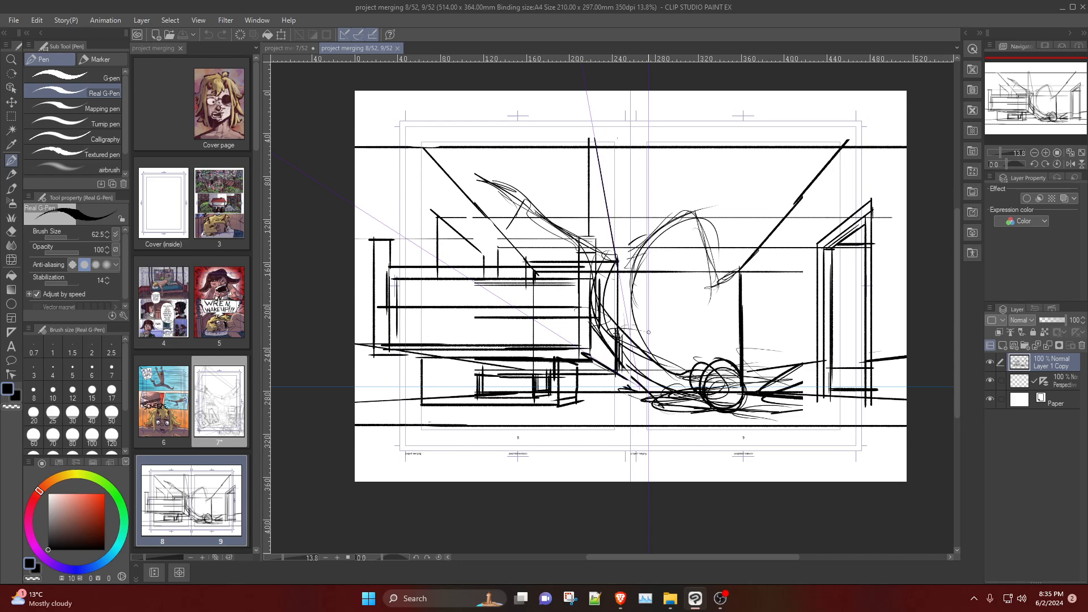
# Step: Open page 7 and examine its sketch of the upside-down figure, the background and the rough sound-effect lettering
pyautogui.doubleClick(220, 401)
pyautogui.scroll(-5, 460, 233)
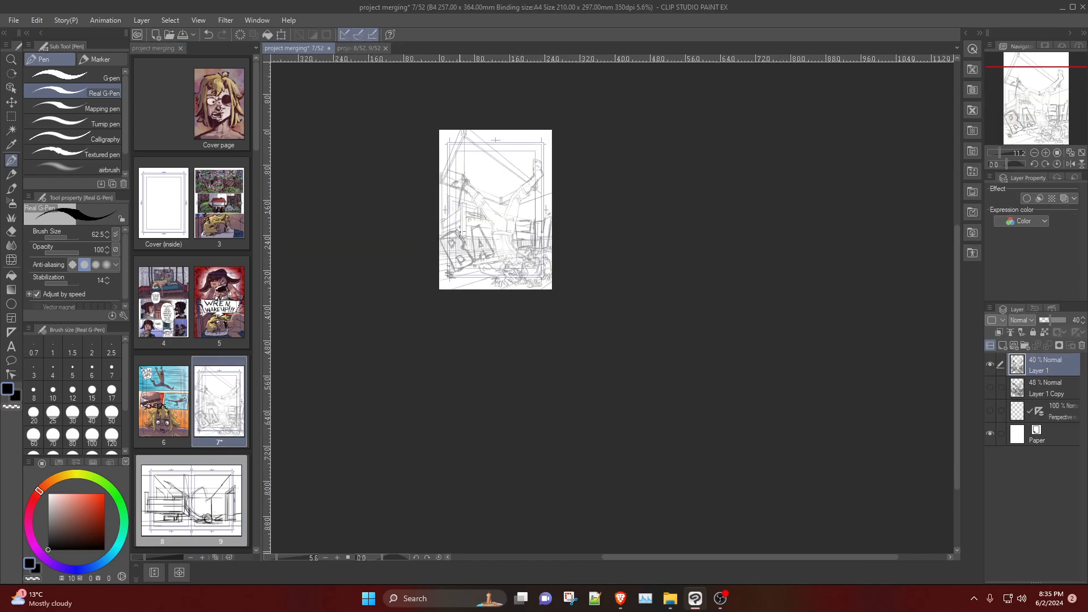
pyautogui.scroll(5, 460, 232)
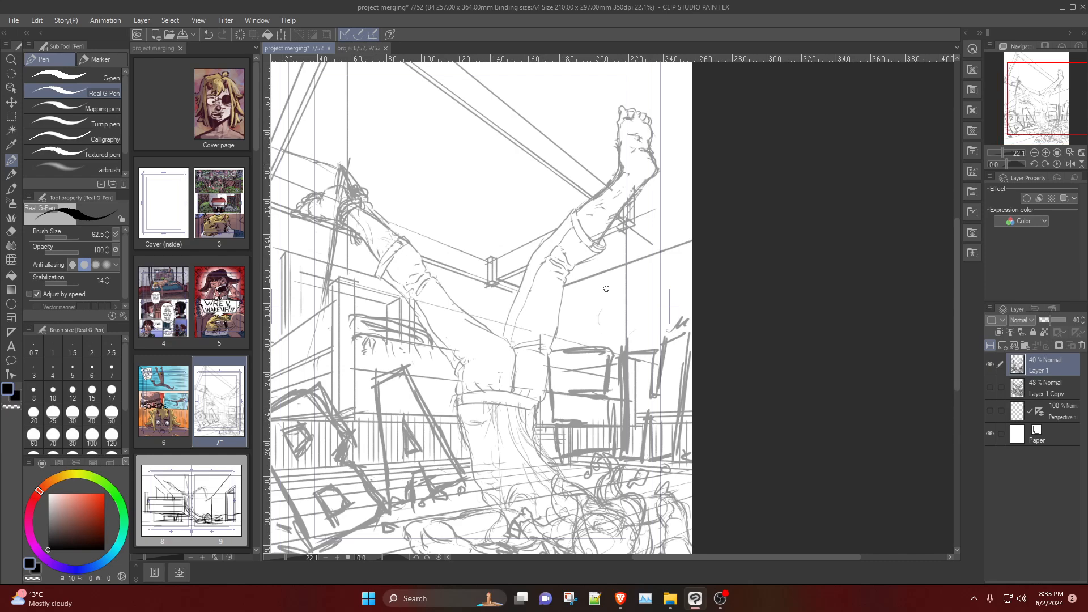
pyautogui.scroll(-2, 609, 256)
pyautogui.scroll(4, 568, 371)
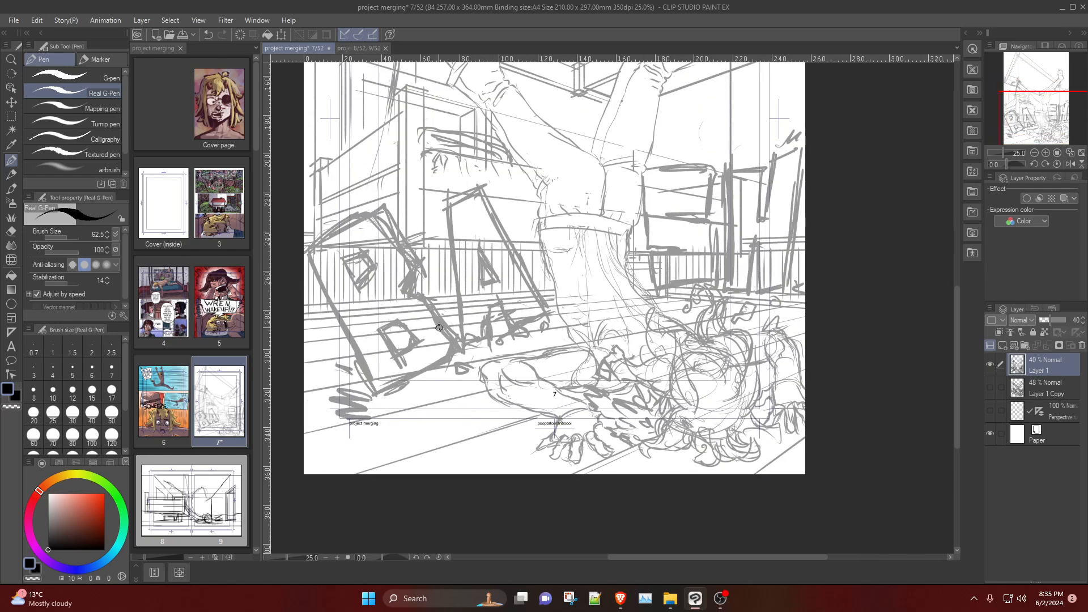
pyautogui.scroll(-4, 568, 371)
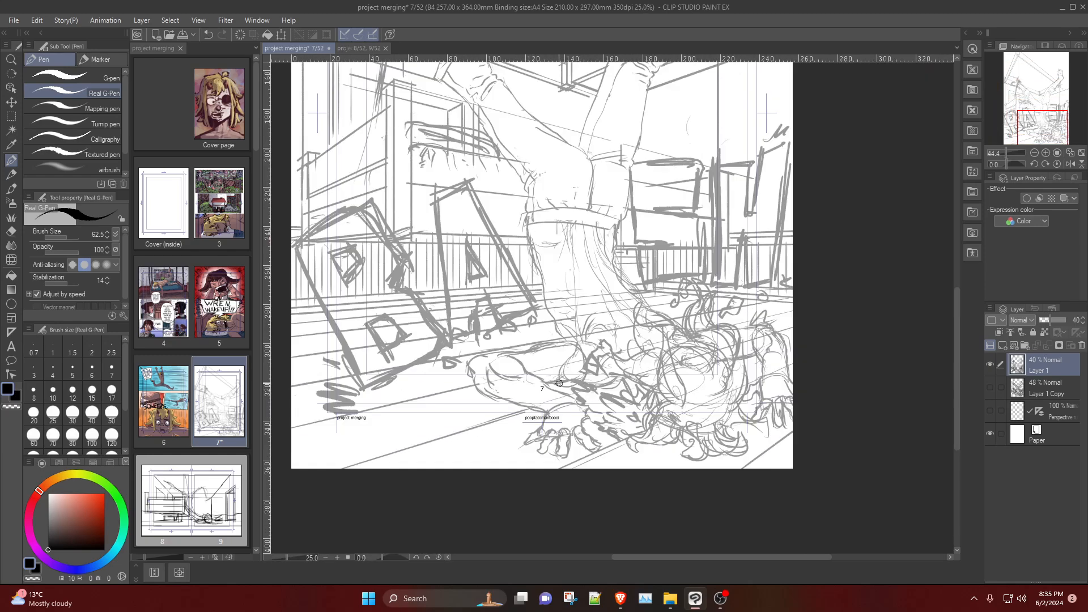
pyautogui.scroll(-1, 586, 349)
pyautogui.scroll(4, 480, 108)
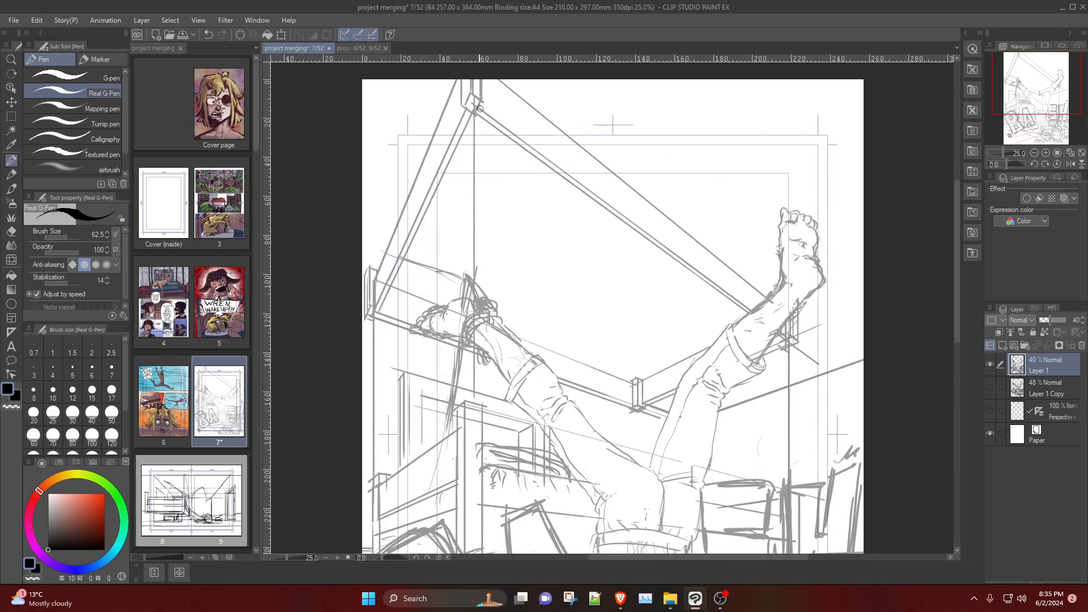
pyautogui.scroll(-2, 456, 472)
pyautogui.scroll(2, 456, 473)
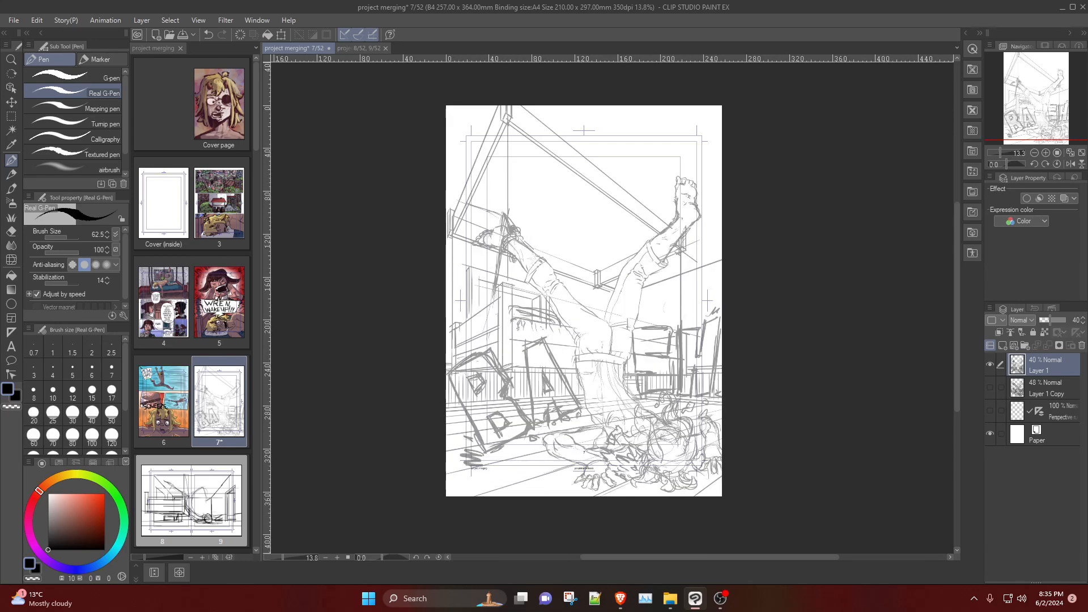
pyautogui.scroll(1, 456, 473)
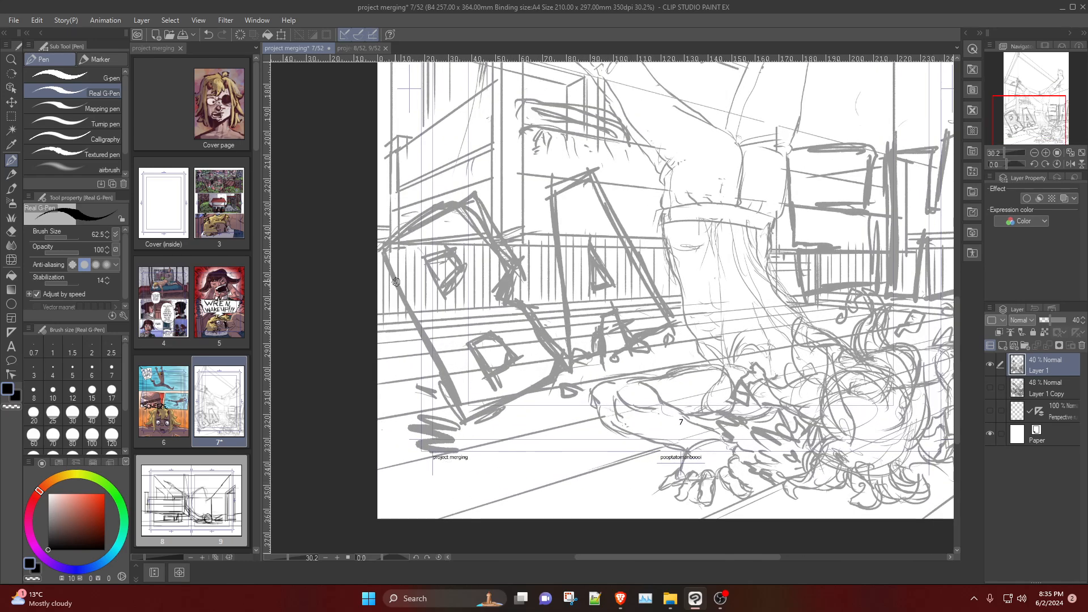
# Step: Add a new raster layer above the page's rough sketch layer for the lettering line work
pyautogui.moveTo(383, 248); pyautogui.dragTo(479, 405)
pyautogui.hotkey('ctrl', 'z')
pyautogui.click(1002, 347)
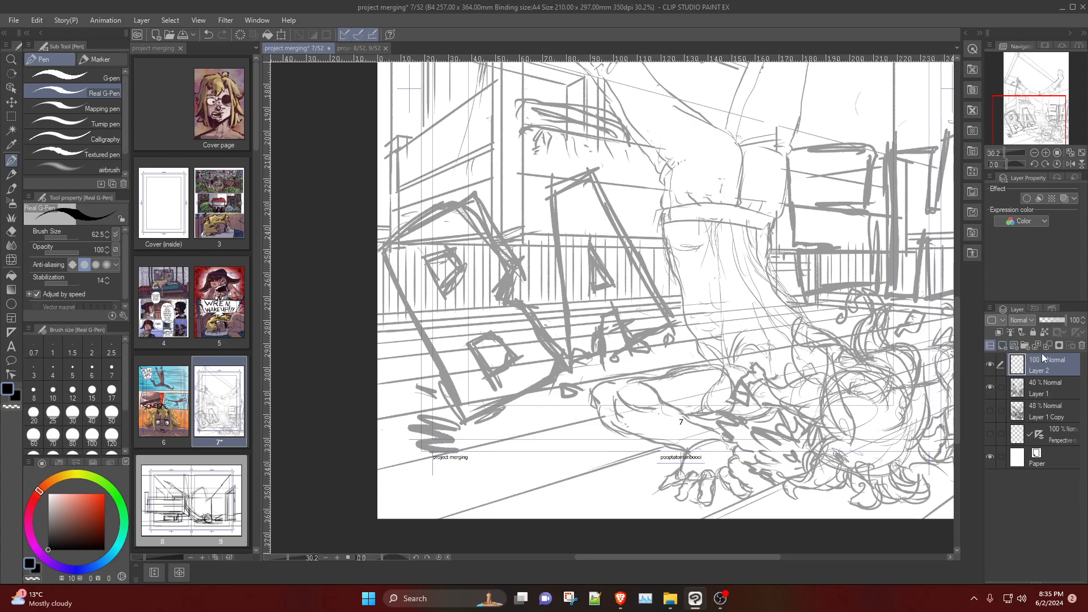
# Step: Ink the long left edge, top edge and bottom edge of the tilted letter B, with short impact marks at its lower corner
pyautogui.moveTo(381, 249); pyautogui.dragTo(485, 426)
pyautogui.hotkey('ctrl', 'z')
pyautogui.moveTo(380, 248)
pyautogui.mouseDown()
pyautogui.moveTo(468, 415)
pyautogui.moveTo(401, 314)
pyautogui.moveTo(468, 417)
pyautogui.mouseUp()
pyautogui.hotkey('ctrl', 'z')
pyautogui.moveTo(384, 245); pyautogui.dragTo(452, 201)
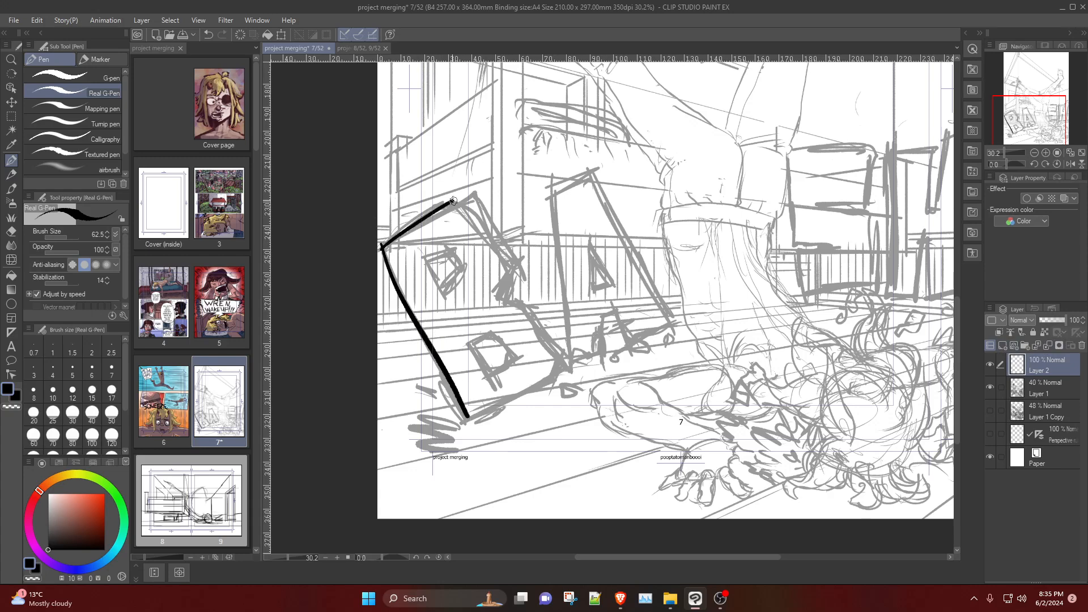
pyautogui.moveTo(384, 248); pyautogui.dragTo(464, 197)
pyautogui.moveTo(468, 417); pyautogui.dragTo(554, 375)
pyautogui.moveTo(383, 246); pyautogui.dragTo(466, 394)
pyautogui.hotkey('ctrl', 'z')
pyautogui.moveTo(383, 246)
pyautogui.mouseDown()
pyautogui.moveTo(465, 416)
pyautogui.moveTo(450, 416)
pyautogui.moveTo(453, 425)
pyautogui.moveTo(457, 394)
pyautogui.moveTo(438, 410)
pyautogui.moveTo(446, 426)
pyautogui.moveTo(466, 428)
pyautogui.moveTo(459, 439)
pyautogui.moveTo(477, 430)
pyautogui.moveTo(440, 449)
pyautogui.mouseUp()
pyautogui.hotkey('ctrl', 'z')
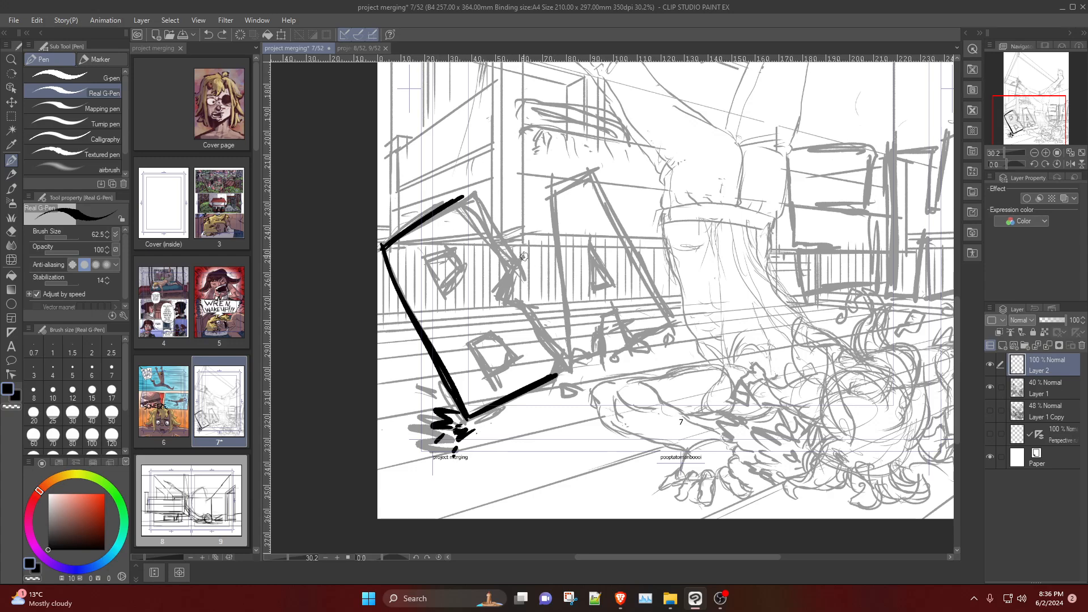
# Step: Ink the right edge of the B's upper lobe and the notch at its waist, following the sketch
pyautogui.moveTo(463, 198); pyautogui.dragTo(514, 265)
pyautogui.hotkey('ctrl', 'z')
pyautogui.hotkey('ctrl', 'z')
pyautogui.moveTo(462, 198); pyautogui.dragTo(513, 266)
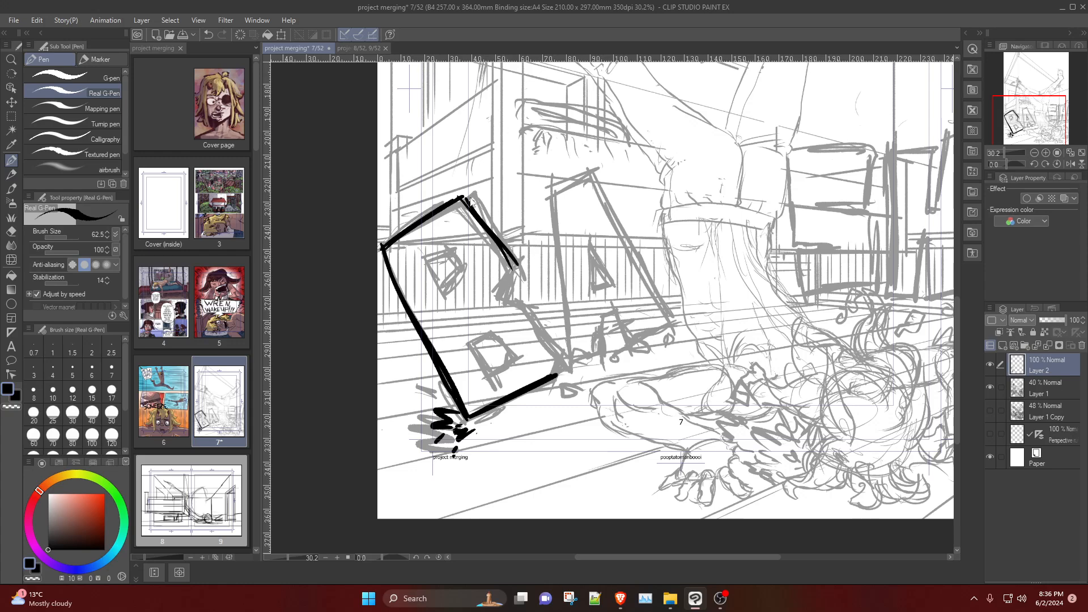
pyautogui.hotkey('ctrl', 'z')
pyautogui.hotkey('ctrl', 'z')
pyautogui.moveTo(464, 196)
pyautogui.mouseDown()
pyautogui.moveTo(505, 248)
pyautogui.moveTo(475, 208)
pyautogui.moveTo(509, 285)
pyautogui.moveTo(510, 267)
pyautogui.moveTo(517, 273)
pyautogui.moveTo(504, 306)
pyautogui.mouseUp()
# Step: Ink the right edge of the B's lower lobe down to the bottom corner to close the outline
pyautogui.moveTo(519, 268)
pyautogui.mouseDown()
pyautogui.moveTo(500, 297)
pyautogui.moveTo(510, 286)
pyautogui.moveTo(503, 297)
pyautogui.moveTo(530, 296)
pyautogui.moveTo(563, 352)
pyautogui.mouseUp()
pyautogui.hotkey('ctrl', 'z')
pyautogui.hotkey('ctrl', 'z')
pyautogui.moveTo(530, 290); pyautogui.dragTo(572, 370)
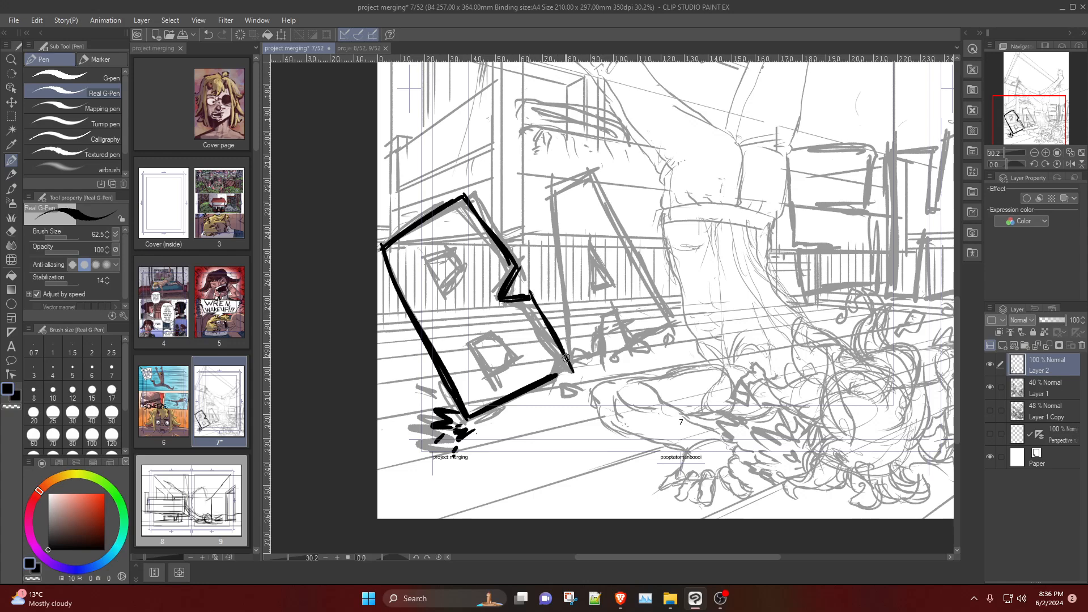
pyautogui.hotkey('ctrl', 'z')
pyautogui.moveTo(530, 297); pyautogui.dragTo(565, 358)
pyautogui.hotkey('ctrl', 'z')
pyautogui.moveTo(561, 353)
pyautogui.mouseDown()
pyautogui.moveTo(577, 371)
pyautogui.moveTo(569, 369)
pyautogui.mouseUp()
pyautogui.hotkey('ctrl', 'z')
pyautogui.hotkey('ctrl', 'z')
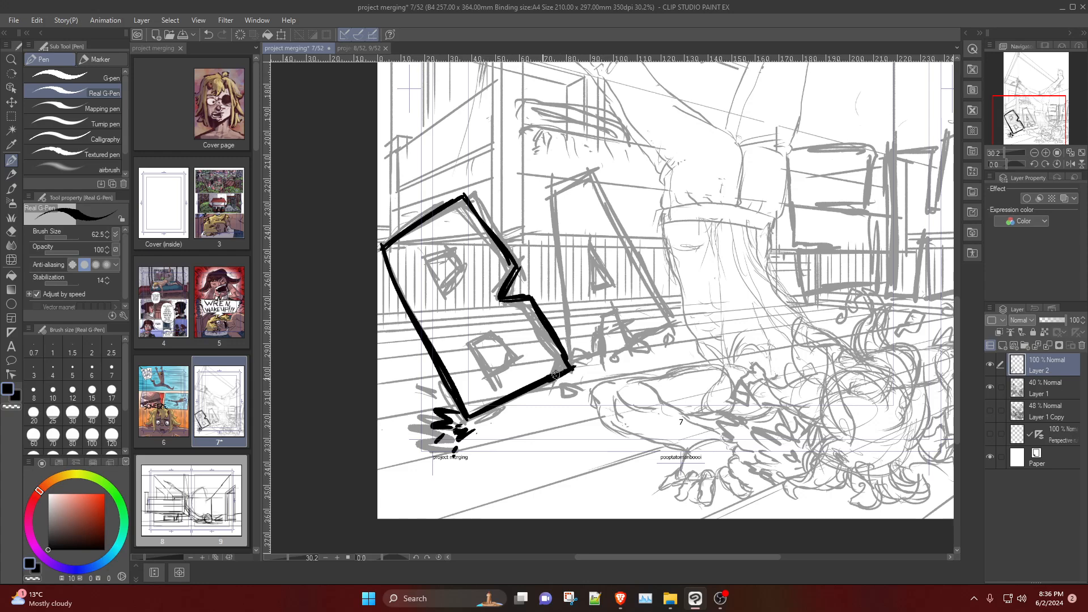
pyautogui.hotkey('ctrl', 'z')
pyautogui.moveTo(561, 343)
pyautogui.mouseDown()
pyautogui.moveTo(575, 371)
pyautogui.moveTo(559, 344)
pyautogui.moveTo(574, 371)
pyautogui.moveTo(557, 374)
pyautogui.moveTo(579, 367)
pyautogui.moveTo(546, 376)
pyautogui.mouseUp()
pyautogui.hotkey('ctrl', 'z')
# Step: Ink the two angular inner openings of the letter B, first the lower one and then the upper one
pyautogui.moveTo(468, 341)
pyautogui.mouseDown()
pyautogui.moveTo(489, 379)
pyautogui.moveTo(478, 365)
pyautogui.moveTo(486, 376)
pyautogui.moveTo(489, 336)
pyautogui.moveTo(471, 348)
pyautogui.moveTo(507, 338)
pyautogui.moveTo(520, 354)
pyautogui.moveTo(510, 342)
pyautogui.moveTo(517, 362)
pyautogui.moveTo(482, 382)
pyautogui.mouseUp()
pyautogui.hotkey('ctrl', 'z')
pyautogui.hotkey('ctrl', 'z')
pyautogui.hotkey('ctrl', 'z')
pyautogui.hotkey('ctrl', 'z')
pyautogui.hotkey('ctrl', 'z')
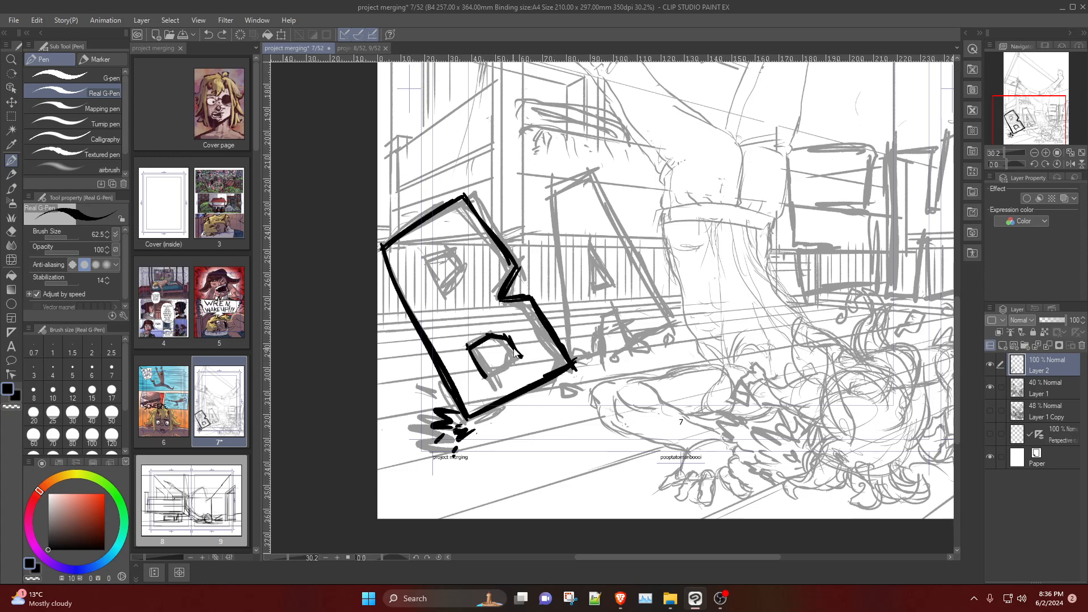
pyautogui.hotkey('ctrl', 'z')
pyautogui.moveTo(508, 339)
pyautogui.mouseDown()
pyautogui.moveTo(518, 357)
pyautogui.moveTo(488, 377)
pyautogui.mouseUp()
pyautogui.moveTo(423, 258)
pyautogui.mouseDown()
pyautogui.moveTo(443, 297)
pyautogui.moveTo(441, 252)
pyautogui.moveTo(454, 243)
pyautogui.moveTo(435, 257)
pyautogui.moveTo(458, 253)
pyautogui.moveTo(454, 244)
pyautogui.moveTo(468, 257)
pyautogui.moveTo(469, 285)
pyautogui.mouseUp()
pyautogui.hotkey('ctrl', 'z')
pyautogui.hotkey('ctrl', 'z')
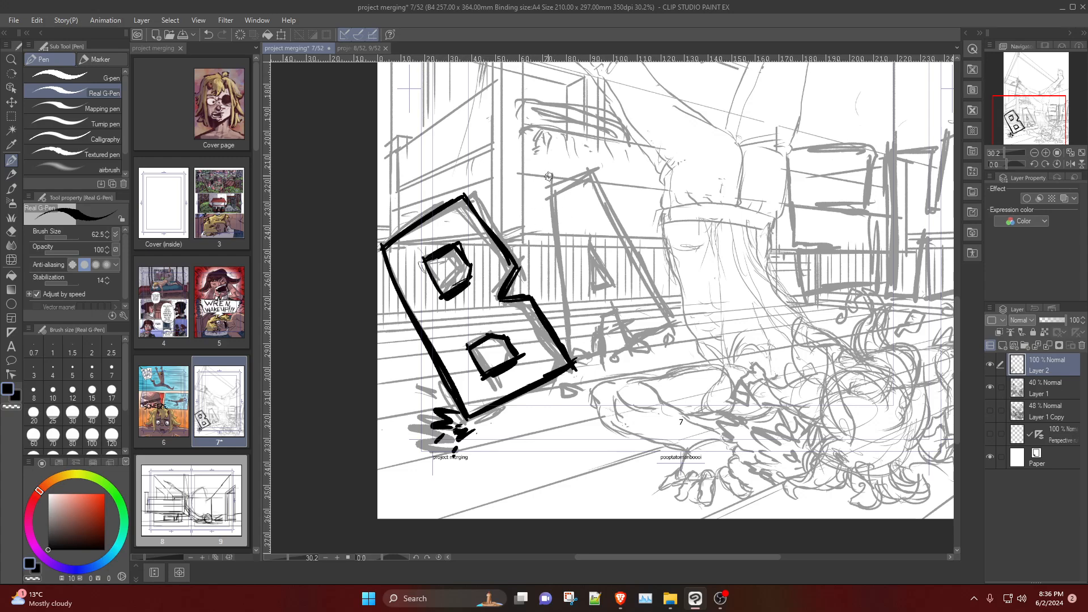
pyautogui.moveTo(549, 176); pyautogui.dragTo(576, 336)
pyautogui.hotkey('ctrl', 'z')
pyautogui.hotkey('ctrl', 'z')
pyautogui.moveTo(551, 186); pyautogui.dragTo(575, 341)
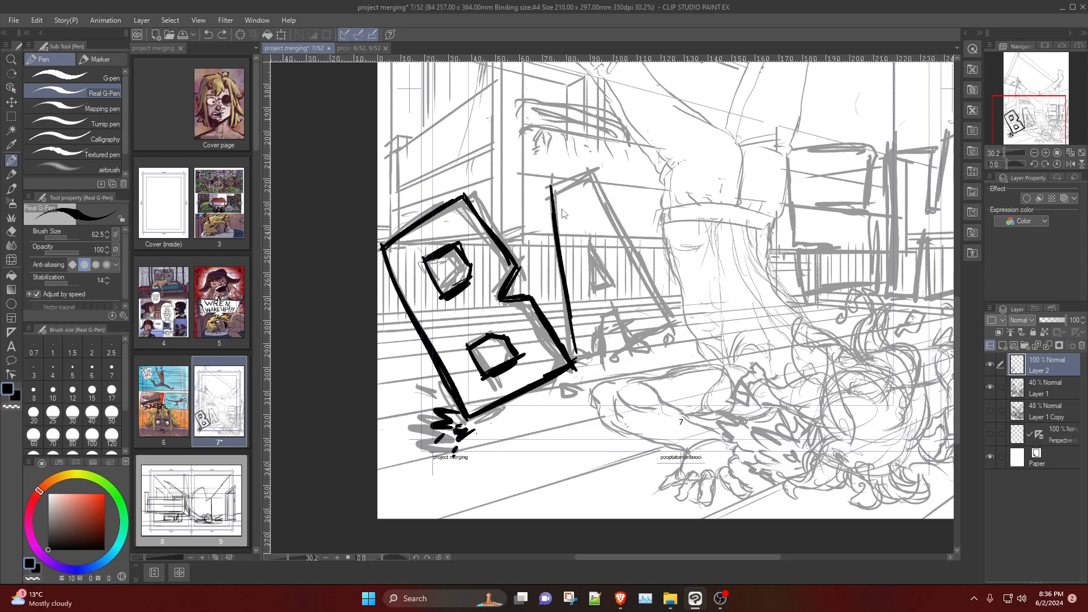
pyautogui.hotkey('ctrl', 'z')
pyautogui.moveTo(552, 187); pyautogui.dragTo(583, 349)
pyautogui.moveTo(554, 212); pyautogui.dragTo(574, 303)
pyautogui.hotkey('ctrl', 'z')
pyautogui.hotkey('ctrl', 'z')
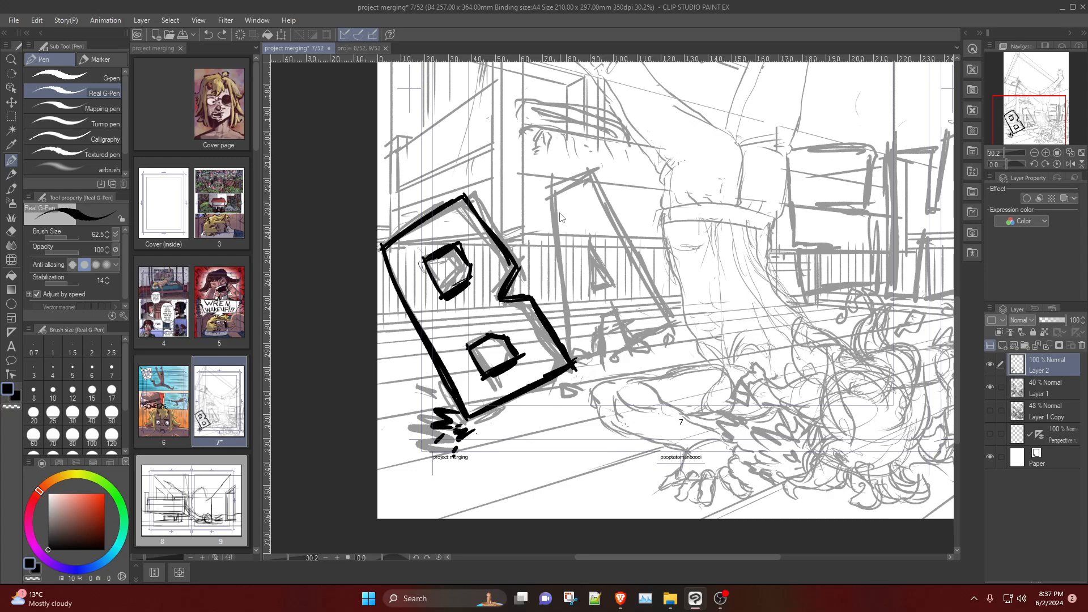
pyautogui.moveTo(551, 186); pyautogui.dragTo(585, 357)
pyautogui.hotkey('ctrl', 'z')
pyautogui.moveTo(552, 184); pyautogui.dragTo(581, 353)
pyautogui.moveTo(556, 228)
pyautogui.mouseDown()
pyautogui.moveTo(579, 350)
pyautogui.moveTo(615, 345)
pyautogui.moveTo(605, 347)
pyautogui.mouseUp()
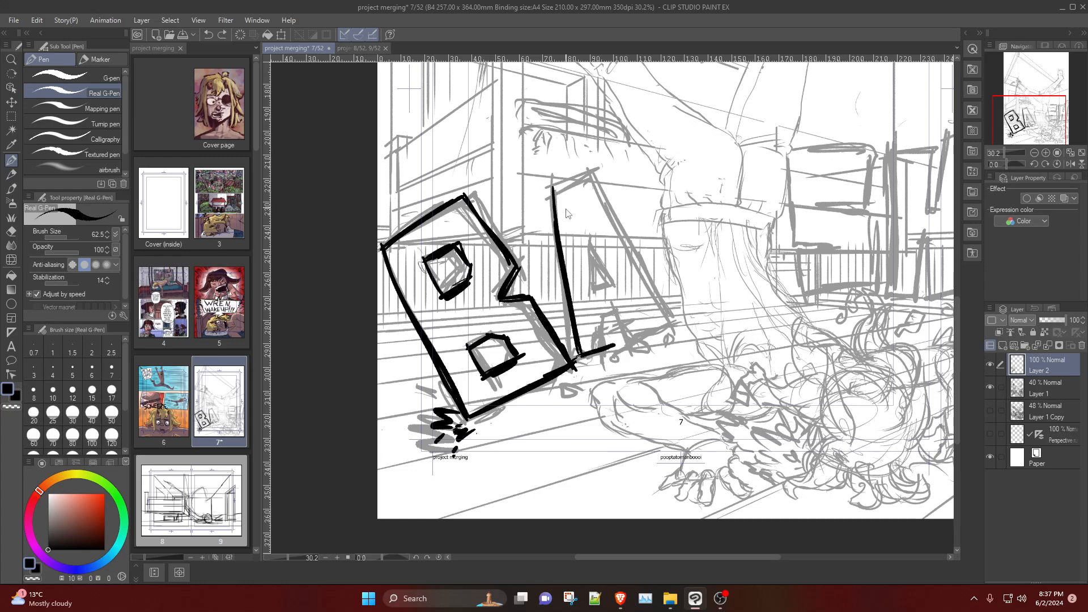
pyautogui.hotkey('ctrl', 'z')
pyautogui.hotkey('ctrl', 'z')
pyautogui.hotkey('ctrl', 'z')
pyautogui.hotkey('ctrl', 'z')
pyautogui.hotkey('ctrl', 'z')
# Step: Ink the left edge of the letter A down to the B's corner, plus its short slanted top edge
pyautogui.moveTo(565, 186); pyautogui.dragTo(570, 303)
pyautogui.moveTo(567, 187); pyautogui.dragTo(571, 329)
pyautogui.moveTo(569, 283); pyautogui.dragTo(571, 345)
pyautogui.moveTo(571, 297); pyautogui.dragTo(571, 345)
pyautogui.moveTo(566, 186); pyautogui.dragTo(596, 176)
pyautogui.moveTo(592, 287)
pyautogui.mouseDown()
pyautogui.moveTo(596, 180)
pyautogui.moveTo(598, 357)
pyautogui.mouseUp()
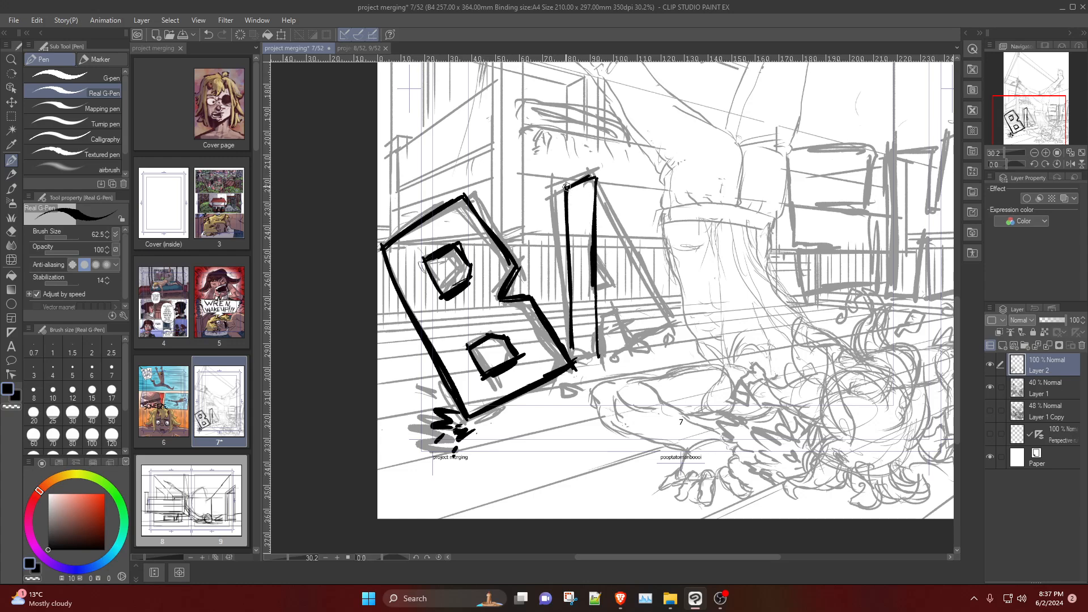
pyautogui.moveTo(565, 187); pyautogui.dragTo(652, 348)
pyautogui.hotkey('ctrl', 'z')
pyautogui.hotkey('ctrl', 'z')
pyautogui.hotkey('ctrl', 'z')
# Step: Ink the A's triangular inner opening and its base with the notch between the two legs
pyautogui.moveTo(594, 245); pyautogui.dragTo(595, 295)
pyautogui.moveTo(591, 245); pyautogui.dragTo(593, 289)
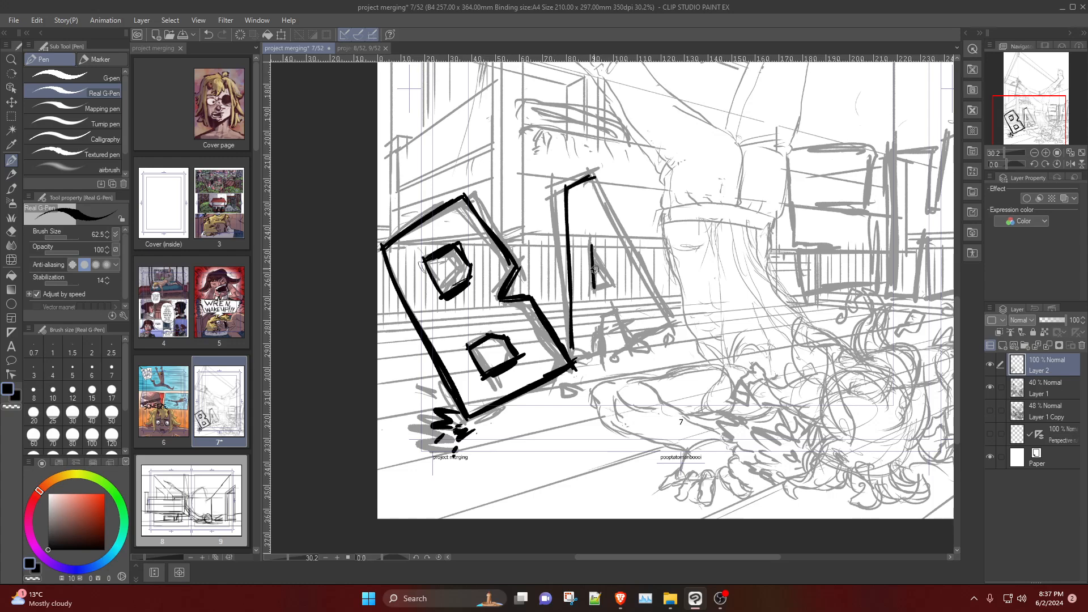
pyautogui.moveTo(591, 244)
pyautogui.mouseDown()
pyautogui.moveTo(617, 292)
pyautogui.moveTo(614, 281)
pyautogui.mouseUp()
pyautogui.hotkey('ctrl', 'z')
pyautogui.hotkey('ctrl', 'z')
pyautogui.moveTo(592, 244)
pyautogui.mouseDown()
pyautogui.moveTo(645, 338)
pyautogui.moveTo(612, 312)
pyautogui.moveTo(625, 309)
pyautogui.moveTo(610, 283)
pyautogui.moveTo(607, 349)
pyautogui.moveTo(572, 354)
pyautogui.moveTo(613, 352)
pyautogui.moveTo(675, 323)
pyautogui.moveTo(652, 330)
pyautogui.mouseUp()
pyautogui.hotkey('ctrl', 'z')
pyautogui.hotkey('ctrl', 'z')
pyautogui.hotkey('ctrl', 'z')
pyautogui.hotkey('ctrl', 'z')
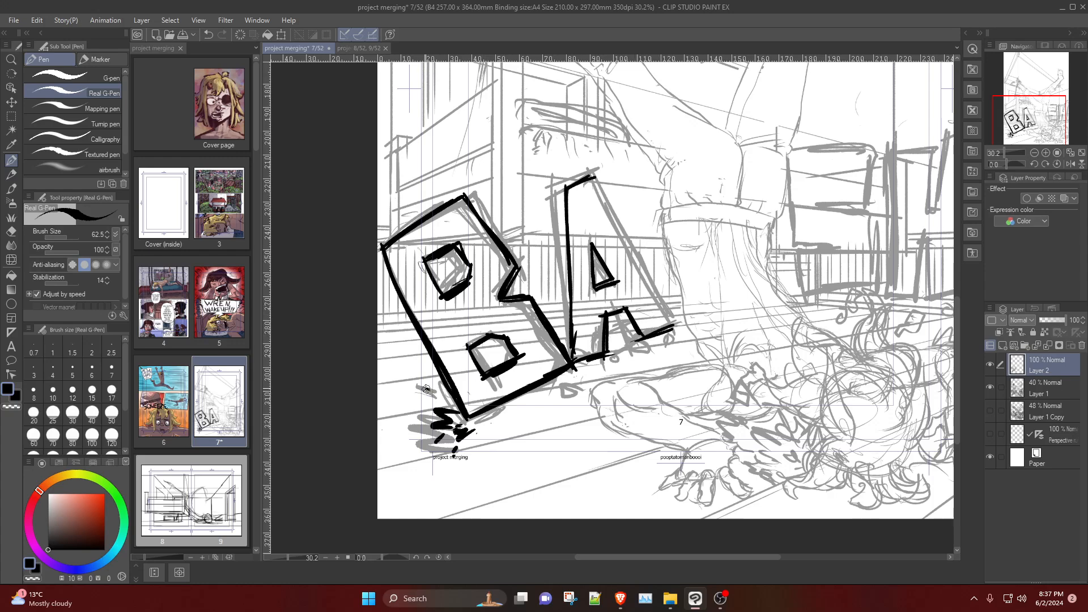
# Step: Ink the long diagonal right edge of the letter A from its peak to the foot of the right leg
pyautogui.moveTo(564, 386); pyautogui.dragTo(571, 398)
pyautogui.hotkey('ctrl', 'z')
pyautogui.moveTo(593, 177); pyautogui.dragTo(648, 278)
pyautogui.hotkey('ctrl', 'z')
pyautogui.moveTo(593, 176); pyautogui.dragTo(652, 295)
pyautogui.hotkey('ctrl', 'z')
pyautogui.moveTo(586, 171); pyautogui.dragTo(669, 319)
pyautogui.moveTo(632, 249); pyautogui.dragTo(671, 321)
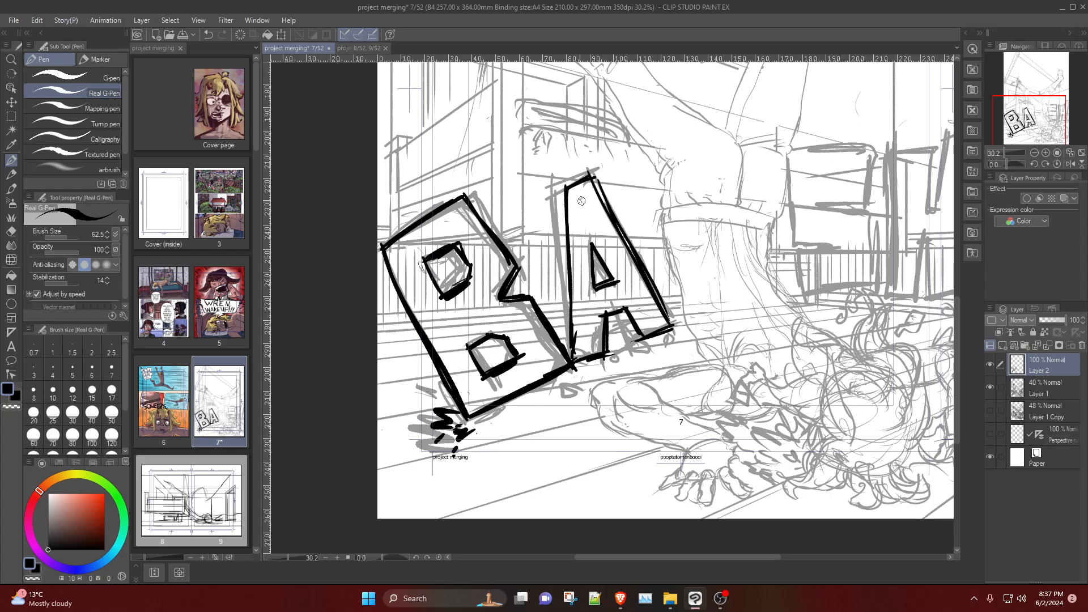
pyautogui.moveTo(956, 400); pyautogui.dragTo(959, 395)
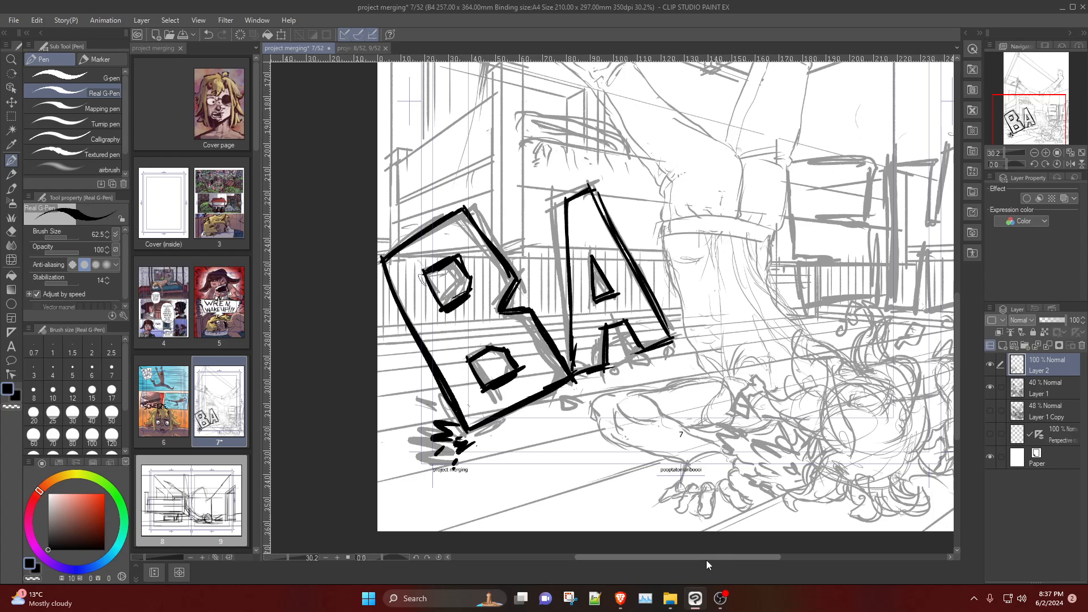
pyautogui.moveTo(706, 560); pyautogui.dragTo(764, 549)
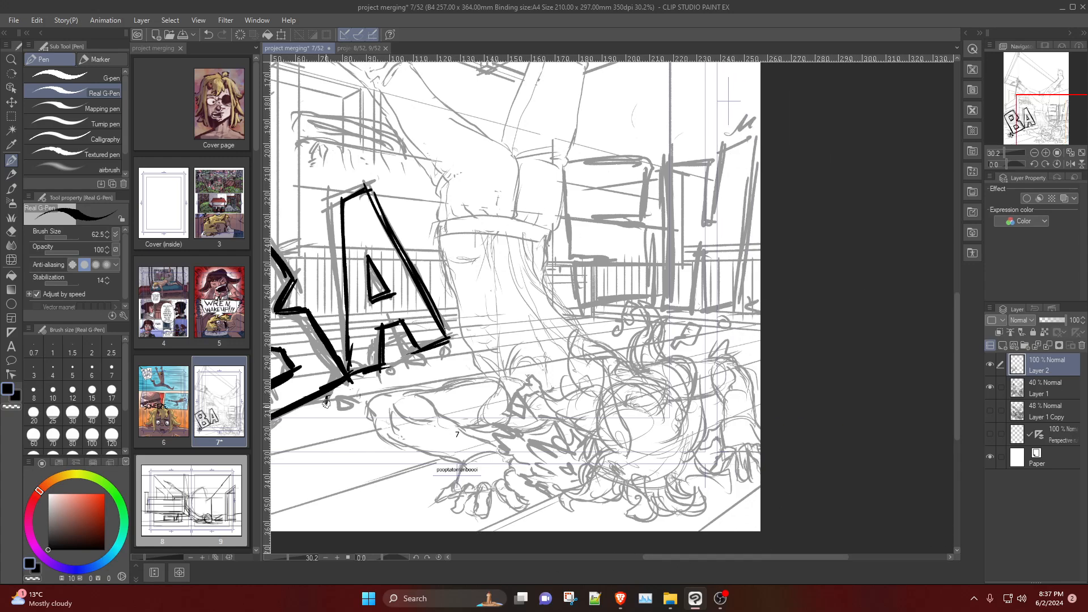
pyautogui.moveTo(328, 401)
pyautogui.mouseDown()
pyautogui.moveTo(343, 396)
pyautogui.moveTo(357, 414)
pyautogui.moveTo(365, 397)
pyautogui.mouseUp()
pyautogui.hotkey('ctrl', 'z')
pyautogui.hotkey('ctrl', 'z')
pyautogui.moveTo(412, 344)
pyautogui.mouseDown()
pyautogui.moveTo(413, 355)
pyautogui.moveTo(437, 351)
pyautogui.mouseUp()
pyautogui.hotkey('ctrl', 'z')
pyautogui.hotkey('ctrl', 'z')
# Step: Ink the top edge, upper hook and lower right edge of the blocky letter S beside the figure
pyautogui.moveTo(565, 169); pyautogui.dragTo(646, 164)
pyautogui.hotkey('ctrl', 'z')
pyautogui.moveTo(563, 170)
pyautogui.mouseDown()
pyautogui.moveTo(646, 164)
pyautogui.moveTo(646, 198)
pyautogui.moveTo(604, 203)
pyautogui.moveTo(604, 226)
pyautogui.moveTo(646, 222)
pyautogui.moveTo(650, 293)
pyautogui.mouseUp()
pyautogui.moveTo(647, 224); pyautogui.dragTo(654, 295)
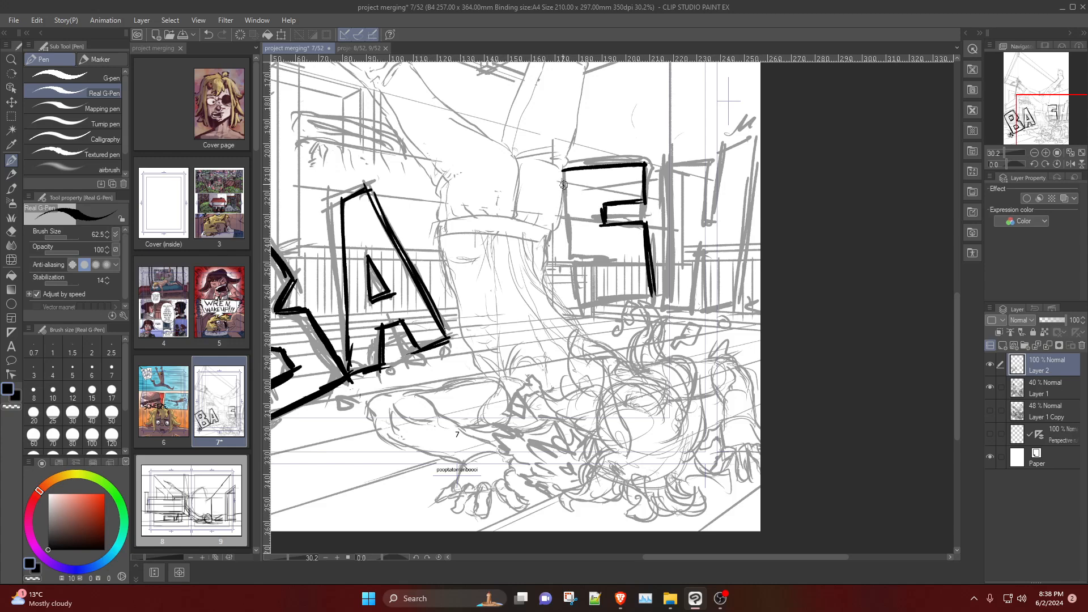
# Step: Ink the S's left edge, lower hook and bottom edge to close the letter's outline
pyautogui.moveTo(561, 181)
pyautogui.mouseDown()
pyautogui.moveTo(571, 266)
pyautogui.moveTo(618, 256)
pyautogui.moveTo(620, 273)
pyautogui.moveTo(578, 274)
pyautogui.mouseUp()
pyautogui.hotkey('ctrl', 'z')
pyautogui.hotkey('ctrl', 'z')
pyautogui.moveTo(614, 268)
pyautogui.mouseDown()
pyautogui.moveTo(569, 273)
pyautogui.moveTo(607, 270)
pyautogui.moveTo(573, 274)
pyautogui.moveTo(579, 300)
pyautogui.moveTo(653, 295)
pyautogui.mouseUp()
pyautogui.hotkey('ctrl', 'z')
pyautogui.hotkey('ctrl', 'z')
pyautogui.hotkey('ctrl', 'z')
pyautogui.moveTo(581, 307); pyautogui.dragTo(647, 297)
pyautogui.moveTo(587, 307); pyautogui.dragTo(658, 296)
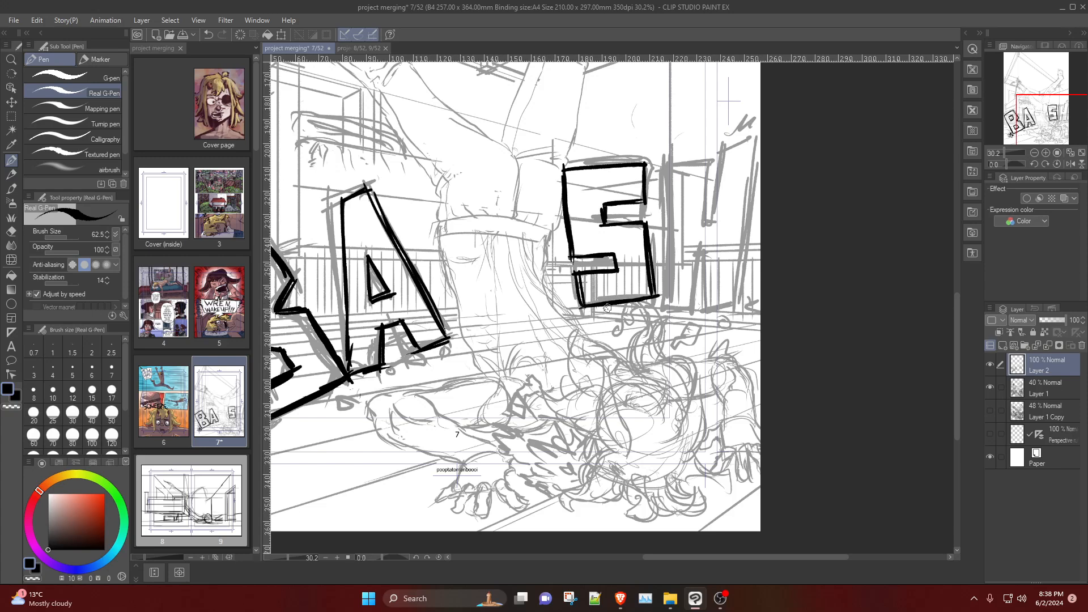
# Step: Ink the left edge of the letter H directly beside the S
pyautogui.moveTo(657, 163); pyautogui.dragTo(667, 278)
pyautogui.hotkey('ctrl', 'z')
pyautogui.moveTo(660, 182); pyautogui.dragTo(669, 289)
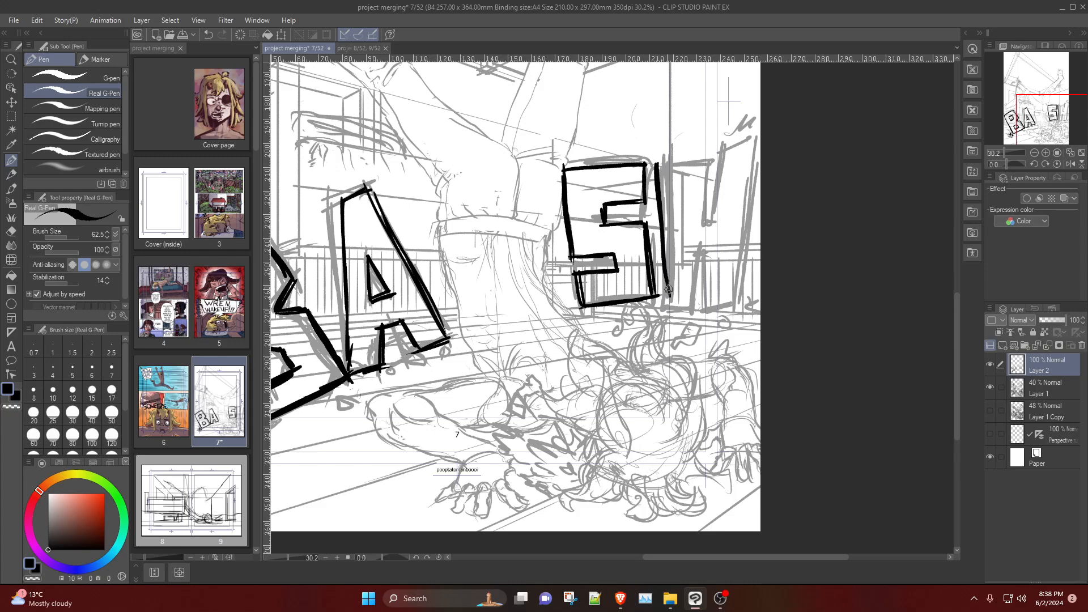
pyautogui.hotkey('ctrl', 'z')
pyautogui.moveTo(658, 169); pyautogui.dragTo(662, 272)
pyautogui.hotkey('ctrl', 'z')
pyautogui.moveTo(660, 195)
pyautogui.mouseDown()
pyautogui.moveTo(665, 273)
pyautogui.moveTo(657, 181)
pyautogui.moveTo(667, 286)
pyautogui.mouseUp()
pyautogui.hotkey('ctrl', 'z')
pyautogui.moveTo(661, 240); pyautogui.dragTo(666, 285)
# Step: Switch to OBS to check the recording, then return to the comic page in Clip Studio Paint
pyautogui.click(720, 598)
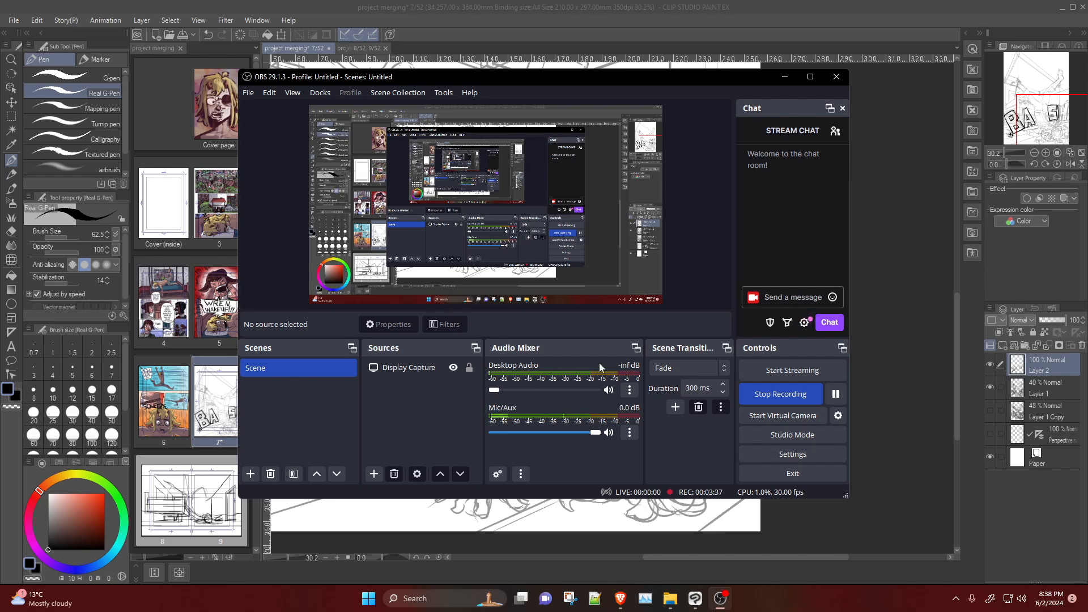
pyautogui.click(888, 406)
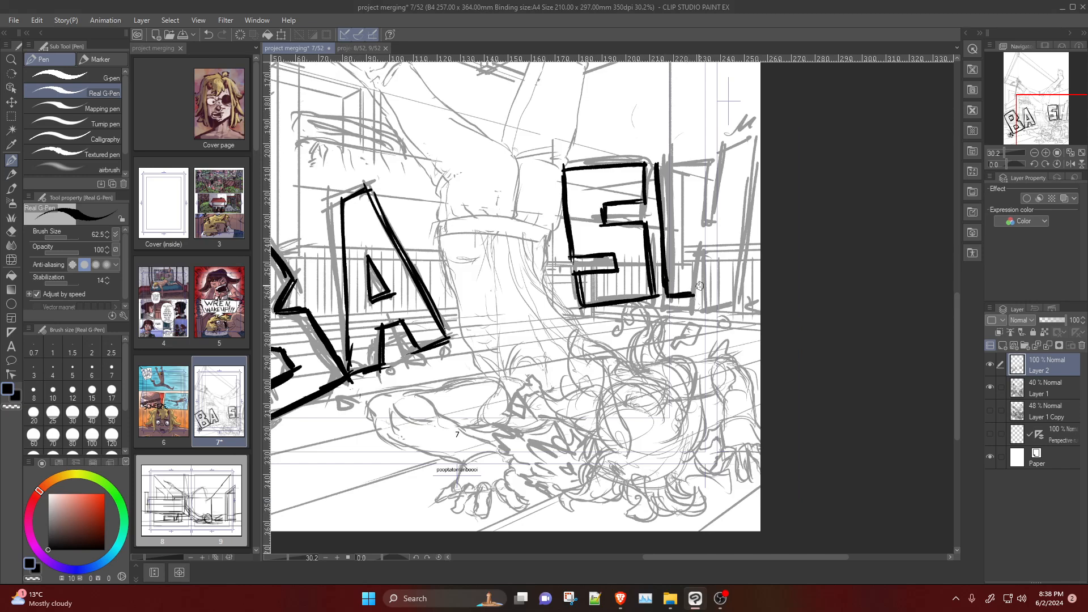
# Step: Ink the rest of the H's left post and the inner edges of the gaps above and below its crossbar
pyautogui.moveTo(693, 276)
pyautogui.mouseDown()
pyautogui.moveTo(692, 241)
pyautogui.moveTo(693, 285)
pyautogui.mouseUp()
pyautogui.hotkey('ctrl', 'z')
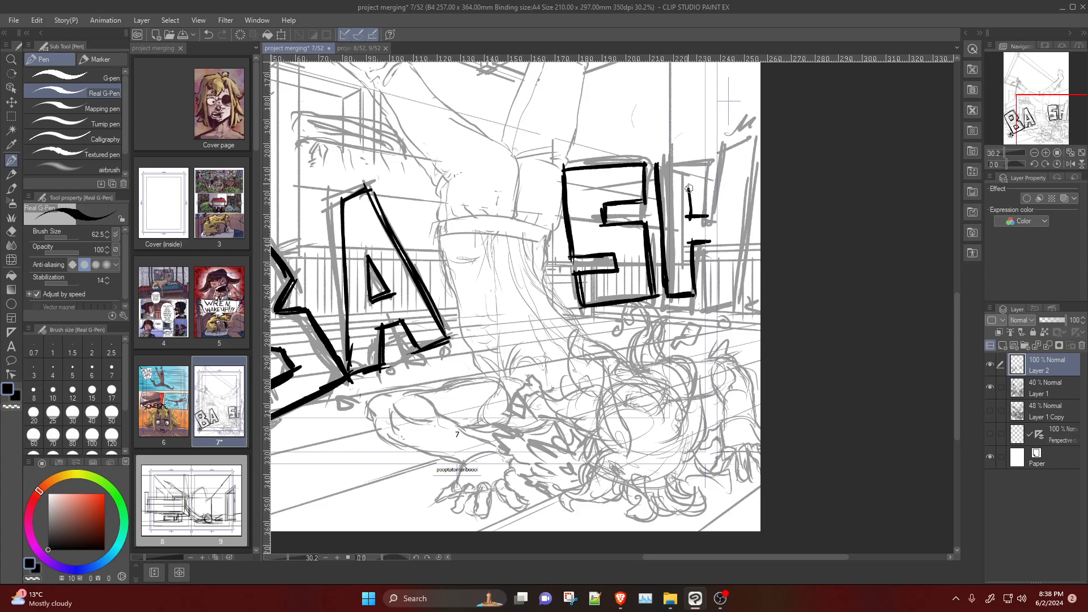
pyautogui.moveTo(689, 189); pyautogui.dragTo(690, 162)
pyautogui.moveTo(706, 212)
pyautogui.mouseDown()
pyautogui.moveTo(703, 157)
pyautogui.moveTo(709, 218)
pyautogui.mouseUp()
pyautogui.hotkey('ctrl', 'z')
pyautogui.hotkey('ctrl', 'z')
# Step: Ink the H's right post with its top, outer, bottom and inner edges to close the letter
pyautogui.moveTo(708, 154)
pyautogui.mouseDown()
pyautogui.moveTo(707, 206)
pyautogui.moveTo(711, 175)
pyautogui.moveTo(734, 161)
pyautogui.moveTo(735, 260)
pyautogui.mouseUp()
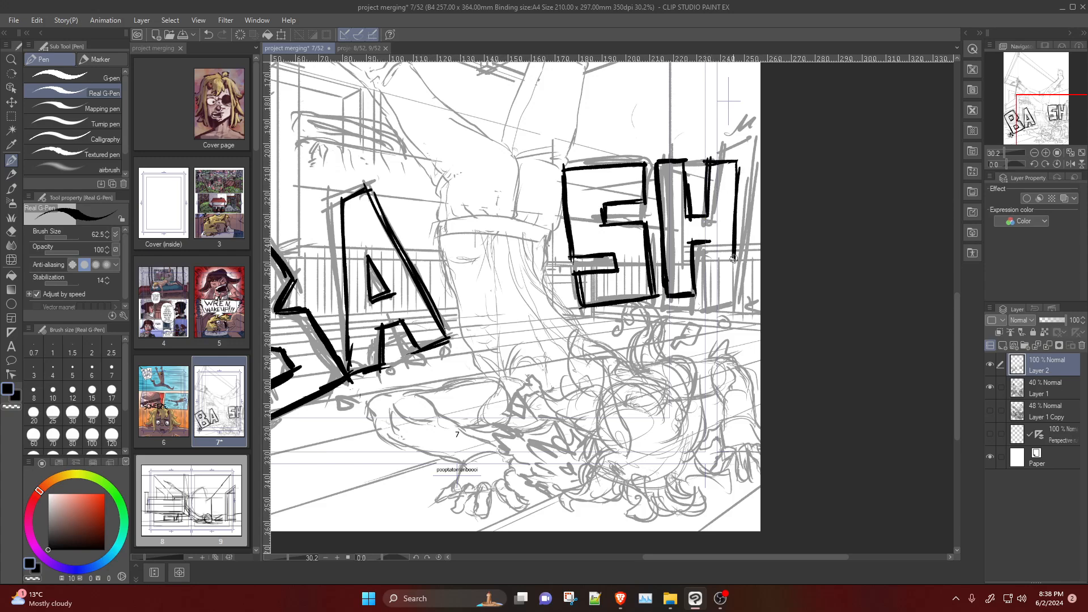
pyautogui.moveTo(736, 170); pyautogui.dragTo(732, 290)
pyautogui.moveTo(702, 234)
pyautogui.mouseDown()
pyautogui.moveTo(704, 291)
pyautogui.moveTo(735, 288)
pyautogui.mouseUp()
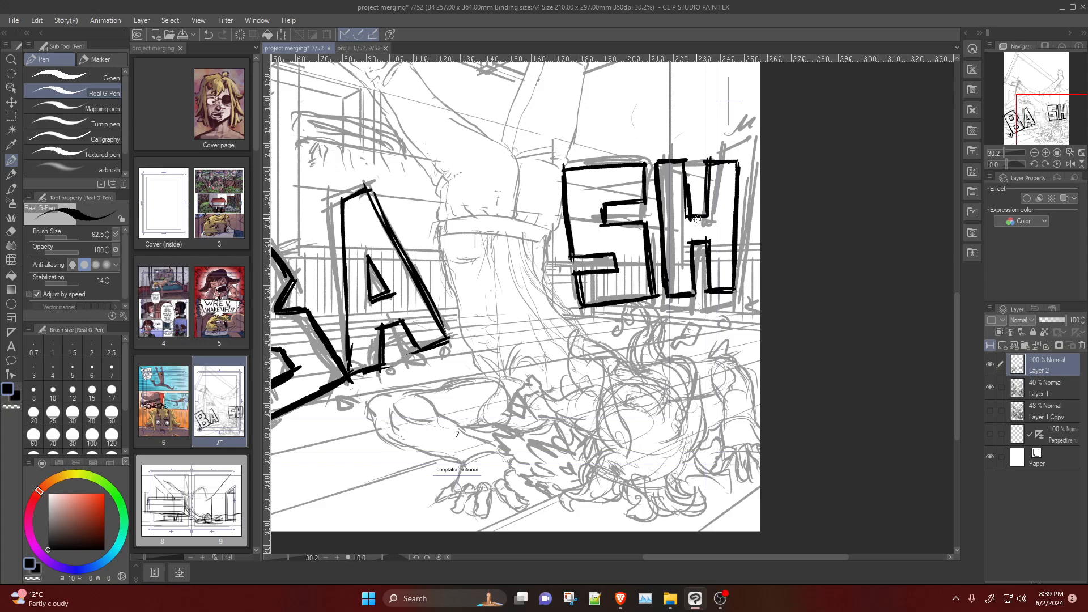
# Step: Erase stray ink beside the upper edge of the letter S with the Hard eraser
pyautogui.scroll(-2, 562, 187)
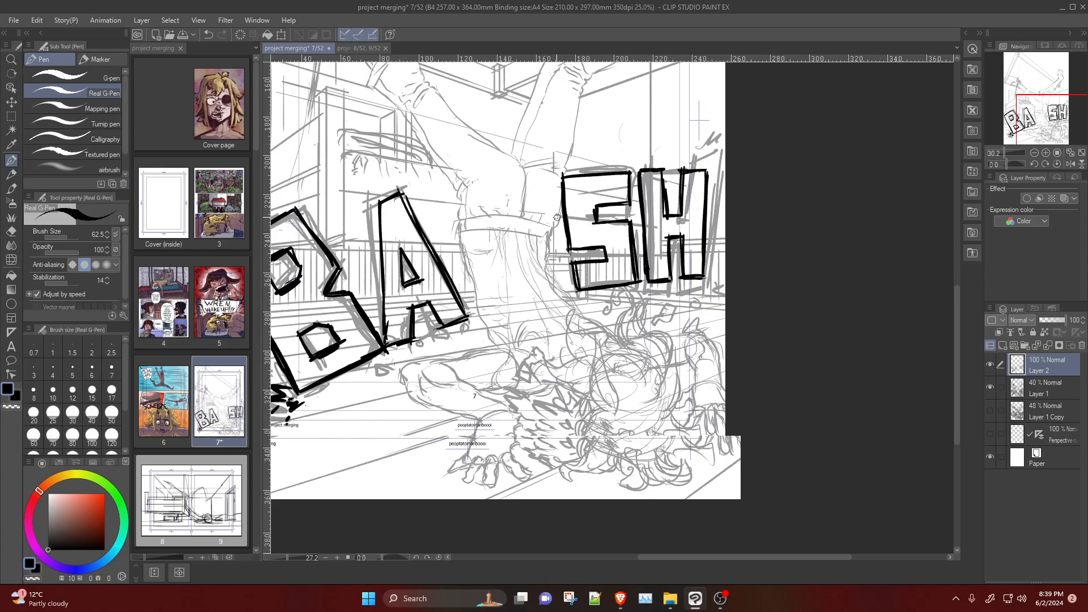
pyautogui.scroll(5, 555, 190)
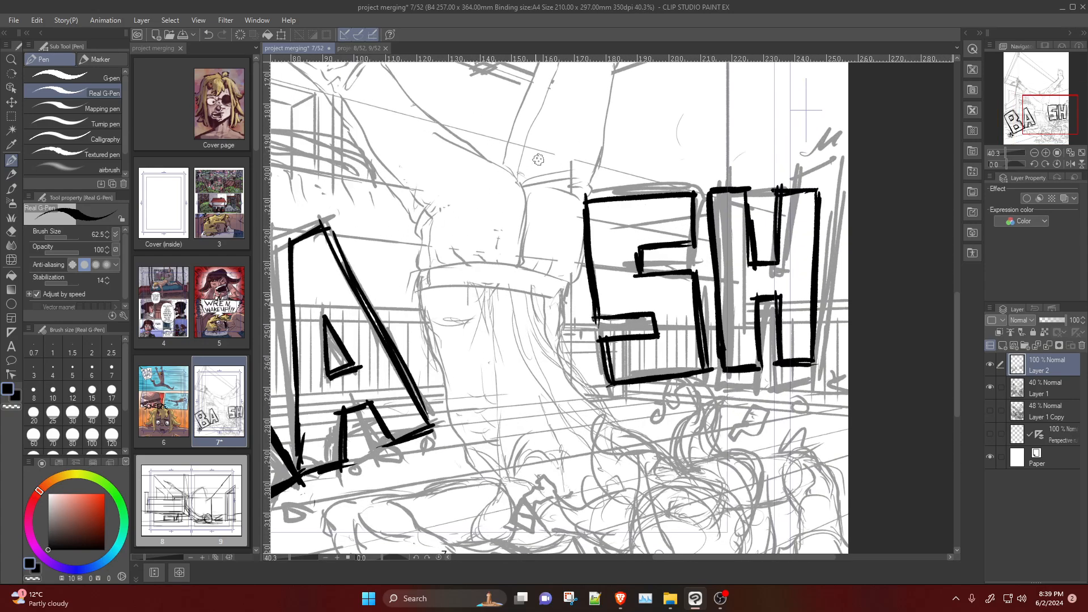
pyautogui.press('e')
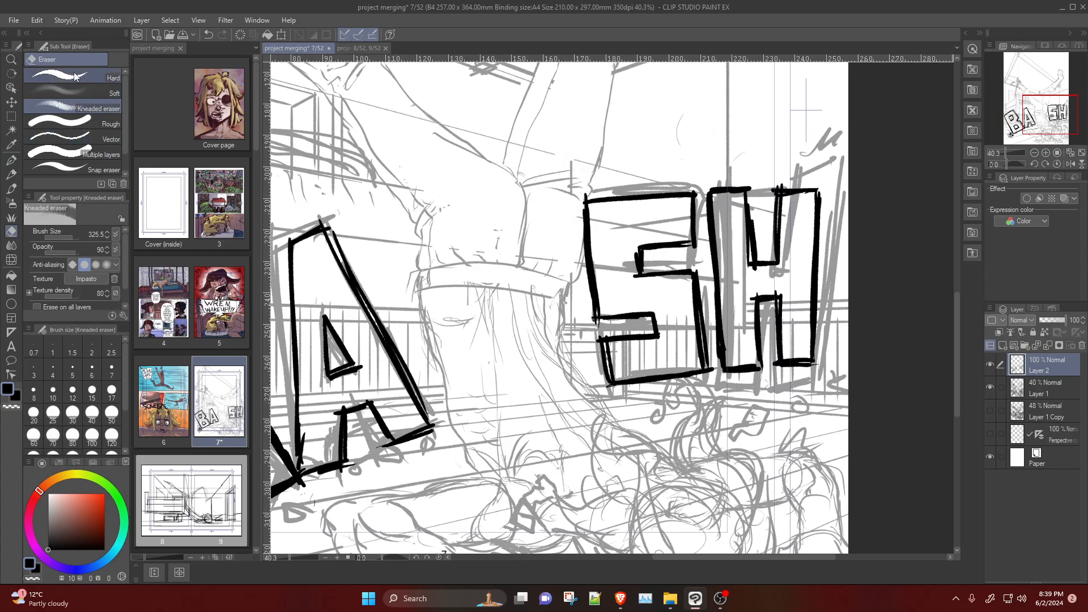
pyautogui.moveTo(582, 188); pyautogui.dragTo(571, 242)
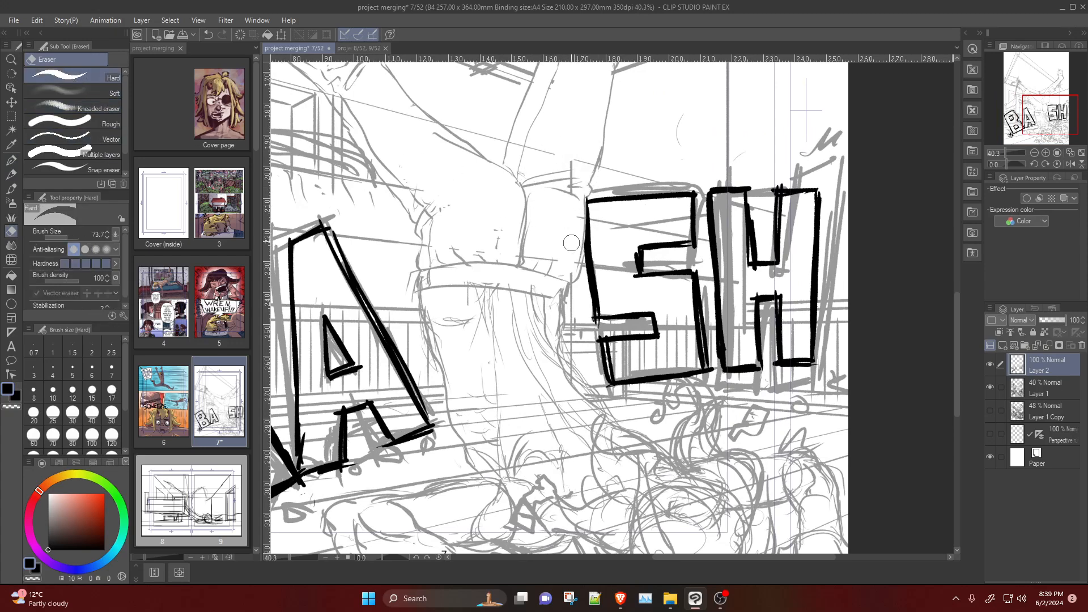
# Step: Ink the figure's hip edge beside the S, the base of the right leg and the crease joining it to the hip with the Real G-Pen
pyautogui.press('p')
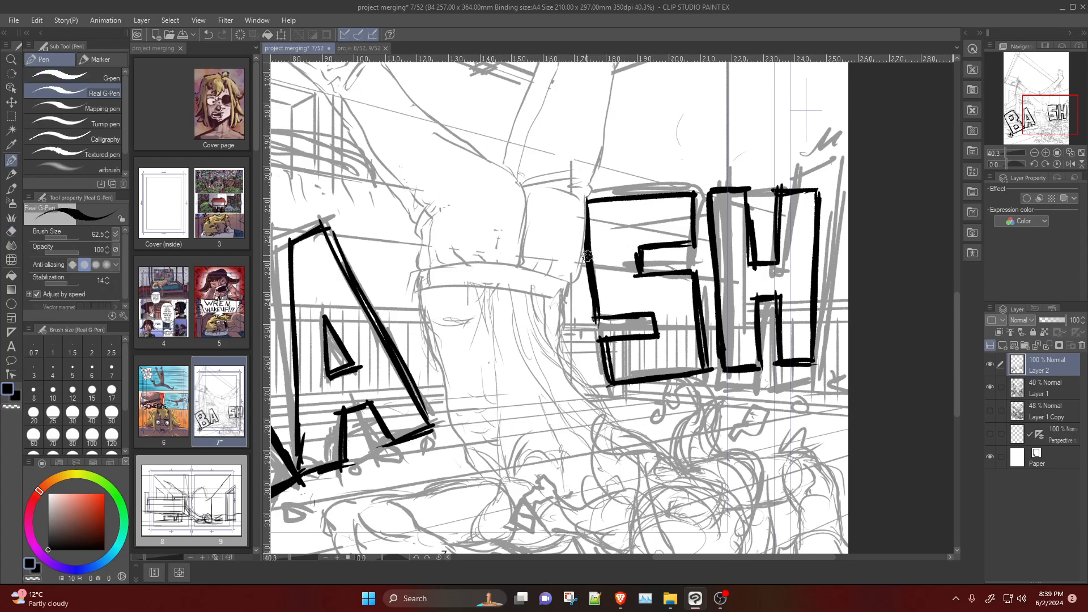
pyautogui.moveTo(584, 199); pyautogui.dragTo(573, 283)
pyautogui.moveTo(589, 185); pyautogui.dragTo(600, 153)
pyautogui.moveTo(531, 188)
pyautogui.mouseDown()
pyautogui.moveTo(577, 197)
pyautogui.moveTo(589, 186)
pyautogui.moveTo(552, 181)
pyautogui.mouseUp()
pyautogui.hotkey('ctrl', 'z')
pyautogui.hotkey('ctrl', 'z')
pyautogui.hotkey('ctrl', 'z')
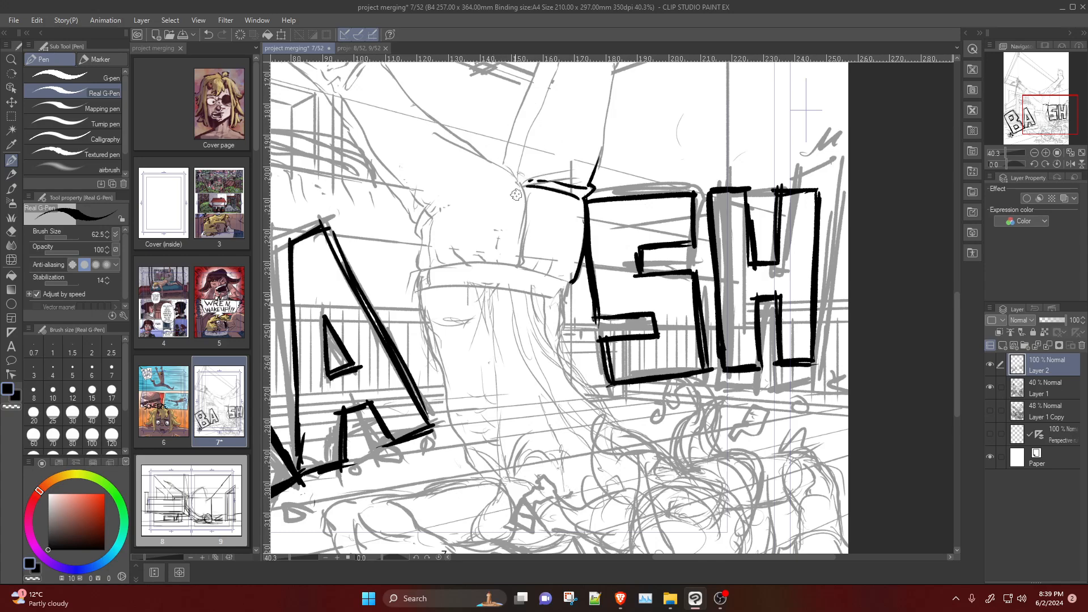
# Step: Ink the curved centre seam of the trousers and the gather marks along the waistband between the seam and the S
pyautogui.moveTo(515, 171); pyautogui.dragTo(524, 272)
pyautogui.hotkey('ctrl', 'z')
pyautogui.moveTo(523, 187)
pyautogui.mouseDown()
pyautogui.moveTo(528, 249)
pyautogui.moveTo(567, 264)
pyautogui.mouseUp()
pyautogui.hotkey('ctrl', 'z')
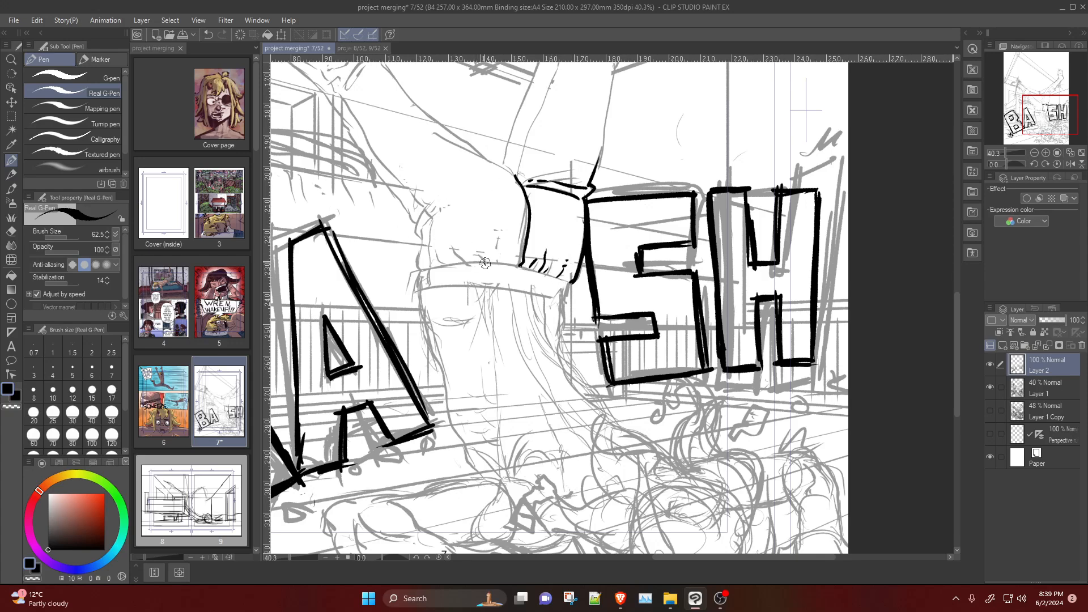
# Step: Ink the remaining waistband gathers, the left edge of the hip and the crease at its upper corner
pyautogui.moveTo(485, 264); pyautogui.dragTo(483, 244)
pyautogui.hotkey('ctrl', 'z')
pyautogui.moveTo(421, 269)
pyautogui.mouseDown()
pyautogui.moveTo(422, 232)
pyautogui.moveTo(435, 249)
pyautogui.moveTo(420, 278)
pyautogui.moveTo(421, 258)
pyautogui.moveTo(430, 269)
pyautogui.moveTo(429, 199)
pyautogui.moveTo(413, 224)
pyautogui.moveTo(433, 199)
pyautogui.mouseUp()
pyautogui.hotkey('ctrl', 'z')
pyautogui.hotkey('ctrl', 'z')
pyautogui.moveTo(417, 243)
pyautogui.mouseDown()
pyautogui.moveTo(440, 204)
pyautogui.moveTo(419, 229)
pyautogui.moveTo(445, 208)
pyautogui.mouseUp()
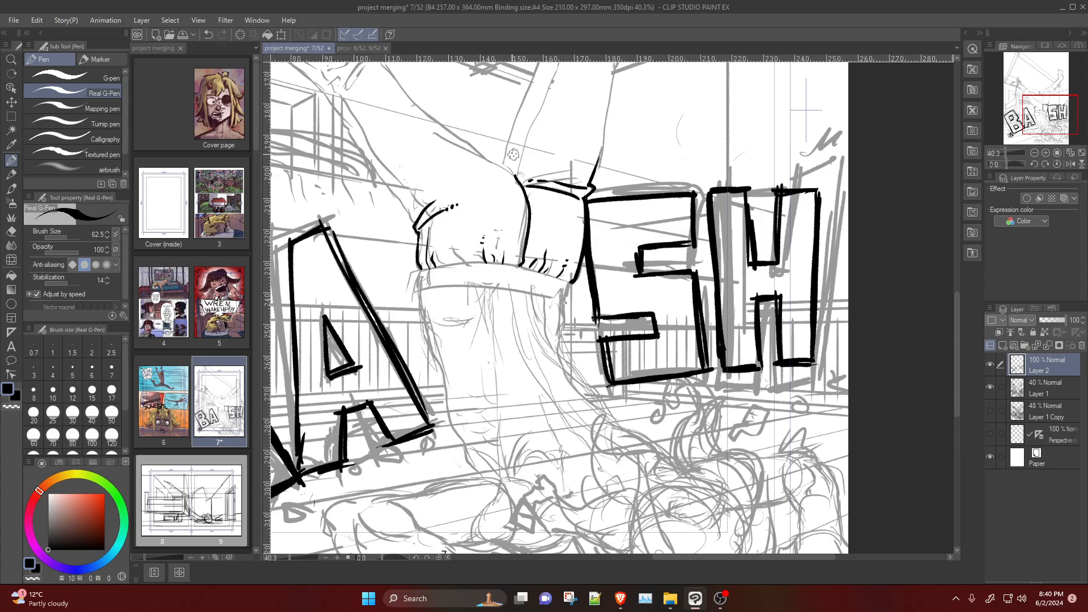
# Step: Ink the left leg's upper thigh line outward from the centre seam, with the fold strokes beneath it
pyautogui.moveTo(518, 179)
pyautogui.mouseDown()
pyautogui.moveTo(498, 156)
pyautogui.moveTo(422, 126)
pyautogui.mouseUp()
pyautogui.hotkey('ctrl', 'z')
pyautogui.moveTo(517, 179)
pyautogui.mouseDown()
pyautogui.moveTo(420, 139)
pyautogui.moveTo(487, 162)
pyautogui.moveTo(426, 115)
pyautogui.mouseUp()
pyautogui.hotkey('ctrl', 'z')
pyautogui.hotkey('ctrl', 'z')
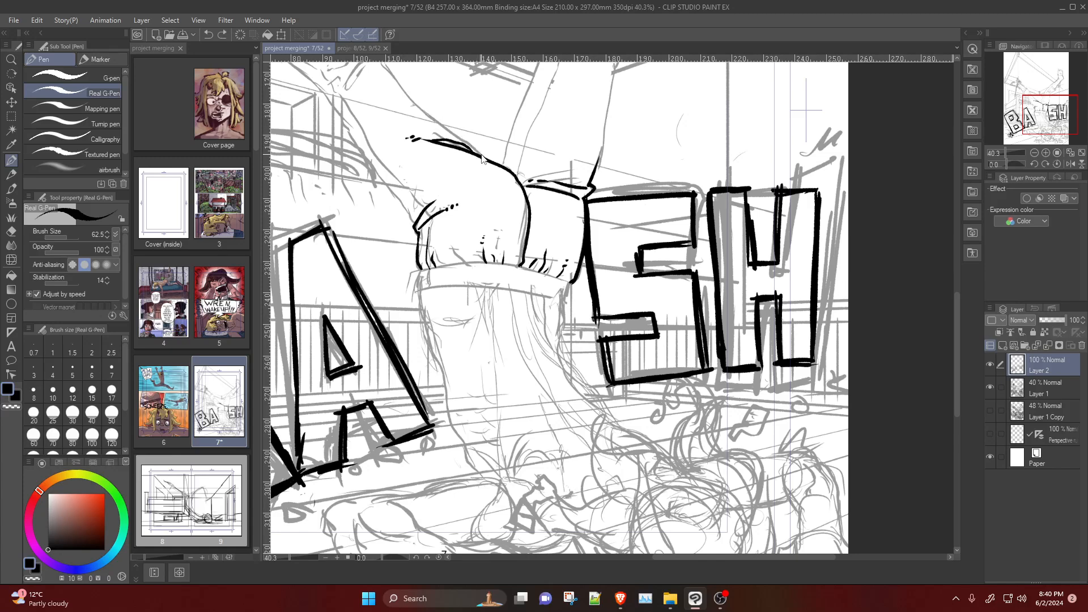
pyautogui.moveTo(485, 158); pyautogui.dragTo(418, 111)
# Step: Ink the right leg's left outline from the crotch up past the knee, plus the small folds at its base
pyautogui.scroll(-12, 385, 209)
pyautogui.scroll(7, 370, 164)
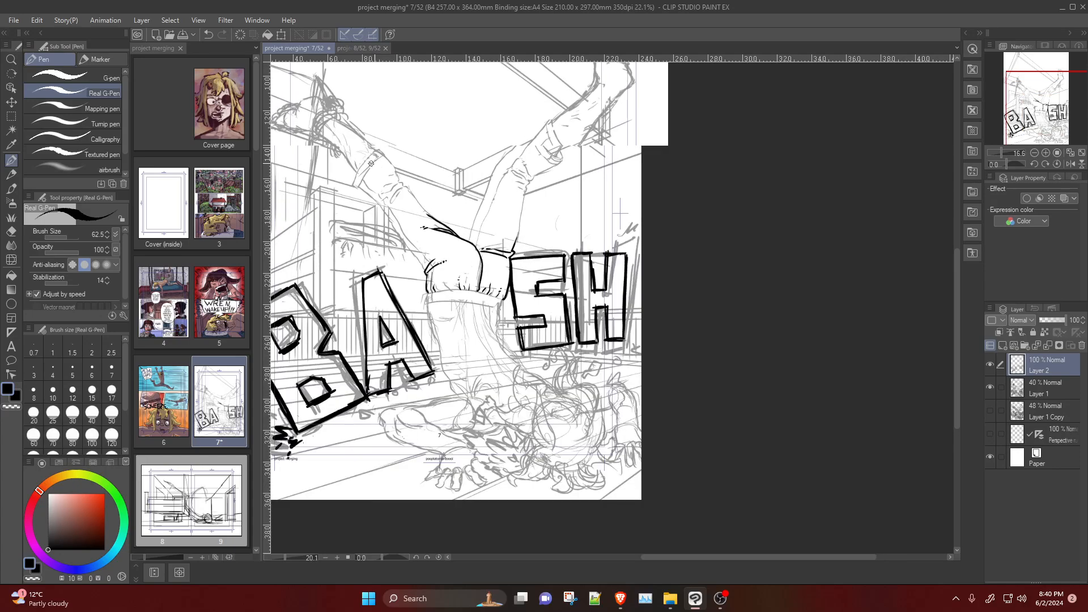
pyautogui.scroll(3, 447, 176)
pyautogui.scroll(2, 461, 181)
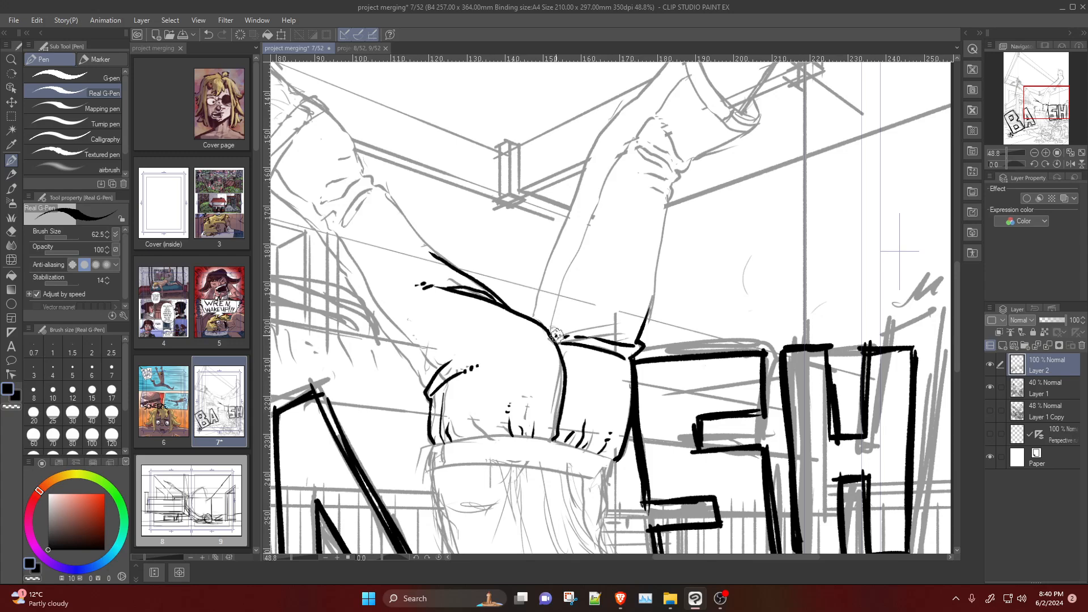
pyautogui.moveTo(556, 336)
pyautogui.mouseDown()
pyautogui.moveTo(592, 324)
pyautogui.moveTo(562, 214)
pyautogui.moveTo(583, 165)
pyautogui.mouseUp()
pyautogui.click(599, 324)
pyautogui.hotkey('ctrl', 'z')
pyautogui.moveTo(530, 319)
pyautogui.mouseDown()
pyautogui.moveTo(578, 184)
pyautogui.moveTo(609, 120)
pyautogui.moveTo(640, 95)
pyautogui.mouseUp()
pyautogui.hotkey('ctrl', 'z')
pyautogui.moveTo(586, 170)
pyautogui.mouseDown()
pyautogui.moveTo(606, 122)
pyautogui.moveTo(641, 95)
pyautogui.mouseUp()
# Step: Ink the right leg's knee wrinkles and its lower outline from the knee to the corner of the cuff
pyautogui.moveTo(694, 159)
pyautogui.mouseDown()
pyautogui.moveTo(673, 197)
pyautogui.moveTo(646, 191)
pyautogui.moveTo(678, 170)
pyautogui.moveTo(633, 150)
pyautogui.moveTo(673, 173)
pyautogui.moveTo(666, 185)
pyautogui.moveTo(622, 180)
pyautogui.moveTo(659, 169)
pyautogui.mouseUp()
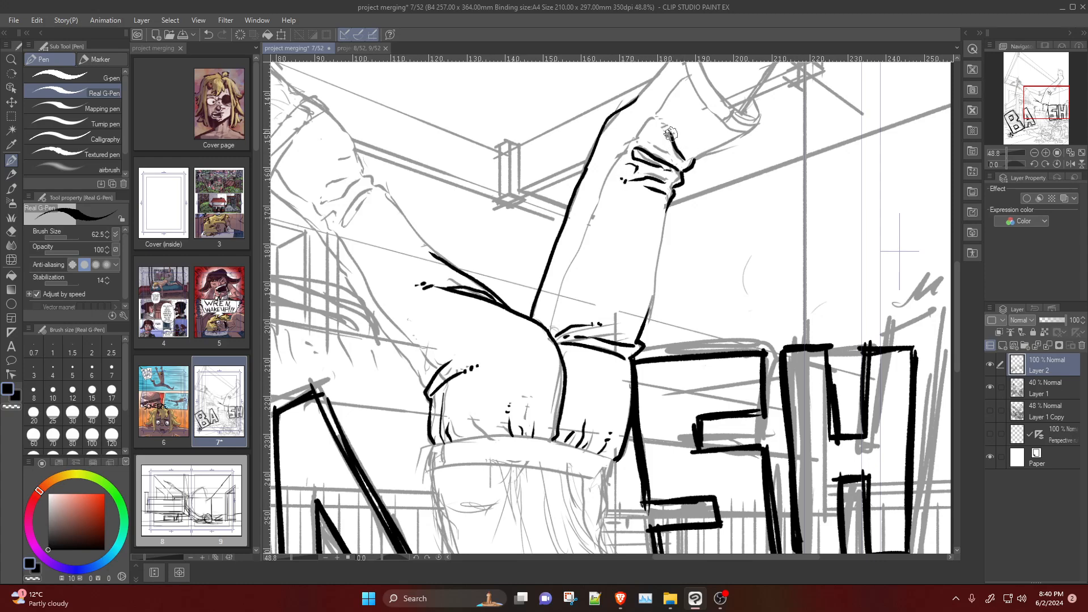
pyautogui.moveTo(668, 120)
pyautogui.mouseDown()
pyautogui.moveTo(672, 133)
pyautogui.moveTo(753, 131)
pyautogui.mouseUp()
pyautogui.hotkey('ctrl', 'z')
pyautogui.moveTo(687, 166)
pyautogui.mouseDown()
pyautogui.moveTo(760, 121)
pyautogui.moveTo(754, 103)
pyautogui.moveTo(758, 118)
pyautogui.moveTo(688, 167)
pyautogui.mouseUp()
pyautogui.hotkey('ctrl', 'z')
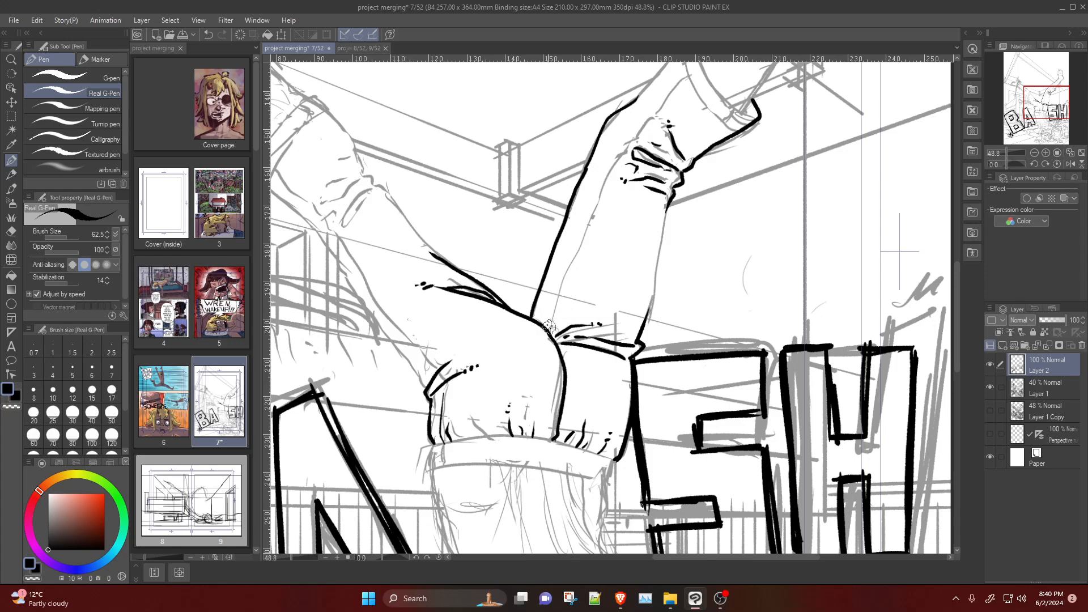
# Step: Ink the long inner seam of the right trouser leg from the crotch up to the cuff
pyautogui.moveTo(547, 329)
pyautogui.mouseDown()
pyautogui.moveTo(599, 185)
pyautogui.moveTo(642, 124)
pyautogui.mouseUp()
pyautogui.hotkey('ctrl', 'z')
pyautogui.moveTo(614, 160); pyautogui.dragTo(689, 74)
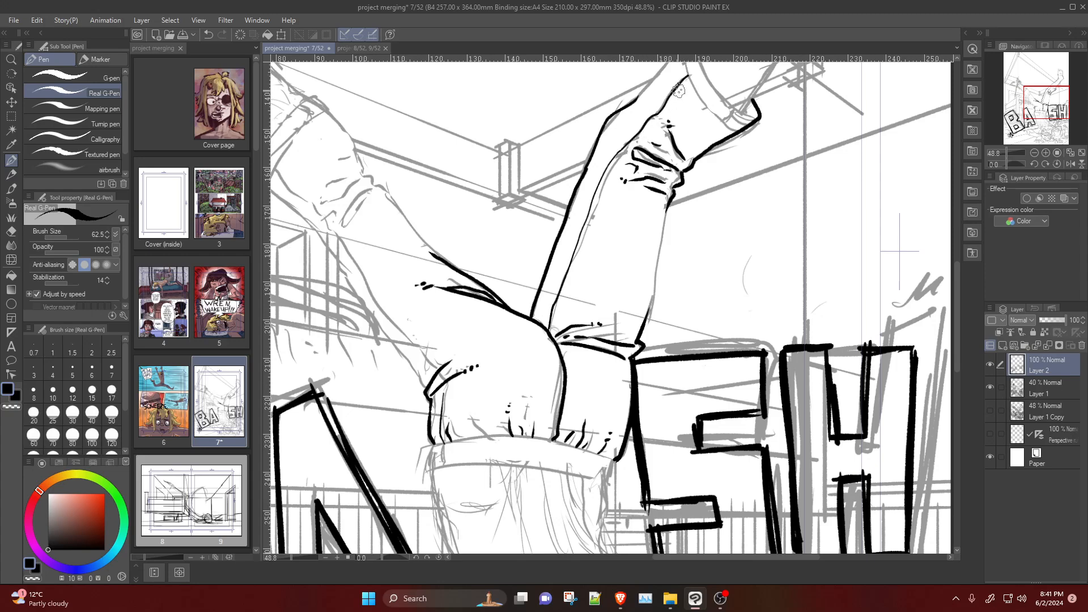
# Step: Ink the right leg's right outline between the knee wrinkles and the hip beside the S
pyautogui.scroll(-3, 654, 309)
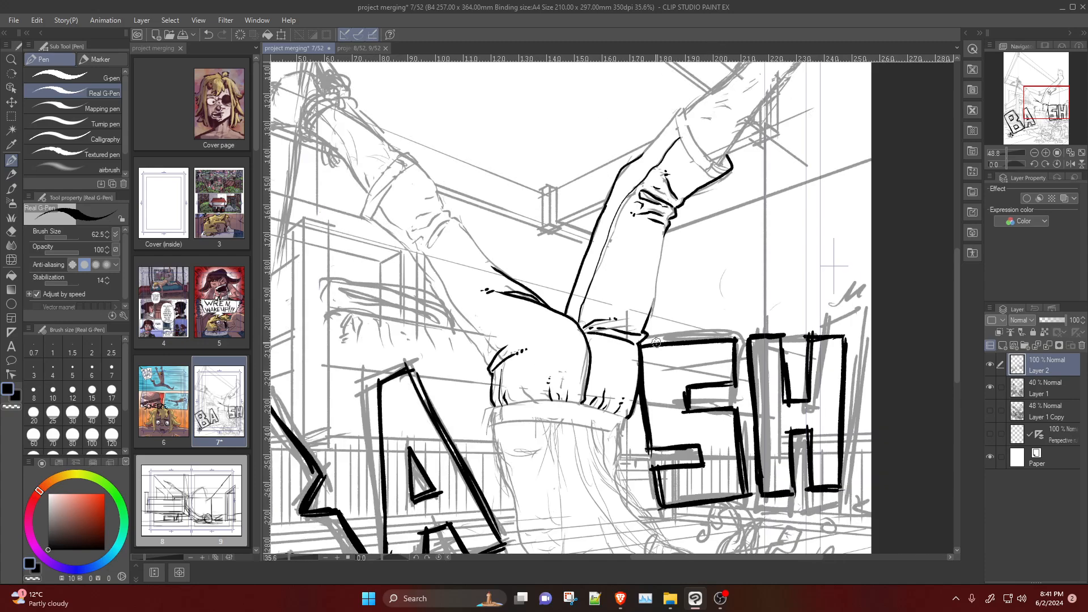
pyautogui.scroll(4, 647, 255)
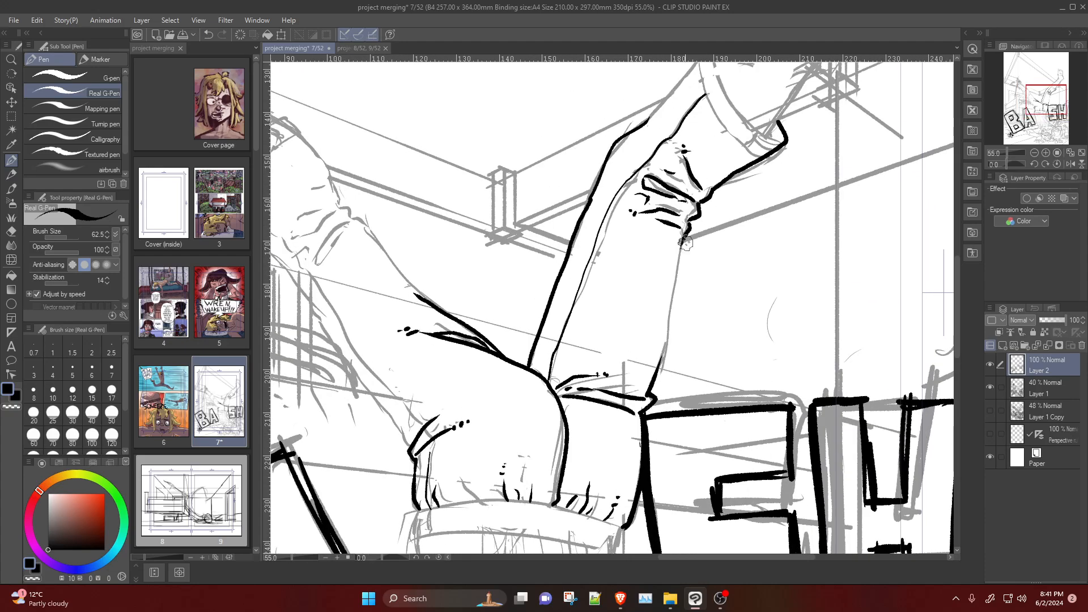
pyautogui.moveTo(684, 238); pyautogui.dragTo(651, 387)
pyautogui.hotkey('ctrl', 'z')
pyautogui.moveTo(680, 244); pyautogui.dragTo(649, 380)
pyautogui.hotkey('ctrl', 'z')
pyautogui.moveTo(683, 235); pyautogui.dragTo(661, 360)
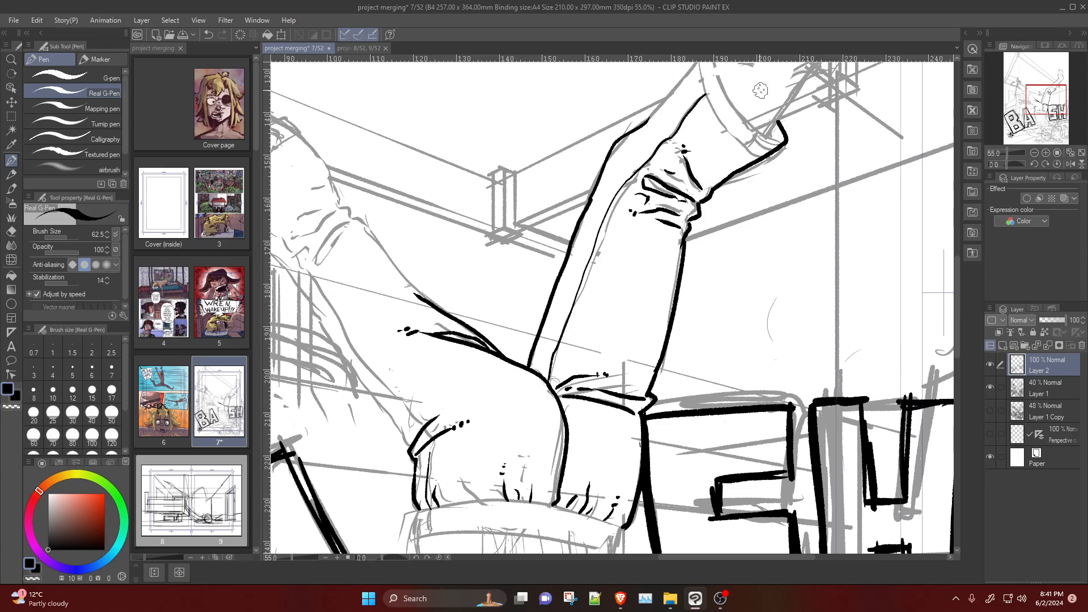
# Step: Extend the right leg's left outline up to the top corner of the trouser cuff
pyautogui.scroll(-6, 753, 108)
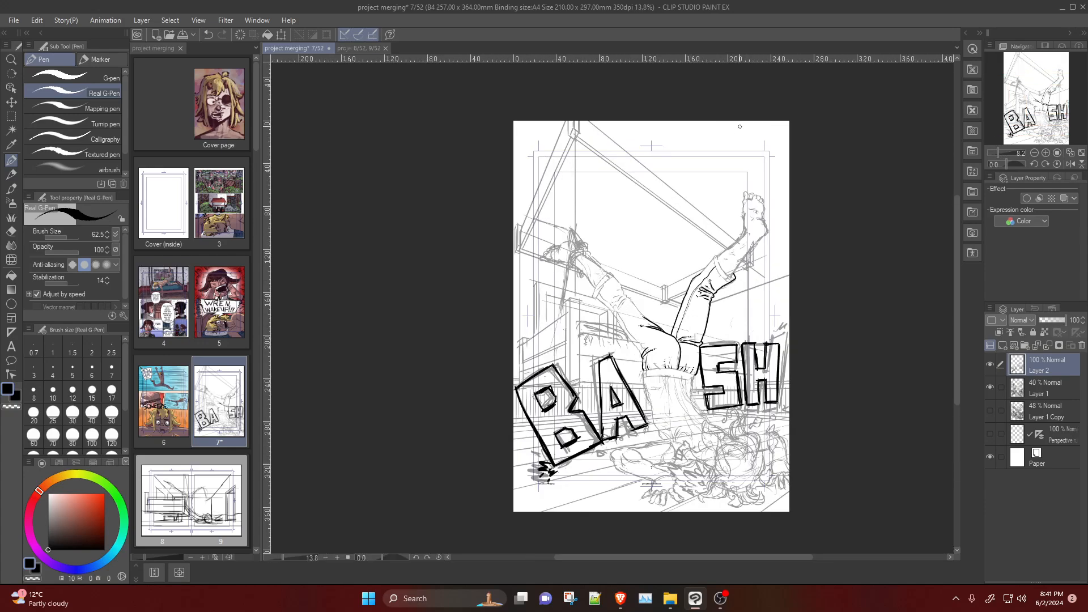
pyautogui.scroll(4, 739, 126)
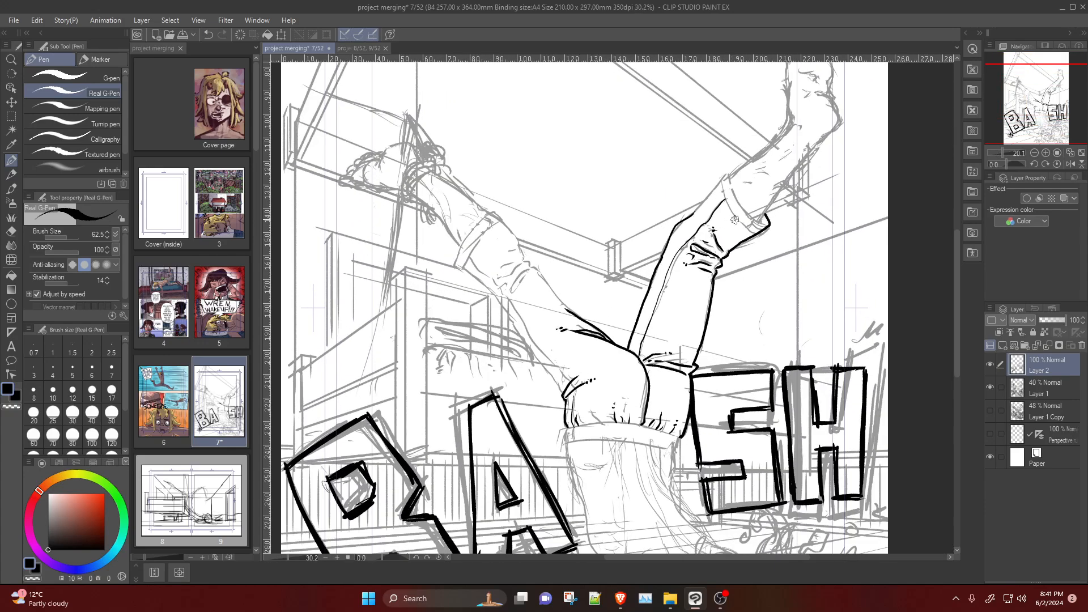
pyautogui.scroll(4, 734, 219)
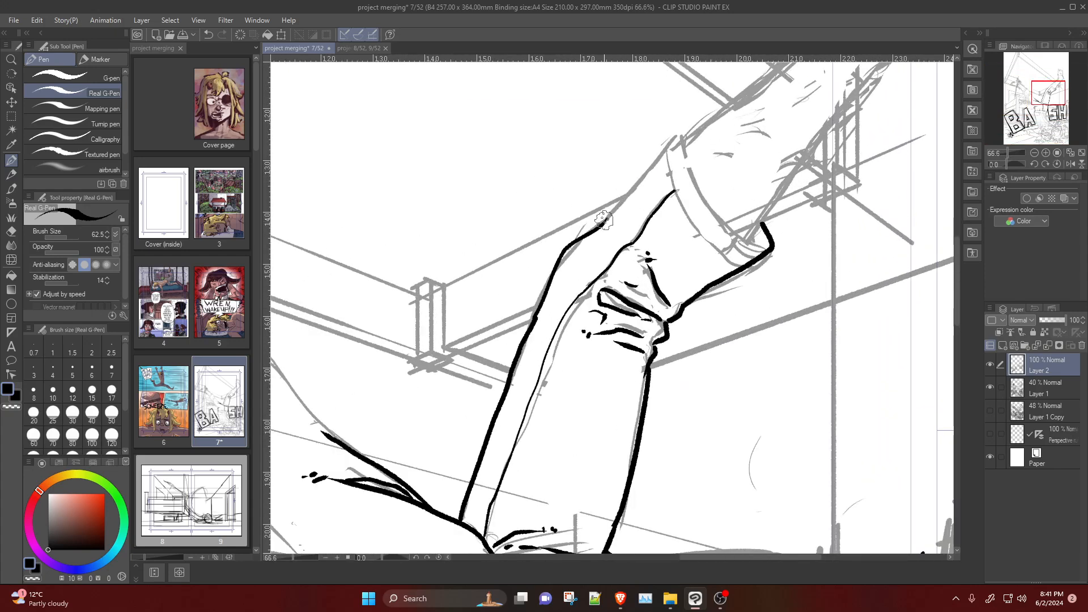
pyautogui.moveTo(604, 221)
pyautogui.mouseDown()
pyautogui.moveTo(683, 137)
pyautogui.moveTo(718, 223)
pyautogui.mouseUp()
pyautogui.hotkey('ctrl', 'z')
# Step: Ink the right trouser cuff's curved outer rim and the parallel fold line below it
pyautogui.moveTo(686, 142)
pyautogui.mouseDown()
pyautogui.moveTo(708, 202)
pyautogui.moveTo(756, 248)
pyautogui.mouseUp()
pyautogui.hotkey('ctrl', 'z')
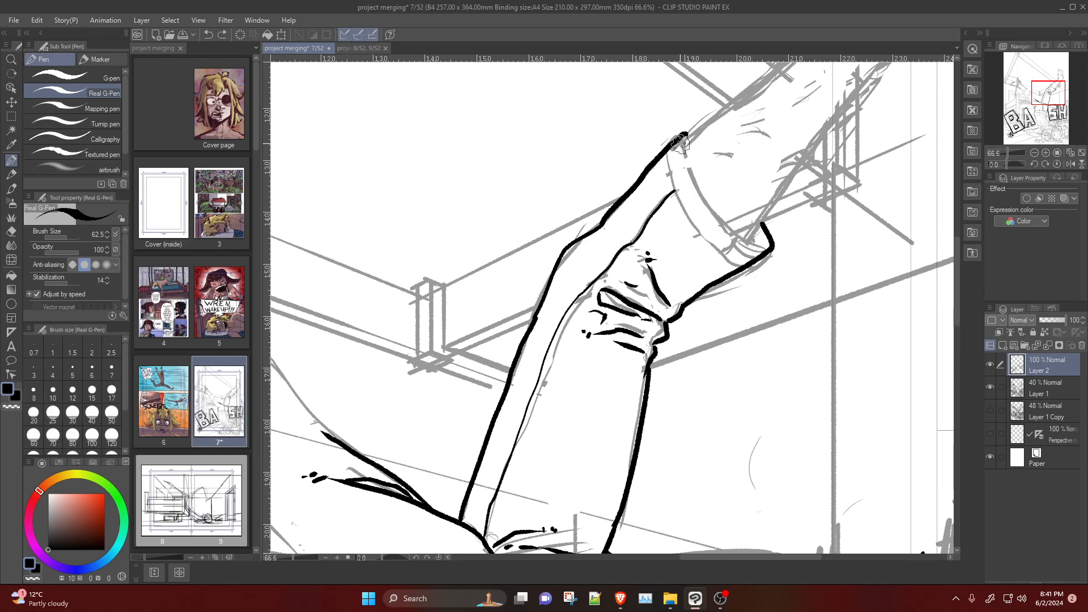
pyautogui.moveTo(682, 143)
pyautogui.mouseDown()
pyautogui.moveTo(706, 201)
pyautogui.moveTo(769, 244)
pyautogui.mouseUp()
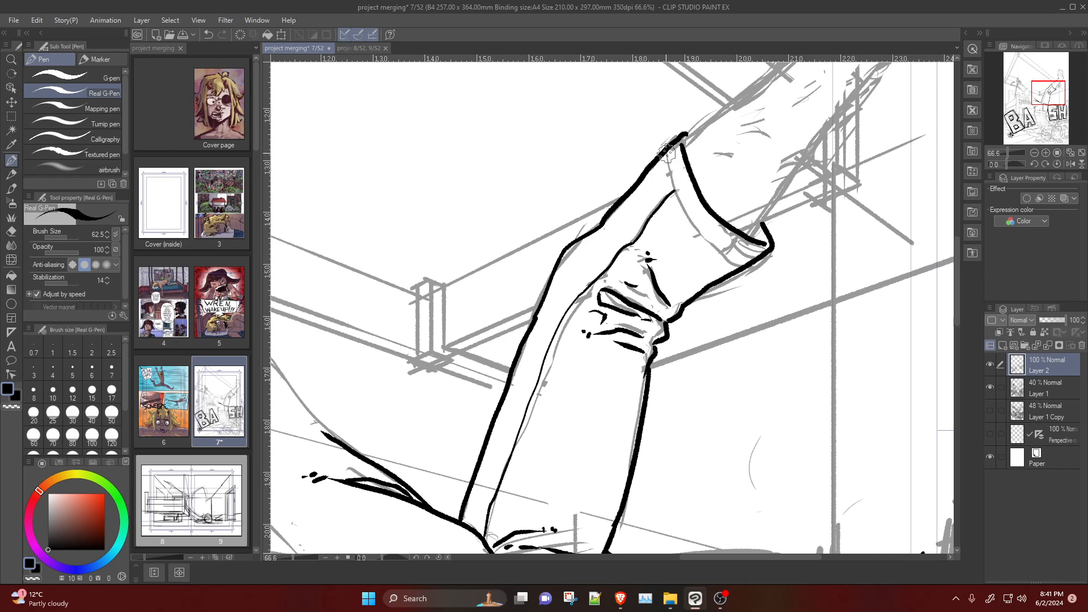
pyautogui.moveTo(667, 152); pyautogui.dragTo(721, 241)
pyautogui.hotkey('ctrl', 'z')
pyautogui.moveTo(668, 150)
pyautogui.mouseDown()
pyautogui.moveTo(716, 238)
pyautogui.moveTo(754, 259)
pyautogui.mouseUp()
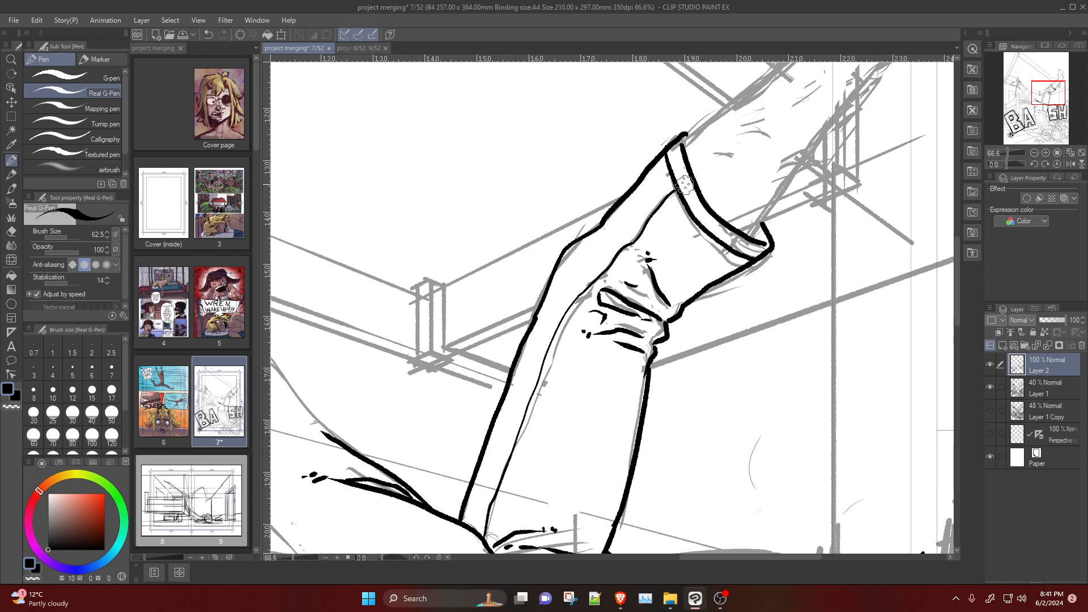
pyautogui.moveTo(685, 137)
pyautogui.mouseDown()
pyautogui.moveTo(701, 128)
pyautogui.moveTo(690, 134)
pyautogui.mouseUp()
pyautogui.hotkey('ctrl', 'z')
# Step: Ink extra crease lines and small tapering dots where the left thigh meets the hip
pyautogui.scroll(-4, 652, 255)
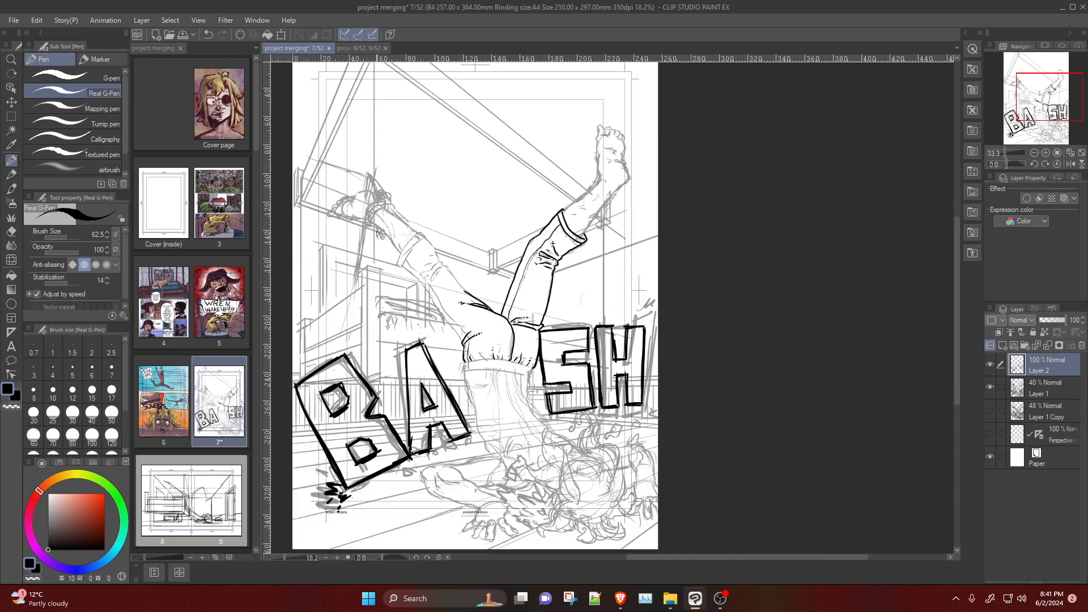
pyautogui.scroll(3, 563, 390)
pyautogui.scroll(2, 563, 390)
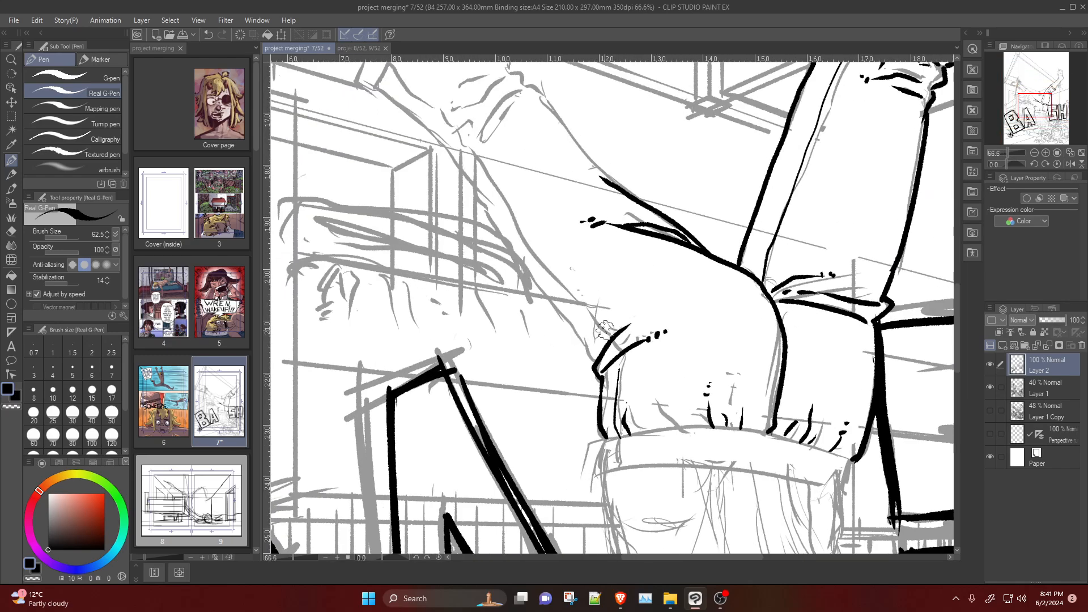
pyautogui.moveTo(575, 333)
pyautogui.mouseDown()
pyautogui.moveTo(594, 363)
pyautogui.moveTo(623, 313)
pyautogui.mouseUp()
pyautogui.hotkey('ctrl', 'z')
pyautogui.moveTo(595, 356)
pyautogui.mouseDown()
pyautogui.moveTo(640, 312)
pyautogui.moveTo(595, 306)
pyautogui.mouseUp()
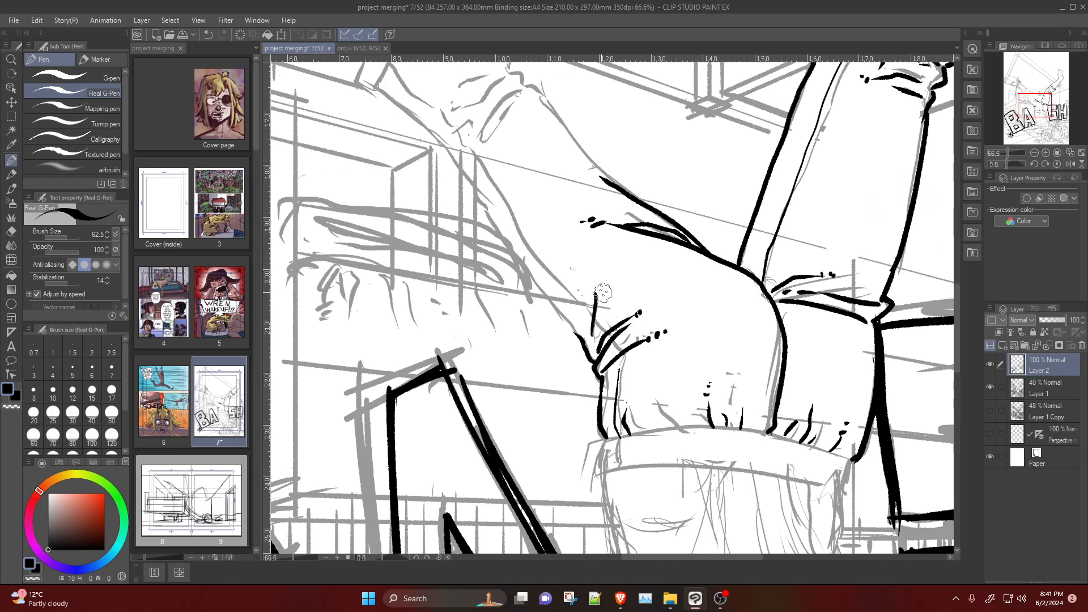
pyautogui.hotkey('ctrl', 'z')
pyautogui.moveTo(587, 343); pyautogui.dragTo(592, 301)
pyautogui.click(598, 291)
pyautogui.click(601, 279)
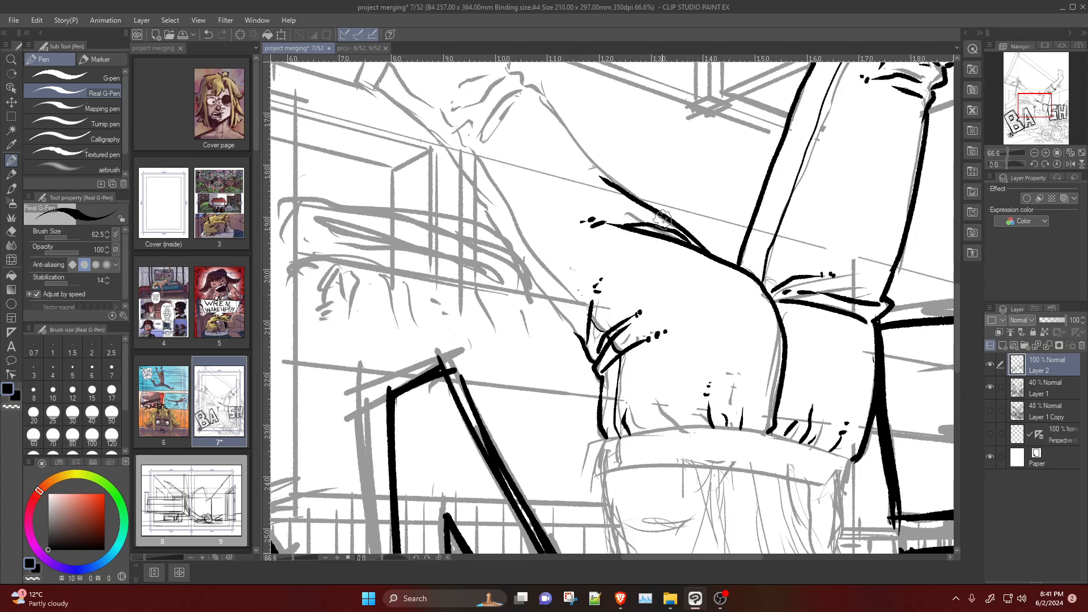
# Step: Ink the left leg's upper outline from the thigh past the knee to the top of the cuff
pyautogui.scroll(-3, 640, 221)
pyautogui.scroll(2, 642, 104)
pyautogui.scroll(1, 642, 104)
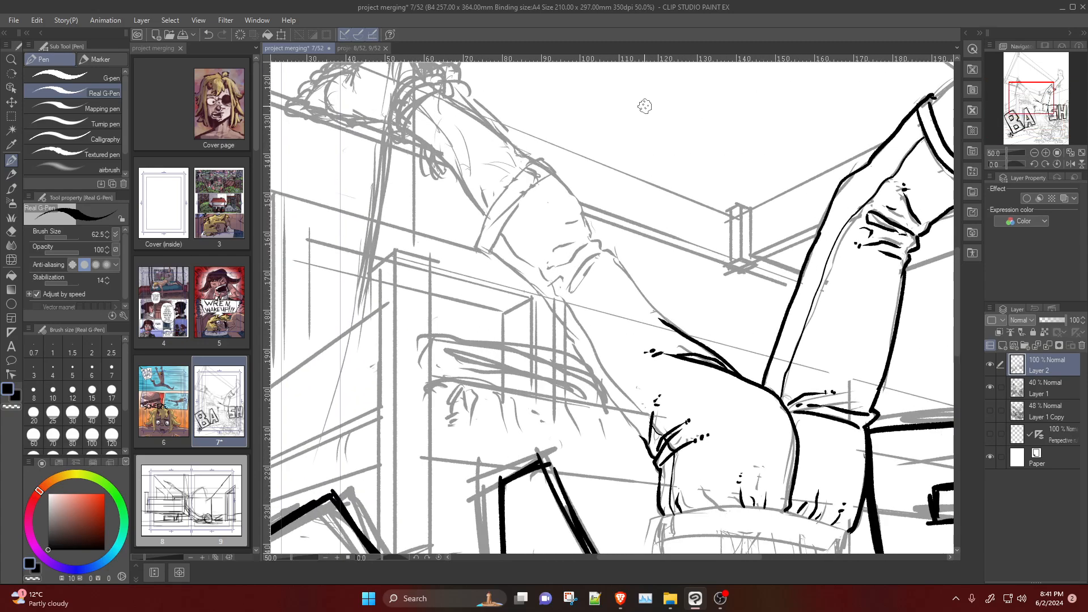
pyautogui.moveTo(657, 316); pyautogui.dragTo(612, 265)
pyautogui.moveTo(587, 231)
pyautogui.mouseDown()
pyautogui.moveTo(534, 159)
pyautogui.moveTo(560, 175)
pyautogui.moveTo(591, 233)
pyautogui.mouseUp()
pyautogui.hotkey('ctrl', 'z')
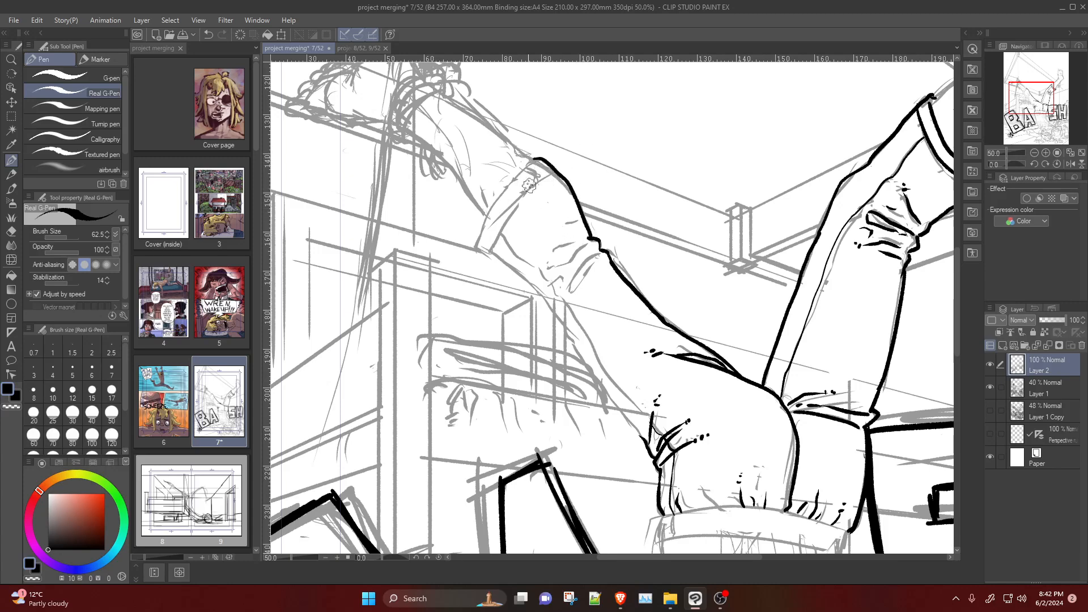
# Step: Ink the left trouser cuff's outer rim and its inner fold line
pyautogui.moveTo(527, 165)
pyautogui.mouseDown()
pyautogui.moveTo(477, 241)
pyautogui.moveTo(491, 253)
pyautogui.moveTo(549, 183)
pyautogui.mouseUp()
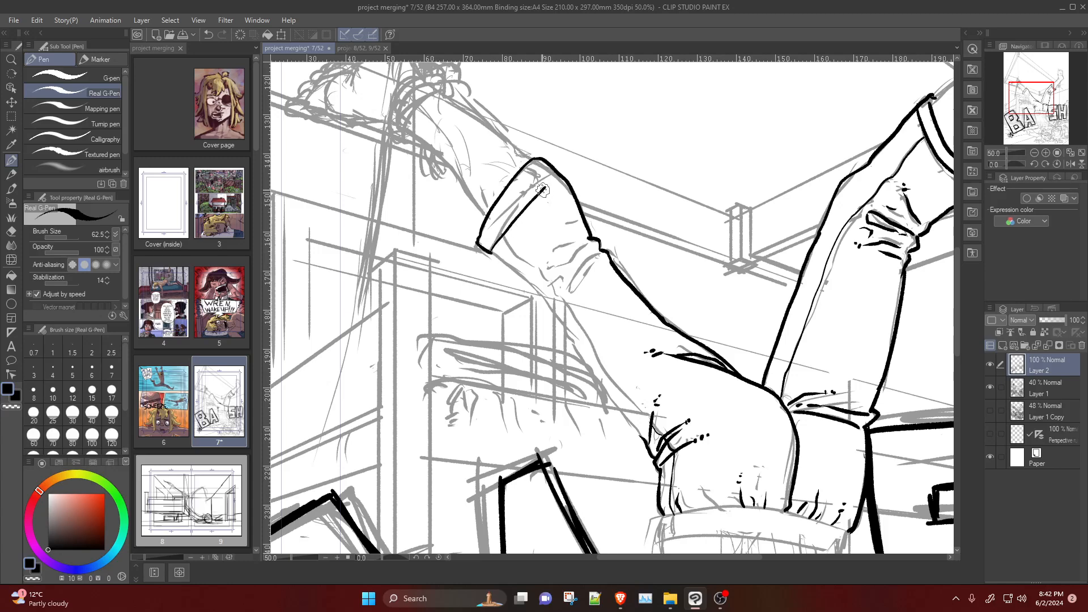
pyautogui.hotkey('ctrl', 'z')
pyautogui.moveTo(489, 254); pyautogui.dragTo(550, 170)
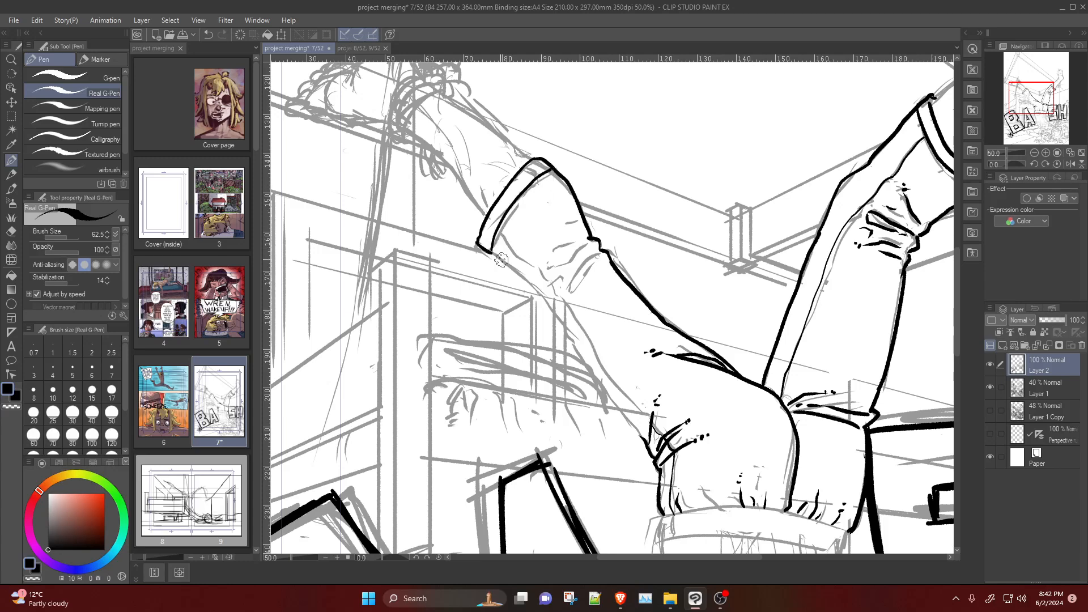
# Step: Ink the left leg's lower outline from the cuff down to the hip creases
pyautogui.moveTo(485, 248); pyautogui.dragTo(572, 338)
pyautogui.hotkey('ctrl', 'z')
pyautogui.hotkey('ctrl', 'z')
pyautogui.moveTo(545, 298); pyautogui.dragTo(632, 426)
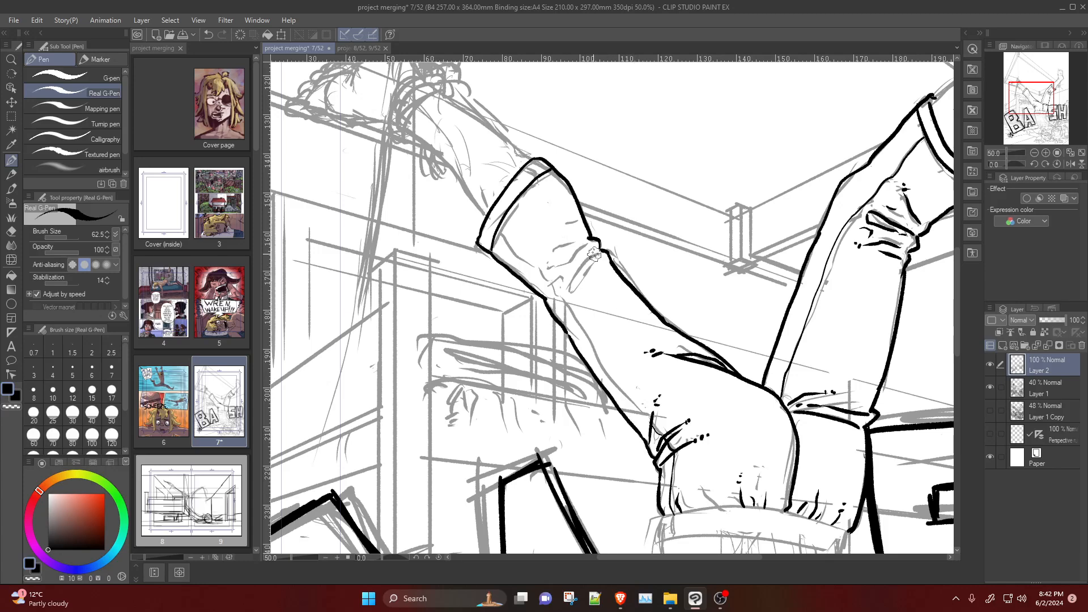
# Step: Ink the wrinkles at the left knee and the trouser seam running from the hip to the cuff
pyautogui.moveTo(597, 254); pyautogui.dragTo(571, 306)
pyautogui.moveTo(591, 244)
pyautogui.mouseDown()
pyautogui.moveTo(555, 262)
pyautogui.moveTo(569, 270)
pyautogui.mouseUp()
pyautogui.moveTo(582, 238)
pyautogui.mouseDown()
pyautogui.moveTo(556, 254)
pyautogui.moveTo(601, 269)
pyautogui.moveTo(606, 322)
pyautogui.mouseUp()
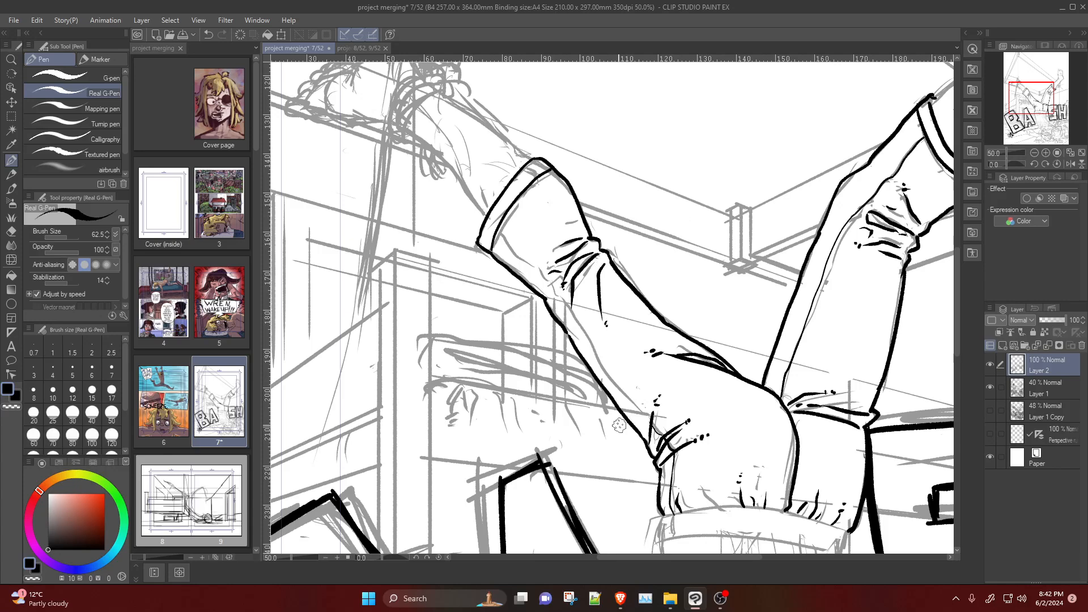
pyautogui.moveTo(645, 416); pyautogui.dragTo(576, 324)
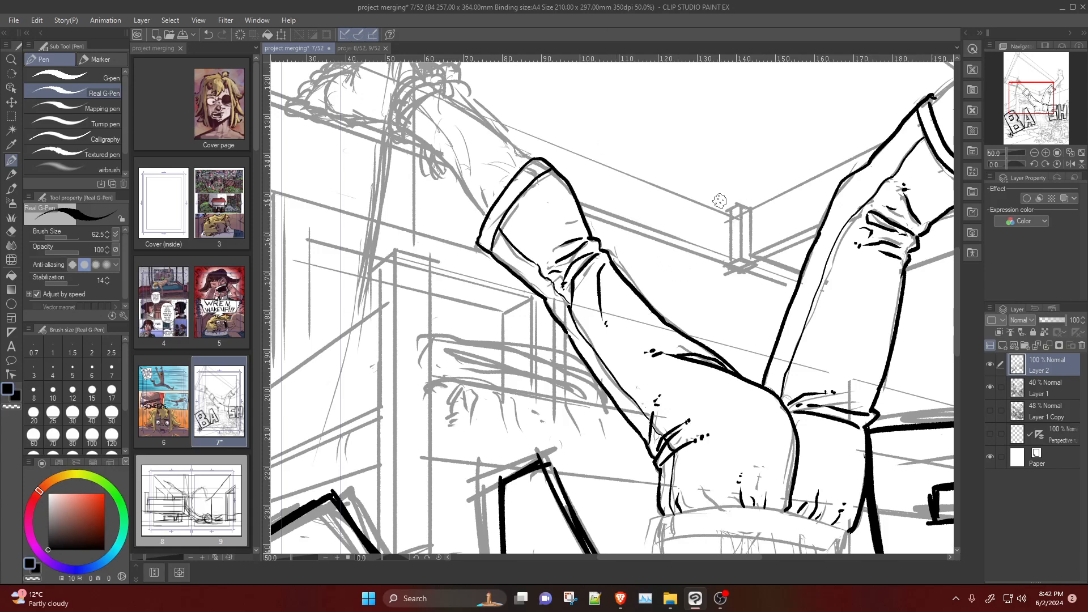
pyautogui.scroll(-5, 656, 173)
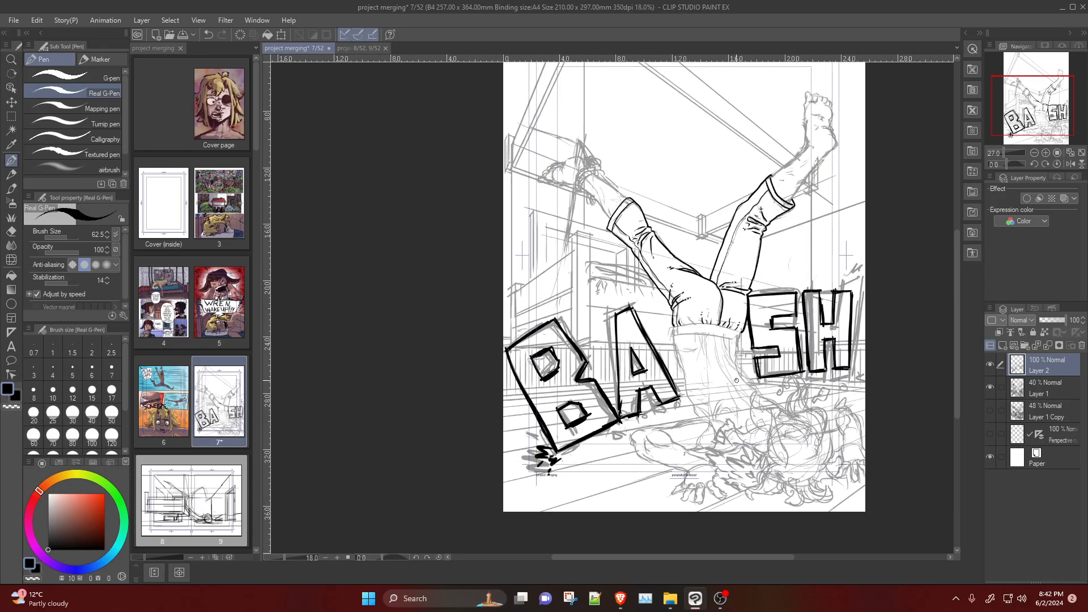
# Step: Ink the lower edge of the trouser waistband as one smooth line across the upside-down torso
pyautogui.scroll(5, 714, 346)
pyautogui.scroll(2, 759, 309)
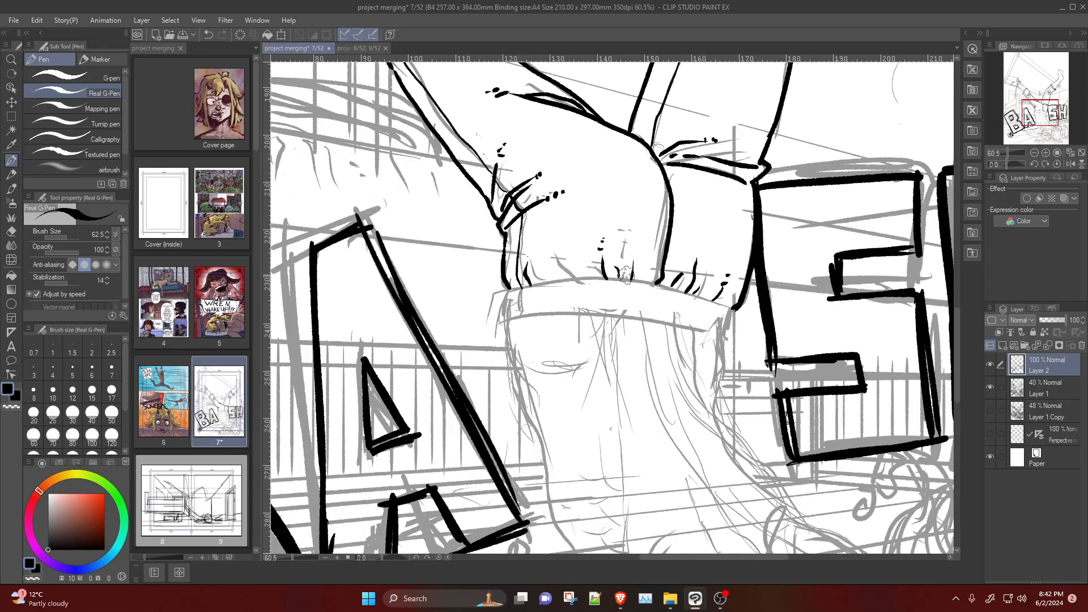
pyautogui.moveTo(510, 290)
pyautogui.mouseDown()
pyautogui.moveTo(507, 320)
pyautogui.moveTo(628, 314)
pyautogui.mouseUp()
pyautogui.hotkey('ctrl', 'z')
pyautogui.hotkey('ctrl', 'z')
pyautogui.moveTo(510, 319); pyautogui.dragTo(707, 318)
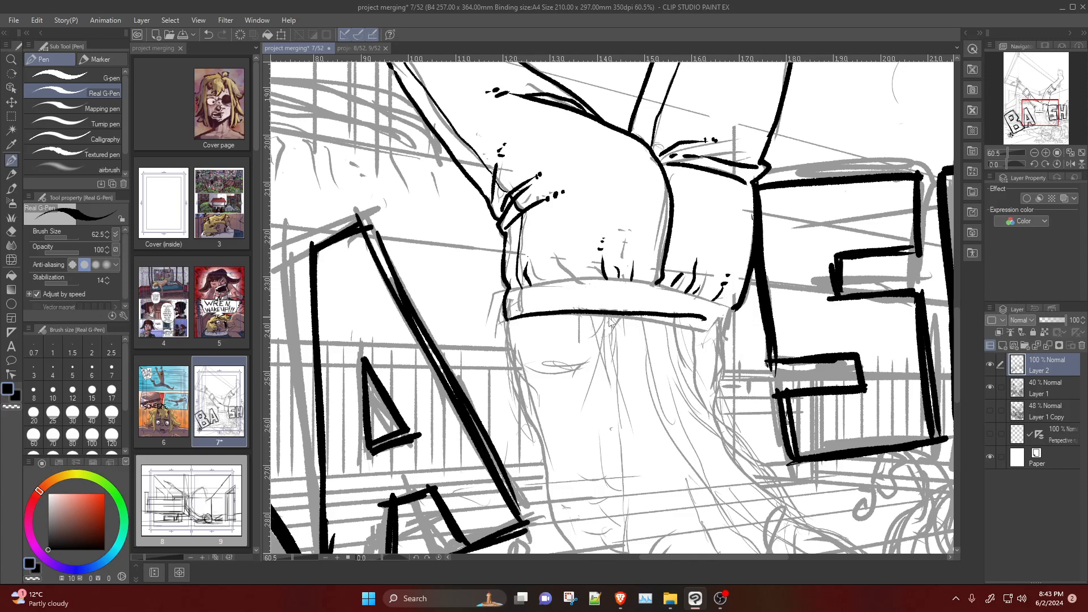
pyautogui.hotkey('ctrl', 'z')
pyautogui.moveTo(510, 319); pyautogui.dragTo(672, 327)
pyautogui.hotkey('ctrl', 'z')
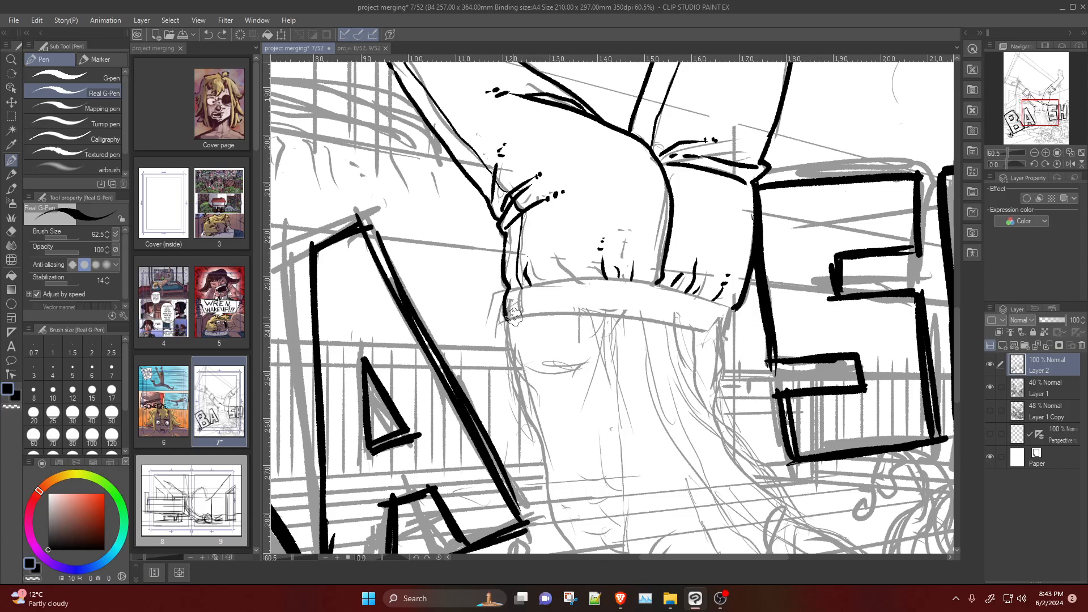
pyautogui.moveTo(507, 318); pyautogui.dragTo(722, 332)
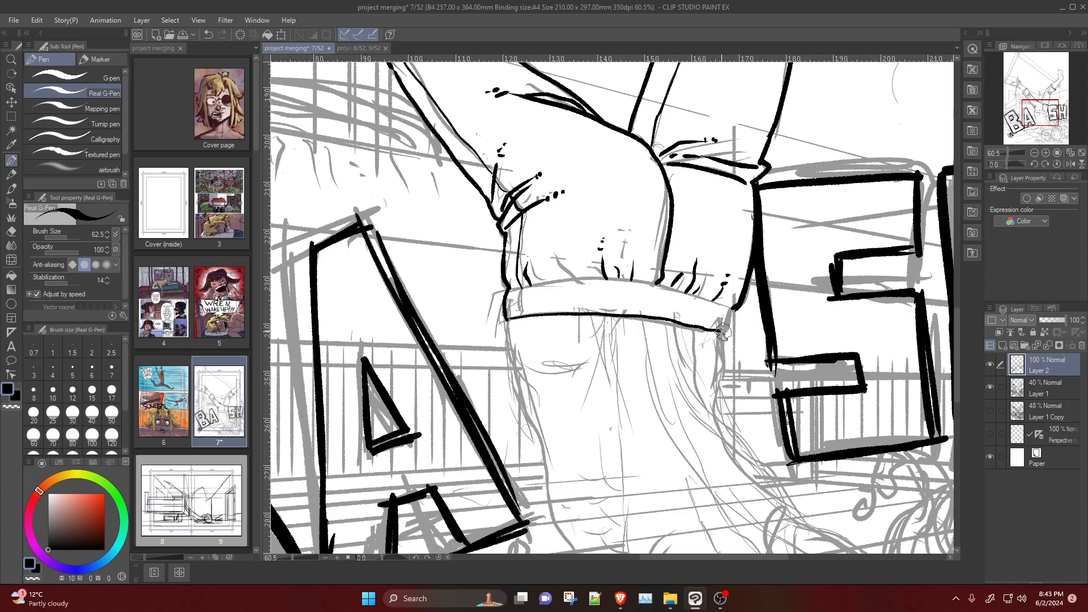
pyautogui.hotkey('ctrl', 'z')
pyautogui.moveTo(507, 317)
pyautogui.mouseDown()
pyautogui.moveTo(613, 316)
pyautogui.moveTo(724, 331)
pyautogui.mouseUp()
# Step: Ink the waistband's upper edge and its closed end beside the letter S, and add small gather marks above it
pyautogui.moveTo(506, 290); pyautogui.dragTo(653, 280)
pyautogui.hotkey('ctrl', 'z')
pyautogui.moveTo(557, 262)
pyautogui.mouseDown()
pyautogui.moveTo(576, 277)
pyautogui.moveTo(555, 240)
pyautogui.mouseUp()
pyautogui.hotkey('ctrl', 'z')
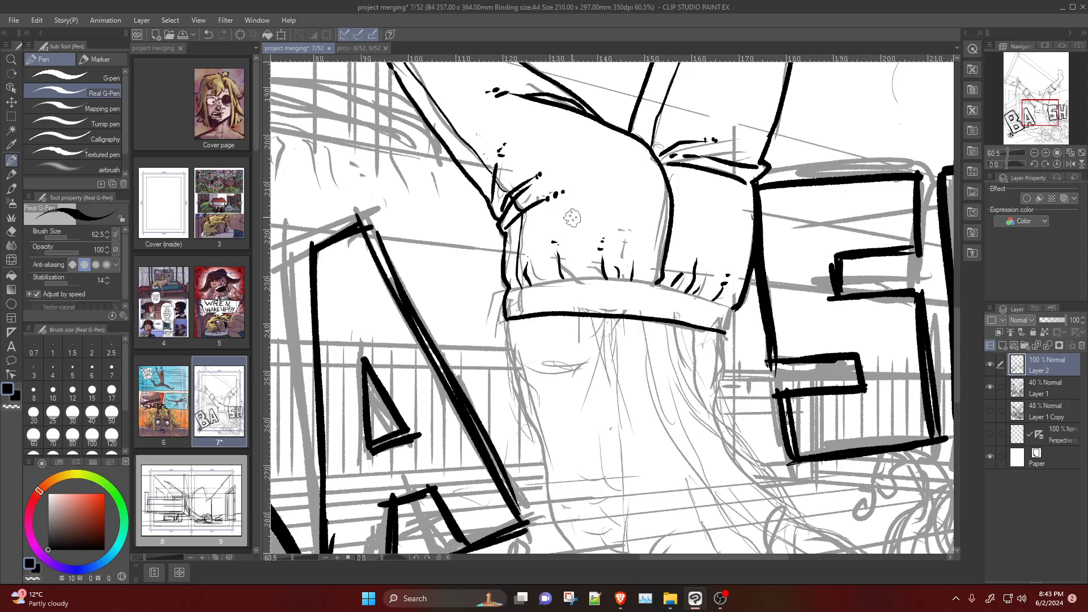
pyautogui.moveTo(506, 291)
pyautogui.mouseDown()
pyautogui.moveTo(622, 281)
pyautogui.moveTo(723, 306)
pyautogui.moveTo(533, 286)
pyautogui.moveTo(630, 280)
pyautogui.moveTo(736, 309)
pyautogui.moveTo(726, 334)
pyautogui.mouseUp()
pyautogui.hotkey('ctrl', 'z')
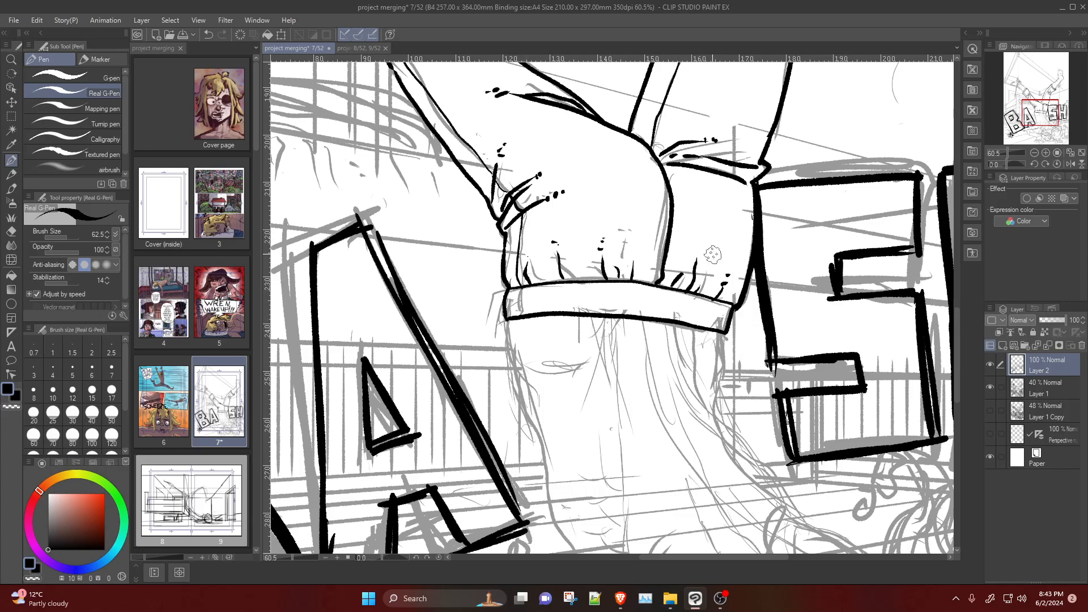
# Step: Ink the torso's outline on the side facing the letter A, from the waistband down to the shoulder
pyautogui.scroll(-8, 589, 193)
pyautogui.scroll(3, 661, 122)
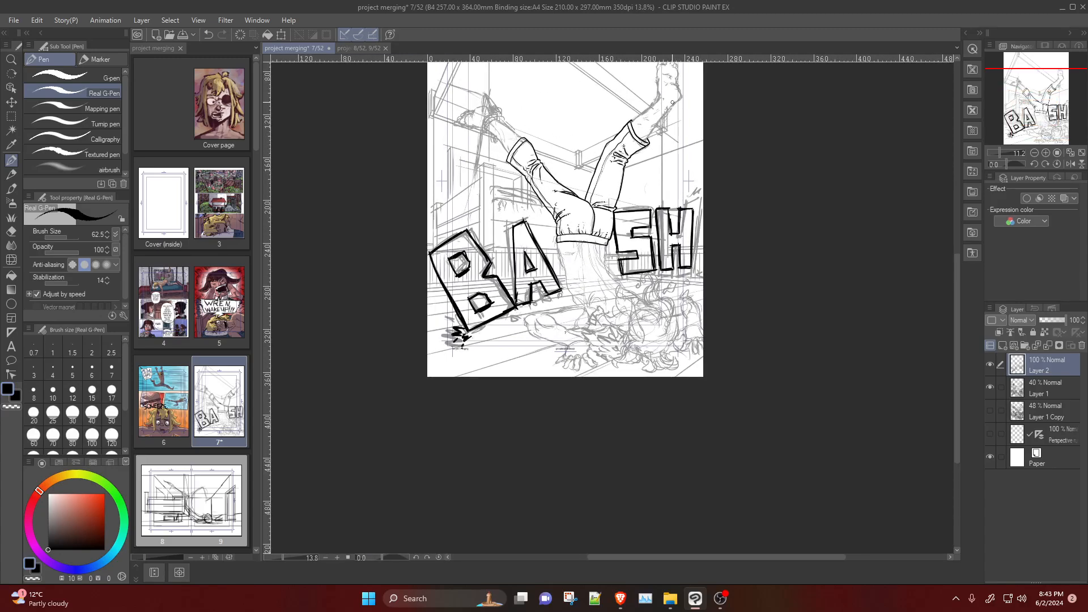
pyautogui.scroll(3, 548, 406)
pyautogui.scroll(-3, 548, 406)
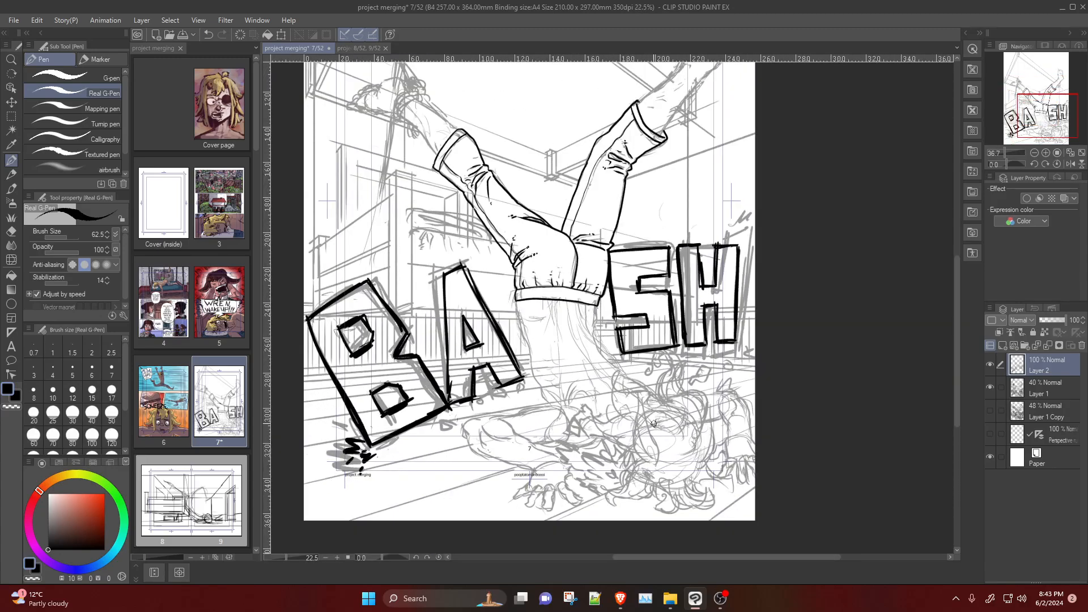
pyautogui.scroll(4, 548, 406)
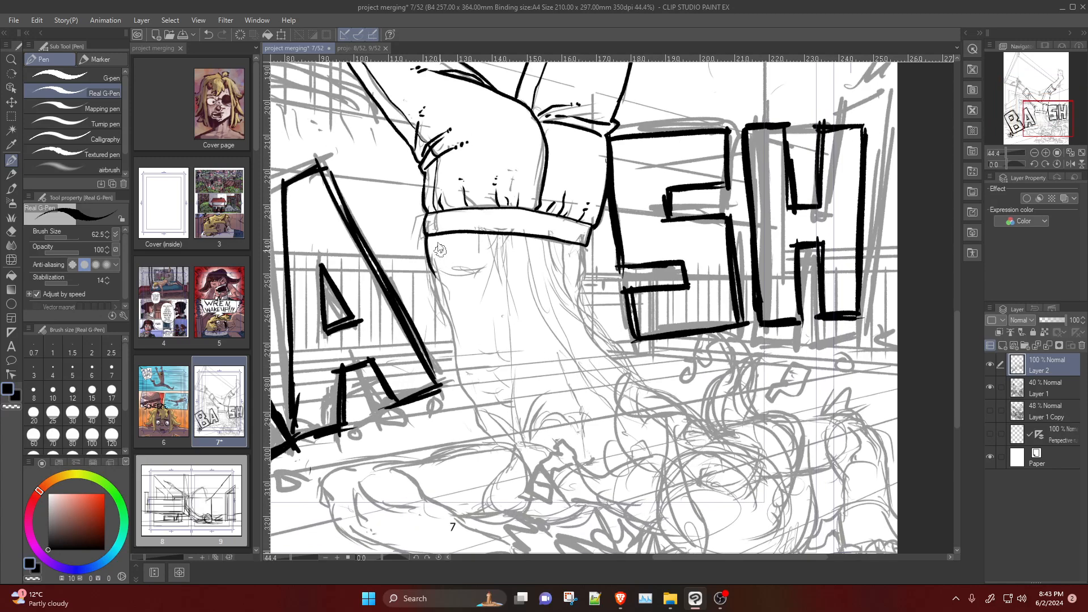
pyautogui.moveTo(425, 237); pyautogui.dragTo(453, 335)
pyautogui.hotkey('ctrl', 'z')
pyautogui.moveTo(440, 292)
pyautogui.mouseDown()
pyautogui.moveTo(461, 375)
pyautogui.moveTo(489, 434)
pyautogui.moveTo(498, 431)
pyautogui.moveTo(477, 407)
pyautogui.moveTo(492, 442)
pyautogui.mouseUp()
pyautogui.hotkey('ctrl', 'z')
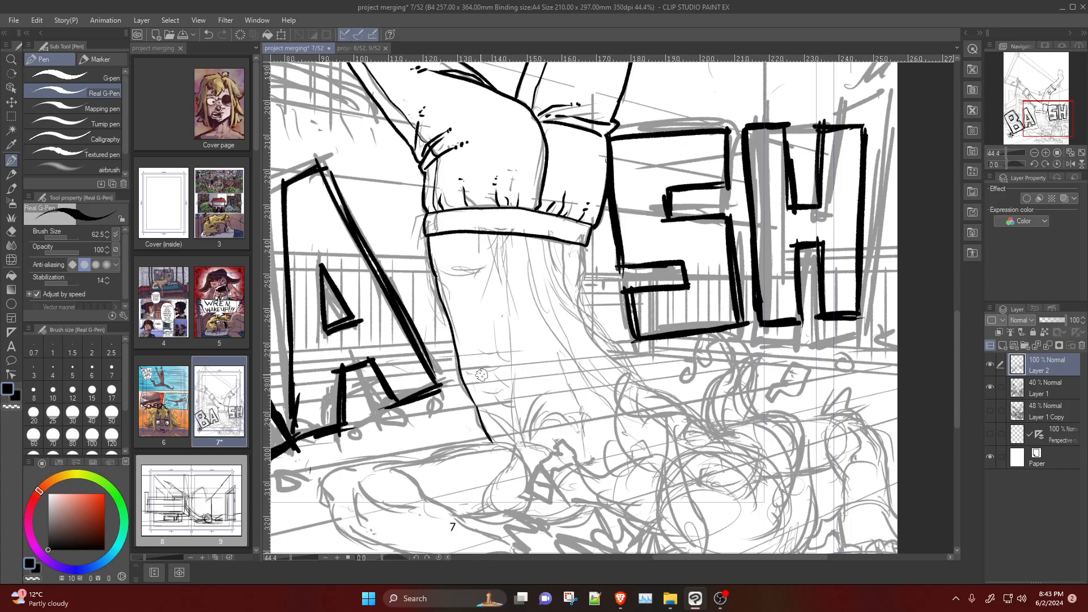
# Step: Ink the short crease just below the waistband and the curved fold lines at the shoulder
pyautogui.moveTo(452, 276); pyautogui.dragTo(481, 262)
pyautogui.hotkey('ctrl', 'z')
pyautogui.moveTo(530, 438)
pyautogui.mouseDown()
pyautogui.moveTo(529, 407)
pyautogui.moveTo(545, 402)
pyautogui.mouseUp()
pyautogui.hotkey('ctrl', 'z')
pyautogui.hotkey('ctrl', 'z')
pyautogui.moveTo(530, 440)
pyautogui.mouseDown()
pyautogui.moveTo(538, 410)
pyautogui.moveTo(553, 404)
pyautogui.mouseUp()
pyautogui.moveTo(528, 440); pyautogui.dragTo(538, 377)
pyautogui.hotkey('ctrl', 'z')
pyautogui.moveTo(516, 428); pyautogui.dragTo(517, 391)
# Step: Ink the start of the torso's outline on the side facing the letter S, running down from the waistband
pyautogui.scroll(-3, 276, 262)
pyautogui.scroll(3, 480, 191)
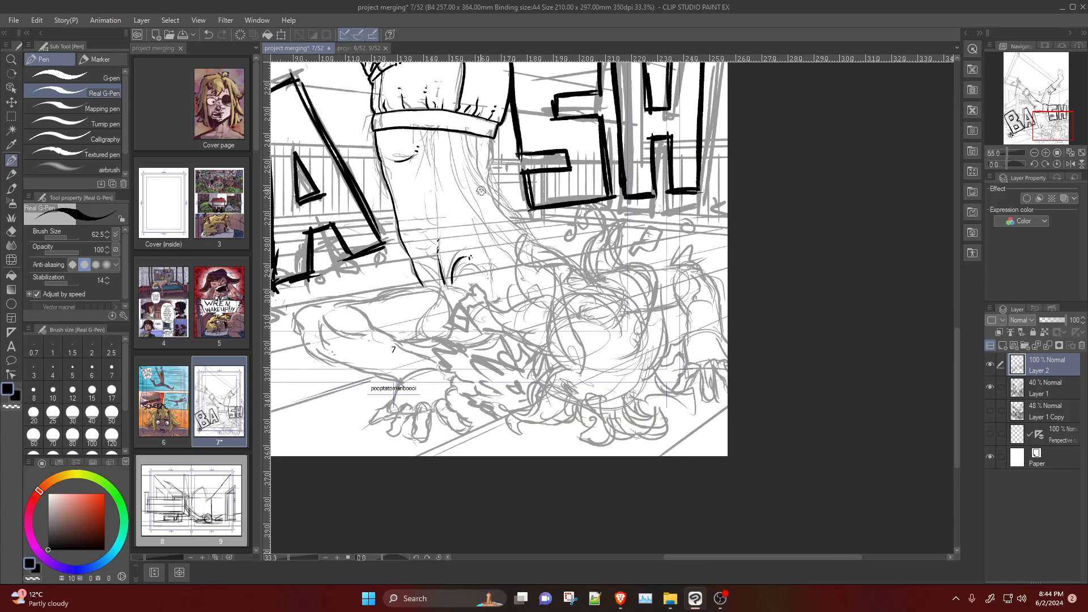
pyautogui.scroll(3, 481, 191)
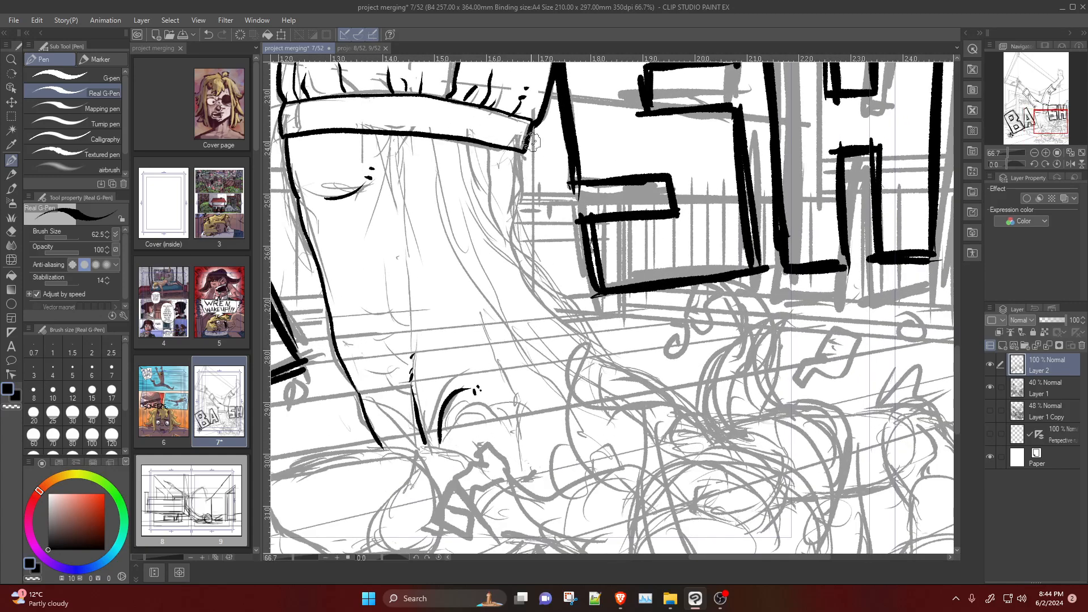
pyautogui.moveTo(523, 150); pyautogui.dragTo(513, 203)
pyautogui.moveTo(514, 205); pyautogui.dragTo(526, 272)
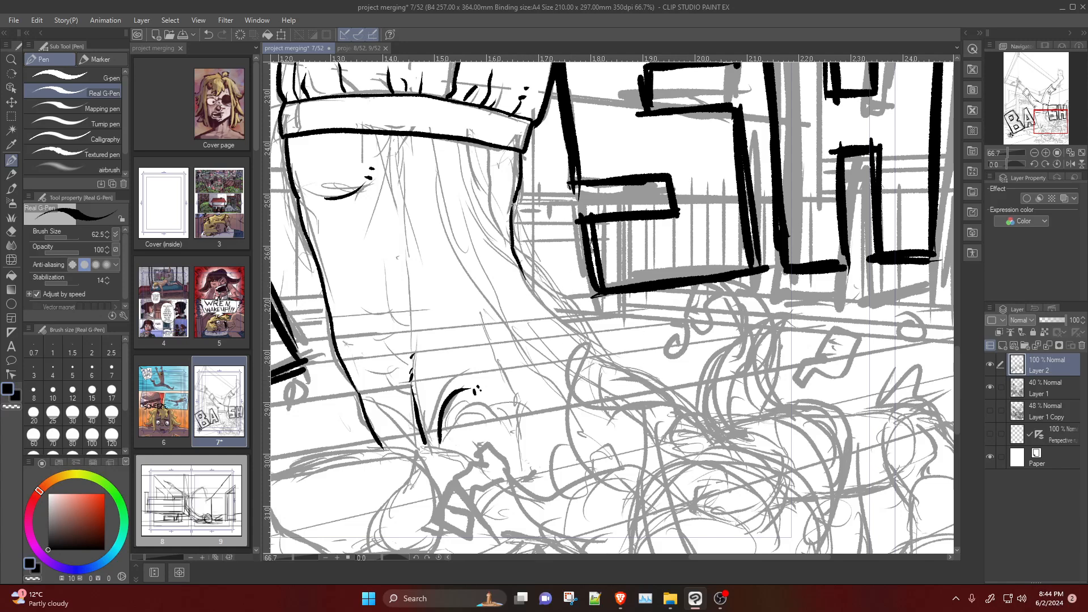
# Step: Ink the upper arm's outline from the shoulder around the elbow, with the armpit fold and inner elbow crease
pyautogui.scroll(-2, 517, 208)
pyautogui.scroll(-1, 528, 383)
pyautogui.scroll(2, 384, 442)
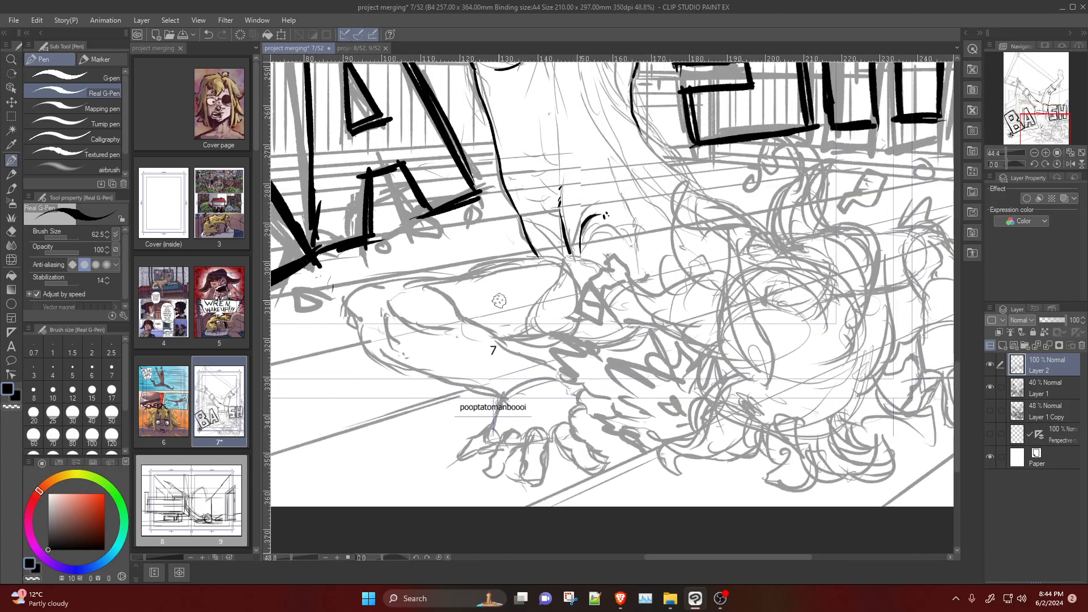
pyautogui.scroll(1, 499, 301)
pyautogui.moveTo(574, 257)
pyautogui.mouseDown()
pyautogui.moveTo(568, 286)
pyautogui.moveTo(575, 266)
pyautogui.moveTo(553, 293)
pyautogui.moveTo(546, 251)
pyautogui.moveTo(332, 294)
pyautogui.moveTo(331, 320)
pyautogui.moveTo(380, 312)
pyautogui.moveTo(424, 336)
pyautogui.mouseUp()
pyautogui.hotkey('ctrl', 'z')
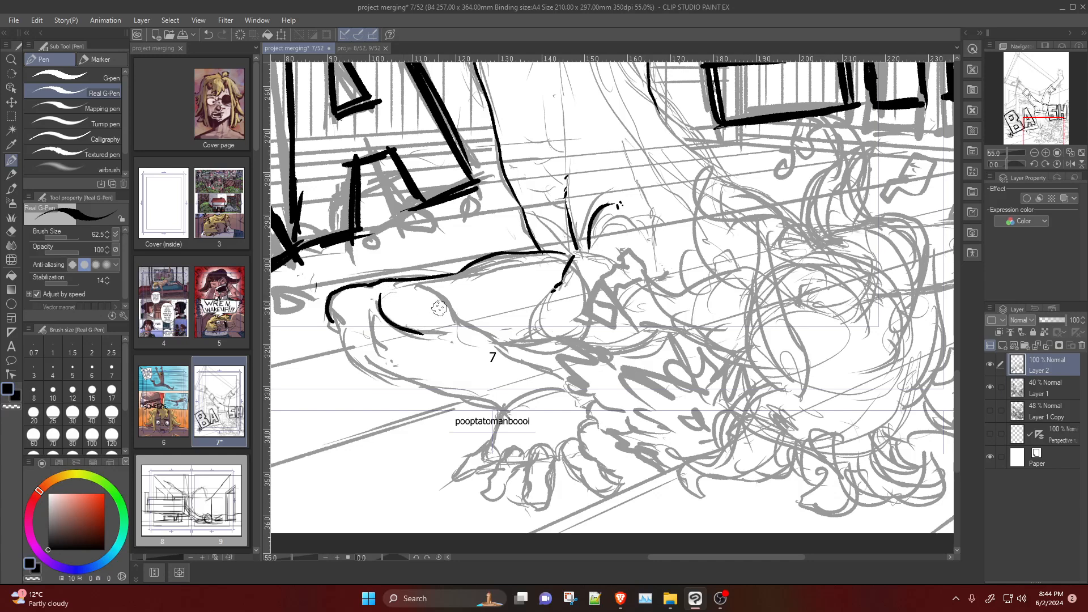
# Step: Ink both outlines of the forearm from the bent elbow down to the wrist
pyautogui.moveTo(419, 287)
pyautogui.mouseDown()
pyautogui.moveTo(454, 322)
pyautogui.moveTo(439, 304)
pyautogui.moveTo(574, 390)
pyautogui.mouseUp()
pyautogui.hotkey('ctrl', 'z')
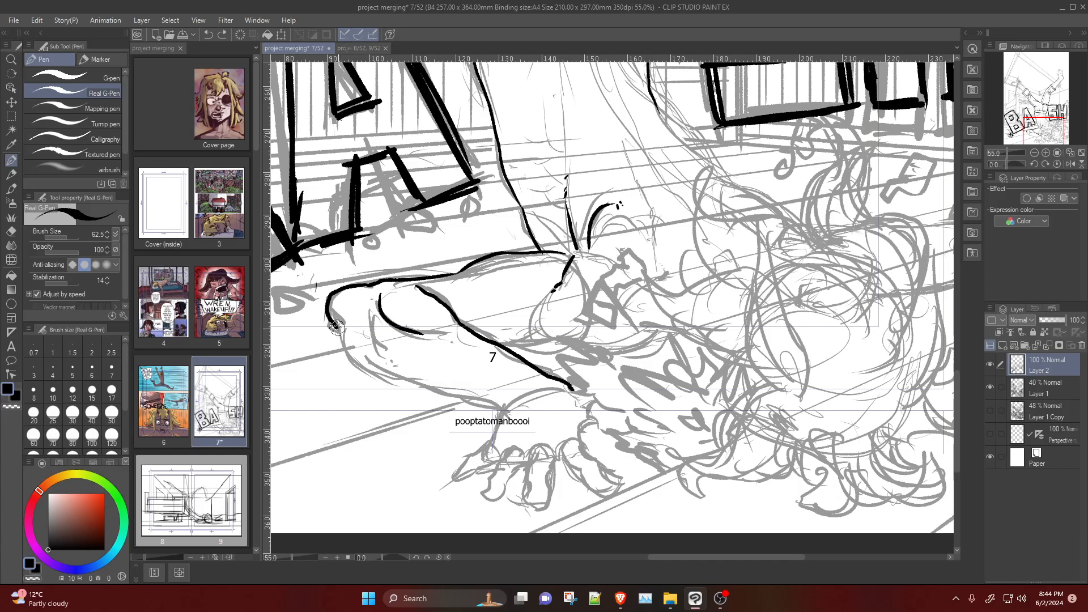
pyautogui.moveTo(335, 326)
pyautogui.mouseDown()
pyautogui.moveTo(389, 381)
pyautogui.moveTo(497, 412)
pyautogui.mouseUp()
pyautogui.hotkey('ctrl', 'z')
pyautogui.moveTo(341, 333)
pyautogui.mouseDown()
pyautogui.moveTo(353, 354)
pyautogui.moveTo(405, 383)
pyautogui.moveTo(509, 409)
pyautogui.mouseUp()
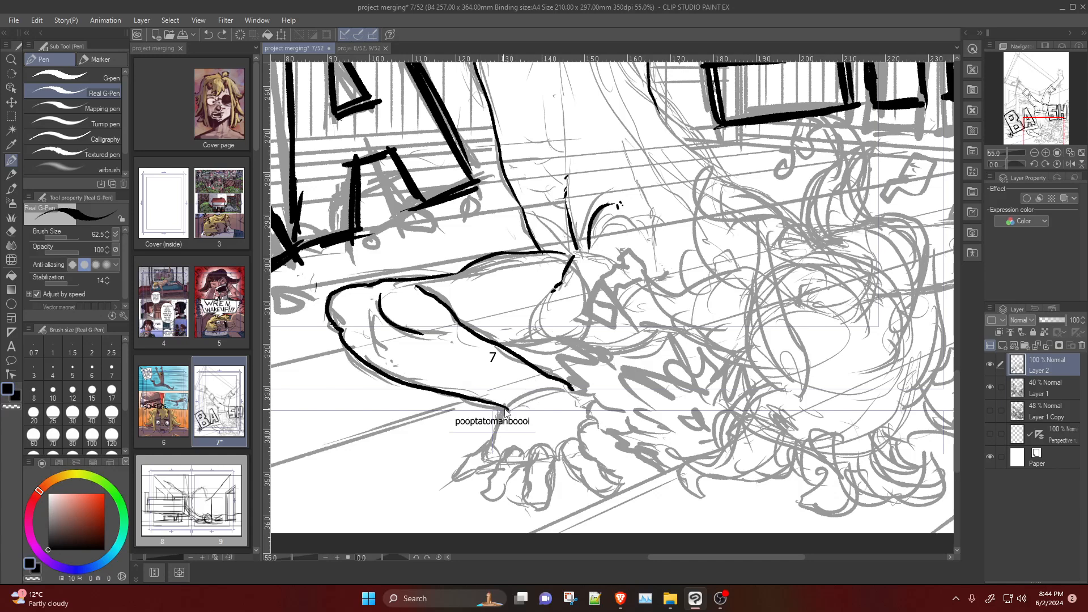
# Step: Ink the wrist creases and the thumb's outline on the hand resting on the floor
pyautogui.moveTo(503, 413); pyautogui.dragTo(527, 386)
pyautogui.moveTo(570, 388)
pyautogui.mouseDown()
pyautogui.moveTo(603, 389)
pyautogui.moveTo(605, 405)
pyautogui.moveTo(620, 407)
pyautogui.moveTo(601, 403)
pyautogui.moveTo(643, 428)
pyautogui.moveTo(621, 438)
pyautogui.moveTo(607, 422)
pyautogui.moveTo(578, 429)
pyautogui.mouseUp()
pyautogui.hotkey('ctrl', 'z')
pyautogui.hotkey('ctrl', 'z')
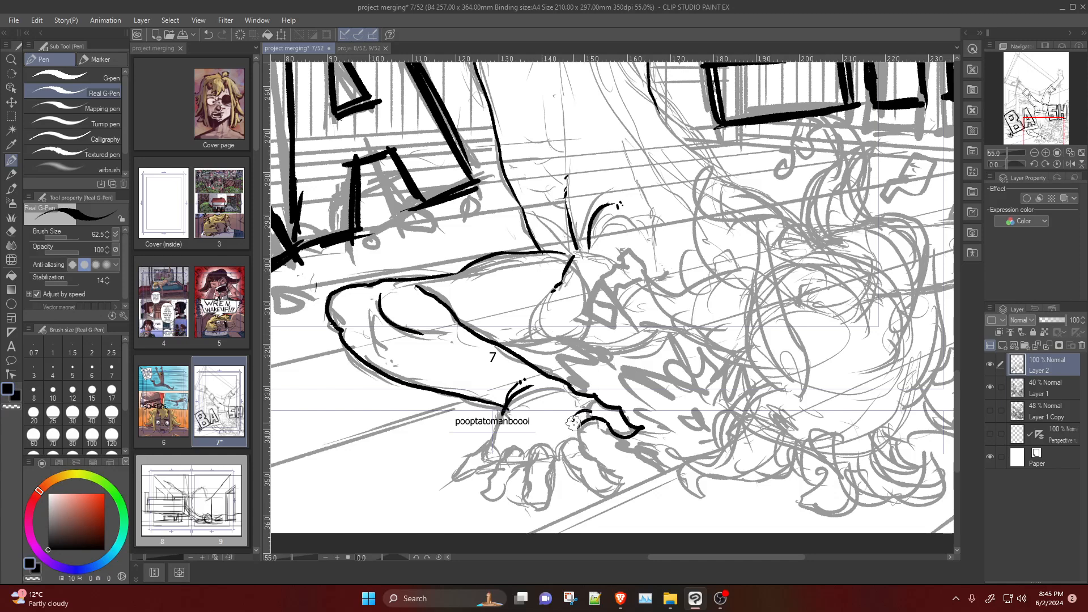
# Step: Ink the index finger's outline and nail, with the short knuckle line at its base
pyautogui.scroll(-3, 681, 275)
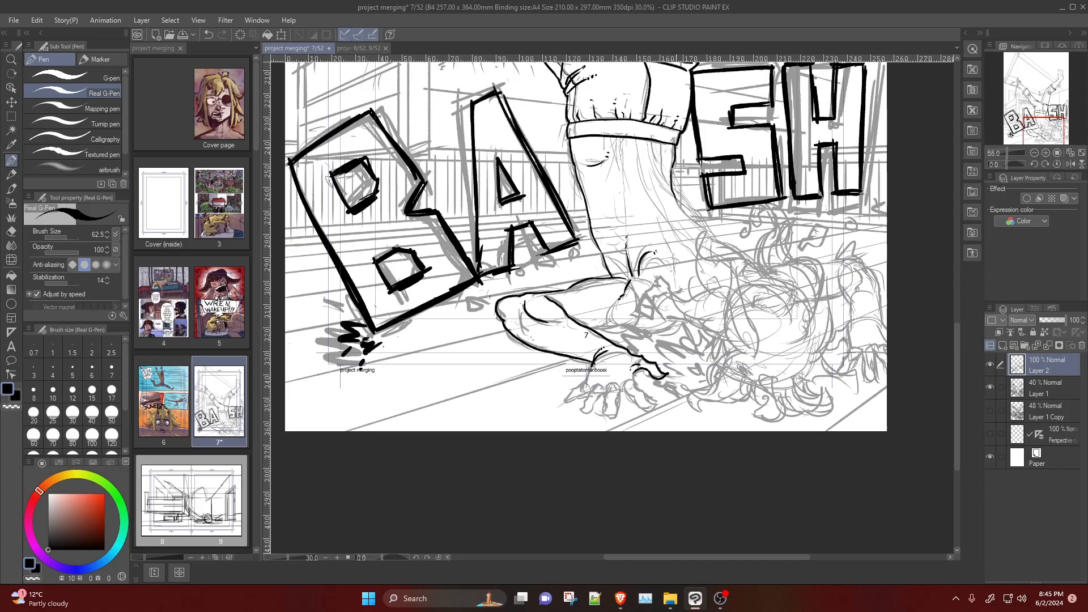
pyautogui.scroll(-4, 789, 374)
pyautogui.scroll(-6, 791, 374)
pyautogui.scroll(10, 873, 403)
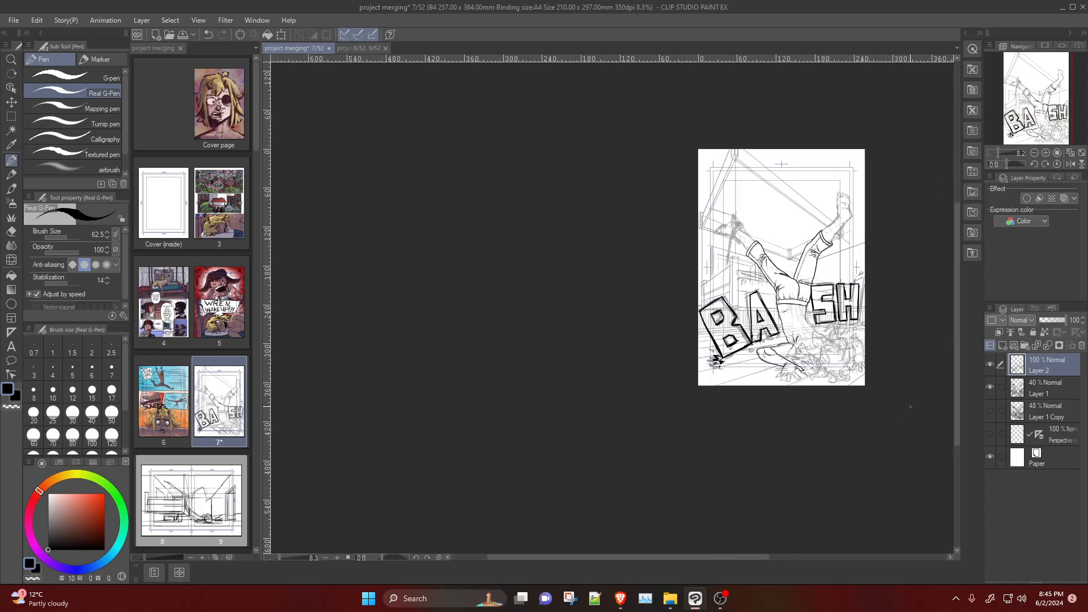
pyautogui.scroll(3, 416, 292)
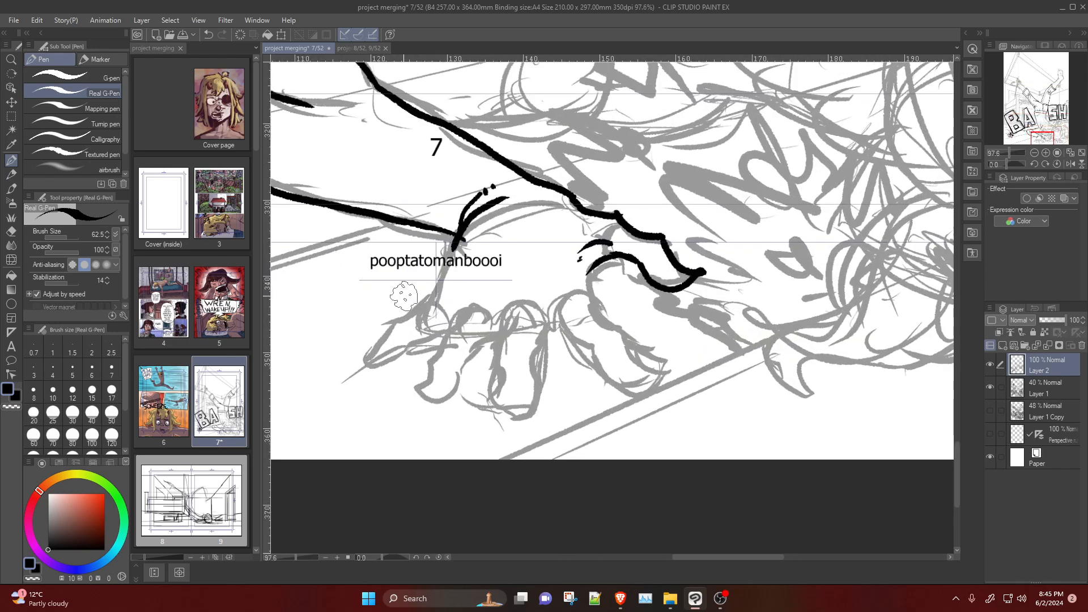
pyautogui.moveTo(577, 288); pyautogui.dragTo(593, 313)
pyautogui.moveTo(614, 327)
pyautogui.mouseDown()
pyautogui.moveTo(634, 342)
pyautogui.moveTo(656, 370)
pyautogui.mouseUp()
pyautogui.hotkey('ctrl', 'z')
pyautogui.hotkey('ctrl', 'z')
pyautogui.moveTo(590, 269); pyautogui.dragTo(601, 313)
pyautogui.hotkey('ctrl', 'z')
pyautogui.moveTo(588, 273); pyautogui.dragTo(600, 308)
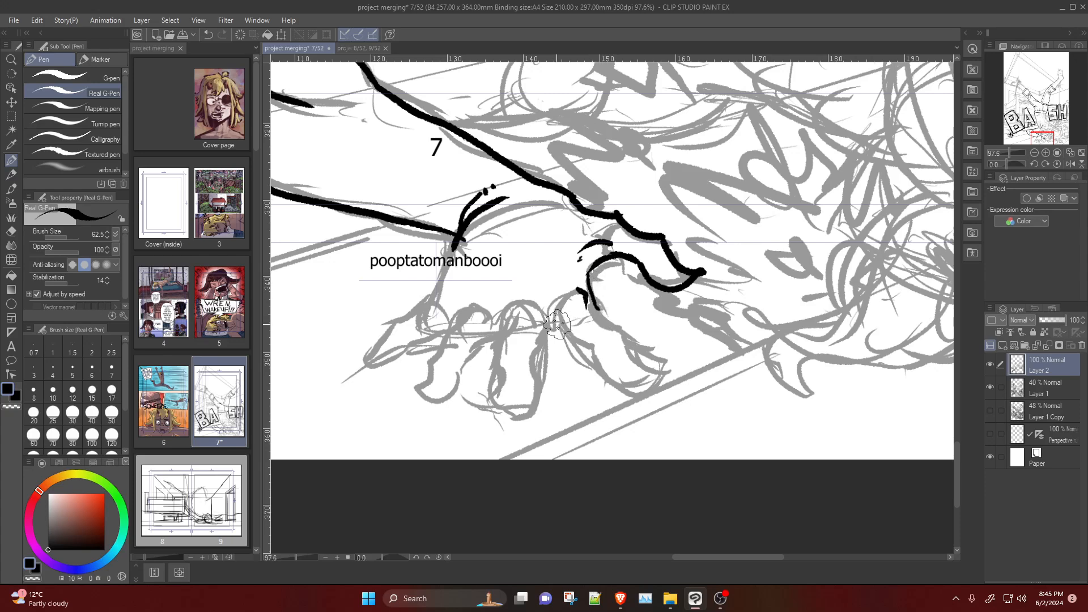
pyautogui.moveTo(548, 331)
pyautogui.mouseDown()
pyautogui.moveTo(581, 342)
pyautogui.moveTo(560, 315)
pyautogui.moveTo(598, 352)
pyautogui.moveTo(615, 390)
pyautogui.moveTo(643, 388)
pyautogui.moveTo(650, 370)
pyautogui.moveTo(592, 300)
pyautogui.moveTo(645, 379)
pyautogui.mouseUp()
pyautogui.hotkey('ctrl', 'z')
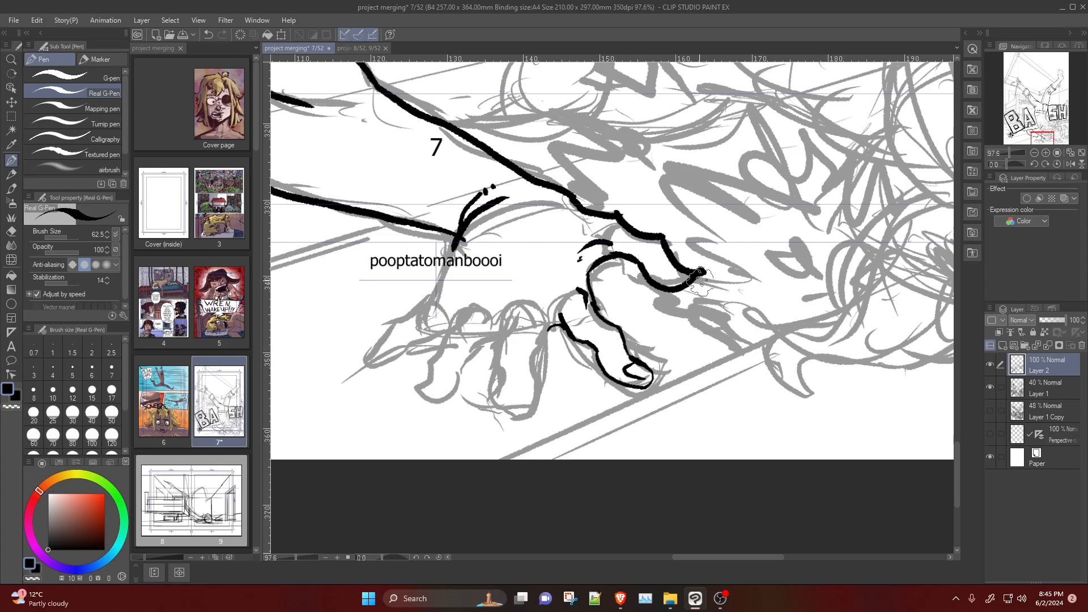
# Step: Add the thumbnail and small joint creases on the thumb and index finger
pyautogui.moveTo(674, 262); pyautogui.dragTo(686, 281)
pyautogui.moveTo(655, 243); pyautogui.dragTo(654, 251)
pyautogui.moveTo(595, 342); pyautogui.dragTo(613, 332)
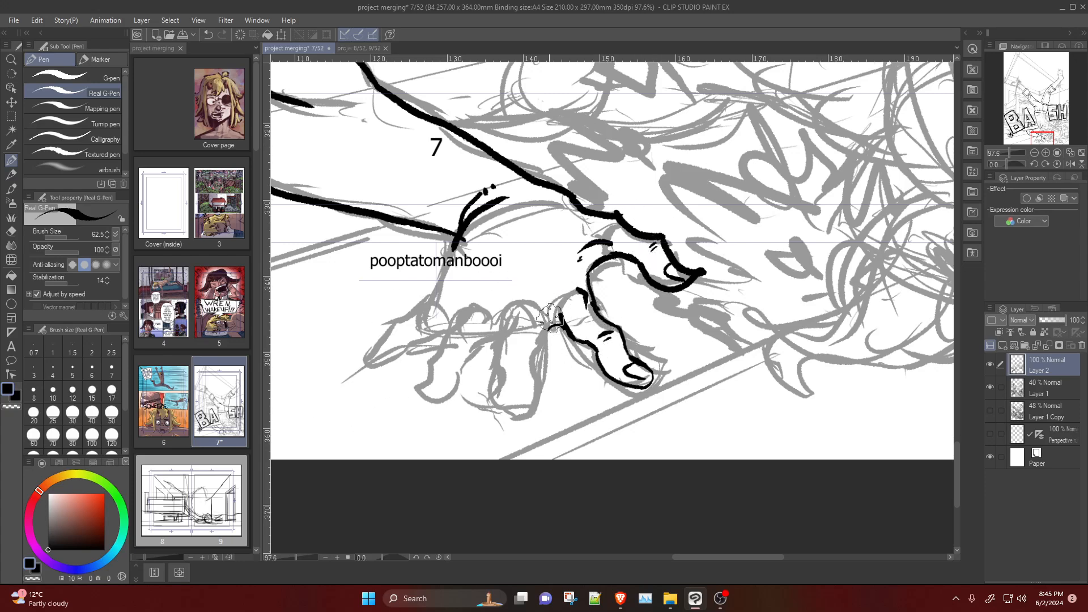
# Step: Ink the middle finger's outline and the knuckle lines at its base
pyautogui.moveTo(513, 311)
pyautogui.mouseDown()
pyautogui.moveTo(495, 337)
pyautogui.moveTo(492, 402)
pyautogui.moveTo(517, 413)
pyautogui.moveTo(532, 399)
pyautogui.moveTo(531, 341)
pyautogui.moveTo(561, 324)
pyautogui.mouseUp()
pyautogui.moveTo(513, 298); pyautogui.dragTo(520, 290)
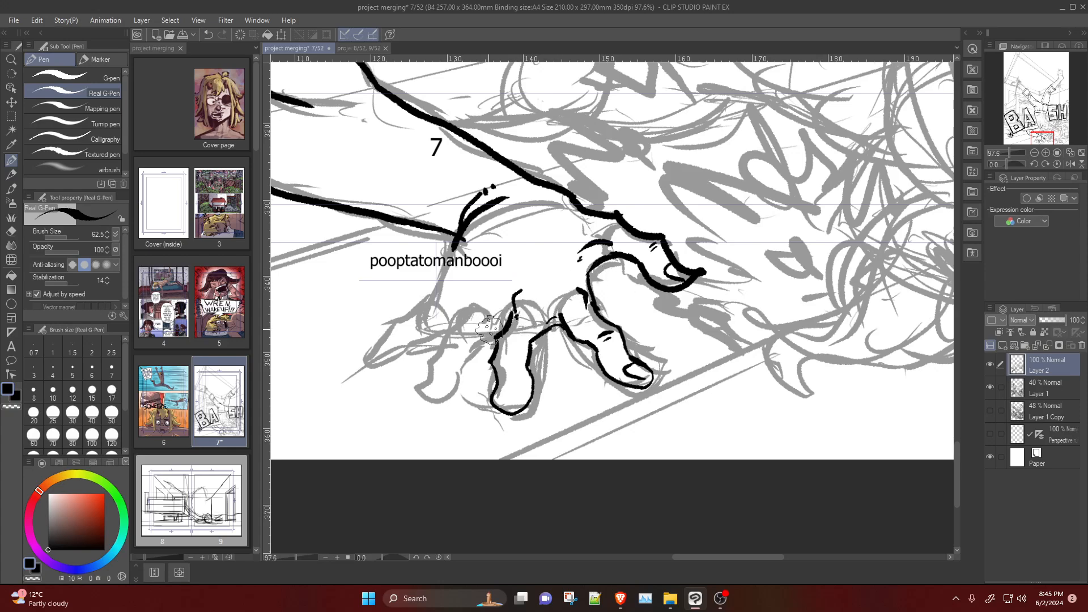
pyautogui.moveTo(495, 340)
pyautogui.mouseDown()
pyautogui.moveTo(483, 339)
pyautogui.moveTo(502, 320)
pyautogui.mouseUp()
pyautogui.moveTo(551, 294)
pyautogui.mouseDown()
pyautogui.moveTo(530, 303)
pyautogui.moveTo(545, 286)
pyautogui.mouseUp()
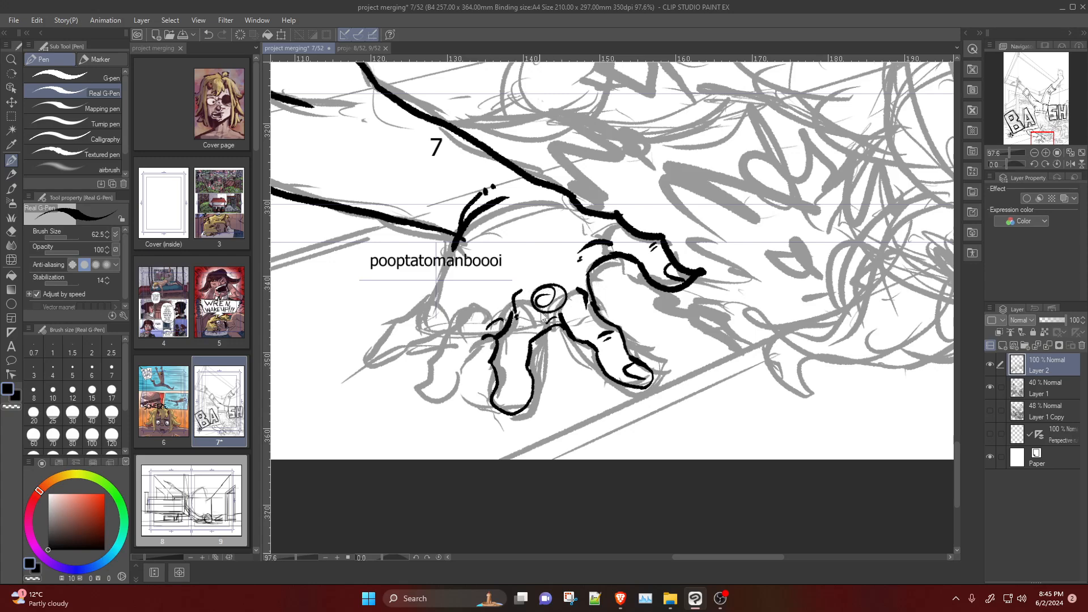
pyautogui.hotkey('ctrl', 'z')
pyautogui.moveTo(536, 325); pyautogui.dragTo(561, 297)
pyautogui.hotkey('ctrl', 'z')
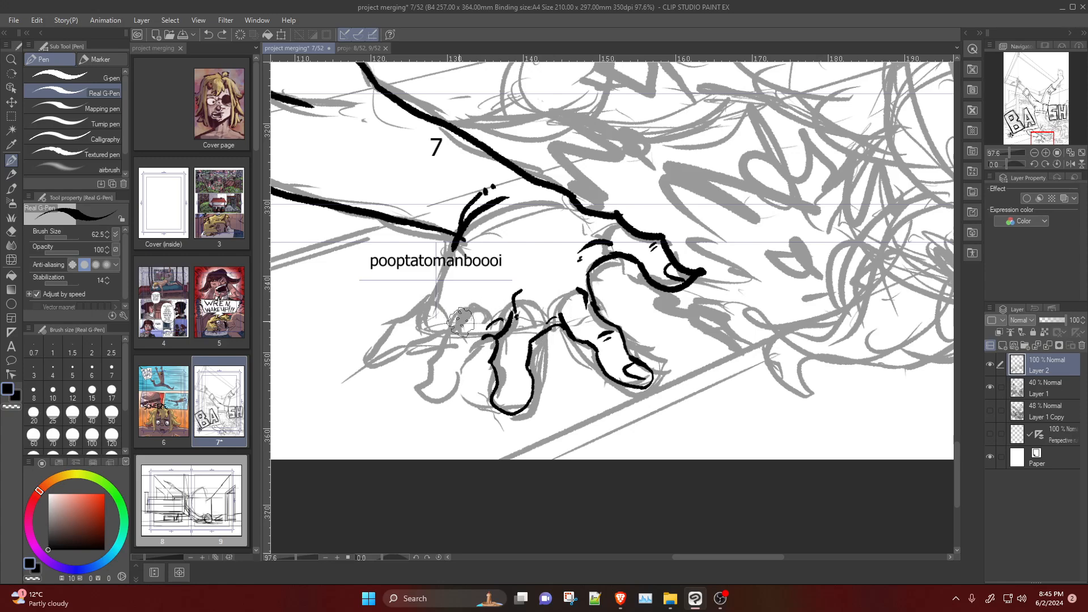
# Step: Ink the ring finger's outline, and add nails and joint creases to the ring and middle fingers
pyautogui.moveTo(469, 305)
pyautogui.mouseDown()
pyautogui.moveTo(441, 325)
pyautogui.moveTo(423, 393)
pyautogui.moveTo(450, 387)
pyautogui.moveTo(485, 333)
pyautogui.mouseUp()
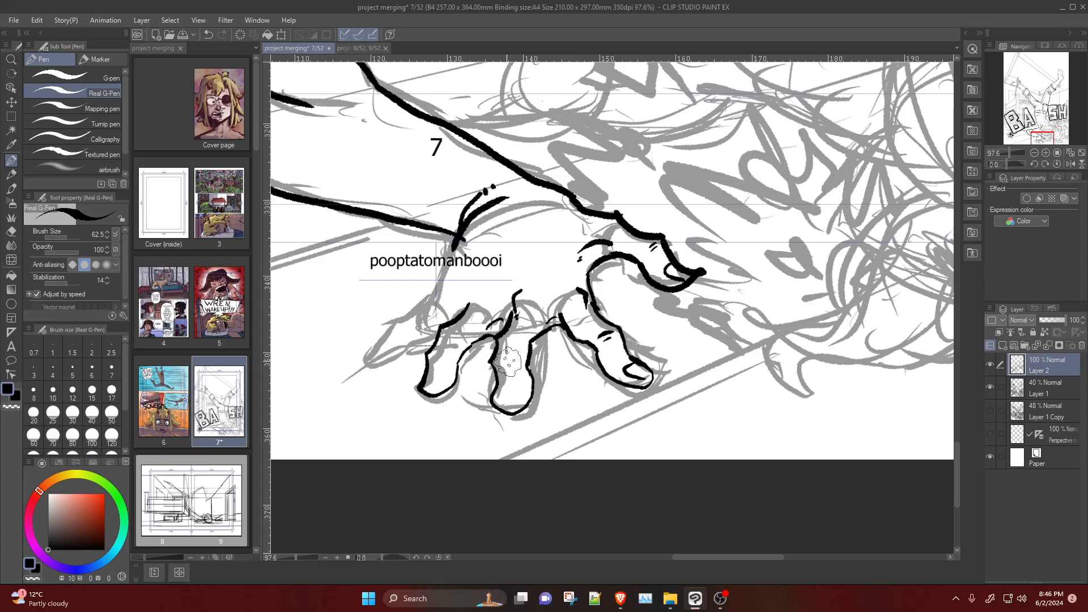
pyautogui.moveTo(497, 364)
pyautogui.mouseDown()
pyautogui.moveTo(514, 364)
pyautogui.moveTo(521, 338)
pyautogui.mouseUp()
pyautogui.moveTo(437, 331)
pyautogui.mouseDown()
pyautogui.moveTo(462, 330)
pyautogui.moveTo(432, 375)
pyautogui.moveTo(449, 386)
pyautogui.moveTo(429, 387)
pyautogui.moveTo(449, 375)
pyautogui.mouseUp()
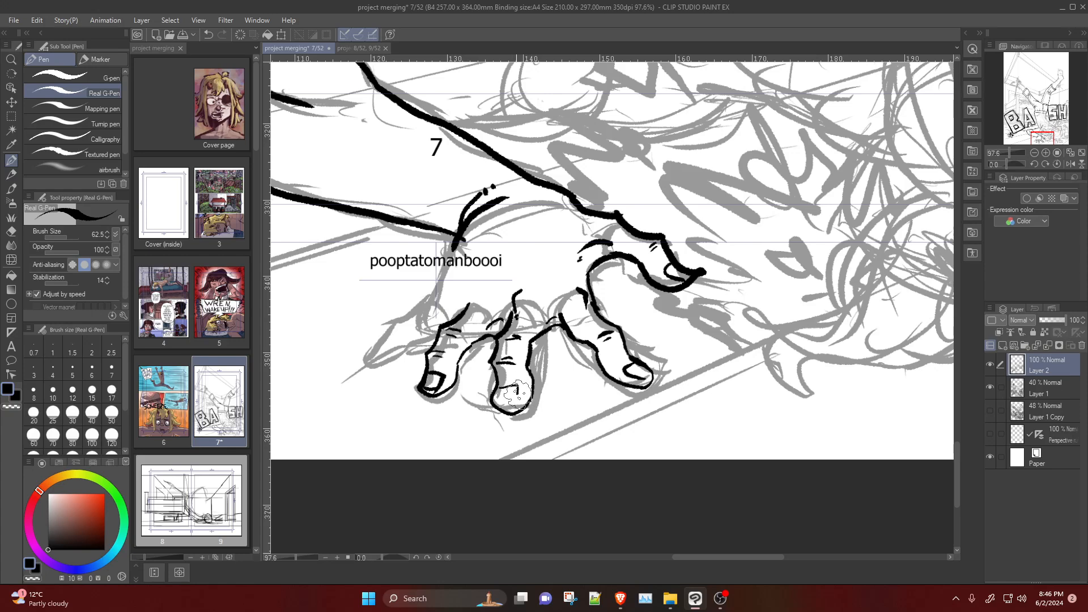
pyautogui.moveTo(518, 395)
pyautogui.mouseDown()
pyautogui.moveTo(515, 406)
pyautogui.moveTo(488, 403)
pyautogui.mouseUp()
# Step: Ink the little finger with its nail and the hand's outer edge up to the wrist
pyautogui.moveTo(462, 240)
pyautogui.mouseDown()
pyautogui.moveTo(431, 291)
pyautogui.moveTo(393, 315)
pyautogui.moveTo(367, 362)
pyautogui.moveTo(376, 371)
pyautogui.moveTo(394, 359)
pyautogui.moveTo(380, 344)
pyautogui.moveTo(362, 357)
pyautogui.moveTo(400, 362)
pyautogui.moveTo(410, 339)
pyautogui.moveTo(451, 314)
pyautogui.moveTo(432, 302)
pyautogui.moveTo(441, 309)
pyautogui.moveTo(405, 318)
pyautogui.moveTo(373, 358)
pyautogui.mouseUp()
pyautogui.hotkey('ctrl', 'z')
pyautogui.hotkey('ctrl', 'z')
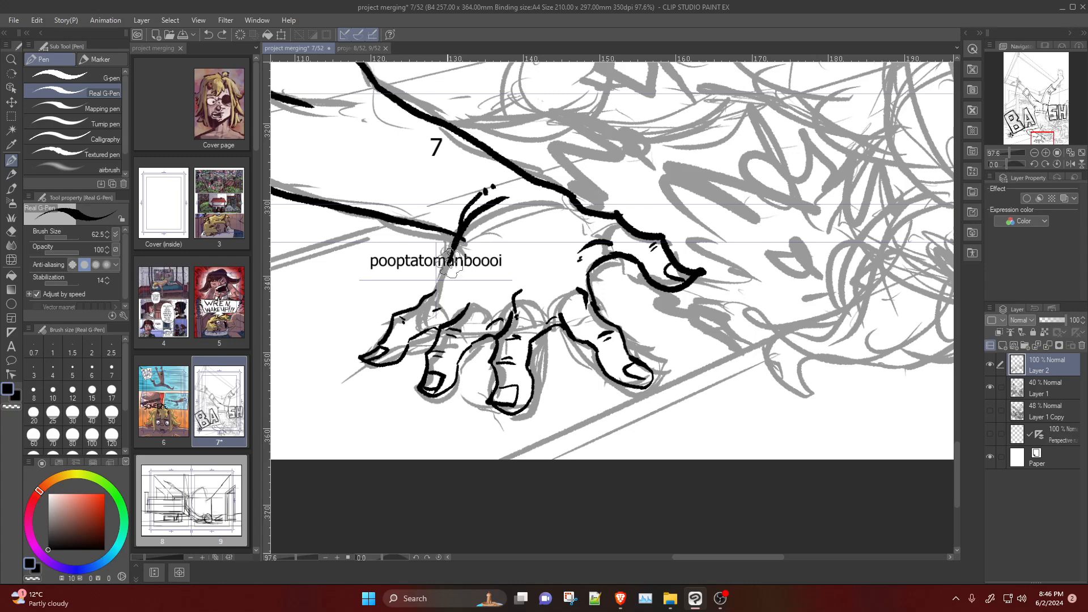
pyautogui.moveTo(450, 263); pyautogui.dragTo(439, 286)
pyautogui.hotkey('ctrl', 'z')
pyautogui.moveTo(454, 243); pyautogui.dragTo(435, 292)
pyautogui.scroll(-5, 614, 187)
pyautogui.scroll(2, 639, 221)
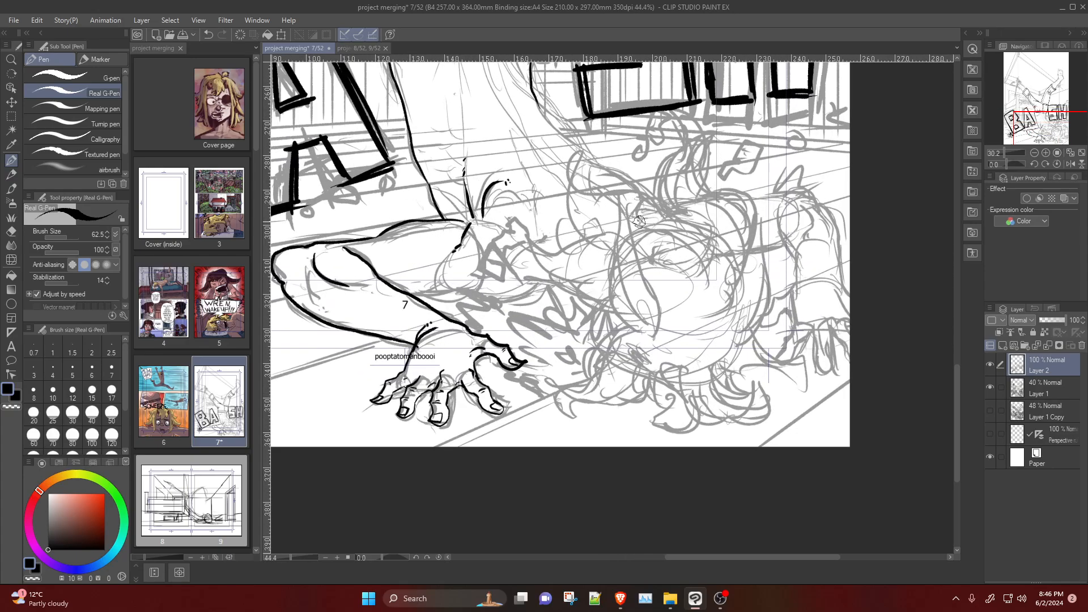
pyautogui.scroll(-2, 640, 221)
pyautogui.scroll(3, 388, 292)
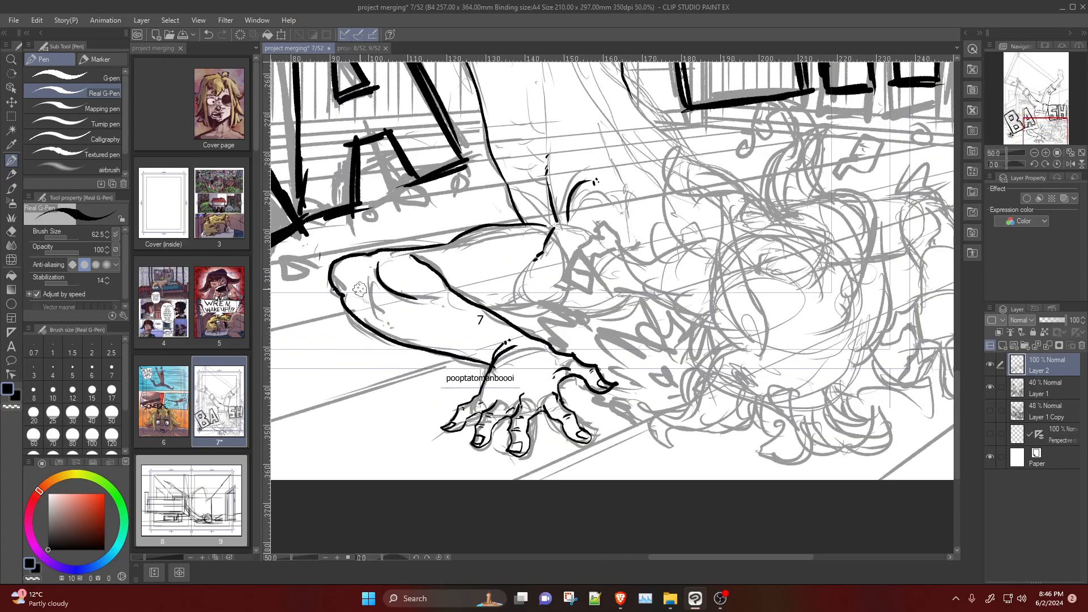
pyautogui.moveTo(369, 279)
pyautogui.mouseDown()
pyautogui.moveTo(364, 300)
pyautogui.moveTo(389, 325)
pyautogui.mouseUp()
pyautogui.hotkey('ctrl', 'z')
pyautogui.moveTo(367, 285); pyautogui.dragTo(399, 328)
pyautogui.hotkey('ctrl', 'z')
pyautogui.moveTo(369, 271); pyautogui.dragTo(390, 329)
pyautogui.hotkey('ctrl', 'z')
pyautogui.moveTo(371, 260); pyautogui.dragTo(396, 300)
pyautogui.hotkey('ctrl', 'z')
# Step: Erase the long crease inside the elbow and redraw it as a shorter curve ending in dots
pyautogui.press('e')
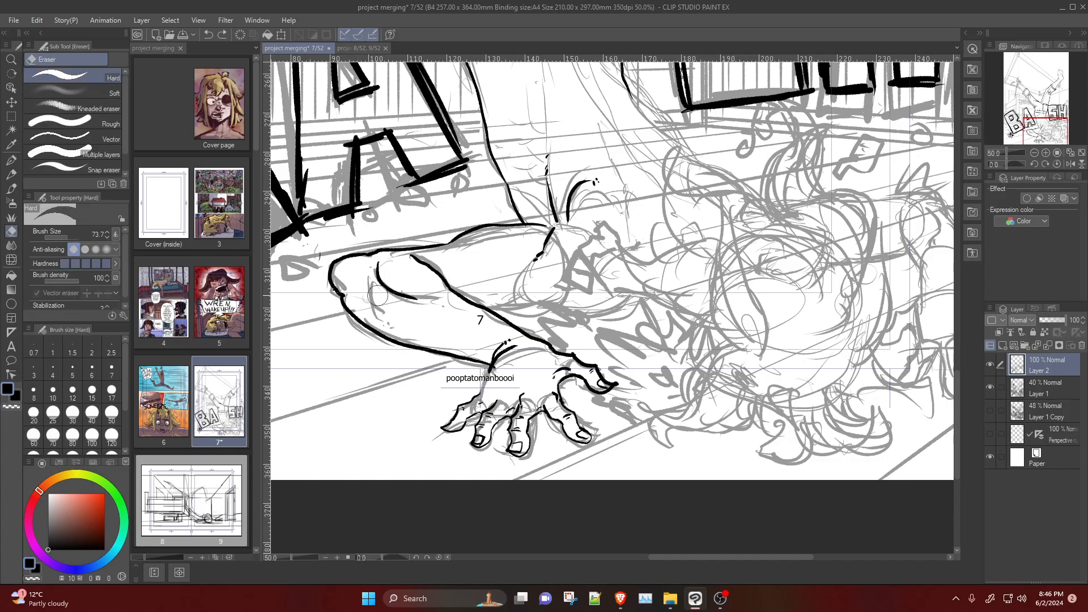
pyautogui.moveTo(377, 267); pyautogui.dragTo(403, 294)
pyautogui.press('p')
pyautogui.moveTo(376, 259)
pyautogui.mouseDown()
pyautogui.moveTo(390, 289)
pyautogui.moveTo(401, 287)
pyautogui.mouseUp()
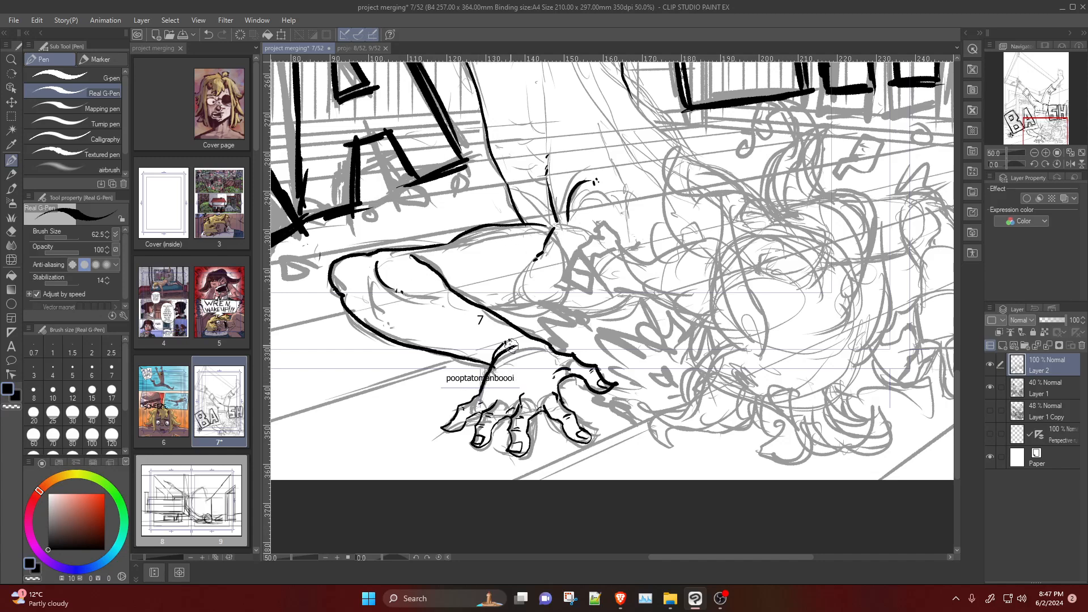
# Step: Ink the curved line beneath the upper arm and the jagged black marks and specks beside the forearm
pyautogui.moveTo(464, 300); pyautogui.dragTo(536, 286)
pyautogui.hotkey('ctrl', 'z')
pyautogui.moveTo(466, 303); pyautogui.dragTo(541, 292)
pyautogui.moveTo(572, 308)
pyautogui.mouseDown()
pyautogui.moveTo(541, 317)
pyautogui.moveTo(565, 339)
pyautogui.mouseUp()
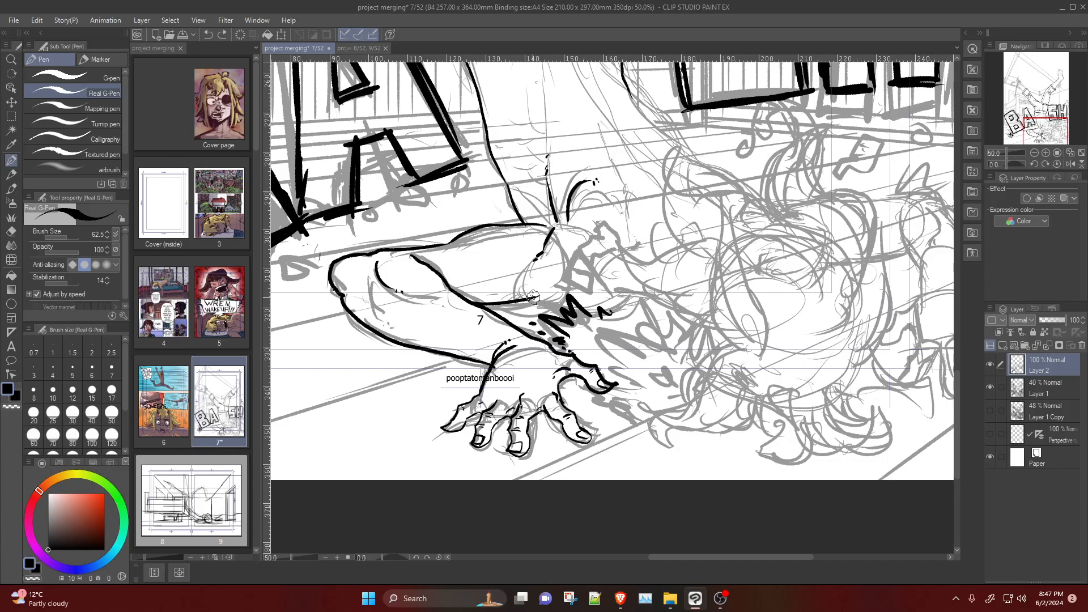
pyautogui.moveTo(533, 296)
pyautogui.mouseDown()
pyautogui.moveTo(644, 291)
pyautogui.moveTo(577, 307)
pyautogui.moveTo(633, 288)
pyautogui.mouseUp()
# Step: Ink a short crease under the waistband and extend the torso's right outline diagonally down to the head
pyautogui.scroll(-3, 771, 334)
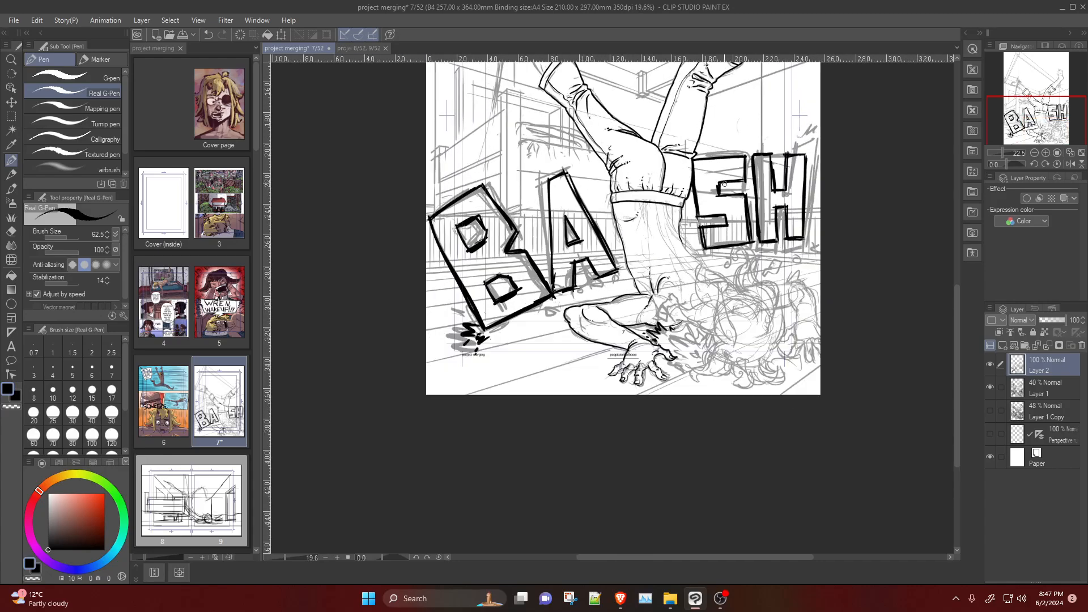
pyautogui.scroll(3, 710, 238)
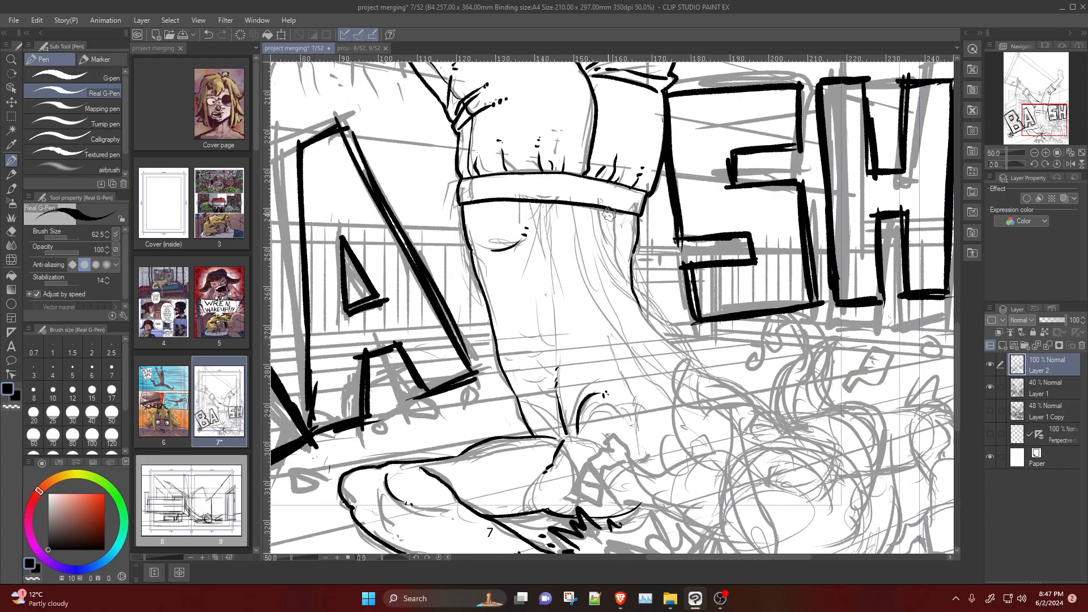
pyautogui.hotkey('ctrl', 'z')
pyautogui.moveTo(605, 214)
pyautogui.mouseDown()
pyautogui.moveTo(636, 235)
pyautogui.moveTo(647, 211)
pyautogui.moveTo(617, 256)
pyautogui.mouseUp()
pyautogui.hotkey('ctrl', 'z')
pyautogui.moveTo(633, 305)
pyautogui.mouseDown()
pyautogui.moveTo(710, 379)
pyautogui.moveTo(758, 404)
pyautogui.mouseUp()
pyautogui.hotkey('ctrl', 'z')
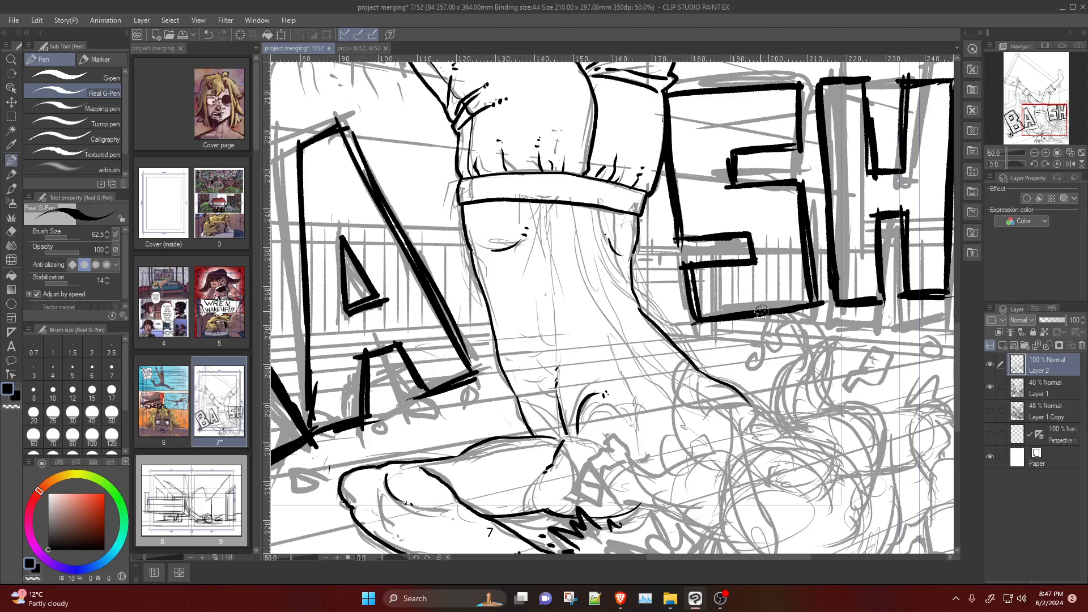
# Step: Ink pointed hair locks along the right side of the head and a tall curved spike at its crown
pyautogui.scroll(-3, 833, 284)
pyautogui.scroll(2, 916, 387)
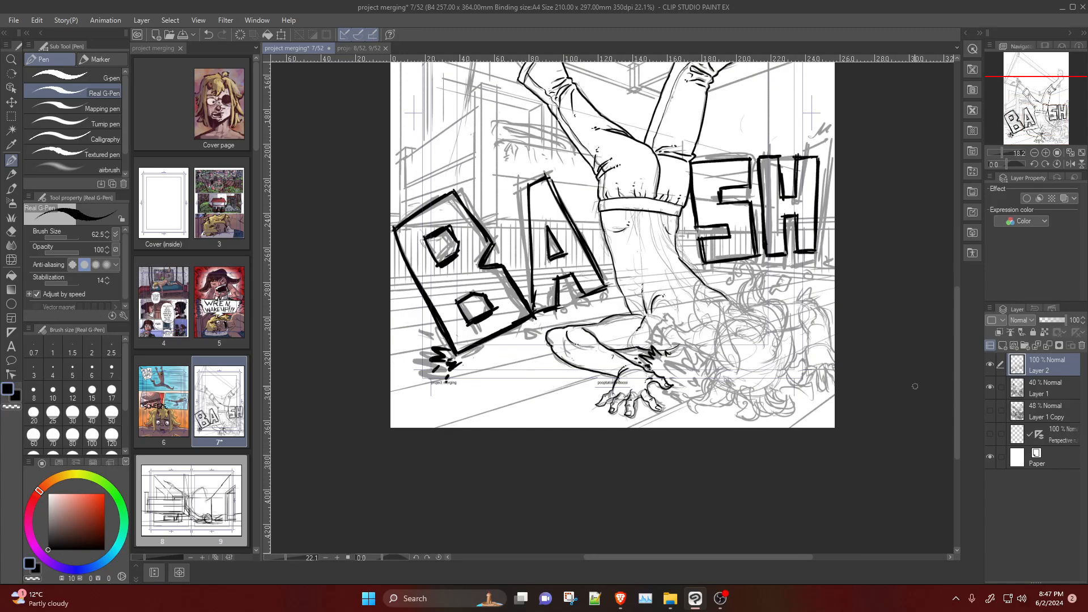
pyautogui.scroll(3, 797, 293)
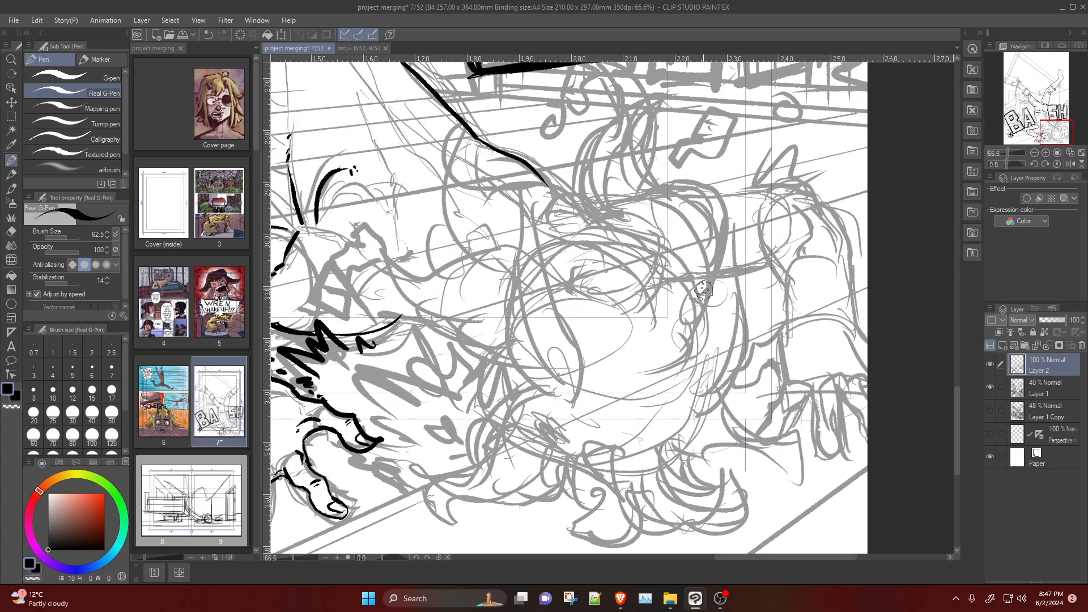
pyautogui.moveTo(698, 346)
pyautogui.mouseDown()
pyautogui.moveTo(721, 294)
pyautogui.moveTo(696, 250)
pyautogui.moveTo(707, 205)
pyautogui.moveTo(682, 230)
pyautogui.moveTo(703, 335)
pyautogui.mouseUp()
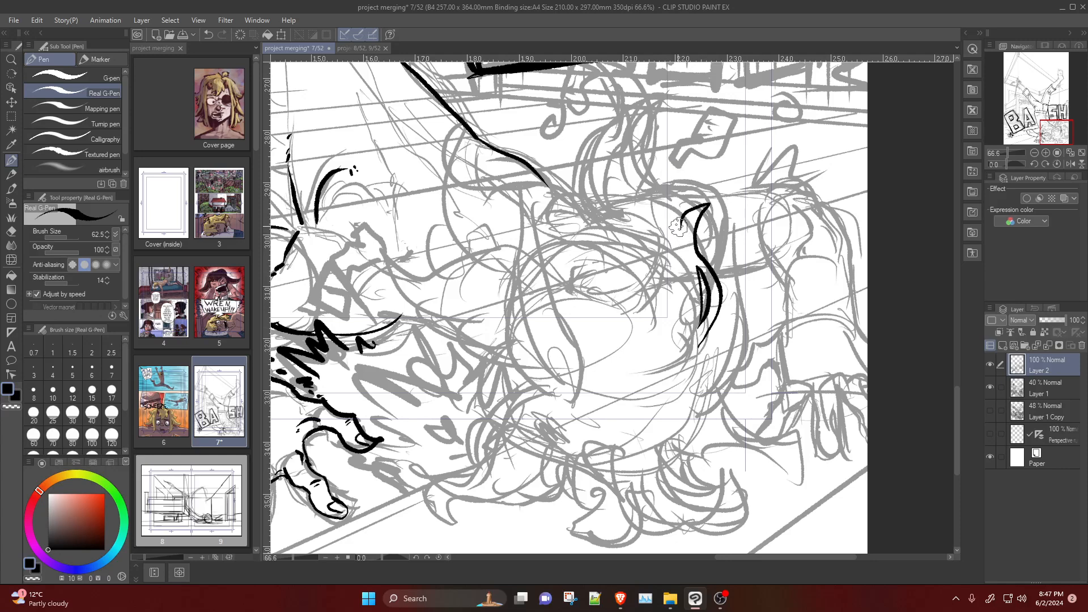
pyautogui.moveTo(678, 227)
pyautogui.mouseDown()
pyautogui.moveTo(638, 184)
pyautogui.moveTo(633, 146)
pyautogui.moveTo(649, 116)
pyautogui.moveTo(614, 148)
pyautogui.moveTo(611, 182)
pyautogui.moveTo(586, 154)
pyautogui.moveTo(559, 148)
pyautogui.moveTo(557, 114)
pyautogui.moveTo(527, 110)
pyautogui.mouseUp()
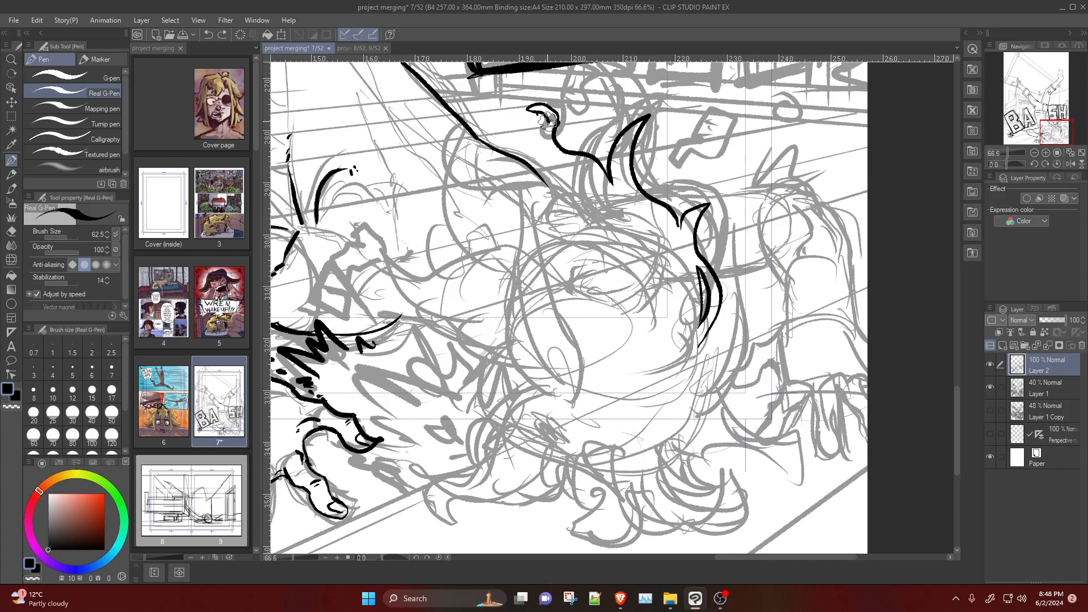
pyautogui.hotkey('ctrl', 'z')
pyautogui.hotkey('ctrl', 'z')
pyautogui.moveTo(588, 212)
pyautogui.mouseDown()
pyautogui.moveTo(568, 170)
pyautogui.moveTo(571, 129)
pyautogui.moveTo(543, 115)
pyautogui.moveTo(536, 140)
pyautogui.moveTo(531, 103)
pyautogui.moveTo(568, 100)
pyautogui.moveTo(593, 120)
pyautogui.moveTo(606, 181)
pyautogui.mouseUp()
pyautogui.hotkey('ctrl', 'z')
pyautogui.moveTo(587, 109); pyautogui.dragTo(620, 209)
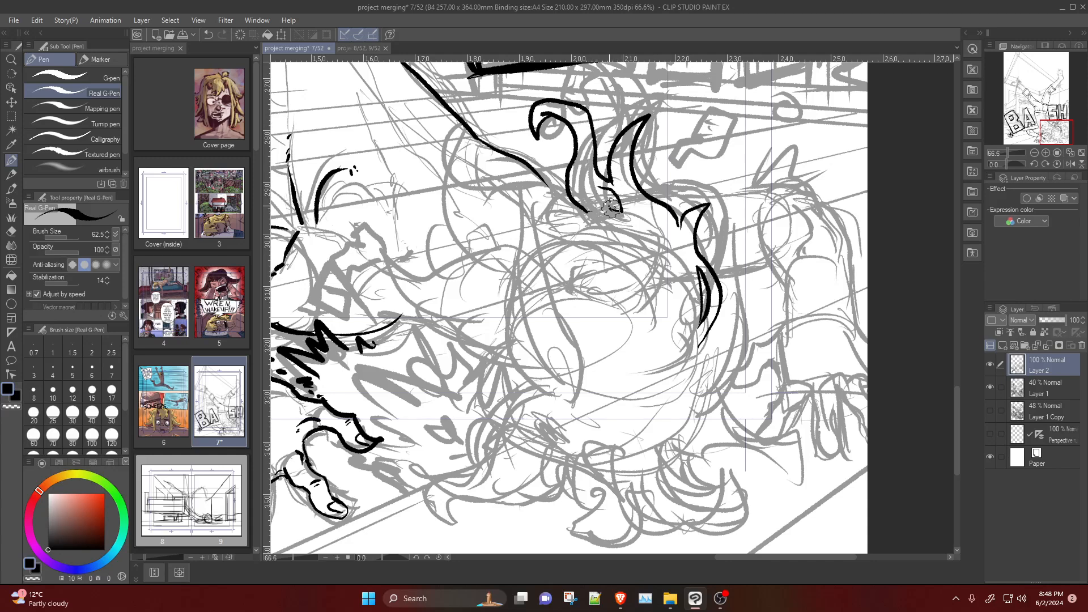
pyautogui.hotkey('ctrl', 'z')
pyautogui.moveTo(599, 186); pyautogui.dragTo(623, 207)
pyautogui.hotkey('ctrl', 'z')
pyautogui.hotkey('ctrl', 'z')
pyautogui.hotkey('ctrl', 'z')
pyautogui.moveTo(576, 209)
pyautogui.mouseDown()
pyautogui.moveTo(490, 202)
pyautogui.moveTo(473, 165)
pyautogui.mouseUp()
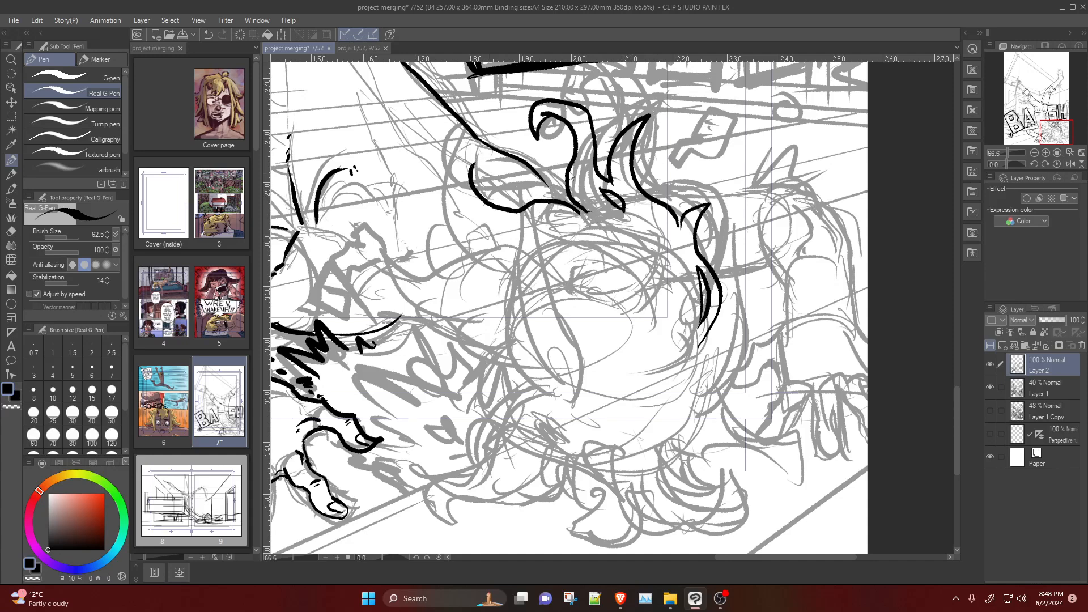
pyautogui.hotkey('ctrl', 'z')
pyautogui.moveTo(571, 164)
pyautogui.mouseDown()
pyautogui.moveTo(531, 141)
pyautogui.moveTo(531, 180)
pyautogui.moveTo(522, 149)
pyautogui.moveTo(535, 211)
pyautogui.mouseUp()
pyautogui.hotkey('ctrl', 'z')
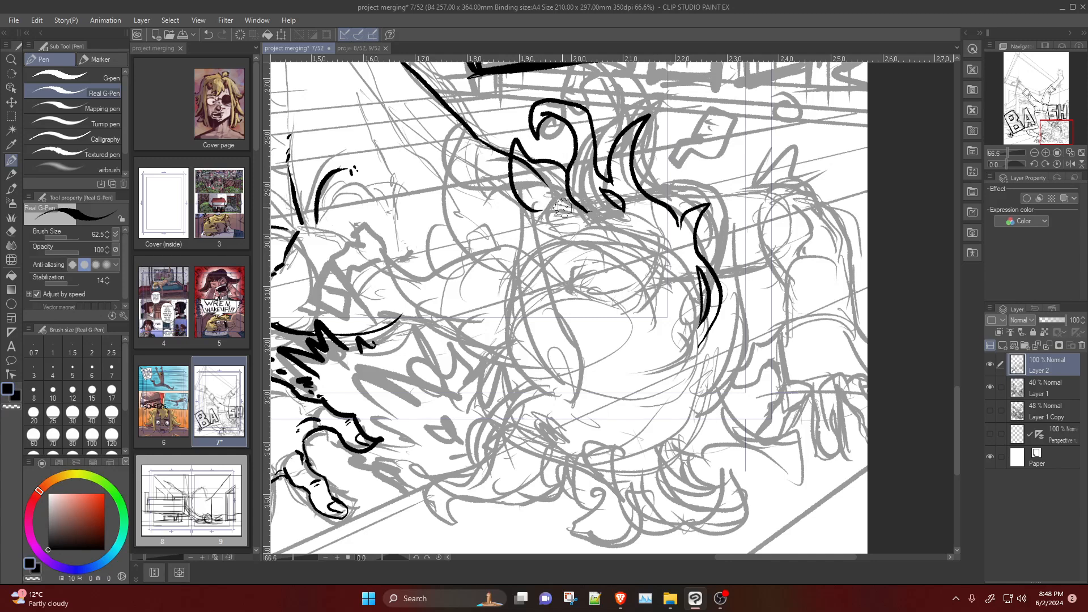
pyautogui.hotkey('ctrl', 'z')
pyautogui.hotkey('ctrl', 'z')
pyautogui.hotkey('ctrl', 'z')
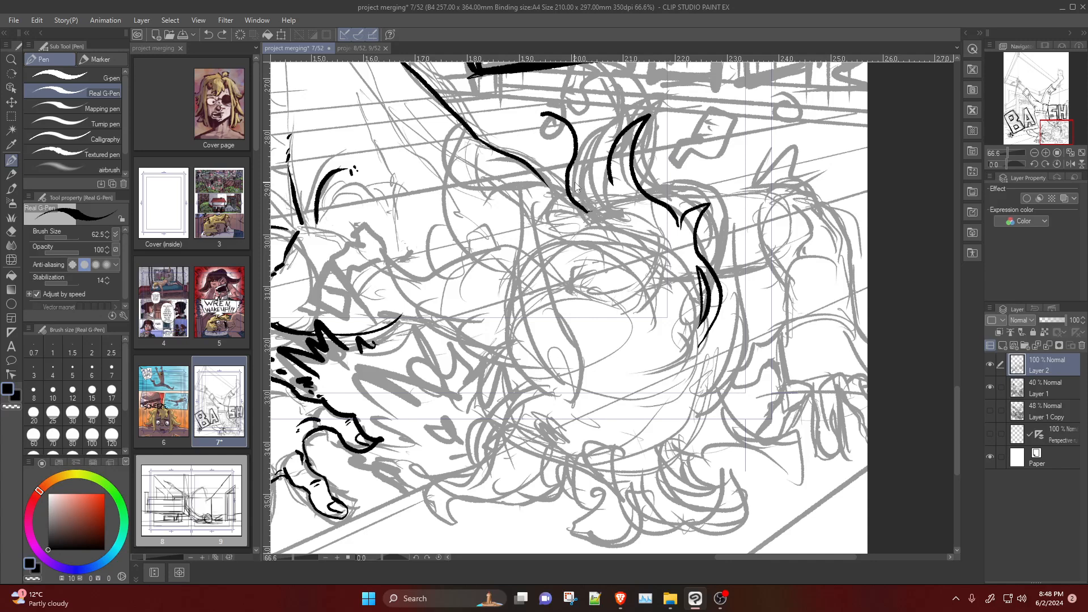
pyautogui.hotkey('ctrl', 'z')
pyautogui.moveTo(602, 163)
pyautogui.mouseDown()
pyautogui.moveTo(569, 138)
pyautogui.moveTo(558, 109)
pyautogui.moveTo(540, 153)
pyautogui.moveTo(564, 210)
pyautogui.mouseUp()
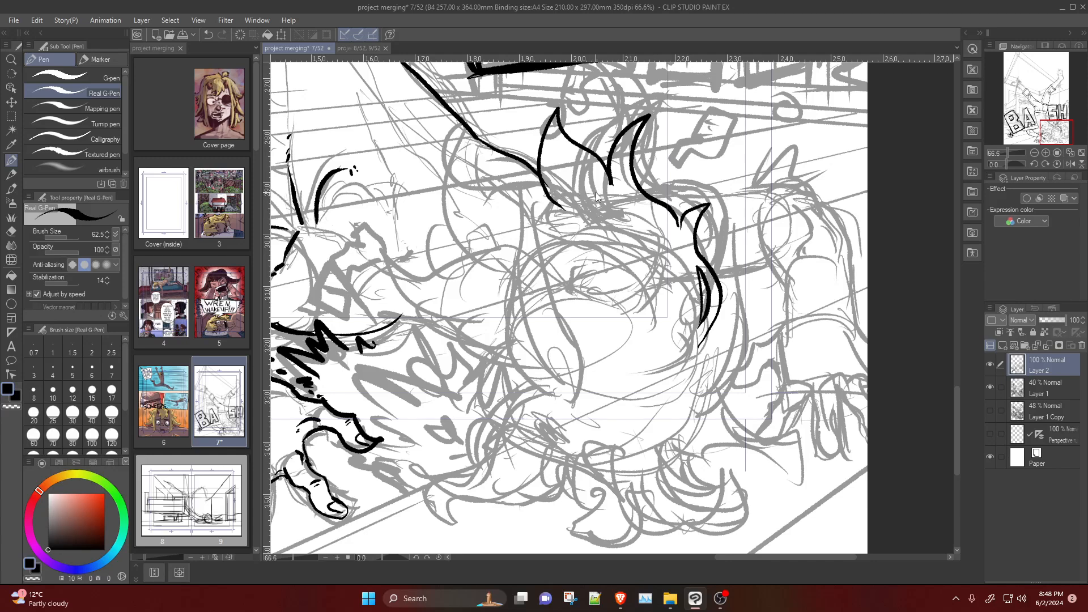
pyautogui.hotkey('ctrl', 'z')
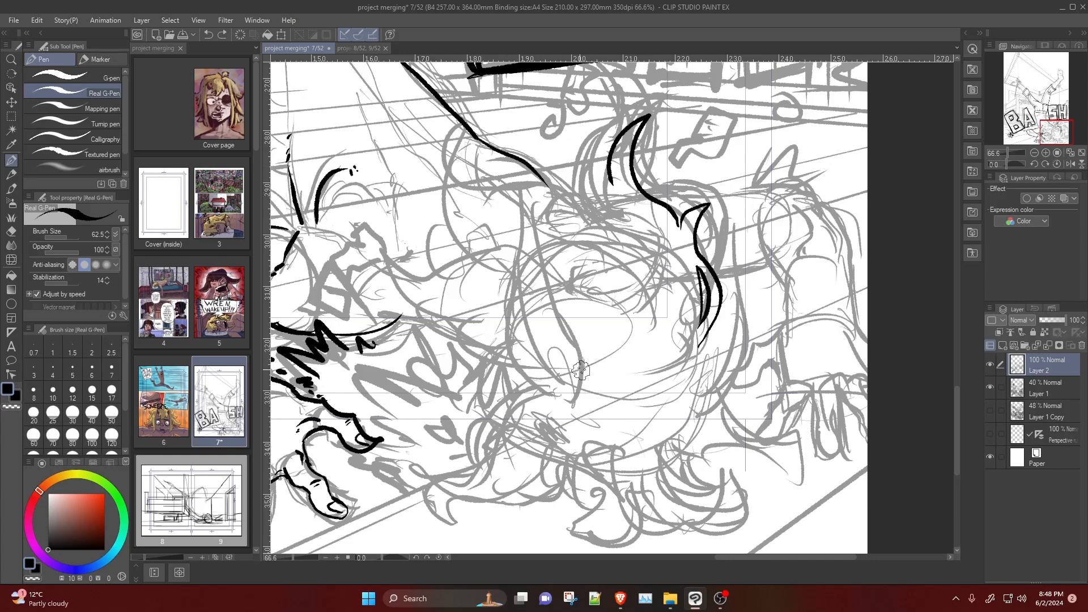
# Step: Ink long pointed hair locks with inner strand lines on the left and right sides of the face
pyautogui.moveTo(578, 372)
pyautogui.mouseDown()
pyautogui.moveTo(531, 263)
pyautogui.moveTo(525, 220)
pyautogui.moveTo(494, 310)
pyautogui.moveTo(531, 360)
pyautogui.mouseUp()
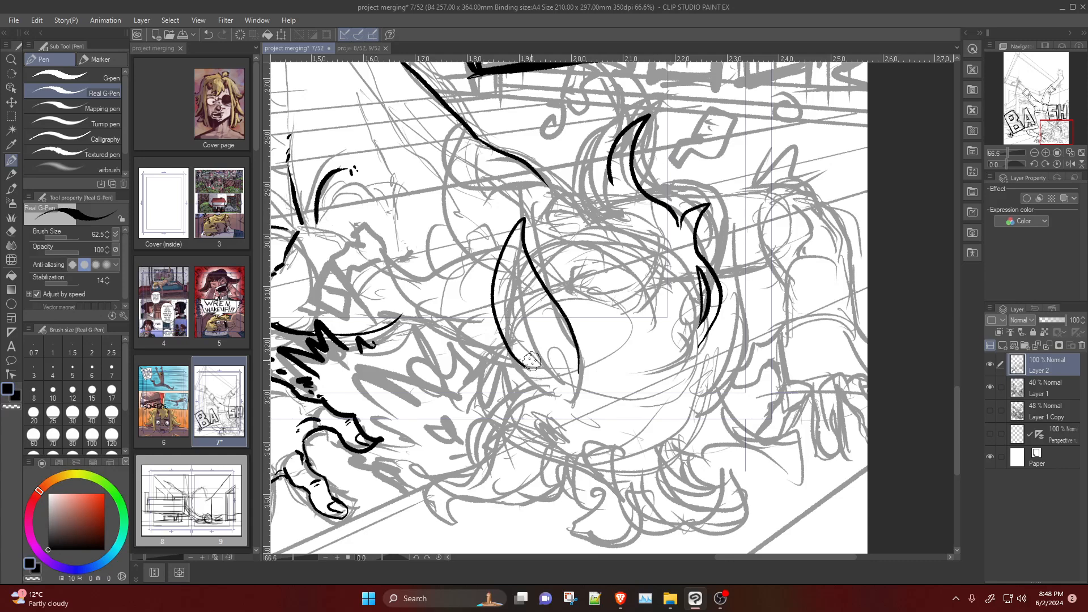
pyautogui.moveTo(515, 246)
pyautogui.mouseDown()
pyautogui.moveTo(511, 275)
pyautogui.moveTo(558, 377)
pyautogui.moveTo(529, 388)
pyautogui.mouseUp()
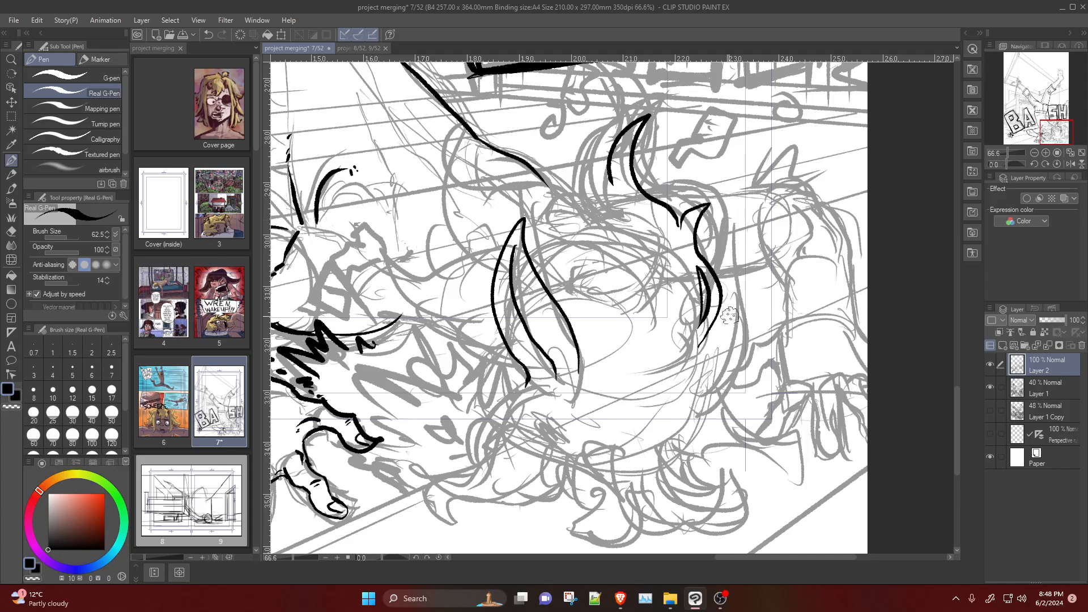
pyautogui.moveTo(703, 375)
pyautogui.mouseDown()
pyautogui.moveTo(721, 364)
pyautogui.moveTo(751, 283)
pyautogui.moveTo(734, 198)
pyautogui.moveTo(708, 247)
pyautogui.moveTo(736, 312)
pyautogui.moveTo(714, 347)
pyautogui.mouseUp()
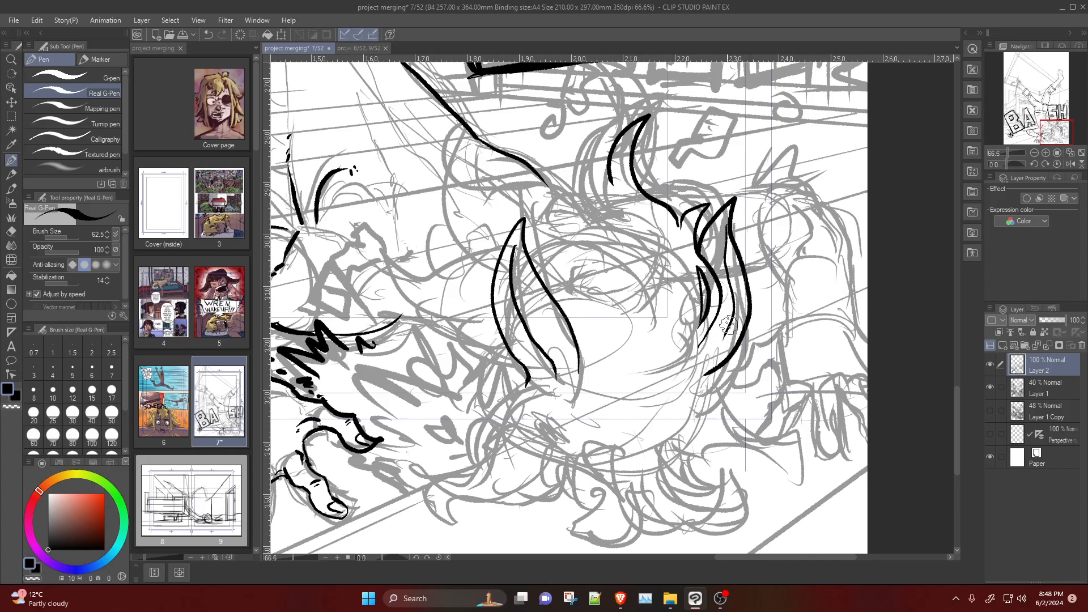
pyautogui.hotkey('ctrl', 'z')
pyautogui.moveTo(730, 226)
pyautogui.mouseDown()
pyautogui.moveTo(735, 285)
pyautogui.moveTo(712, 350)
pyautogui.mouseUp()
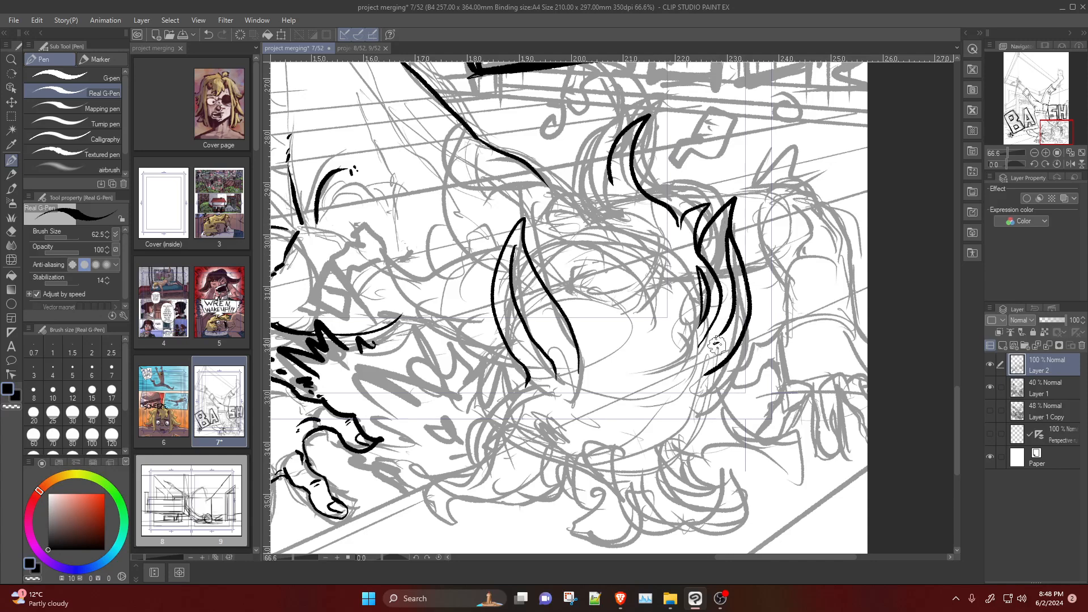
# Step: Ink a large pointed hair lock sweeping out from the head's upper left, beside the end of the torso outline
pyautogui.scroll(-2, 607, 221)
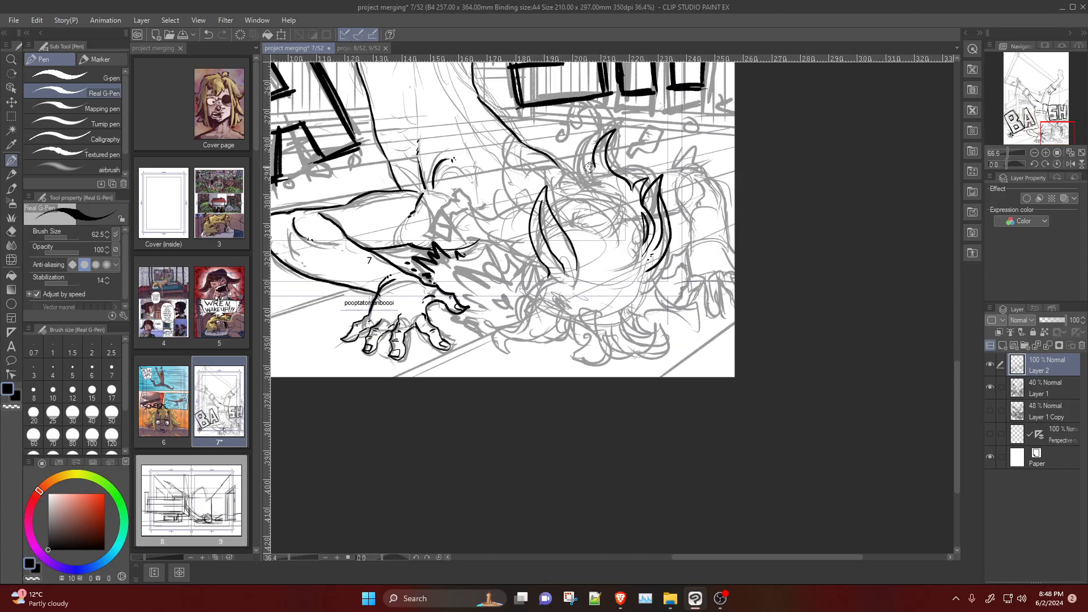
pyautogui.scroll(-4, 601, 194)
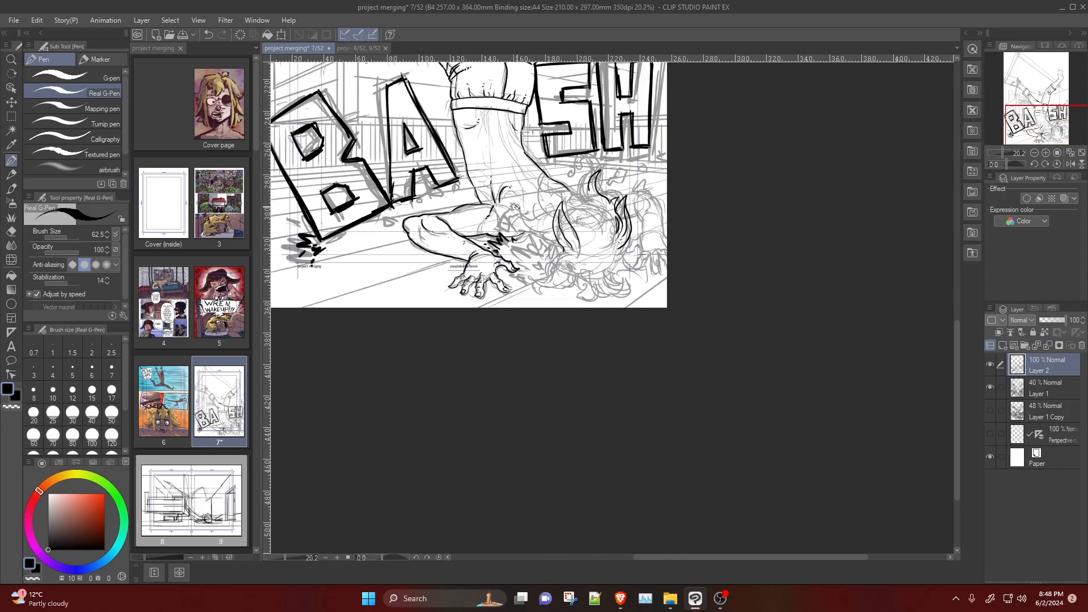
pyautogui.scroll(3, 513, 203)
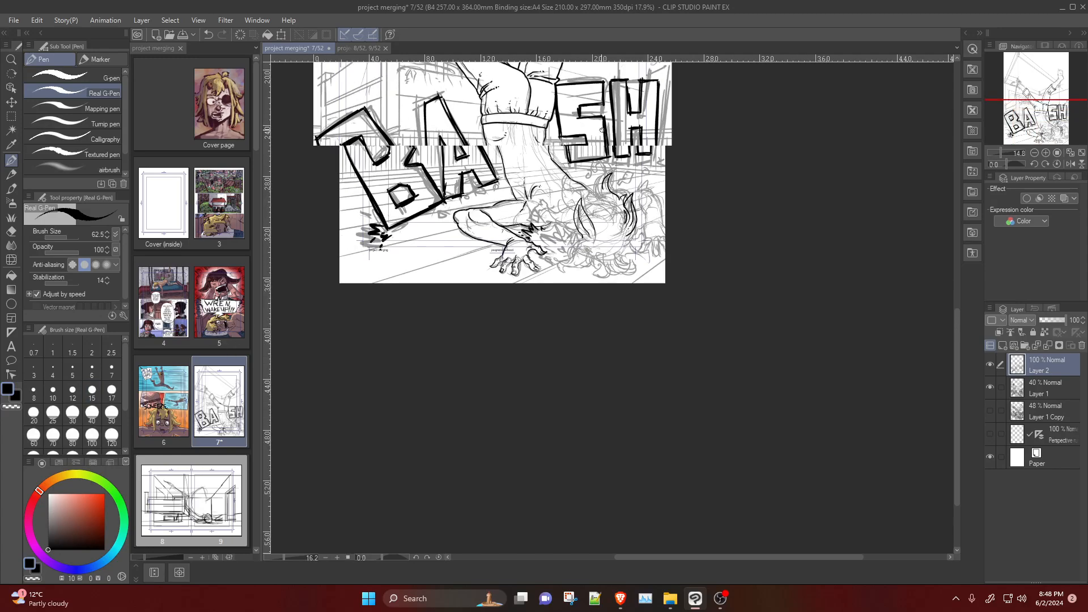
pyautogui.scroll(2, 513, 202)
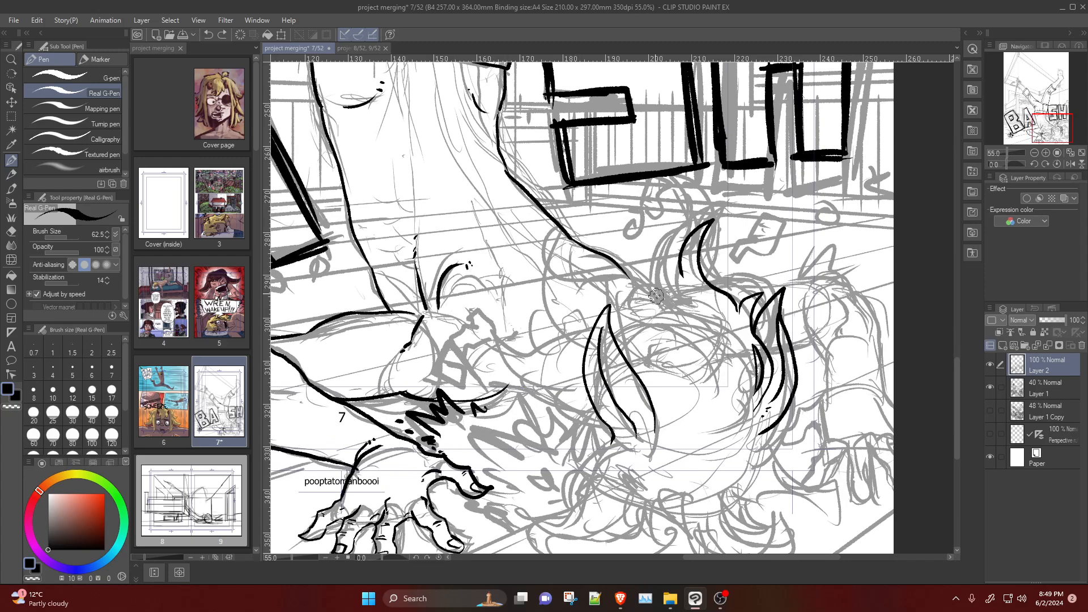
pyautogui.moveTo(663, 302)
pyautogui.mouseDown()
pyautogui.moveTo(560, 274)
pyautogui.moveTo(542, 242)
pyautogui.moveTo(540, 316)
pyautogui.moveTo(569, 348)
pyautogui.mouseUp()
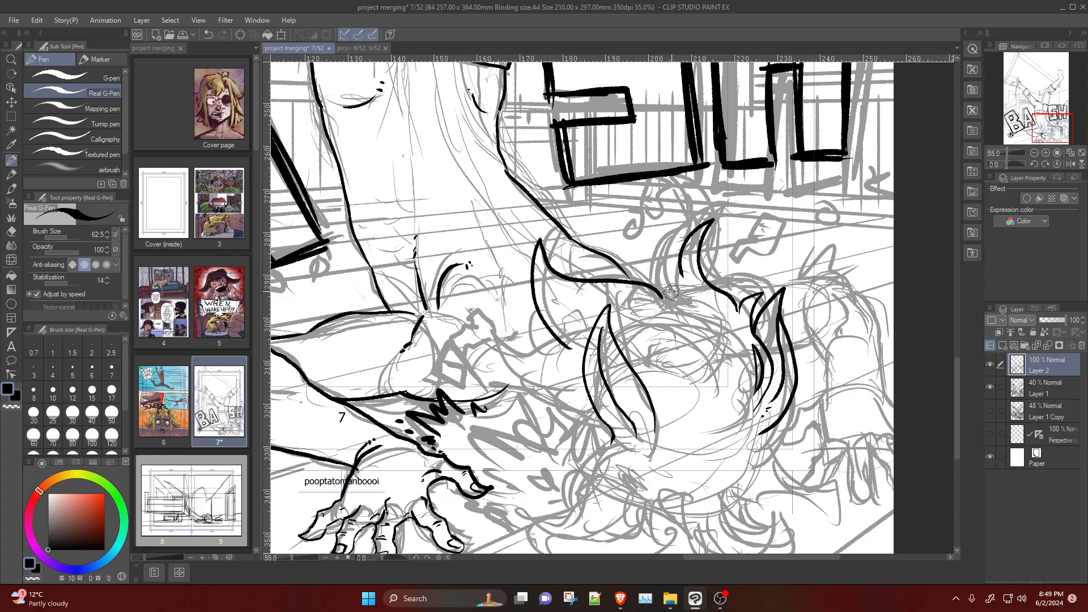
# Step: Try a pointed tuft at the crown, undo it, and erase the tall curved hair spike beside it
pyautogui.moveTo(681, 276)
pyautogui.mouseDown()
pyautogui.moveTo(667, 227)
pyautogui.moveTo(643, 278)
pyautogui.moveTo(678, 258)
pyautogui.moveTo(645, 211)
pyautogui.moveTo(633, 271)
pyautogui.mouseUp()
pyautogui.hotkey('ctrl', 'z')
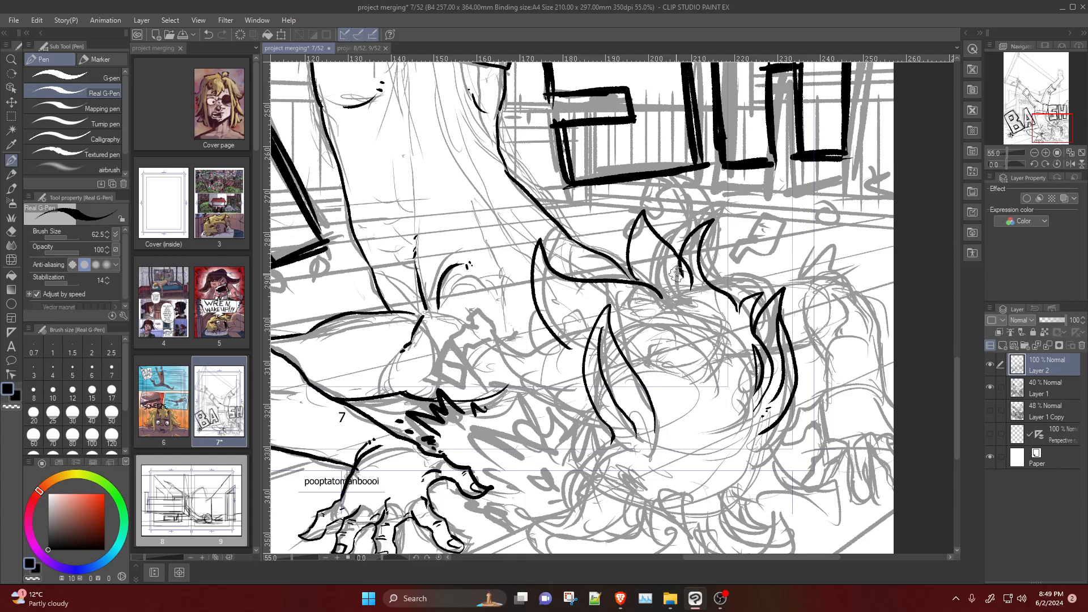
pyautogui.press('e')
pyautogui.hotkey('ctrl', 'z')
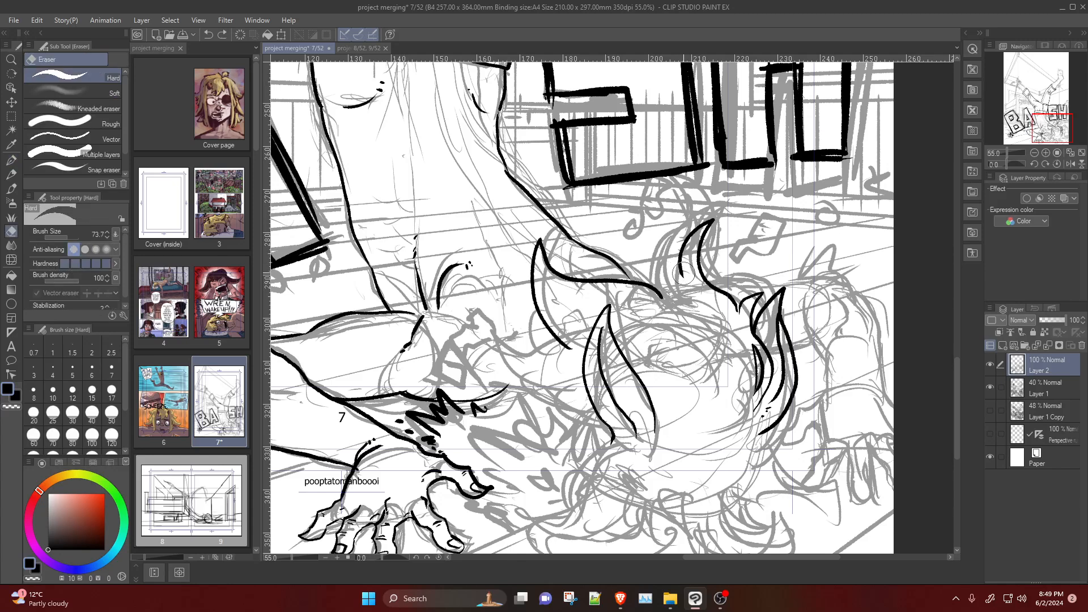
pyautogui.moveTo(684, 273)
pyautogui.mouseDown()
pyautogui.moveTo(698, 252)
pyautogui.moveTo(692, 262)
pyautogui.moveTo(728, 295)
pyautogui.mouseUp()
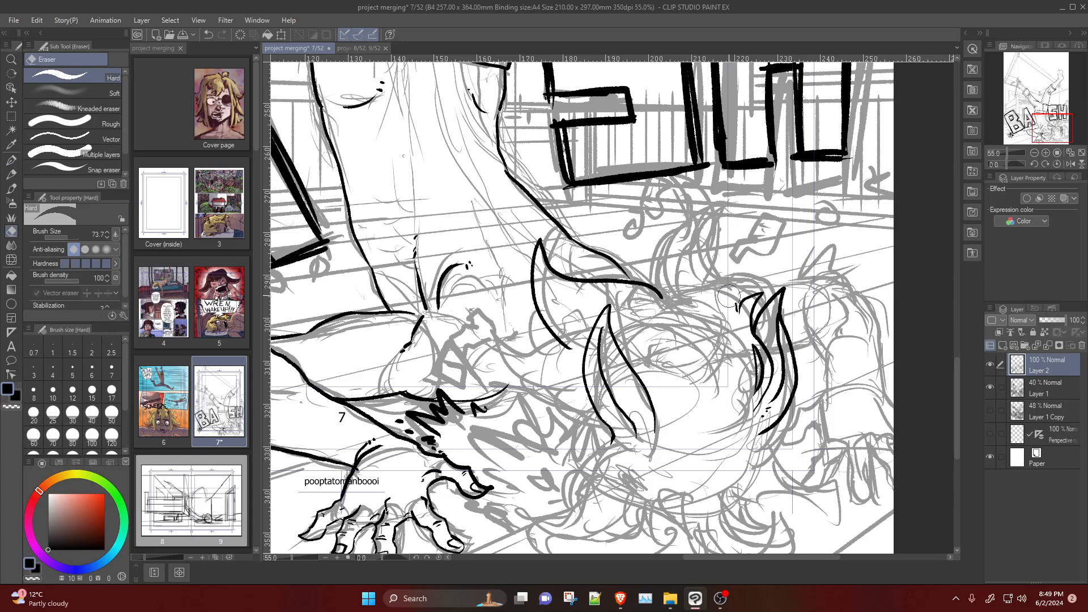
pyautogui.press('p')
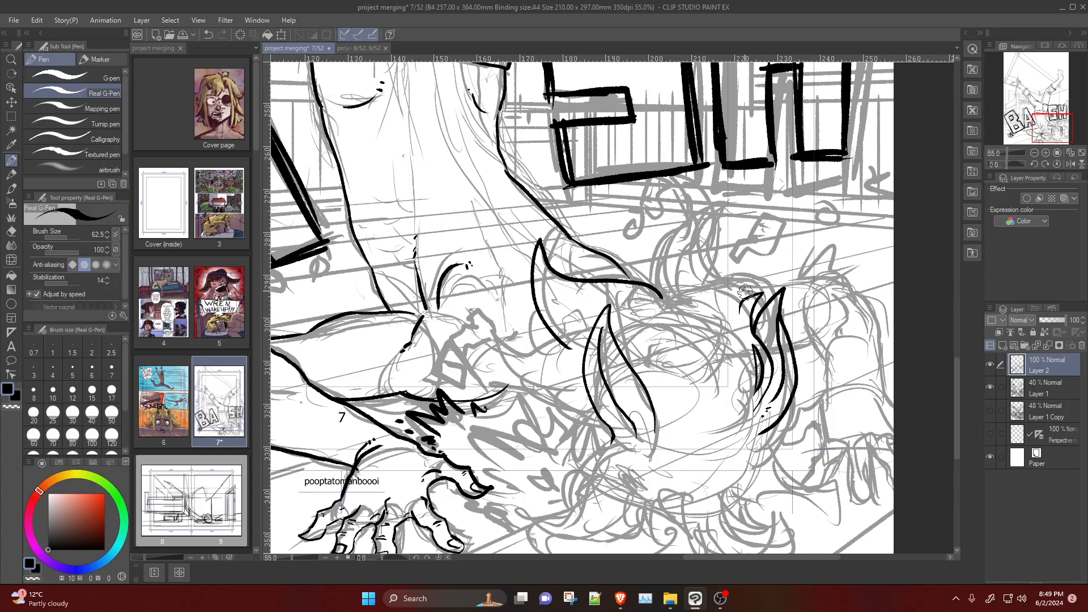
pyautogui.moveTo(738, 308)
pyautogui.mouseDown()
pyautogui.moveTo(710, 258)
pyautogui.moveTo(723, 212)
pyautogui.mouseUp()
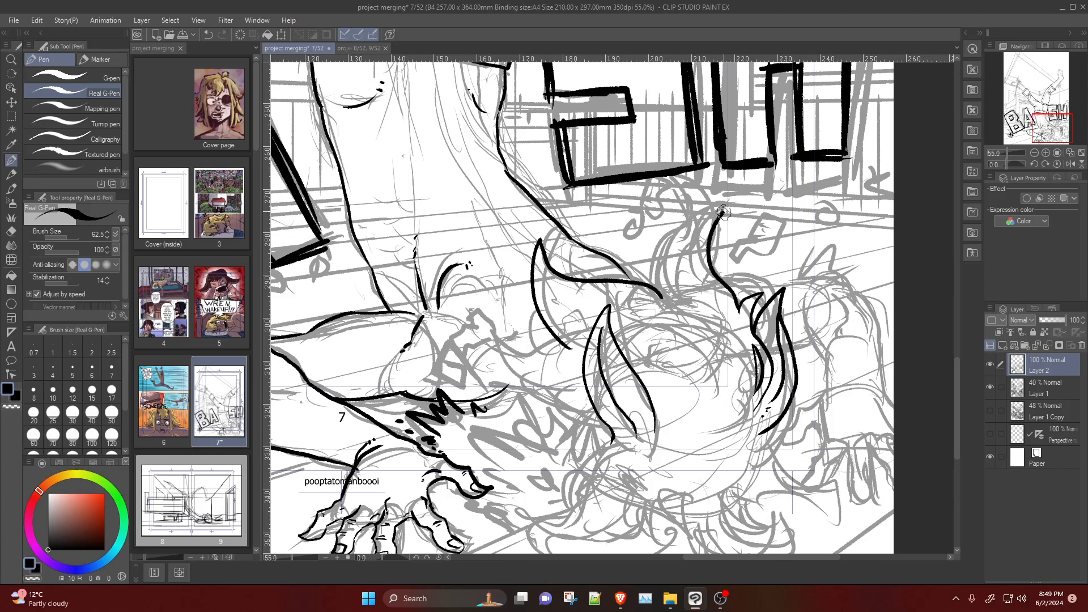
pyautogui.hotkey('ctrl', 'z')
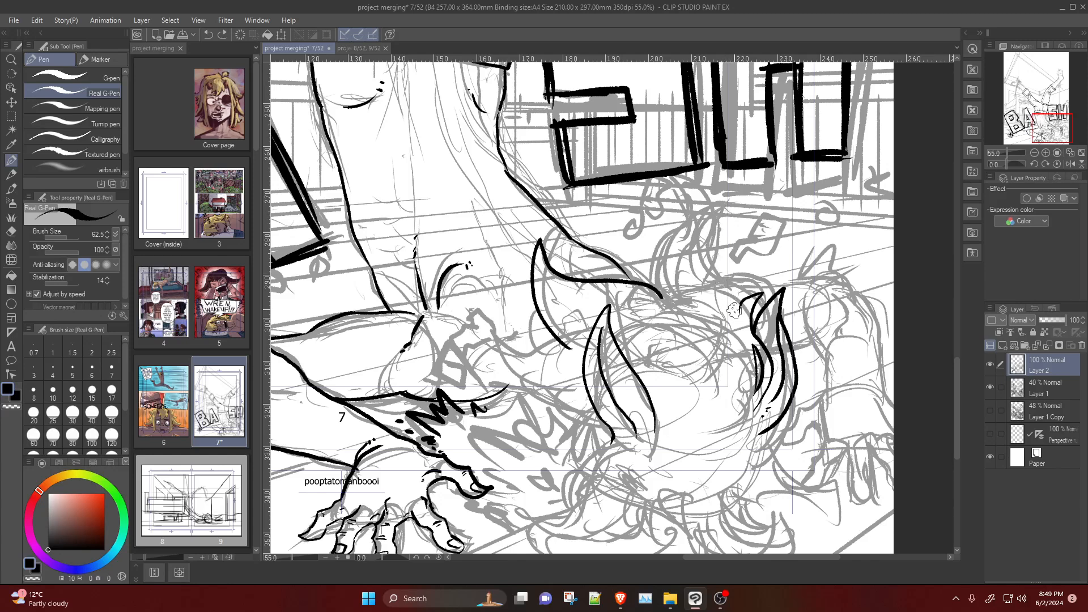
pyautogui.moveTo(739, 308)
pyautogui.mouseDown()
pyautogui.moveTo(710, 268)
pyautogui.moveTo(706, 231)
pyautogui.moveTo(721, 198)
pyautogui.moveTo(699, 201)
pyautogui.moveTo(662, 252)
pyautogui.moveTo(661, 297)
pyautogui.mouseUp()
pyautogui.hotkey('ctrl', 'z')
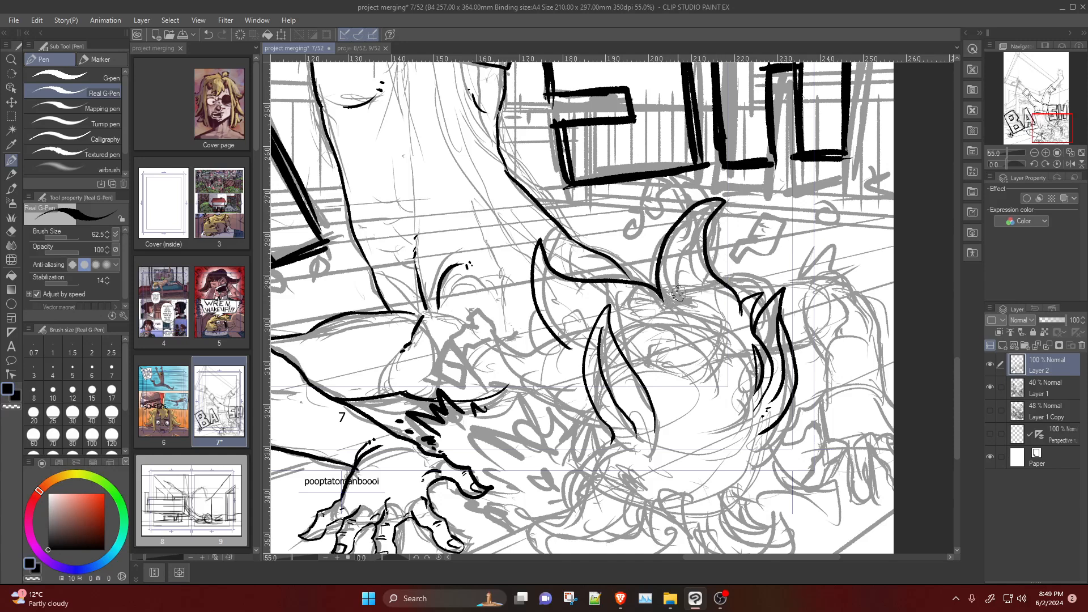
pyautogui.hotkey('ctrl', 'z')
pyautogui.moveTo(740, 315)
pyautogui.mouseDown()
pyautogui.moveTo(712, 281)
pyautogui.moveTo(711, 226)
pyautogui.moveTo(687, 250)
pyautogui.moveTo(673, 231)
pyautogui.moveTo(665, 269)
pyautogui.moveTo(633, 250)
pyautogui.moveTo(646, 286)
pyautogui.mouseUp()
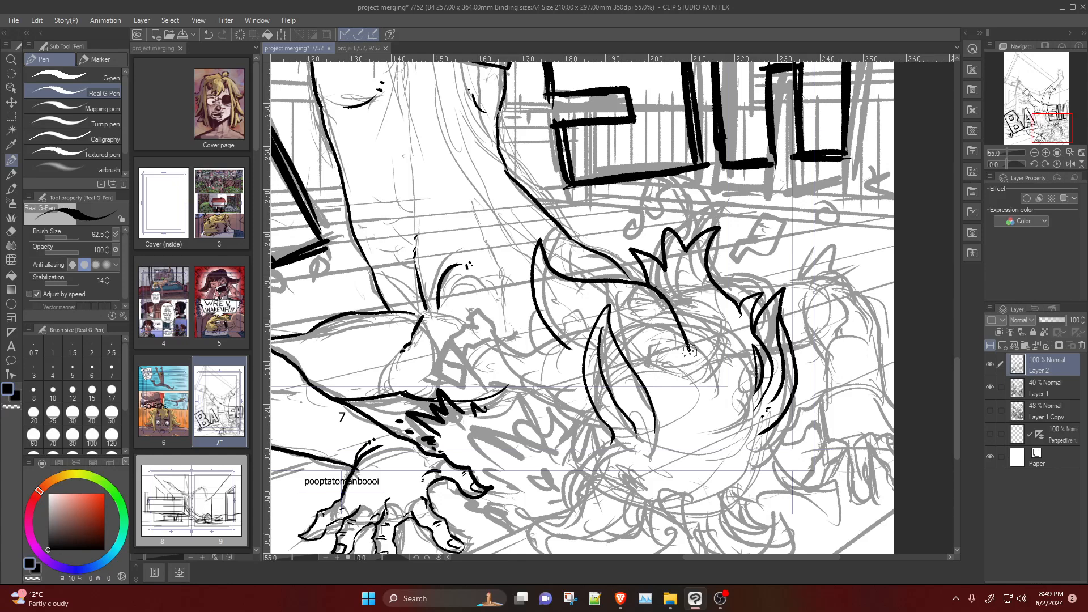
pyautogui.hotkey('ctrl', 'z')
pyautogui.moveTo(741, 321)
pyautogui.mouseDown()
pyautogui.moveTo(703, 211)
pyautogui.moveTo(686, 242)
pyautogui.moveTo(654, 223)
pyautogui.moveTo(664, 253)
pyautogui.moveTo(636, 258)
pyautogui.mouseUp()
pyautogui.hotkey('ctrl', 'z')
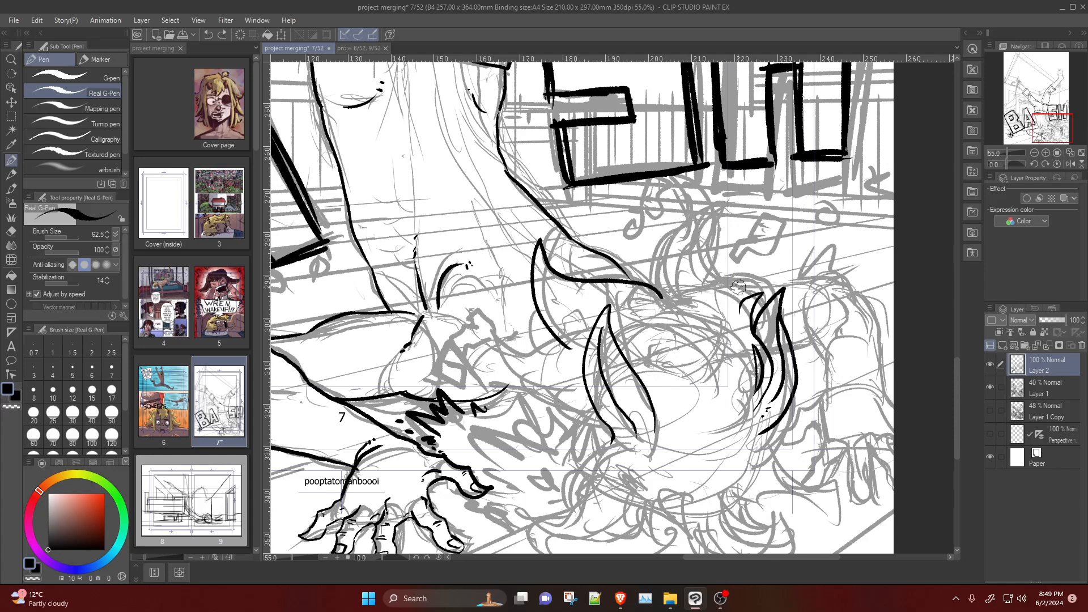
# Step: Ink one tall hair spike with small jagged tufts at the crown, joining the right and left locks
pyautogui.moveTo(741, 321)
pyautogui.mouseDown()
pyautogui.moveTo(729, 272)
pyautogui.moveTo(696, 238)
pyautogui.moveTo(702, 205)
pyautogui.moveTo(670, 229)
pyautogui.moveTo(666, 263)
pyautogui.moveTo(641, 252)
pyautogui.moveTo(652, 286)
pyautogui.mouseUp()
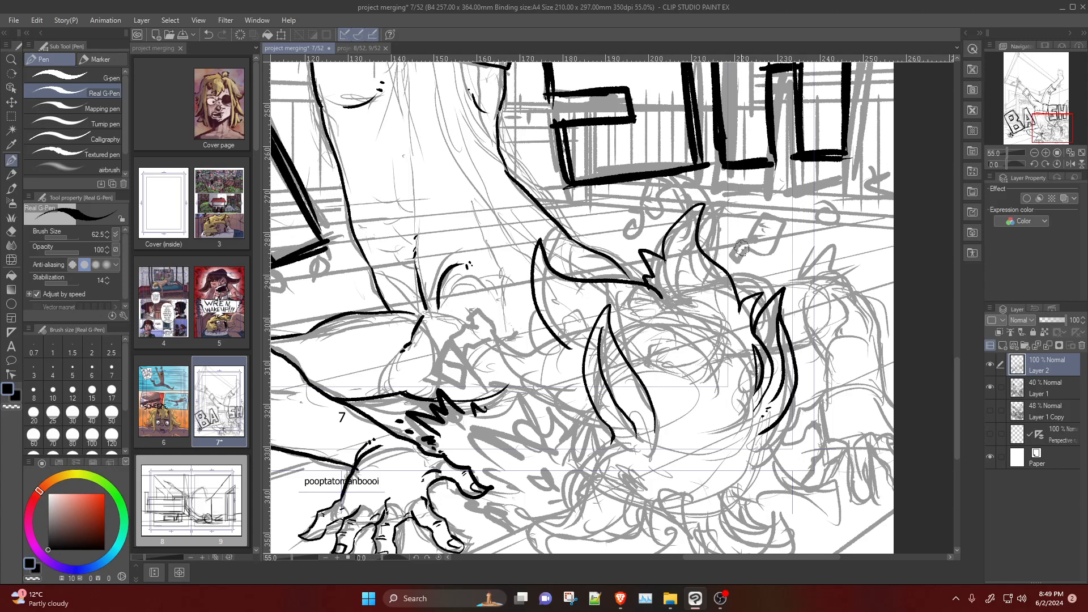
pyautogui.scroll(-4, 799, 253)
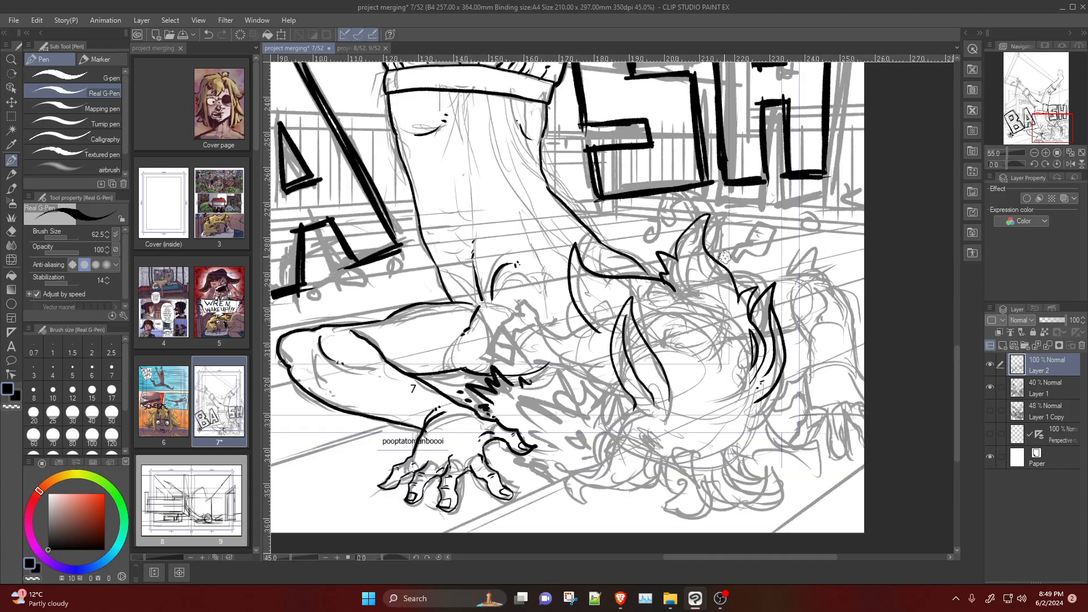
pyautogui.scroll(4, 765, 249)
pyautogui.scroll(1, 738, 228)
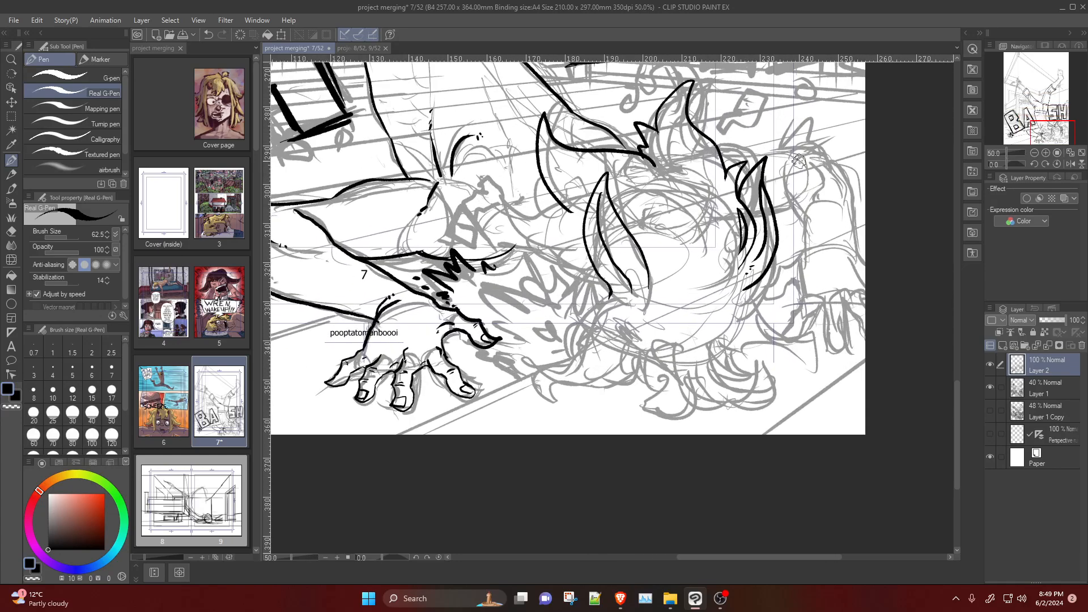
# Step: Ink a run of small pointed hair tufts down the left side of the head, reaching below the long left lock
pyautogui.moveTo(568, 210)
pyautogui.mouseDown()
pyautogui.moveTo(530, 215)
pyautogui.moveTo(511, 205)
pyautogui.moveTo(540, 236)
pyautogui.moveTo(524, 239)
pyautogui.moveTo(551, 264)
pyautogui.moveTo(527, 282)
pyautogui.moveTo(560, 281)
pyautogui.mouseUp()
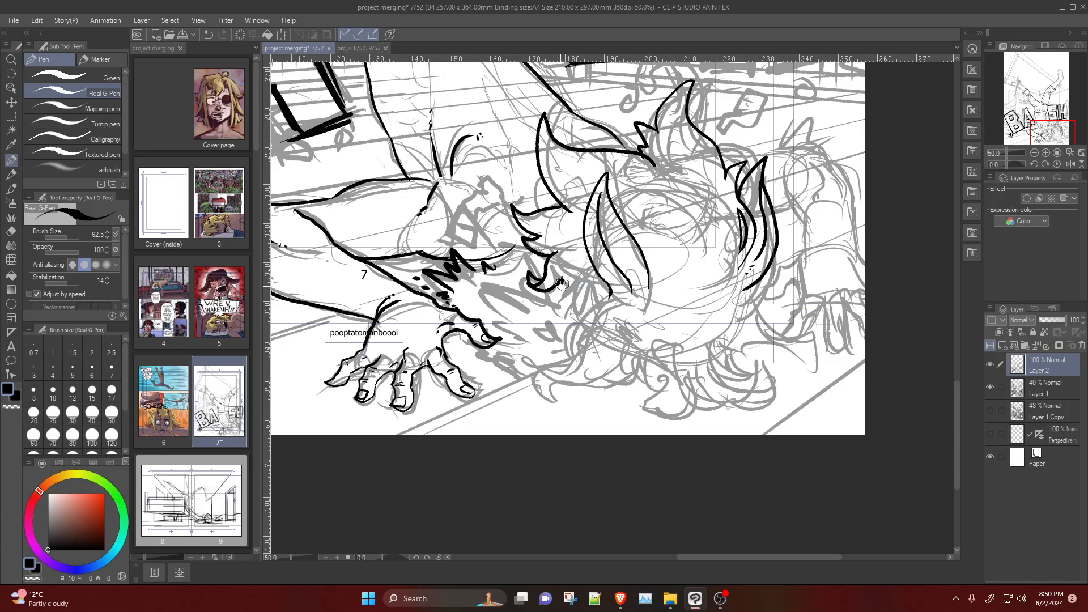
pyautogui.moveTo(561, 281)
pyautogui.mouseDown()
pyautogui.moveTo(566, 303)
pyautogui.moveTo(575, 275)
pyautogui.moveTo(574, 309)
pyautogui.moveTo(579, 287)
pyautogui.mouseUp()
pyautogui.hotkey('ctrl', 'z')
pyautogui.hotkey('ctrl', 'z')
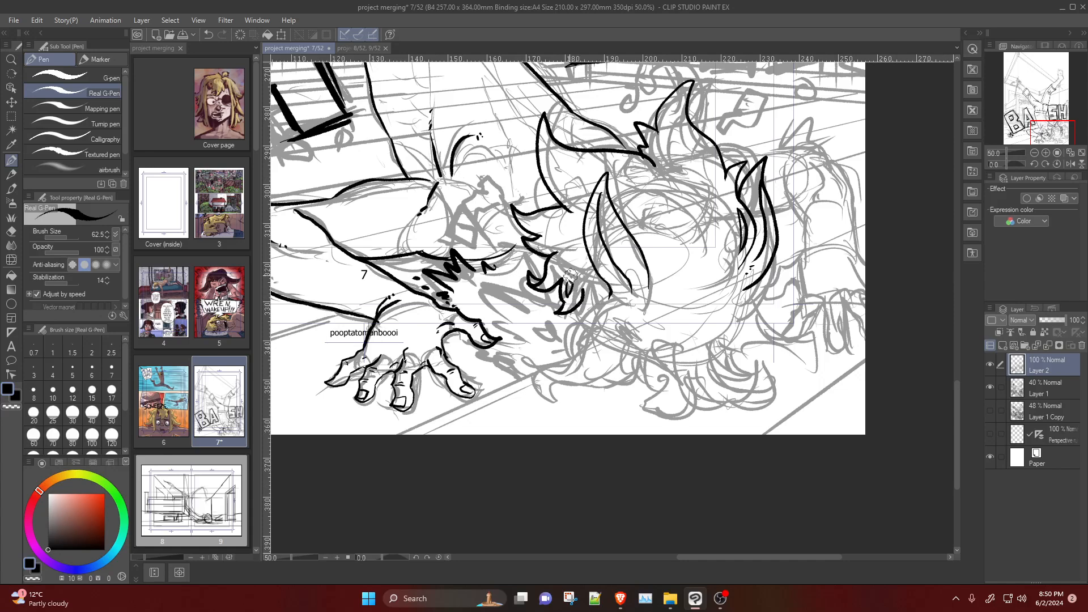
pyautogui.moveTo(582, 300)
pyautogui.mouseDown()
pyautogui.moveTo(592, 310)
pyautogui.moveTo(610, 292)
pyautogui.mouseUp()
# Step: Extend the right hair lock's outer edge downward and ink short pointed tufts beneath the face
pyautogui.moveTo(737, 316); pyautogui.dragTo(772, 266)
pyautogui.hotkey('ctrl', 'z')
pyautogui.moveTo(735, 322); pyautogui.dragTo(756, 285)
pyautogui.moveTo(738, 327)
pyautogui.mouseDown()
pyautogui.moveTo(745, 354)
pyautogui.moveTo(727, 331)
pyautogui.moveTo(738, 357)
pyautogui.moveTo(676, 349)
pyautogui.moveTo(684, 376)
pyautogui.moveTo(654, 347)
pyautogui.moveTo(726, 348)
pyautogui.moveTo(716, 346)
pyautogui.moveTo(738, 365)
pyautogui.moveTo(713, 369)
pyautogui.moveTo(725, 383)
pyautogui.moveTo(759, 376)
pyautogui.moveTo(739, 416)
pyautogui.moveTo(689, 391)
pyautogui.mouseUp()
pyautogui.hotkey('ctrl', 'z')
pyautogui.moveTo(758, 373); pyautogui.dragTo(726, 408)
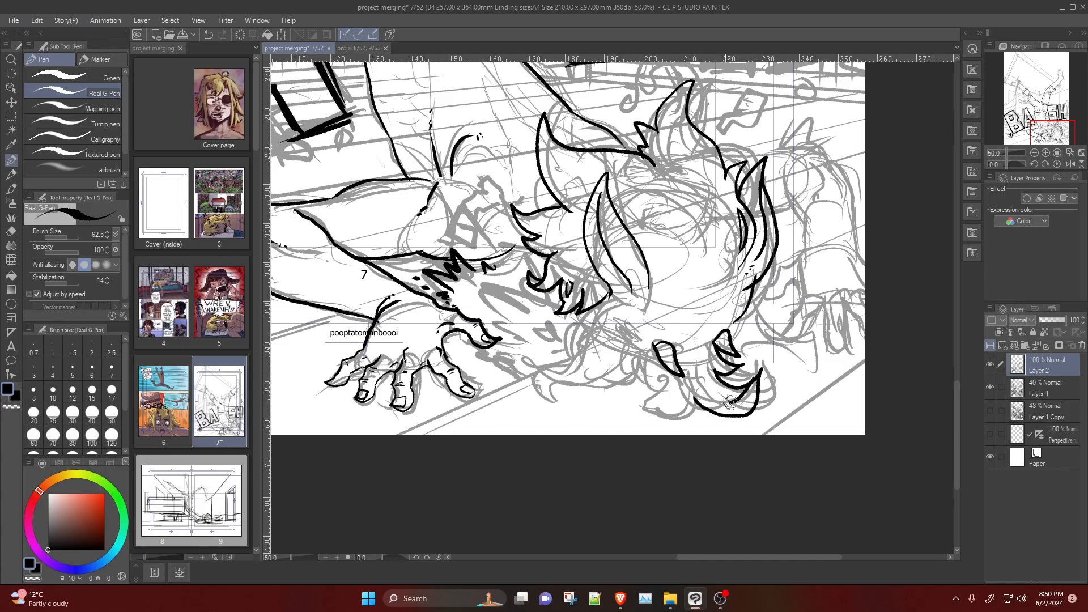
pyautogui.hotkey('ctrl', 'z')
pyautogui.hotkey('ctrl', 'z')
pyautogui.hotkey('ctrl', 'z')
pyautogui.hotkey('ctrl', 'z')
pyautogui.hotkey('ctrl', 'z')
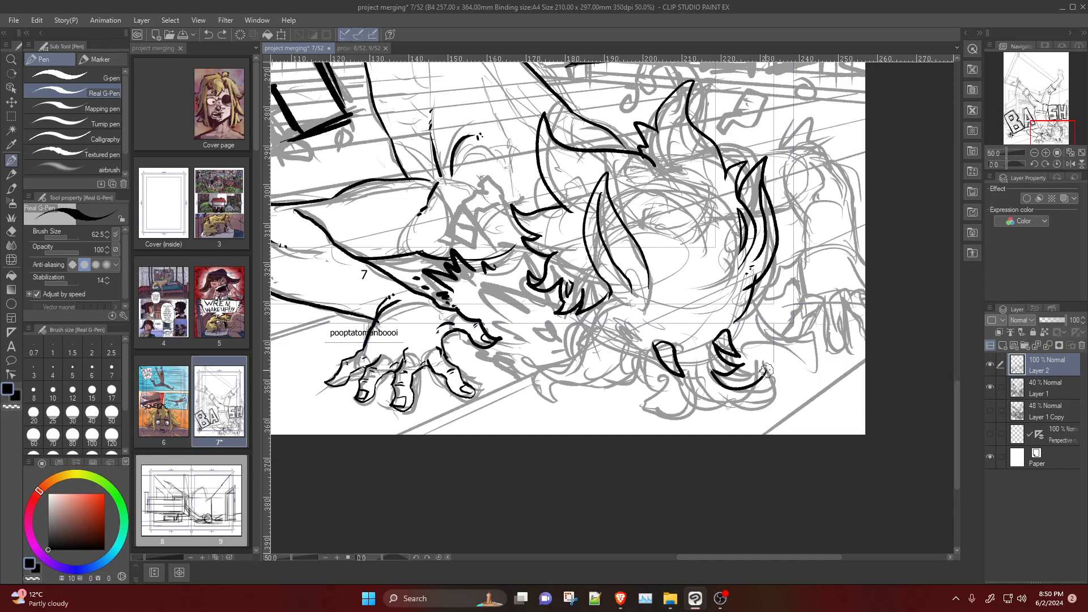
# Step: Ink stacked pointed tufts under the face's lower right and a small spike beside the end of the right lock
pyautogui.moveTo(712, 371)
pyautogui.mouseDown()
pyautogui.moveTo(759, 380)
pyautogui.moveTo(744, 378)
pyautogui.mouseUp()
pyautogui.hotkey('ctrl', 'z')
pyautogui.moveTo(728, 339); pyautogui.dragTo(773, 318)
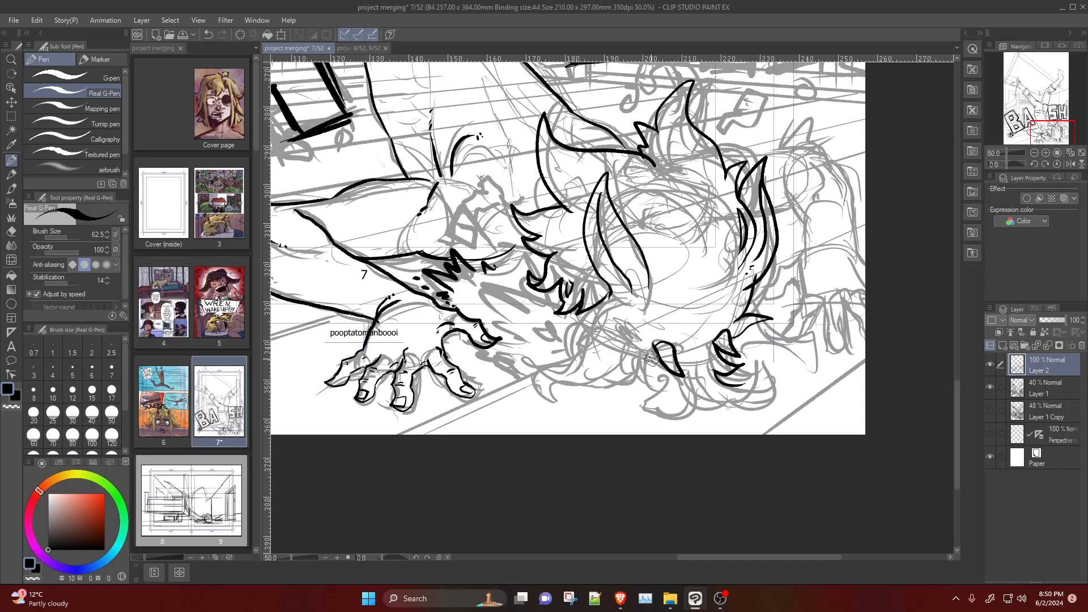
# Step: Ink a long curled lock at the head's lower left and pointed tips linking it to the tufts beneath the face
pyautogui.moveTo(643, 357)
pyautogui.mouseDown()
pyautogui.moveTo(601, 390)
pyautogui.moveTo(570, 383)
pyautogui.moveTo(547, 398)
pyautogui.moveTo(550, 410)
pyautogui.moveTo(537, 377)
pyautogui.moveTo(596, 350)
pyautogui.moveTo(600, 332)
pyautogui.moveTo(568, 344)
pyautogui.moveTo(621, 291)
pyautogui.moveTo(575, 323)
pyautogui.moveTo(598, 320)
pyautogui.moveTo(578, 348)
pyautogui.moveTo(617, 326)
pyautogui.mouseUp()
pyautogui.hotkey('ctrl', 'z')
pyautogui.hotkey('ctrl', 'z')
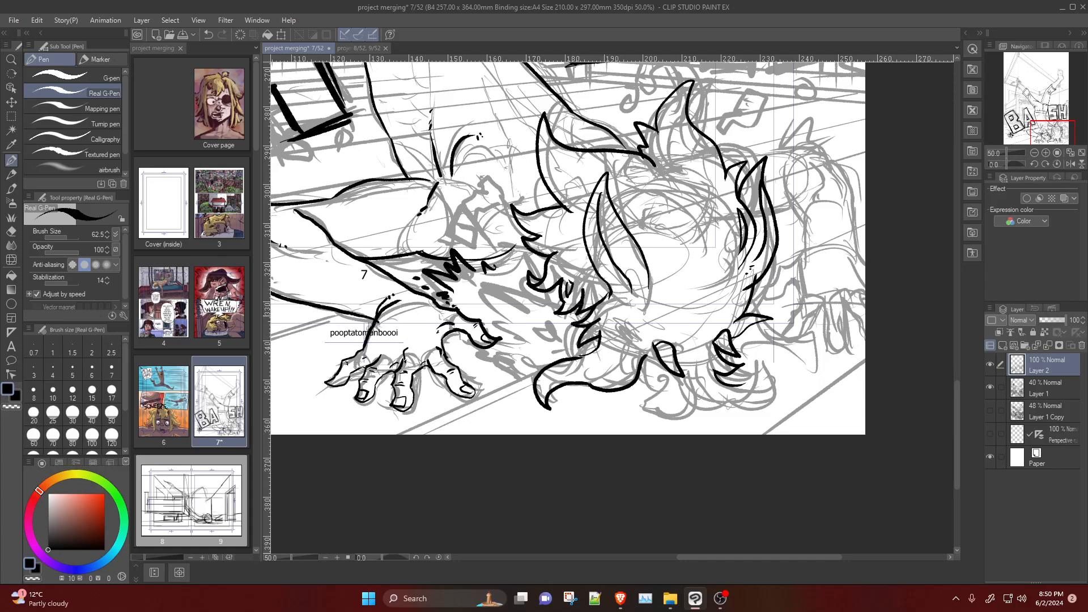
pyautogui.moveTo(748, 315); pyautogui.dragTo(768, 318)
pyautogui.moveTo(657, 364)
pyautogui.mouseDown()
pyautogui.moveTo(649, 388)
pyautogui.moveTo(683, 388)
pyautogui.moveTo(695, 406)
pyautogui.moveTo(726, 413)
pyautogui.moveTo(713, 394)
pyautogui.moveTo(742, 387)
pyautogui.mouseUp()
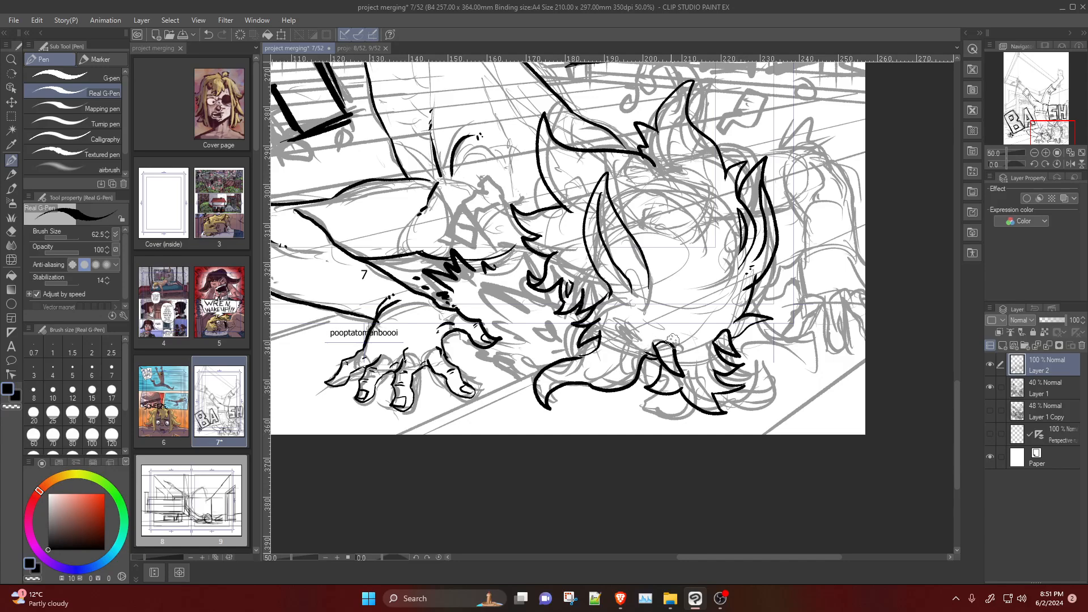
# Step: Add bold jagged shadow scribbles between the left hand and the hair, below the bottom locks, and beside the lower-right tufts
pyautogui.scroll(-4, 718, 276)
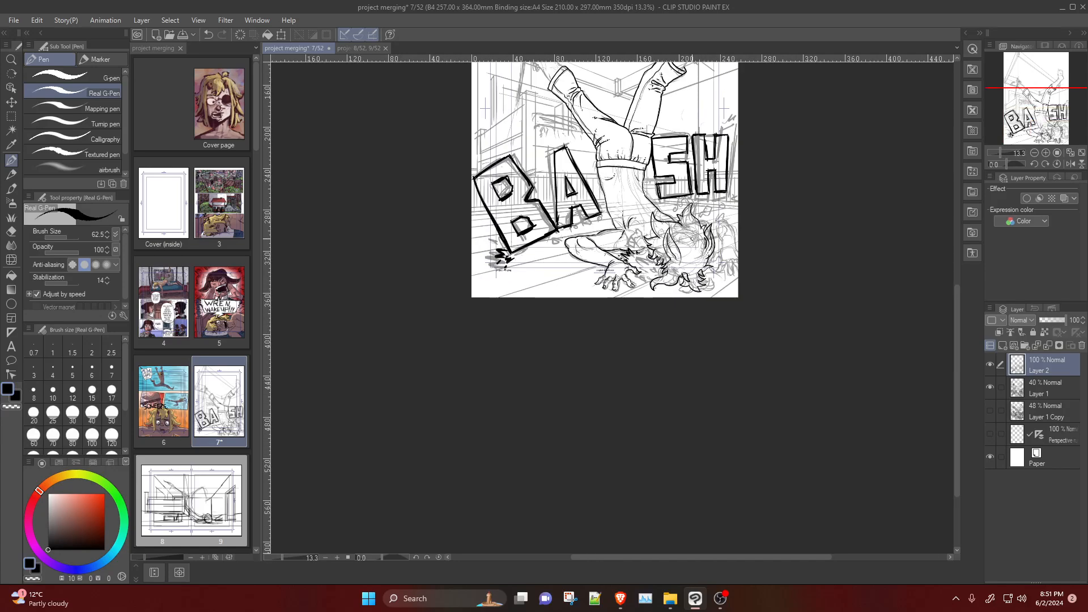
pyautogui.scroll(2, 671, 290)
pyautogui.scroll(1, 672, 290)
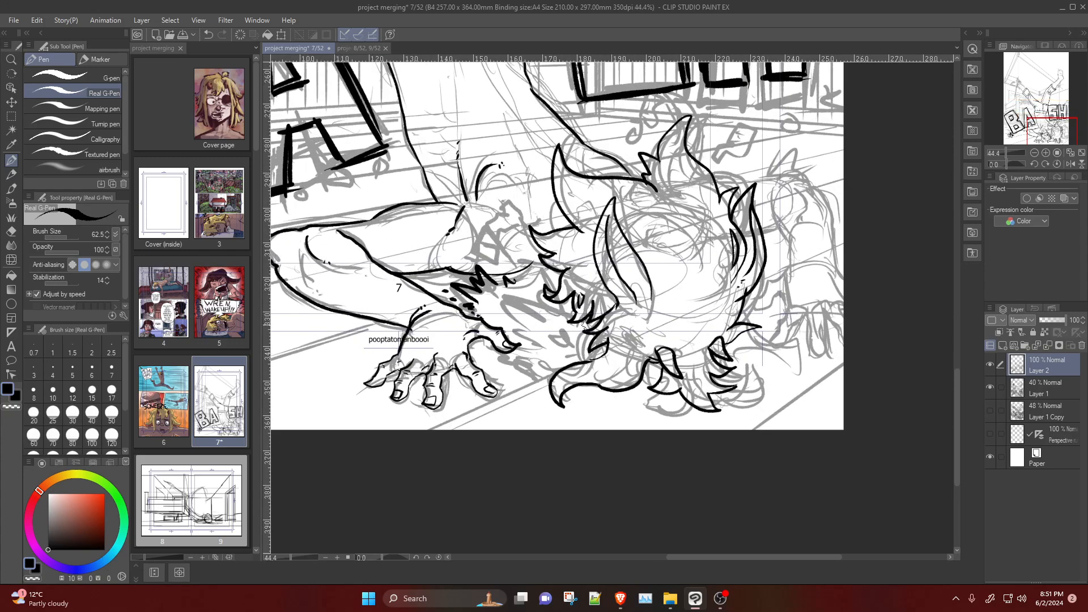
pyautogui.moveTo(525, 357)
pyautogui.mouseDown()
pyautogui.moveTo(494, 372)
pyautogui.moveTo(531, 390)
pyautogui.mouseUp()
pyautogui.hotkey('ctrl', 'z')
pyautogui.moveTo(536, 346)
pyautogui.mouseDown()
pyautogui.moveTo(522, 350)
pyautogui.moveTo(538, 377)
pyautogui.mouseUp()
pyautogui.hotkey('ctrl', 'z')
pyautogui.moveTo(496, 296)
pyautogui.mouseDown()
pyautogui.moveTo(541, 359)
pyautogui.moveTo(569, 334)
pyautogui.moveTo(584, 353)
pyautogui.mouseUp()
pyautogui.moveTo(740, 343)
pyautogui.mouseDown()
pyautogui.moveTo(792, 362)
pyautogui.moveTo(762, 389)
pyautogui.mouseUp()
pyautogui.moveTo(640, 393); pyautogui.dragTo(635, 422)
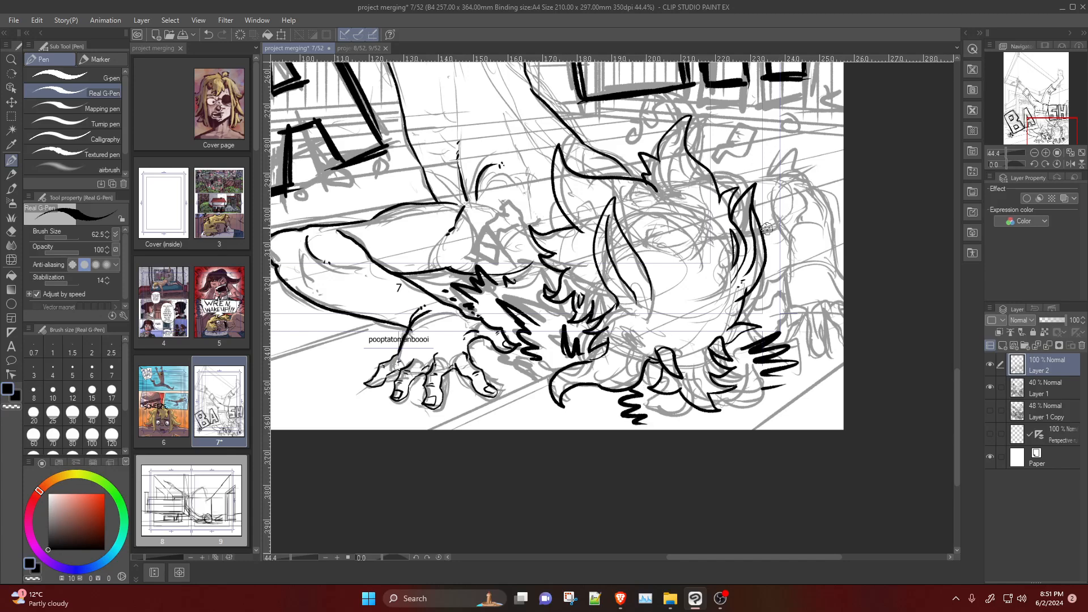
# Step: Ink the inner contour of the bent arm to the right of the hair, with a short muscle line inside it
pyautogui.moveTo(754, 229)
pyautogui.mouseDown()
pyautogui.moveTo(803, 192)
pyautogui.moveTo(778, 188)
pyautogui.moveTo(787, 225)
pyautogui.mouseUp()
pyautogui.moveTo(790, 233); pyautogui.dragTo(785, 267)
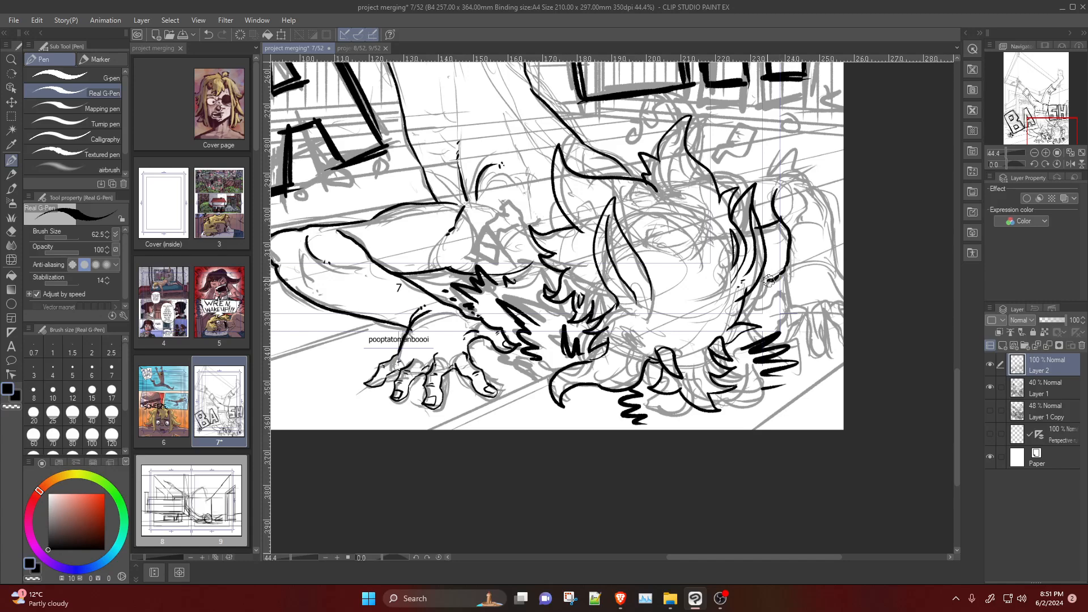
pyautogui.hotkey('ctrl', 'z')
pyautogui.moveTo(796, 191); pyautogui.dragTo(807, 222)
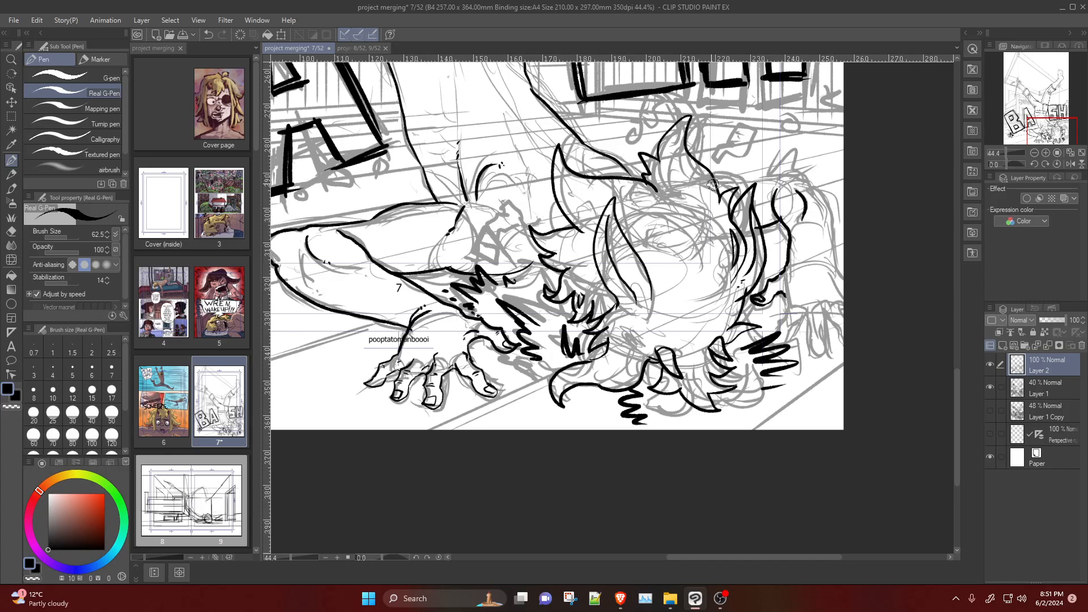
# Step: Ink the shoulder line from behind the hair and the outer contour of the bent right arm
pyautogui.moveTo(712, 184)
pyautogui.mouseDown()
pyautogui.moveTo(808, 174)
pyautogui.moveTo(833, 240)
pyautogui.mouseUp()
pyautogui.hotkey('ctrl', 'z')
pyautogui.hotkey('ctrl', 'z')
pyautogui.hotkey('ctrl', 'z')
pyautogui.hotkey('ctrl', 'z')
pyautogui.hotkey('ctrl', 'z')
pyautogui.moveTo(812, 187); pyautogui.dragTo(829, 250)
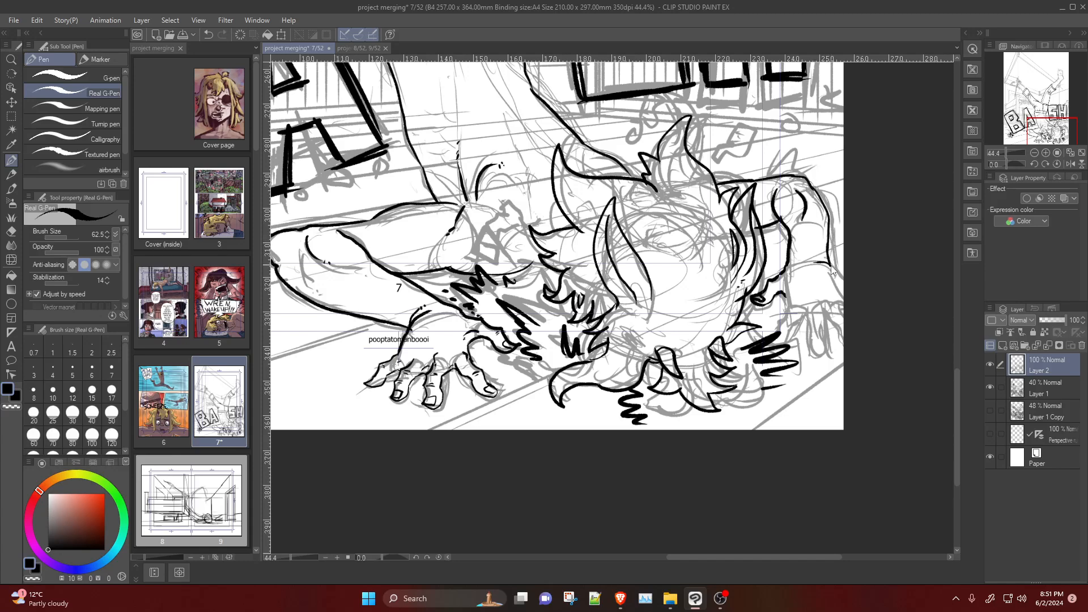
# Step: Finish the right forearm's outer edge and ink the hand with its fingers at the page's right edge
pyautogui.moveTo(831, 263); pyautogui.dragTo(843, 278)
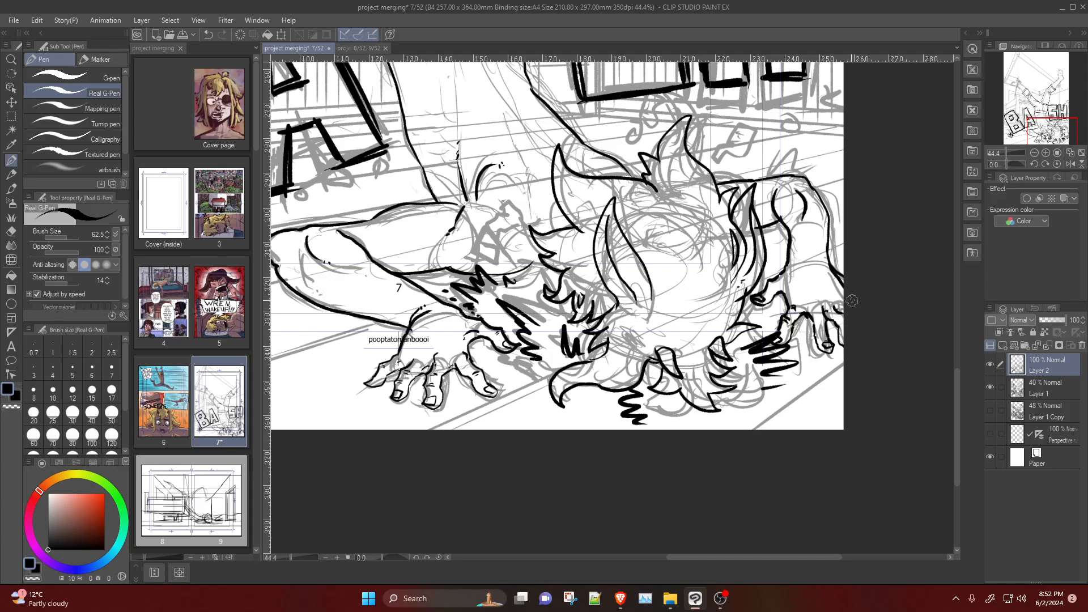
pyautogui.press('e')
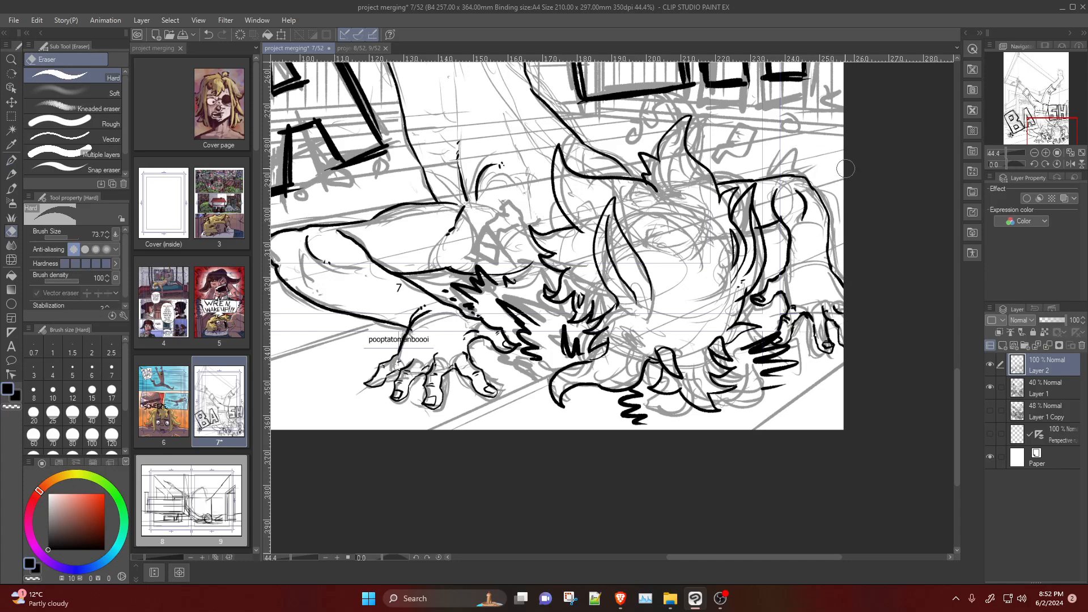
pyautogui.press('p')
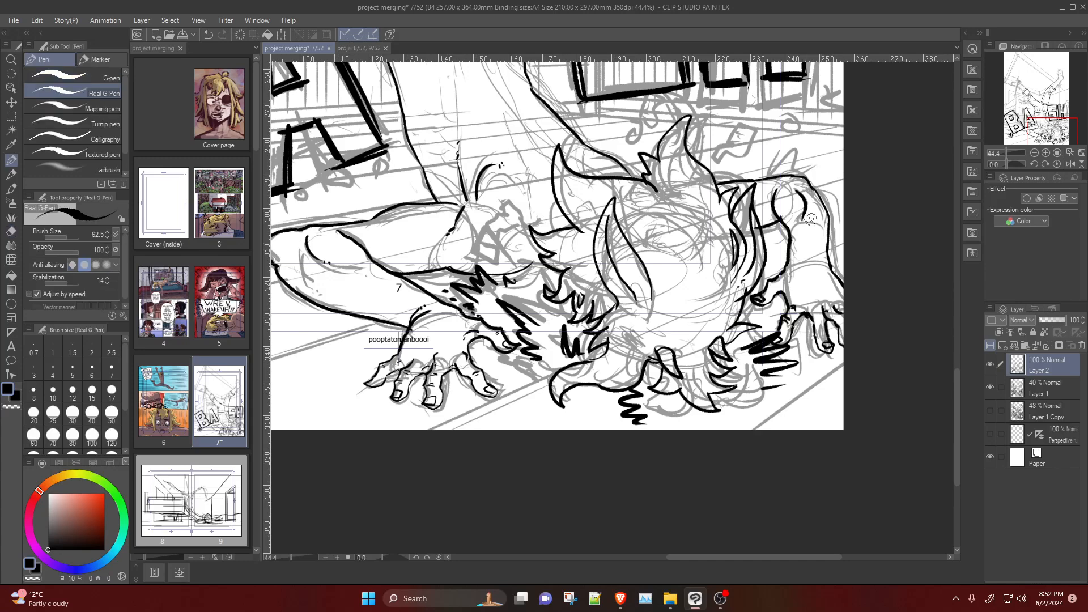
# Step: Ink long curved fold lines and short crease marks inside the torso below the waistband
pyautogui.scroll(-5, 703, 193)
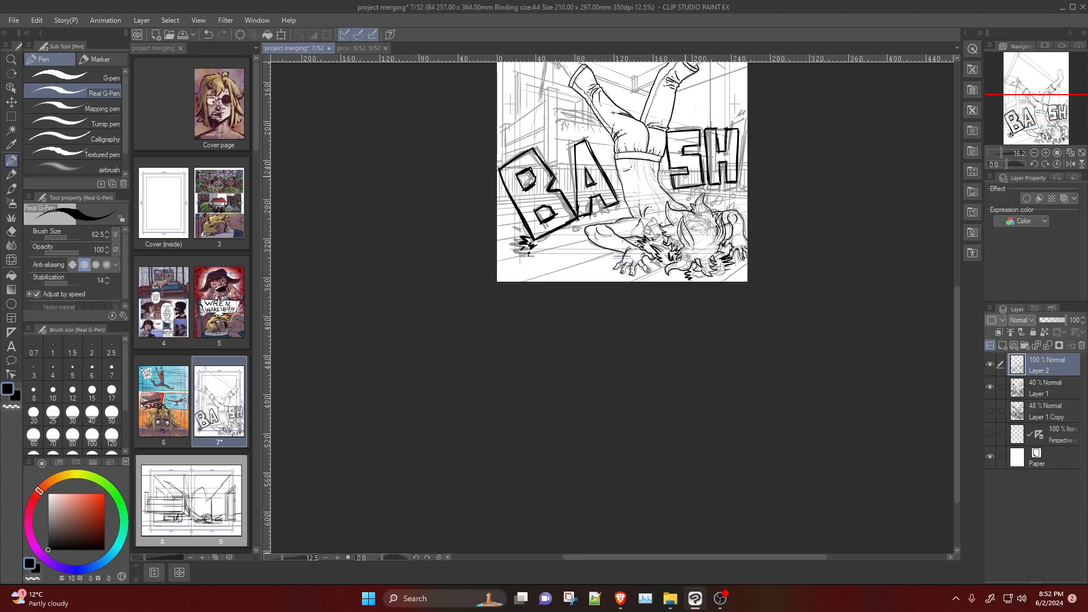
pyautogui.scroll(3, 676, 154)
pyautogui.scroll(-4, 680, 182)
pyautogui.scroll(6, 697, 272)
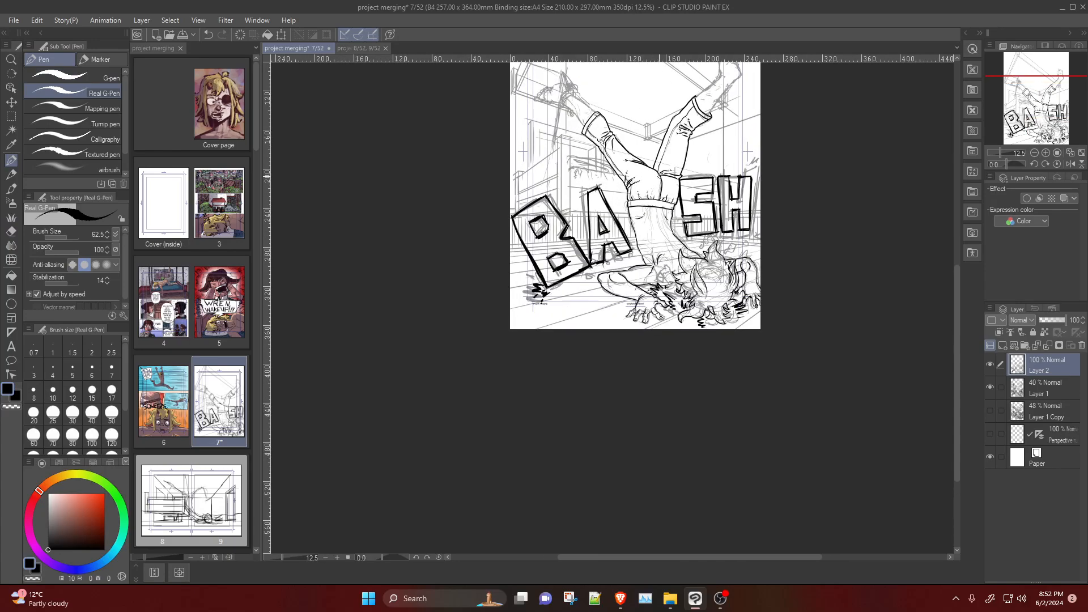
pyautogui.scroll(1, 703, 303)
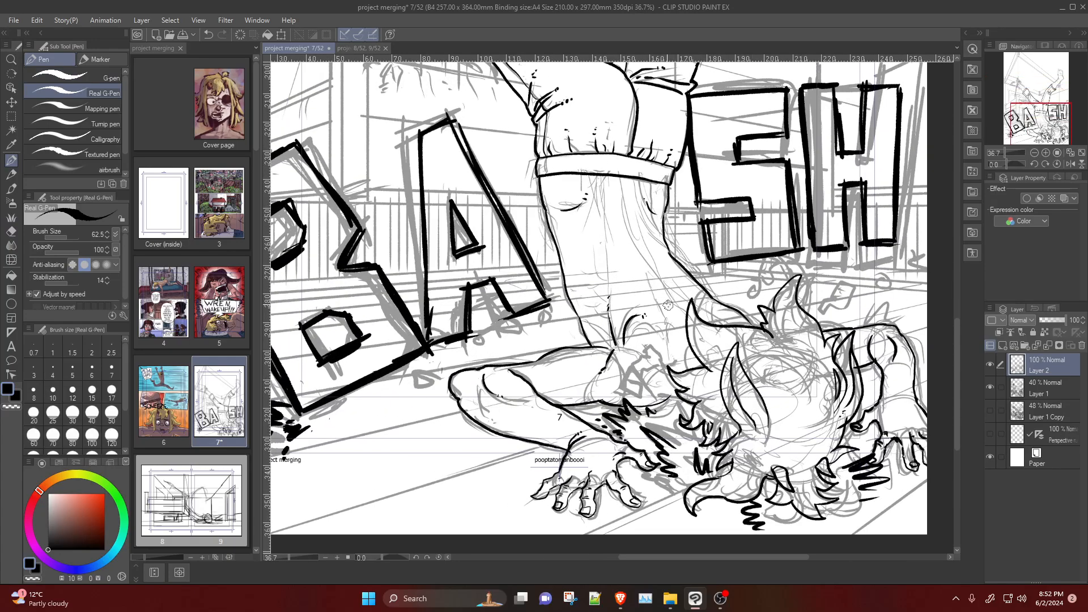
pyautogui.hotkey('ctrl', 'z')
pyautogui.hotkey('ctrl', 'z')
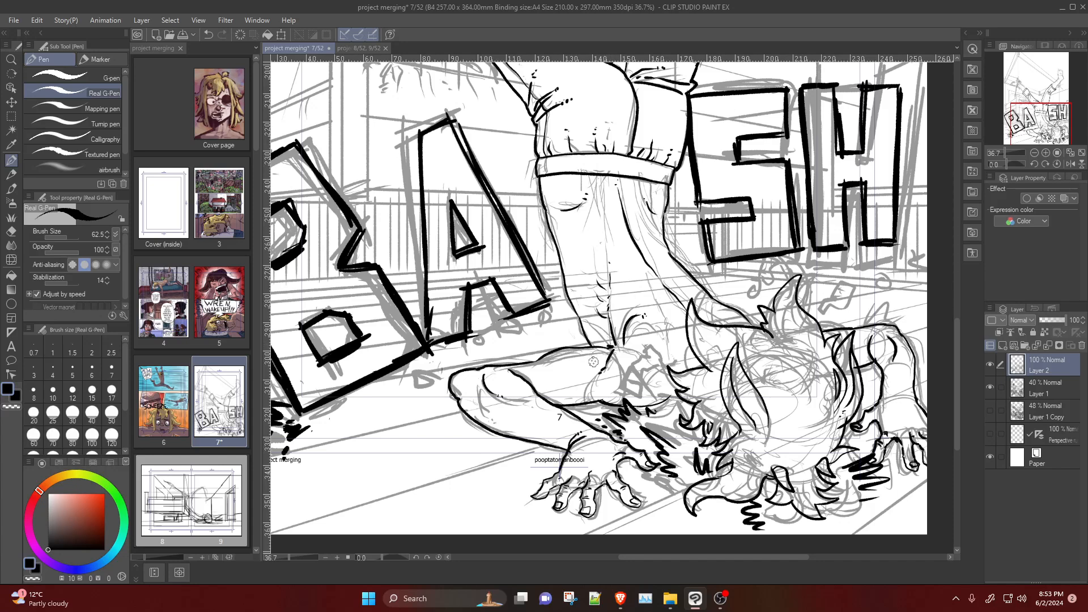
# Step: Examine the inked figure and BASH lettering across the whole page, including the uninked lower legs and feet
pyautogui.scroll(-4, 624, 356)
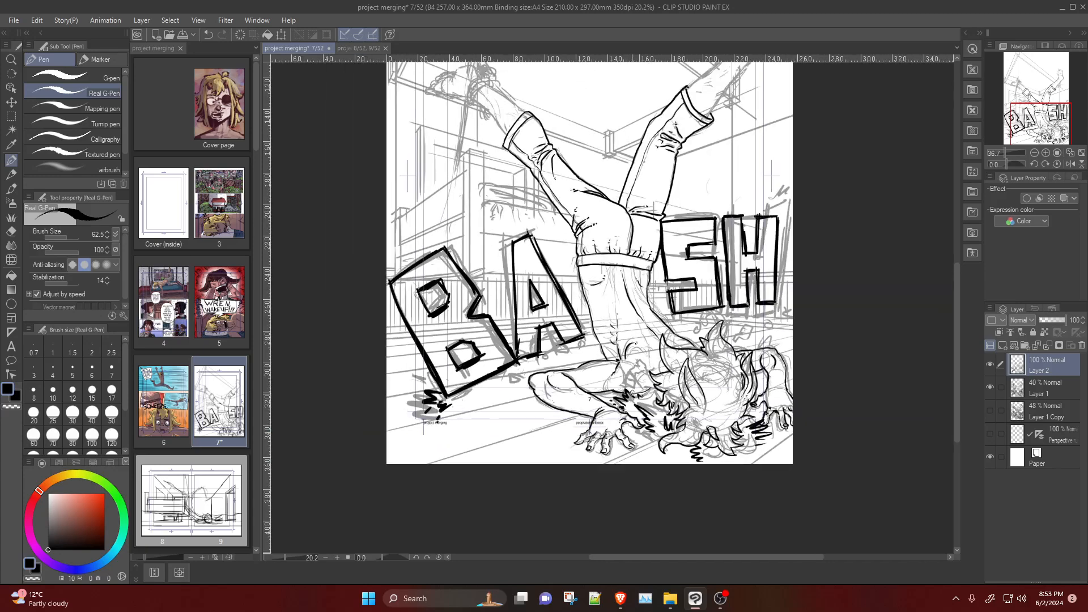
pyautogui.scroll(1, 684, 312)
pyautogui.scroll(-3, 711, 196)
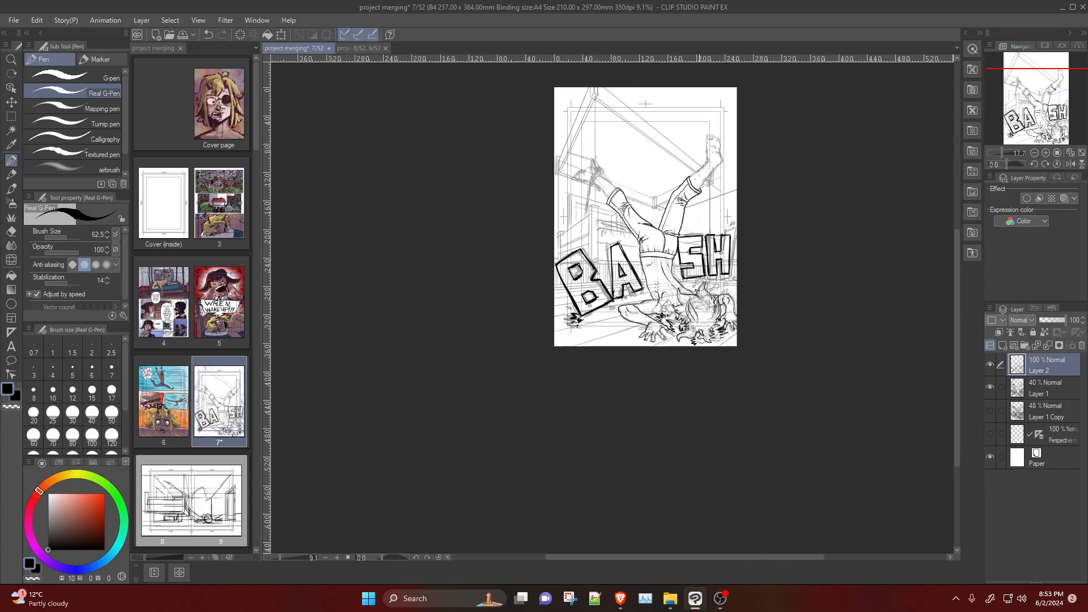
pyautogui.scroll(2, 692, 152)
pyautogui.scroll(2, 646, 397)
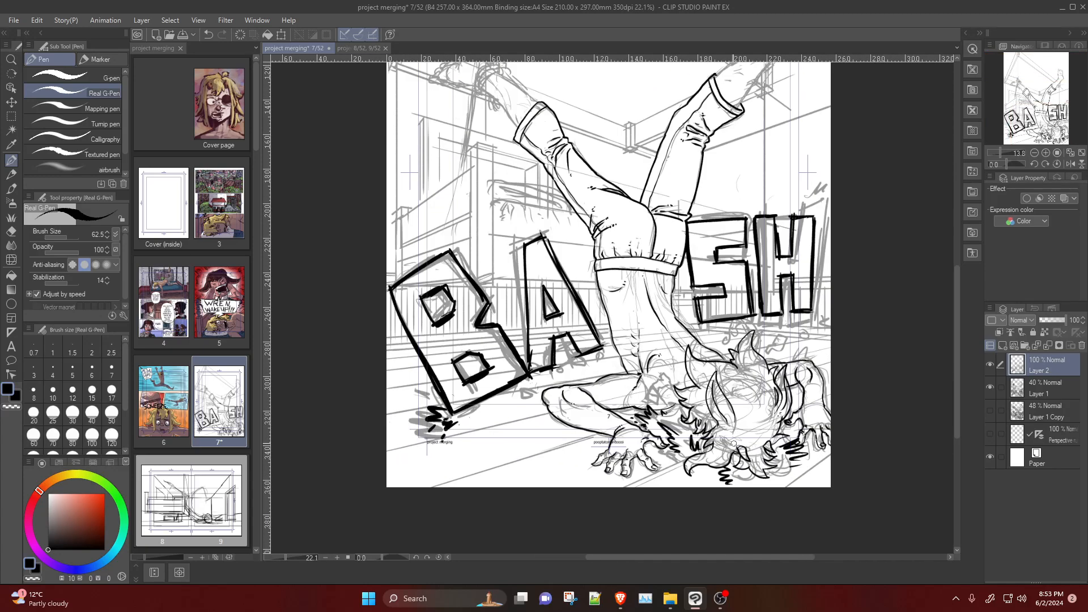
pyautogui.scroll(-2, 737, 446)
pyautogui.scroll(2, 757, 463)
pyautogui.scroll(-2, 757, 463)
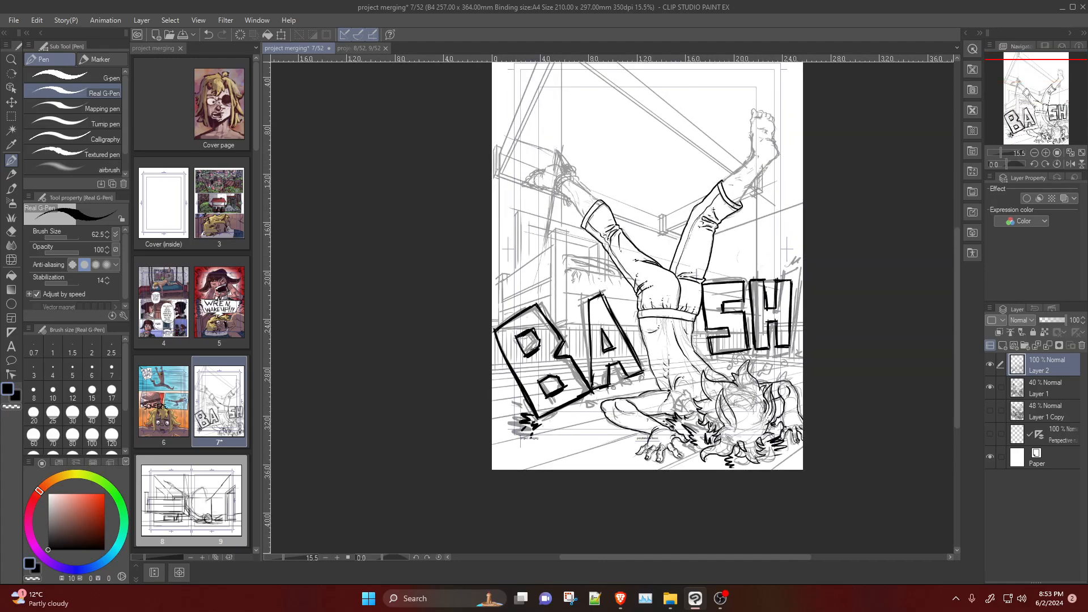
pyautogui.scroll(3, 757, 463)
pyautogui.scroll(-3, 757, 463)
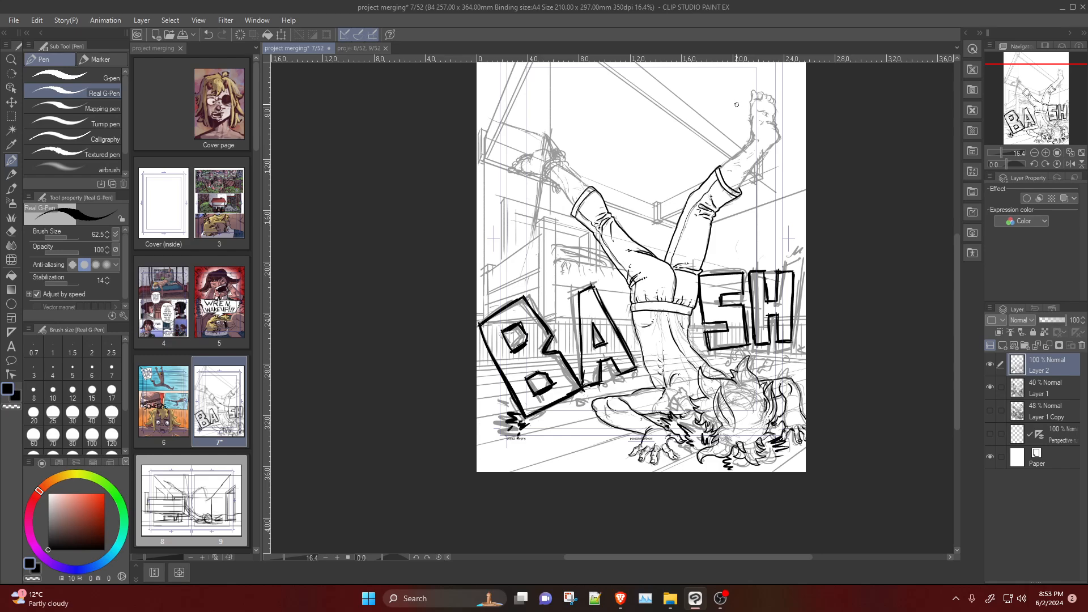
pyautogui.scroll(1, 737, 102)
pyautogui.scroll(-2, 765, 83)
pyautogui.scroll(8, 574, 198)
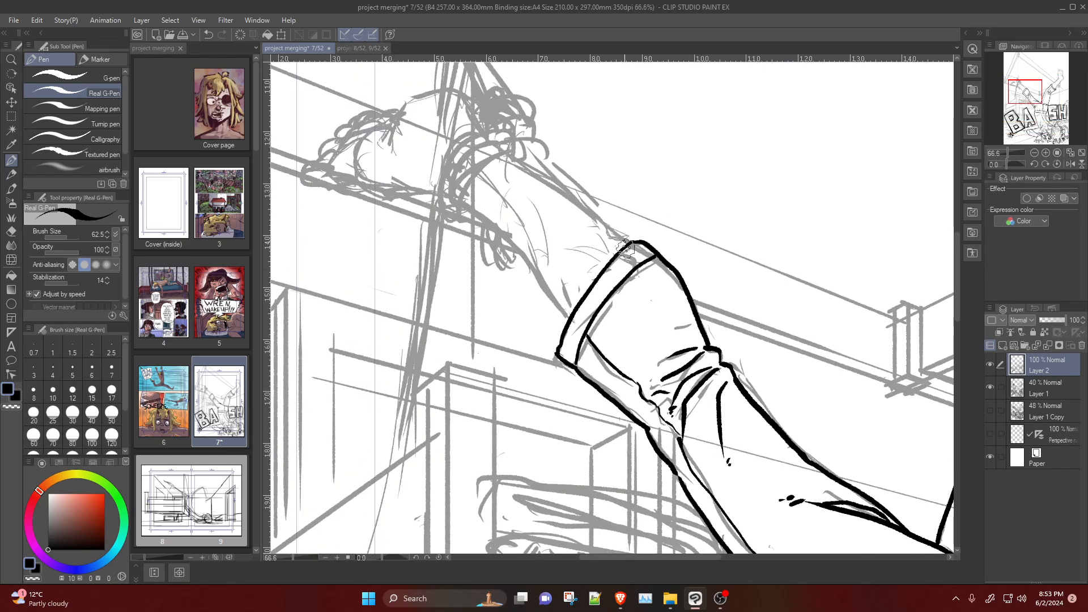
# Step: Ink both edges of the left bare lower leg from the trouser cuff to the ankle, with short crease marks near the cuff
pyautogui.moveTo(629, 244); pyautogui.dragTo(506, 154)
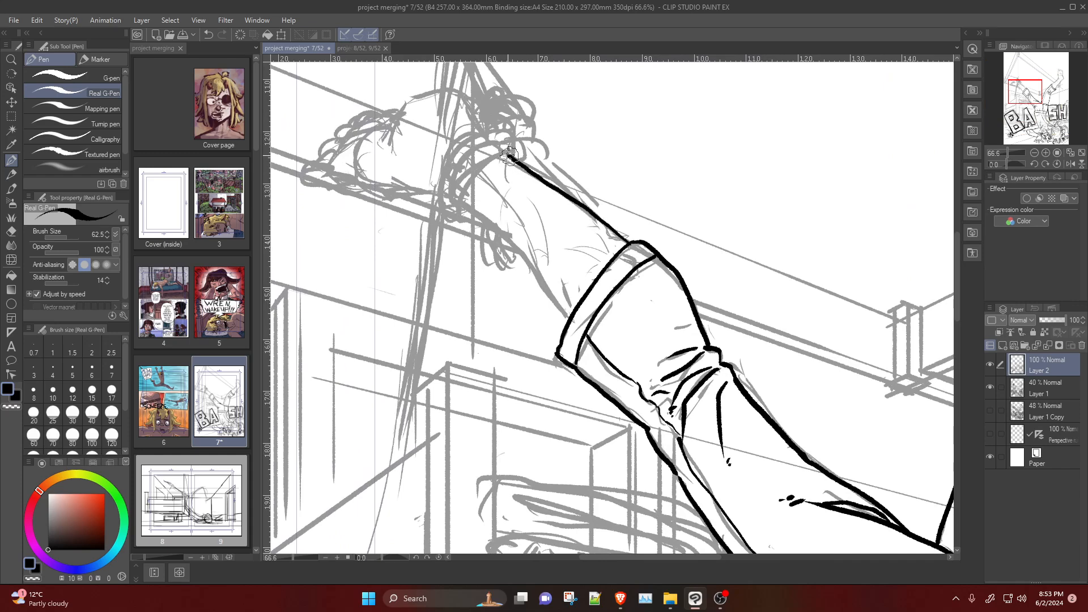
pyautogui.moveTo(571, 315); pyautogui.dragTo(466, 205)
pyautogui.moveTo(579, 234); pyautogui.dragTo(552, 218)
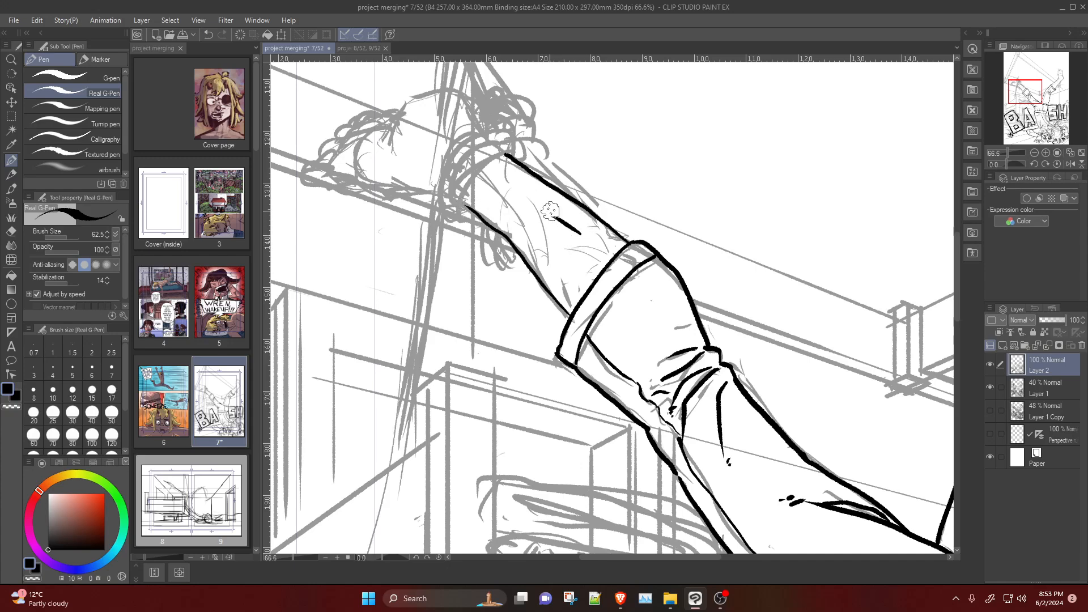
pyautogui.click(549, 210)
pyautogui.hotkey('ctrl', 'z')
pyautogui.moveTo(580, 289)
pyautogui.mouseDown()
pyautogui.moveTo(552, 257)
pyautogui.moveTo(576, 229)
pyautogui.mouseUp()
pyautogui.click(549, 259)
pyautogui.moveTo(604, 253); pyautogui.dragTo(582, 239)
pyautogui.hotkey('ctrl', 'z')
pyautogui.click(575, 234)
pyautogui.moveTo(575, 293); pyautogui.dragTo(555, 265)
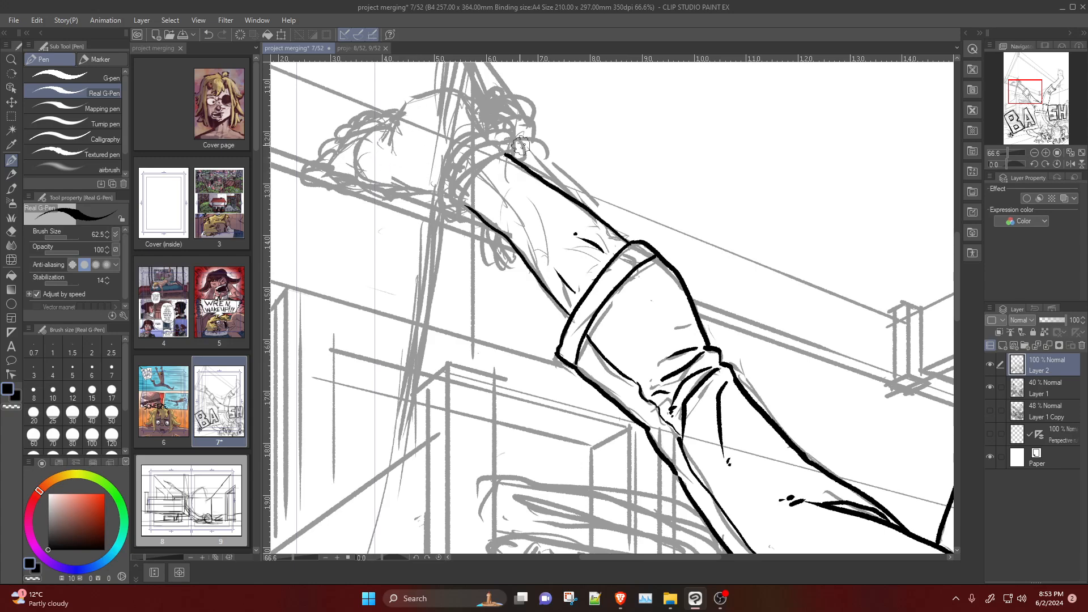
# Step: Ink a thick curved band around the left ankle and fill it with short texture strokes
pyautogui.moveTo(505, 152)
pyautogui.mouseDown()
pyautogui.moveTo(465, 180)
pyautogui.moveTo(455, 220)
pyautogui.mouseUp()
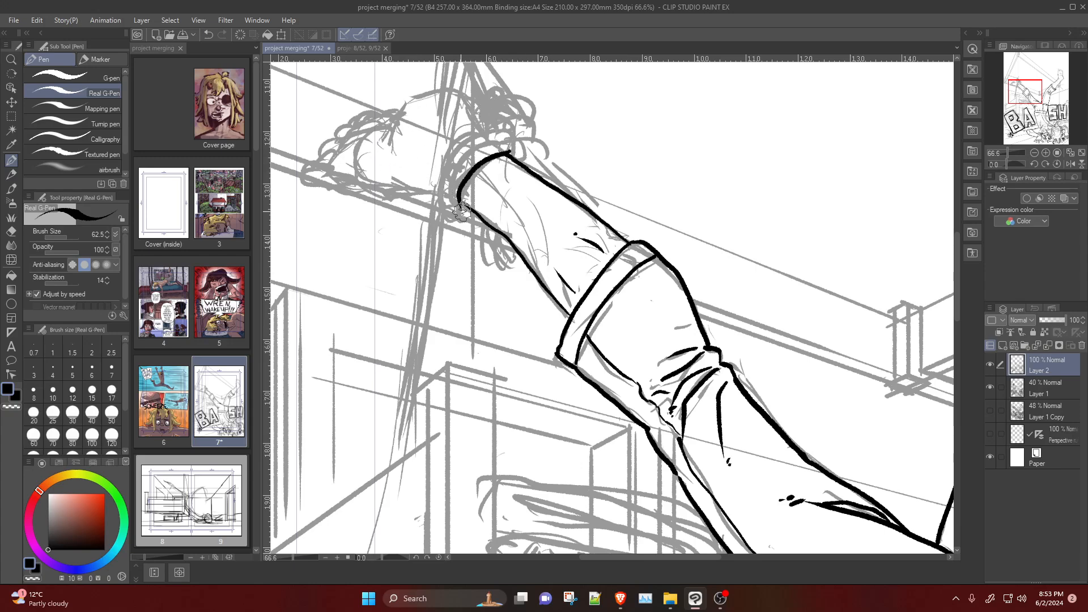
pyautogui.hotkey('ctrl', 'z')
pyautogui.moveTo(505, 155)
pyautogui.mouseDown()
pyautogui.moveTo(467, 175)
pyautogui.moveTo(469, 210)
pyautogui.moveTo(458, 213)
pyautogui.moveTo(439, 187)
pyautogui.moveTo(446, 165)
pyautogui.moveTo(502, 136)
pyautogui.moveTo(521, 153)
pyautogui.moveTo(460, 168)
pyautogui.moveTo(453, 206)
pyautogui.moveTo(463, 153)
pyautogui.moveTo(494, 148)
pyautogui.moveTo(502, 138)
pyautogui.moveTo(492, 135)
pyautogui.moveTo(516, 152)
pyautogui.moveTo(476, 141)
pyautogui.moveTo(487, 139)
pyautogui.moveTo(459, 157)
pyautogui.mouseUp()
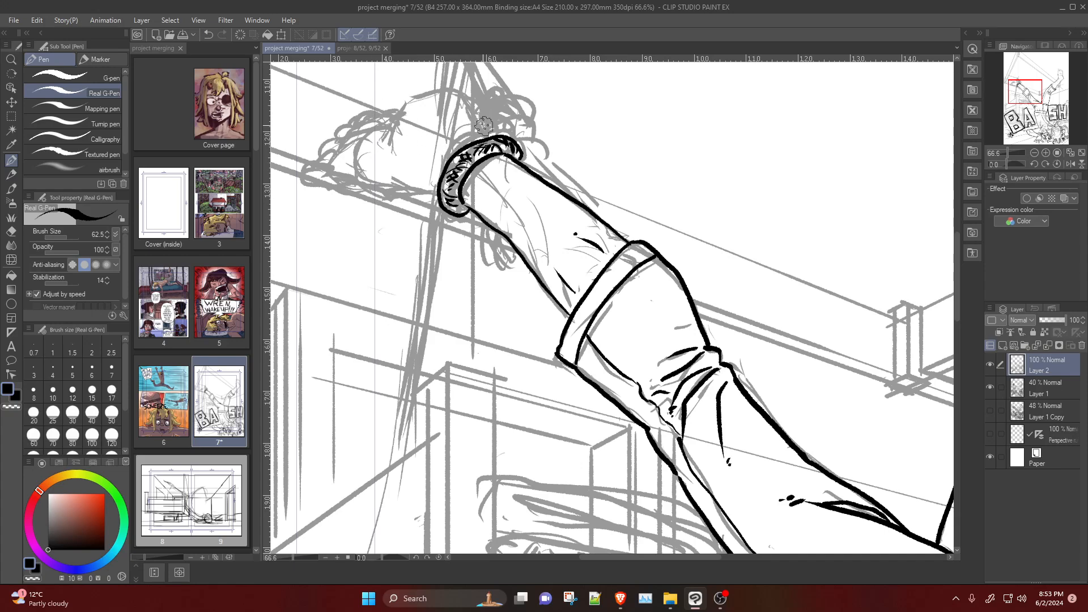
# Step: Ink the left foot's heel, sole and upper outline, along with all its toes
pyautogui.moveTo(485, 138)
pyautogui.mouseDown()
pyautogui.moveTo(457, 95)
pyautogui.moveTo(433, 95)
pyautogui.moveTo(409, 106)
pyautogui.moveTo(392, 145)
pyautogui.mouseUp()
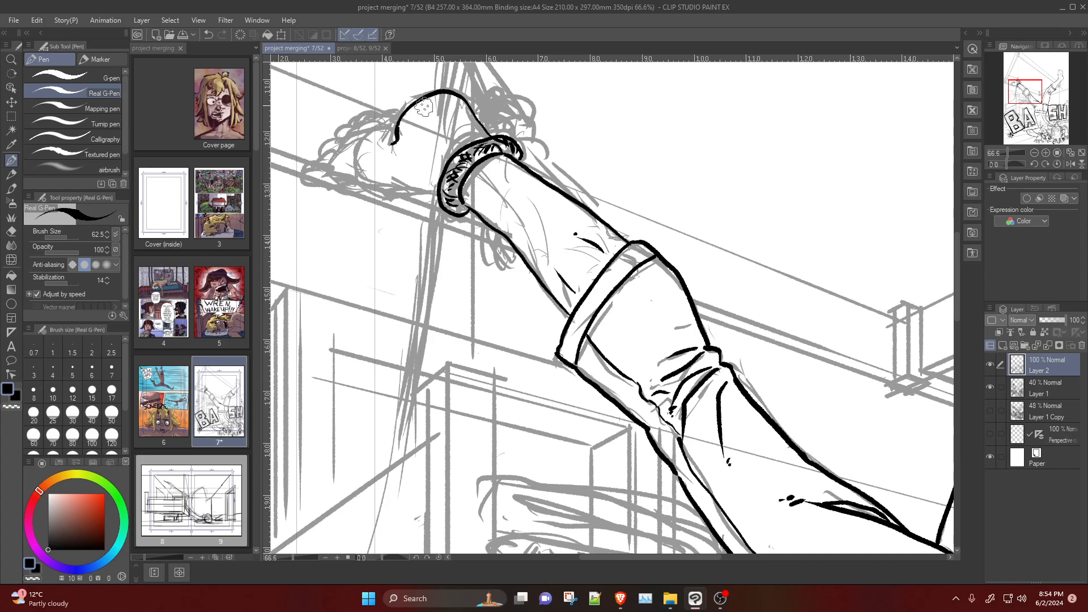
pyautogui.moveTo(400, 112)
pyautogui.mouseDown()
pyautogui.moveTo(369, 118)
pyautogui.moveTo(355, 145)
pyautogui.moveTo(368, 132)
pyautogui.moveTo(356, 127)
pyautogui.moveTo(336, 152)
pyautogui.moveTo(340, 176)
pyautogui.mouseUp()
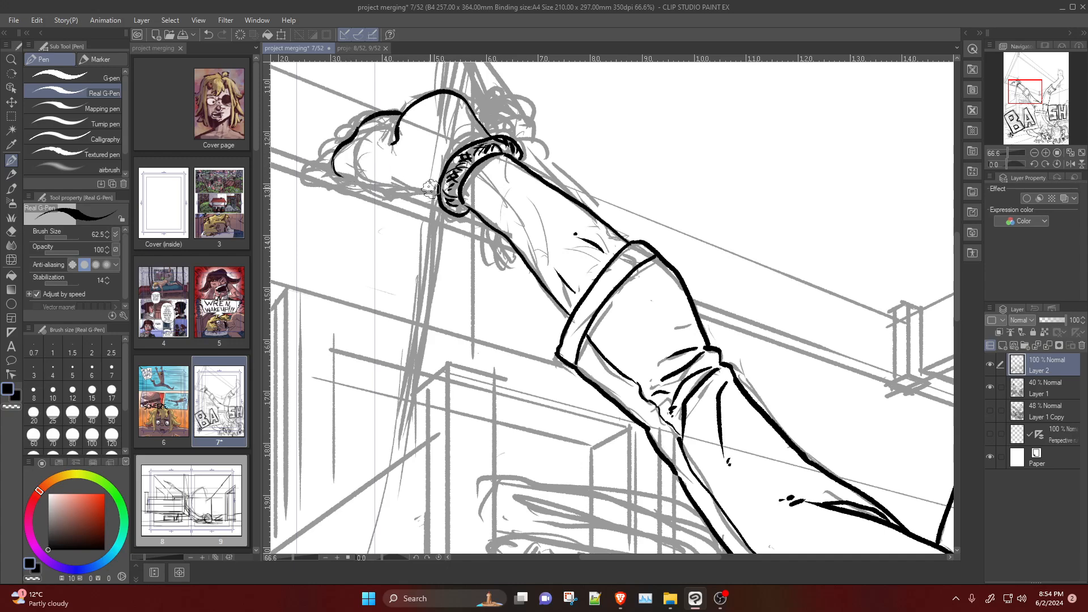
pyautogui.moveTo(440, 193)
pyautogui.mouseDown()
pyautogui.moveTo(307, 177)
pyautogui.moveTo(306, 158)
pyautogui.moveTo(306, 181)
pyautogui.mouseUp()
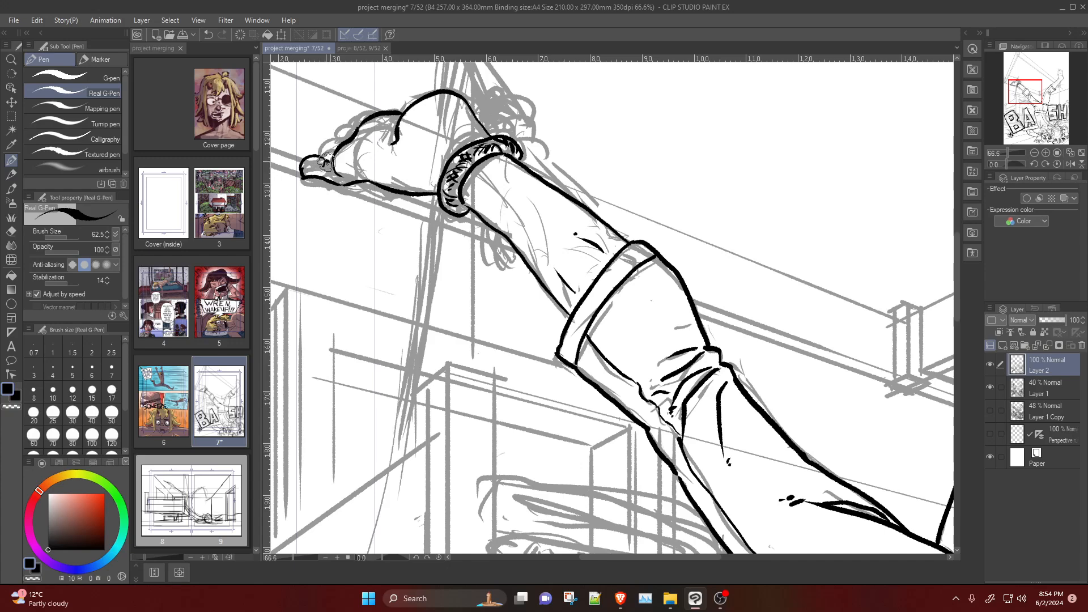
pyautogui.moveTo(312, 153); pyautogui.dragTo(360, 122)
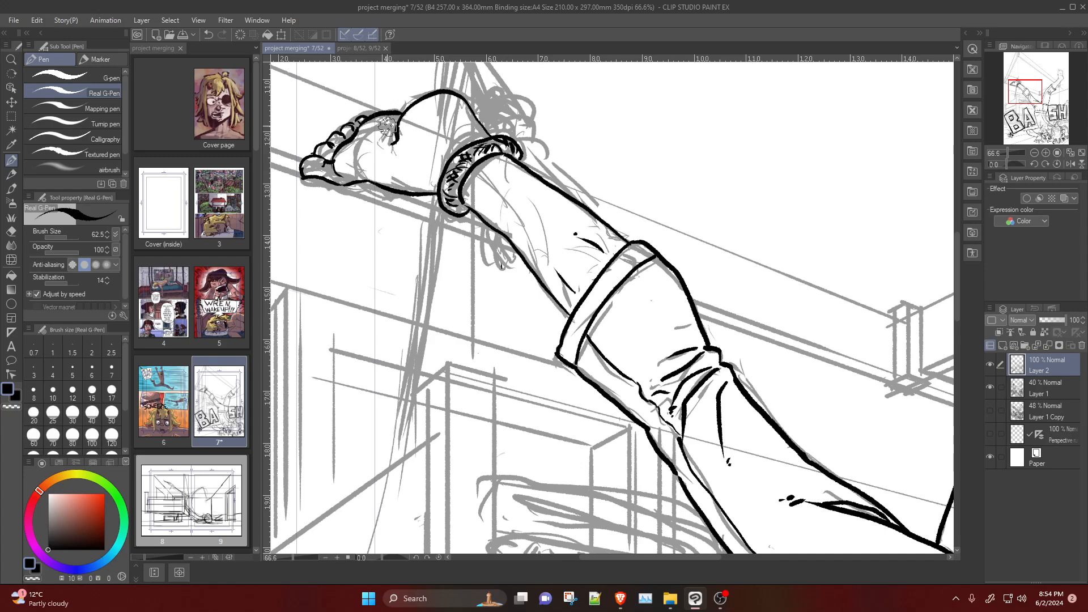
# Step: Ink short crease marks on the sole of the left foot near the toes
pyautogui.moveTo(391, 123); pyautogui.dragTo(379, 149)
pyautogui.scroll(-6, 567, 199)
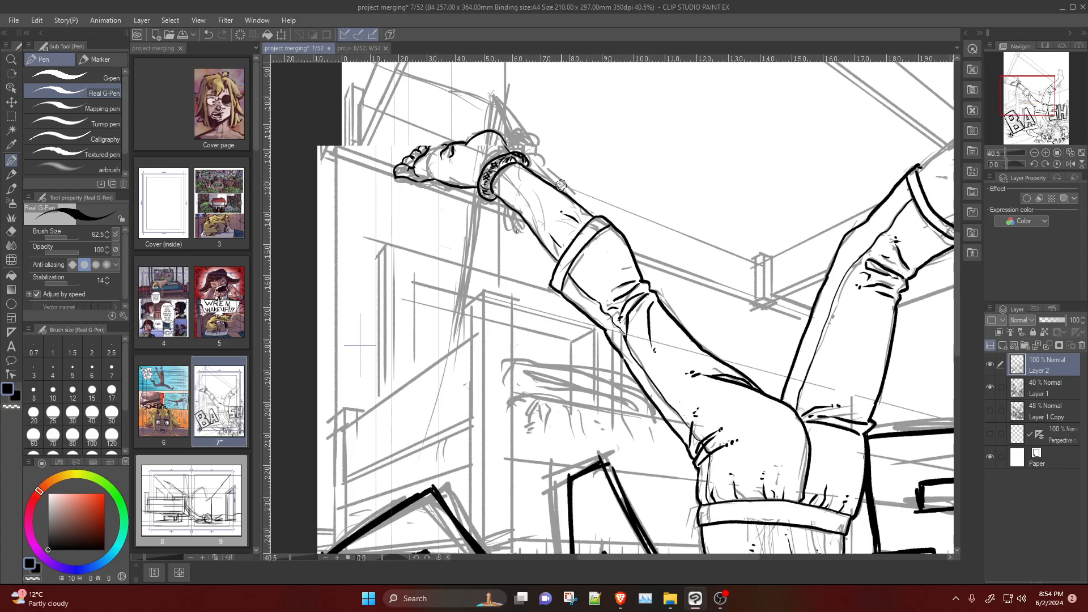
pyautogui.scroll(5, 575, 187)
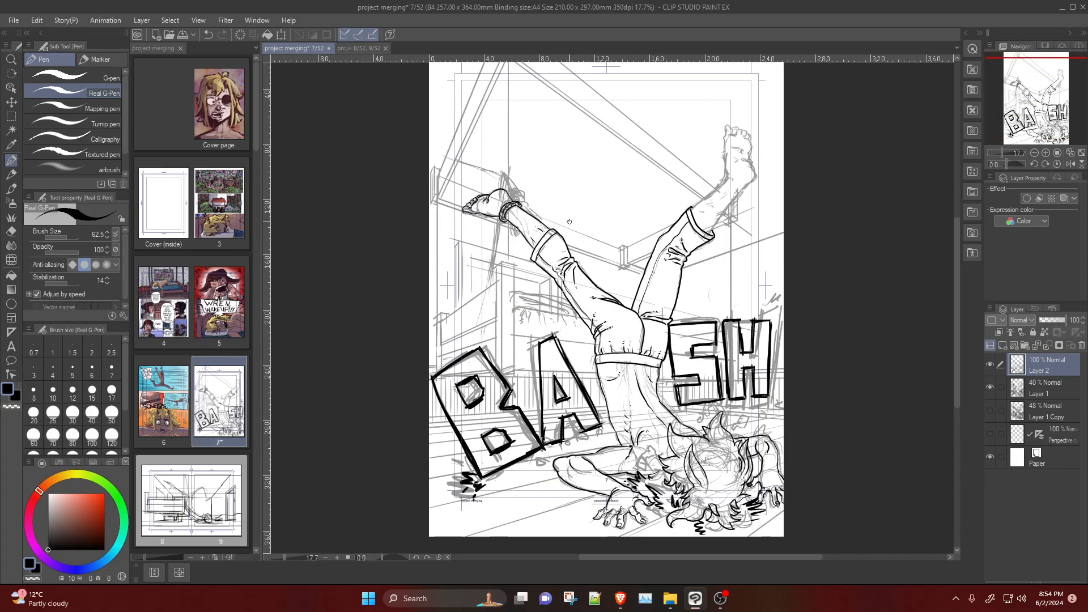
pyautogui.scroll(2, 477, 182)
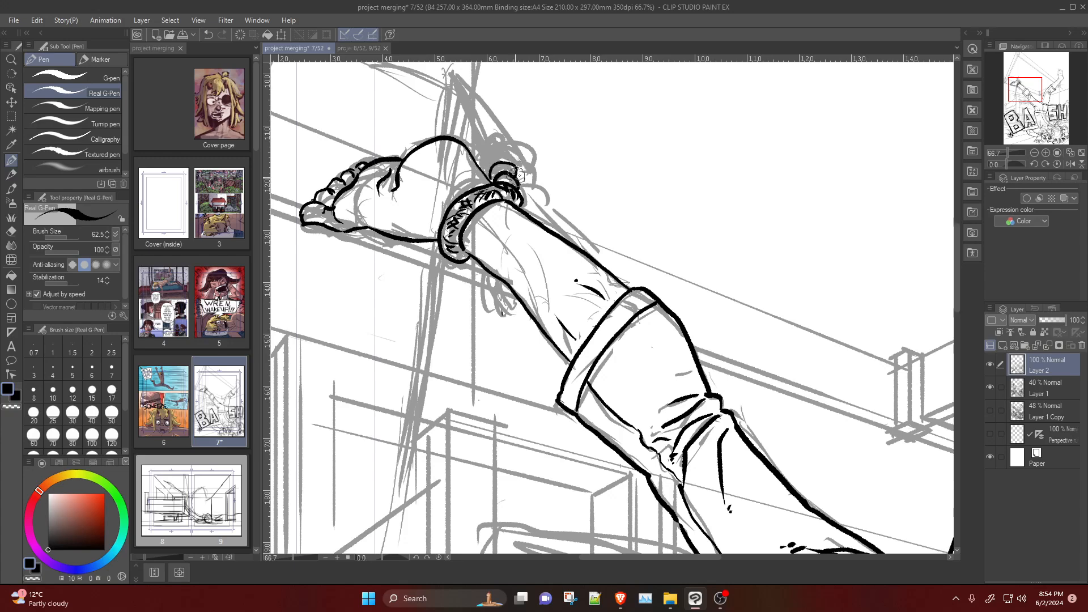
# Step: Ink a ringed rope coil above the left ankle band and a short frayed rope end hanging below it
pyautogui.moveTo(491, 177)
pyautogui.mouseDown()
pyautogui.moveTo(513, 167)
pyautogui.moveTo(485, 170)
pyautogui.moveTo(495, 153)
pyautogui.moveTo(510, 160)
pyautogui.moveTo(481, 163)
pyautogui.moveTo(507, 159)
pyautogui.mouseUp()
pyautogui.moveTo(522, 210); pyautogui.dragTo(508, 192)
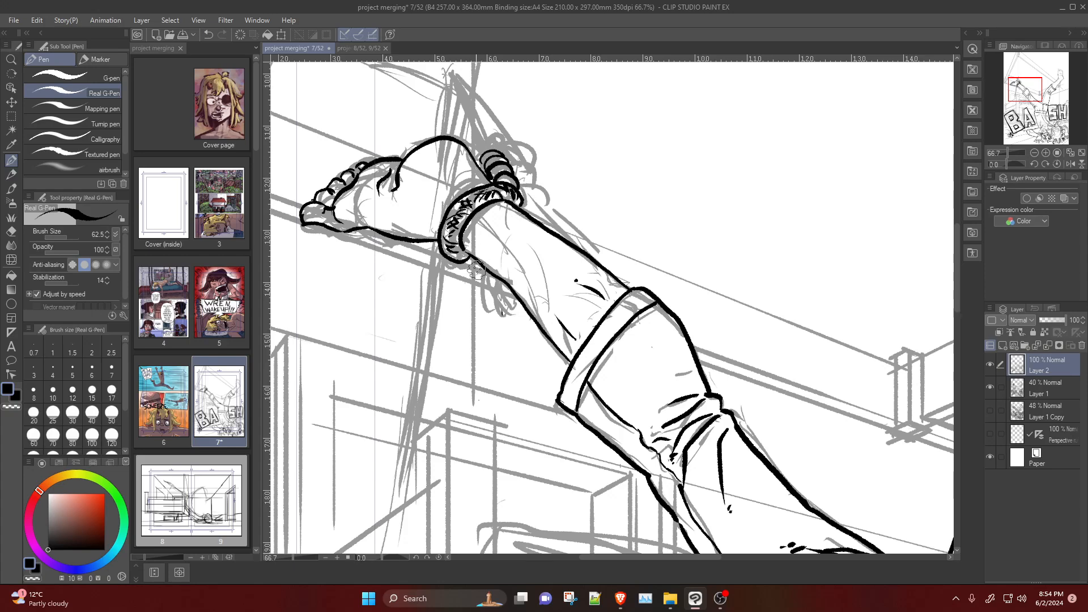
pyautogui.moveTo(481, 270)
pyautogui.mouseDown()
pyautogui.moveTo(491, 307)
pyautogui.moveTo(497, 278)
pyautogui.moveTo(505, 309)
pyautogui.moveTo(490, 322)
pyautogui.moveTo(501, 301)
pyautogui.moveTo(490, 277)
pyautogui.moveTo(495, 309)
pyautogui.moveTo(492, 282)
pyautogui.mouseUp()
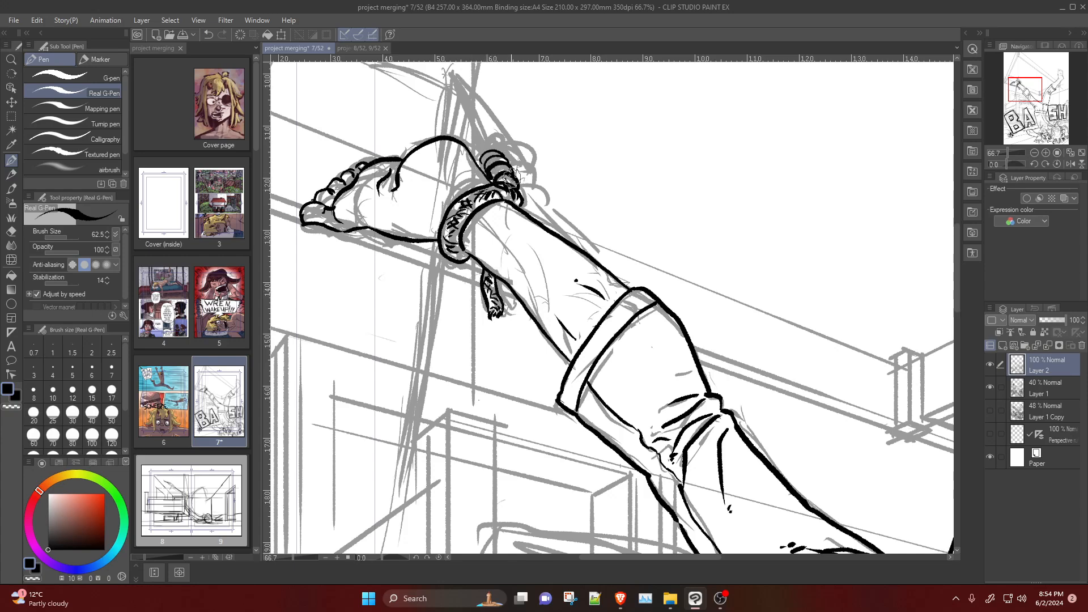
# Step: Ink a tapering rope strand rising from the coil at the left ankle and fill it with texture strokes
pyautogui.moveTo(454, 84); pyautogui.dragTo(475, 154)
pyautogui.moveTo(454, 79); pyautogui.dragTo(477, 140)
pyautogui.hotkey('ctrl', 'z')
pyautogui.moveTo(449, 73); pyautogui.dragTo(479, 153)
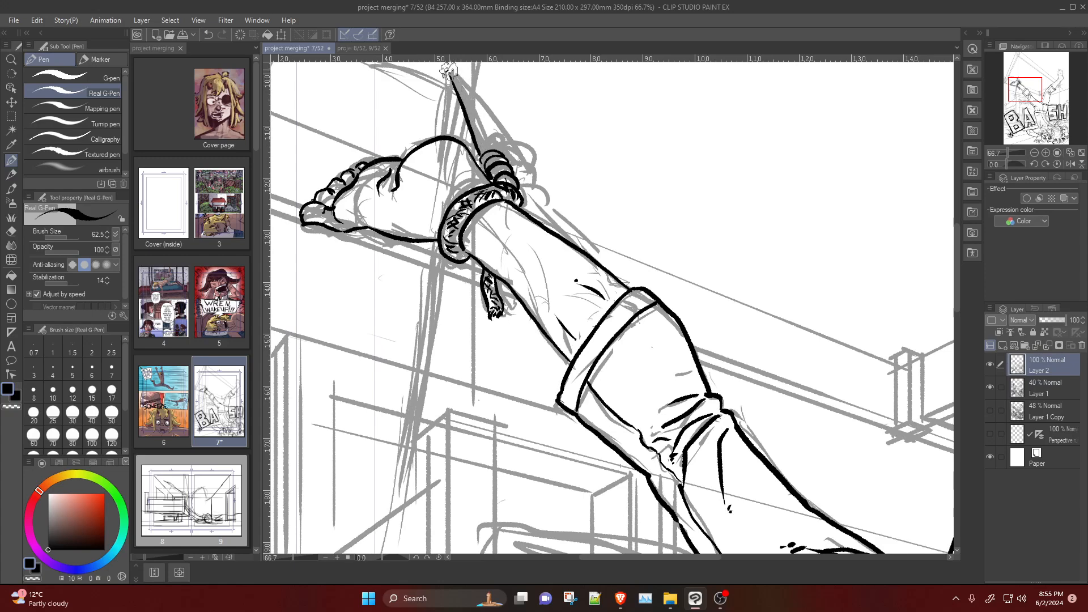
pyautogui.moveTo(449, 72); pyautogui.dragTo(492, 138)
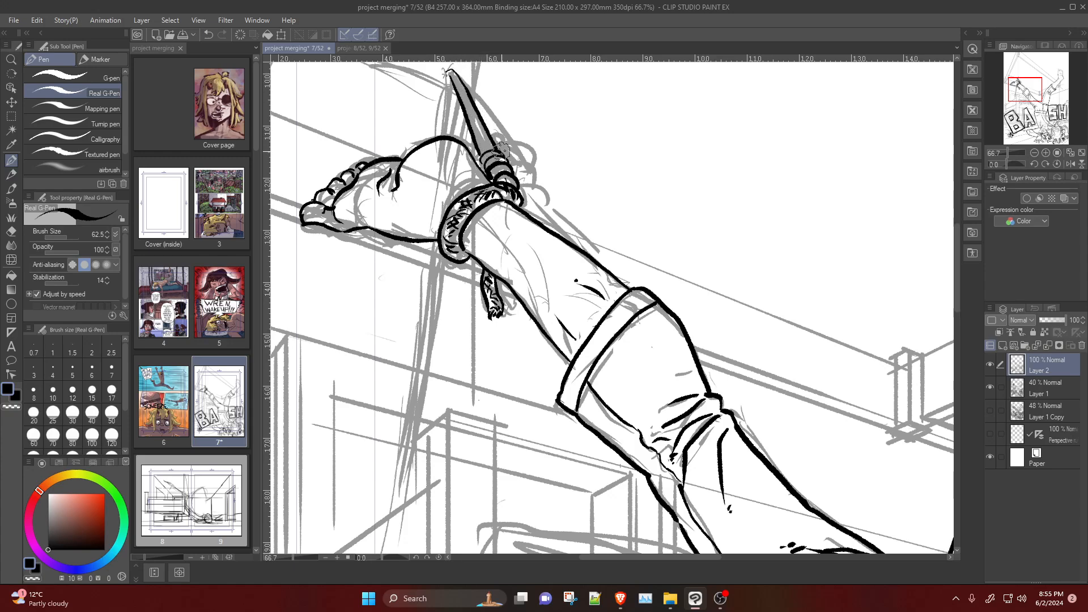
pyautogui.moveTo(484, 165)
pyautogui.mouseDown()
pyautogui.moveTo(480, 139)
pyautogui.moveTo(487, 145)
pyautogui.moveTo(462, 89)
pyautogui.mouseUp()
pyautogui.click(459, 86)
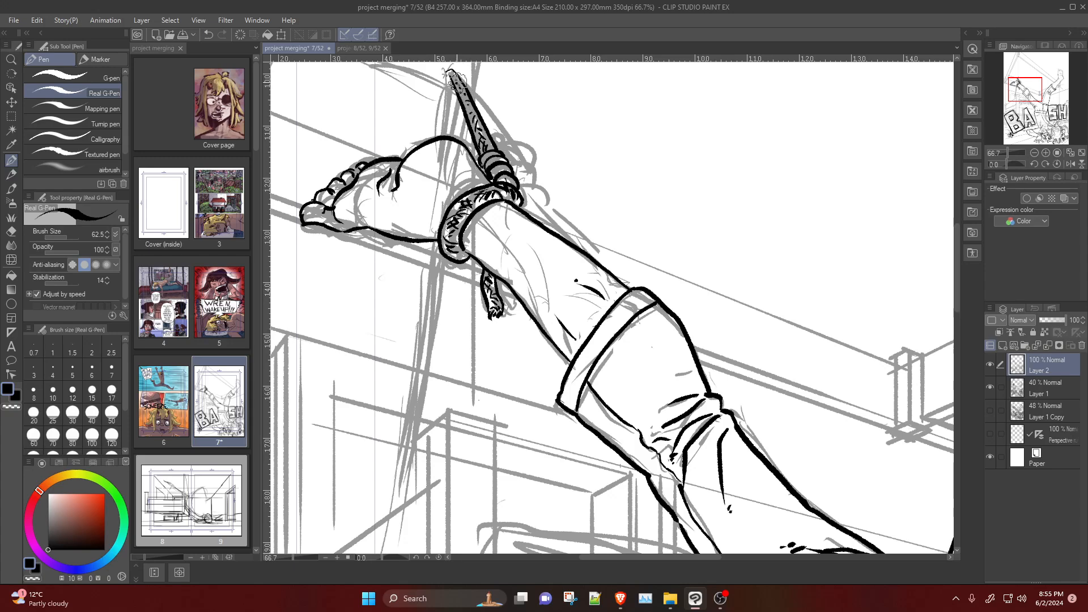
pyautogui.click(455, 80)
pyautogui.moveTo(492, 140); pyautogui.dragTo(501, 168)
# Step: Erase the rising rope strand and the coil above the left ankle band
pyautogui.scroll(-5, 558, 279)
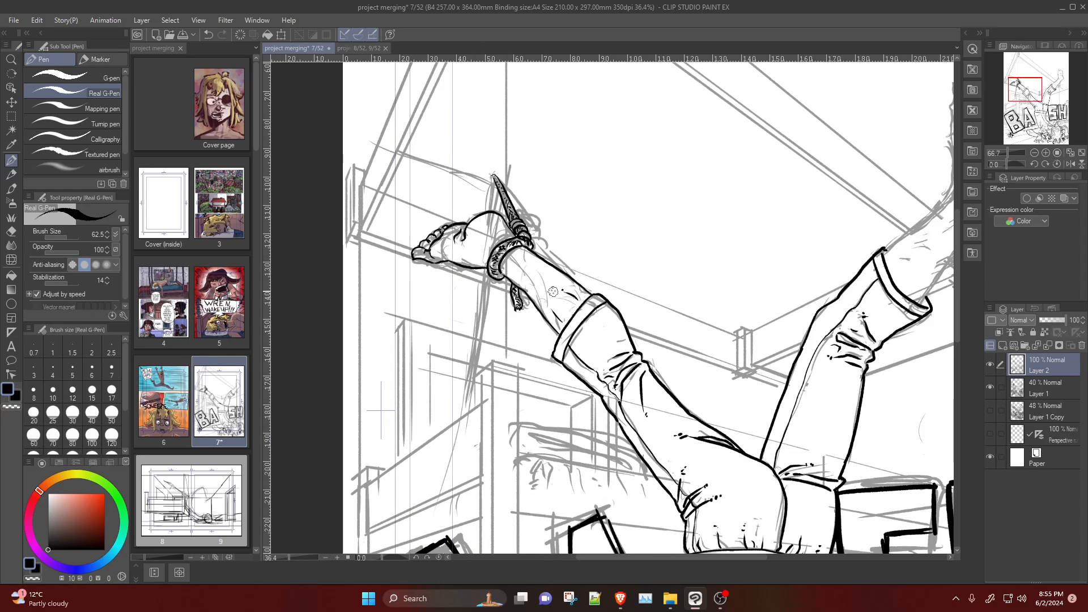
pyautogui.scroll(3, 556, 306)
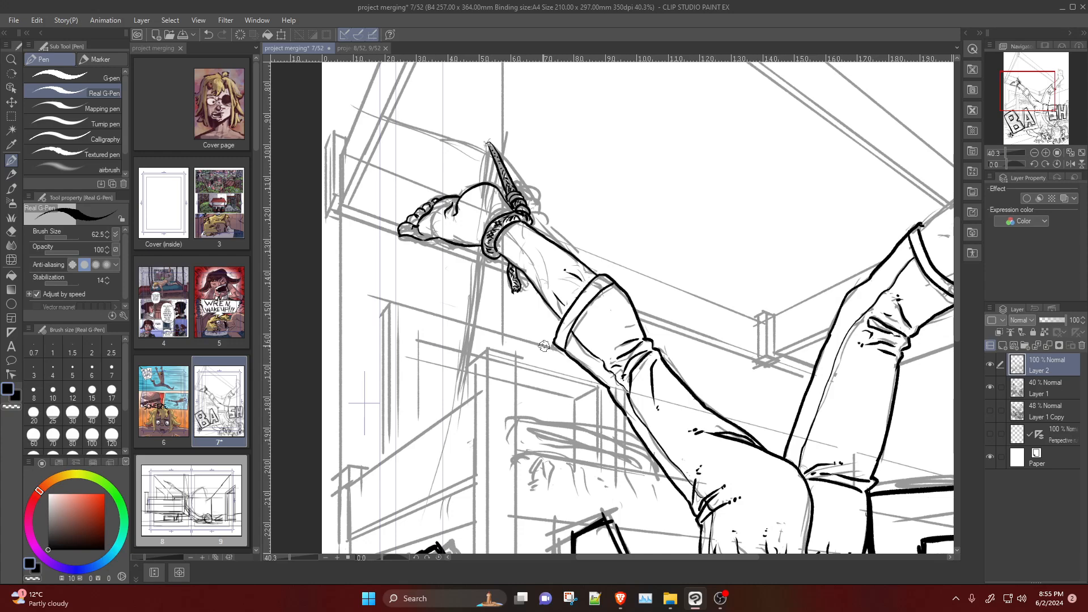
pyautogui.scroll(-4, 510, 288)
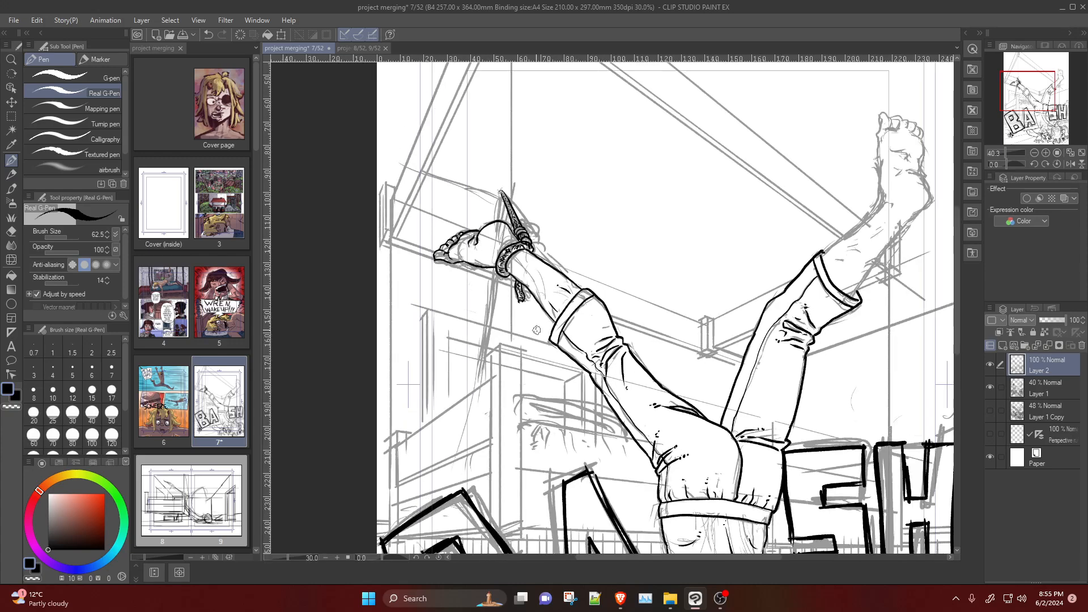
pyautogui.scroll(6, 484, 244)
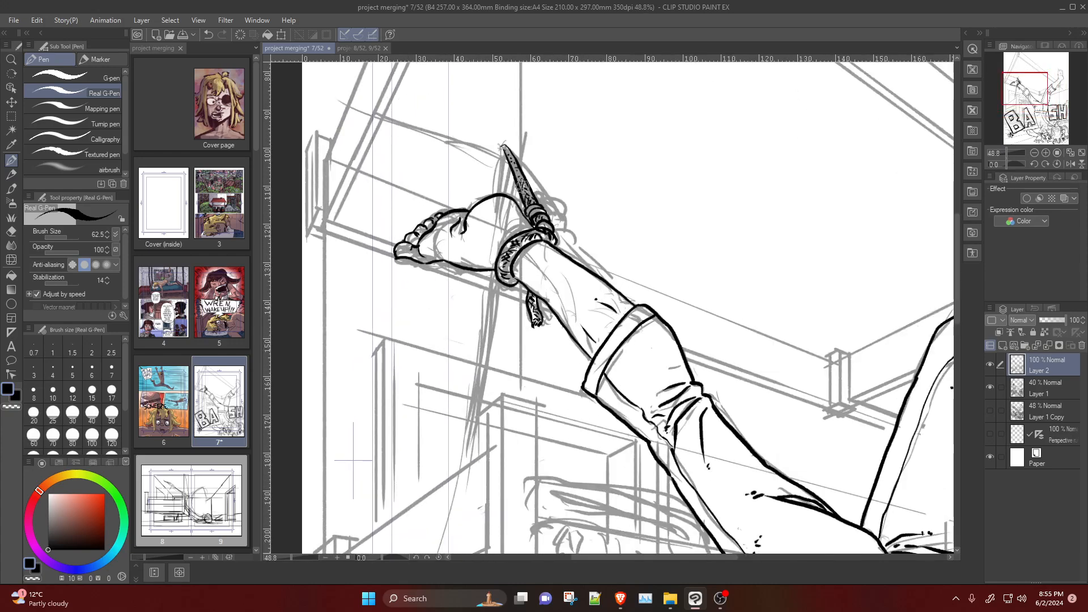
pyautogui.press('e')
pyautogui.moveTo(517, 179)
pyautogui.mouseDown()
pyautogui.moveTo(540, 220)
pyautogui.moveTo(562, 228)
pyautogui.mouseUp()
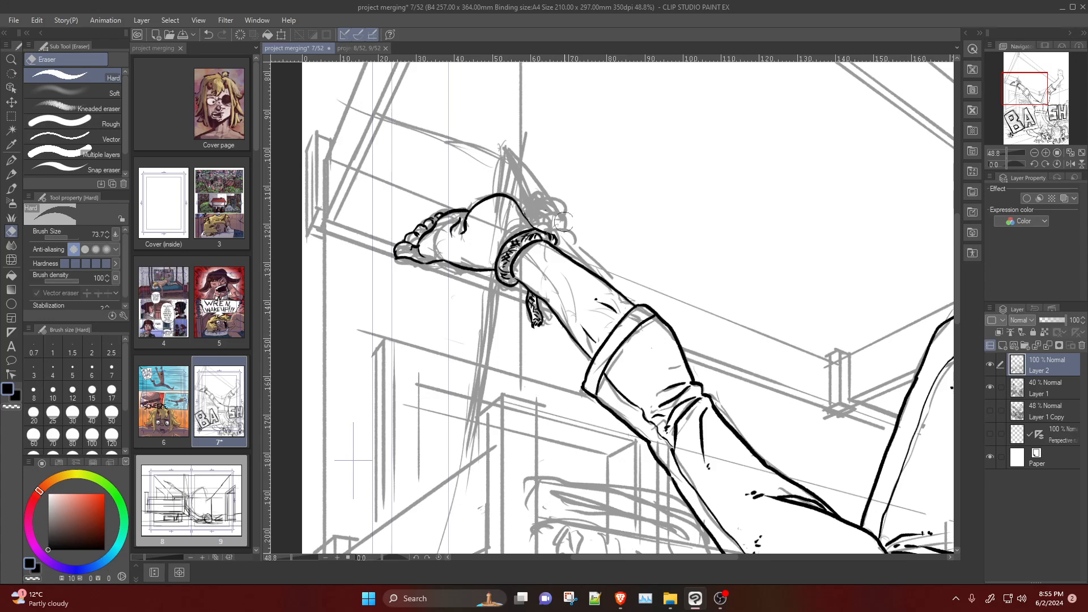
# Step: Try short rope strokes around the left ankle band and undo them
pyautogui.press('p')
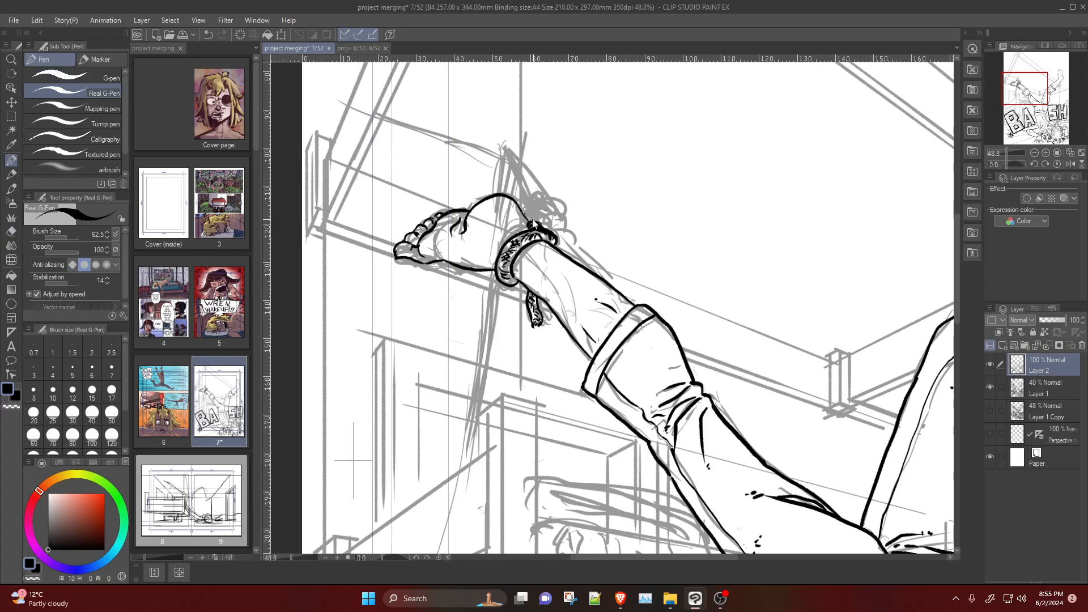
pyautogui.hotkey('ctrl', 'z')
pyautogui.moveTo(488, 286)
pyautogui.mouseDown()
pyautogui.moveTo(481, 385)
pyautogui.moveTo(487, 299)
pyautogui.moveTo(487, 317)
pyautogui.mouseUp()
pyautogui.hotkey('ctrl', 'z')
pyautogui.hotkey('ctrl', 'z')
pyautogui.scroll(-3, 510, 139)
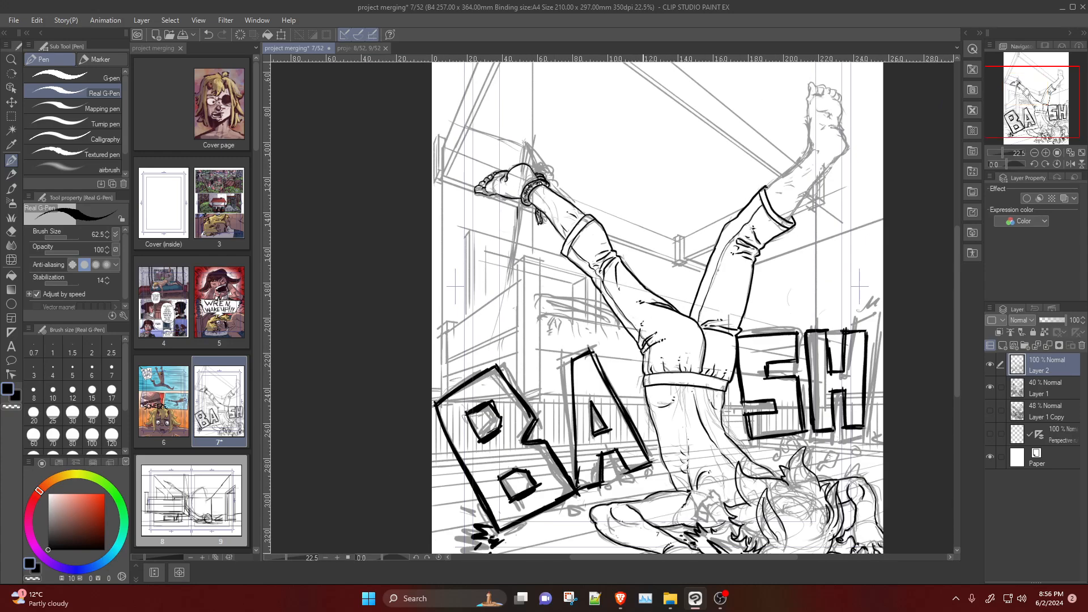
pyautogui.scroll(1, 635, 357)
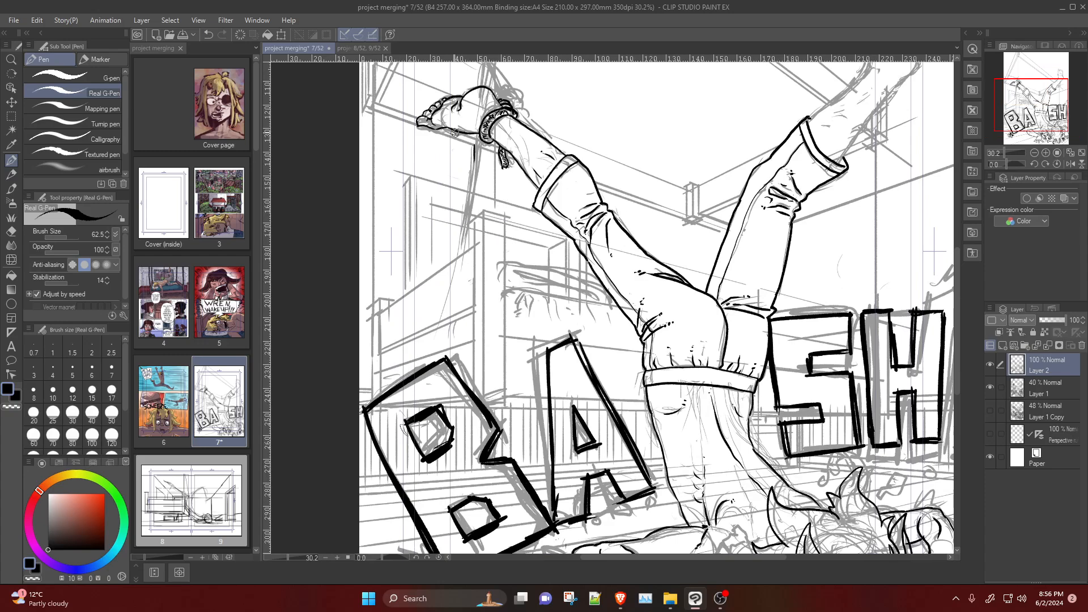
pyautogui.scroll(1, 547, 180)
pyautogui.press('e')
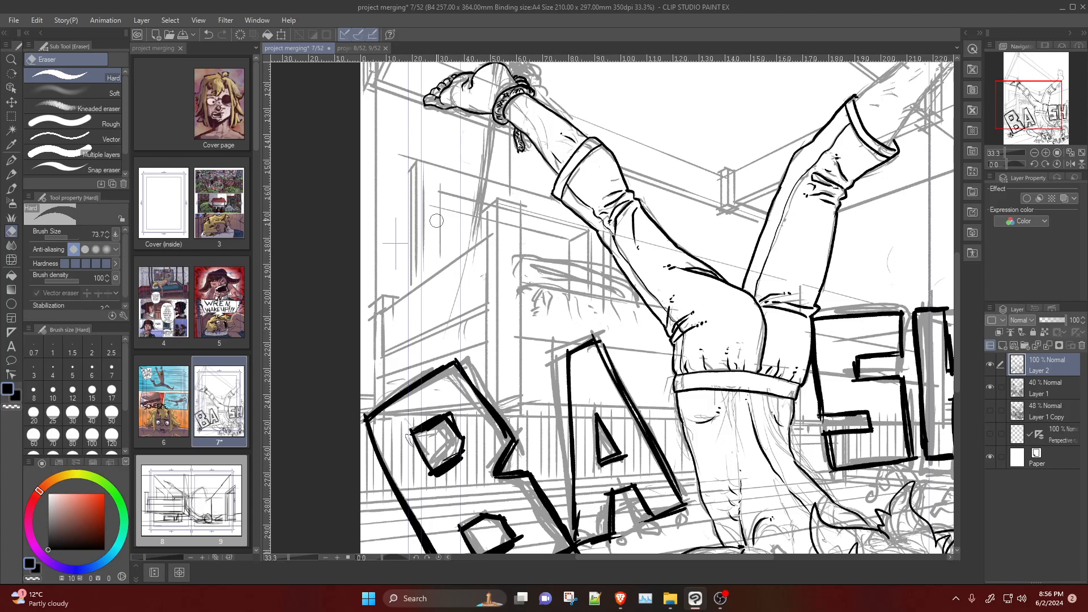
pyautogui.press('p')
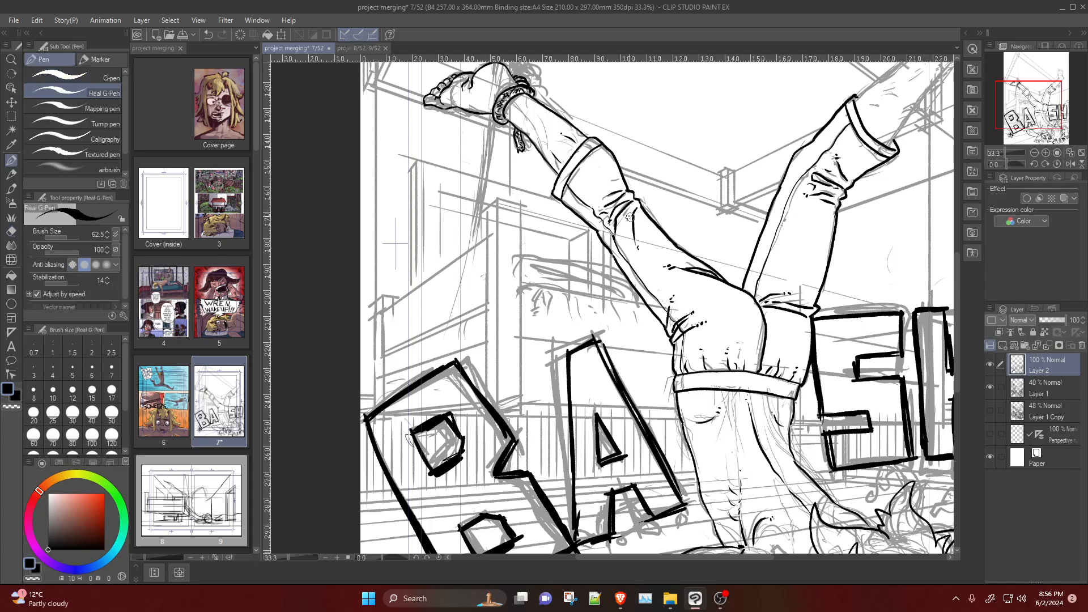
# Step: Ink both edges of the right bare lower leg from the trouser cuff to the ankle, including the rounded heel
pyautogui.scroll(-3, 649, 212)
pyautogui.scroll(6, 832, 202)
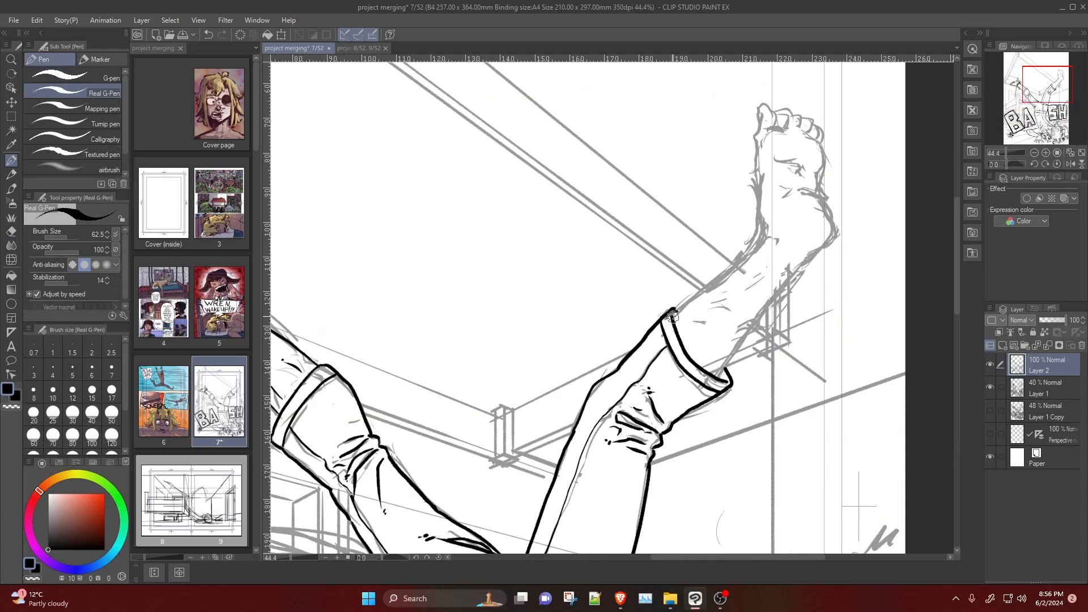
pyautogui.moveTo(672, 315); pyautogui.dragTo(763, 236)
pyautogui.hotkey('ctrl', 'z')
pyautogui.moveTo(710, 285)
pyautogui.mouseDown()
pyautogui.moveTo(764, 228)
pyautogui.moveTo(806, 260)
pyautogui.moveTo(829, 248)
pyautogui.moveTo(822, 200)
pyautogui.moveTo(826, 239)
pyautogui.mouseUp()
pyautogui.hotkey('ctrl', 'z')
pyautogui.hotkey('ctrl', 'z')
pyautogui.hotkey('ctrl', 'z')
pyautogui.moveTo(818, 196)
pyautogui.mouseDown()
pyautogui.moveTo(834, 238)
pyautogui.moveTo(727, 366)
pyautogui.mouseUp()
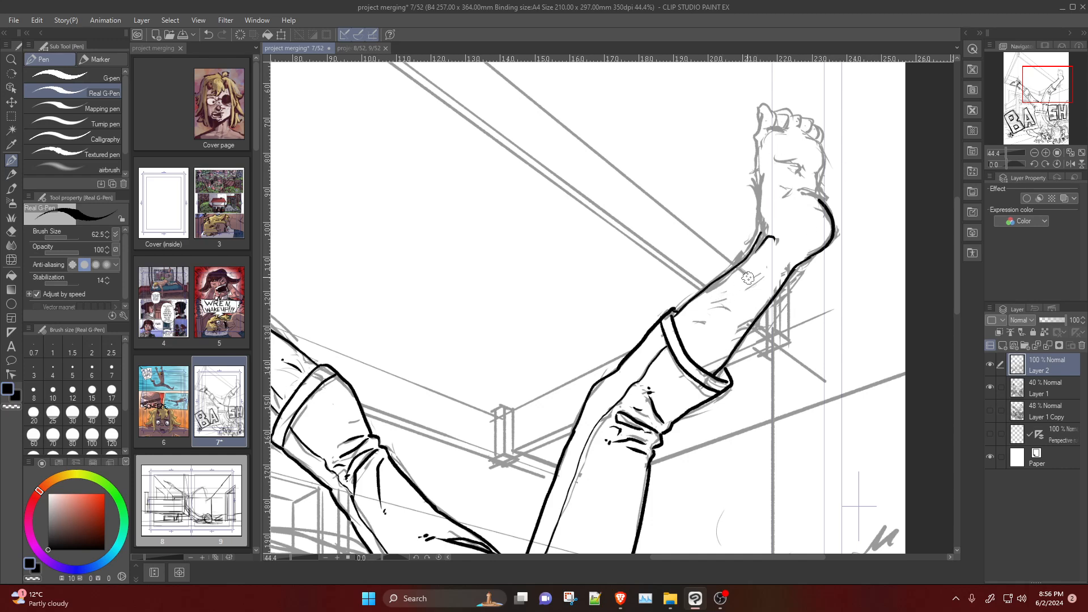
# Step: Ink the right foot's side outlines and all its toes, with crease marks on the sole and under the toes
pyautogui.moveTo(760, 230); pyautogui.dragTo(757, 185)
pyautogui.hotkey('ctrl', 'z')
pyautogui.moveTo(761, 232)
pyautogui.mouseDown()
pyautogui.moveTo(759, 110)
pyautogui.moveTo(770, 107)
pyautogui.moveTo(771, 122)
pyautogui.moveTo(799, 120)
pyautogui.mouseUp()
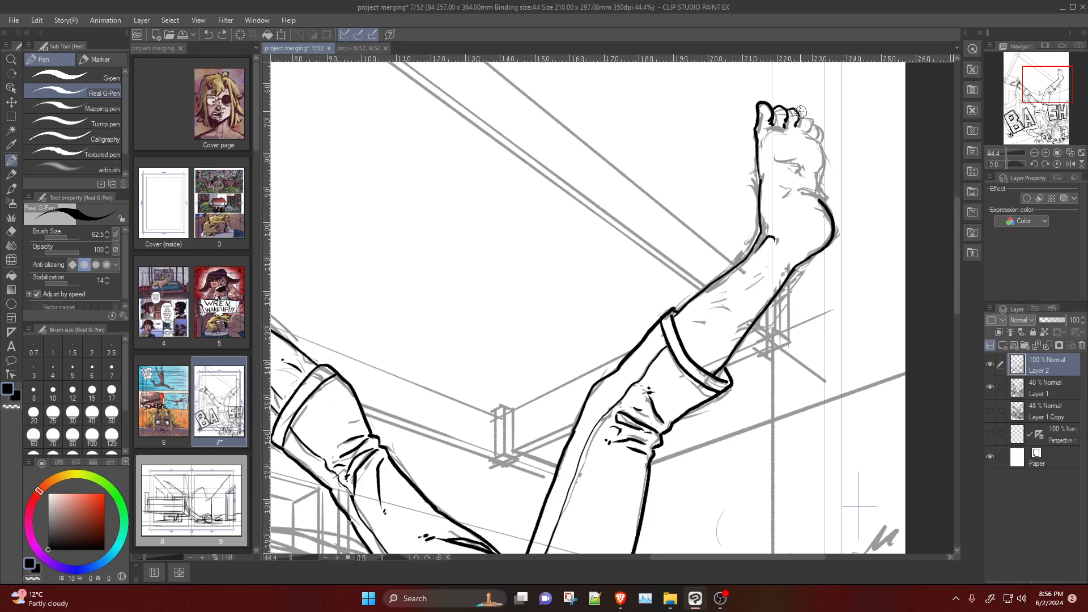
pyautogui.moveTo(799, 126)
pyautogui.mouseDown()
pyautogui.moveTo(822, 199)
pyautogui.moveTo(780, 159)
pyautogui.moveTo(805, 165)
pyautogui.moveTo(820, 202)
pyautogui.moveTo(800, 192)
pyautogui.mouseUp()
pyautogui.hotkey('ctrl', 'z')
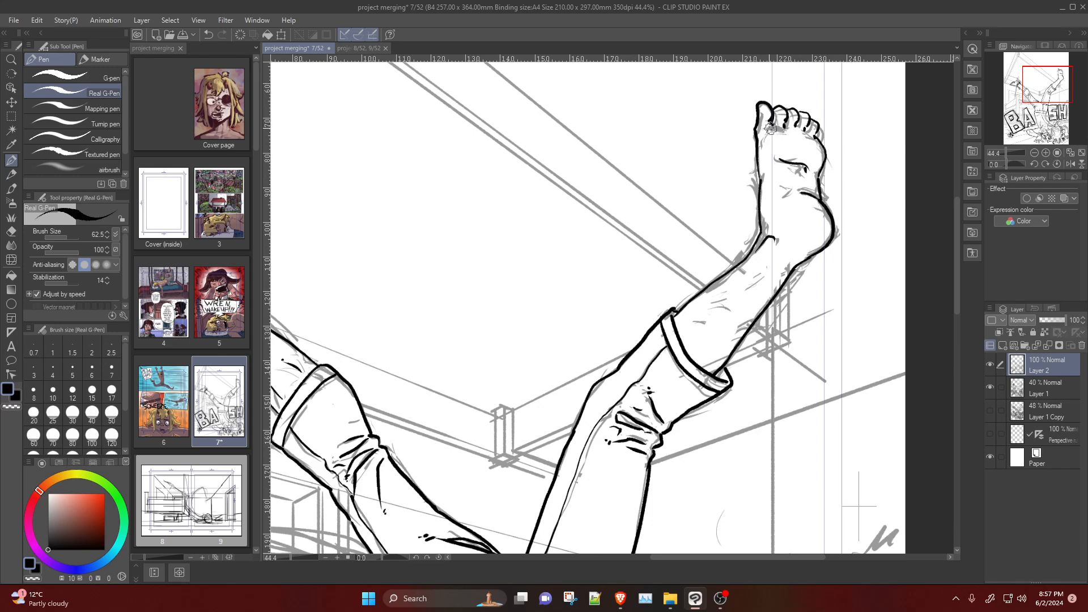
pyautogui.moveTo(771, 128); pyautogui.dragTo(813, 140)
# Step: Examine the whole inked page, then the figure's torso, arms and hair beside the BASH lettering
pyautogui.scroll(-6, 692, 230)
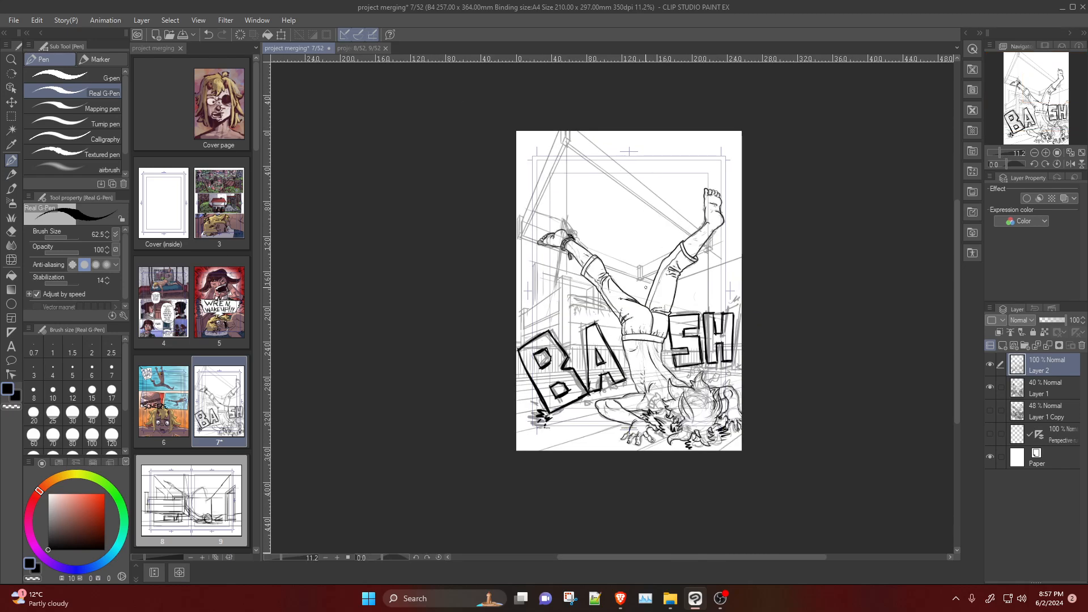
pyautogui.scroll(1, 648, 291)
pyautogui.scroll(4, 666, 401)
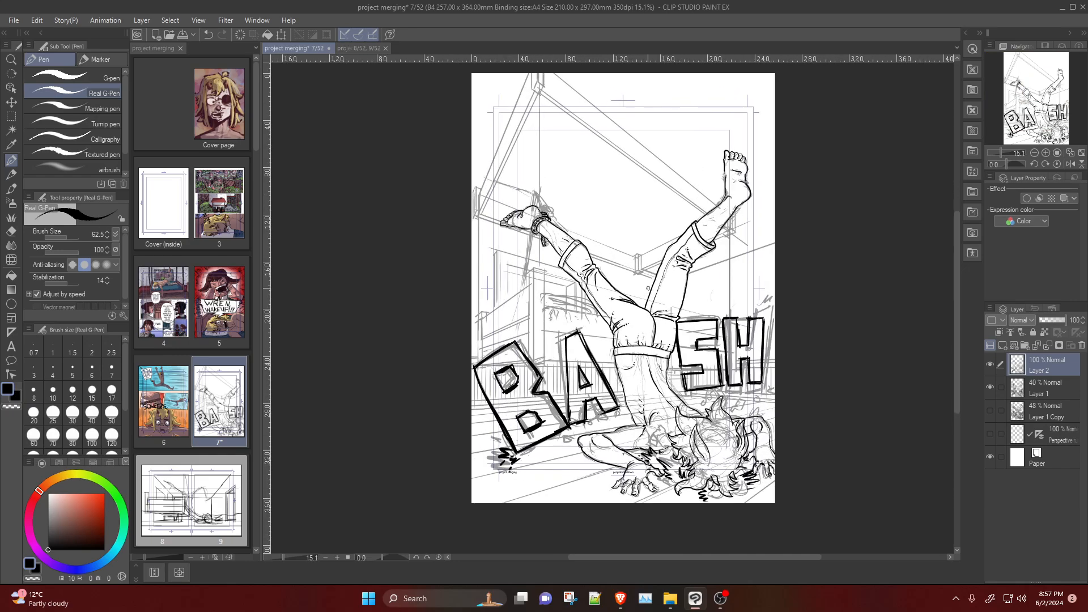
pyautogui.scroll(4, 654, 469)
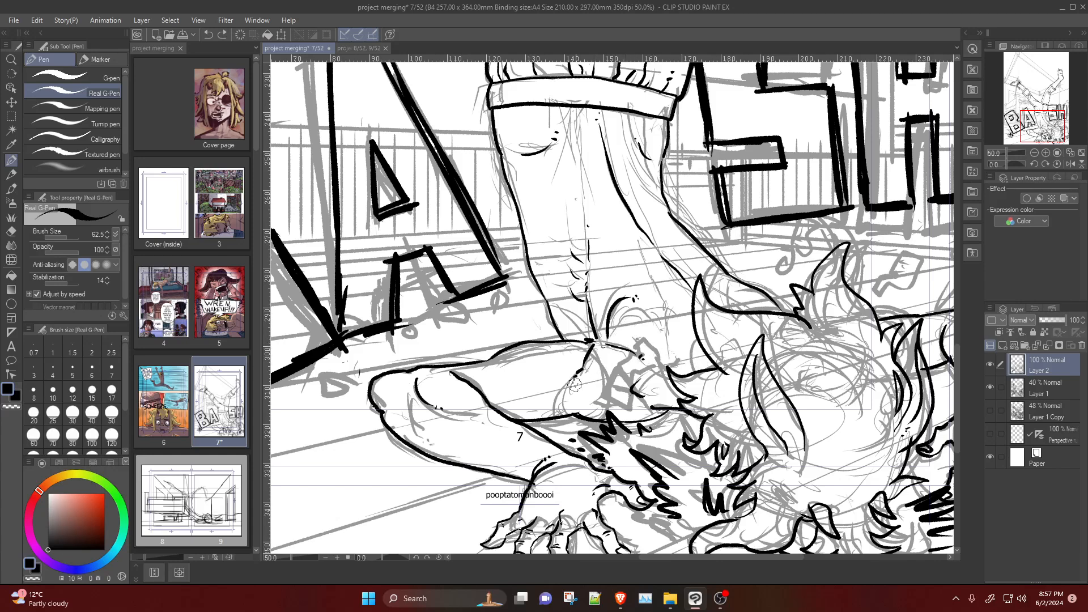
pyautogui.moveTo(577, 413); pyautogui.dragTo(571, 411)
pyautogui.hotkey('ctrl', 'z')
pyautogui.scroll(-6, 710, 327)
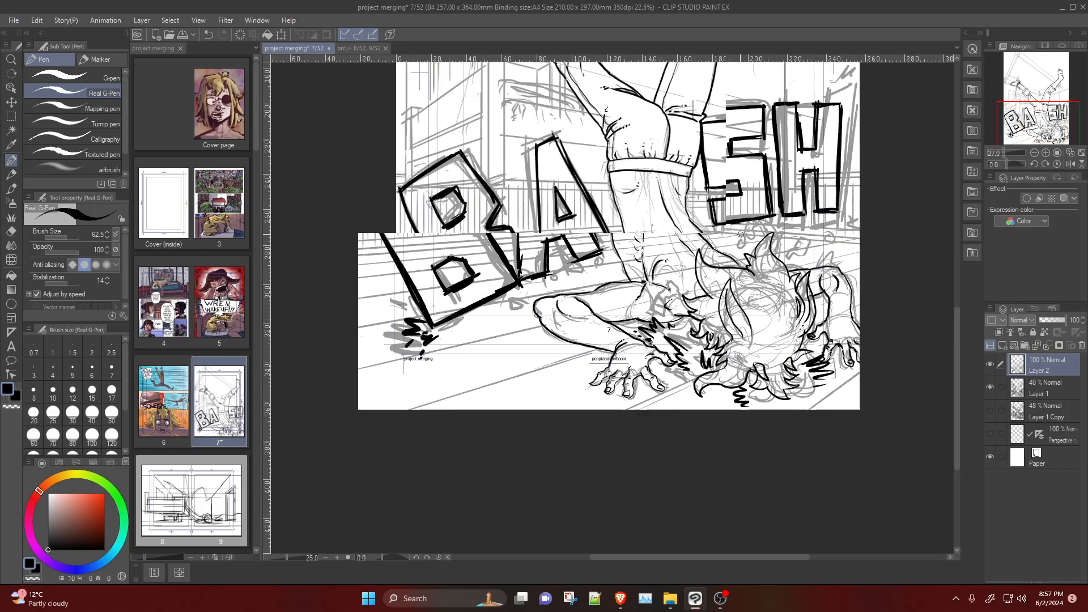
pyautogui.scroll(4, 859, 319)
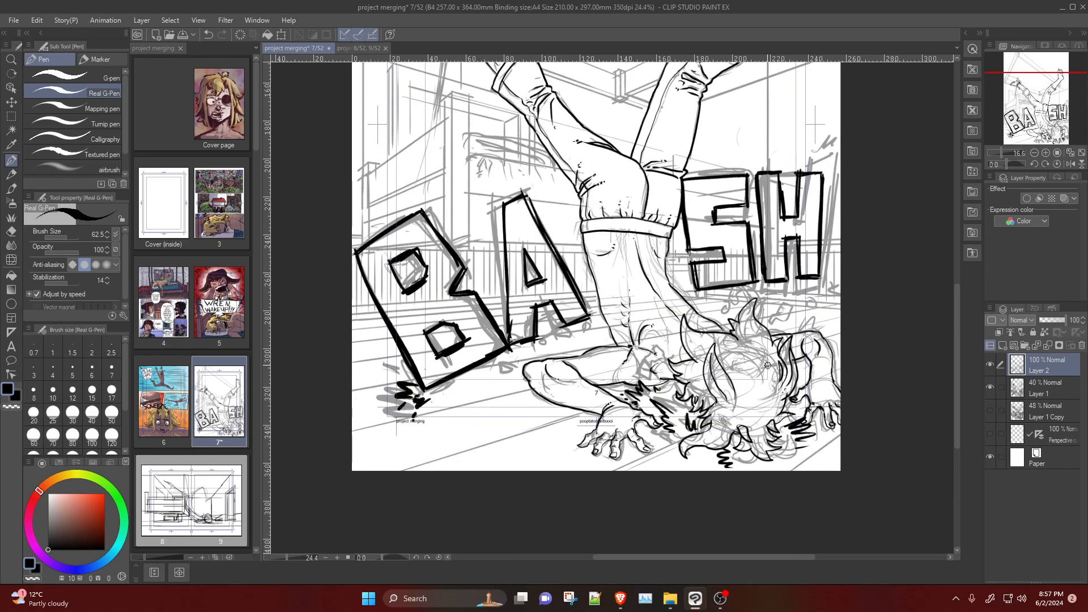
pyautogui.scroll(-2, 747, 416)
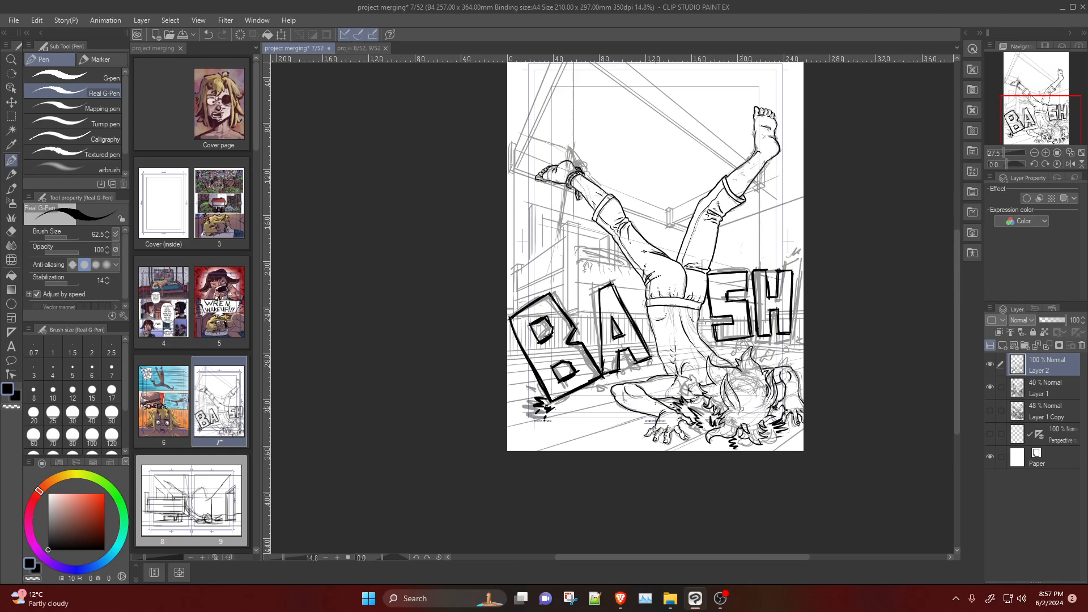
pyautogui.scroll(2, 675, 407)
pyautogui.scroll(1, 675, 407)
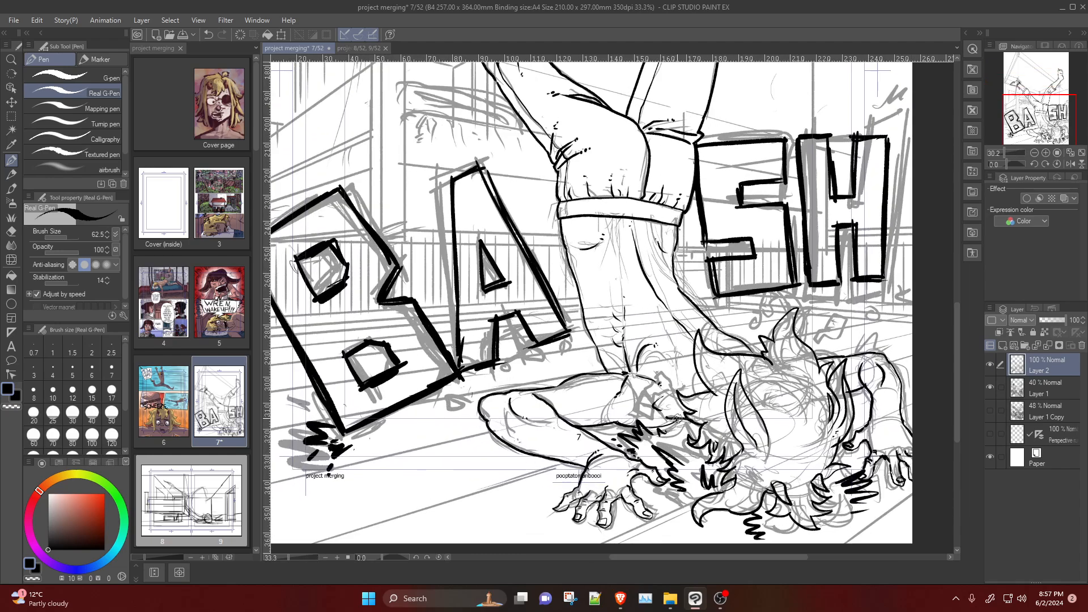
pyautogui.scroll(-1, 683, 411)
pyautogui.scroll(1, 748, 429)
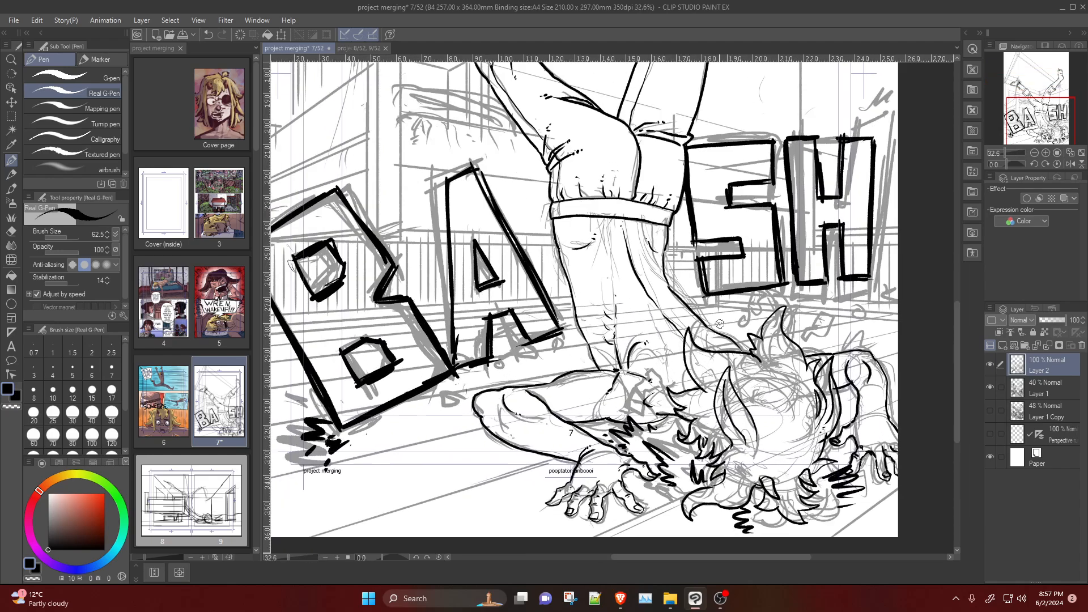
# Step: Erase small gaps in the torso and arm outlines and ink clusters of short parallel strokes across the arms and hair spikes
pyautogui.press('e')
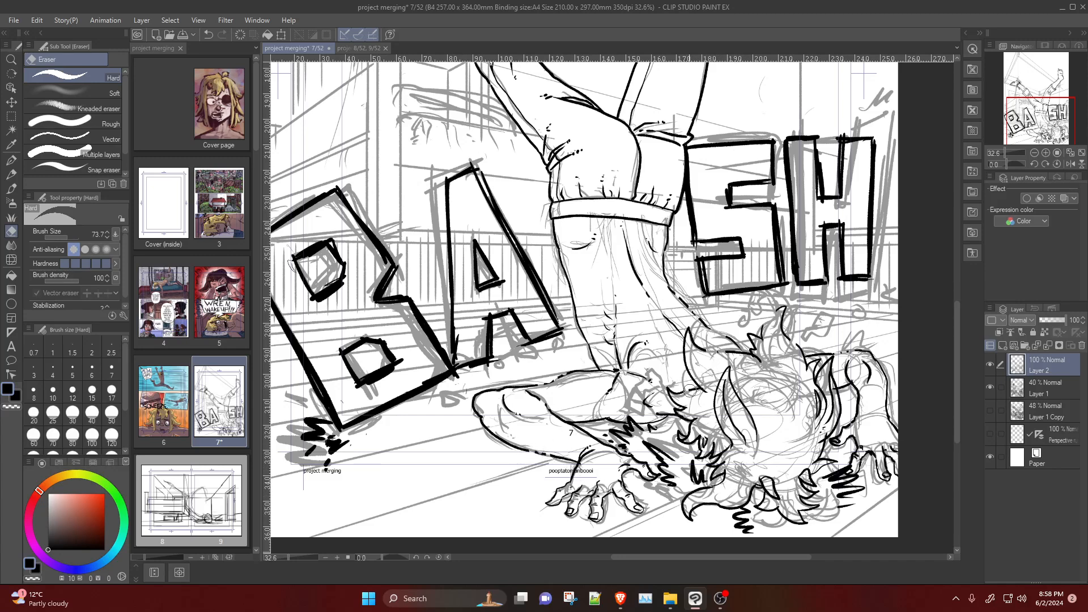
pyautogui.press('p')
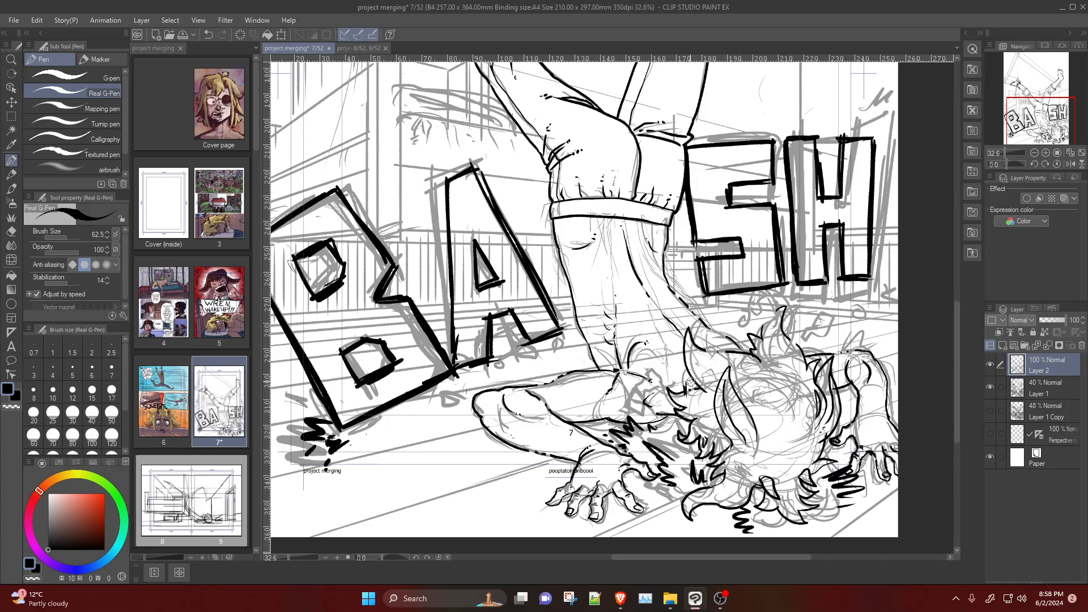
pyautogui.moveTo(687, 381); pyautogui.dragTo(687, 396)
pyautogui.moveTo(691, 381); pyautogui.dragTo(691, 394)
pyautogui.moveTo(695, 381); pyautogui.dragTo(695, 393)
pyautogui.moveTo(769, 312); pyautogui.dragTo(767, 332)
pyautogui.moveTo(774, 299); pyautogui.dragTo(776, 319)
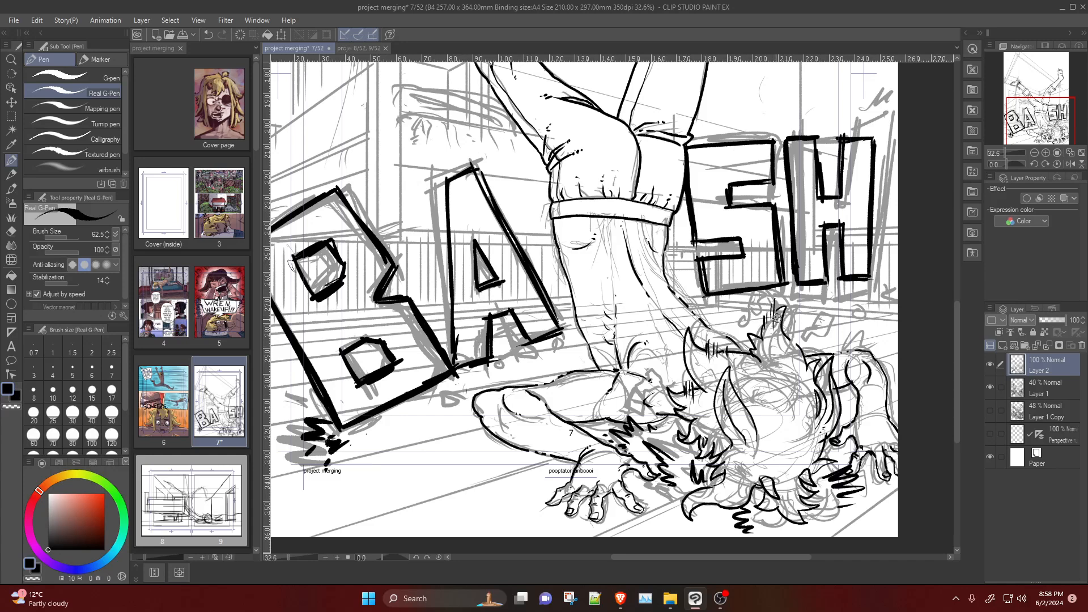
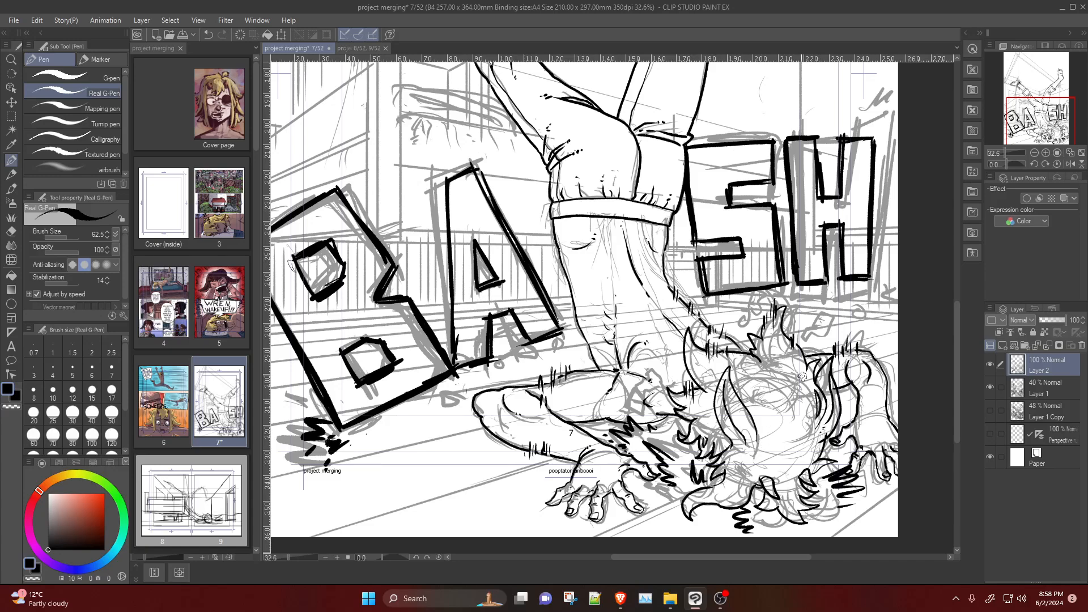
pyautogui.scroll(-5, 745, 308)
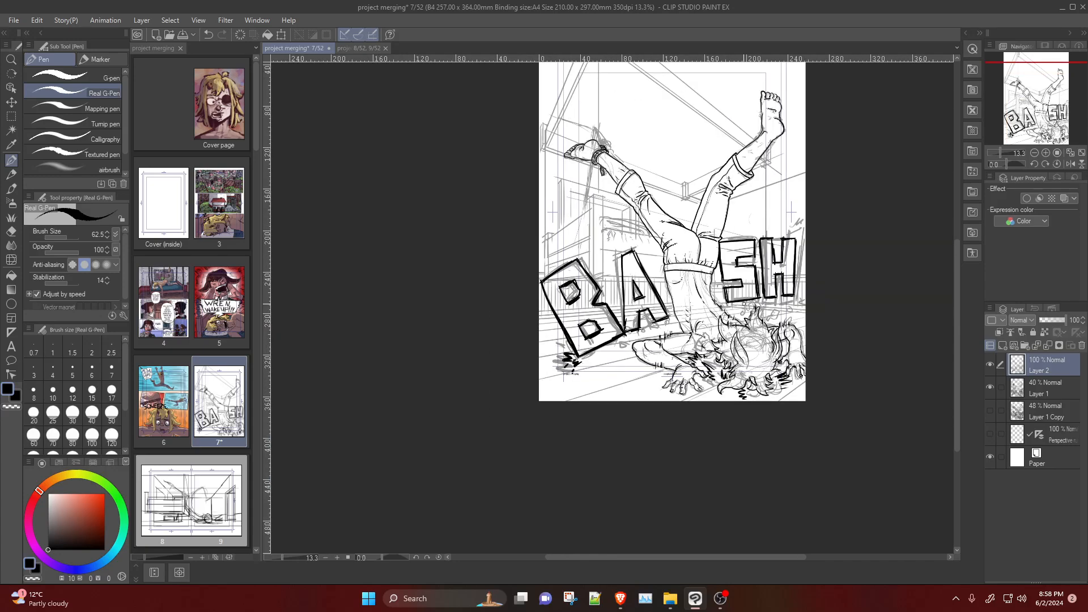
# Step: Examine the inked page as a whole and the BASH lettering and figure against the background sketch
pyautogui.scroll(-2, 746, 300)
pyautogui.scroll(4, 741, 300)
pyautogui.scroll(-3, 696, 244)
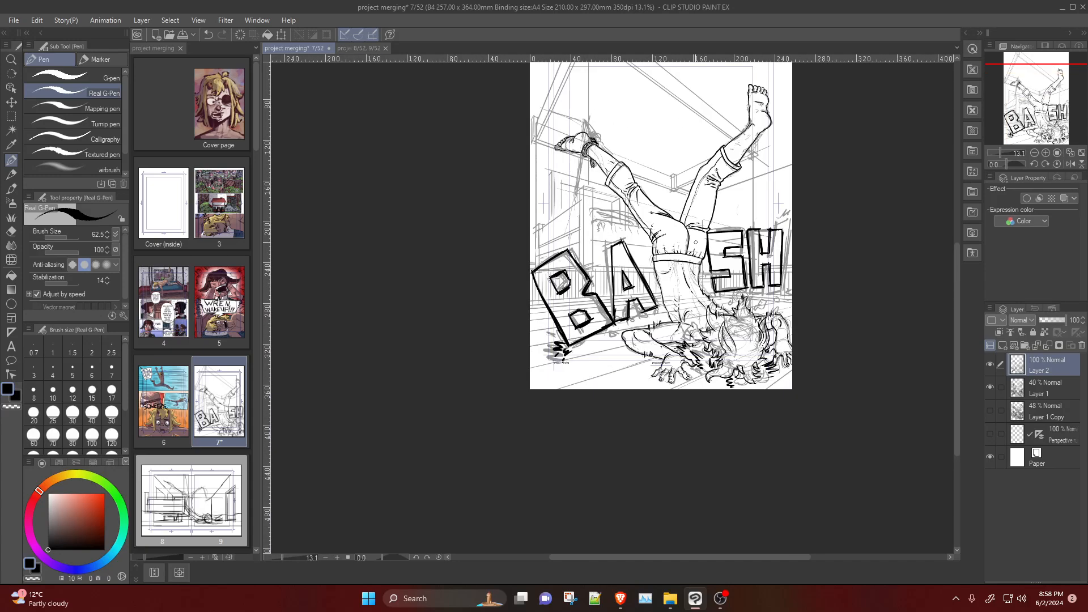
pyautogui.scroll(5, 696, 242)
pyautogui.scroll(-3, 574, 230)
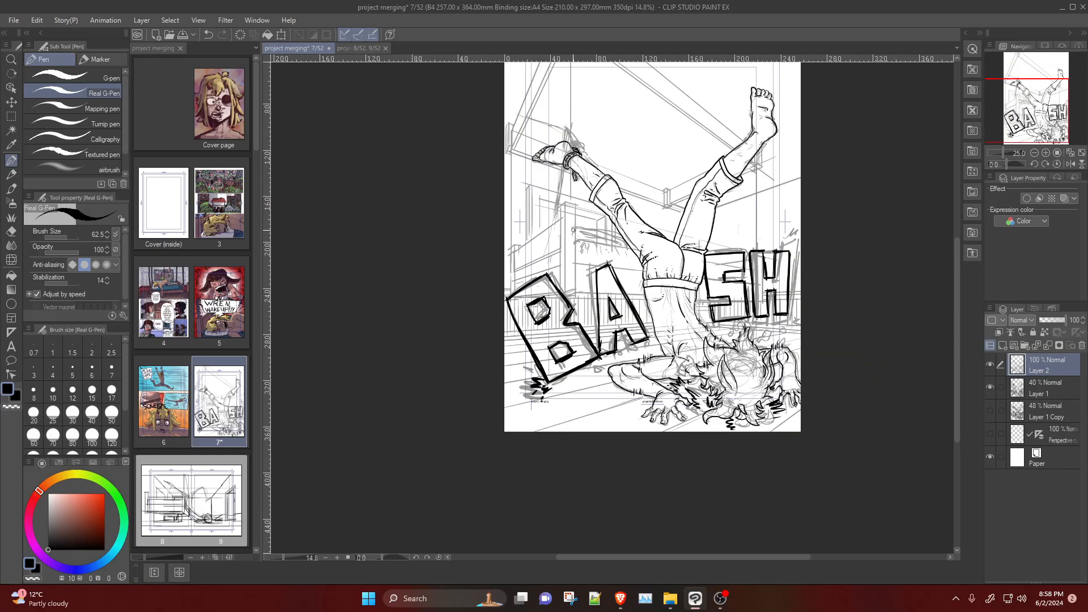
pyautogui.scroll(-2, 573, 230)
pyautogui.scroll(5, 653, 299)
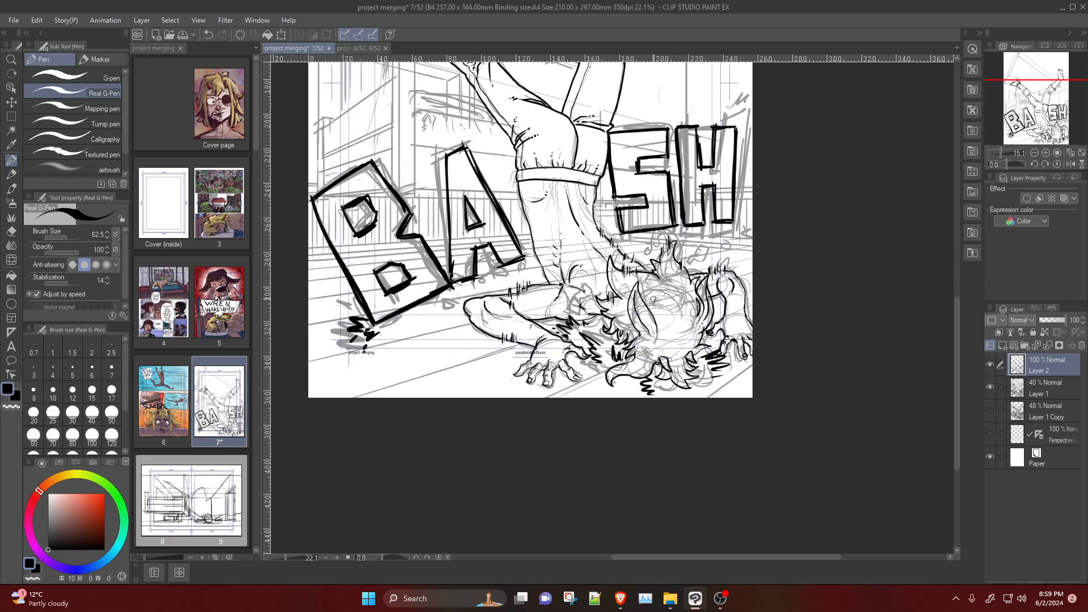
pyautogui.scroll(1, 653, 299)
pyautogui.scroll(-4, 547, 316)
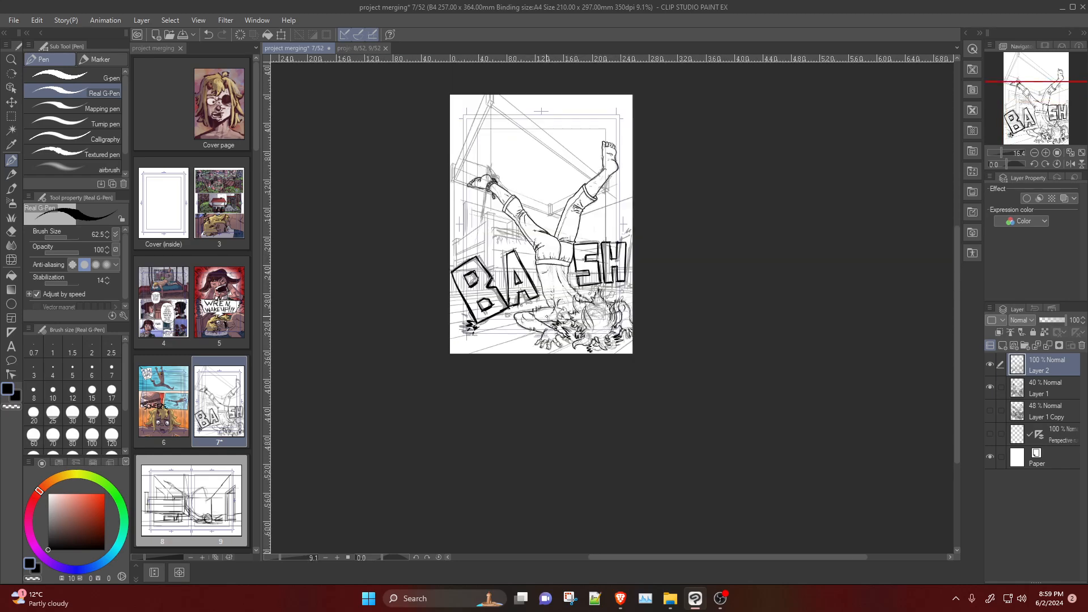
pyautogui.scroll(4, 532, 148)
pyautogui.scroll(-5, 532, 148)
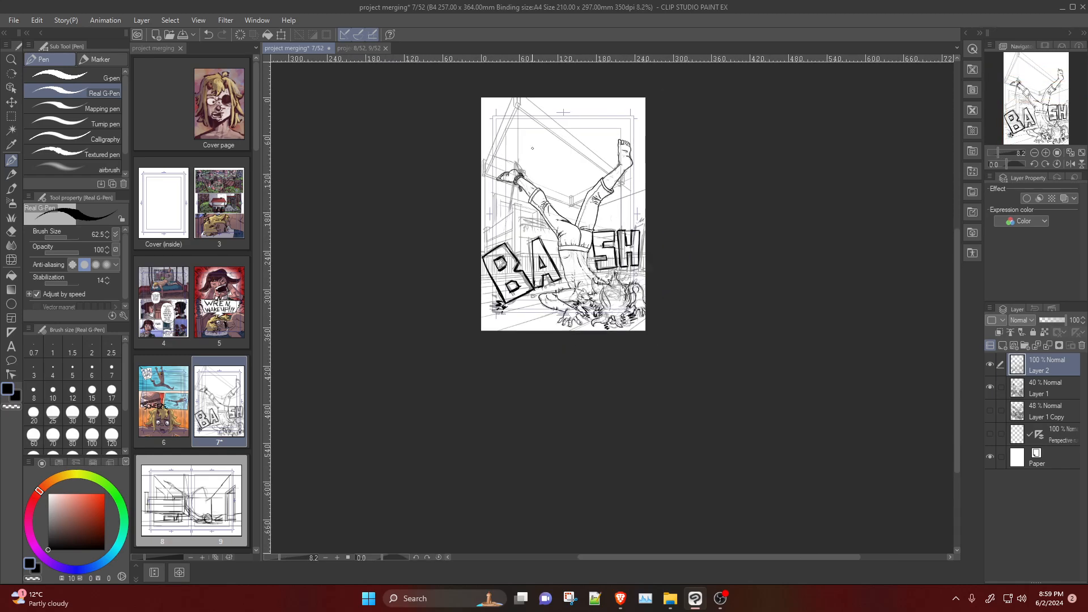
pyautogui.scroll(4, 533, 148)
pyautogui.scroll(-1, 573, 401)
pyautogui.scroll(2, 573, 401)
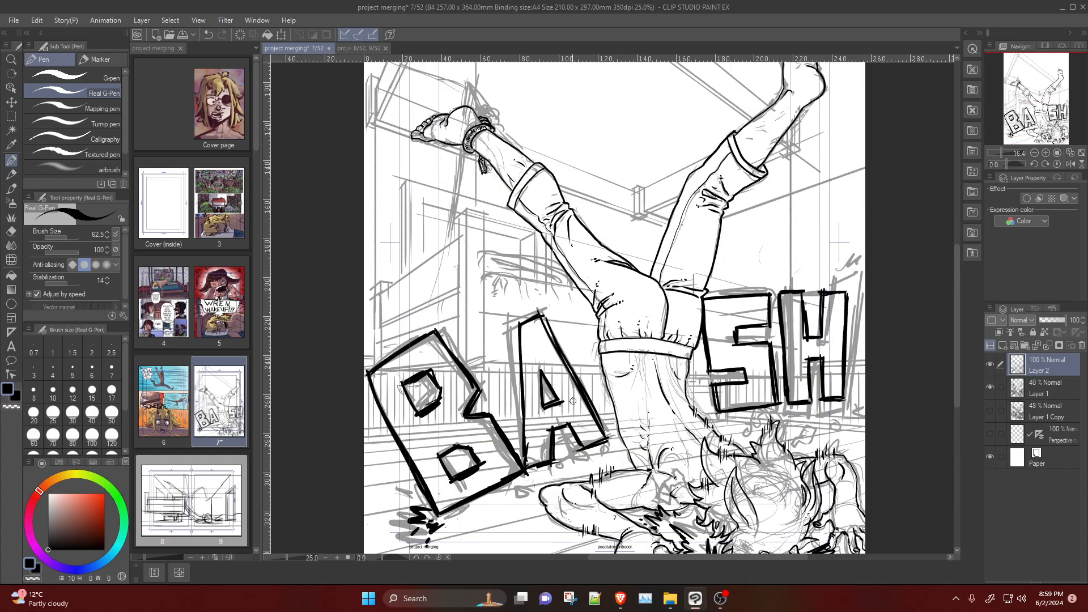
pyautogui.scroll(-2, 635, 303)
pyautogui.scroll(-1, 635, 303)
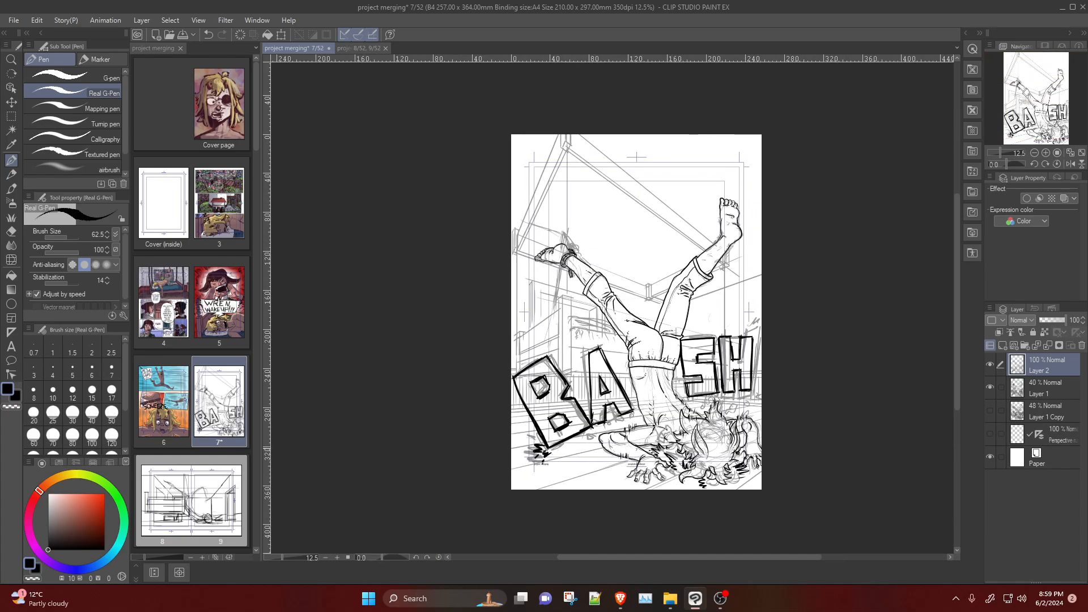
pyautogui.scroll(1, 618, 488)
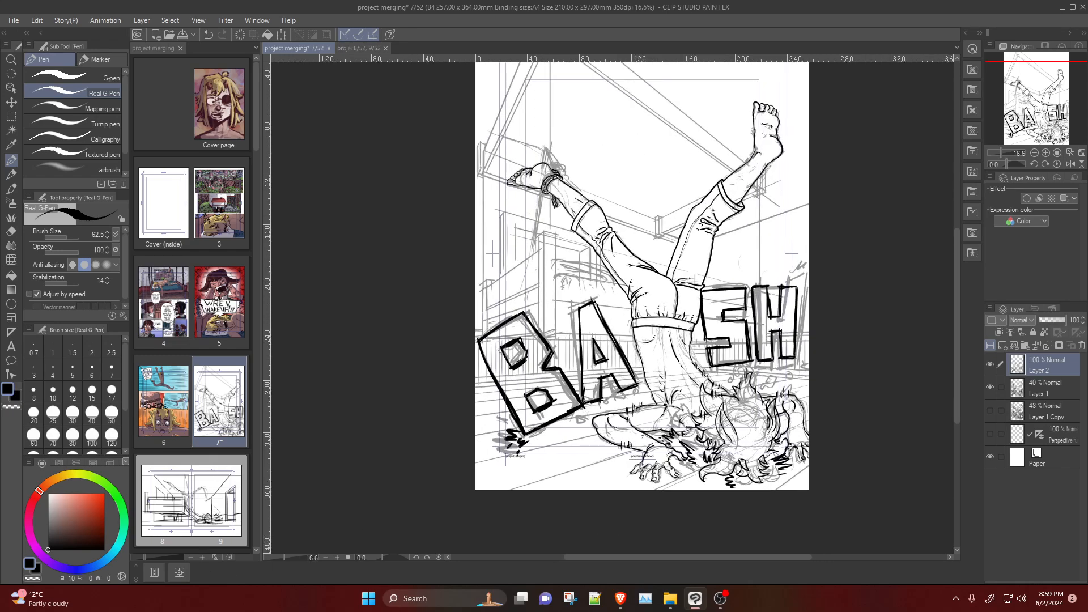
pyautogui.scroll(4, 642, 383)
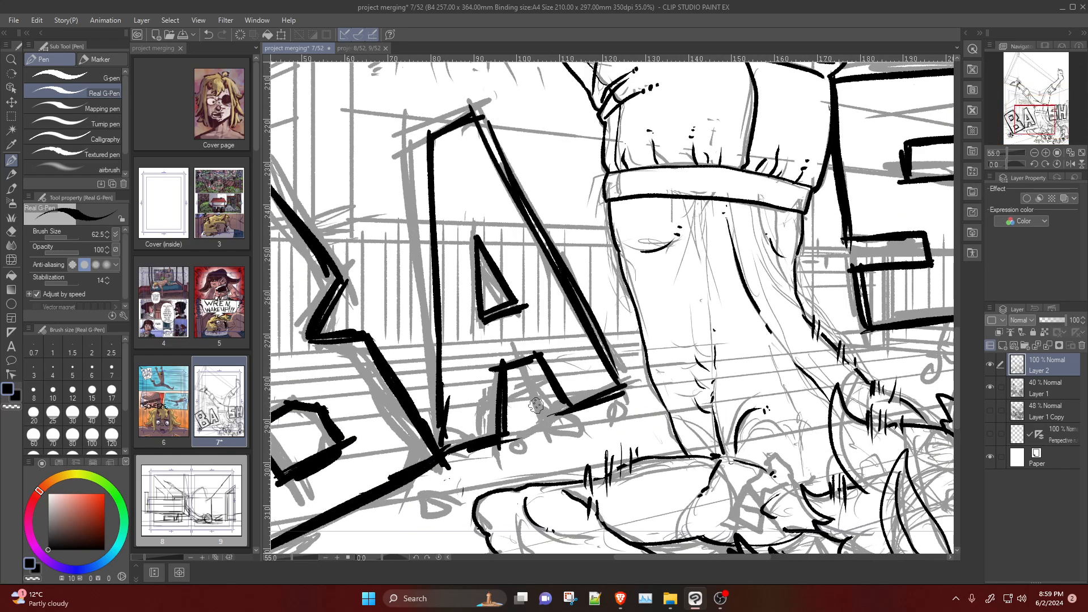
pyautogui.moveTo(585, 437)
pyautogui.mouseDown()
pyautogui.moveTo(559, 462)
pyautogui.moveTo(589, 463)
pyautogui.moveTo(569, 464)
pyautogui.moveTo(577, 487)
pyautogui.mouseUp()
pyautogui.hotkey('ctrl', 'z')
pyautogui.hotkey('ctrl', 'z')
pyautogui.hotkey('ctrl', 'z')
pyautogui.scroll(-5, 580, 206)
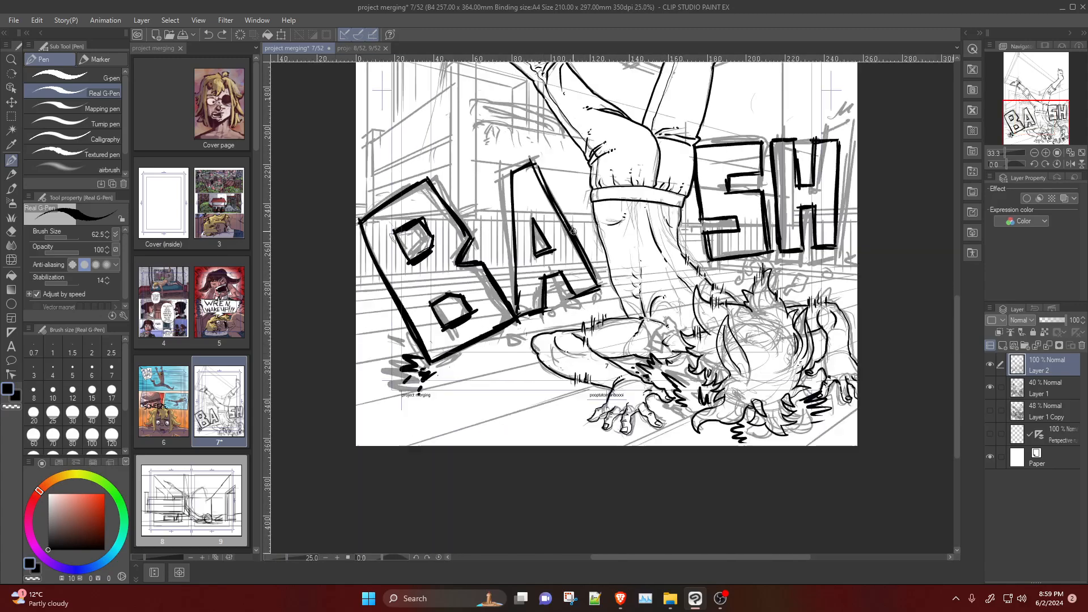
# Step: Show the hidden perspective ruler layer as a guide for inking the background behind the figure
pyautogui.scroll(2, 507, 136)
pyautogui.scroll(4, 519, 209)
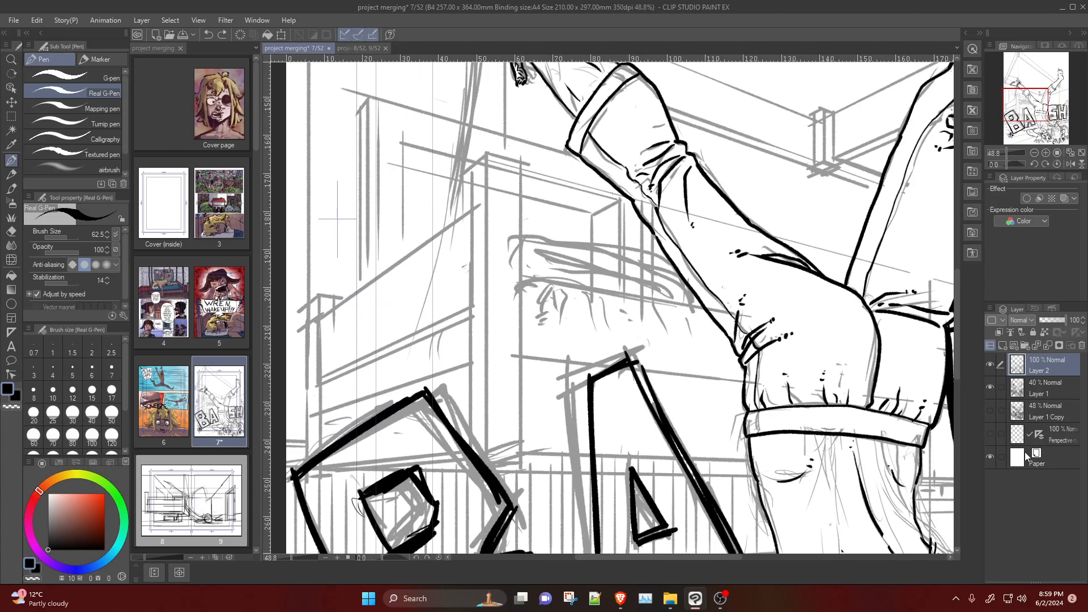
pyautogui.click(991, 435)
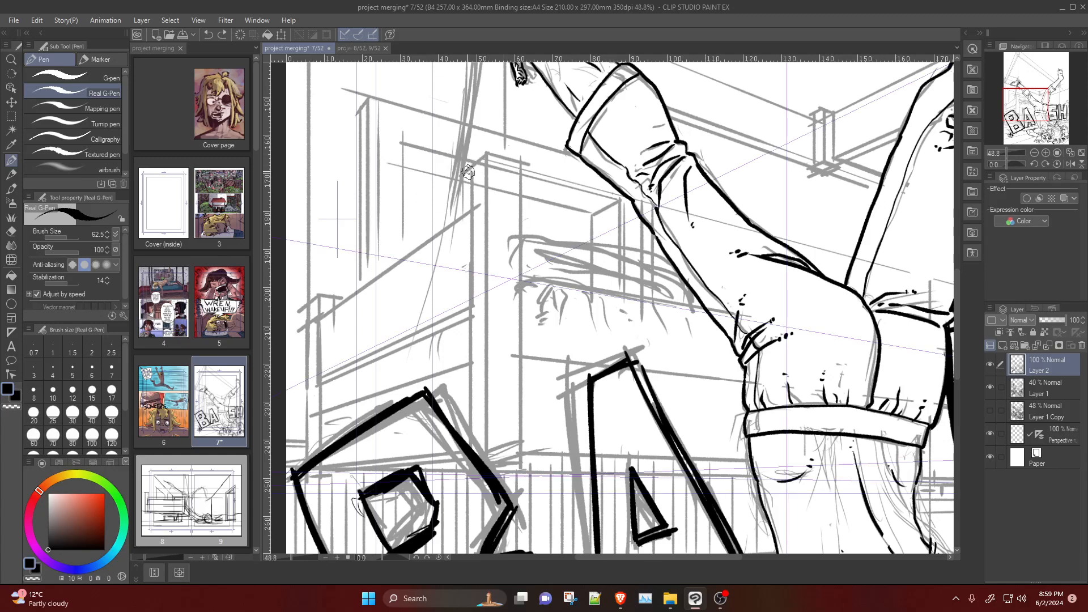
pyautogui.moveTo(471, 171)
pyautogui.mouseDown()
pyautogui.moveTo(529, 169)
pyautogui.moveTo(527, 183)
pyautogui.moveTo(498, 173)
pyautogui.mouseUp()
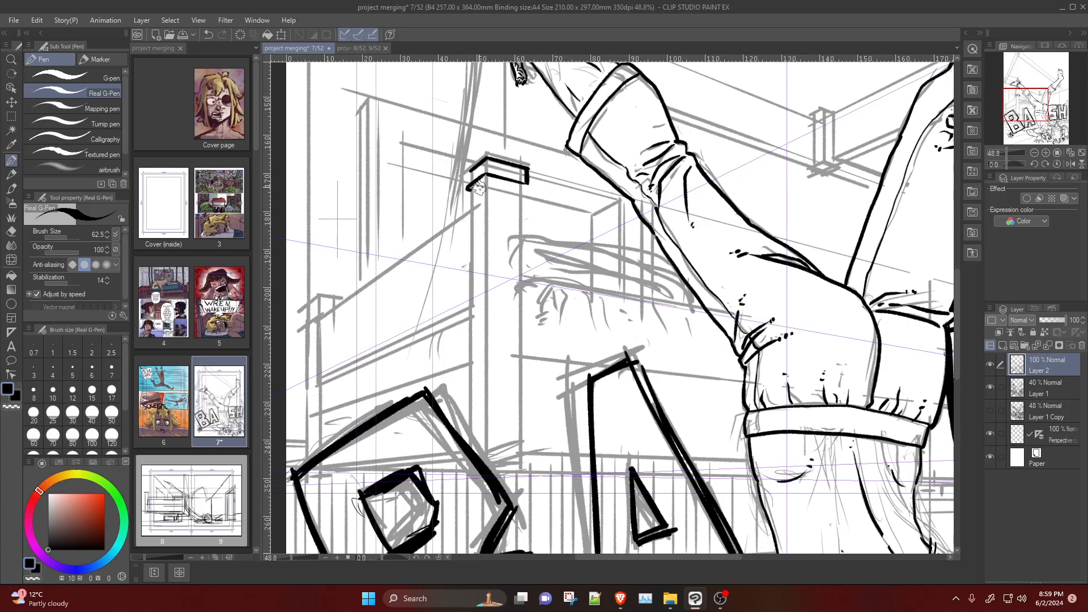
pyautogui.moveTo(487, 178); pyautogui.dragTo(527, 183)
pyautogui.moveTo(488, 160); pyautogui.dragTo(489, 181)
pyautogui.moveTo(486, 188); pyautogui.dragTo(514, 191)
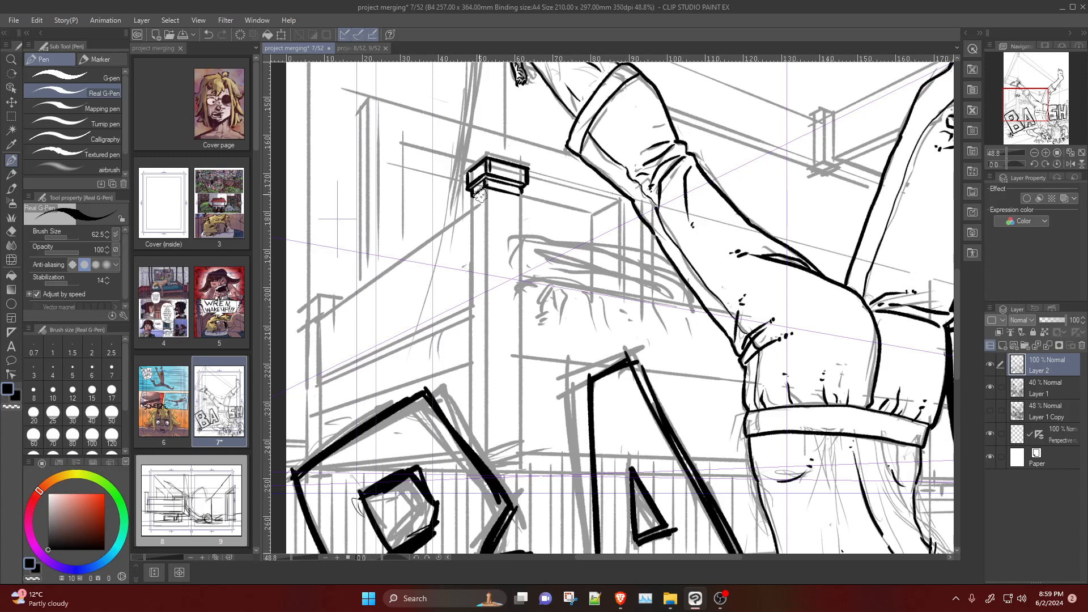
pyautogui.moveTo(475, 197); pyautogui.dragTo(516, 196)
pyautogui.hotkey('ctrl', 'z')
pyautogui.hotkey('ctrl', 'z')
pyautogui.hotkey('ctrl', 'z')
pyautogui.hotkey('ctrl', 'z')
pyautogui.hotkey('ctrl', 'z')
pyautogui.hotkey('ctrl', 'z')
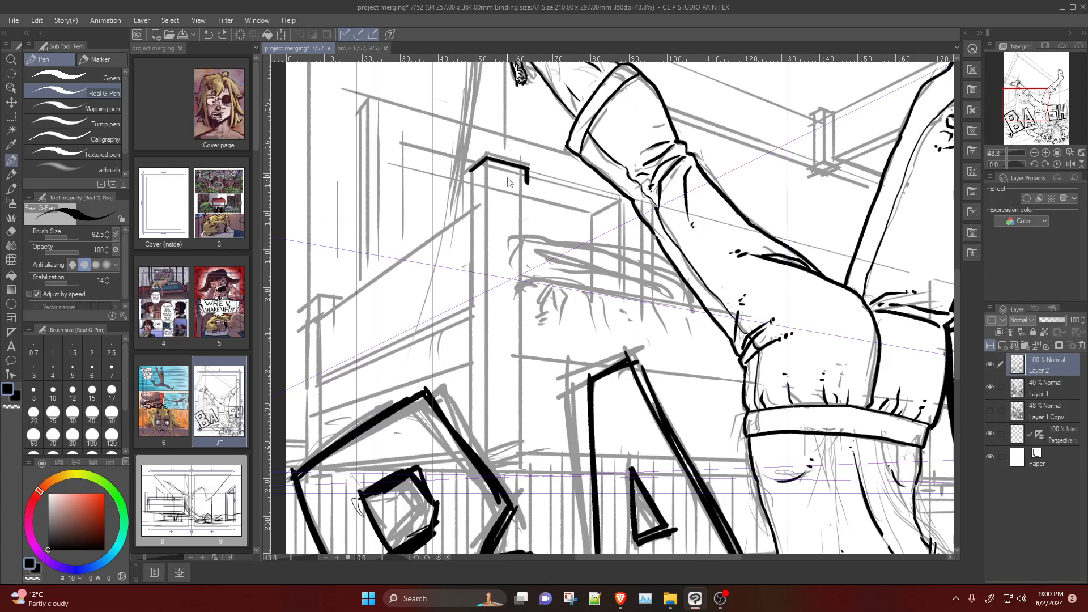
pyautogui.hotkey('ctrl', 'z')
pyautogui.hotkey('ctrl', 'z')
# Step: Ink the tall background pillar above the letter B, with its three vertical edges and angled top and base
pyautogui.moveTo(466, 170)
pyautogui.mouseDown()
pyautogui.moveTo(488, 154)
pyautogui.moveTo(485, 314)
pyautogui.moveTo(463, 437)
pyautogui.moveTo(463, 461)
pyautogui.moveTo(486, 463)
pyautogui.mouseUp()
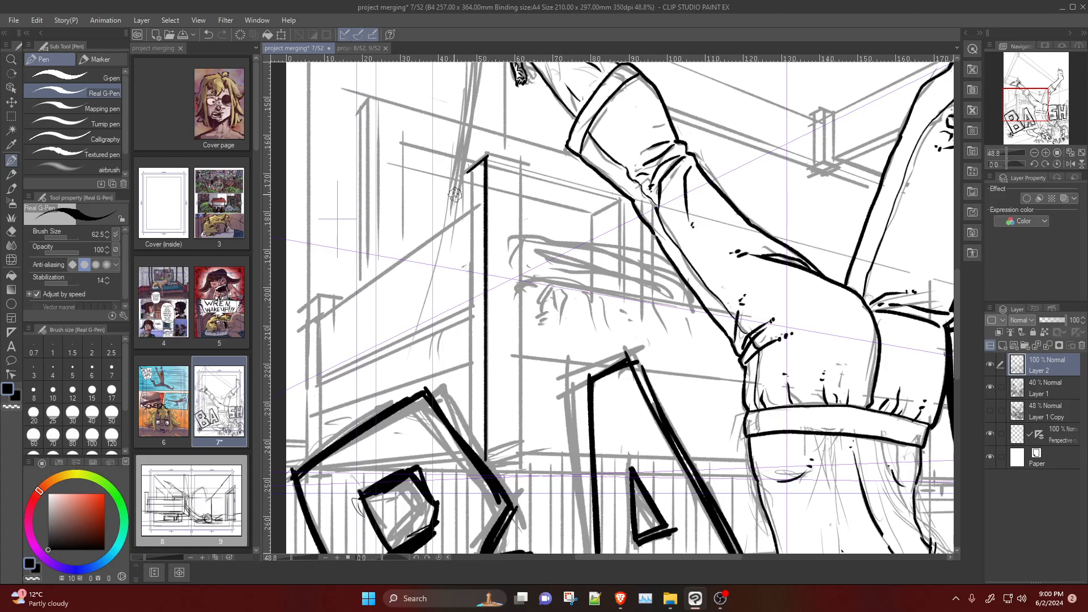
pyautogui.moveTo(470, 174); pyautogui.dragTo(468, 452)
pyautogui.moveTo(487, 157)
pyautogui.mouseDown()
pyautogui.moveTo(529, 171)
pyautogui.moveTo(502, 163)
pyautogui.moveTo(520, 169)
pyautogui.moveTo(518, 345)
pyautogui.moveTo(509, 471)
pyautogui.moveTo(485, 465)
pyautogui.moveTo(519, 466)
pyautogui.mouseUp()
pyautogui.hotkey('ctrl', 'z')
pyautogui.hotkey('ctrl', 'z')
pyautogui.hotkey('ctrl', 'z')
pyautogui.hotkey('ctrl', 'z')
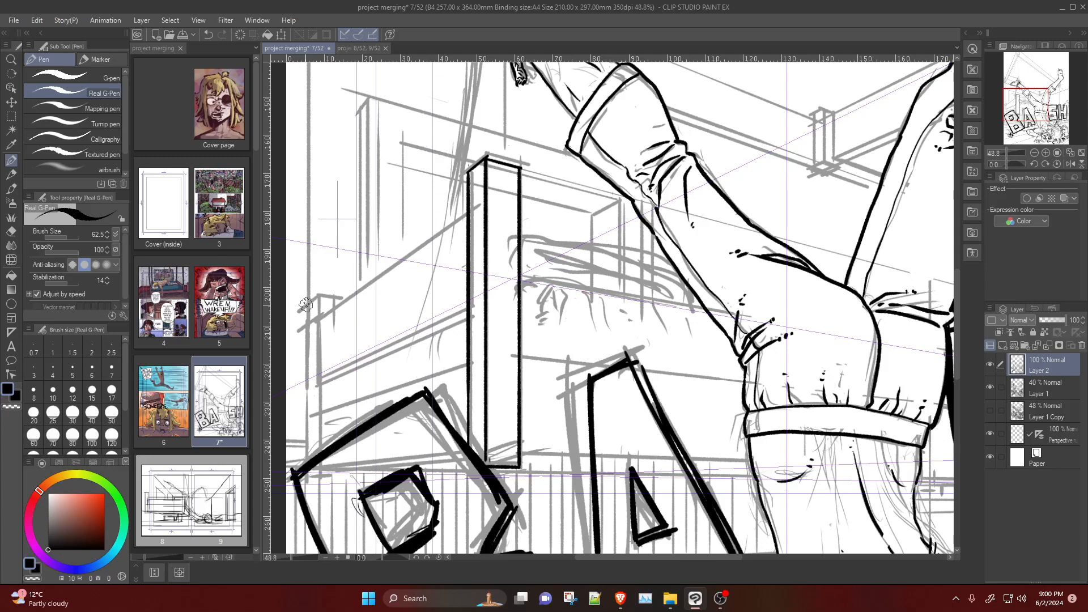
# Step: Ink the short post near the page's left edge, with its vertical sides and small angled top
pyautogui.moveTo(305, 309)
pyautogui.mouseDown()
pyautogui.moveTo(316, 298)
pyautogui.moveTo(316, 451)
pyautogui.mouseUp()
pyautogui.hotkey('ctrl', 'z')
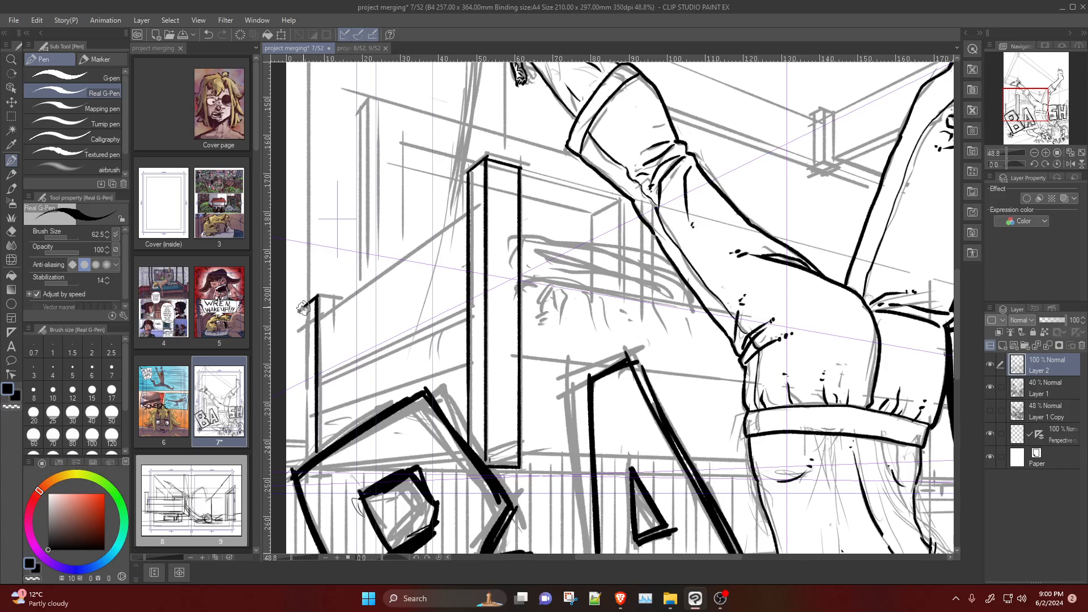
pyautogui.moveTo(304, 309); pyautogui.dragTo(304, 462)
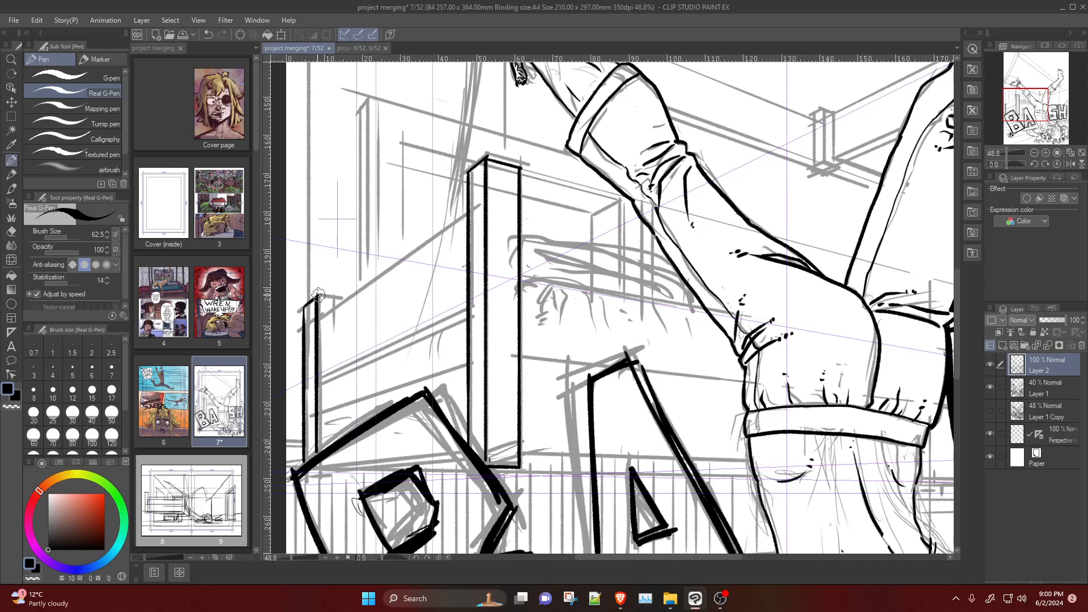
pyautogui.moveTo(318, 295)
pyautogui.mouseDown()
pyautogui.moveTo(321, 317)
pyautogui.moveTo(323, 374)
pyautogui.mouseUp()
pyautogui.hotkey('ctrl', 'z')
# Step: Ink the slanted top edge and the doubled lower edge of the panel between the short post and tall pillar
pyautogui.moveTo(323, 315); pyautogui.dragTo(469, 210)
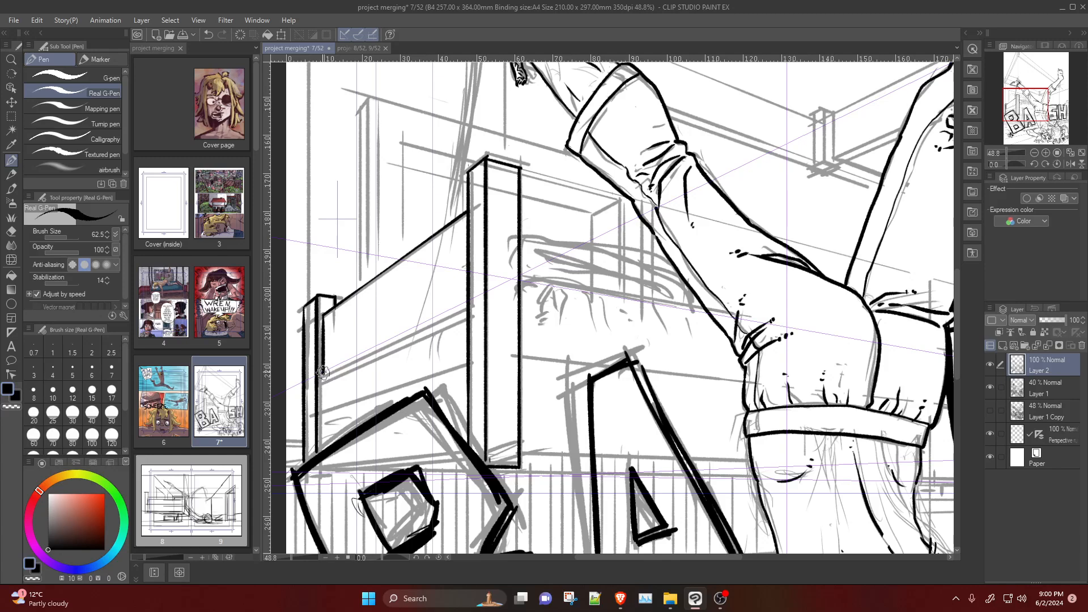
pyautogui.moveTo(322, 371); pyautogui.dragTo(471, 299)
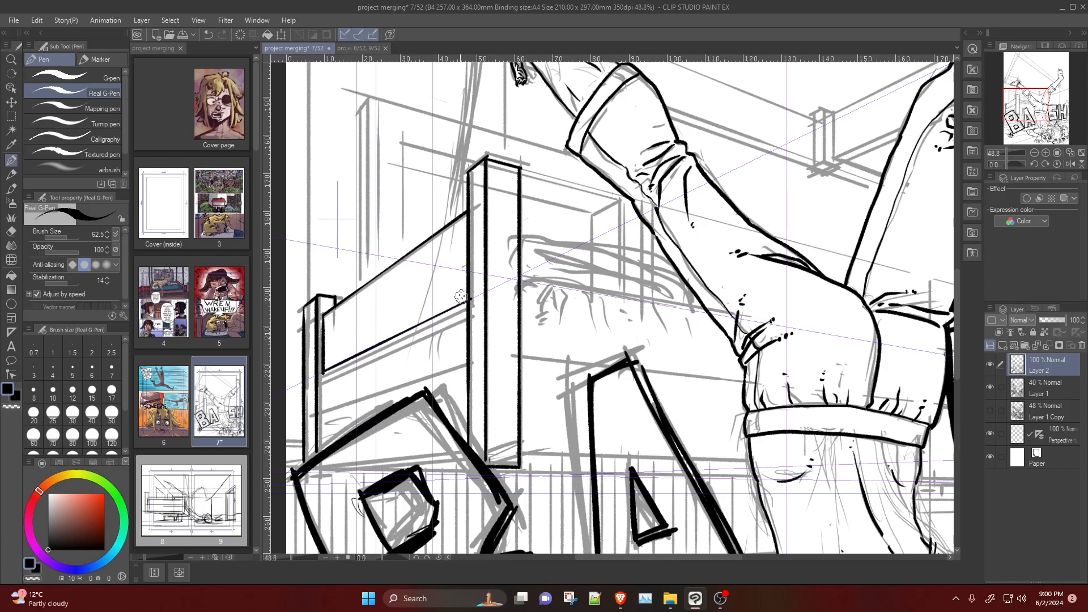
pyautogui.moveTo(332, 371); pyautogui.dragTo(477, 304)
pyautogui.hotkey('ctrl', 'z')
pyautogui.moveTo(333, 373); pyautogui.dragTo(471, 310)
pyautogui.click(338, 372)
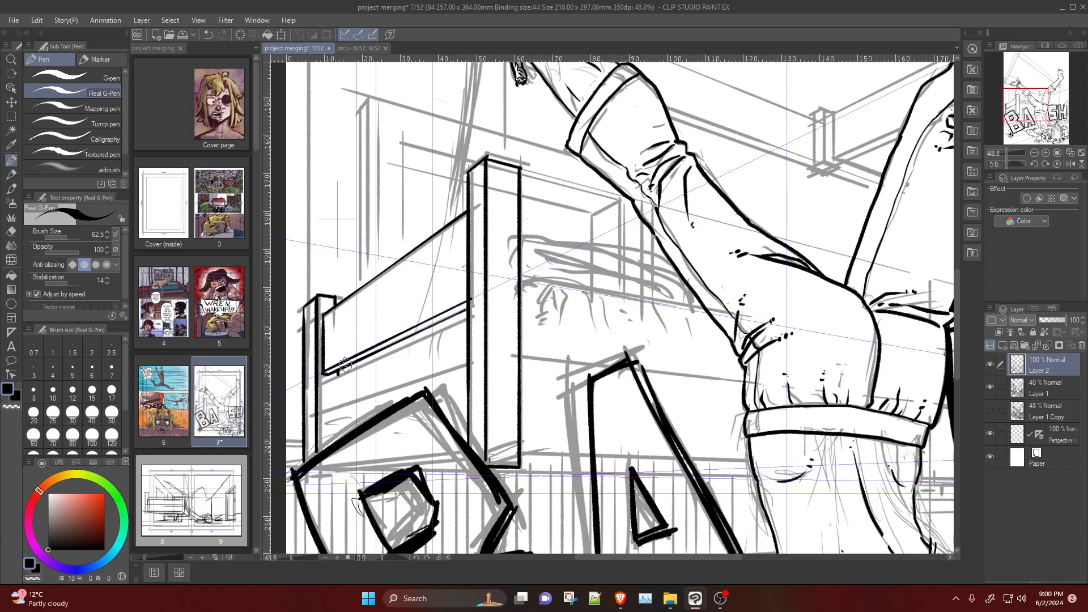
pyautogui.moveTo(320, 390); pyautogui.dragTo(317, 445)
pyautogui.hotkey('ctrl', 'z')
pyautogui.moveTo(470, 317)
pyautogui.mouseDown()
pyautogui.moveTo(328, 396)
pyautogui.moveTo(319, 444)
pyautogui.mouseUp()
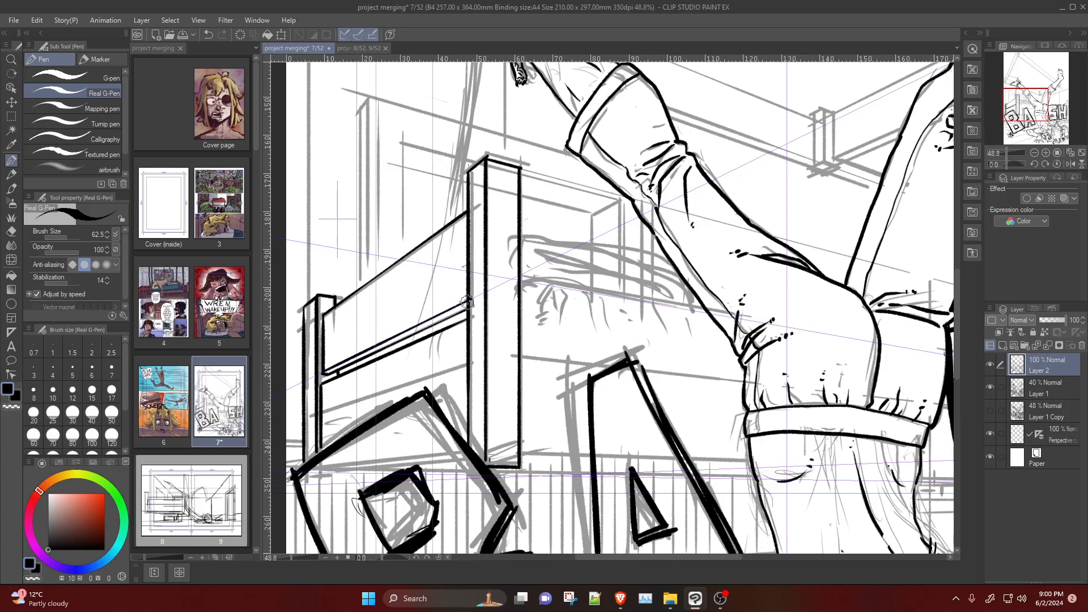
pyautogui.hotkey('ctrl', 'z')
pyautogui.hotkey('ctrl', 'z')
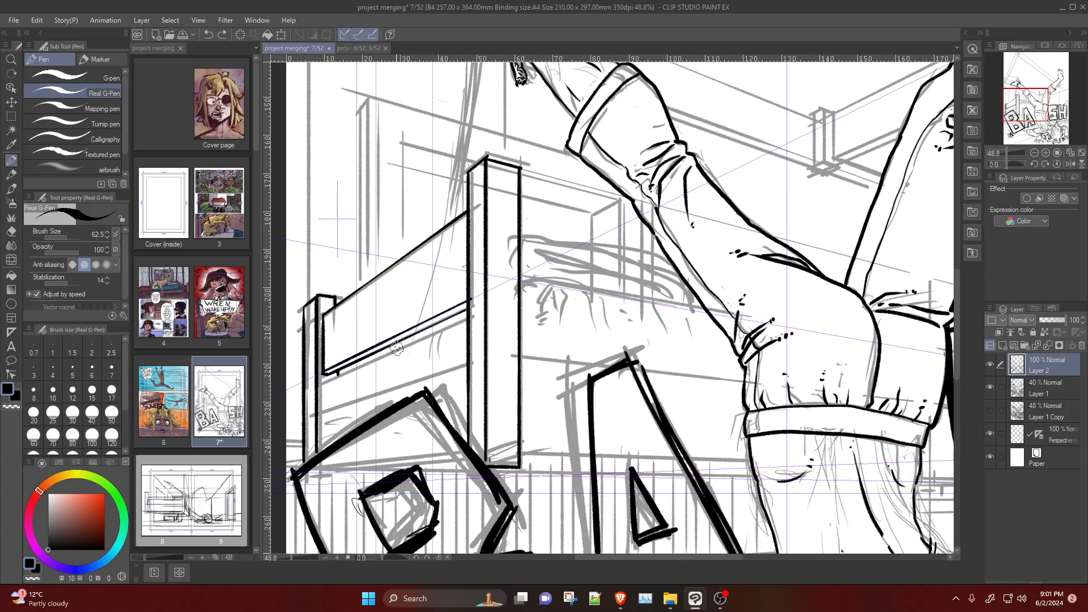
# Step: Erase the stray mark at the panel's lower corner and ink a slanted wall line below it between the posts
pyautogui.press('e')
pyautogui.moveTo(342, 379); pyautogui.dragTo(337, 380)
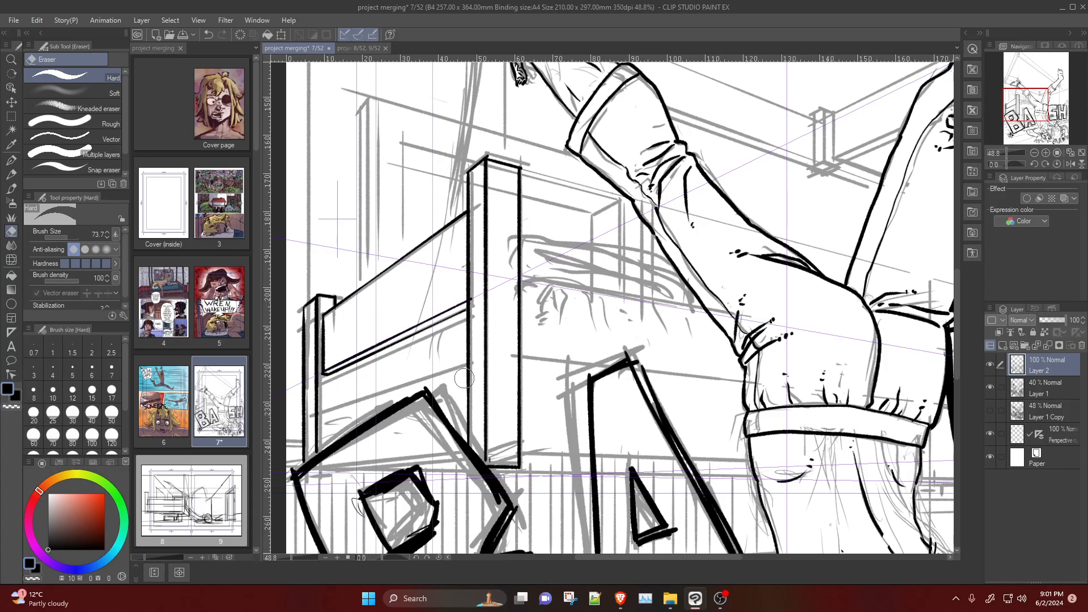
pyautogui.press('p')
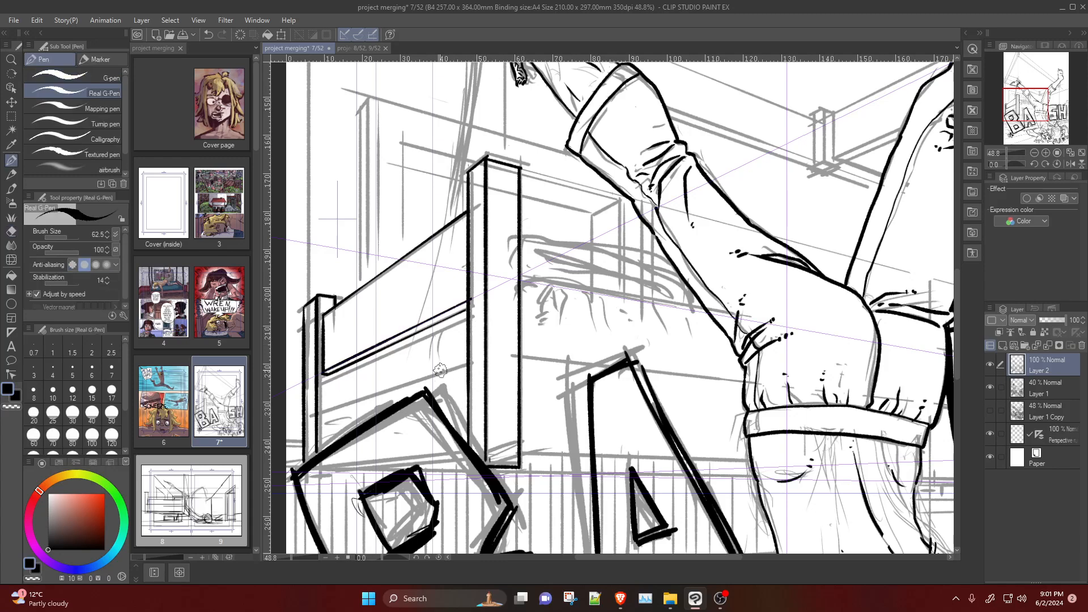
pyautogui.moveTo(467, 359)
pyautogui.mouseDown()
pyautogui.moveTo(323, 424)
pyautogui.moveTo(401, 383)
pyautogui.moveTo(466, 366)
pyautogui.moveTo(321, 408)
pyautogui.mouseUp()
pyautogui.hotkey('ctrl', 'z')
pyautogui.hotkey('ctrl', 'z')
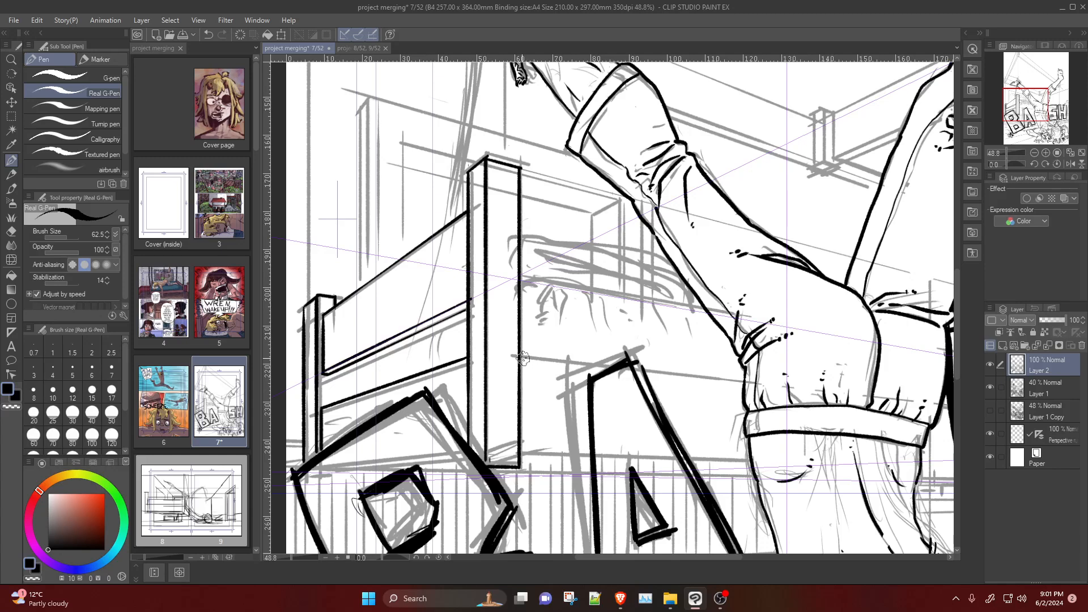
# Step: Ink the upper wall line and the fence's top line from the pillar to the figure, breaking the fence line around the A
pyautogui.moveTo(520, 358); pyautogui.dragTo(629, 369)
pyautogui.hotkey('ctrl', 'z')
pyautogui.moveTo(516, 356); pyautogui.dragTo(740, 380)
pyautogui.moveTo(520, 452); pyautogui.dragTo(587, 454)
pyautogui.moveTo(686, 457); pyautogui.dragTo(750, 458)
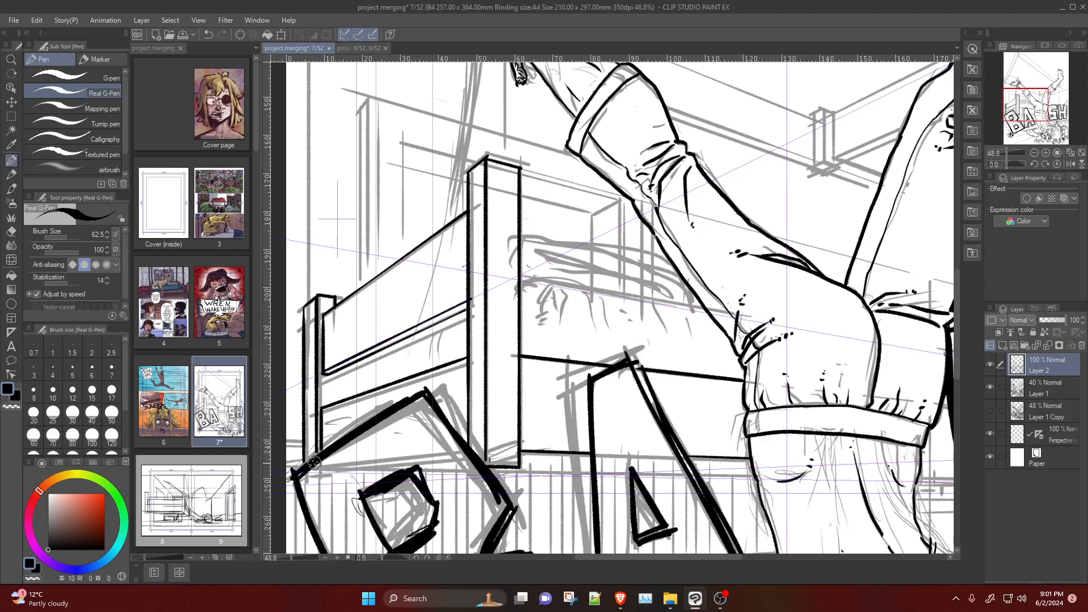
# Step: Ink a second fence rail line just below the first, from the pillar to the figure's waist, interrupted by the A
pyautogui.moveTo(520, 461); pyautogui.dragTo(589, 463)
pyautogui.moveTo(688, 463); pyautogui.dragTo(752, 476)
pyautogui.hotkey('ctrl', 'z')
pyautogui.hotkey('ctrl', 'z')
pyautogui.moveTo(520, 471); pyautogui.dragTo(592, 473)
pyautogui.moveTo(699, 473); pyautogui.dragTo(750, 480)
pyautogui.hotkey('ctrl', 'z')
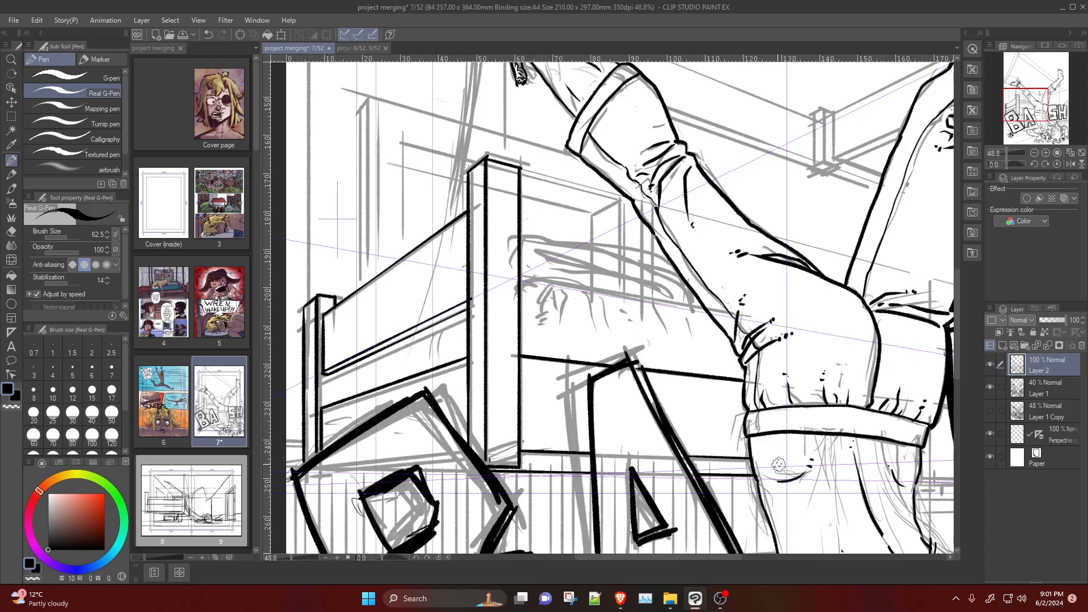
# Step: Continue the fence rail lines between the torso and the S, and ink short background lines between the S and H
pyautogui.scroll(-12, 803, 445)
pyautogui.scroll(13, 911, 471)
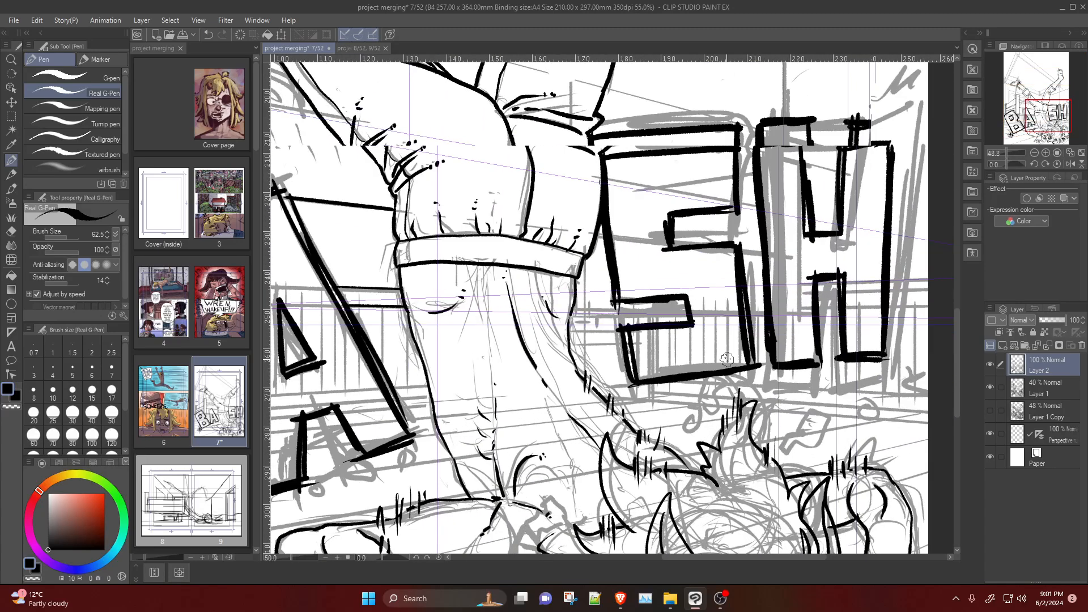
pyautogui.scroll(2, 727, 359)
pyautogui.moveTo(526, 286); pyautogui.dragTo(670, 306)
pyautogui.hotkey('ctrl', 'z')
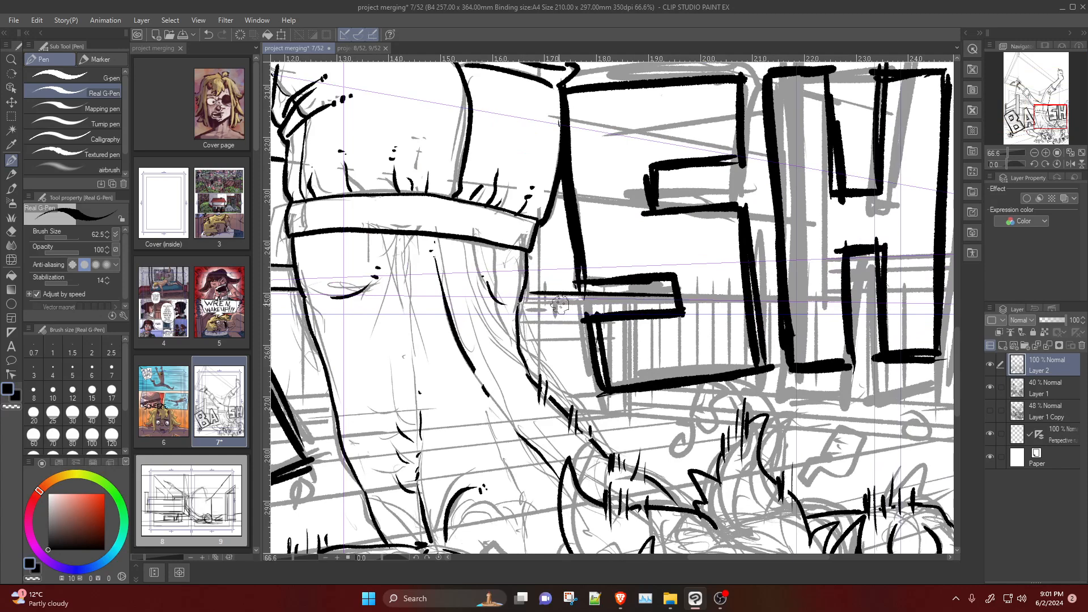
pyautogui.moveTo(546, 305)
pyautogui.mouseDown()
pyautogui.moveTo(680, 306)
pyautogui.moveTo(678, 297)
pyautogui.moveTo(545, 322)
pyautogui.moveTo(526, 293)
pyautogui.mouseUp()
pyautogui.hotkey('ctrl', 'z')
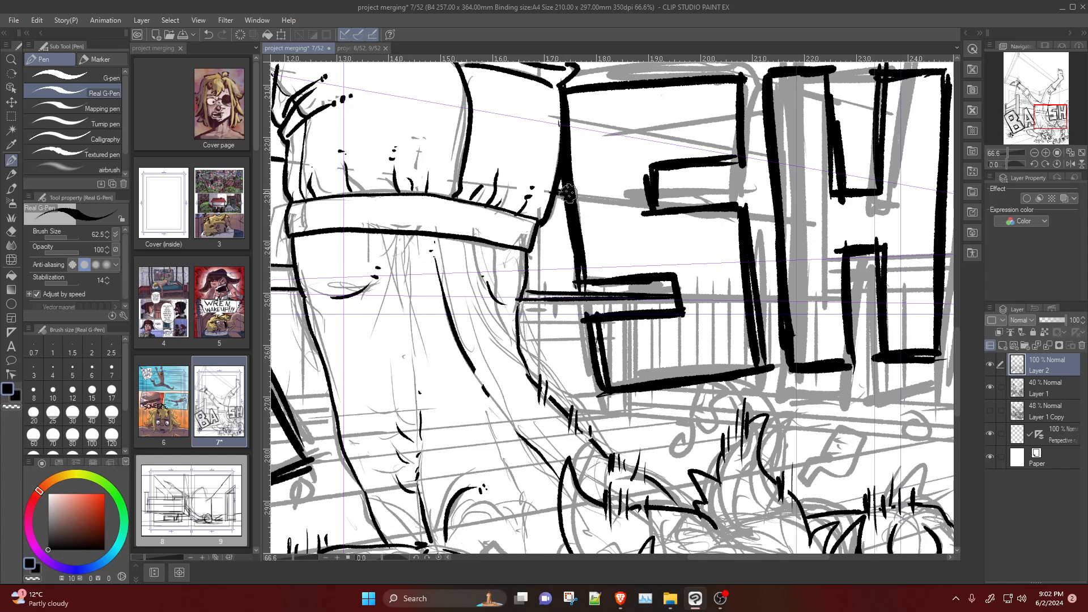
pyautogui.moveTo(741, 215); pyautogui.dragTo(782, 219)
pyautogui.moveTo(758, 295); pyautogui.dragTo(780, 294)
# Step: Add the perspective ruler layer to the current layer selection alongside the ink layer
pyautogui.scroll(-6, 661, 221)
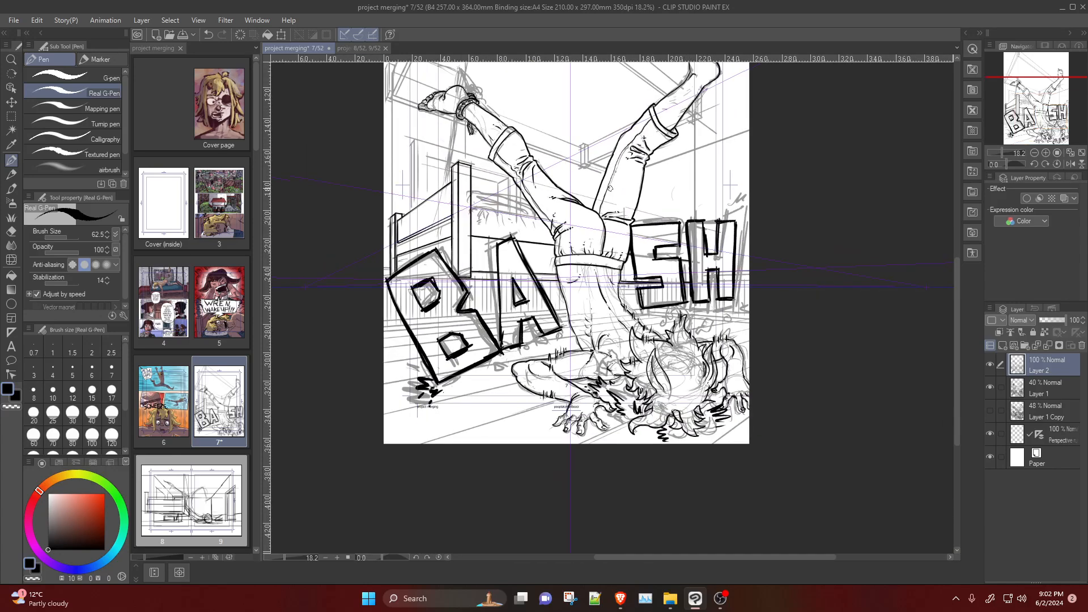
pyautogui.scroll(2, 662, 221)
pyautogui.scroll(3, 475, 205)
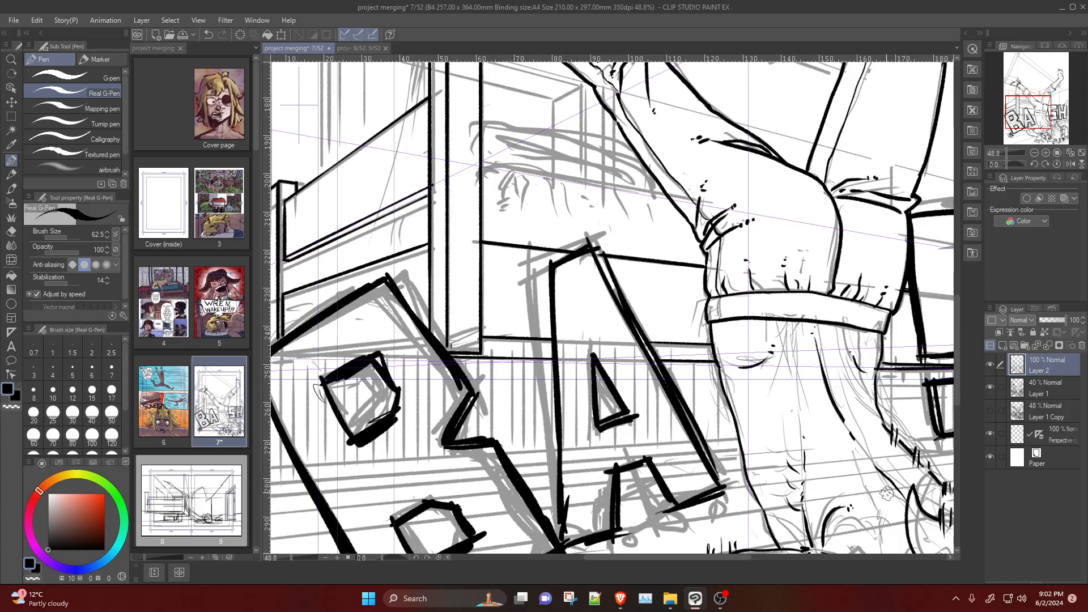
pyautogui.click(1000, 434)
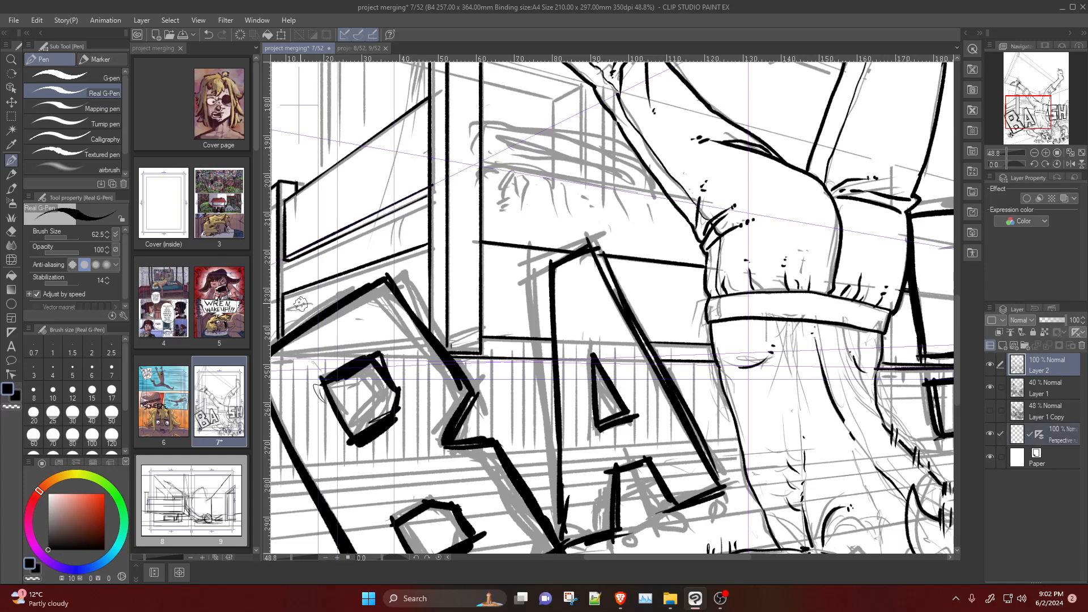
# Step: Hide the perspective ruler layer and ink the wavy bedding edge and small fold marks on the bed's side between its two left posts
pyautogui.click(991, 435)
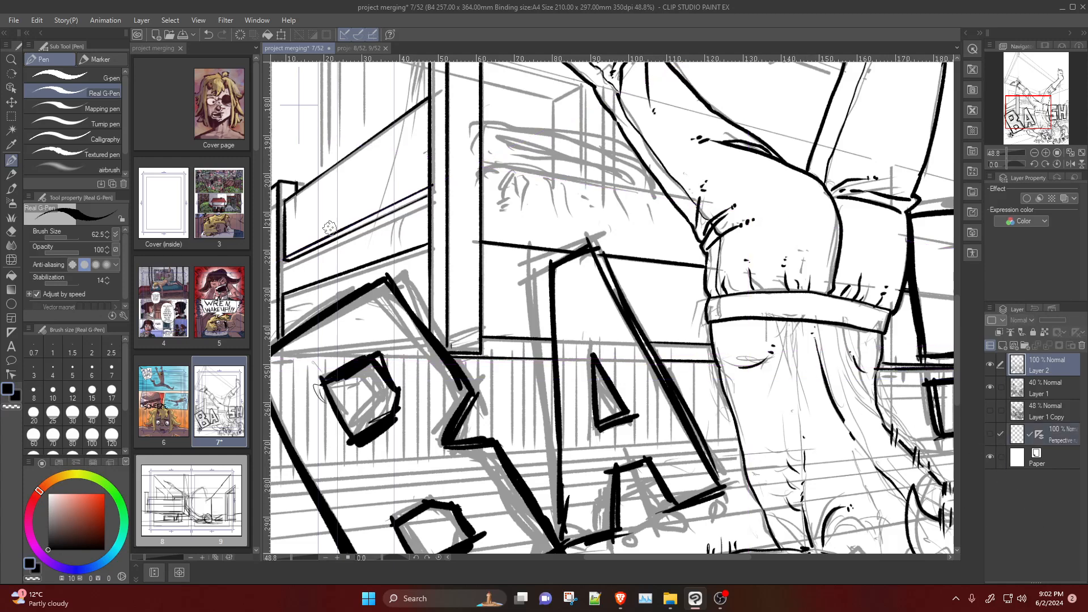
pyautogui.moveTo(284, 261)
pyautogui.mouseDown()
pyautogui.moveTo(285, 291)
pyautogui.moveTo(313, 260)
pyautogui.moveTo(310, 274)
pyautogui.moveTo(301, 262)
pyautogui.mouseUp()
pyautogui.hotkey('ctrl', 'z')
pyautogui.moveTo(381, 216)
pyautogui.mouseDown()
pyautogui.moveTo(352, 234)
pyautogui.moveTo(374, 224)
pyautogui.moveTo(316, 262)
pyautogui.mouseUp()
pyautogui.click(379, 240)
pyautogui.hotkey('ctrl', 'z')
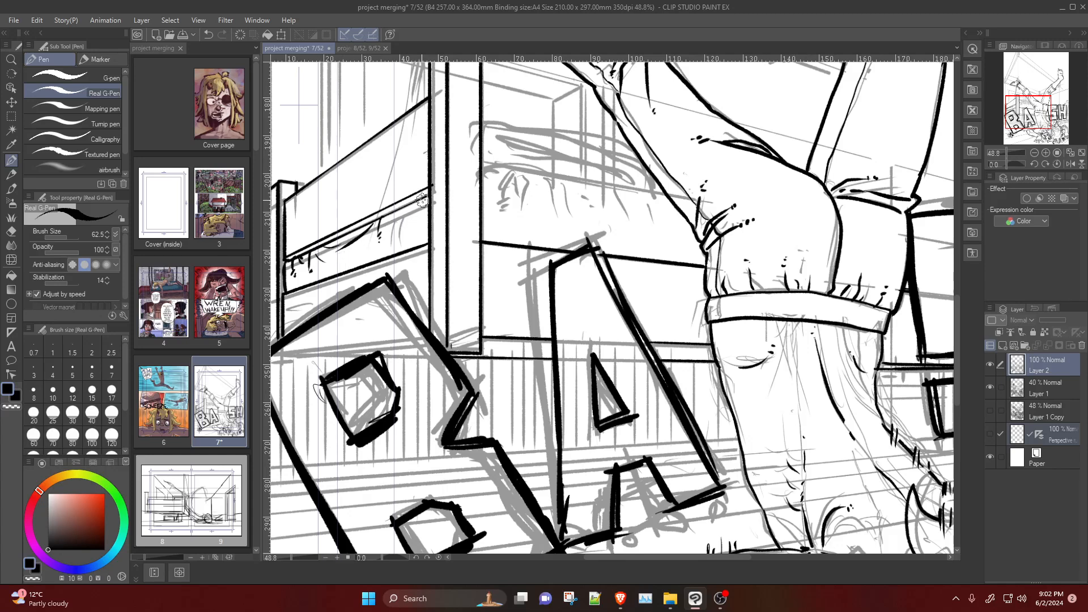
pyautogui.moveTo(420, 200)
pyautogui.mouseDown()
pyautogui.moveTo(415, 228)
pyautogui.moveTo(424, 219)
pyautogui.moveTo(397, 226)
pyautogui.mouseUp()
pyautogui.click(415, 233)
# Step: Ink the mattress's top edge from the tall bedpost to the figure's leg and add the first fabric folds beneath it
pyautogui.scroll(-5, 397, 117)
pyautogui.scroll(4, 459, 141)
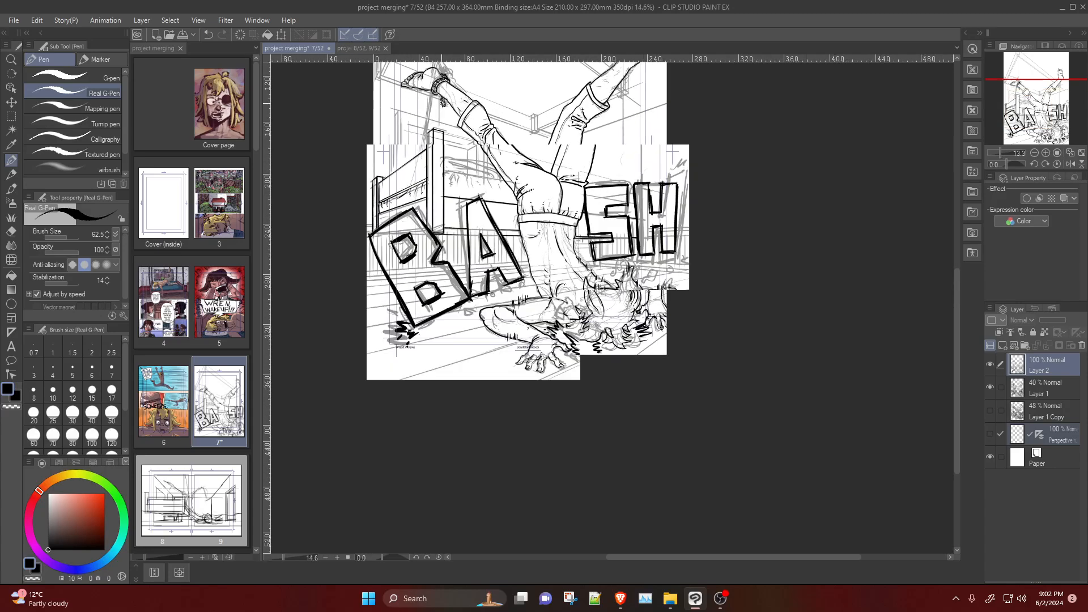
pyautogui.scroll(1, 462, 167)
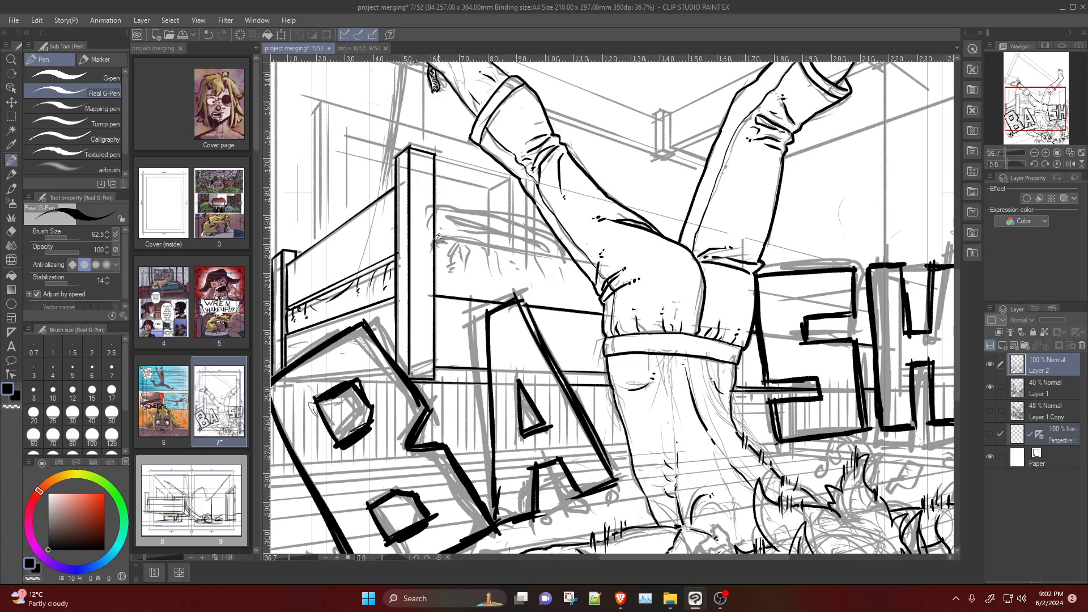
pyautogui.moveTo(435, 238); pyautogui.dragTo(589, 267)
pyautogui.hotkey('ctrl', 'z')
pyautogui.moveTo(434, 240); pyautogui.dragTo(576, 263)
pyautogui.moveTo(453, 244)
pyautogui.mouseDown()
pyautogui.moveTo(444, 269)
pyautogui.moveTo(452, 243)
pyautogui.moveTo(447, 272)
pyautogui.moveTo(455, 244)
pyautogui.moveTo(465, 272)
pyautogui.moveTo(460, 243)
pyautogui.moveTo(471, 281)
pyautogui.moveTo(455, 246)
pyautogui.moveTo(468, 263)
pyautogui.mouseUp()
pyautogui.hotkey('ctrl', 'z')
pyautogui.hotkey('ctrl', 'z')
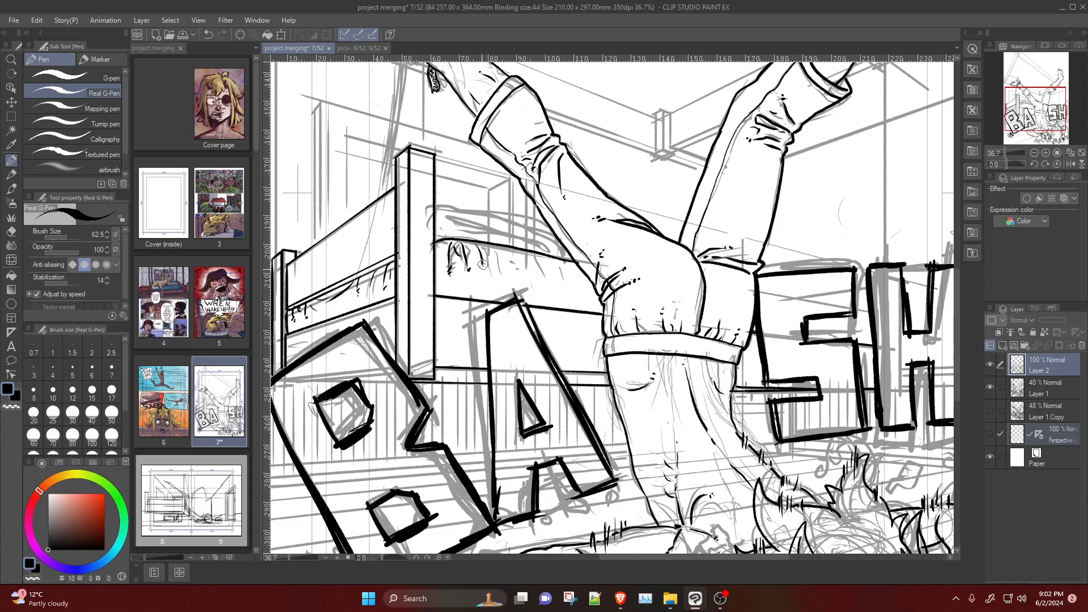
pyautogui.hotkey('ctrl', 'z')
# Step: Open page 3, examine its panels up close, close it and return to page 7
pyautogui.click(220, 216)
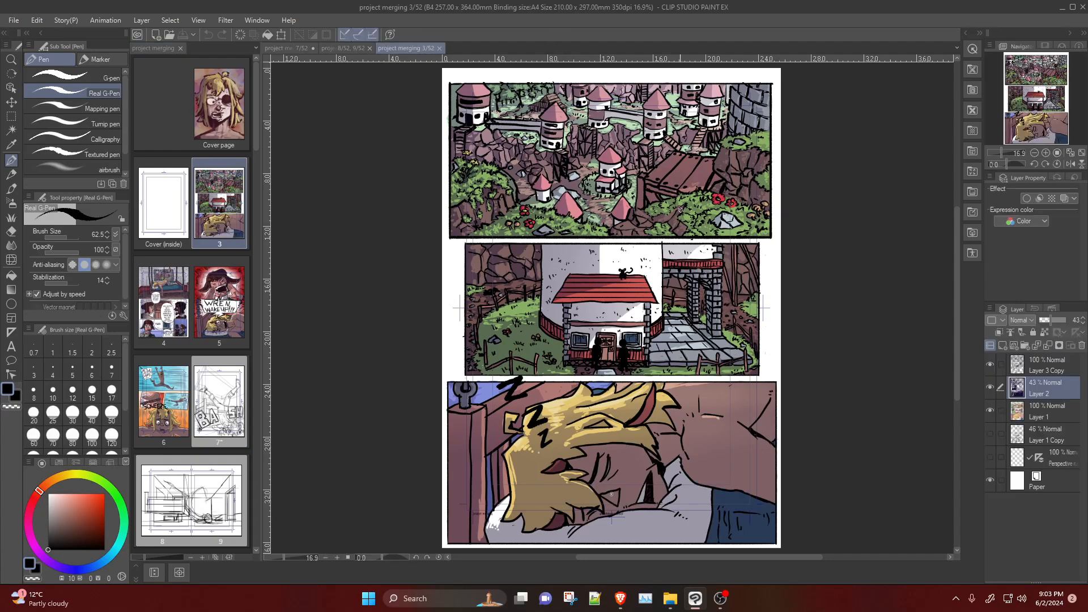
pyautogui.scroll(4, 680, 173)
pyautogui.scroll(-2, 689, 171)
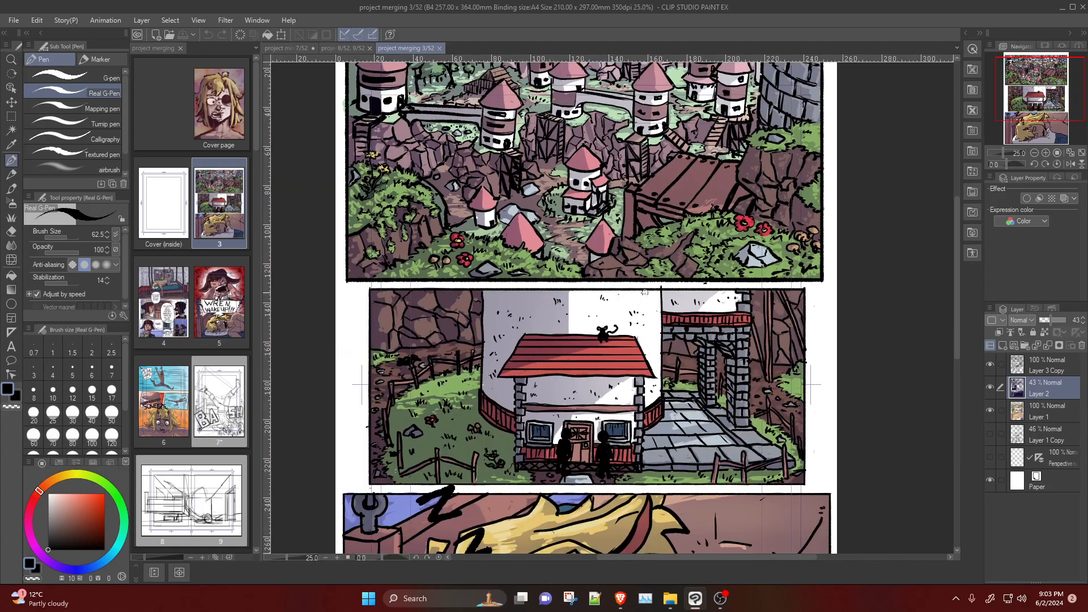
pyautogui.scroll(1, 785, 355)
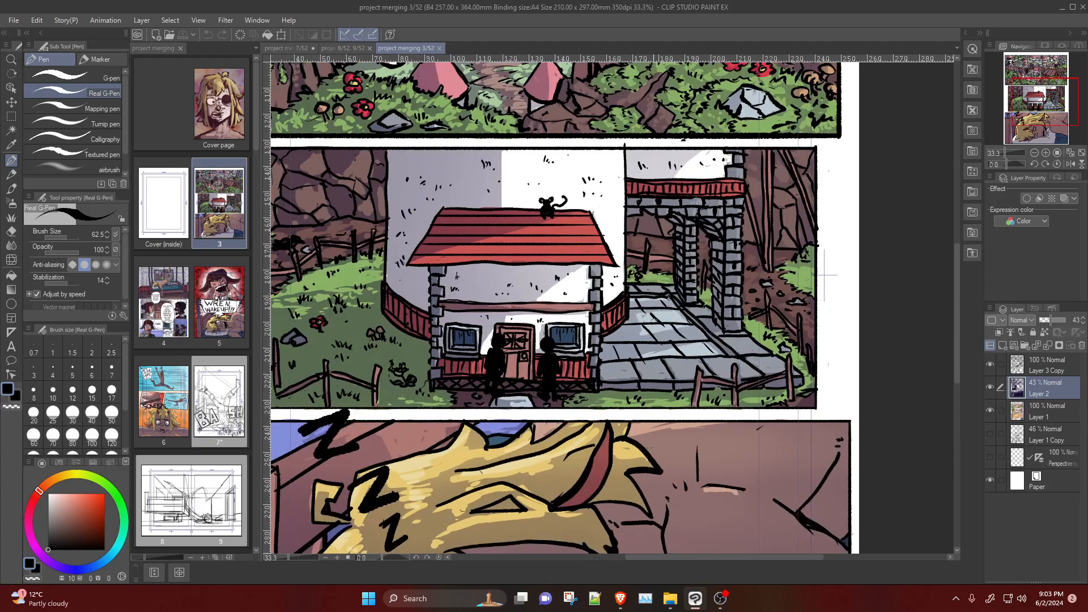
pyautogui.scroll(-4, 516, 421)
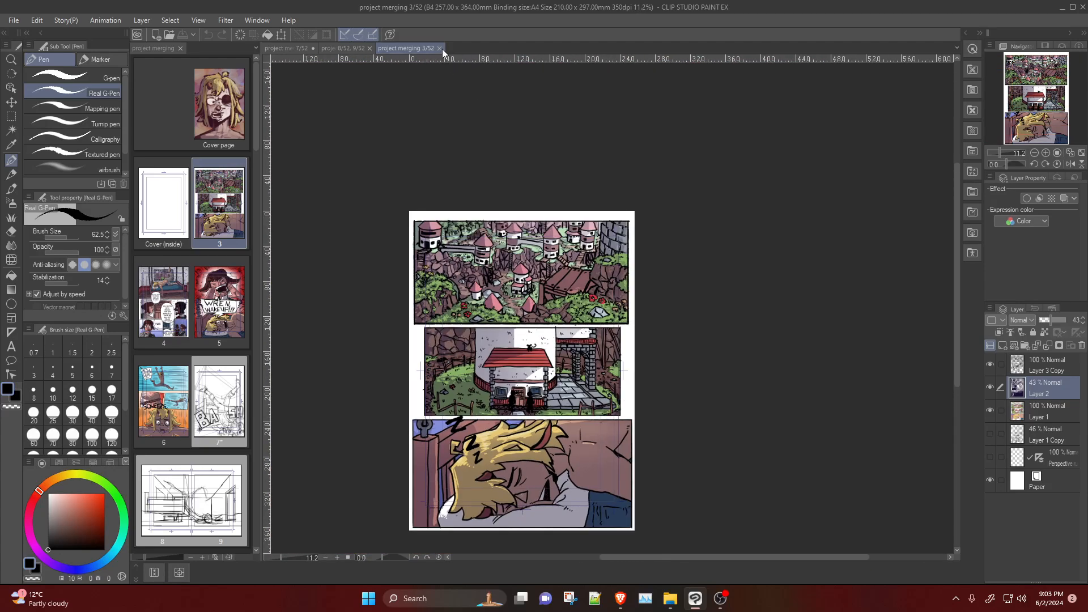
pyautogui.click(439, 48)
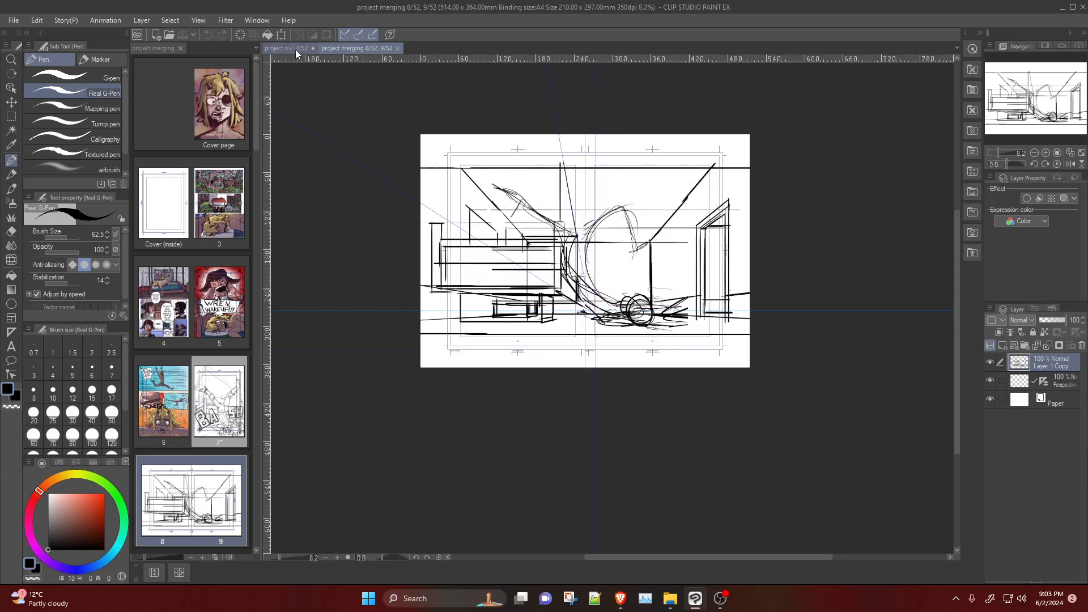
pyautogui.click(296, 50)
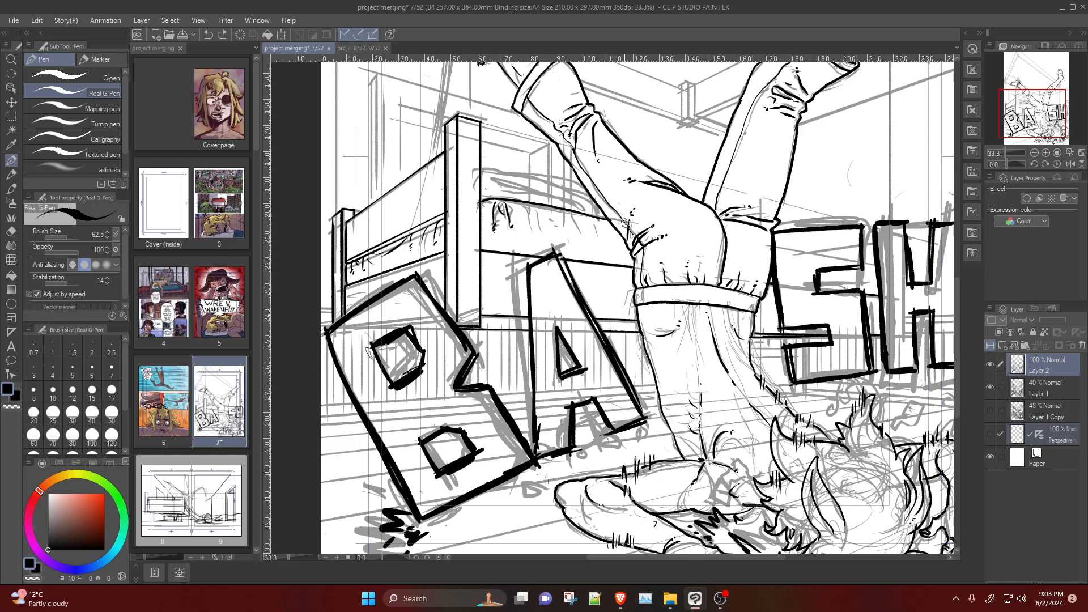
# Step: Add more fabric folds along the mattress and ink the curved pillow outline above it, between the tall bedpost and the leg
pyautogui.moveTo(526, 202); pyautogui.dragTo(532, 225)
pyautogui.hotkey('ctrl', 'z')
pyautogui.hotkey('ctrl', 'z')
pyautogui.moveTo(480, 173); pyautogui.dragTo(582, 203)
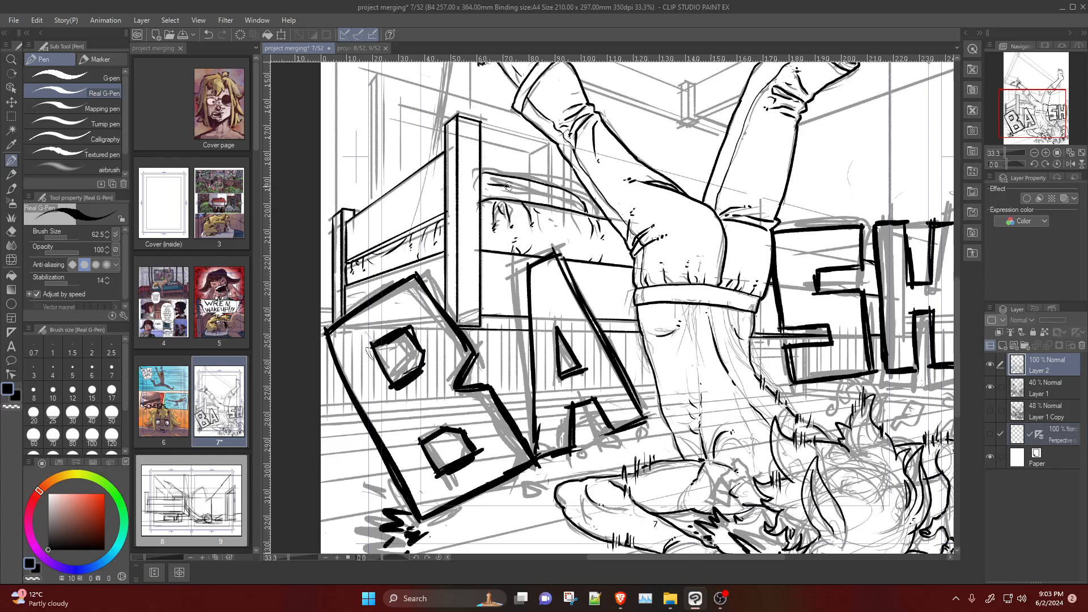
pyautogui.moveTo(491, 179); pyautogui.dragTo(568, 198)
pyautogui.hotkey('ctrl', 'z')
# Step: Hide the Layer 1 sketch to examine the inked bed, figure and lettering on their own, and show the sketch again
pyautogui.scroll(-3, 505, 107)
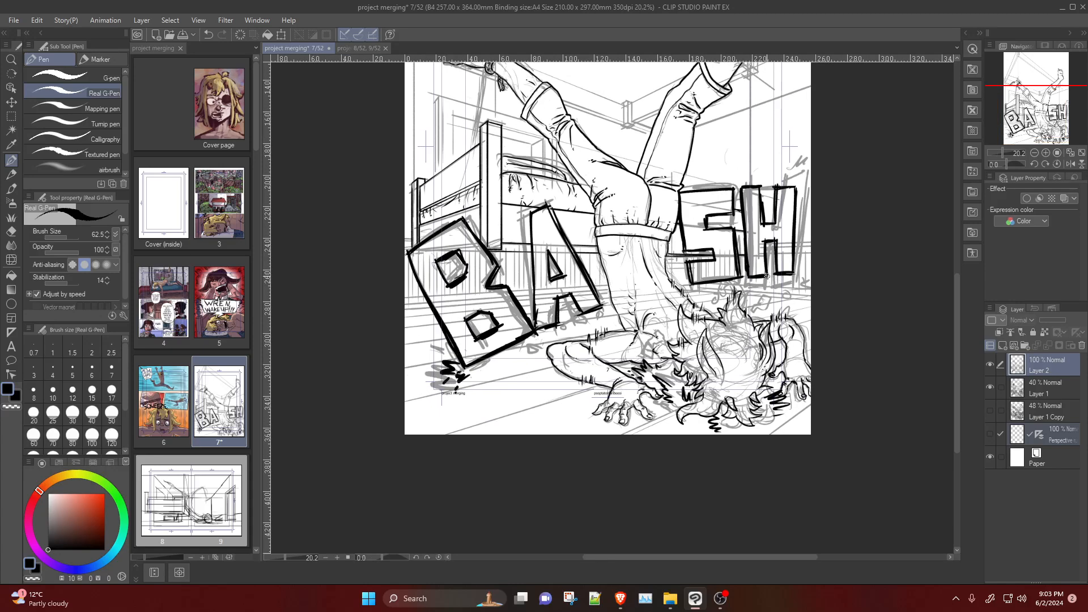
pyautogui.scroll(-3, 766, 276)
pyautogui.scroll(3, 702, 152)
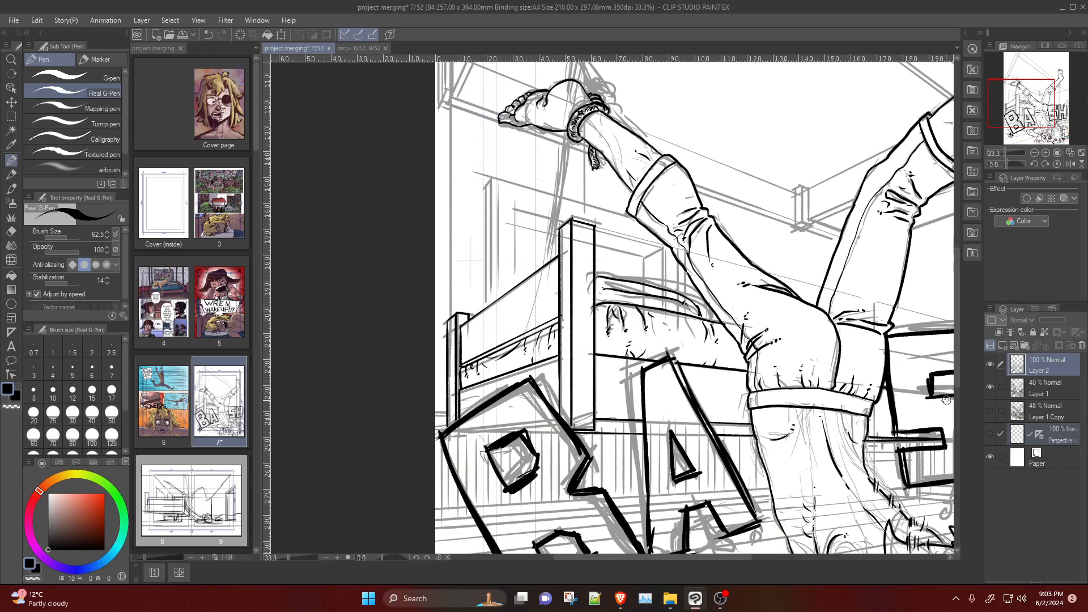
pyautogui.click(989, 385)
pyautogui.scroll(-3, 674, 144)
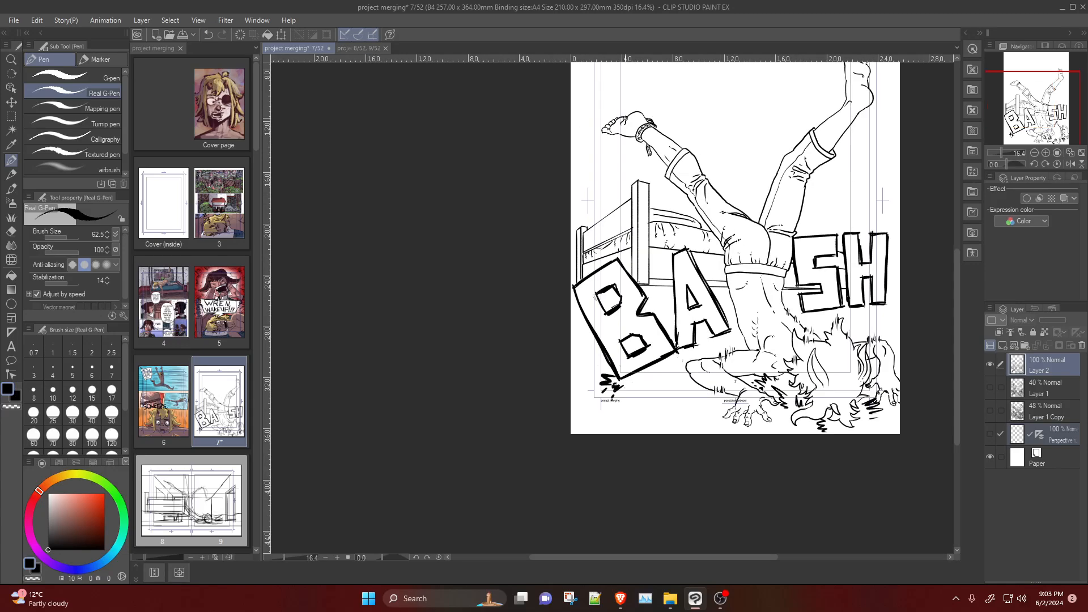
pyautogui.scroll(10, 698, 124)
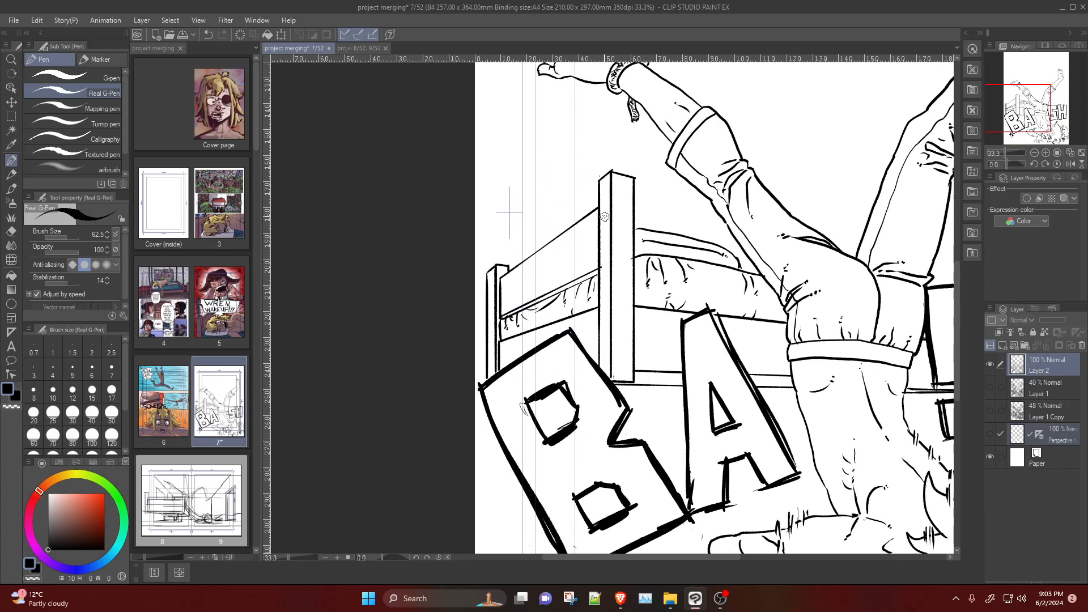
pyautogui.scroll(-7, 601, 217)
pyautogui.scroll(3, 788, 347)
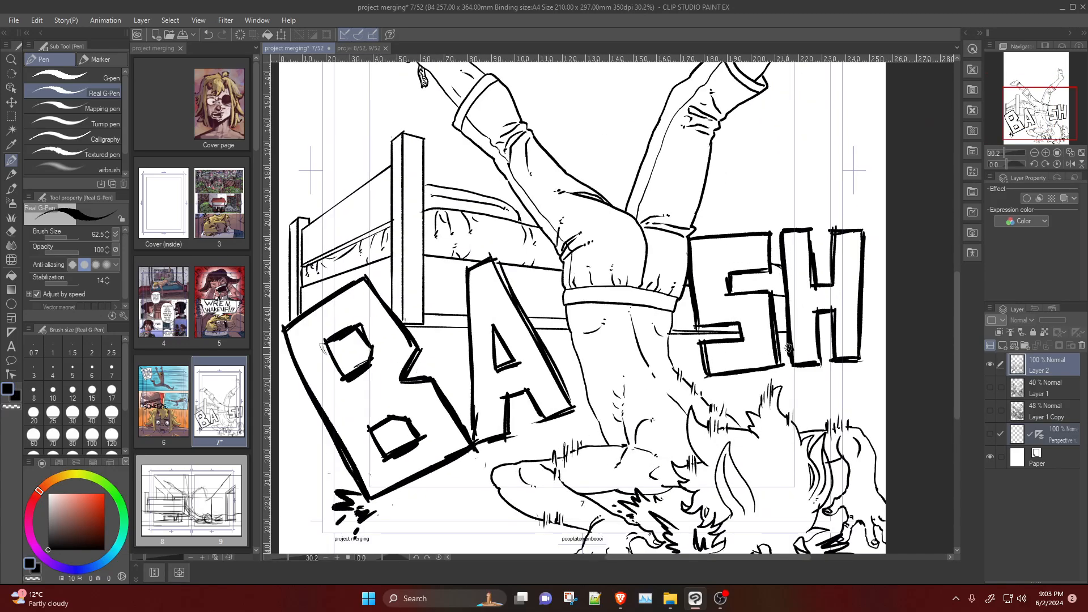
pyautogui.scroll(1, 785, 361)
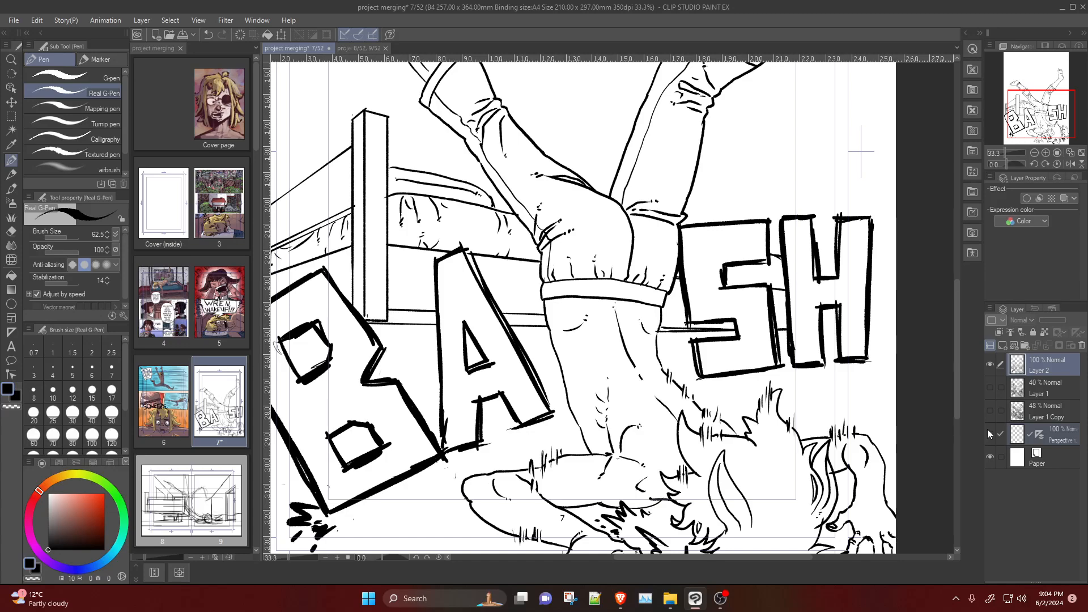
pyautogui.click(988, 430)
pyautogui.click(989, 434)
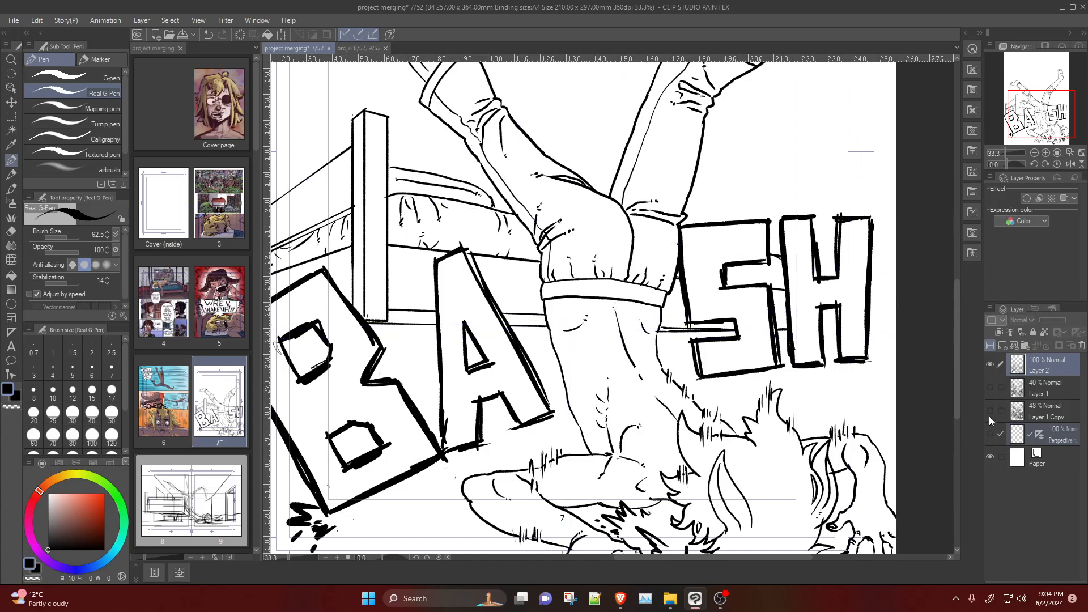
pyautogui.click(989, 388)
# Step: Add a short ink stroke near the right side of the S
pyautogui.scroll(-3, 590, 235)
pyautogui.scroll(5, 590, 236)
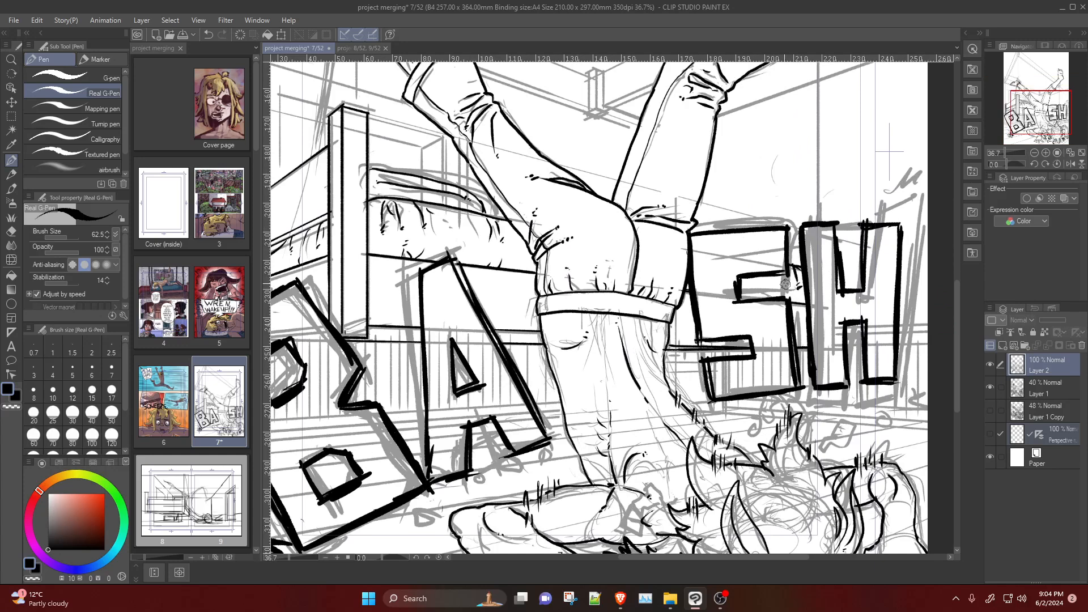
pyautogui.moveTo(774, 274); pyautogui.dragTo(771, 290)
pyautogui.scroll(-5, 723, 274)
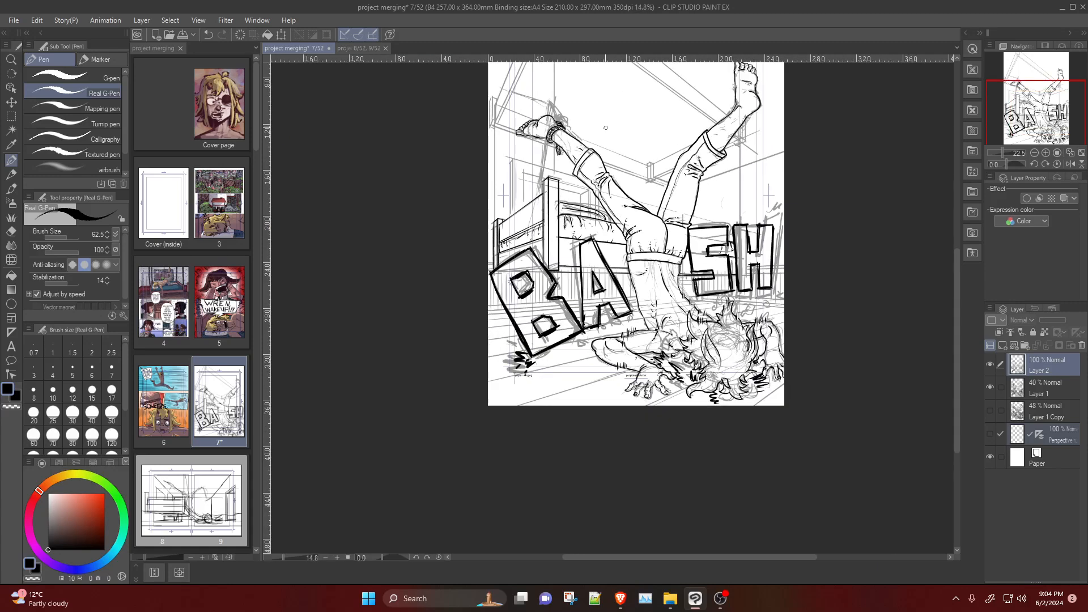
# Step: Examine the sketched ceiling beams, room corners and wall lines around the figure's legs on page 7
pyautogui.scroll(2, 544, 142)
pyautogui.scroll(-1, 544, 143)
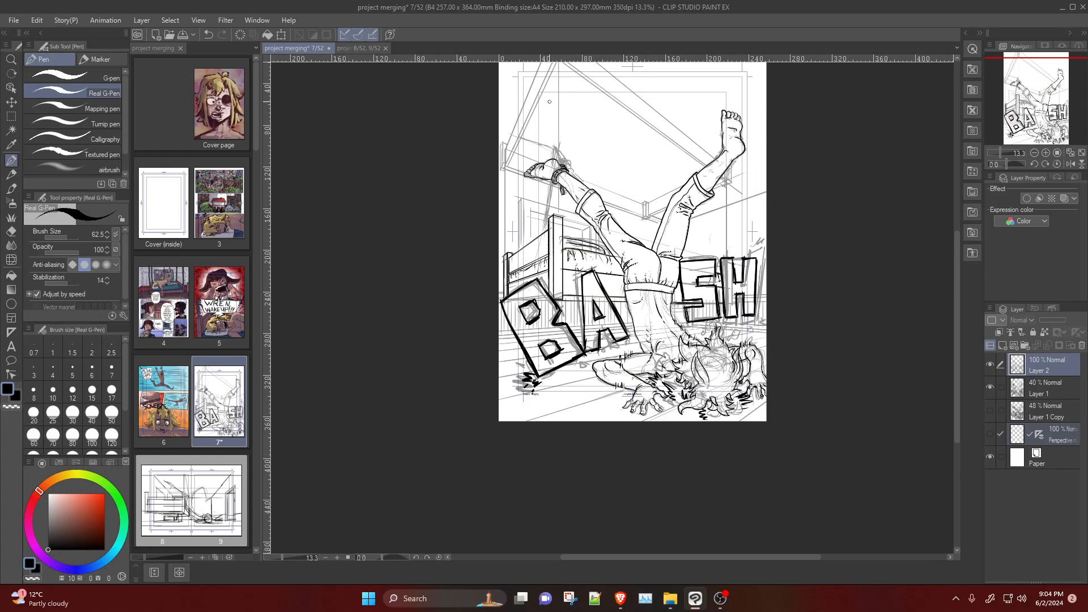
pyautogui.scroll(-2, 547, 113)
pyautogui.scroll(1, 552, 83)
pyautogui.scroll(3, 551, 83)
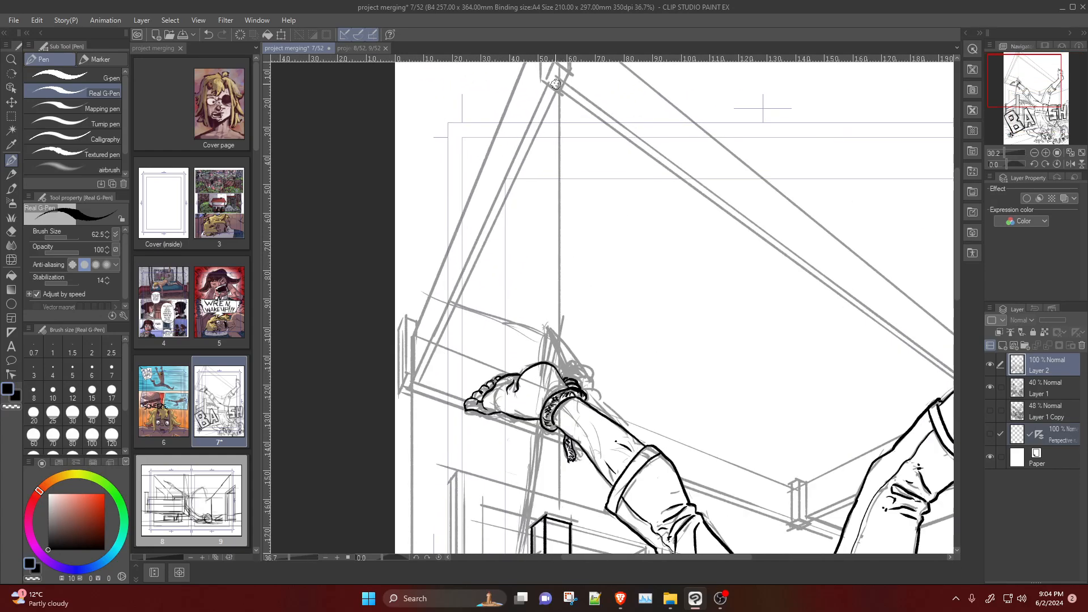
pyautogui.scroll(-1, 587, 434)
pyautogui.scroll(3, 554, 448)
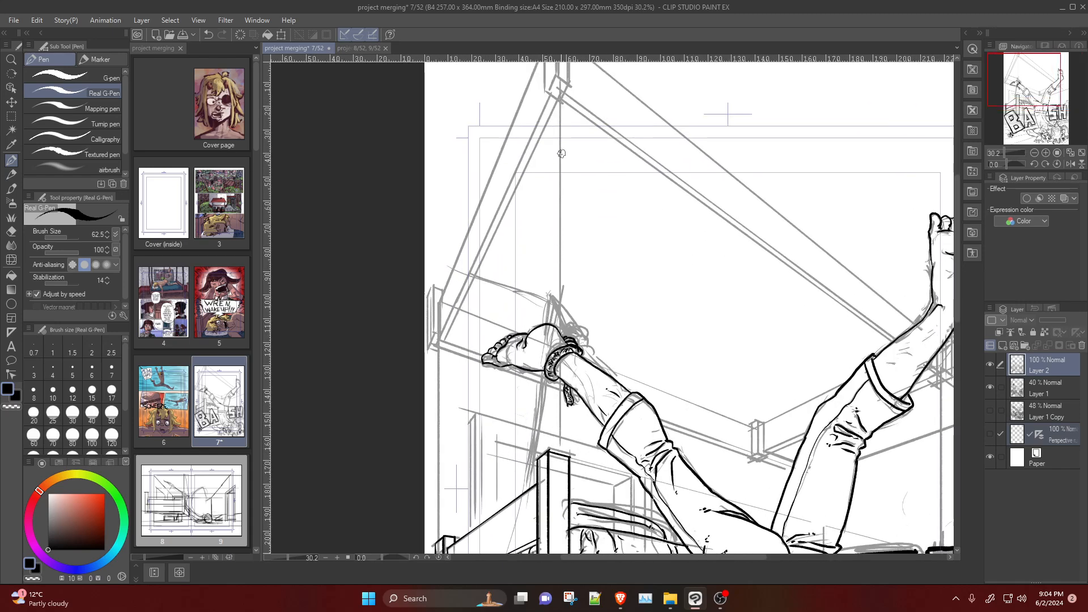
pyautogui.scroll(-3, 561, 154)
pyautogui.scroll(3, 514, 473)
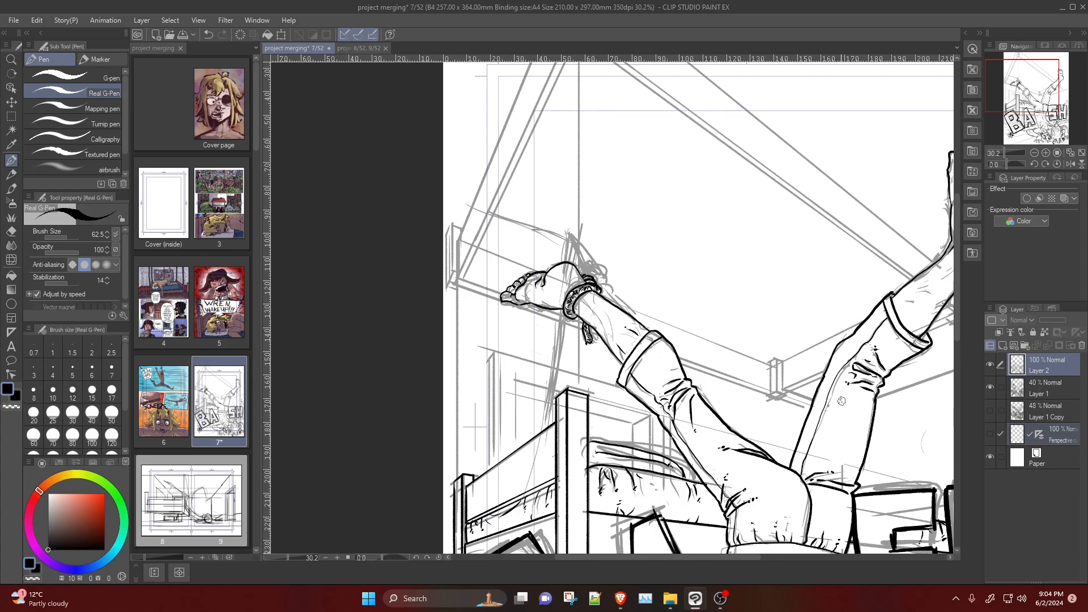
pyautogui.scroll(-3, 841, 400)
pyautogui.scroll(-3, 824, 264)
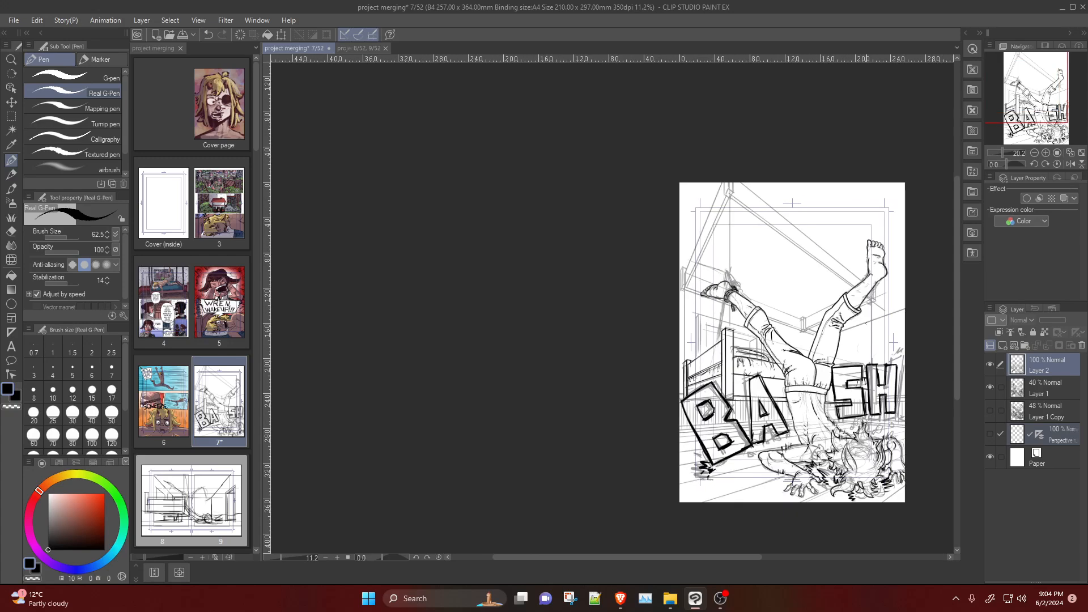
pyautogui.scroll(2, 873, 465)
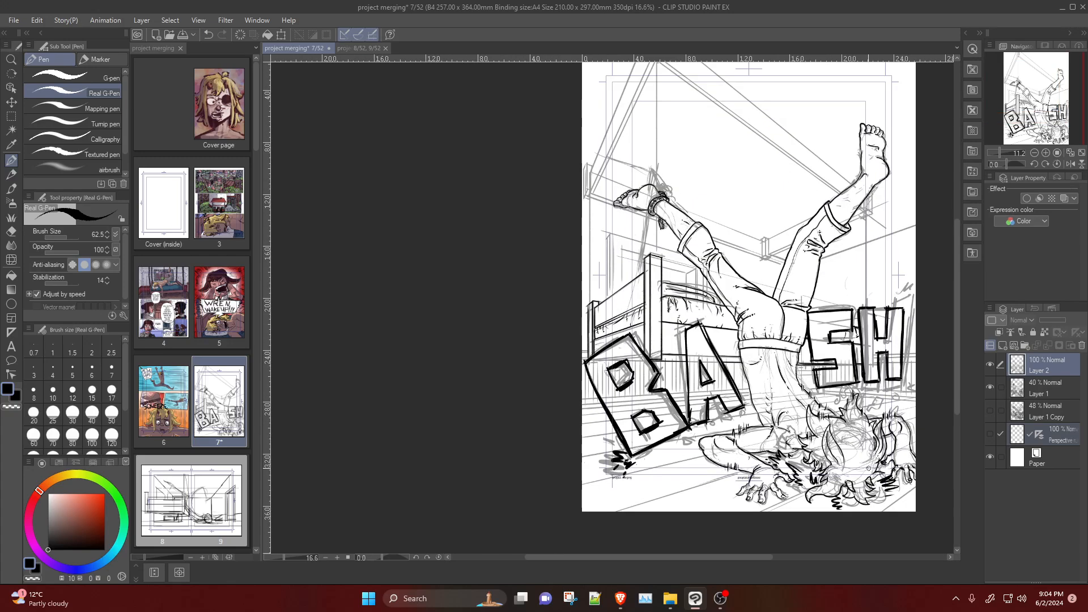
# Step: Open page 4, examine how the chain-hung bed and room are drawn in its top panel, and return to page 7
pyautogui.click(152, 317)
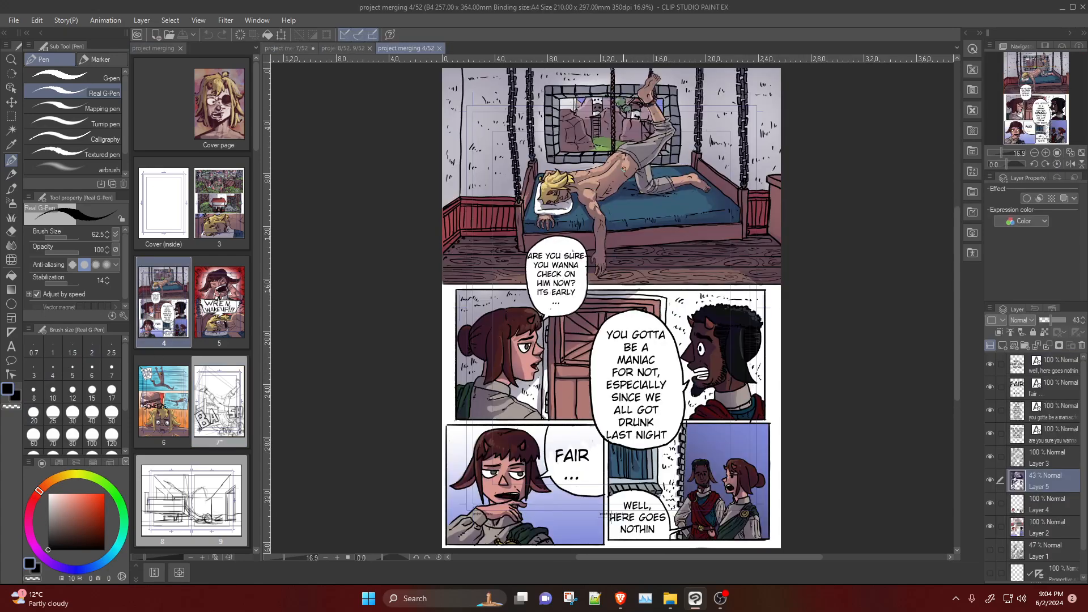
pyautogui.scroll(3, 624, 169)
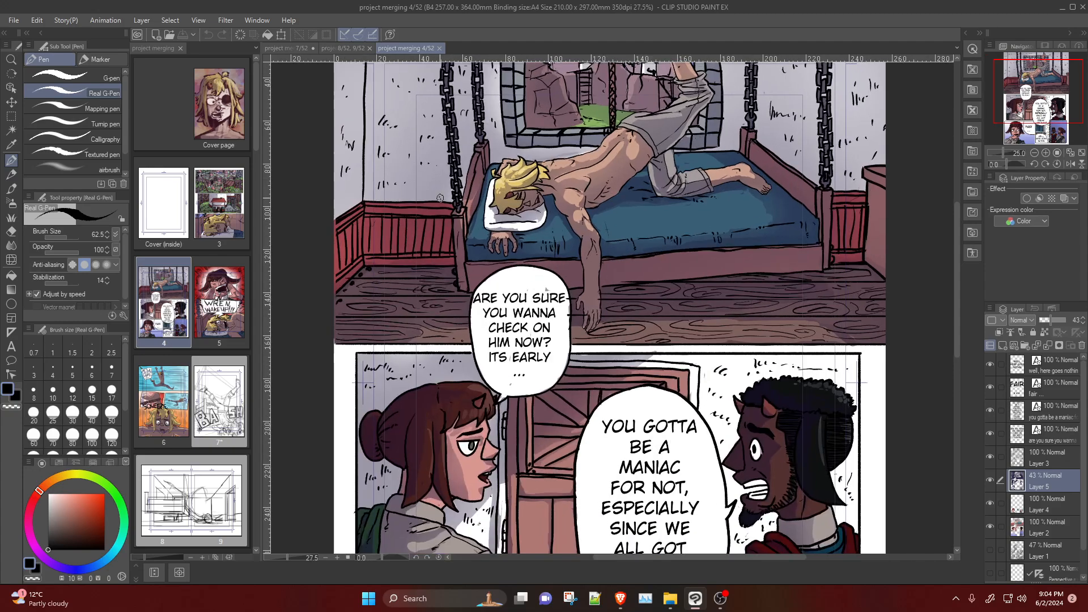
pyautogui.scroll(1, 440, 198)
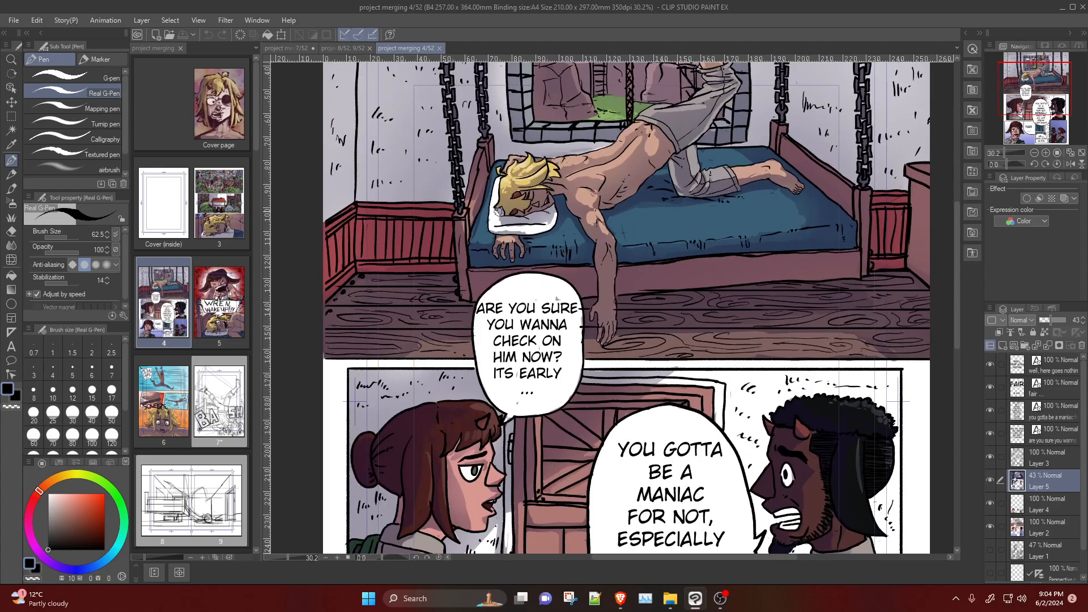
pyautogui.scroll(-4, 910, 170)
pyautogui.scroll(3, 794, 118)
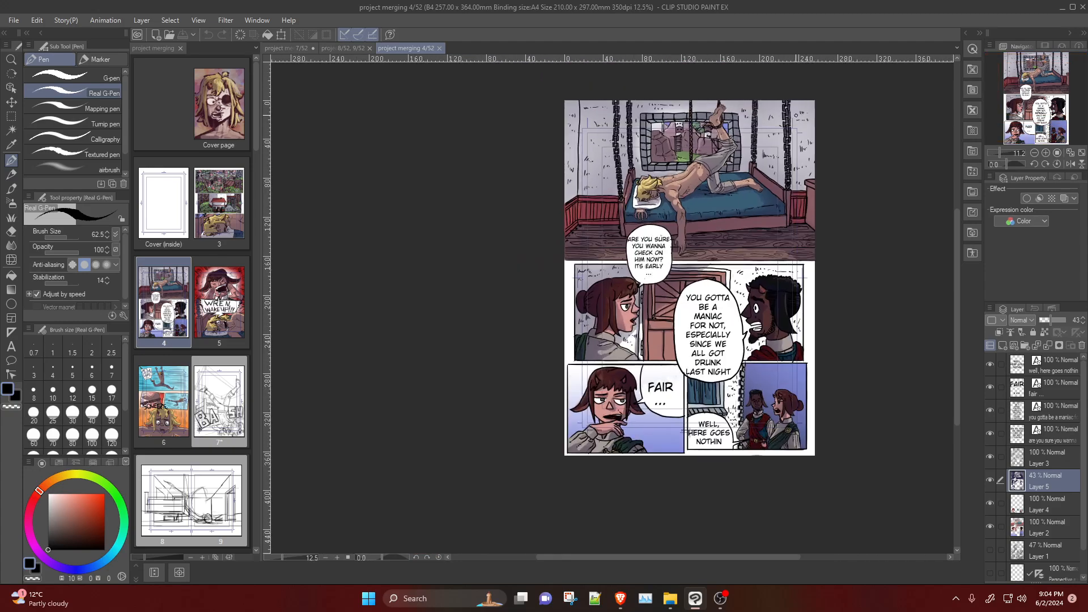
pyautogui.scroll(1, 778, 136)
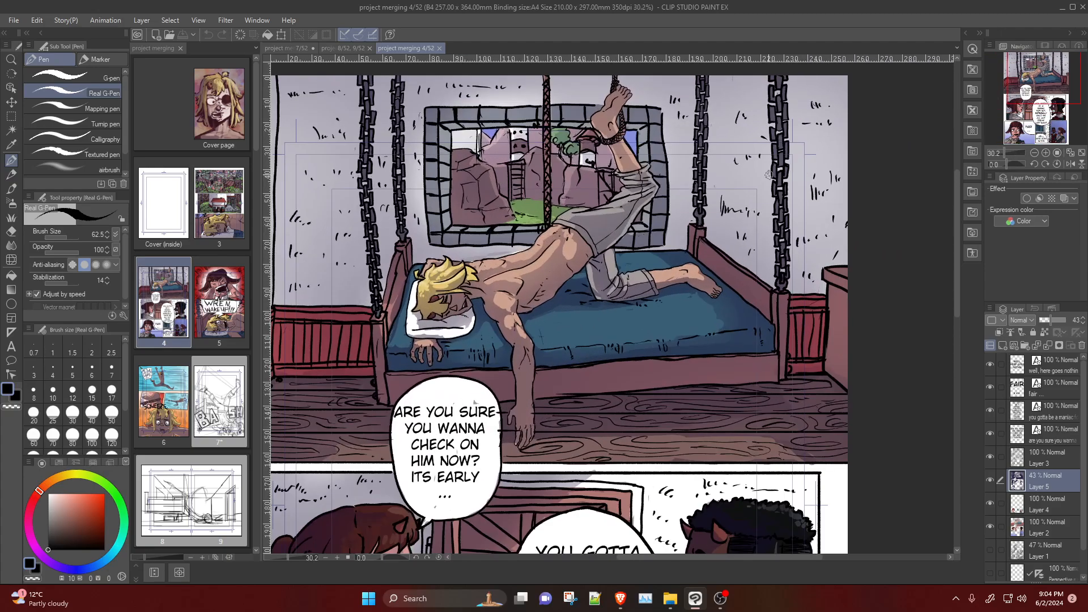
pyautogui.scroll(-5, 763, 182)
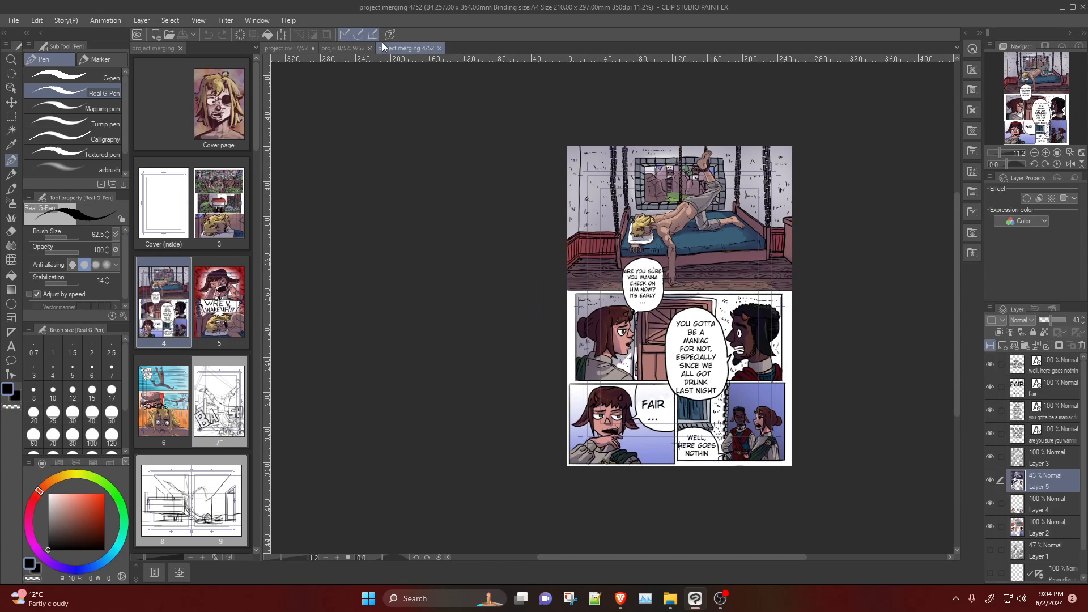
pyautogui.click(302, 46)
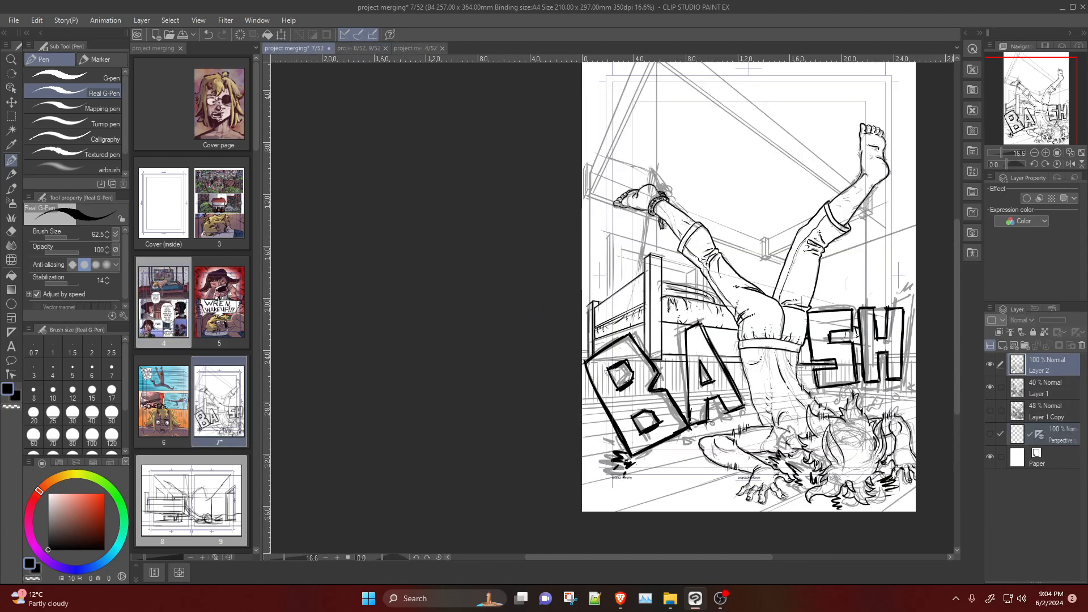
pyautogui.scroll(1, 728, 263)
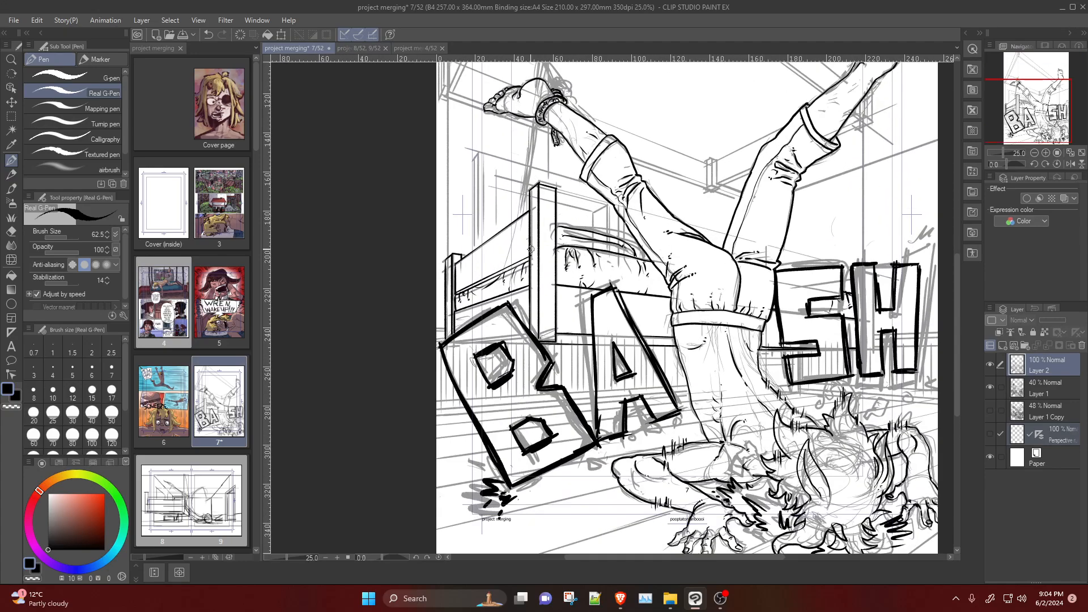
# Step: Compare page 7's overall room layout with the wall, window and bed in page 4's top panel, and return to page 7
pyautogui.scroll(-4, 545, 283)
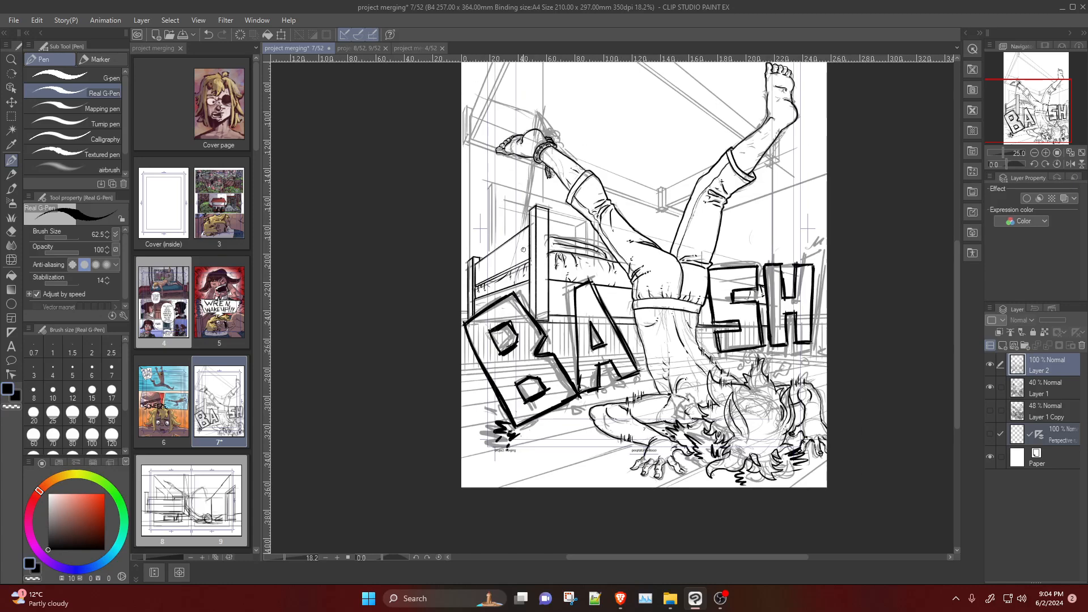
pyautogui.scroll(-2, 526, 106)
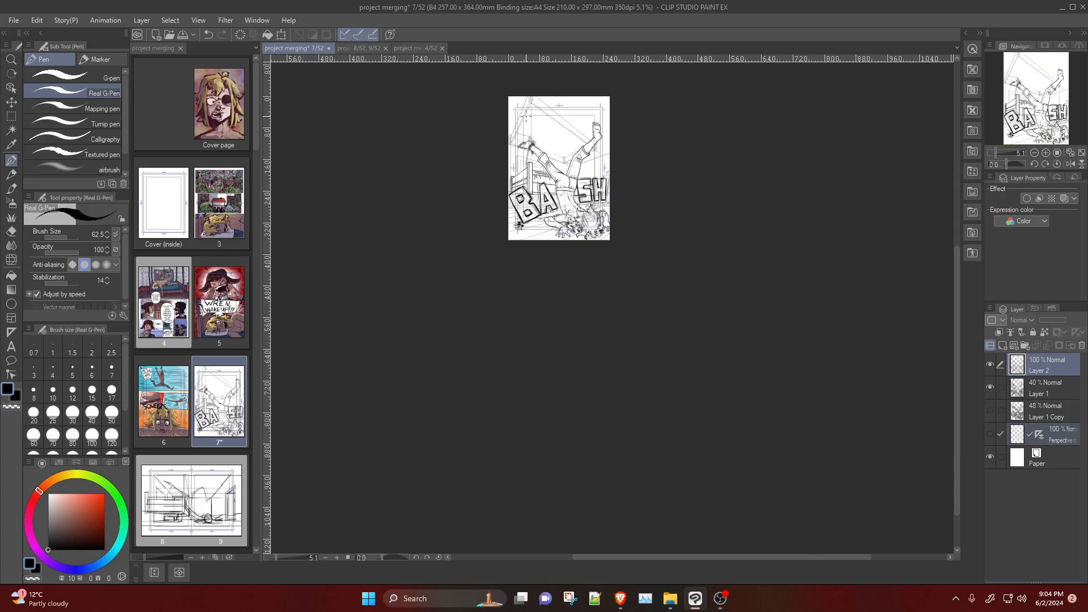
pyautogui.scroll(4, 516, 207)
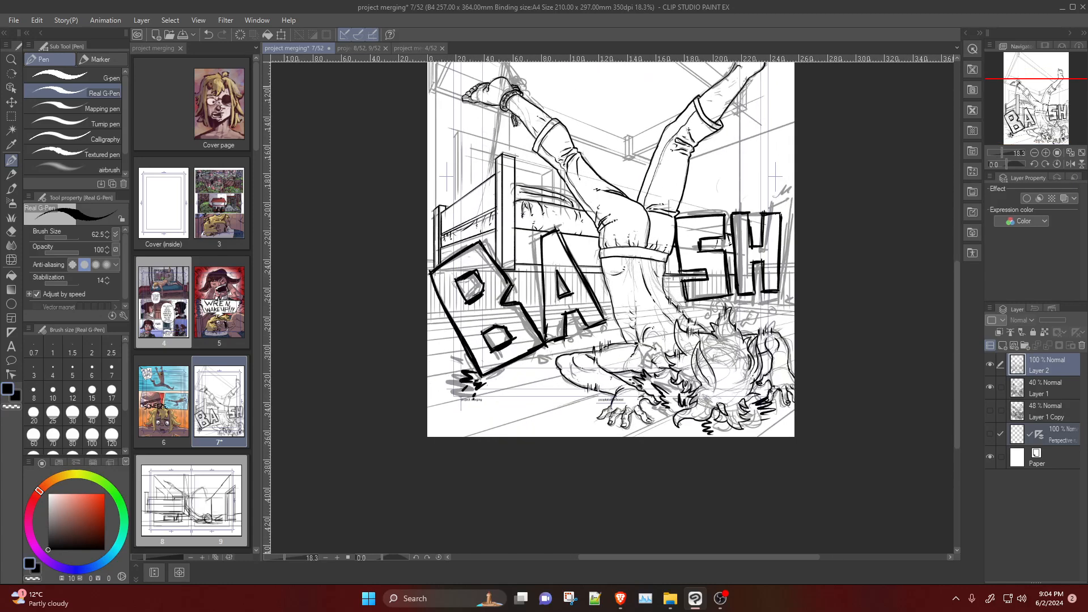
pyautogui.click(420, 44)
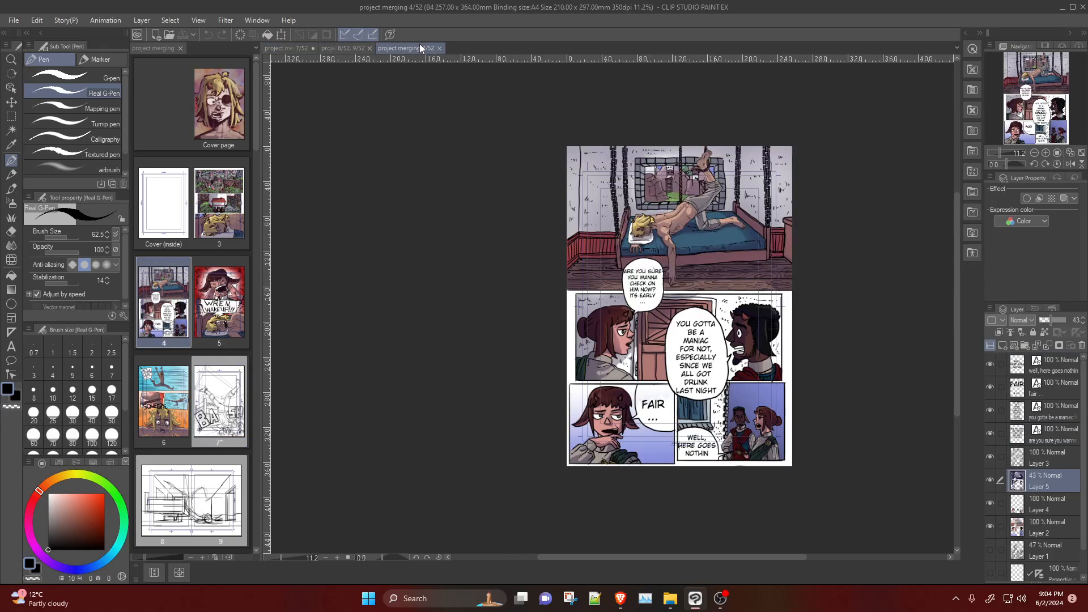
pyautogui.scroll(6, 792, 163)
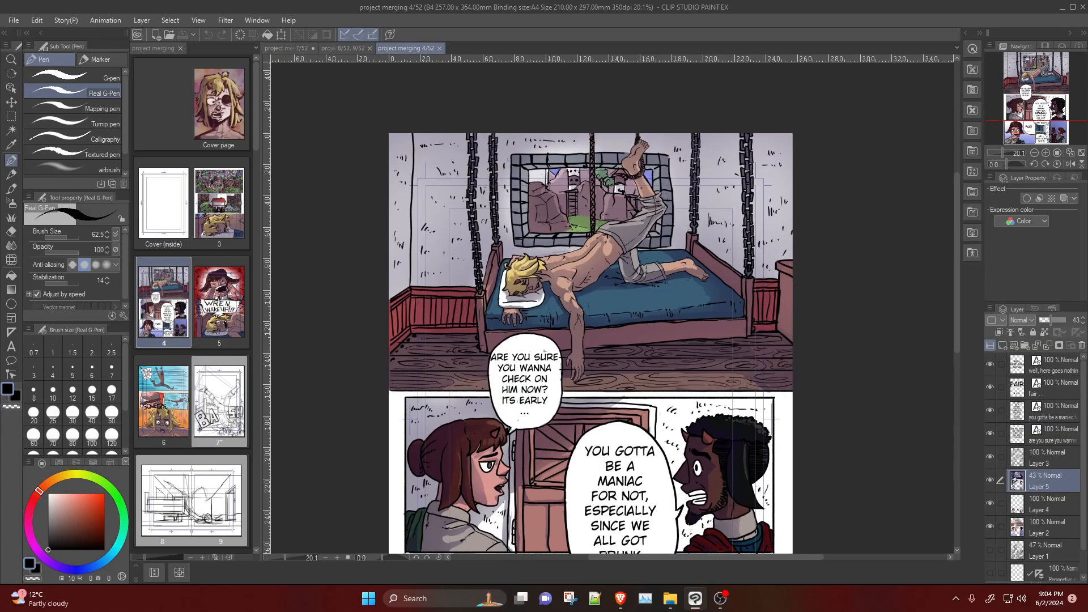
pyautogui.click(286, 47)
# Step: Show the perspective ruler and ink the drawer unit's edges in the gap between the figure's torso and the S
pyautogui.scroll(8, 640, 264)
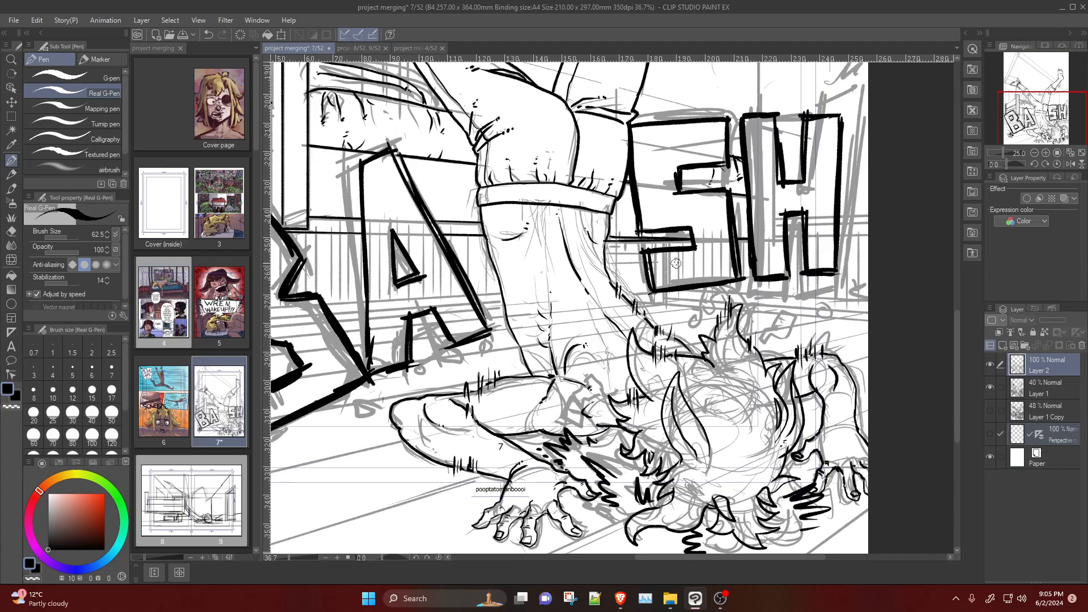
pyautogui.scroll(-3, 640, 264)
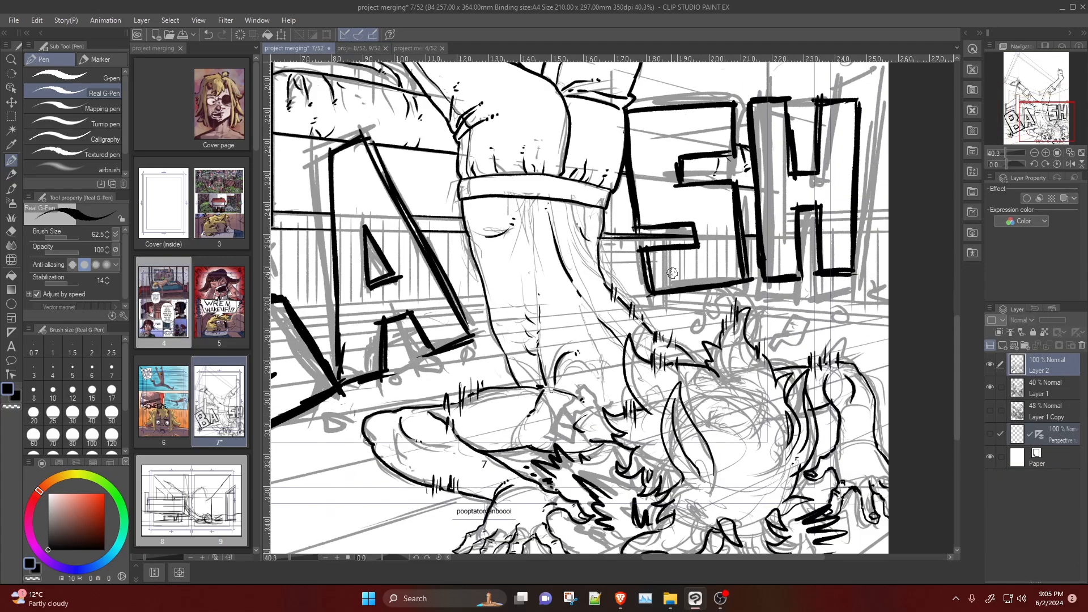
pyautogui.click(991, 434)
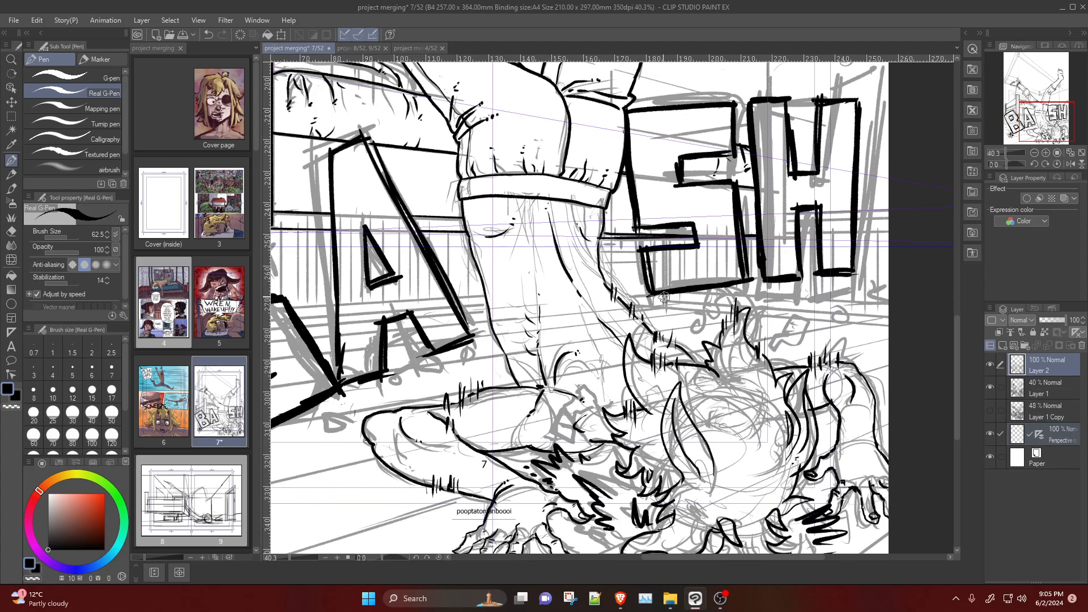
pyautogui.moveTo(665, 289)
pyautogui.mouseDown()
pyautogui.moveTo(665, 308)
pyautogui.moveTo(626, 310)
pyautogui.mouseUp()
pyautogui.hotkey('ctrl', 'z')
pyautogui.hotkey('ctrl', 'z')
pyautogui.hotkey('ctrl', 'z')
pyautogui.moveTo(648, 293); pyautogui.dragTo(616, 299)
pyautogui.hotkey('ctrl', 'z')
pyautogui.moveTo(645, 264); pyautogui.dragTo(600, 274)
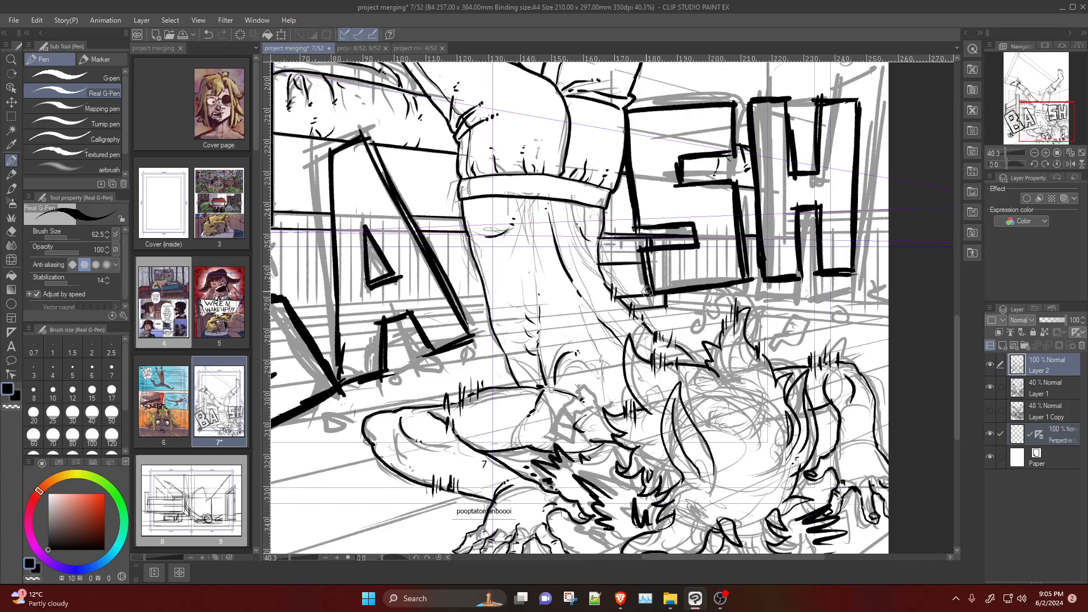
# Step: Finish the drawer unit's lower edge, hide the perspective ruler, and ink two small round knobs on the drawers
pyautogui.moveTo(647, 291); pyautogui.dragTo(626, 293)
pyautogui.click(991, 434)
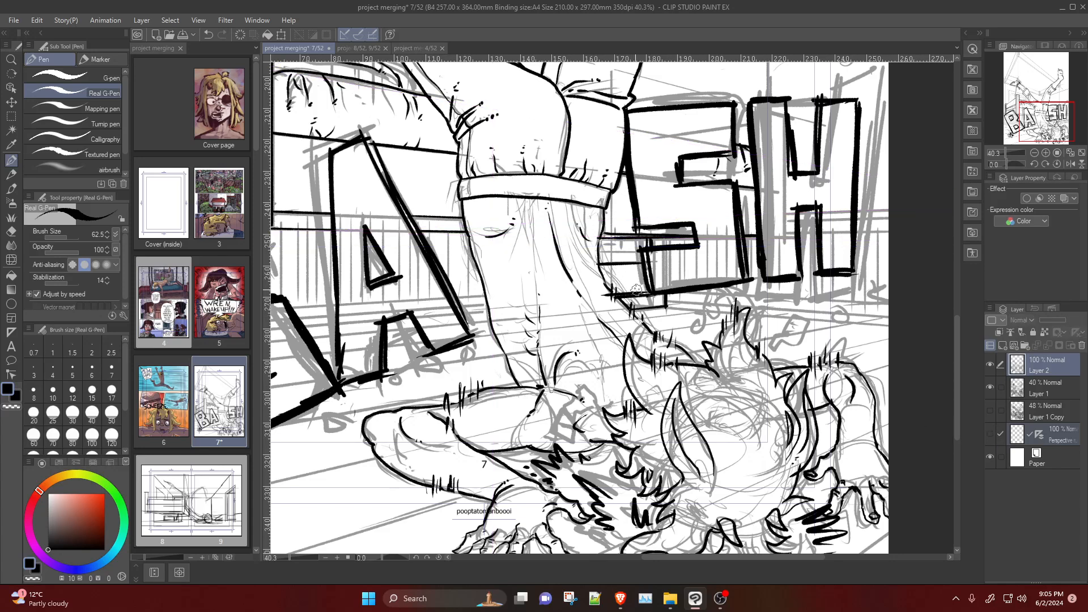
pyautogui.press('e')
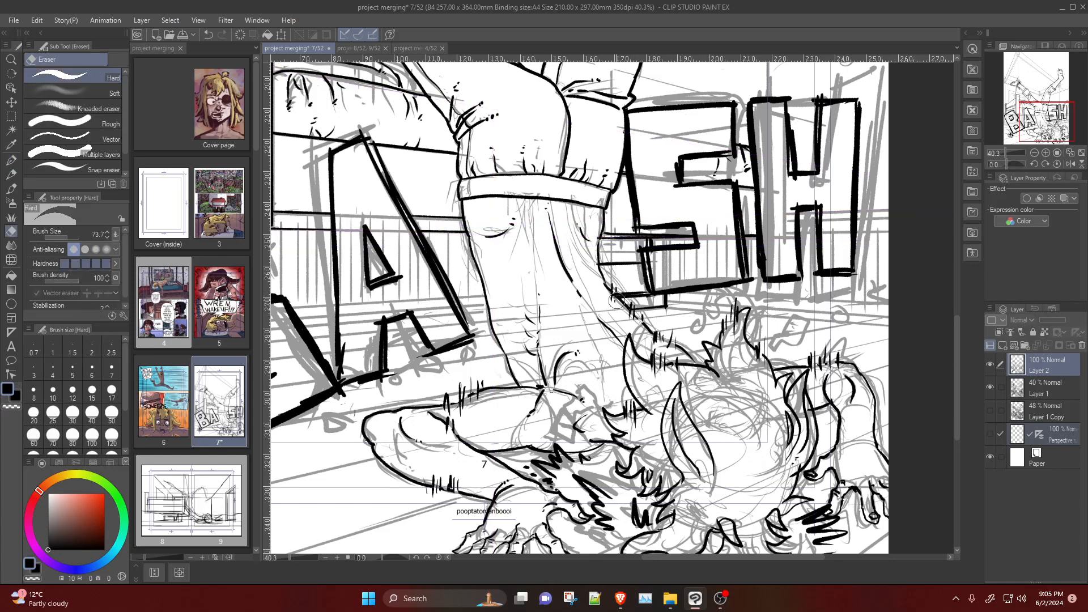
pyautogui.press('p')
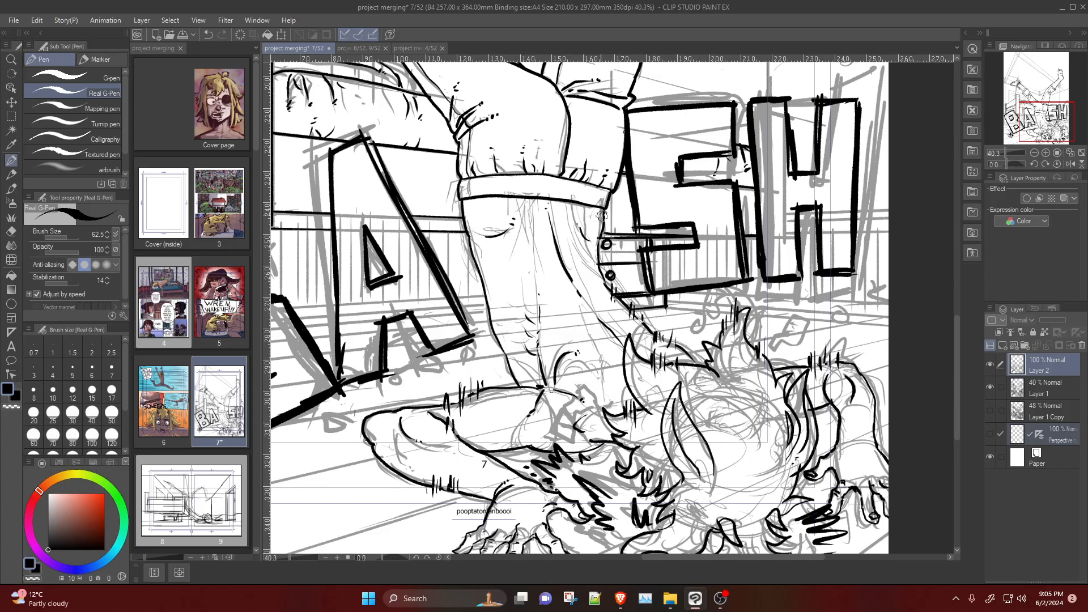
# Step: Examine page 7's whole composition, the inked lettering, and the sketched window and beams behind the raised legs
pyautogui.scroll(-5, 685, 184)
pyautogui.scroll(2, 595, 180)
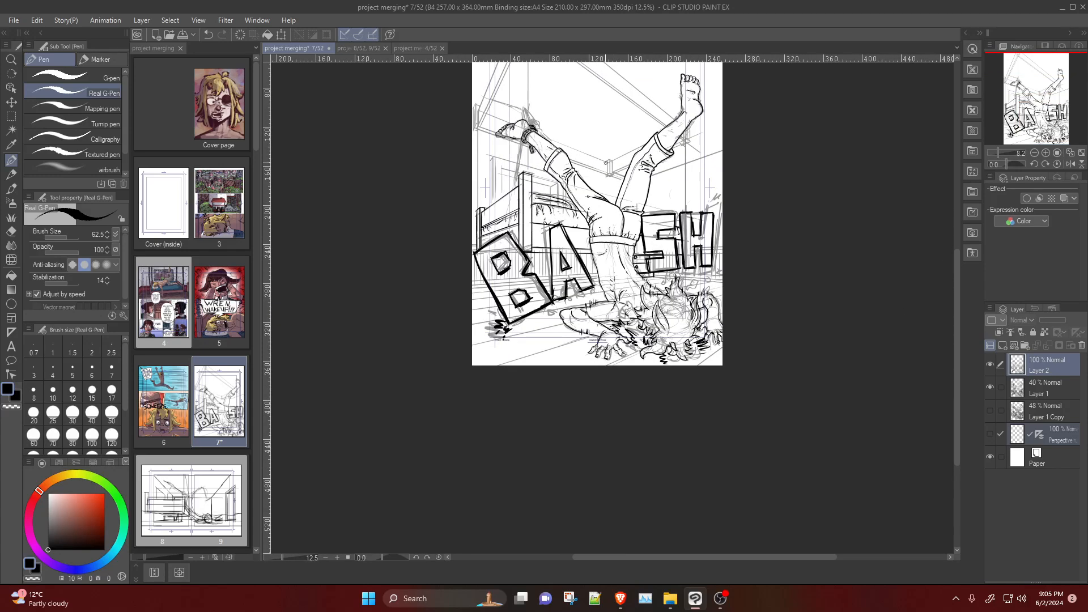
pyautogui.scroll(4, 595, 180)
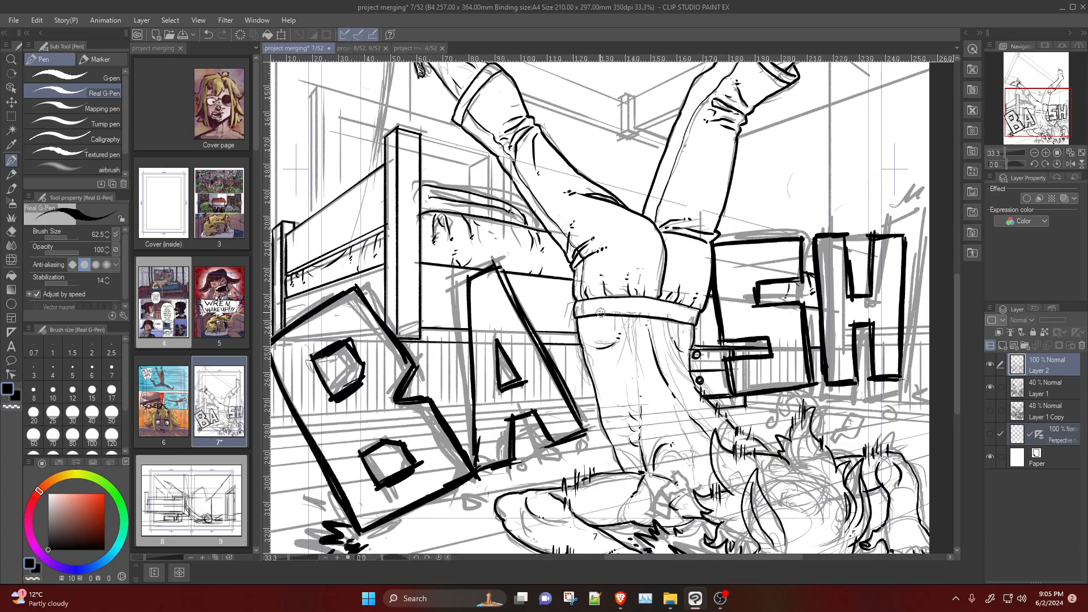
pyautogui.scroll(-3, 573, 304)
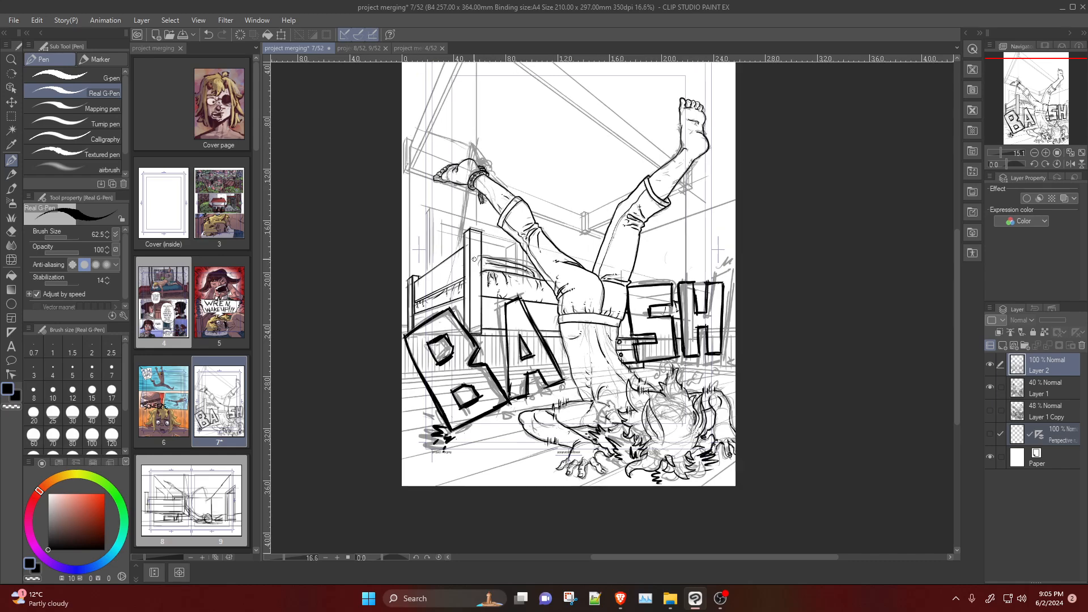
pyautogui.scroll(2, 593, 296)
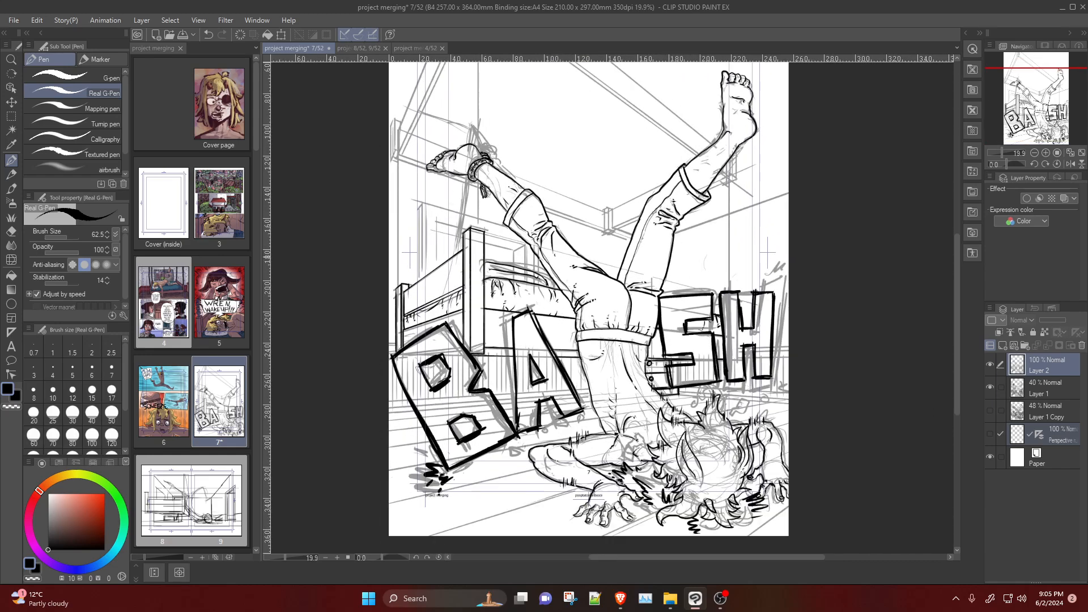
pyautogui.scroll(2, 720, 390)
pyautogui.scroll(3, 694, 349)
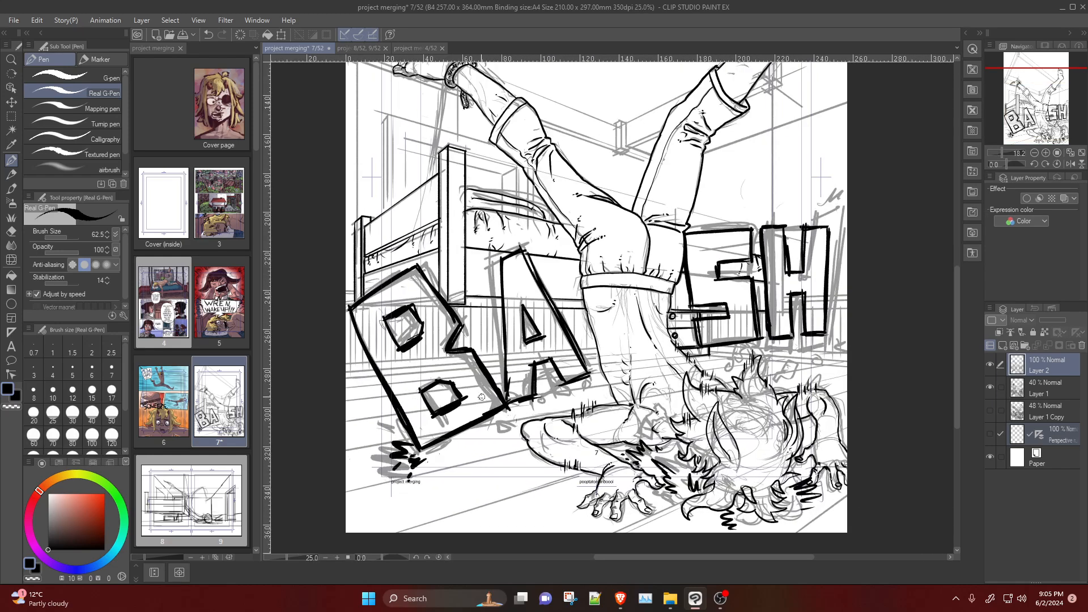
pyautogui.scroll(-4, 374, 323)
pyautogui.scroll(-3, 374, 323)
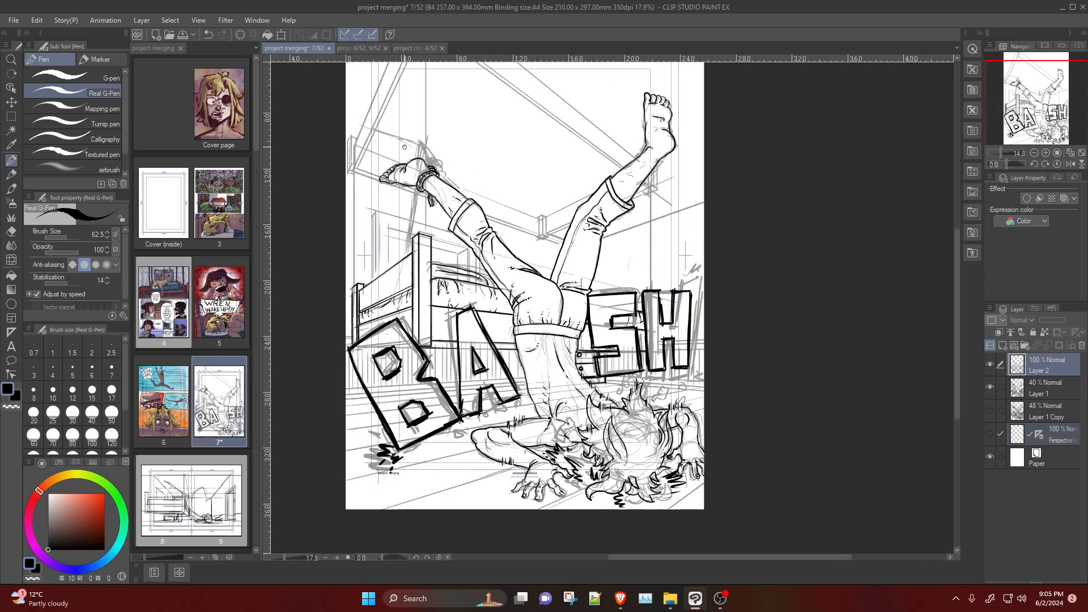
pyautogui.scroll(3, 363, 132)
pyautogui.scroll(2, 363, 132)
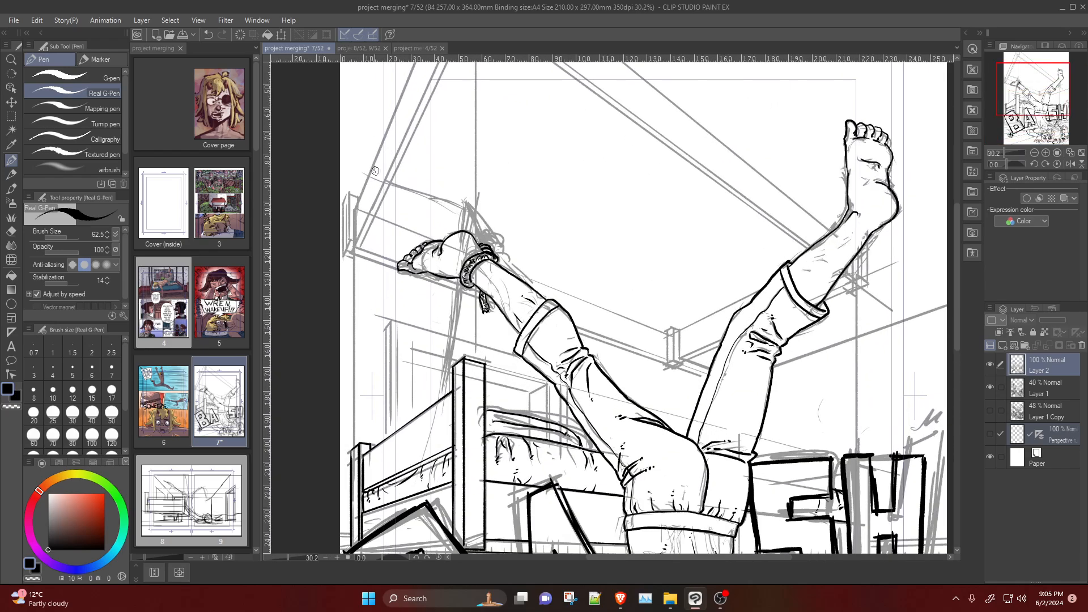
pyautogui.scroll(-2, 374, 170)
pyautogui.scroll(3, 375, 447)
# Step: Show the perspective ruler on page 7 and check the stone-framed window on page 4 and the room layout on pages 8-9
pyautogui.press('p')
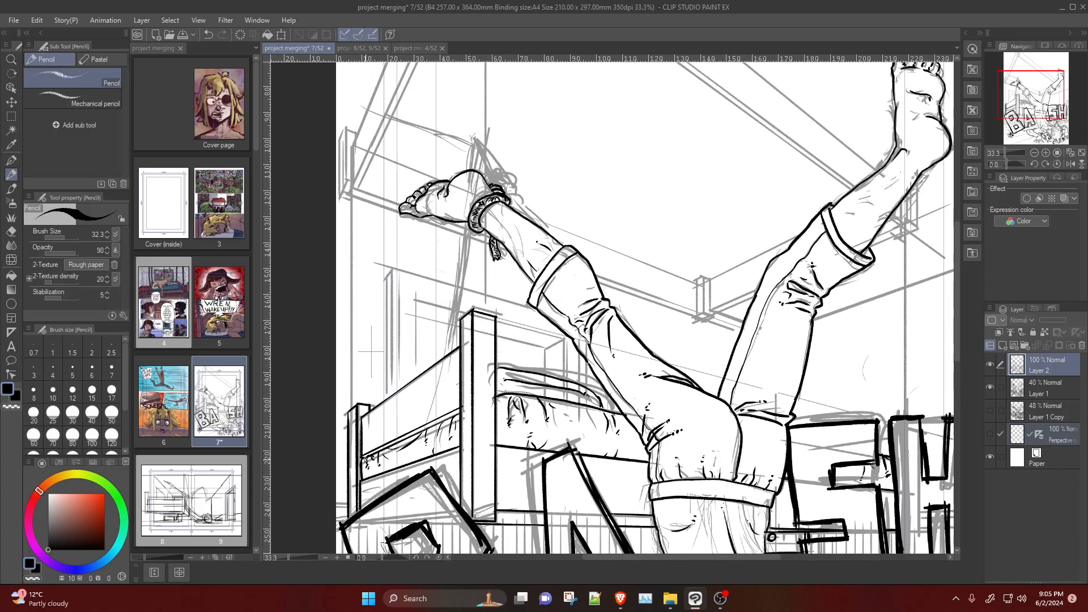
pyautogui.click(991, 432)
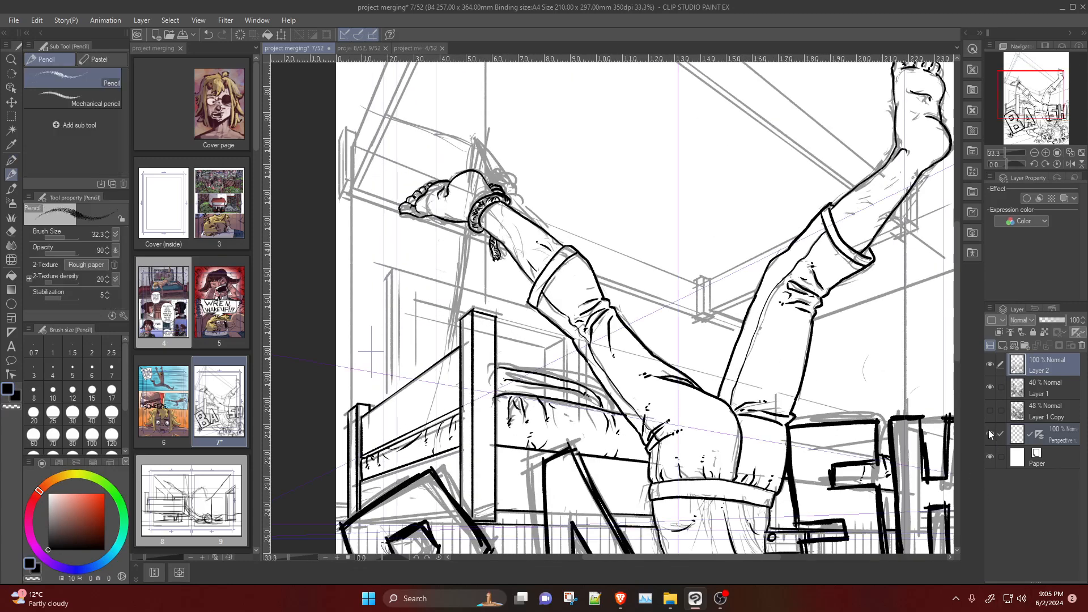
pyautogui.scroll(1, 378, 329)
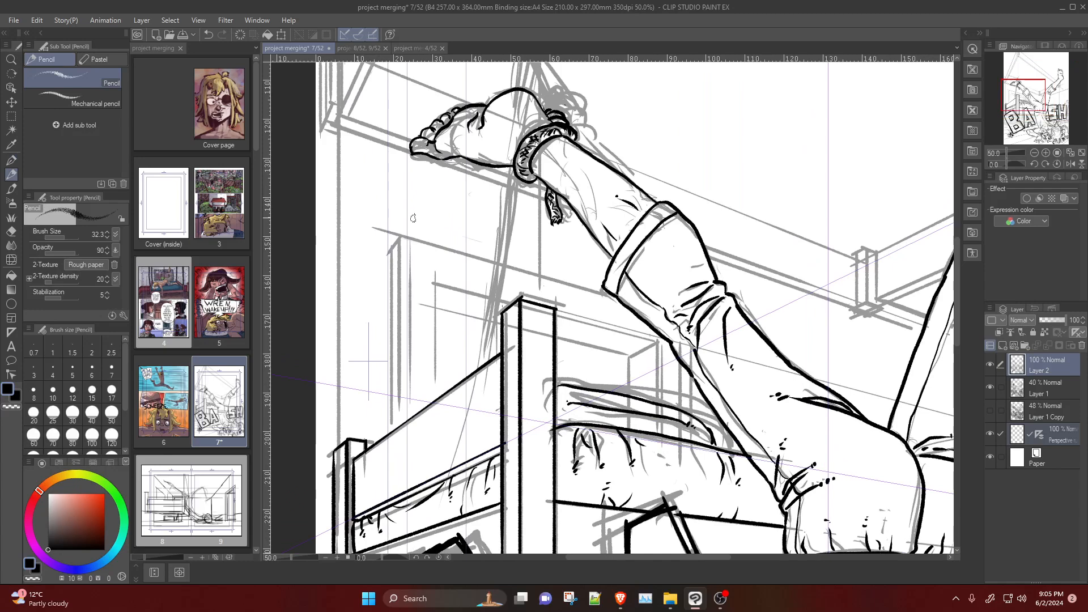
pyautogui.press('p')
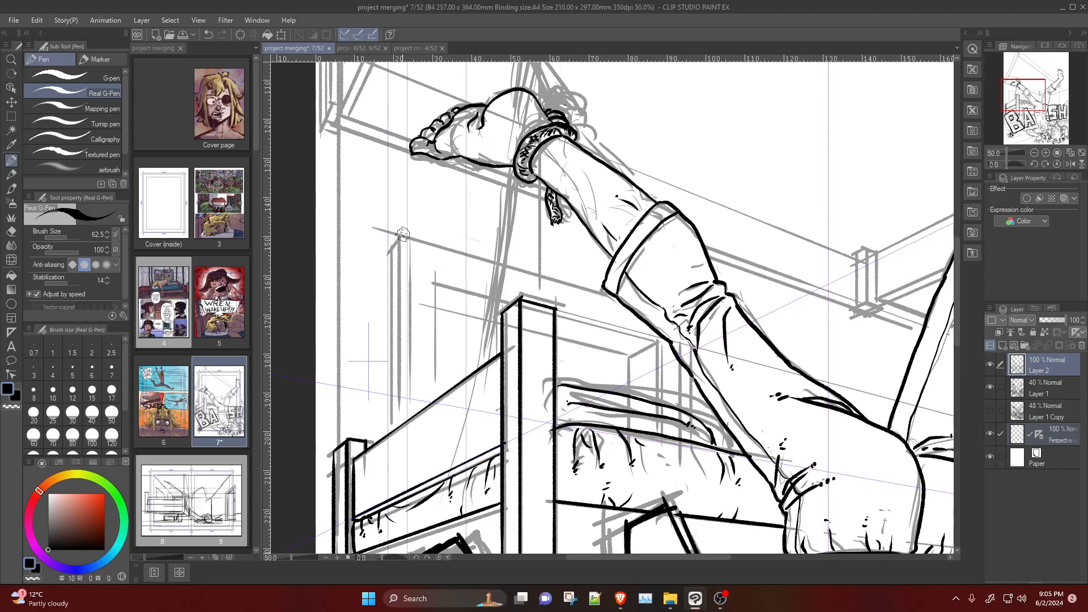
pyautogui.doubleClick(163, 301)
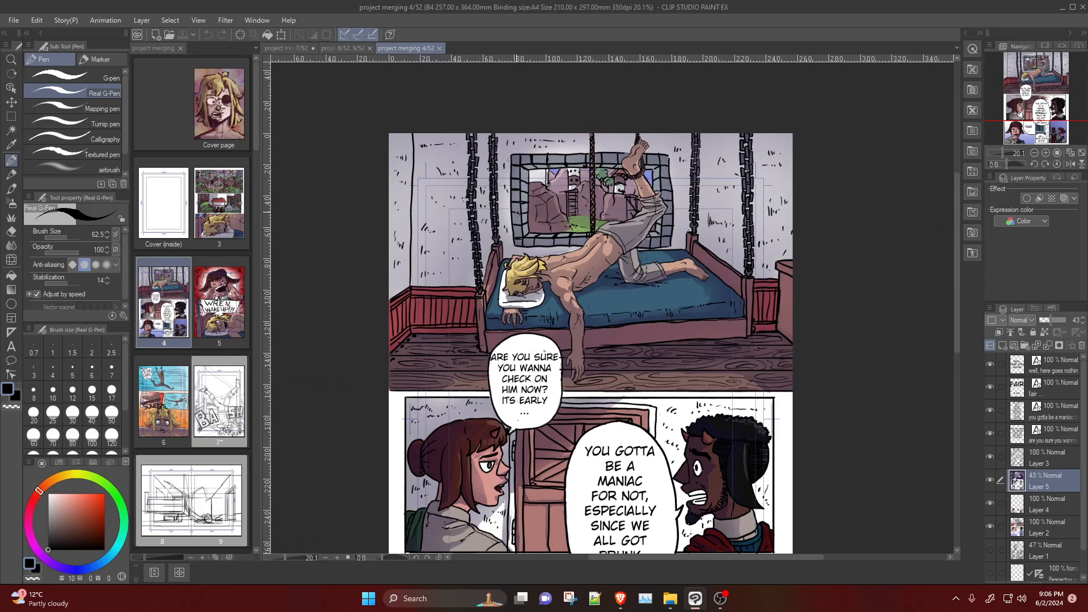
pyautogui.click(340, 49)
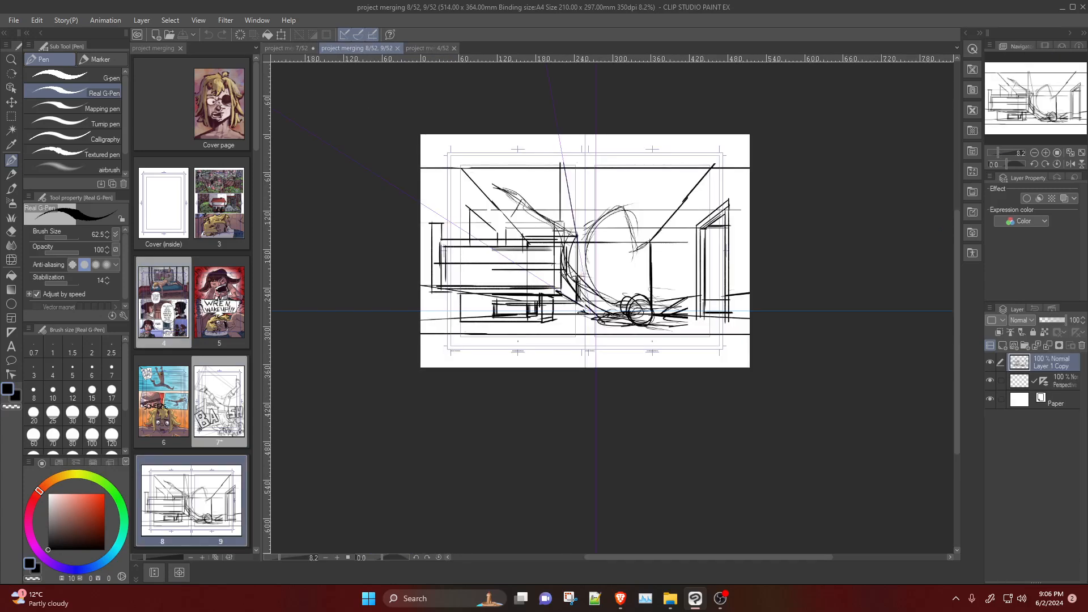
pyautogui.click(284, 50)
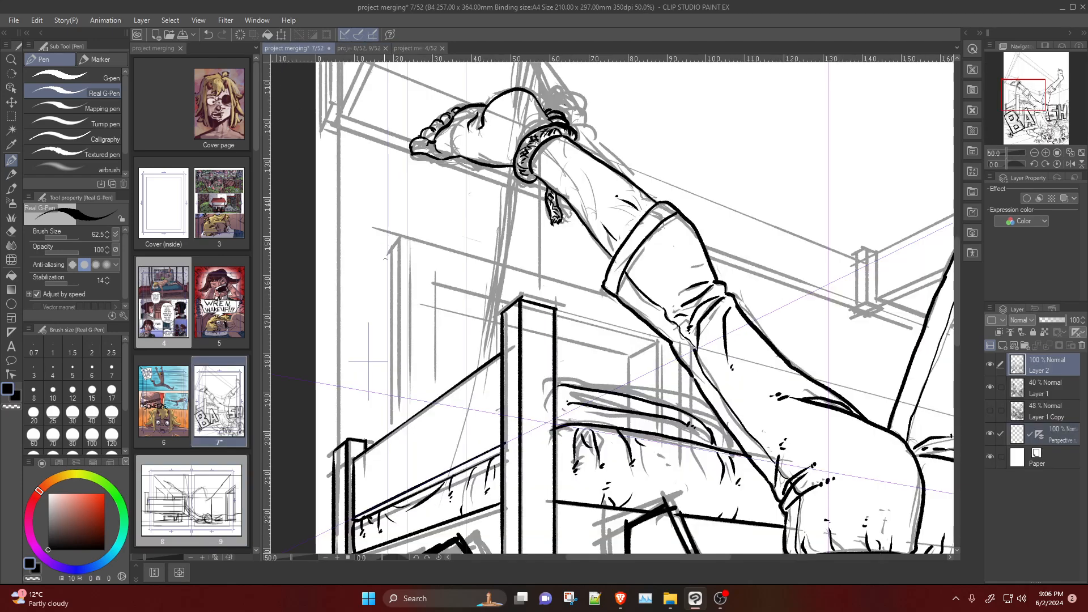
# Step: Ink a run of stacked stone blocks down the sketched window frame above the bed, and undo those below the top block
pyautogui.moveTo(401, 238)
pyautogui.mouseDown()
pyautogui.moveTo(441, 250)
pyautogui.moveTo(436, 283)
pyautogui.moveTo(388, 278)
pyautogui.moveTo(436, 283)
pyautogui.moveTo(436, 313)
pyautogui.moveTo(390, 309)
pyautogui.moveTo(435, 313)
pyautogui.moveTo(436, 345)
pyautogui.moveTo(400, 334)
pyautogui.mouseUp()
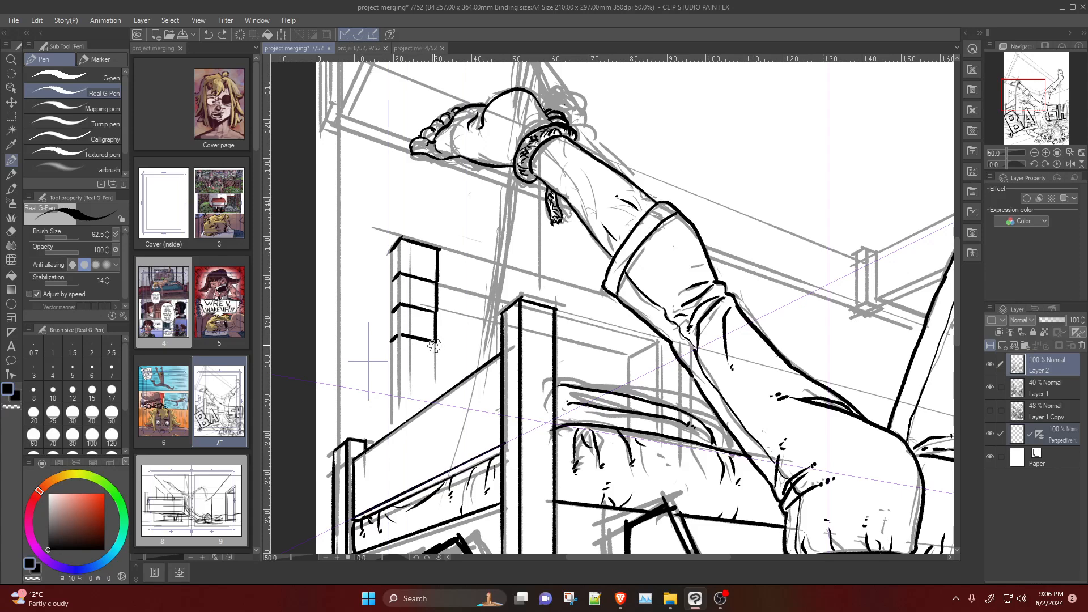
pyautogui.moveTo(435, 346)
pyautogui.mouseDown()
pyautogui.moveTo(435, 371)
pyautogui.moveTo(435, 362)
pyautogui.mouseUp()
pyautogui.hotkey('ctrl', 'z')
pyautogui.hotkey('ctrl', 'z')
pyautogui.hotkey('ctrl', 'z')
pyautogui.hotkey('ctrl', 'z')
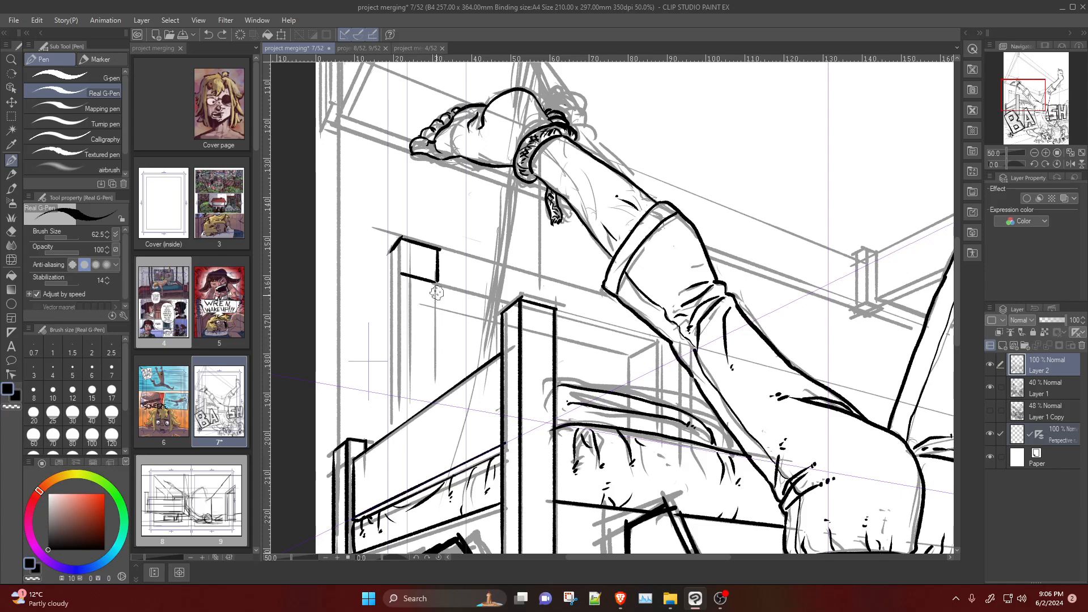
# Step: Rework the window frame's upright as three stacked stone blocks with narrow side faces, undoing the misplaced strokes
pyautogui.moveTo(437, 292)
pyautogui.mouseDown()
pyautogui.moveTo(438, 314)
pyautogui.moveTo(402, 307)
pyautogui.moveTo(436, 309)
pyautogui.moveTo(436, 320)
pyautogui.moveTo(410, 314)
pyautogui.mouseUp()
pyautogui.hotkey('ctrl', 'z')
pyautogui.hotkey('ctrl', 'z')
pyautogui.hotkey('ctrl', 'z')
pyautogui.moveTo(402, 241)
pyautogui.mouseDown()
pyautogui.moveTo(392, 317)
pyautogui.moveTo(435, 351)
pyautogui.moveTo(435, 329)
pyautogui.moveTo(436, 356)
pyautogui.moveTo(392, 355)
pyautogui.mouseUp()
pyautogui.hotkey('ctrl', 'z')
pyautogui.hotkey('ctrl', 'z')
pyautogui.hotkey('ctrl', 'z')
pyautogui.hotkey('ctrl', 'z')
pyautogui.hotkey('ctrl', 'z')
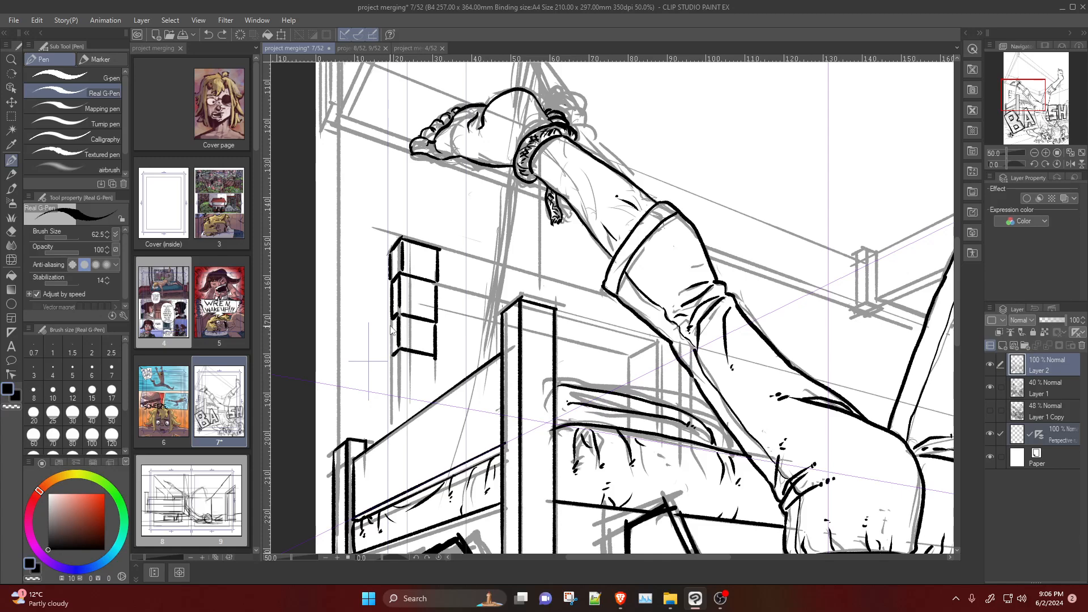
# Step: Ink the third stone block's outer edge and clean up the stroke end at its lower corner with the hard eraser
pyautogui.moveTo(392, 318); pyautogui.dragTo(391, 355)
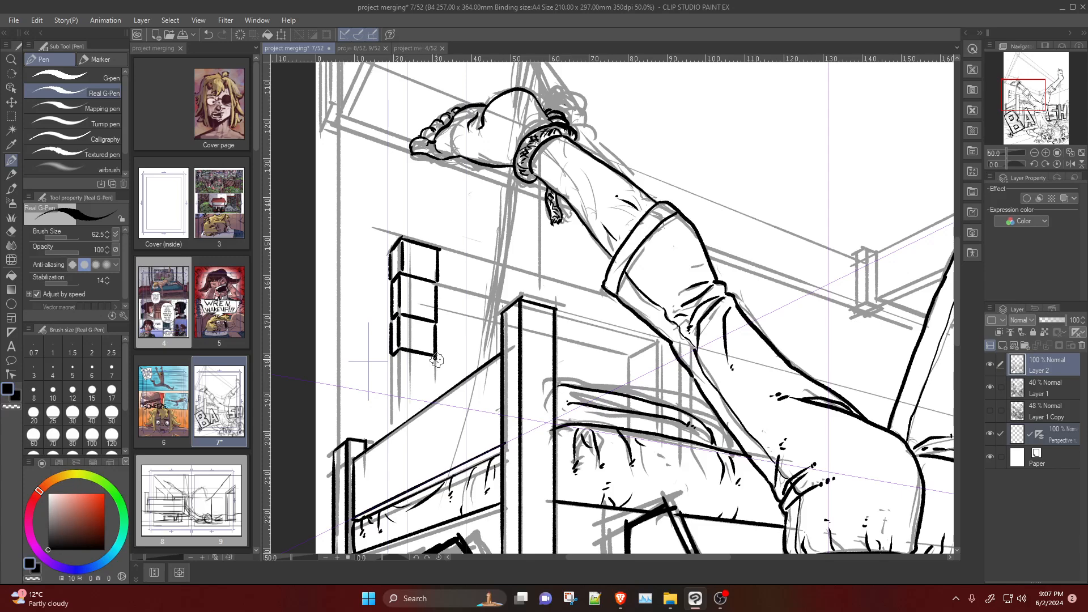
pyautogui.hotkey('ctrl', 'z')
pyautogui.press('e')
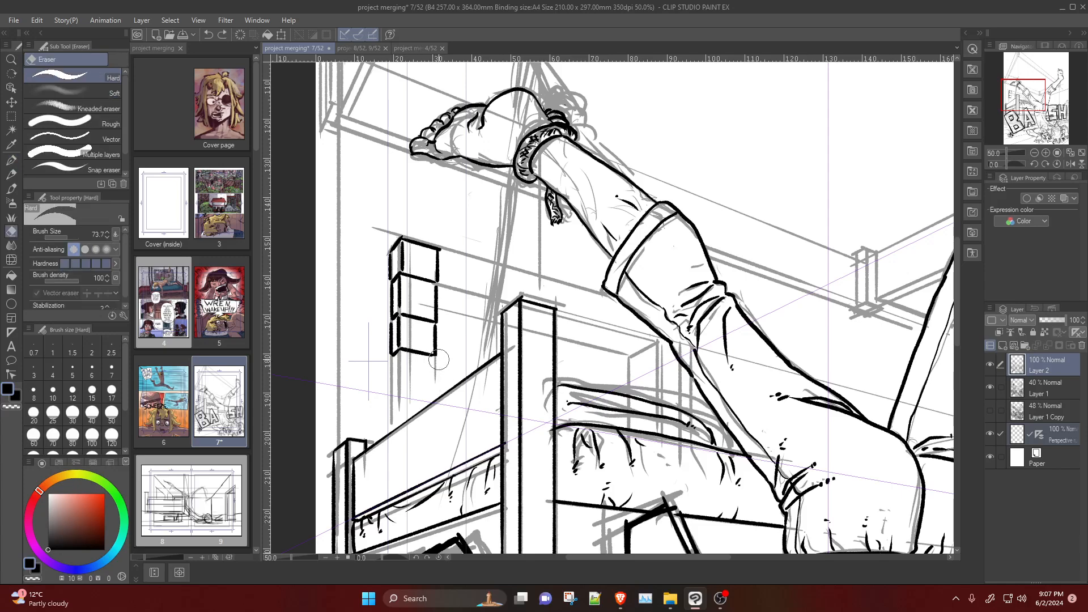
pyautogui.click(438, 359)
pyautogui.press('p')
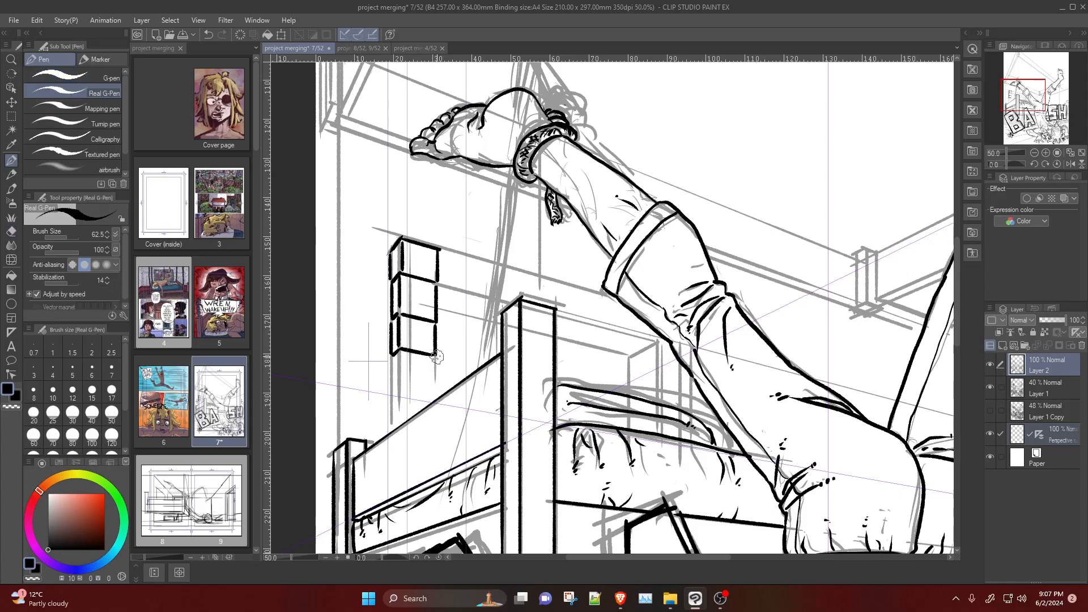
pyautogui.moveTo(437, 359)
pyautogui.mouseDown()
pyautogui.moveTo(433, 389)
pyautogui.moveTo(401, 382)
pyautogui.mouseUp()
pyautogui.hotkey('ctrl', 'z')
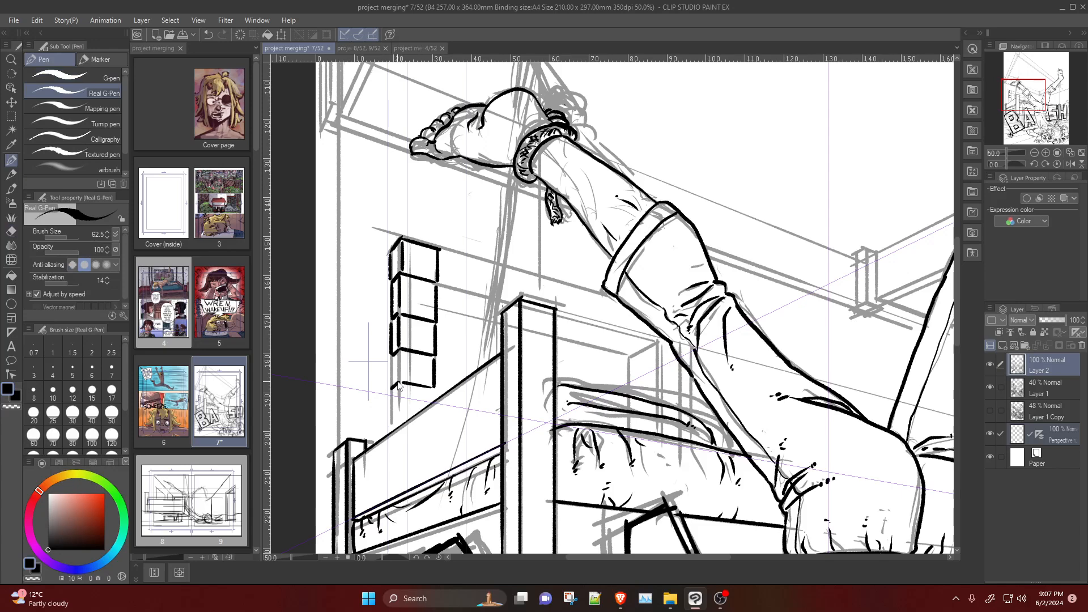
pyautogui.moveTo(393, 354)
pyautogui.mouseDown()
pyautogui.moveTo(392, 380)
pyautogui.moveTo(432, 404)
pyautogui.mouseUp()
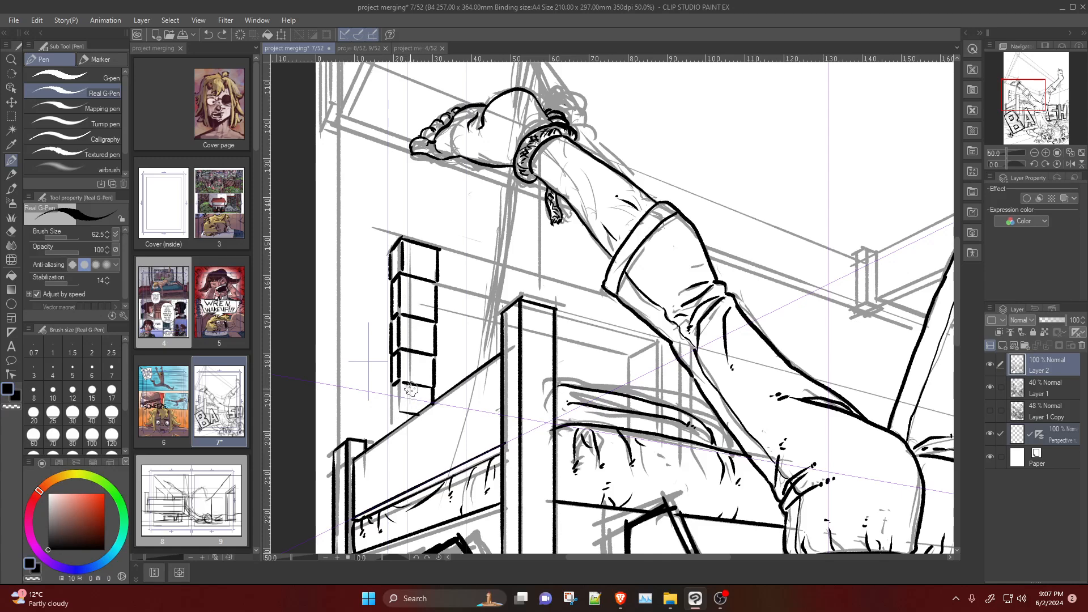
pyautogui.hotkey('ctrl', 'z')
pyautogui.hotkey('ctrl', 'z')
pyautogui.hotkey('ctrl', 'z')
pyautogui.hotkey('ctrl', 'z')
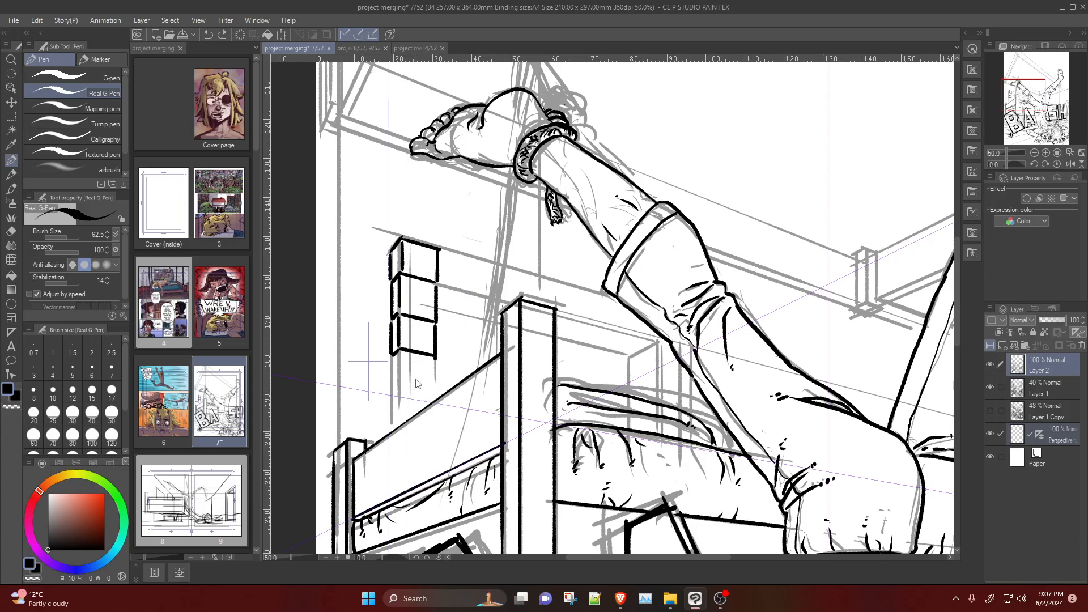
# Step: Ink the front face of a fourth stone block below the third on the window frame's upright, extending the outer edge and closing the lower edge
pyautogui.moveTo(429, 366); pyautogui.dragTo(435, 359)
pyautogui.press('e')
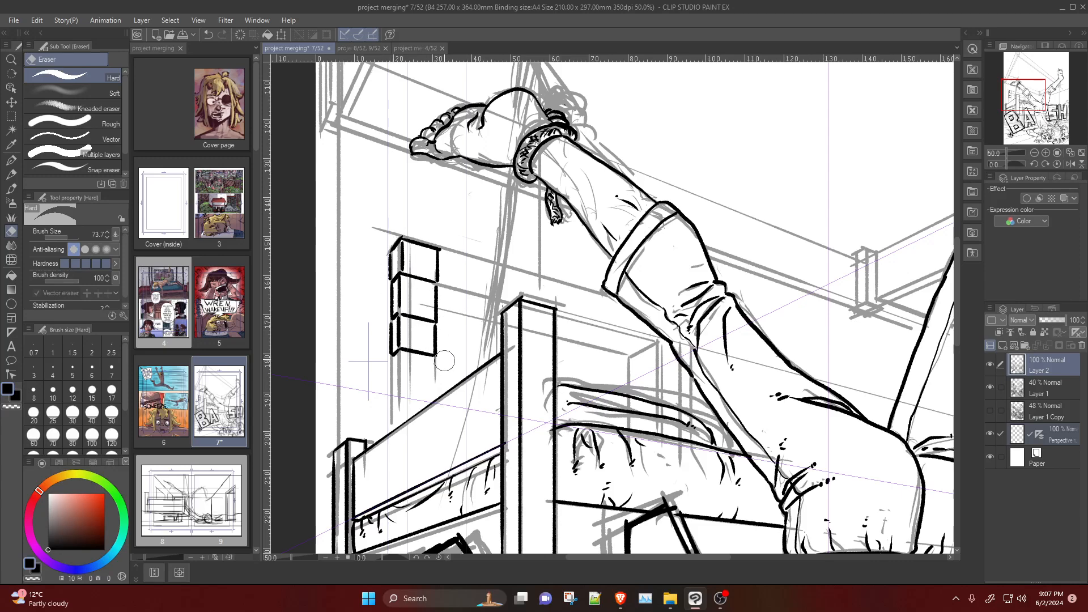
pyautogui.press('p')
pyautogui.moveTo(435, 360); pyautogui.dragTo(438, 383)
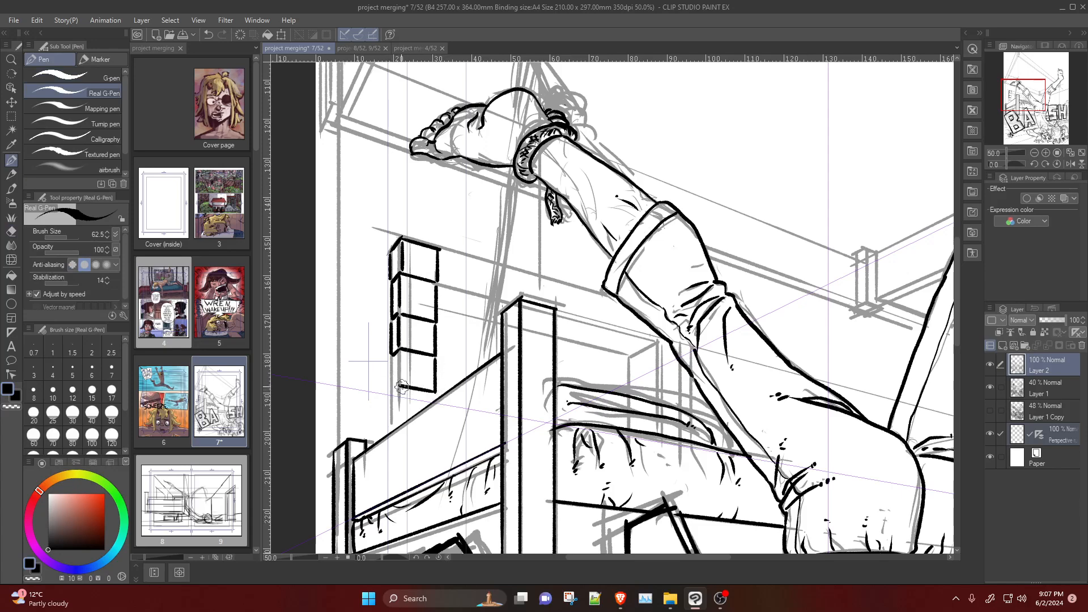
pyautogui.moveTo(399, 385); pyautogui.dragTo(436, 392)
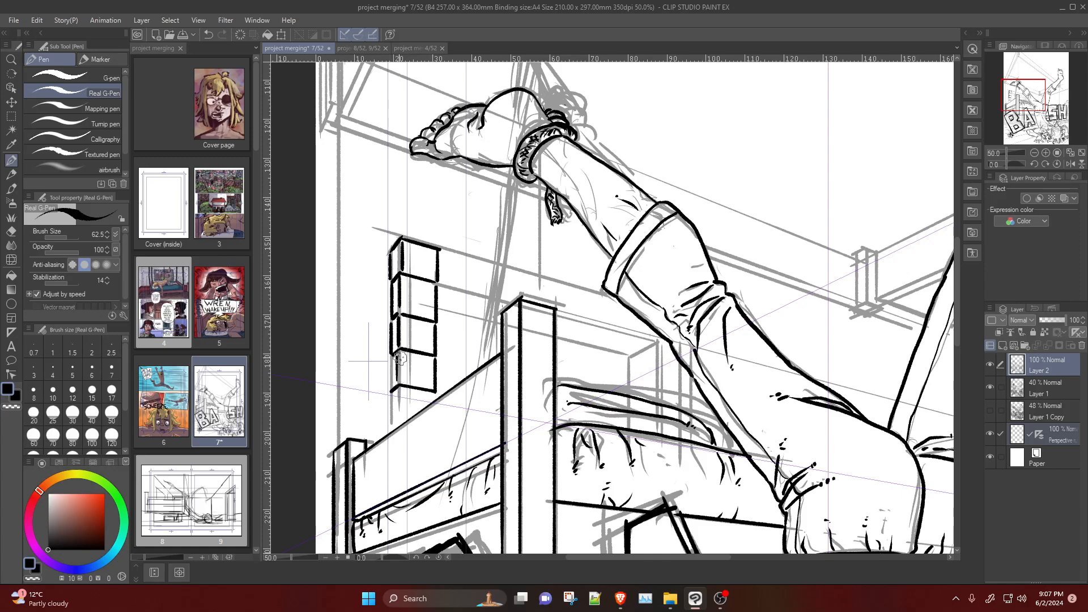
# Step: Ink the narrow side faces down to the bed rail and start a fifth stone block, undoing misplaced strokes
pyautogui.moveTo(391, 354); pyautogui.dragTo(399, 420)
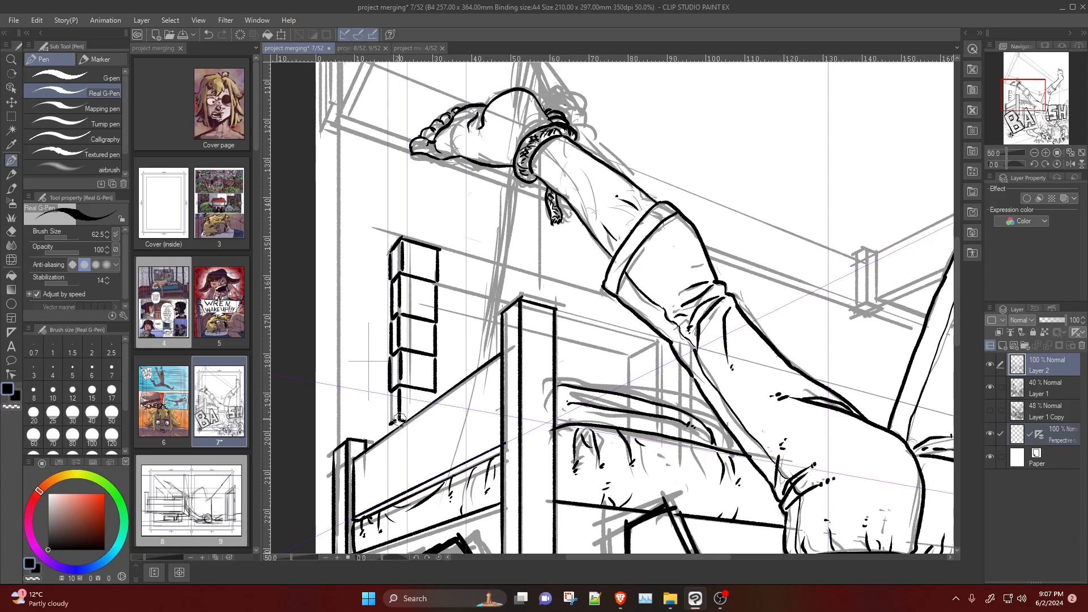
pyautogui.hotkey('ctrl', 'z')
pyautogui.moveTo(400, 420)
pyautogui.mouseDown()
pyautogui.moveTo(390, 395)
pyautogui.moveTo(391, 424)
pyautogui.mouseUp()
pyautogui.hotkey('ctrl', 'z')
pyautogui.moveTo(389, 387); pyautogui.dragTo(391, 424)
pyautogui.moveTo(435, 394); pyautogui.dragTo(435, 401)
pyautogui.moveTo(440, 281); pyautogui.dragTo(477, 292)
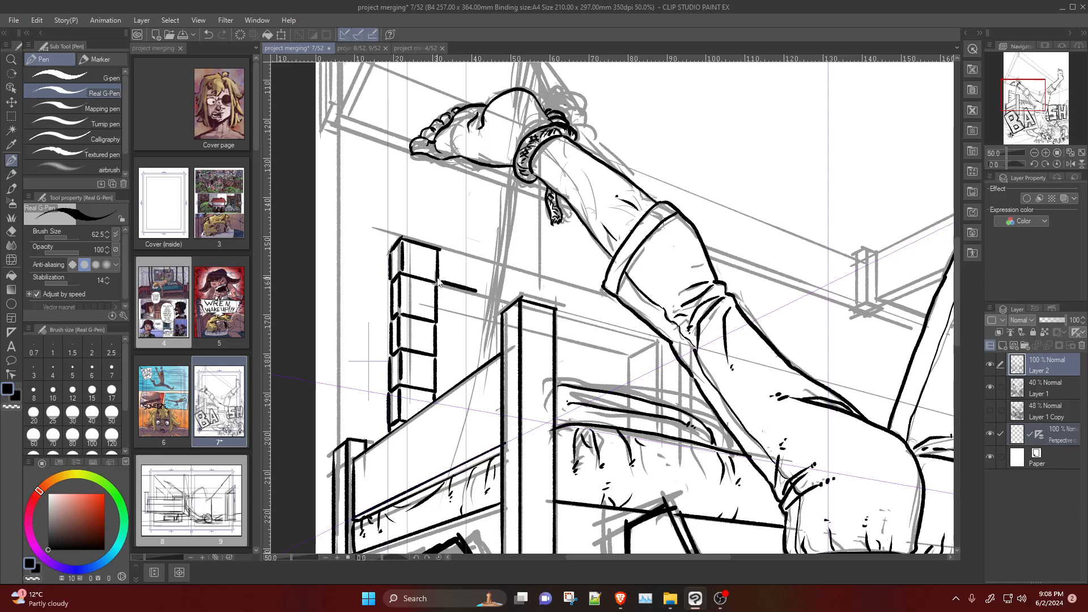
pyautogui.hotkey('ctrl', 'z')
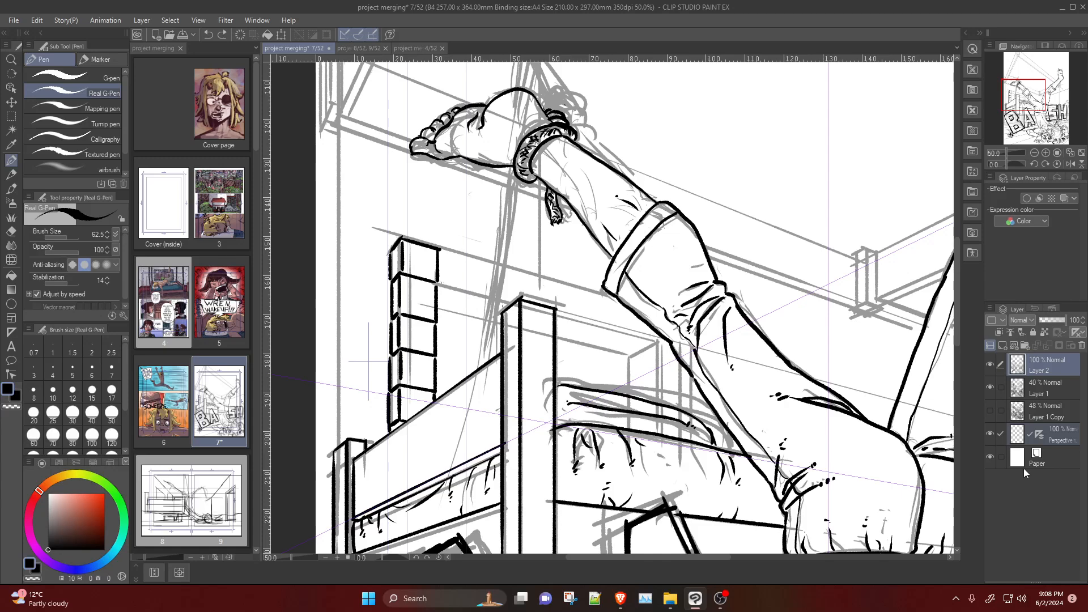
# Step: Hide the perspective ruler layer and ink the two slanted lines running from below the ankle bracelet down to the bed rail, redoing misplaced strokes
pyautogui.click(990, 434)
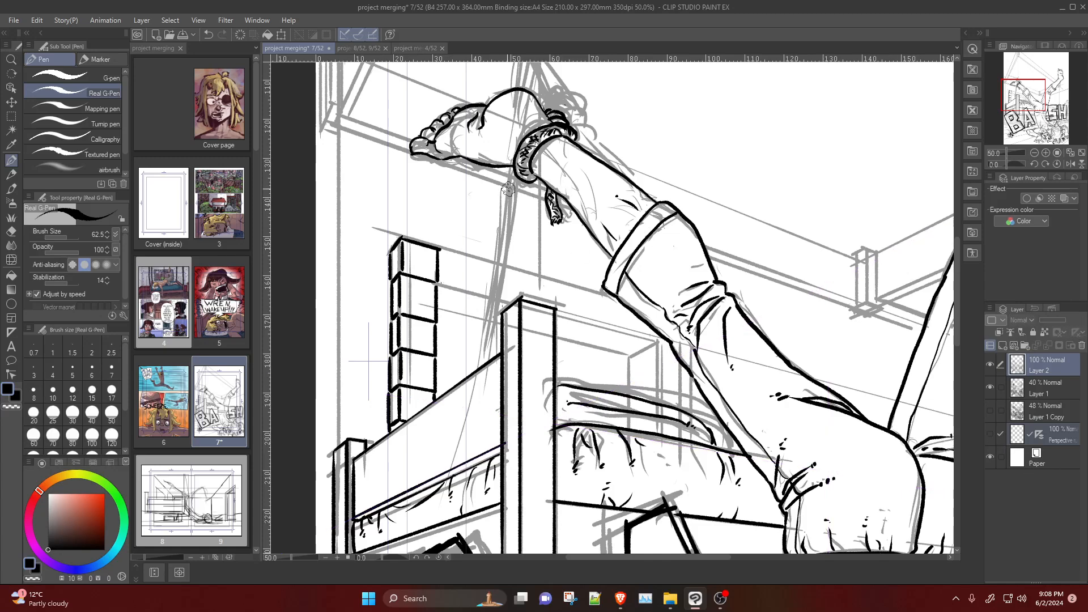
pyautogui.moveTo(508, 187)
pyautogui.mouseDown()
pyautogui.moveTo(474, 366)
pyautogui.moveTo(501, 249)
pyautogui.moveTo(481, 371)
pyautogui.mouseUp()
pyautogui.hotkey('ctrl', 'z')
pyautogui.hotkey('ctrl', 'z')
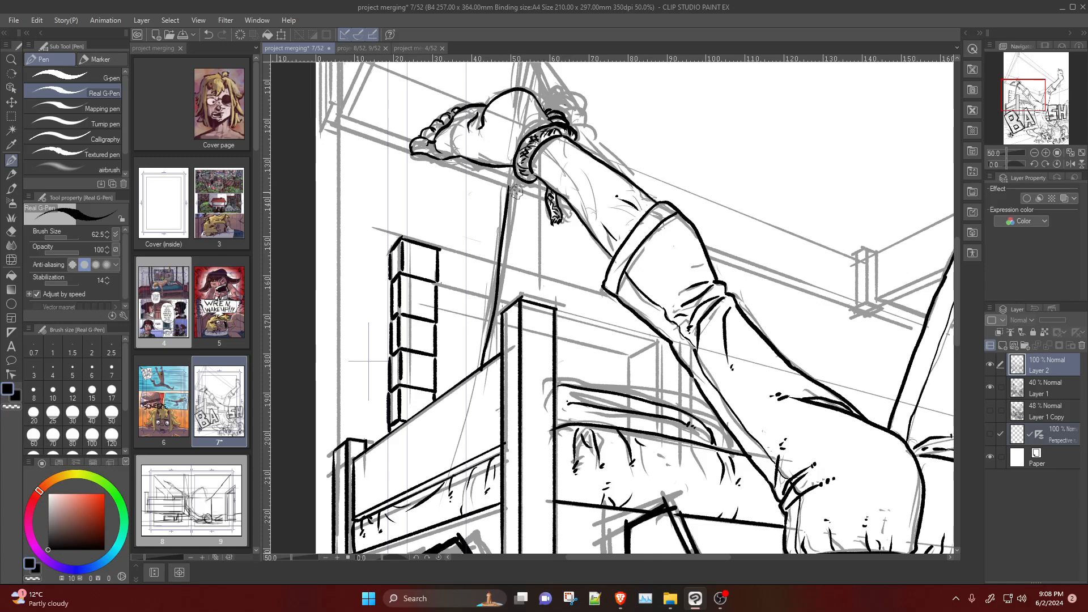
pyautogui.moveTo(517, 190); pyautogui.dragTo(488, 318)
pyautogui.hotkey('ctrl', 'z')
pyautogui.hotkey('ctrl', 'z')
pyautogui.moveTo(514, 190); pyautogui.dragTo(481, 375)
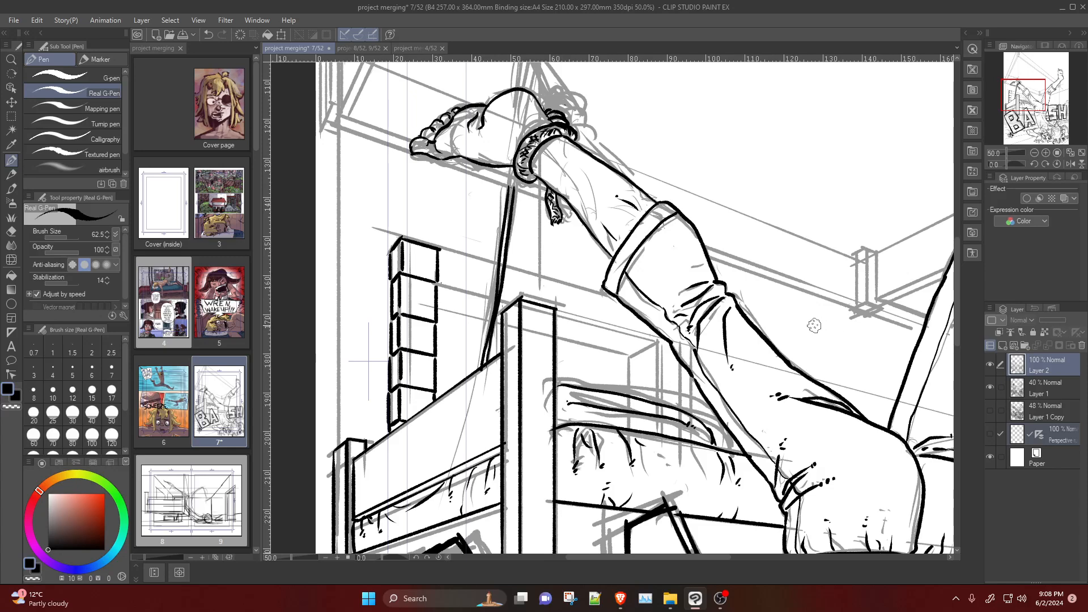
# Step: Undo the last stroke and re-ink the straight line running from beneath the raised foot down to the bed frame
pyautogui.hotkey('ctrl', 'z')
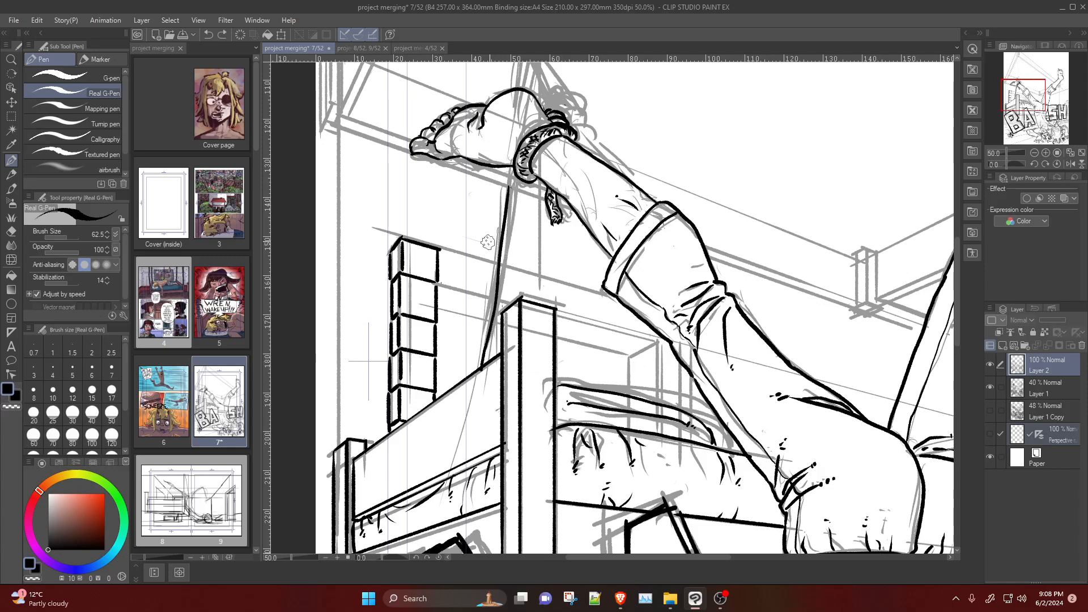
pyautogui.moveTo(516, 185); pyautogui.dragTo(481, 362)
pyautogui.scroll(-2, 680, 153)
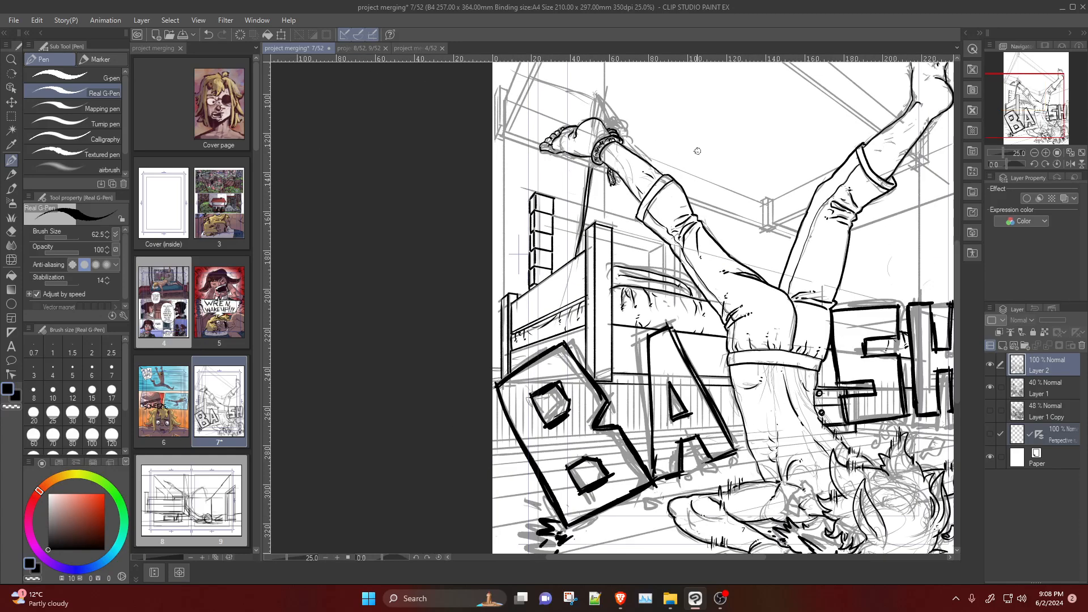
pyautogui.scroll(-2, 698, 151)
pyautogui.scroll(3, 816, 306)
pyautogui.scroll(-4, 801, 294)
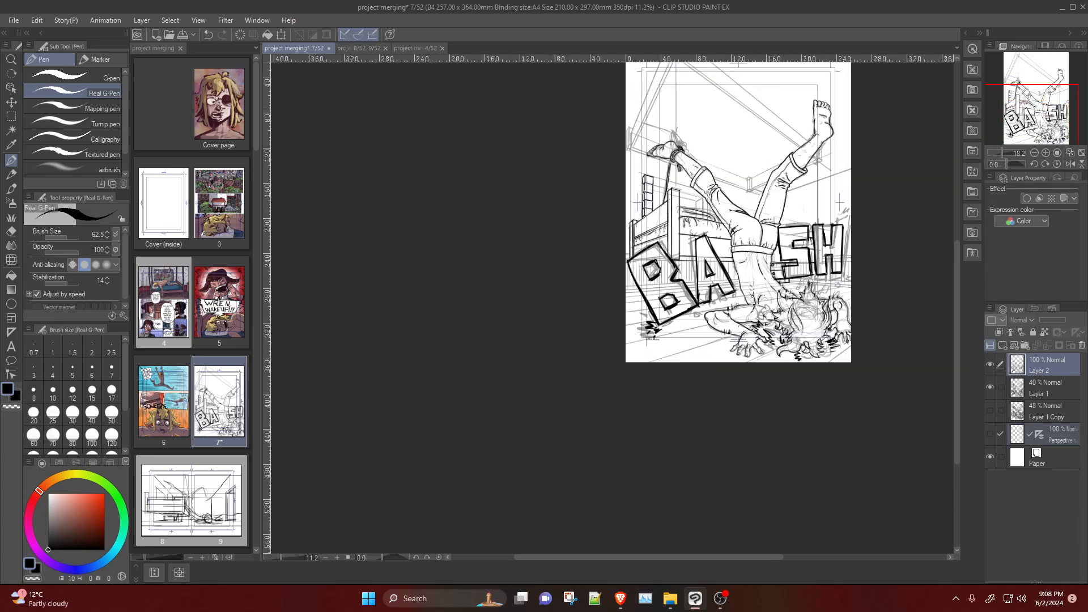
# Step: Show the perspective ruler layer and ink the second brick across the top of the frame behind the bed, with its underside edges
pyautogui.scroll(5, 671, 143)
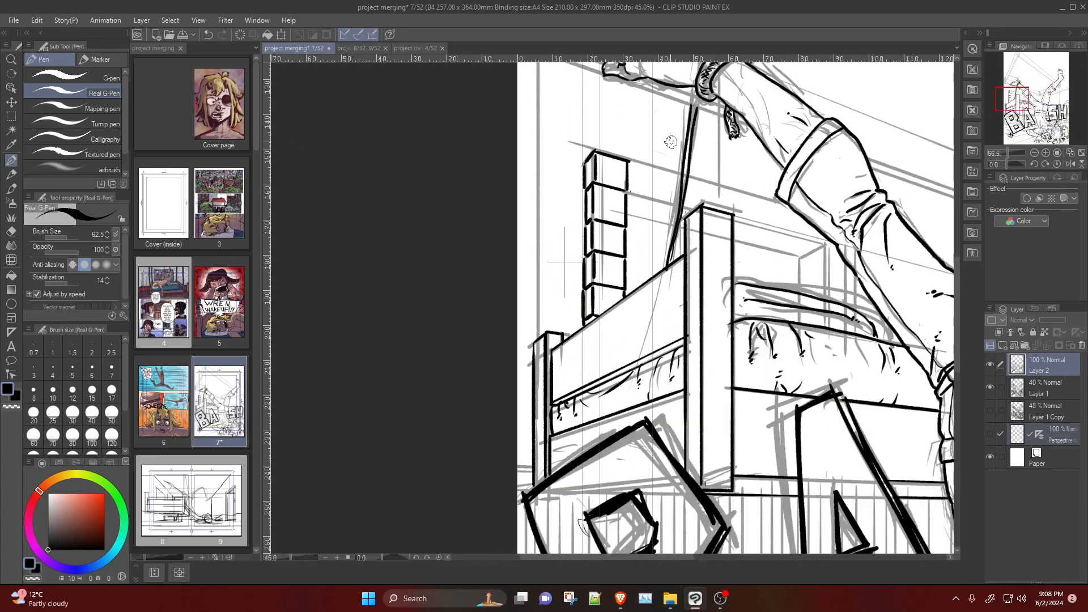
pyautogui.scroll(2, 671, 142)
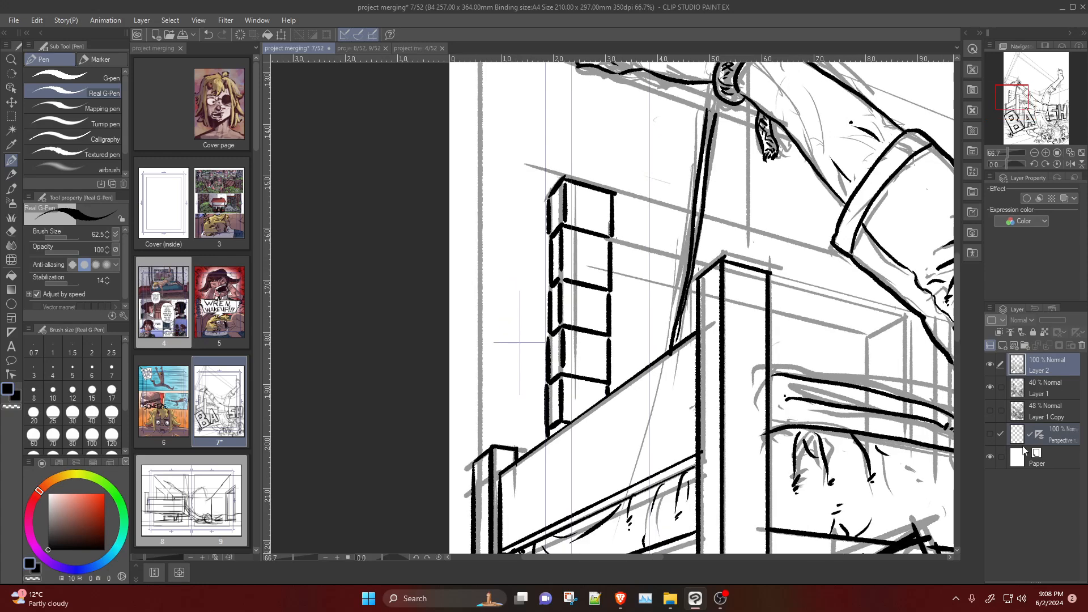
pyautogui.click(990, 435)
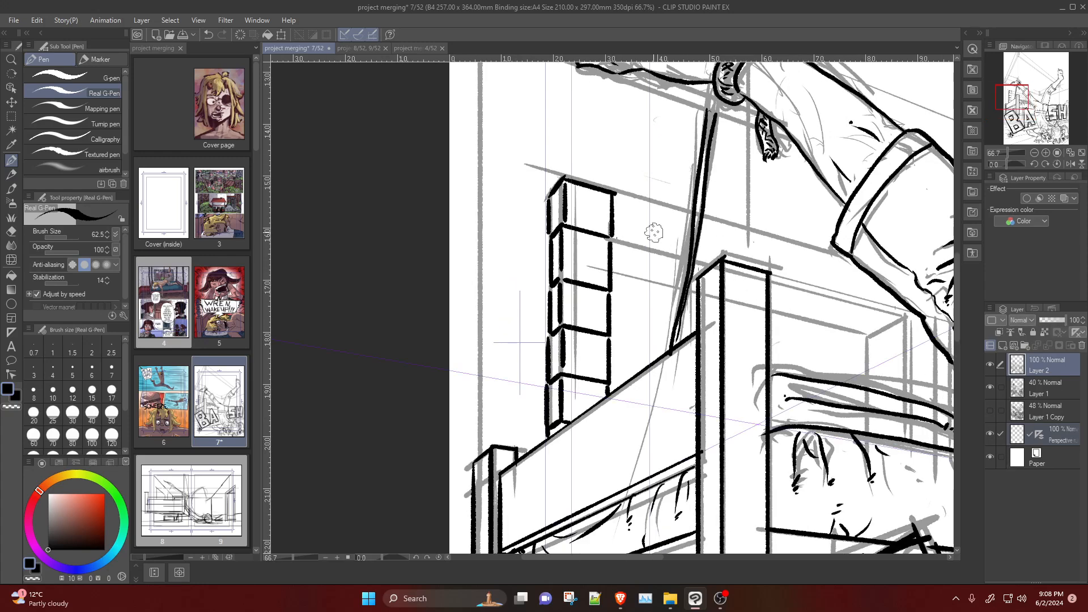
pyautogui.moveTo(612, 237)
pyautogui.mouseDown()
pyautogui.moveTo(614, 238)
pyautogui.moveTo(658, 252)
pyautogui.moveTo(661, 217)
pyautogui.mouseUp()
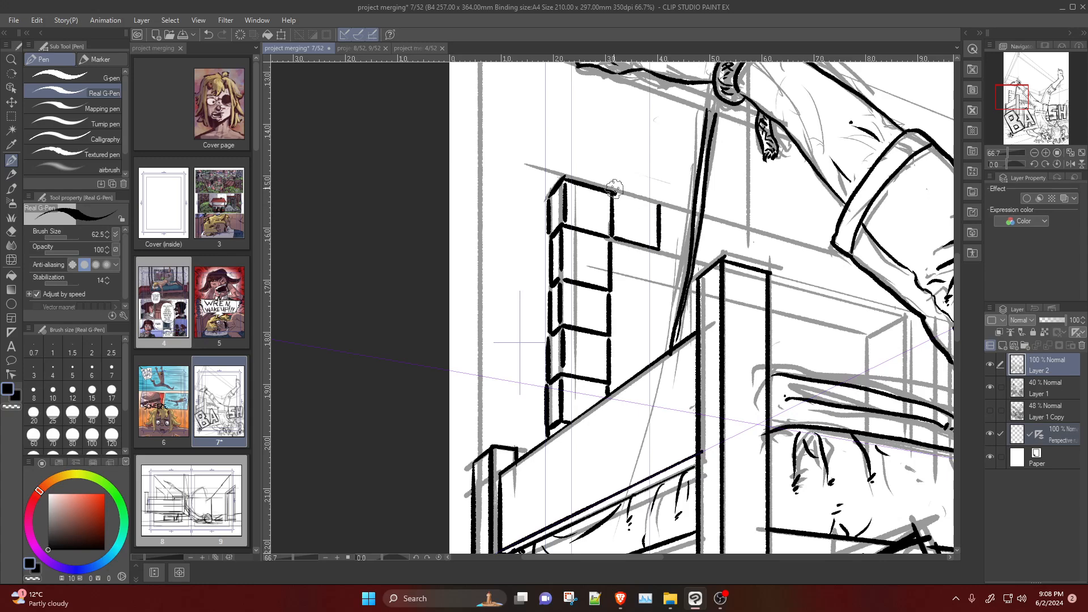
pyautogui.moveTo(614, 192); pyautogui.dragTo(656, 203)
pyautogui.moveTo(659, 250)
pyautogui.mouseDown()
pyautogui.moveTo(613, 270)
pyautogui.moveTo(659, 262)
pyautogui.moveTo(648, 281)
pyautogui.moveTo(637, 275)
pyautogui.moveTo(684, 288)
pyautogui.mouseUp()
pyautogui.hotkey('ctrl', 'z')
pyautogui.moveTo(662, 250); pyautogui.dragTo(691, 261)
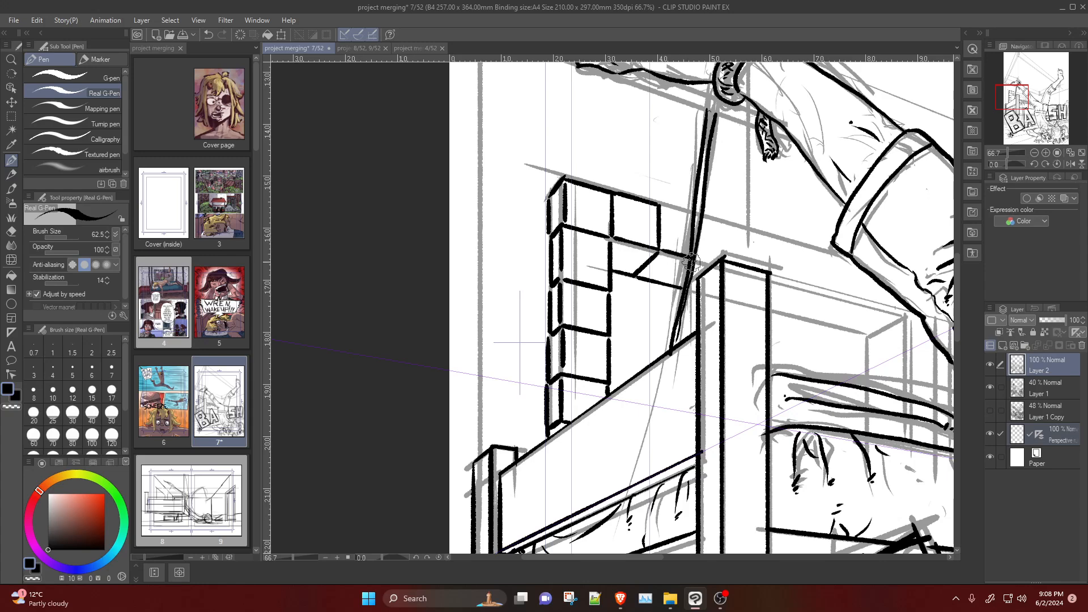
# Step: Ink the third top brick of the frame, with its upper edge and vertical divider behind the slanted line
pyautogui.moveTo(663, 205)
pyautogui.mouseDown()
pyautogui.moveTo(709, 221)
pyautogui.moveTo(693, 212)
pyautogui.mouseUp()
pyautogui.hotkey('ctrl', 'z')
pyautogui.click(710, 220)
pyautogui.moveTo(714, 223); pyautogui.dragTo(707, 259)
pyautogui.hotkey('ctrl', 'z')
pyautogui.moveTo(708, 220); pyautogui.dragTo(708, 252)
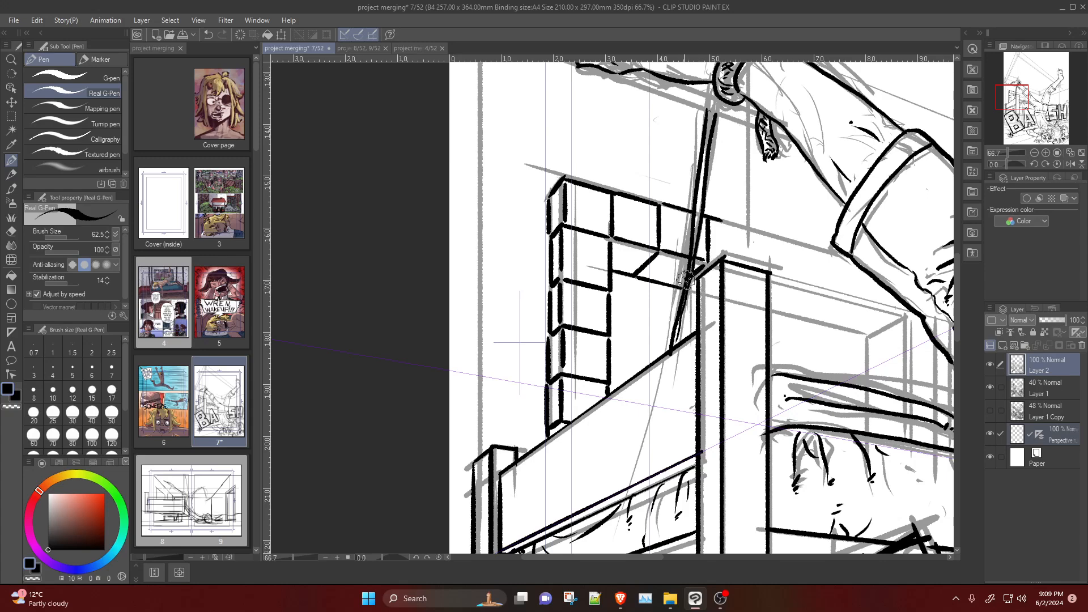
# Step: Ink the underside edge beside the bedpost and the next brick above the post, undoing stray strokes
pyautogui.moveTo(677, 284); pyautogui.dragTo(693, 281)
pyautogui.hotkey('ctrl', 'z')
pyautogui.moveTo(686, 286); pyautogui.dragTo(701, 279)
pyautogui.moveTo(712, 219)
pyautogui.mouseDown()
pyautogui.moveTo(765, 228)
pyautogui.moveTo(710, 219)
pyautogui.moveTo(753, 232)
pyautogui.moveTo(750, 265)
pyautogui.mouseUp()
pyautogui.hotkey('ctrl', 'z')
pyautogui.hotkey('ctrl', 'z')
pyautogui.hotkey('ctrl', 'z')
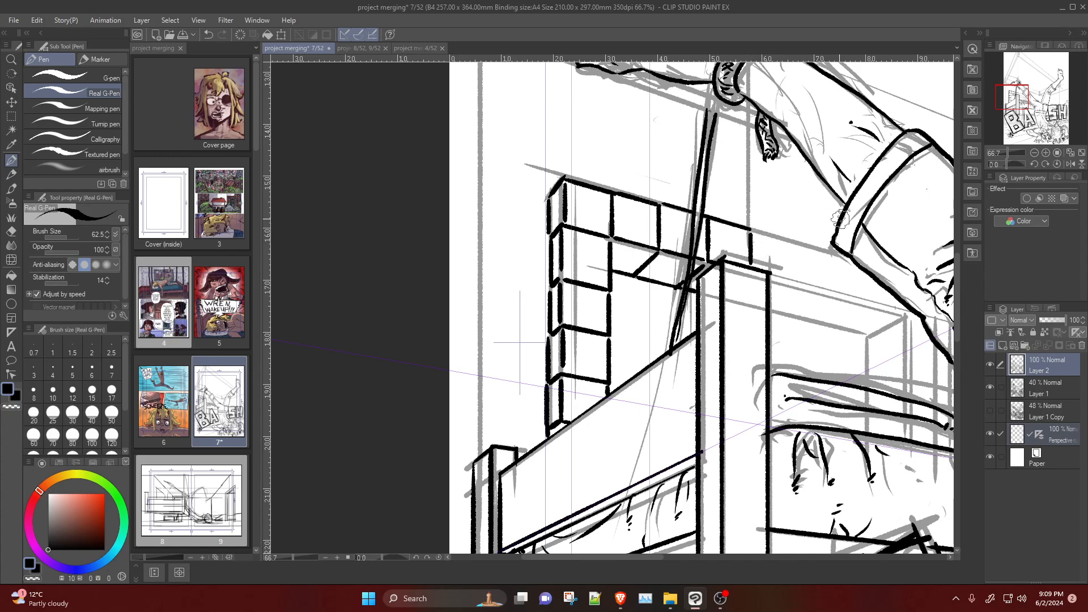
# Step: Continue the brick row past the bedpost toward the pant cuff, inking the front faces and first underside edges in perspective
pyautogui.scroll(-3, 840, 218)
pyautogui.scroll(2, 850, 257)
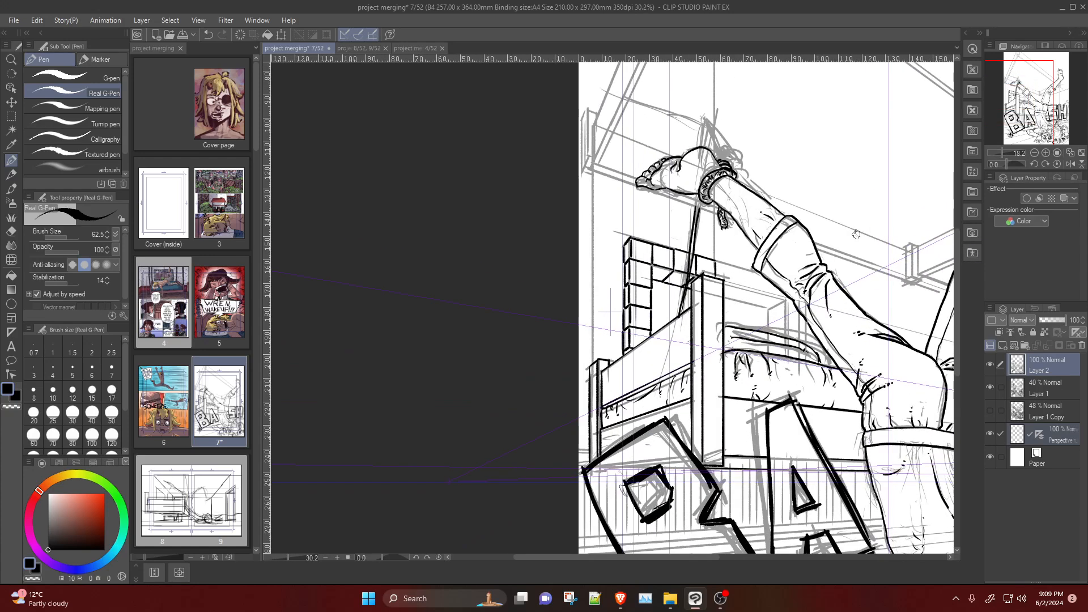
pyautogui.scroll(3, 782, 275)
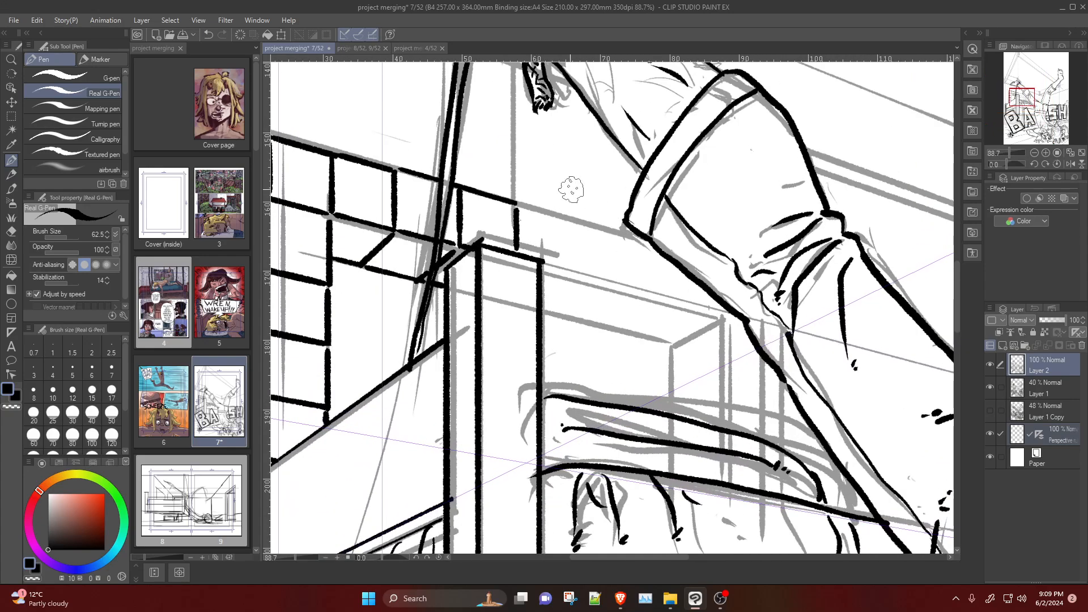
pyautogui.moveTo(520, 205)
pyautogui.mouseDown()
pyautogui.moveTo(575, 224)
pyautogui.moveTo(572, 275)
pyautogui.moveTo(575, 255)
pyautogui.moveTo(540, 268)
pyautogui.moveTo(571, 276)
pyautogui.moveTo(544, 304)
pyautogui.mouseUp()
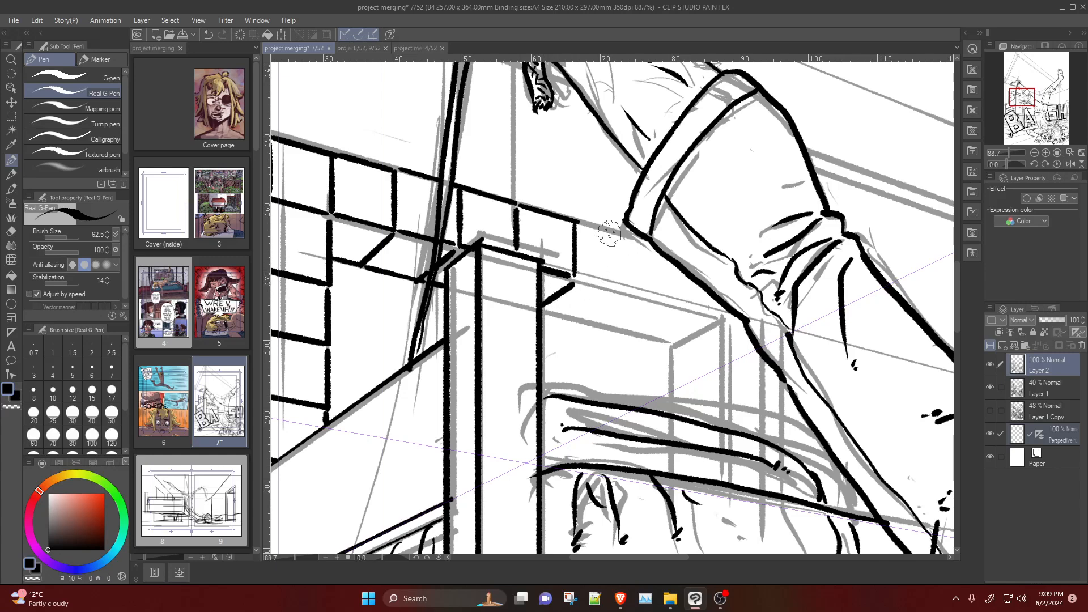
pyautogui.moveTo(580, 221)
pyautogui.mouseDown()
pyautogui.moveTo(628, 233)
pyautogui.moveTo(627, 291)
pyautogui.mouseUp()
pyautogui.hotkey('ctrl', 'z')
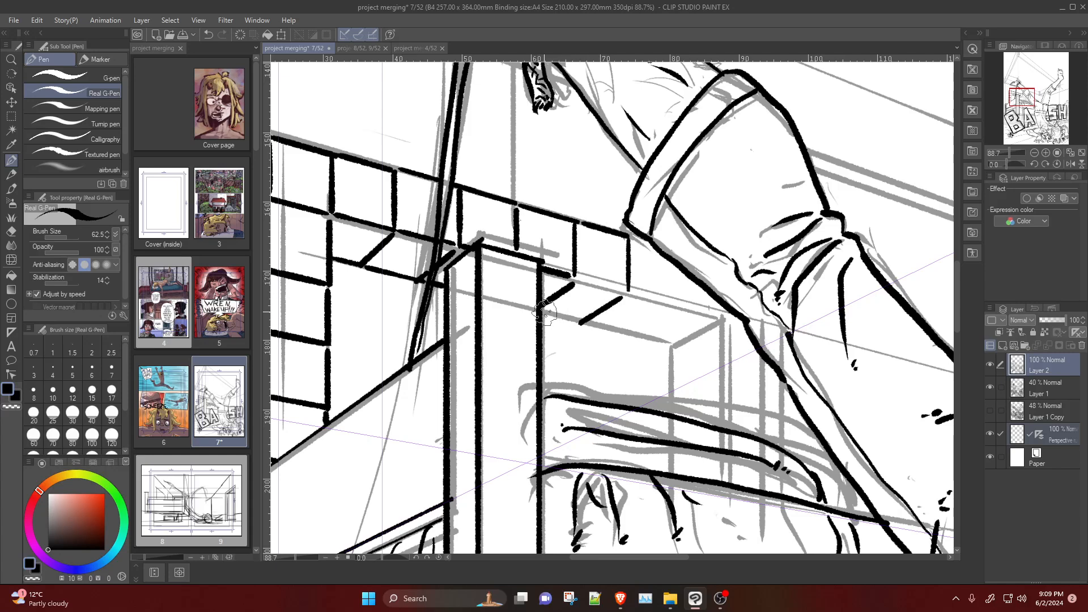
pyautogui.moveTo(541, 308); pyautogui.dragTo(588, 321)
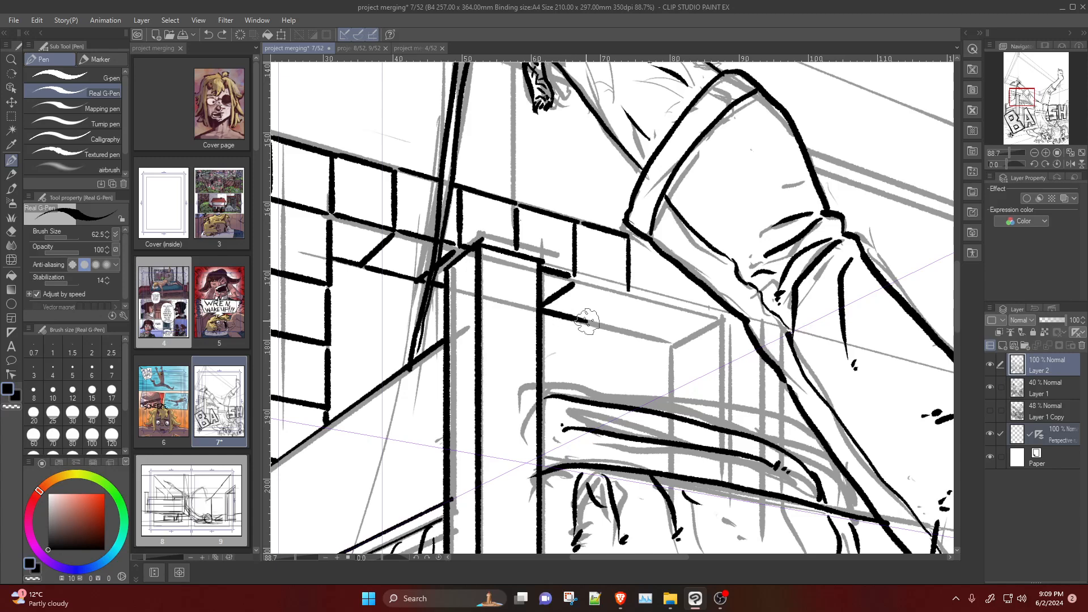
pyautogui.moveTo(573, 280)
pyautogui.mouseDown()
pyautogui.moveTo(620, 292)
pyautogui.moveTo(588, 318)
pyautogui.moveTo(633, 294)
pyautogui.moveTo(685, 307)
pyautogui.moveTo(684, 268)
pyautogui.mouseUp()
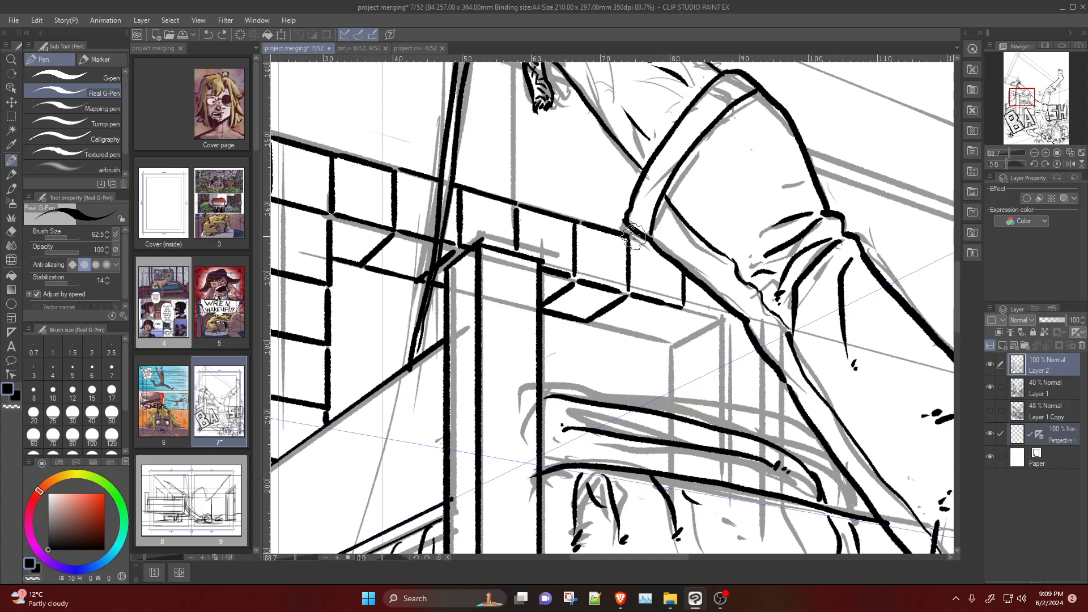
# Step: Finish the brick row up to the leg, inking the last dividers, the lower edge and the slanted underside joints
pyautogui.moveTo(631, 239); pyautogui.dragTo(657, 248)
pyautogui.hotkey('ctrl', 'z')
pyautogui.moveTo(590, 322); pyautogui.dragTo(644, 335)
pyautogui.hotkey('ctrl', 'z')
pyautogui.hotkey('ctrl', 'z')
pyautogui.hotkey('ctrl', 'z')
pyautogui.hotkey('ctrl', 'z')
pyautogui.moveTo(629, 295)
pyautogui.mouseDown()
pyautogui.moveTo(678, 307)
pyautogui.moveTo(675, 263)
pyautogui.mouseUp()
pyautogui.moveTo(624, 229); pyautogui.dragTo(651, 241)
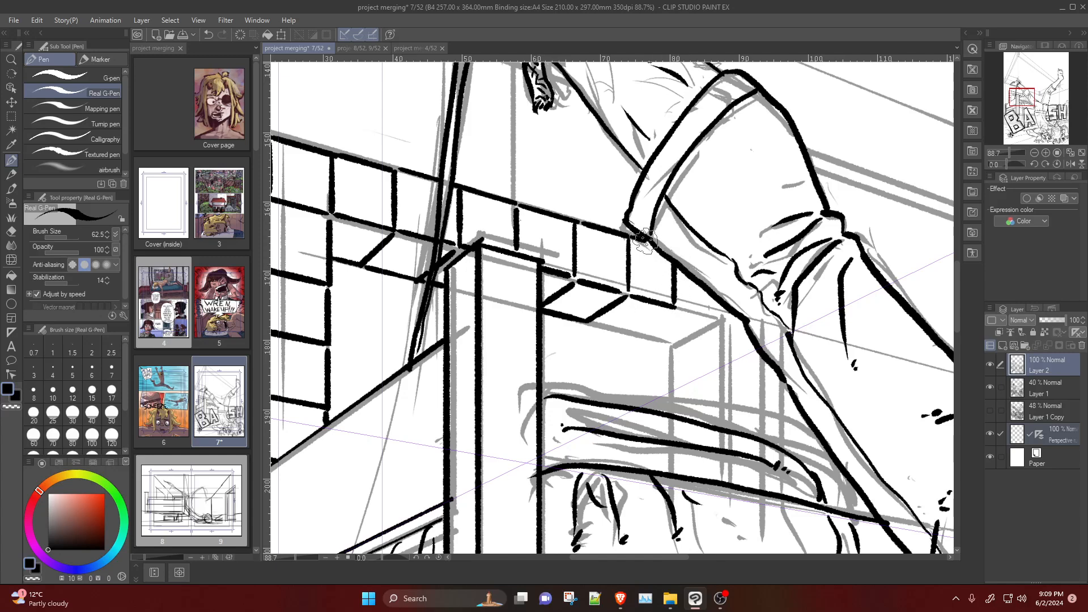
pyautogui.moveTo(673, 308)
pyautogui.mouseDown()
pyautogui.moveTo(632, 329)
pyautogui.moveTo(678, 307)
pyautogui.moveTo(725, 318)
pyautogui.moveTo(724, 294)
pyautogui.mouseUp()
pyautogui.hotkey('ctrl', 'z')
pyautogui.moveTo(631, 331)
pyautogui.mouseDown()
pyautogui.moveTo(683, 345)
pyautogui.moveTo(715, 321)
pyautogui.mouseUp()
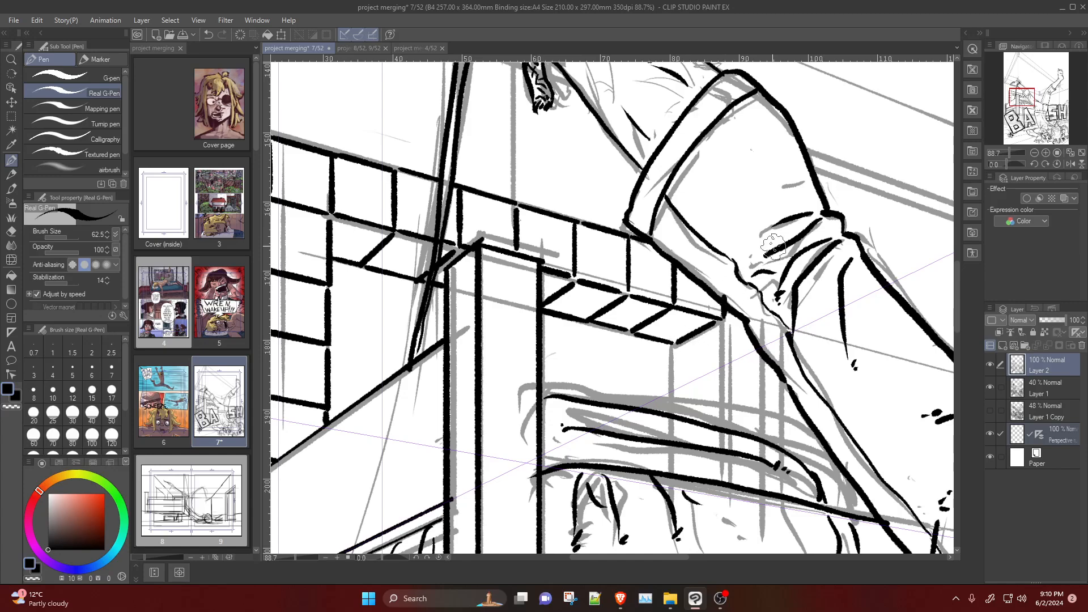
# Step: Ink the frame's brick column descending between the leg and the mattress, with its vertical edges and brick joints
pyautogui.scroll(-5, 773, 244)
pyautogui.scroll(2, 746, 267)
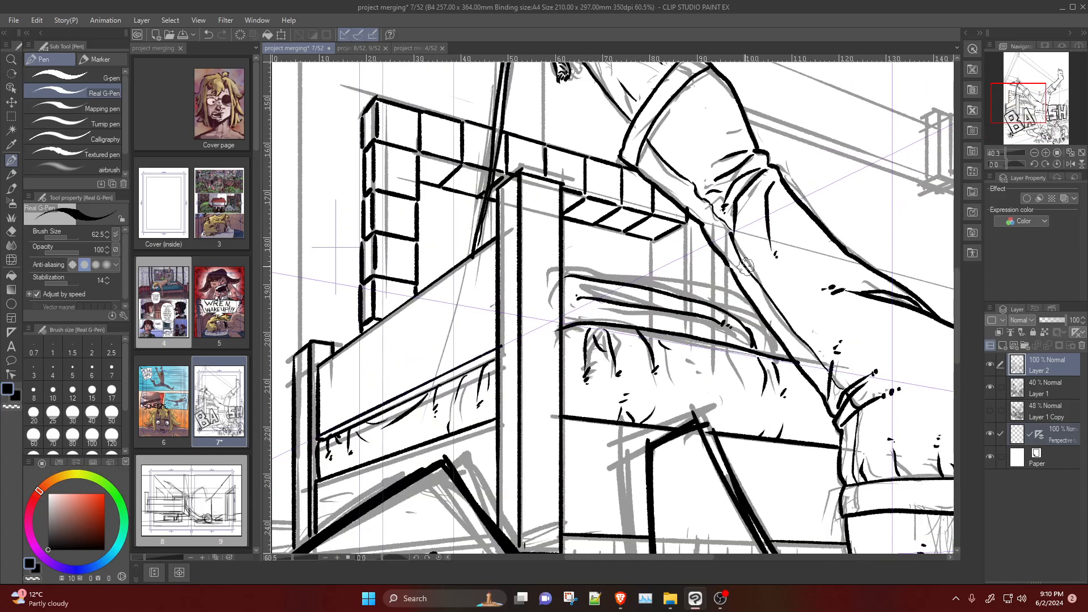
pyautogui.scroll(4, 746, 266)
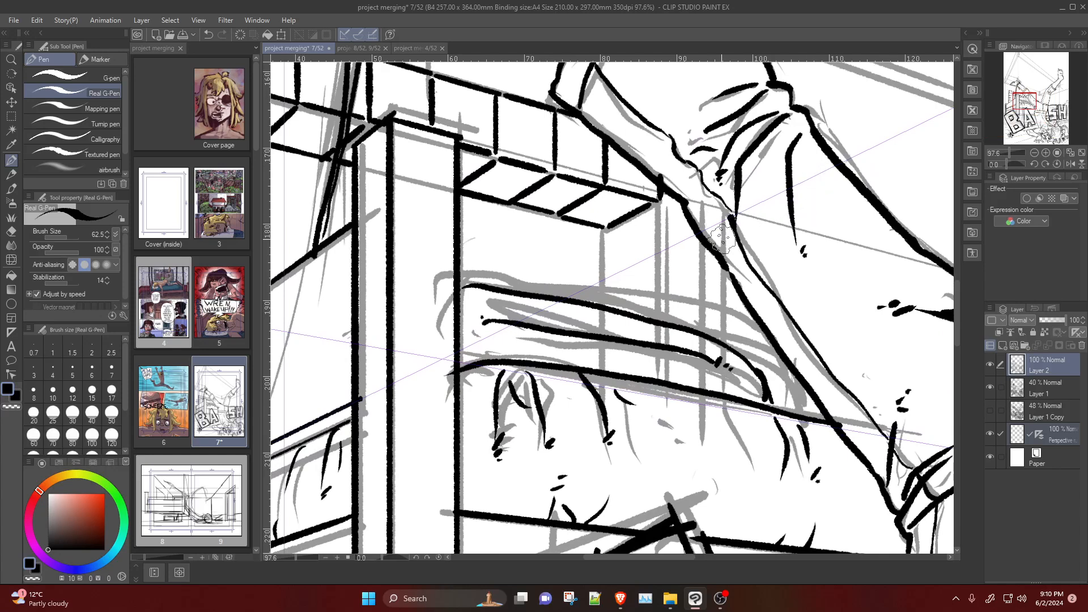
pyautogui.moveTo(656, 191); pyautogui.dragTo(687, 205)
pyautogui.moveTo(605, 228)
pyautogui.mouseDown()
pyautogui.moveTo(600, 279)
pyautogui.moveTo(668, 256)
pyautogui.moveTo(728, 275)
pyautogui.mouseUp()
pyautogui.hotkey('ctrl', 'z')
pyautogui.hotkey('ctrl', 'z')
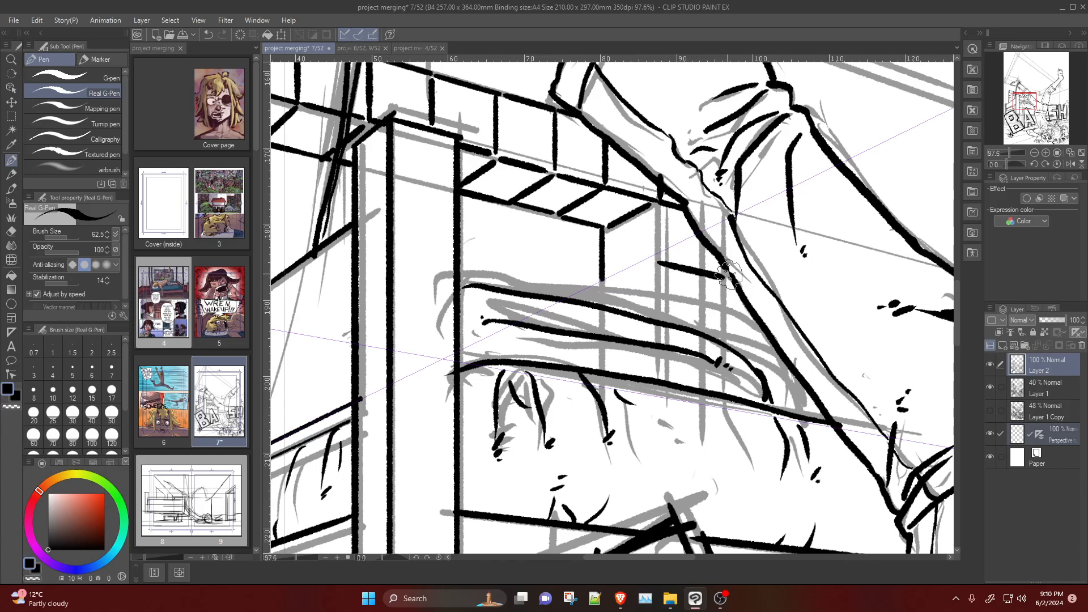
pyautogui.moveTo(656, 255); pyautogui.dragTo(658, 205)
pyautogui.moveTo(650, 265); pyautogui.dragTo(602, 294)
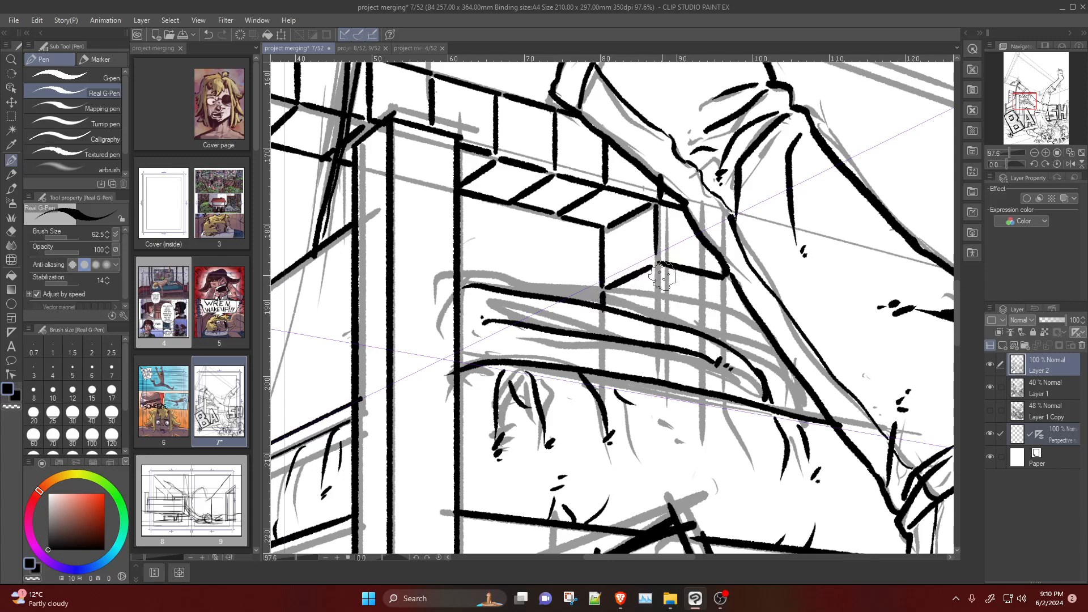
pyautogui.moveTo(656, 264); pyautogui.dragTo(656, 314)
pyautogui.moveTo(727, 272); pyautogui.dragTo(722, 337)
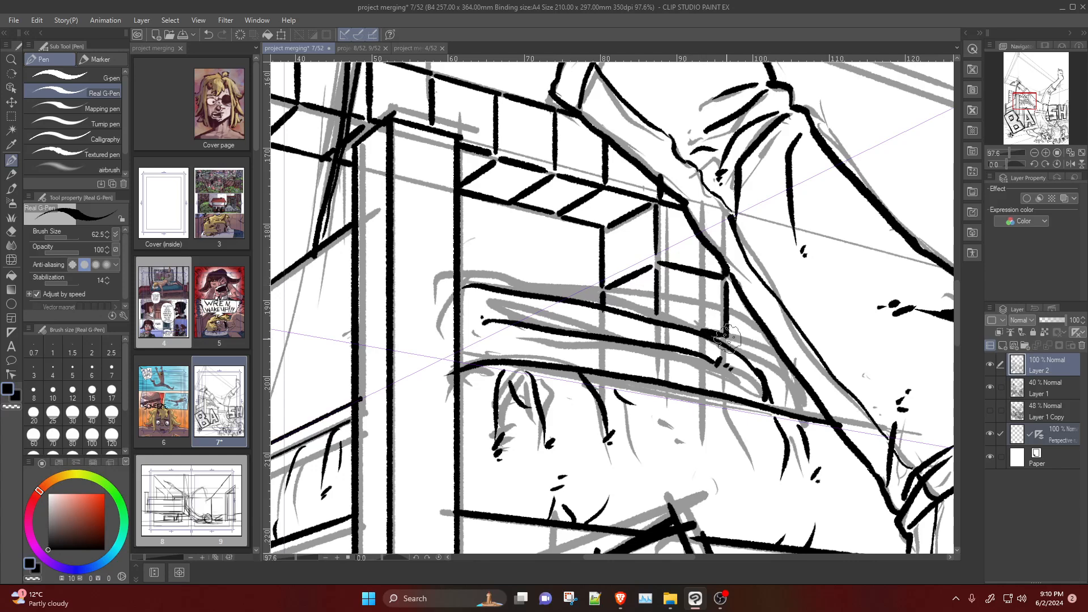
# Step: Save the inked comic page
pyautogui.scroll(-10, 798, 274)
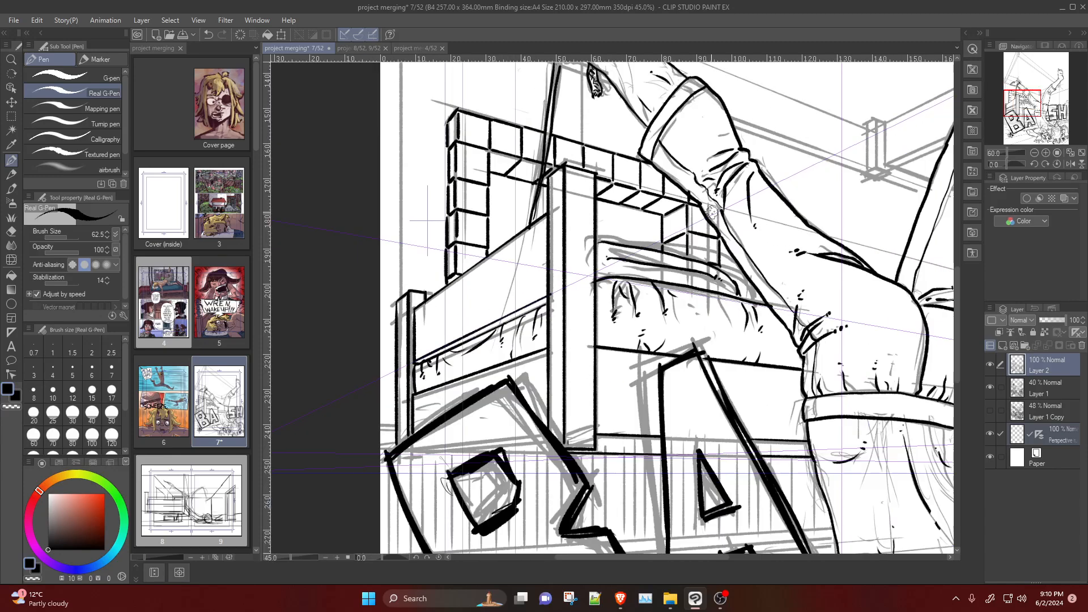
pyautogui.scroll(4, 721, 193)
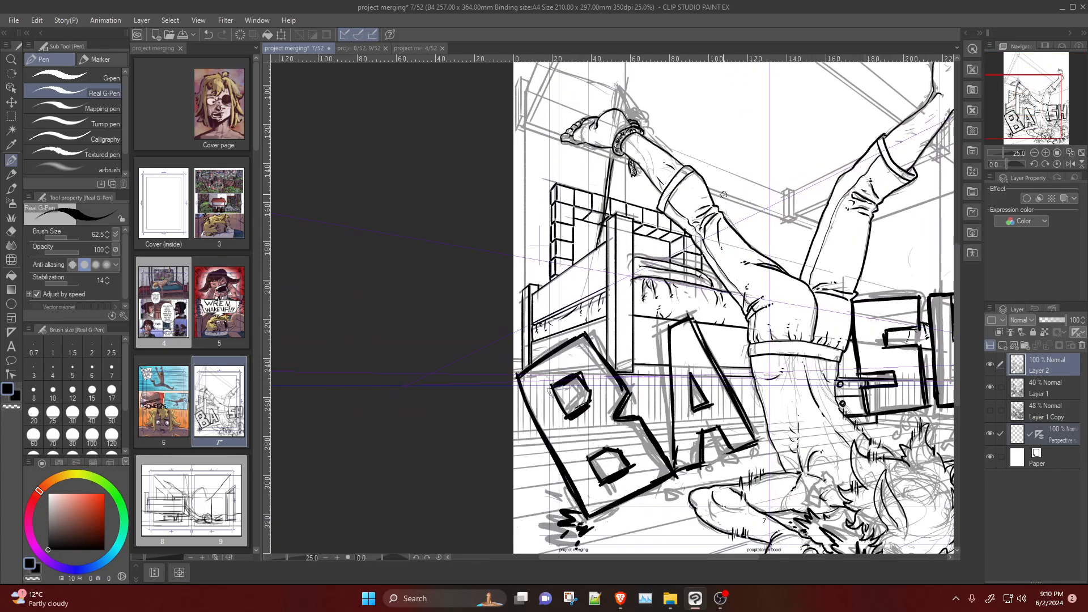
pyautogui.hotkey('ctrl', 's')
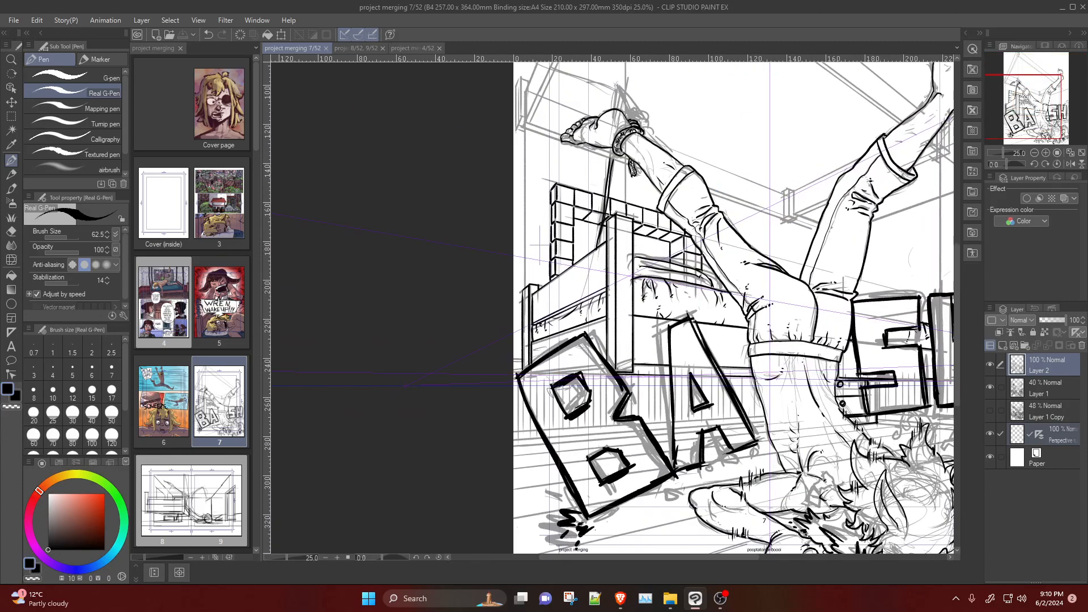
# Step: Switch to OBS to pause the screen recording and return to Clip Studio Paint
pyautogui.moveTo(723, 601)
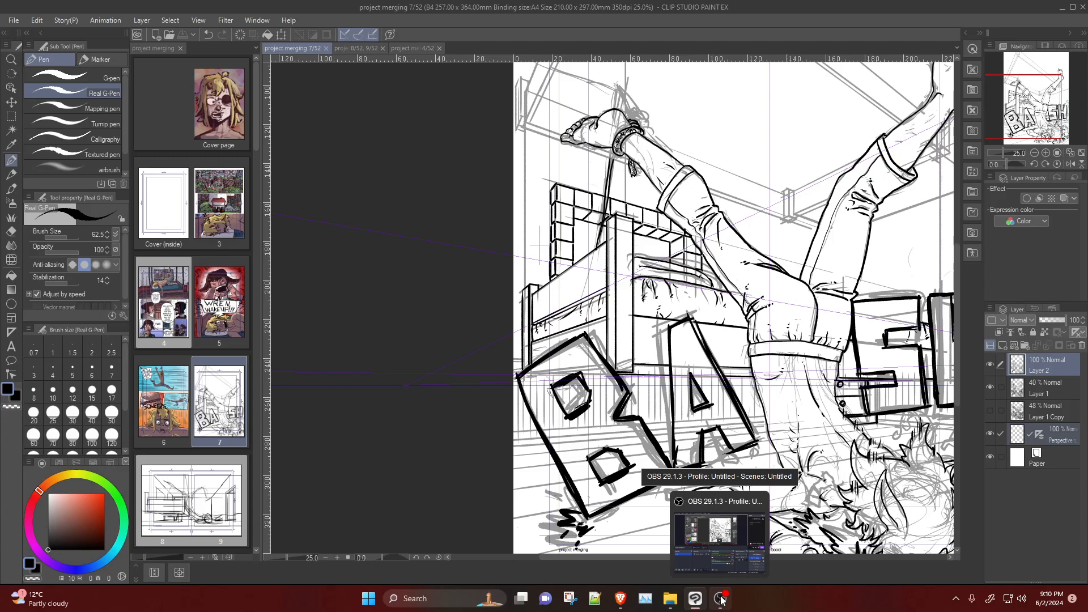
pyautogui.click(720, 600)
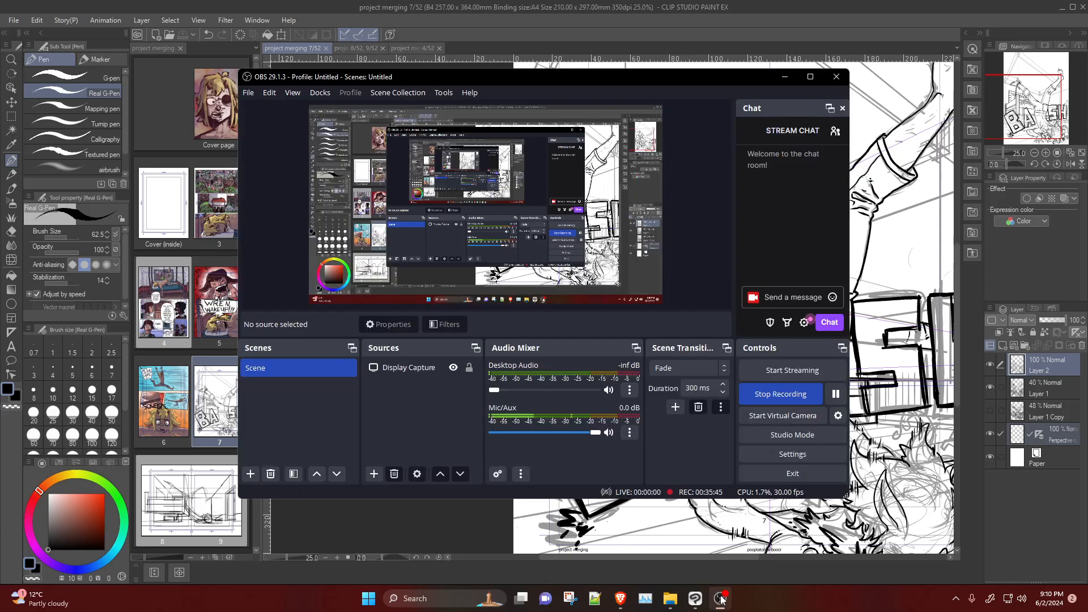
pyautogui.click(836, 394)
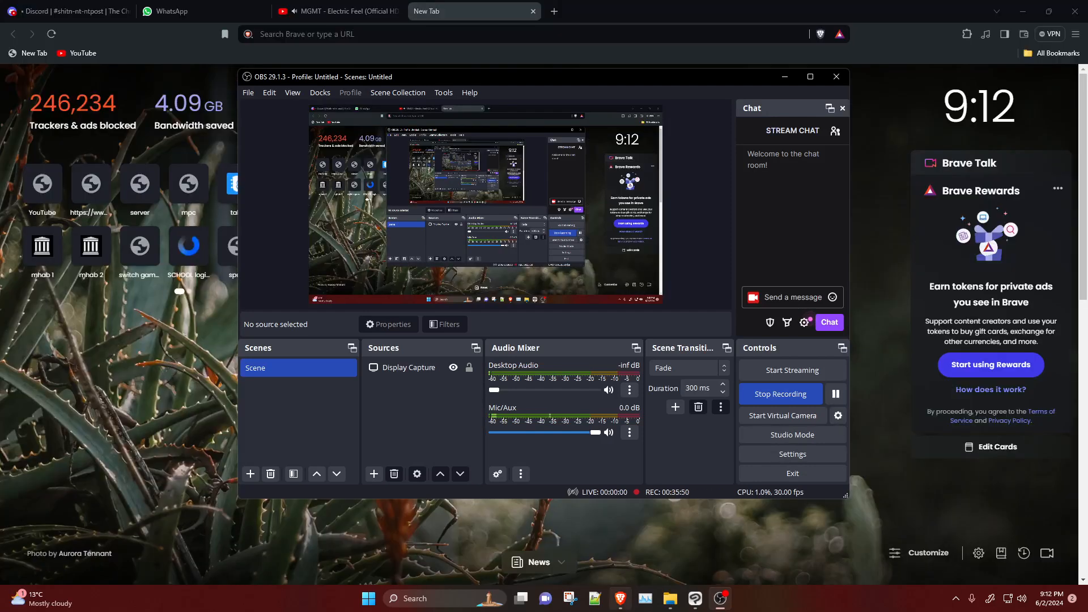
pyautogui.click(695, 599)
# Step: Examine the whole page and its details, checking the inked legs, bed, brick frame and BASH lettering against the sketch
pyautogui.scroll(-6, 723, 231)
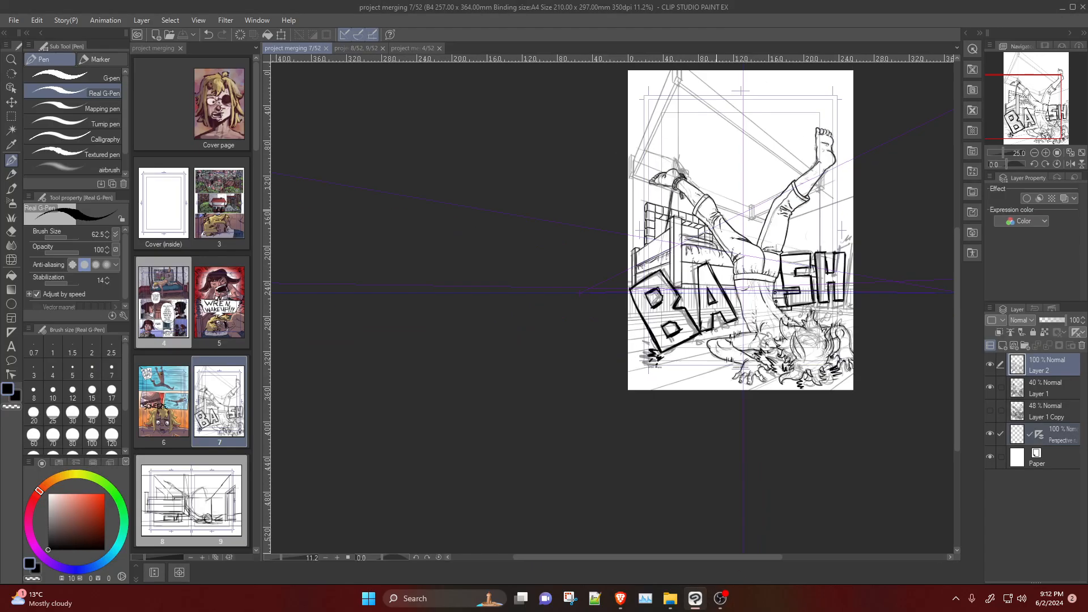
pyautogui.scroll(5, 728, 170)
pyautogui.scroll(-4, 714, 170)
pyautogui.scroll(-1, 714, 170)
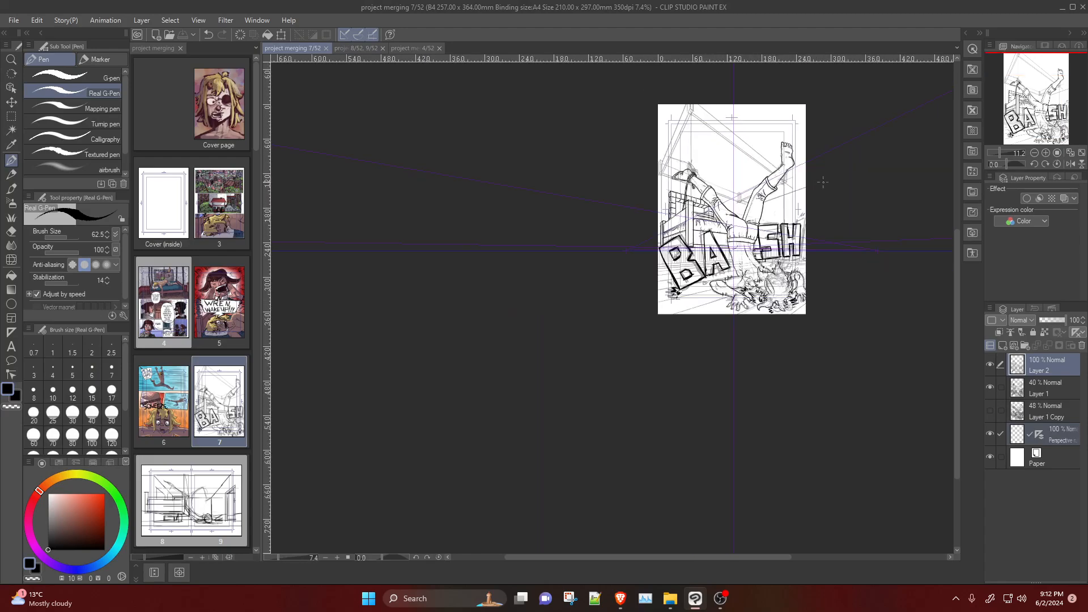
pyautogui.scroll(5, 713, 170)
pyautogui.scroll(-3, 650, 210)
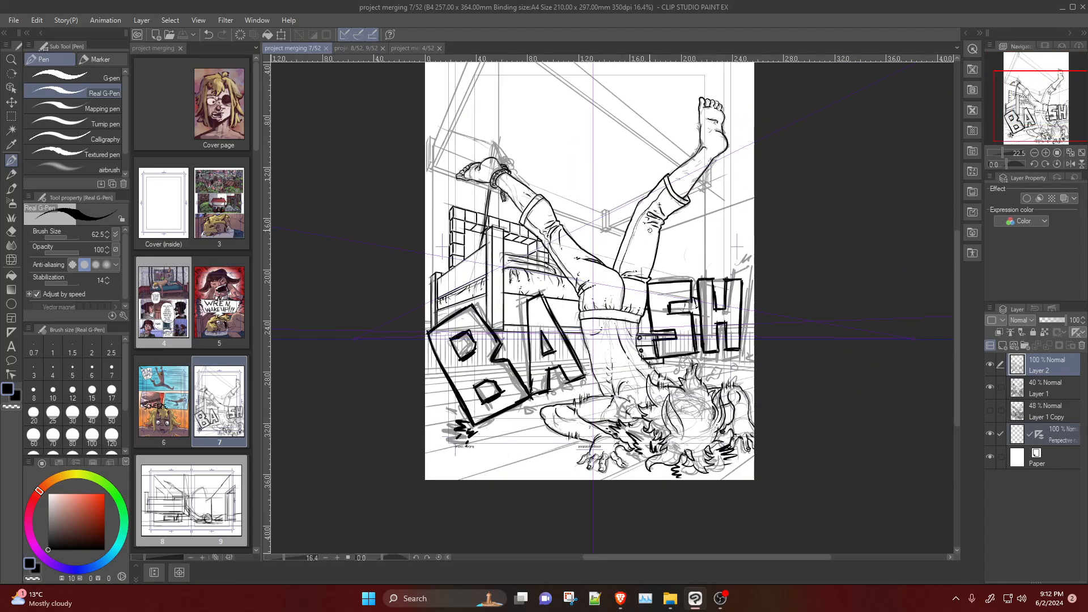
pyautogui.scroll(3, 623, 199)
pyautogui.scroll(-2, 586, 190)
pyautogui.scroll(4, 634, 333)
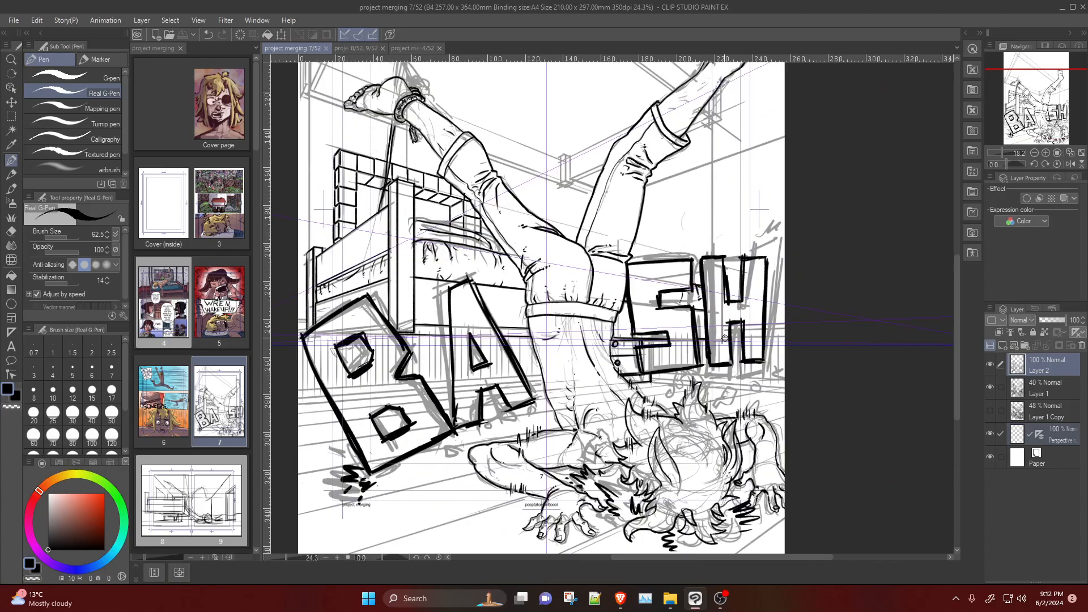
pyautogui.scroll(-4, 634, 332)
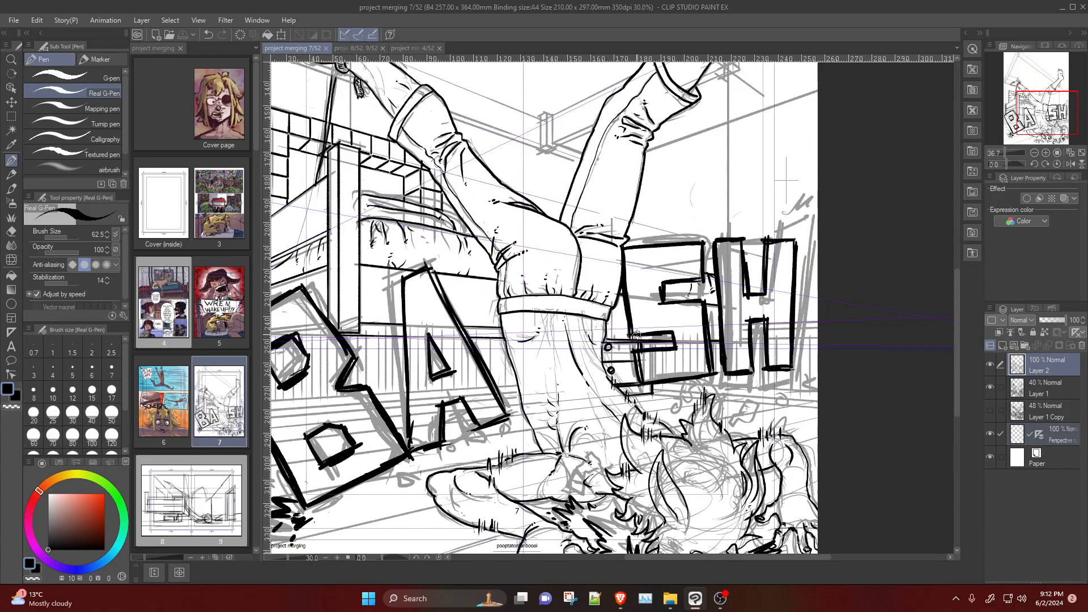
pyautogui.scroll(3, 545, 184)
pyautogui.scroll(-4, 544, 184)
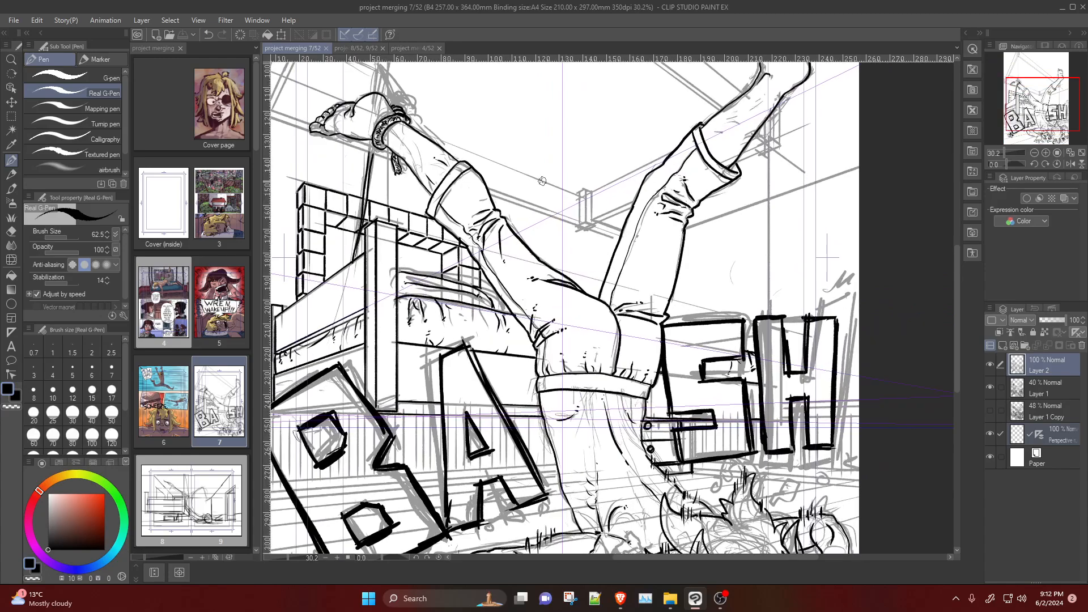
pyautogui.scroll(3, 487, 80)
pyautogui.scroll(4, 486, 79)
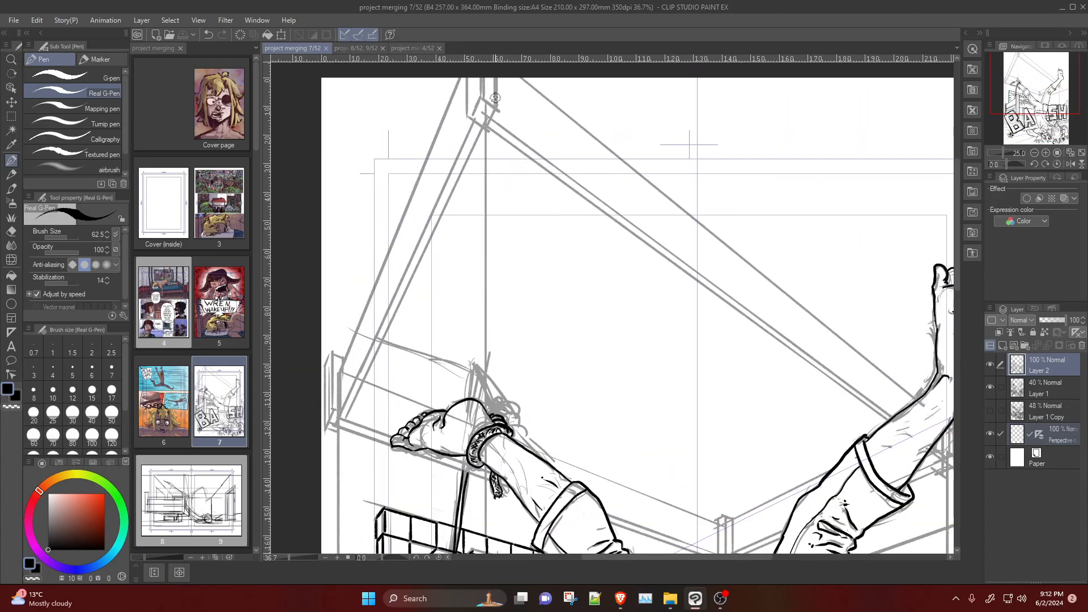
pyautogui.moveTo(507, 1); pyautogui.dragTo(533, 52)
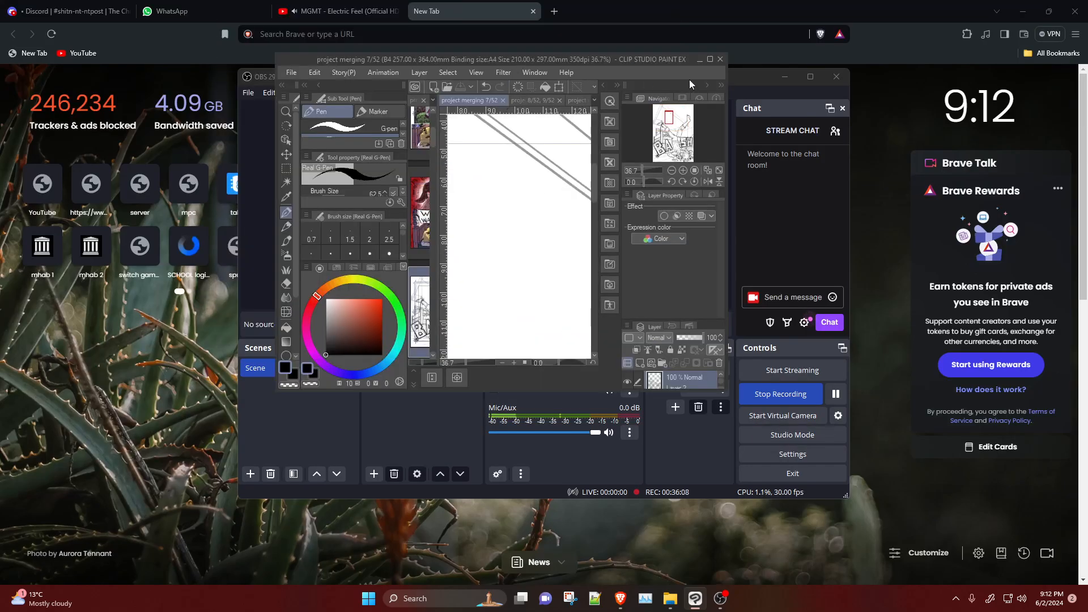
pyautogui.click(710, 59)
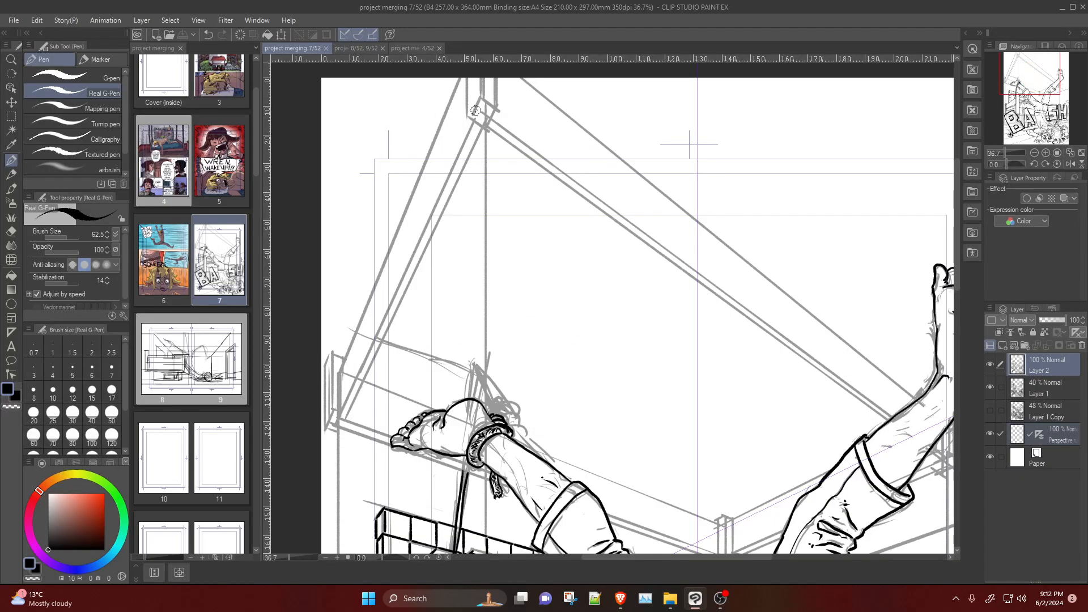
# Step: Hide the perspective ruler layer and make the inking layer, Layer 2, active again
pyautogui.moveTo(466, 118); pyautogui.dragTo(480, 99)
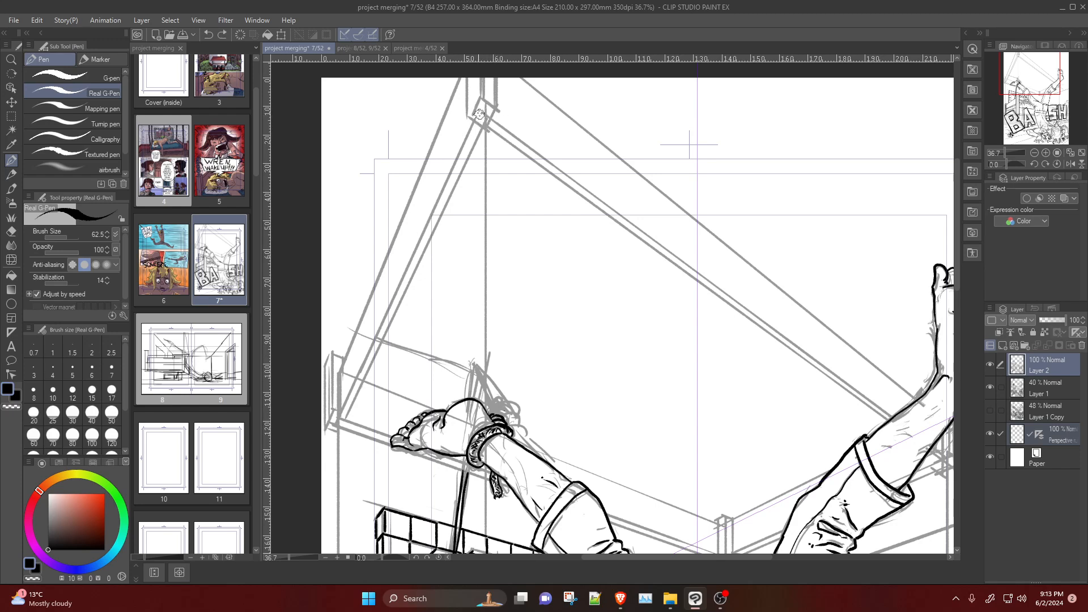
pyautogui.click(1015, 391)
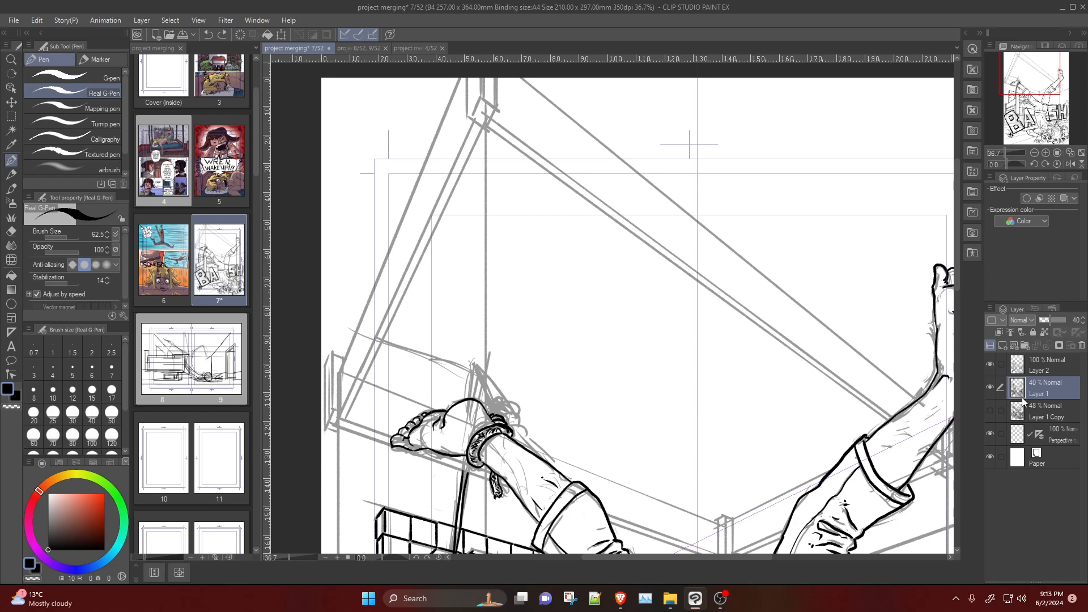
pyautogui.click(990, 434)
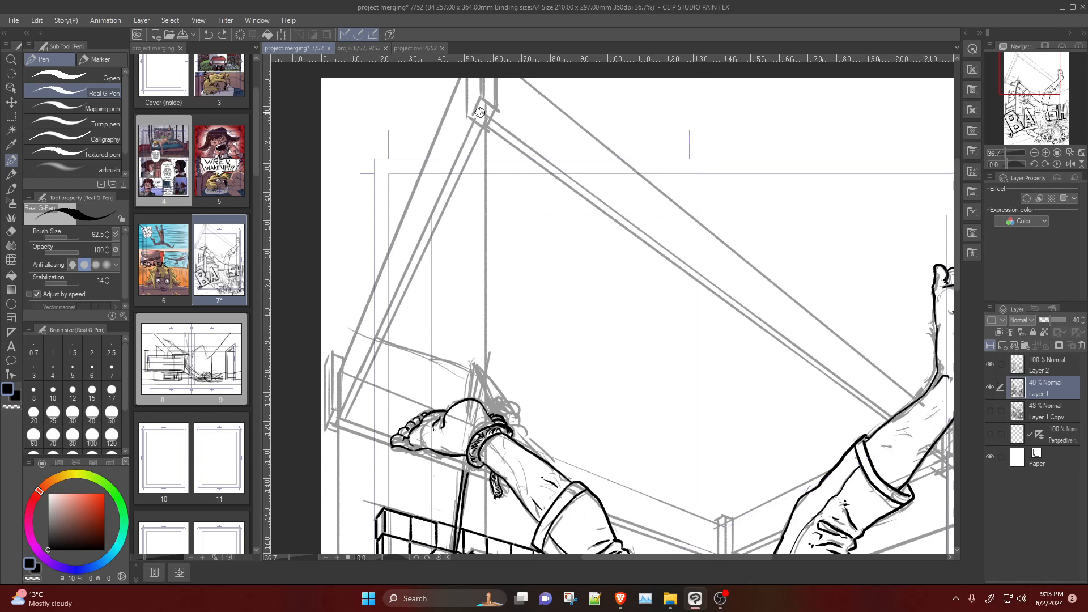
pyautogui.click(1018, 370)
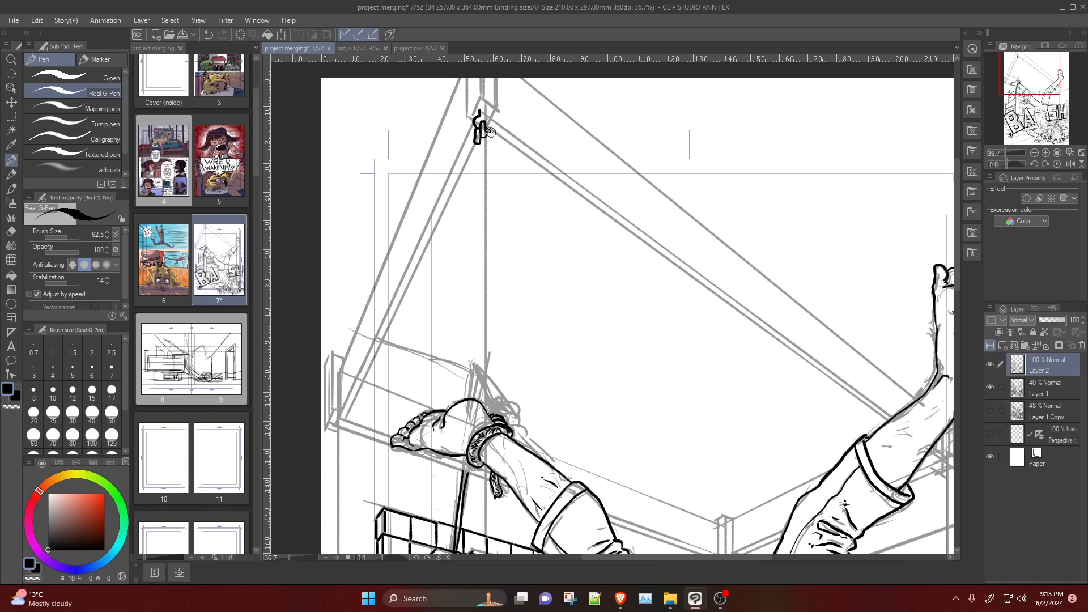
# Step: Ink the chain's top ring and first hanging links below the corner where the ceiling beams meet
pyautogui.moveTo(485, 126); pyautogui.dragTo(493, 141)
pyautogui.hotkey('ctrl', 'z')
pyautogui.moveTo(493, 143)
pyautogui.mouseDown()
pyautogui.moveTo(493, 121)
pyautogui.moveTo(478, 112)
pyautogui.mouseUp()
pyautogui.hotkey('ctrl', 'z')
pyautogui.moveTo(474, 166); pyautogui.dragTo(480, 169)
pyautogui.hotkey('ctrl', 'z')
pyautogui.moveTo(475, 170); pyautogui.dragTo(495, 172)
pyautogui.hotkey('ctrl', 'z')
pyautogui.scroll(-3, 656, 119)
pyautogui.scroll(1, 656, 118)
pyautogui.scroll(2, 607, 177)
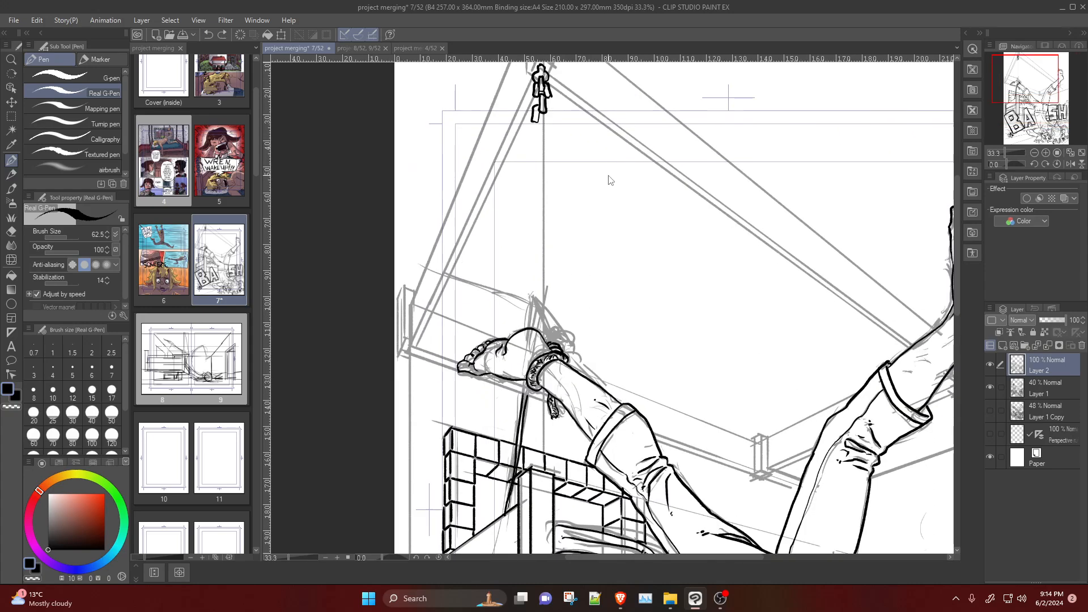
# Step: Undo the loose lower links and re-ink them as alternating interlocked links descending straight from the top ring
pyautogui.hotkey('ctrl', 'z')
pyautogui.hotkey('ctrl', 'z')
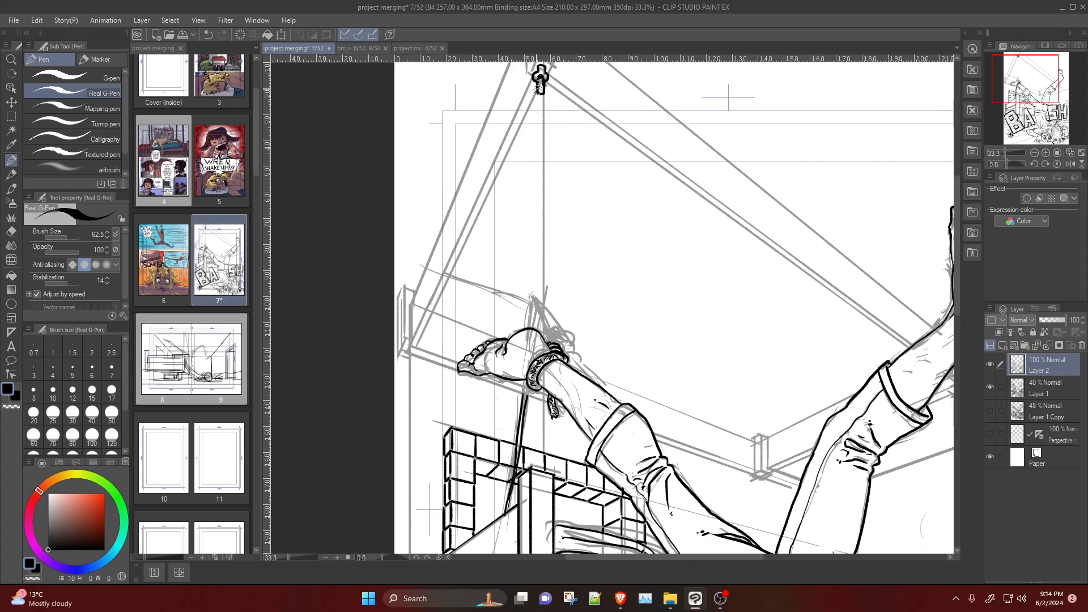
pyautogui.moveTo(538, 89); pyautogui.dragTo(533, 97)
pyautogui.moveTo(544, 88)
pyautogui.mouseDown()
pyautogui.moveTo(546, 116)
pyautogui.moveTo(532, 112)
pyautogui.moveTo(529, 129)
pyautogui.moveTo(551, 131)
pyautogui.moveTo(550, 113)
pyautogui.moveTo(552, 133)
pyautogui.mouseUp()
pyautogui.hotkey('ctrl', 'z')
pyautogui.hotkey('ctrl', 'z')
pyautogui.hotkey('ctrl', 'z')
pyautogui.hotkey('ctrl', 'z')
pyautogui.hotkey('ctrl', 'z')
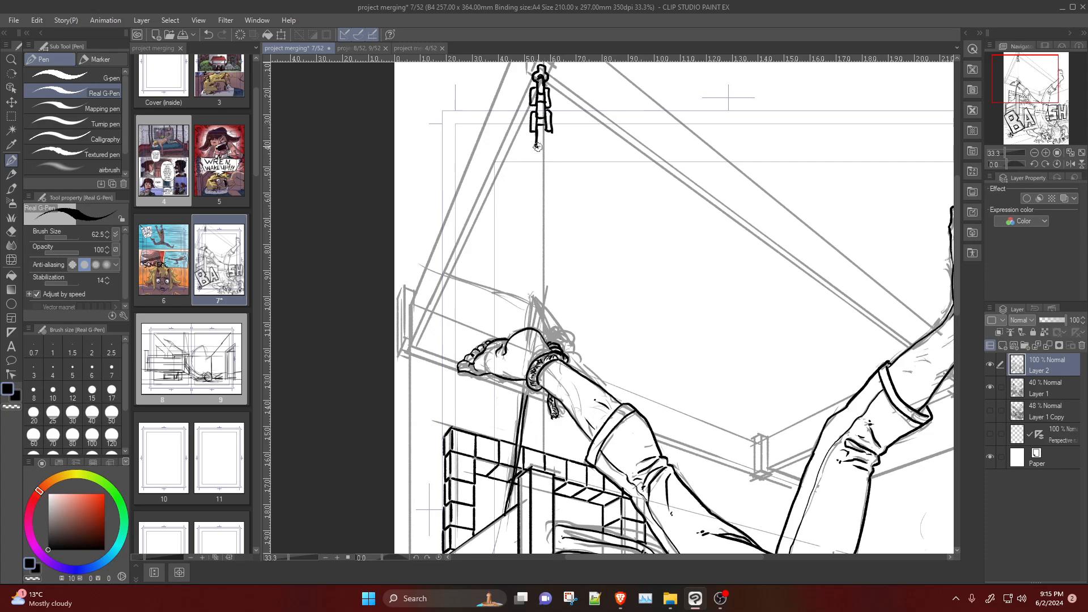
# Step: Extend the inked chain downward with more alternating links along the vertical sketch line, undoing stray strokes
pyautogui.moveTo(537, 147)
pyautogui.mouseDown()
pyautogui.moveTo(544, 127)
pyautogui.moveTo(529, 150)
pyautogui.mouseUp()
pyautogui.hotkey('ctrl', 'z')
pyautogui.hotkey('ctrl', 'z')
pyautogui.moveTo(553, 137)
pyautogui.mouseDown()
pyautogui.moveTo(546, 167)
pyautogui.moveTo(538, 152)
pyautogui.moveTo(531, 169)
pyautogui.moveTo(535, 180)
pyautogui.moveTo(545, 162)
pyautogui.moveTo(550, 179)
pyautogui.moveTo(537, 178)
pyautogui.moveTo(545, 193)
pyautogui.moveTo(533, 177)
pyautogui.moveTo(536, 199)
pyautogui.moveTo(546, 178)
pyautogui.mouseUp()
pyautogui.hotkey('ctrl', 'z')
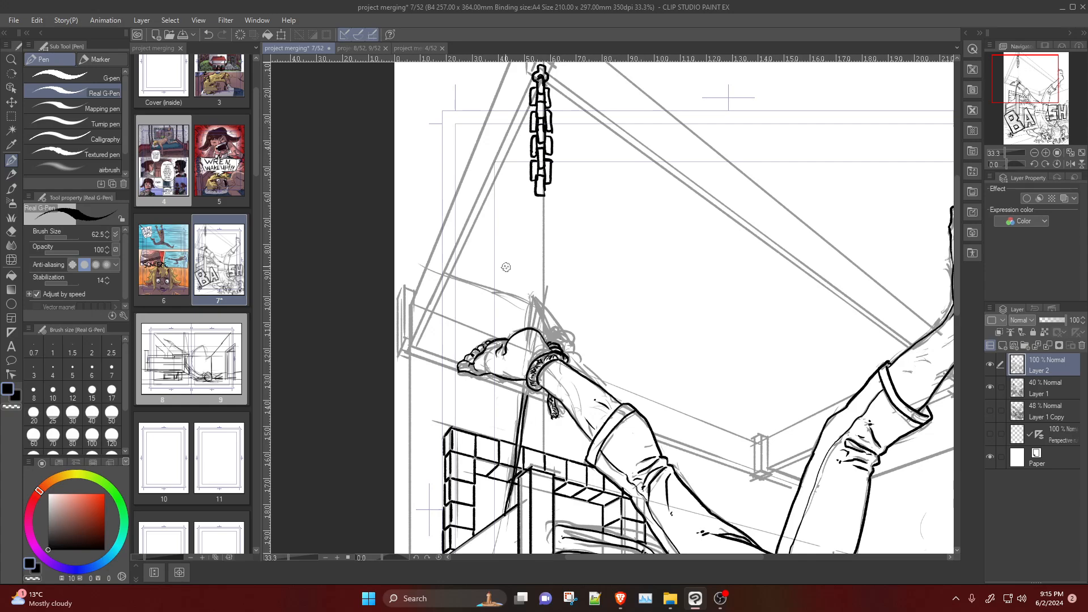
# Step: Ink the next group of chain links along the sketched vertical, bringing the chain closer to the raised foot
pyautogui.scroll(-3, 635, 155)
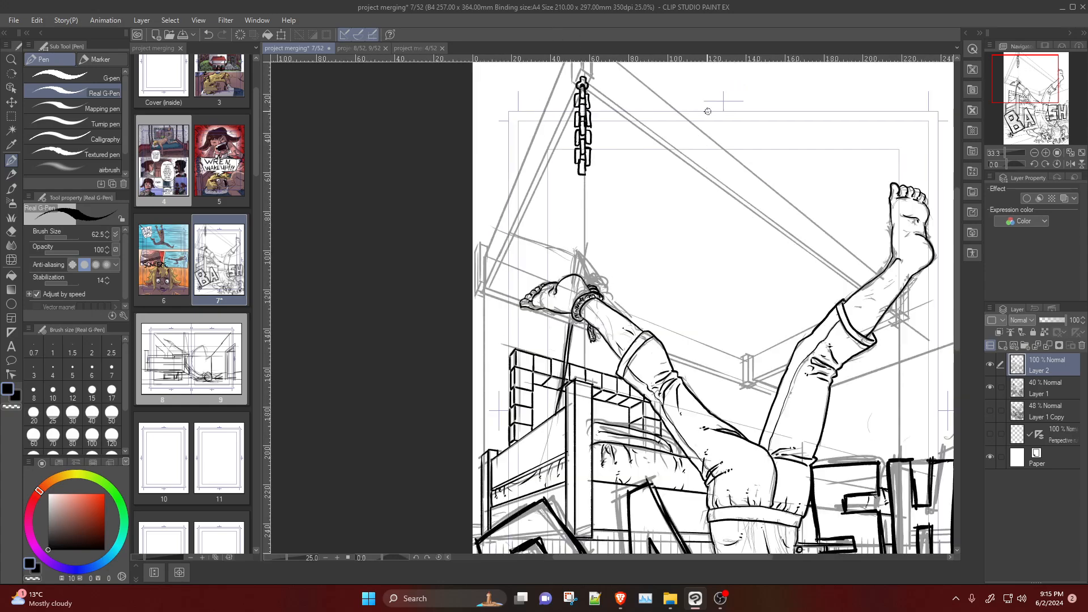
pyautogui.scroll(2, 635, 153)
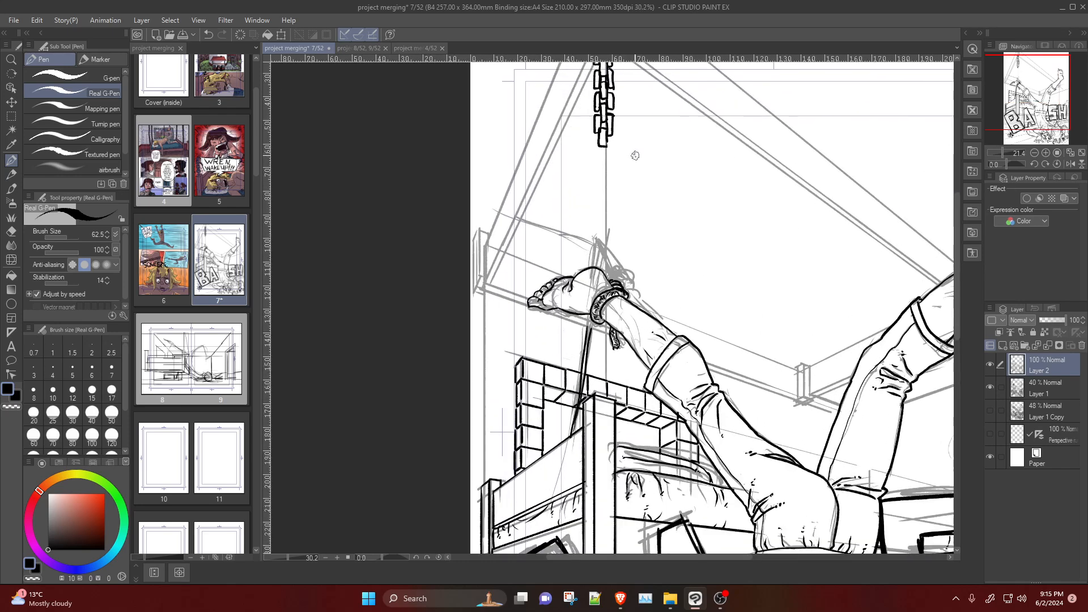
pyautogui.scroll(2, 644, 209)
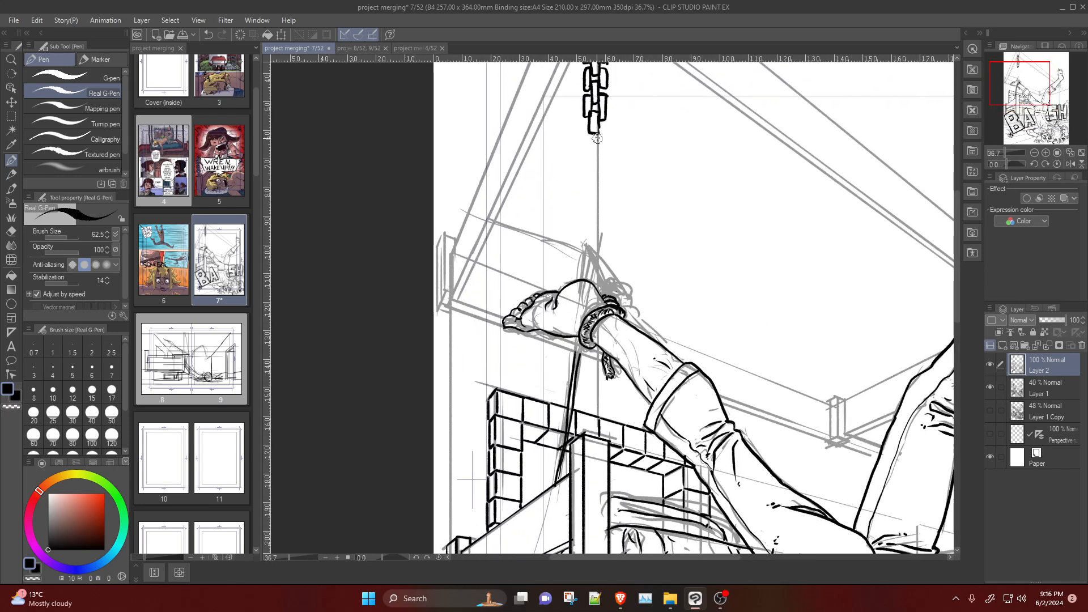
pyautogui.moveTo(604, 127)
pyautogui.mouseDown()
pyautogui.moveTo(606, 152)
pyautogui.moveTo(605, 126)
pyautogui.moveTo(606, 152)
pyautogui.moveTo(584, 125)
pyautogui.moveTo(586, 150)
pyautogui.moveTo(582, 126)
pyautogui.moveTo(580, 147)
pyautogui.moveTo(599, 140)
pyautogui.mouseUp()
pyautogui.hotkey('ctrl', 'z')
pyautogui.hotkey('ctrl', 'z')
pyautogui.hotkey('ctrl', 'z')
pyautogui.hotkey('ctrl', 'z')
pyautogui.moveTo(598, 143)
pyautogui.mouseDown()
pyautogui.moveTo(588, 166)
pyautogui.moveTo(598, 168)
pyautogui.moveTo(599, 145)
pyautogui.moveTo(577, 180)
pyautogui.moveTo(587, 157)
pyautogui.moveTo(579, 178)
pyautogui.moveTo(606, 164)
pyautogui.moveTo(605, 184)
pyautogui.moveTo(602, 167)
pyautogui.moveTo(584, 173)
pyautogui.moveTo(596, 179)
pyautogui.moveTo(586, 176)
pyautogui.moveTo(585, 194)
pyautogui.moveTo(597, 189)
pyautogui.moveTo(575, 209)
pyautogui.moveTo(587, 192)
pyautogui.moveTo(603, 207)
pyautogui.mouseUp()
pyautogui.hotkey('ctrl', 'z')
pyautogui.hotkey('ctrl', 'z')
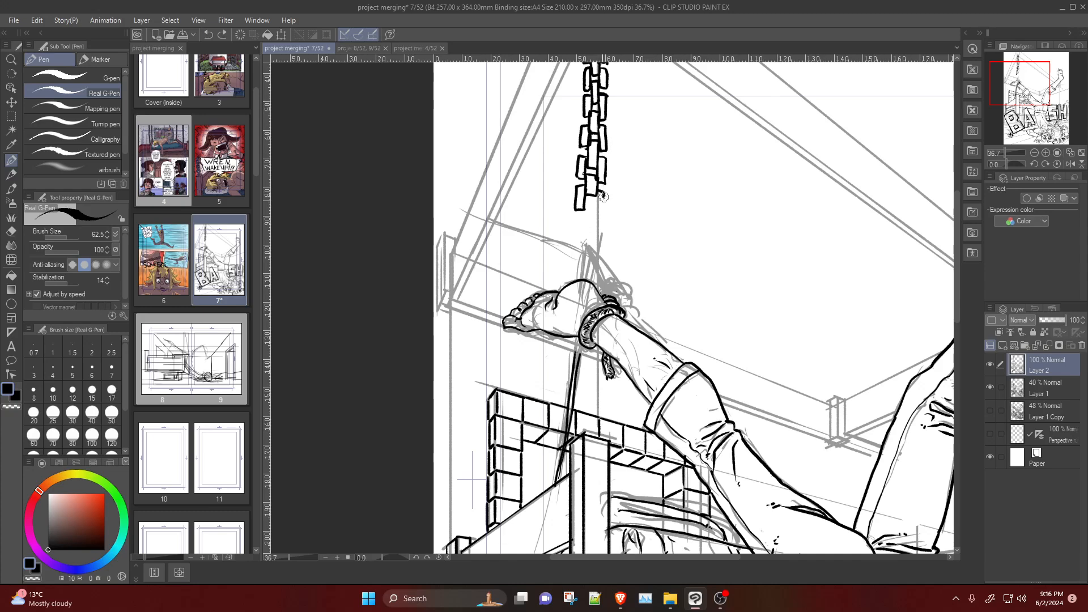
# Step: Ink the chain links that bring it down to the top edge of the braceleted foot
pyautogui.moveTo(606, 190)
pyautogui.mouseDown()
pyautogui.moveTo(605, 201)
pyautogui.moveTo(585, 205)
pyautogui.moveTo(594, 216)
pyautogui.moveTo(583, 207)
pyautogui.moveTo(595, 232)
pyautogui.moveTo(595, 212)
pyautogui.moveTo(592, 232)
pyautogui.moveTo(575, 222)
pyautogui.moveTo(574, 233)
pyautogui.moveTo(584, 221)
pyautogui.moveTo(582, 246)
pyautogui.moveTo(601, 222)
pyautogui.moveTo(603, 248)
pyautogui.moveTo(596, 233)
pyautogui.moveTo(589, 240)
pyautogui.moveTo(603, 223)
pyautogui.moveTo(603, 248)
pyautogui.moveTo(595, 251)
pyautogui.moveTo(597, 230)
pyautogui.moveTo(581, 239)
pyautogui.moveTo(596, 242)
pyautogui.moveTo(584, 239)
pyautogui.moveTo(594, 242)
pyautogui.moveTo(592, 261)
pyautogui.moveTo(583, 245)
pyautogui.moveTo(592, 264)
pyautogui.moveTo(582, 254)
pyautogui.moveTo(584, 276)
pyautogui.mouseUp()
pyautogui.hotkey('ctrl', 'z')
pyautogui.hotkey('ctrl', 'z')
pyautogui.hotkey('ctrl', 'z')
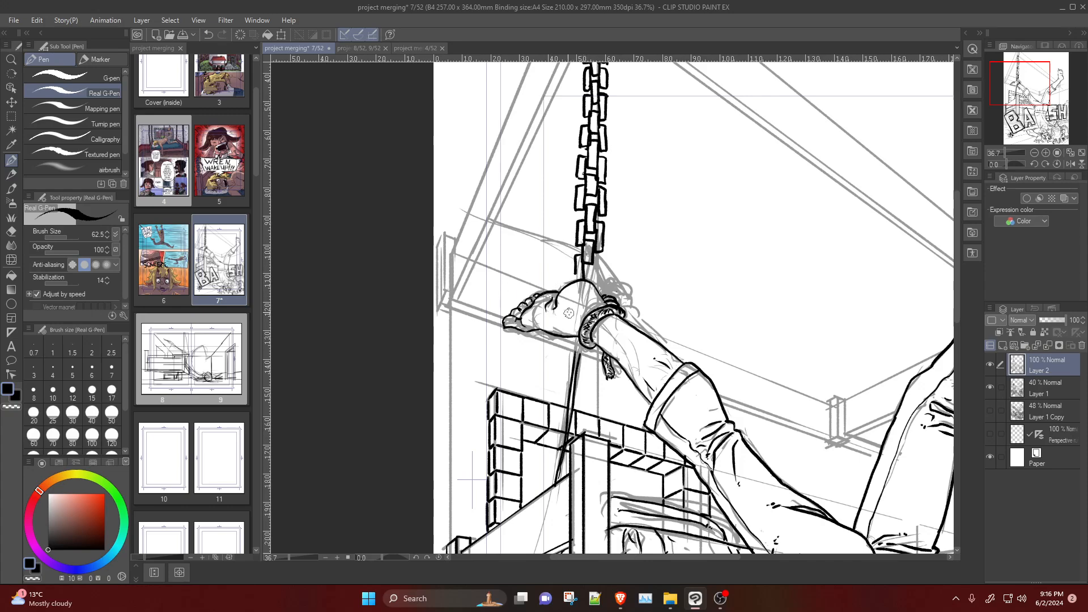
# Step: Erase the foot and anklet ink where the chain crosses in front of the leg
pyautogui.press('e')
pyautogui.moveTo(579, 271)
pyautogui.mouseDown()
pyautogui.moveTo(586, 348)
pyautogui.moveTo(594, 281)
pyautogui.moveTo(592, 358)
pyautogui.mouseUp()
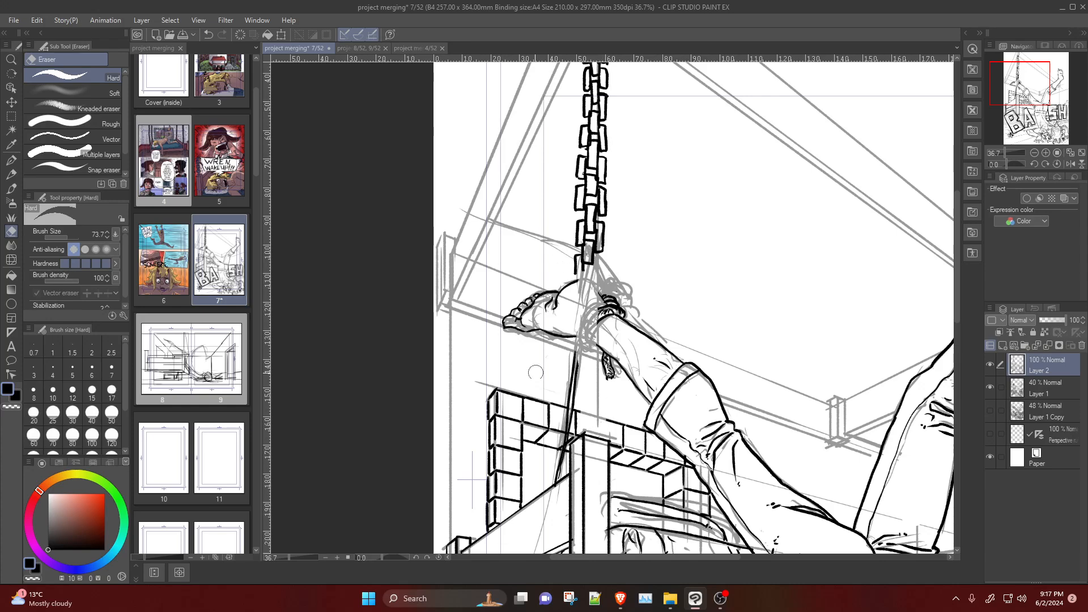
pyautogui.press('p')
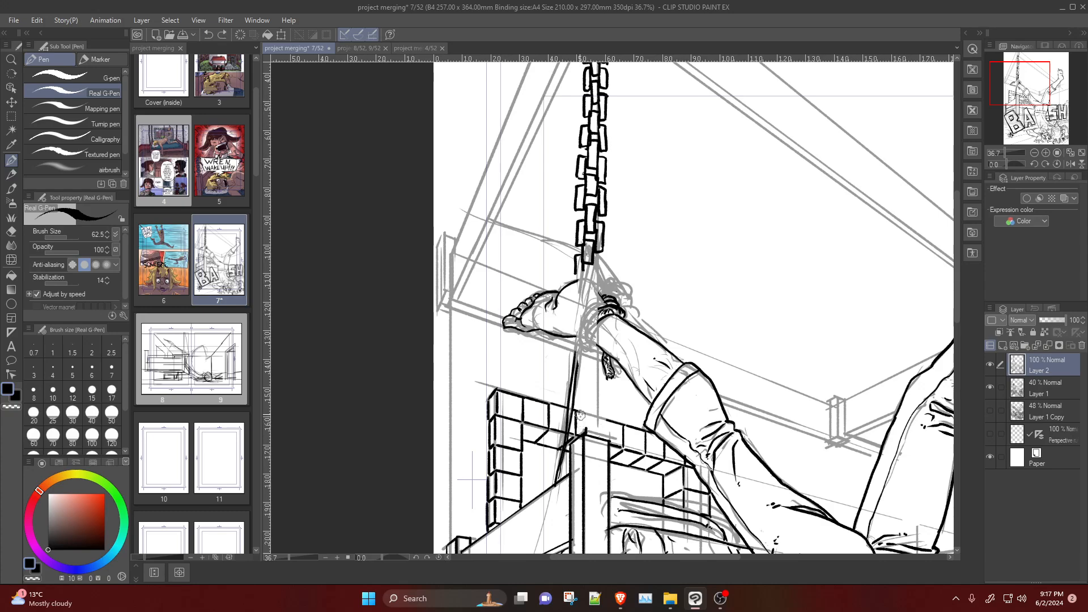
pyautogui.press('e')
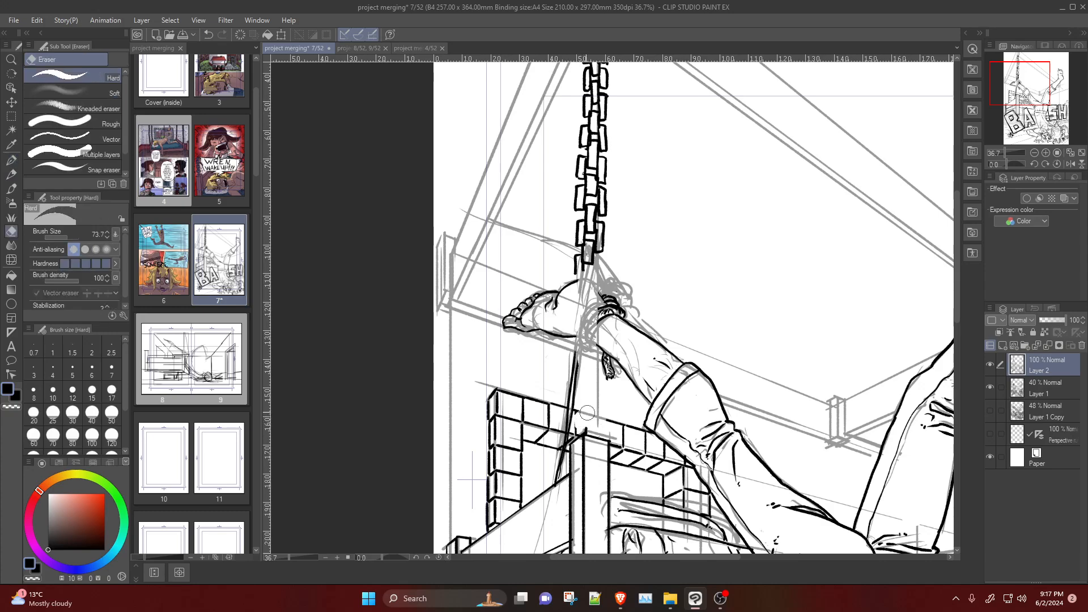
# Step: Ink the round ring on top of the bedpost and the lowest chain links attached to it
pyautogui.press('p')
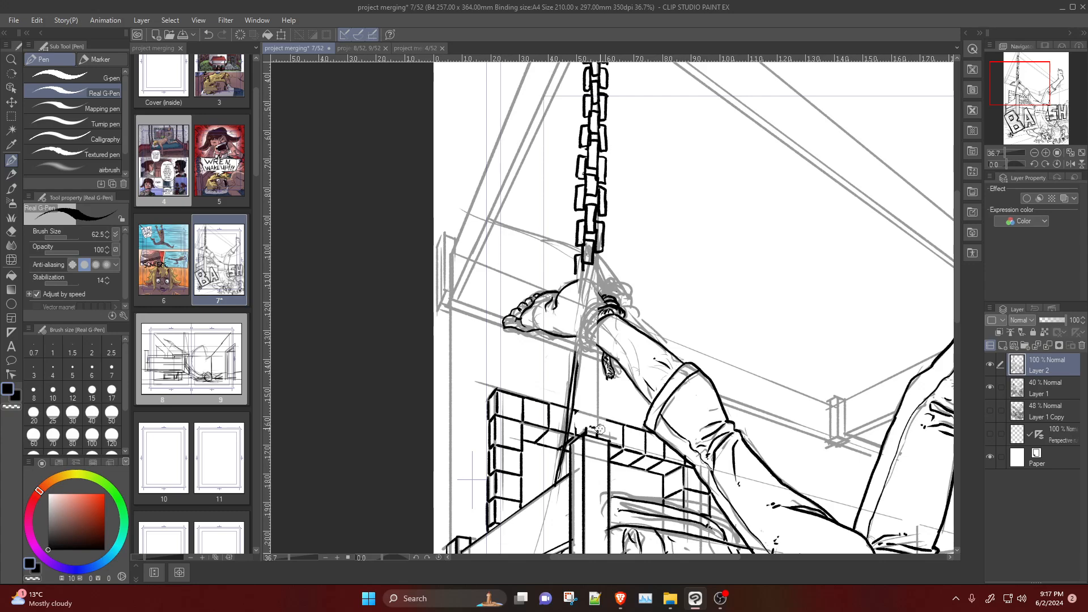
pyautogui.hotkey('ctrl', 'z')
pyautogui.moveTo(603, 425); pyautogui.dragTo(597, 434)
pyautogui.hotkey('ctrl', 'z')
pyautogui.moveTo(595, 404)
pyautogui.mouseDown()
pyautogui.moveTo(602, 388)
pyautogui.moveTo(583, 401)
pyautogui.moveTo(595, 387)
pyautogui.moveTo(589, 375)
pyautogui.moveTo(589, 398)
pyautogui.mouseUp()
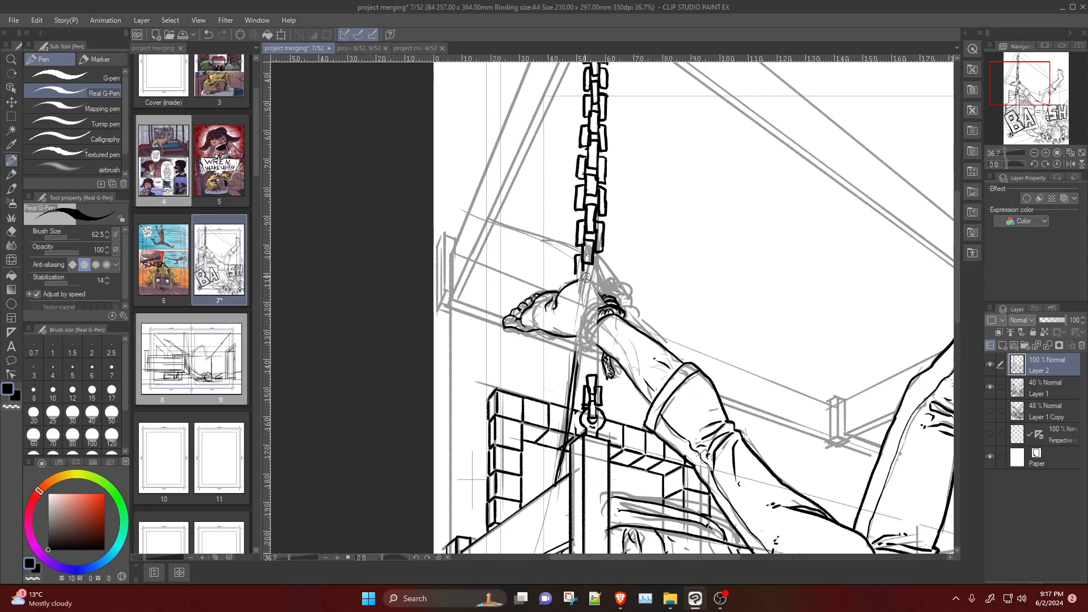
# Step: Ink the remaining chain links across the front of the foot, joining them to the links above the bedpost ring
pyautogui.press('e')
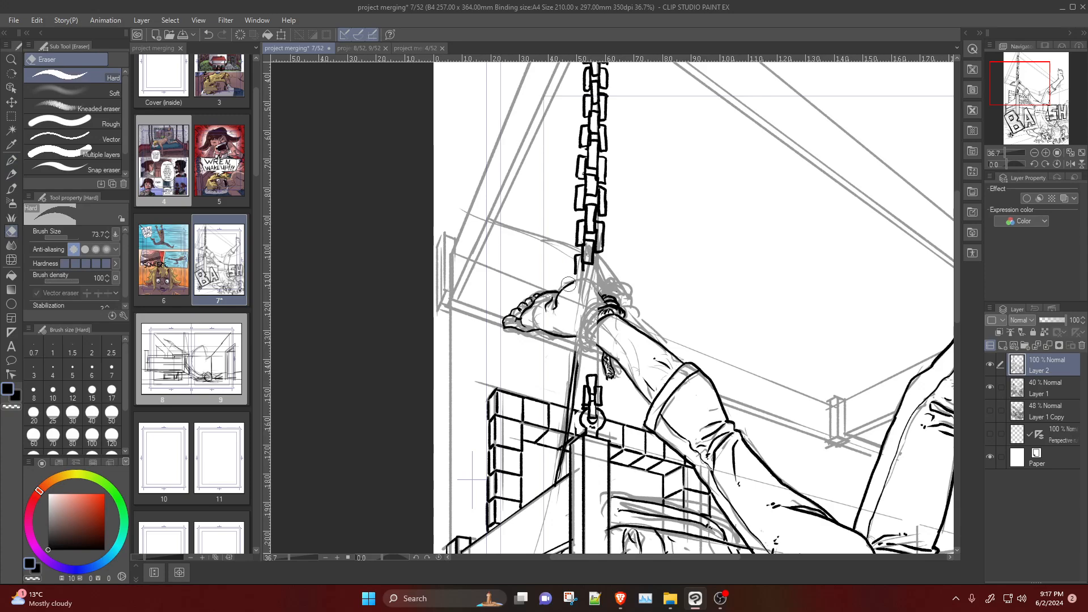
pyautogui.press('p')
pyautogui.moveTo(575, 274)
pyautogui.mouseDown()
pyautogui.moveTo(579, 284)
pyautogui.moveTo(595, 258)
pyautogui.moveTo(602, 288)
pyautogui.moveTo(593, 262)
pyautogui.moveTo(594, 277)
pyautogui.mouseUp()
pyautogui.moveTo(594, 281)
pyautogui.mouseDown()
pyautogui.moveTo(575, 317)
pyautogui.moveTo(603, 296)
pyautogui.moveTo(602, 315)
pyautogui.moveTo(595, 293)
pyautogui.moveTo(599, 321)
pyautogui.moveTo(593, 297)
pyautogui.moveTo(580, 311)
pyautogui.moveTo(592, 313)
pyautogui.moveTo(586, 365)
pyautogui.moveTo(596, 366)
pyautogui.moveTo(586, 347)
pyautogui.moveTo(595, 361)
pyautogui.moveTo(594, 325)
pyautogui.moveTo(600, 354)
pyautogui.mouseUp()
pyautogui.hotkey('ctrl', 'z')
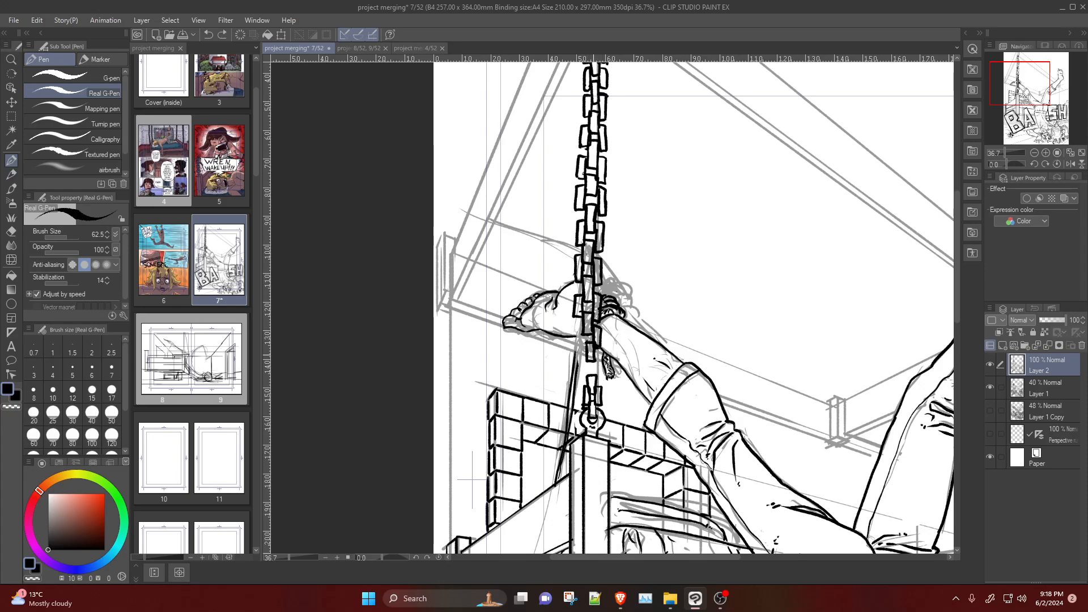
pyautogui.moveTo(594, 350)
pyautogui.mouseDown()
pyautogui.moveTo(607, 357)
pyautogui.moveTo(606, 383)
pyautogui.moveTo(592, 382)
pyautogui.moveTo(595, 354)
pyautogui.moveTo(578, 380)
pyautogui.moveTo(589, 382)
pyautogui.moveTo(591, 356)
pyautogui.mouseUp()
pyautogui.hotkey('ctrl', 'z')
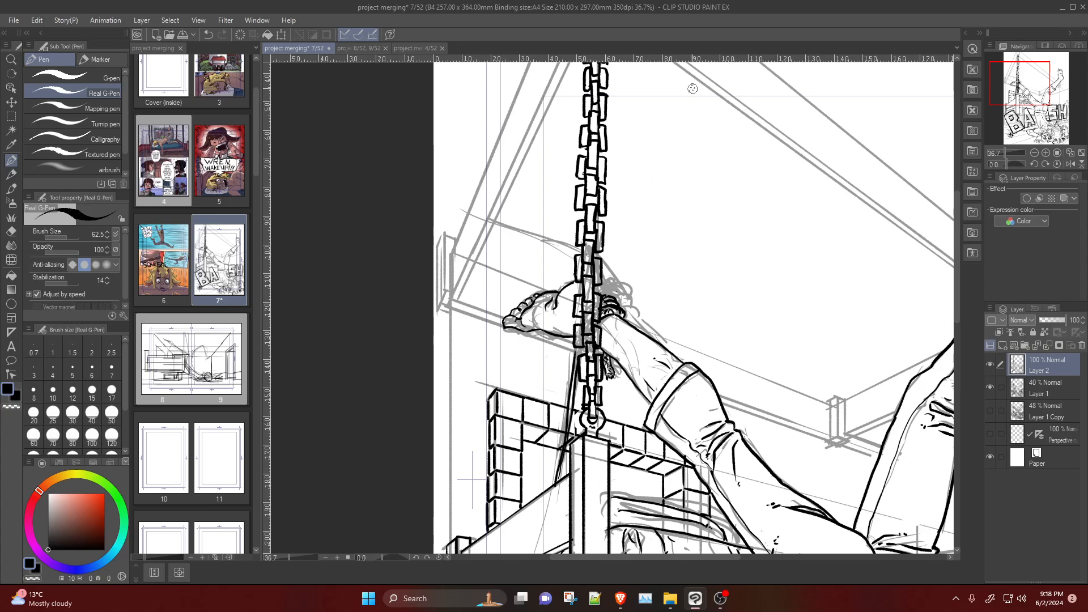
# Step: Examine the whole page and the finished chain against the legs, bed and BASH lettering
pyautogui.scroll(-6, 719, 141)
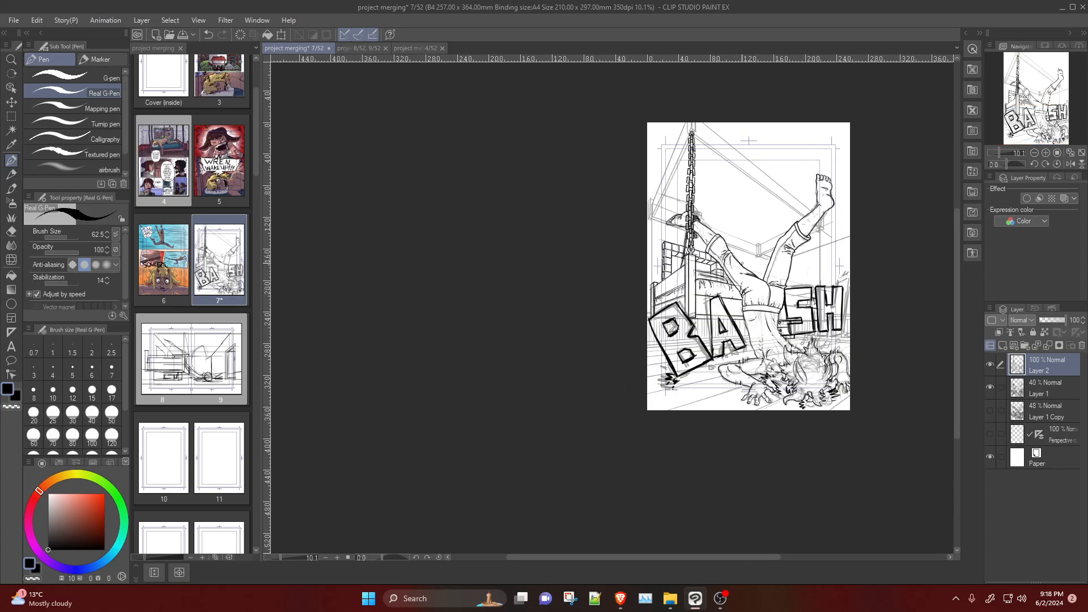
pyautogui.scroll(4, 746, 190)
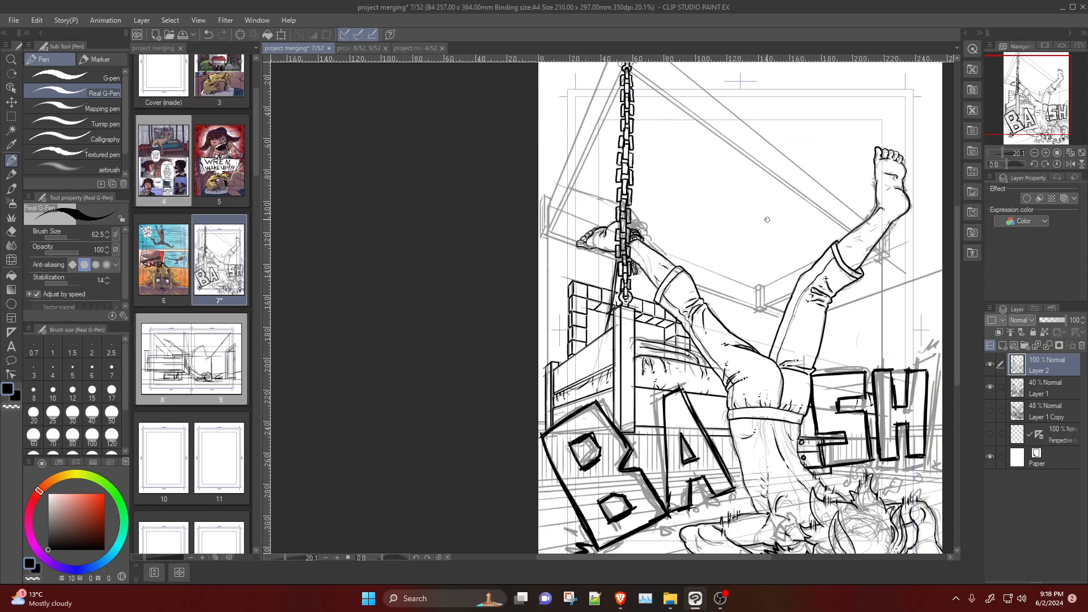
pyautogui.scroll(2, 710, 315)
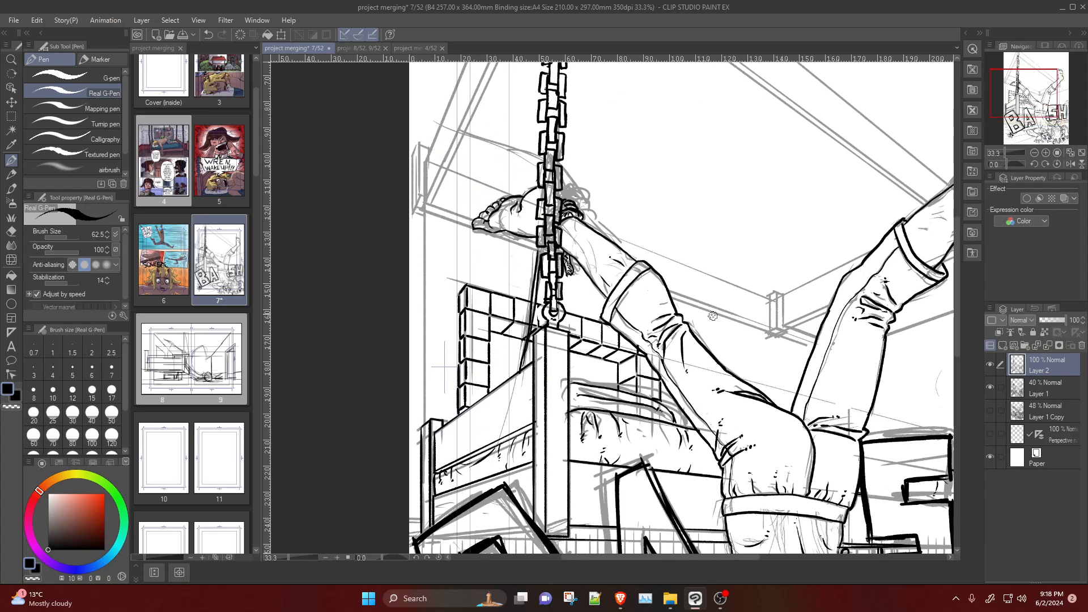
pyautogui.scroll(-4, 712, 315)
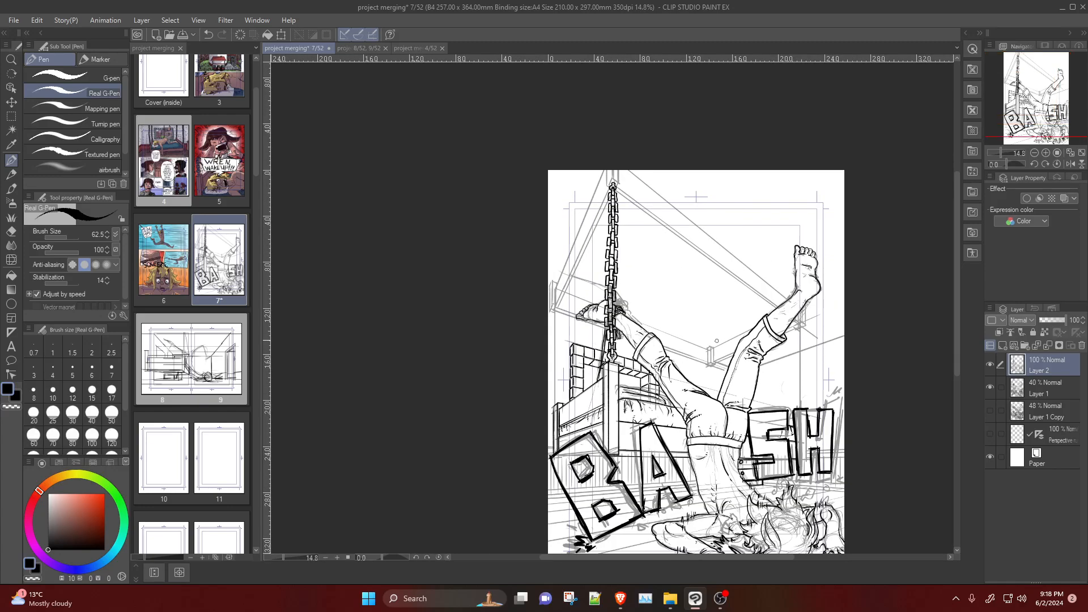
pyautogui.scroll(2, 717, 341)
pyautogui.scroll(-3, 716, 340)
pyautogui.scroll(1, 716, 341)
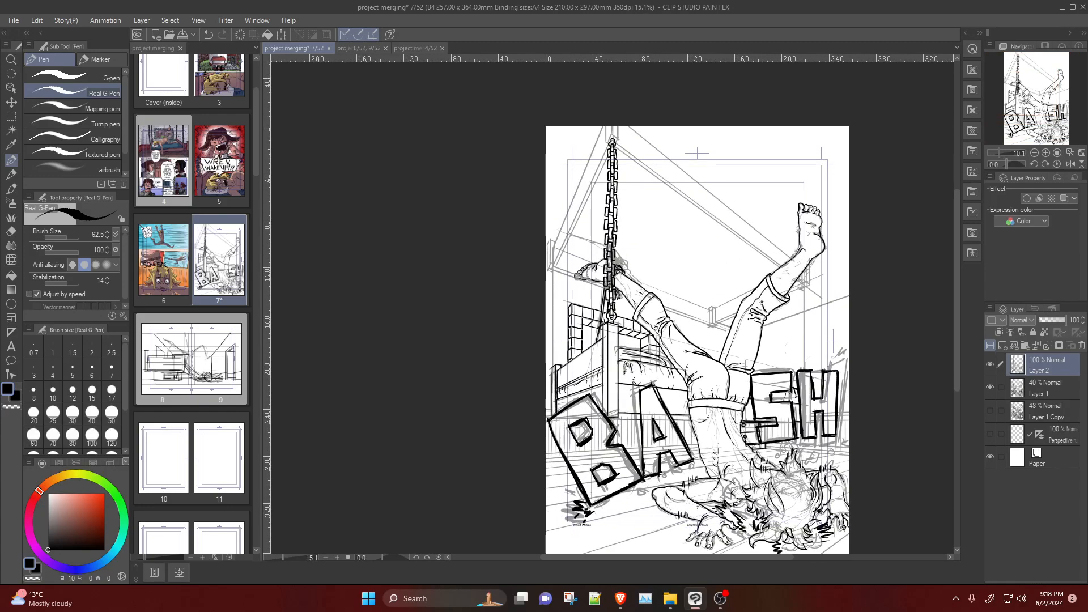
pyautogui.scroll(3, 674, 441)
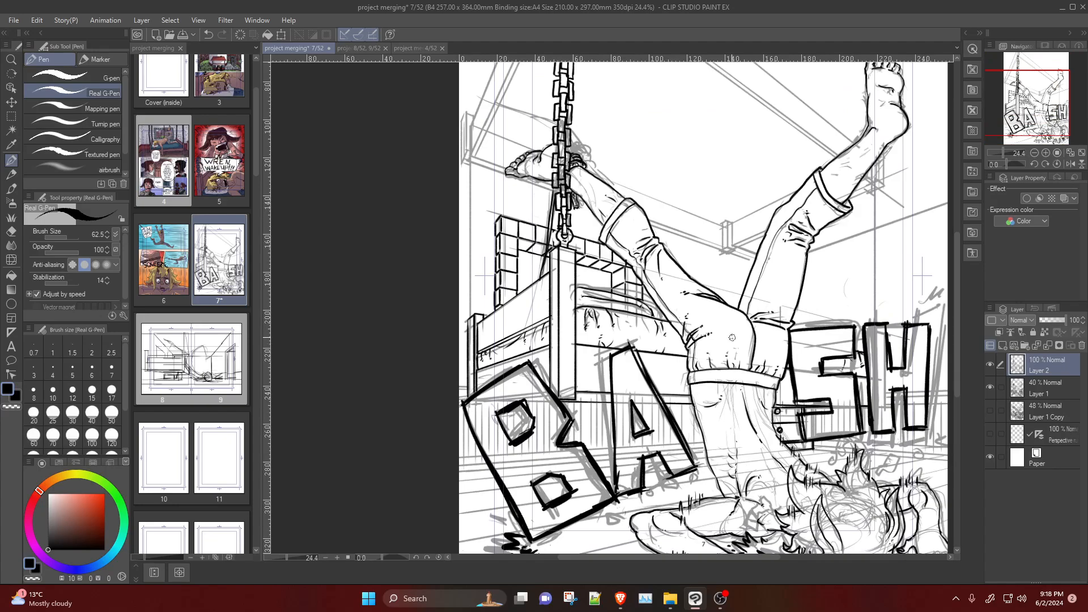
pyautogui.scroll(-3, 619, 181)
pyautogui.scroll(3, 595, 176)
pyautogui.scroll(-4, 567, 173)
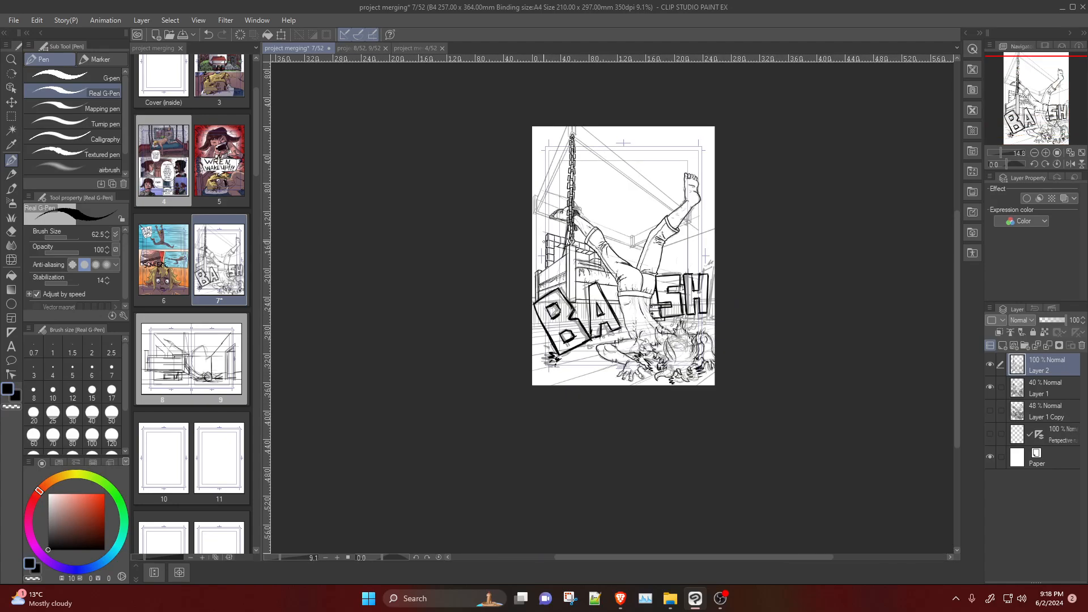
pyautogui.scroll(2, 536, 170)
pyautogui.scroll(3, 536, 170)
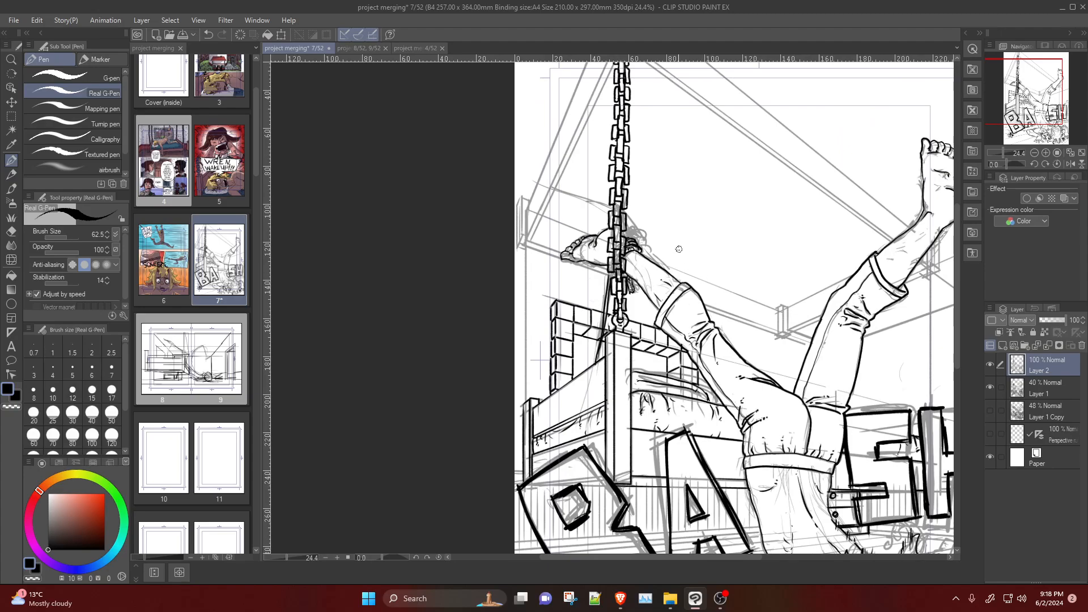
pyautogui.scroll(-3, 679, 249)
pyautogui.scroll(4, 787, 302)
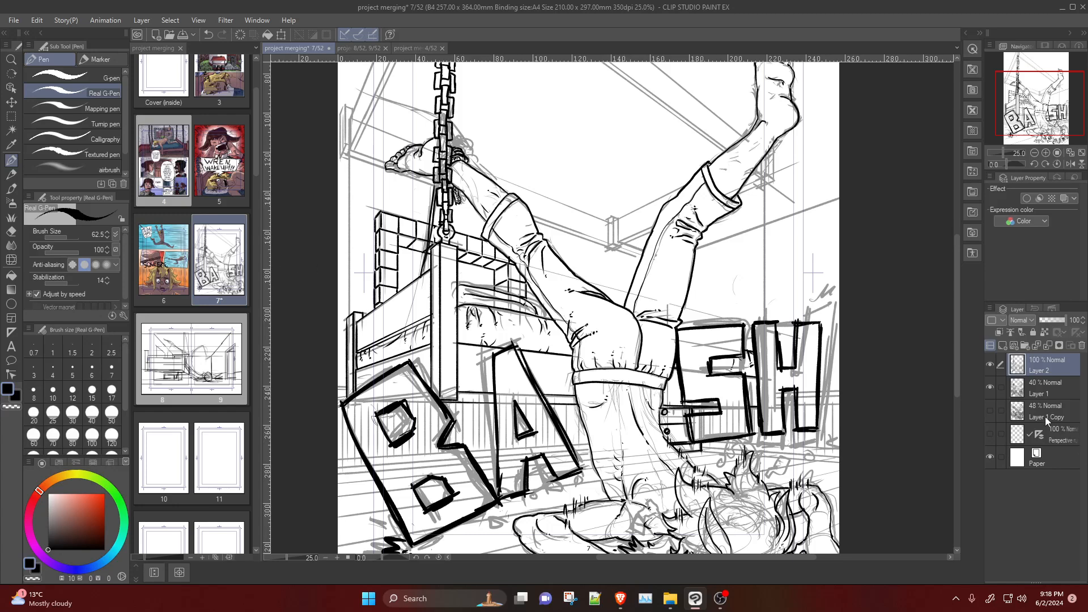
# Step: Ink the vertical room-corner line between the legs with the perspective ruler shown, and hide the ruler layer again
pyautogui.click(989, 434)
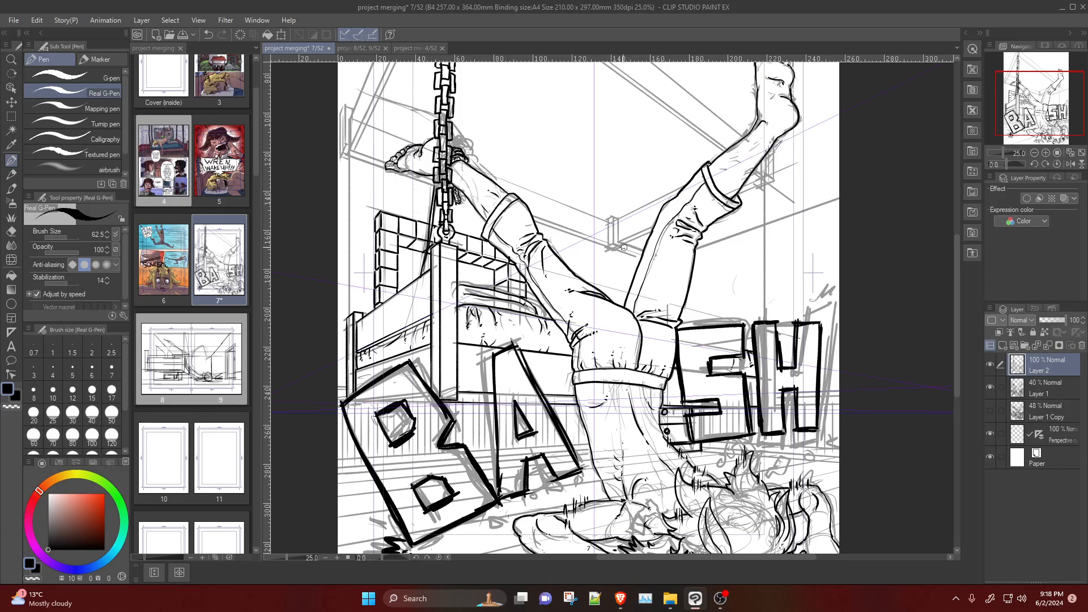
pyautogui.moveTo(612, 253); pyautogui.dragTo(613, 302)
pyautogui.click(990, 435)
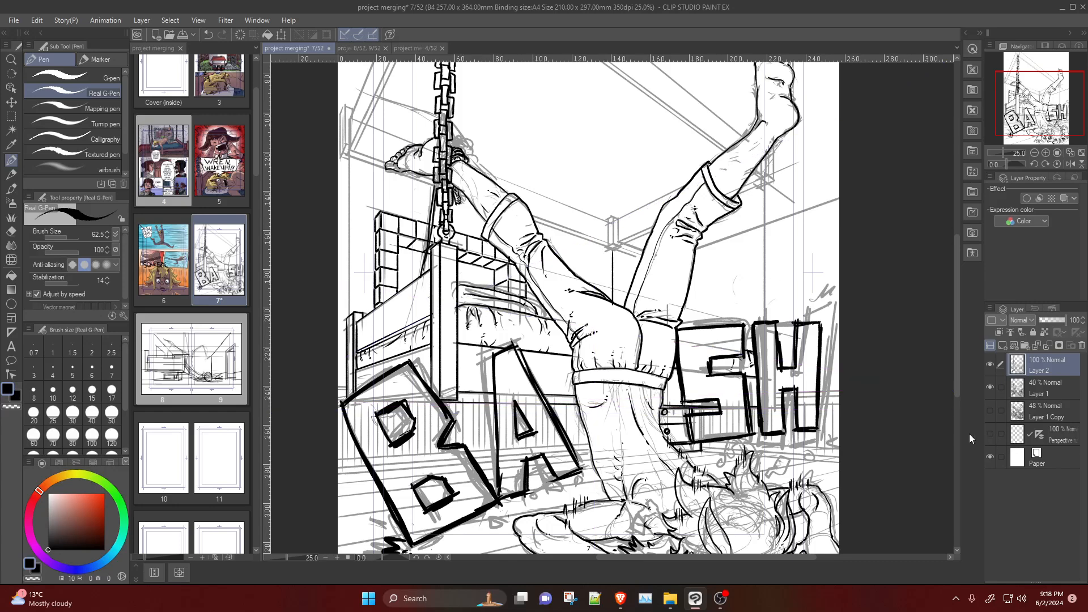
# Step: Show the perspective ruler layer and ink the beam end directly above the top of the hanging chain
pyautogui.scroll(-3, 944, 410)
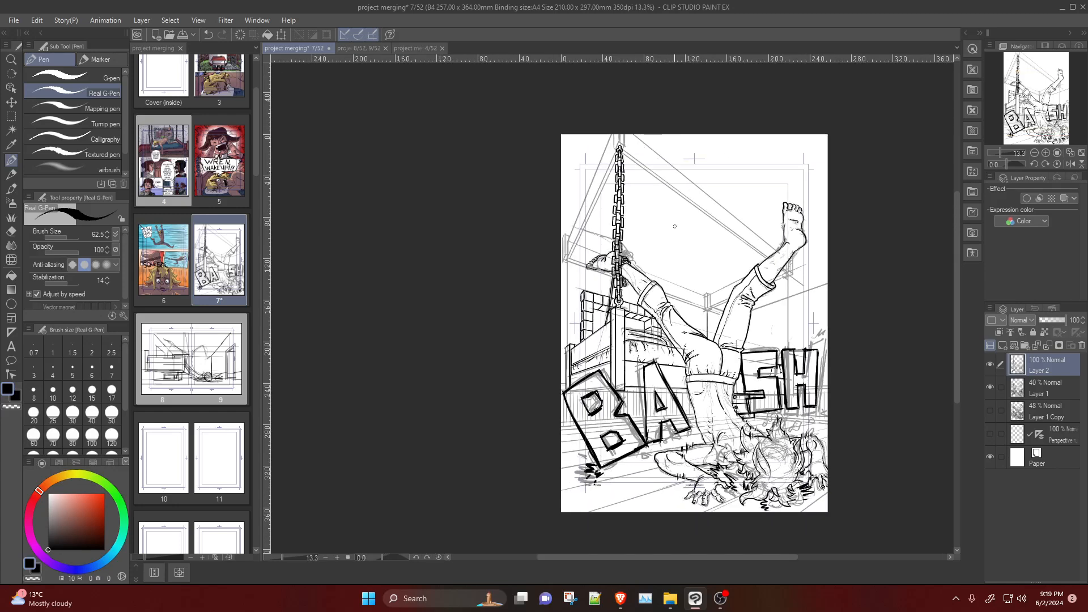
pyautogui.scroll(3, 611, 163)
pyautogui.scroll(1, 611, 163)
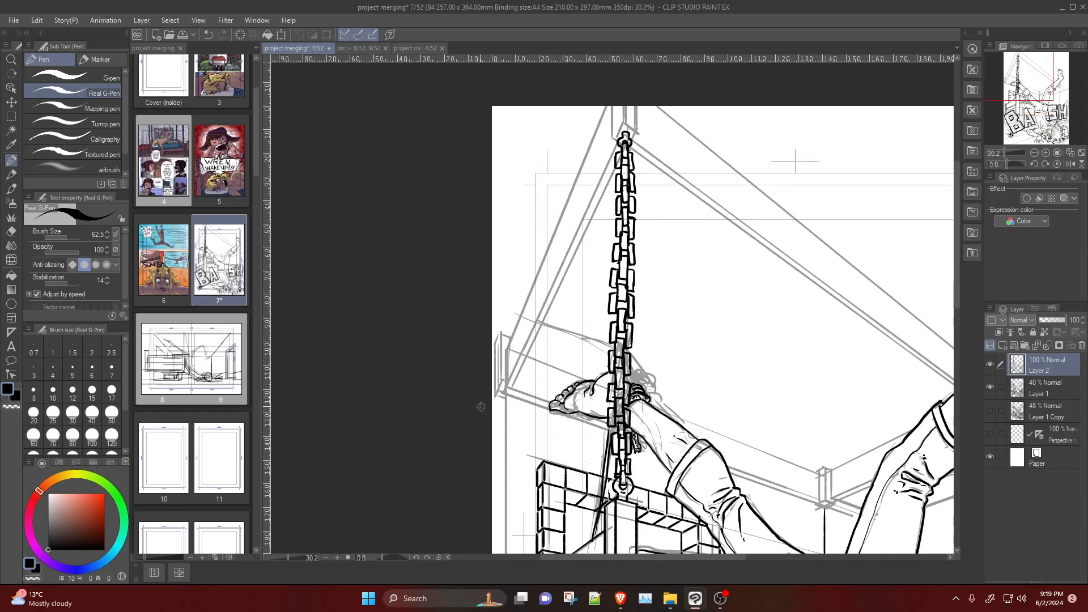
pyautogui.click(990, 434)
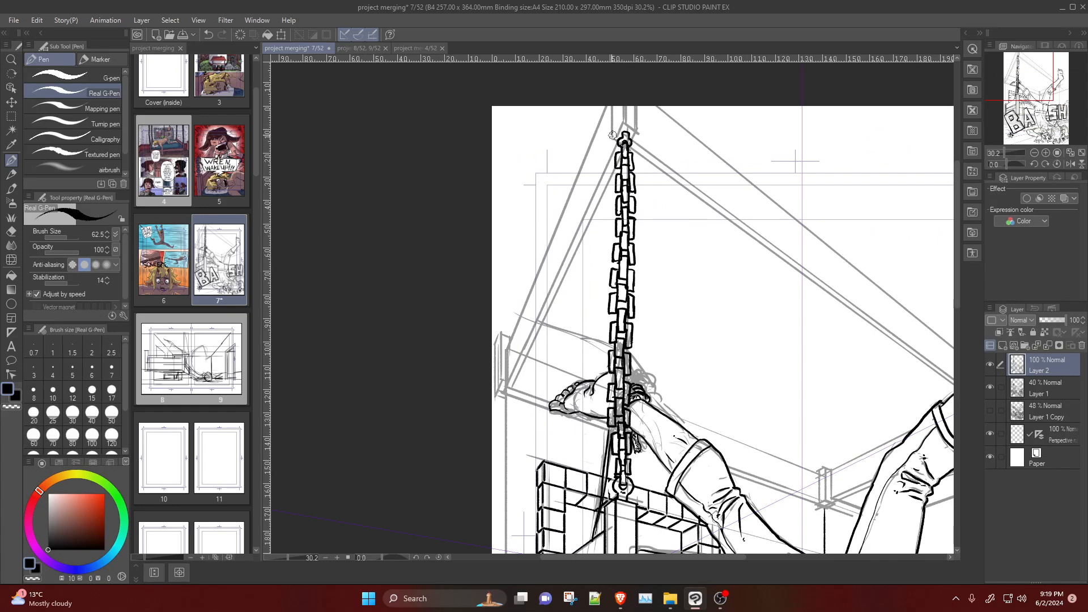
pyautogui.moveTo(614, 135); pyautogui.dragTo(619, 128)
pyautogui.hotkey('ctrl', 'z')
pyautogui.hotkey('ctrl', 'z')
pyautogui.moveTo(613, 138)
pyautogui.mouseDown()
pyautogui.moveTo(638, 136)
pyautogui.moveTo(613, 138)
pyautogui.moveTo(628, 134)
pyautogui.moveTo(623, 105)
pyautogui.moveTo(639, 138)
pyautogui.moveTo(637, 104)
pyautogui.moveTo(612, 139)
pyautogui.moveTo(612, 102)
pyautogui.mouseUp()
pyautogui.hotkey('ctrl', 'z')
pyautogui.hotkey('ctrl', 'z')
pyautogui.hotkey('ctrl', 'z')
# Step: Ink the diagonal ceiling-beam lines from the chain's top to the raised right leg and to the left wall corner
pyautogui.moveTo(631, 139)
pyautogui.mouseDown()
pyautogui.moveTo(671, 179)
pyautogui.moveTo(954, 379)
pyautogui.mouseUp()
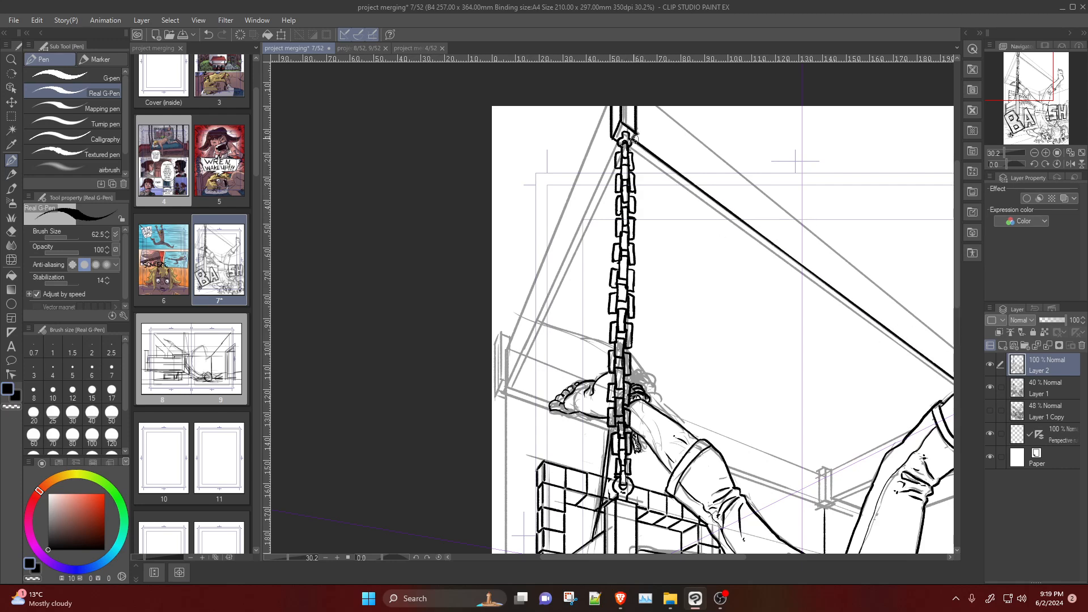
pyautogui.moveTo(628, 144)
pyautogui.mouseDown()
pyautogui.moveTo(894, 310)
pyautogui.moveTo(937, 368)
pyautogui.mouseUp()
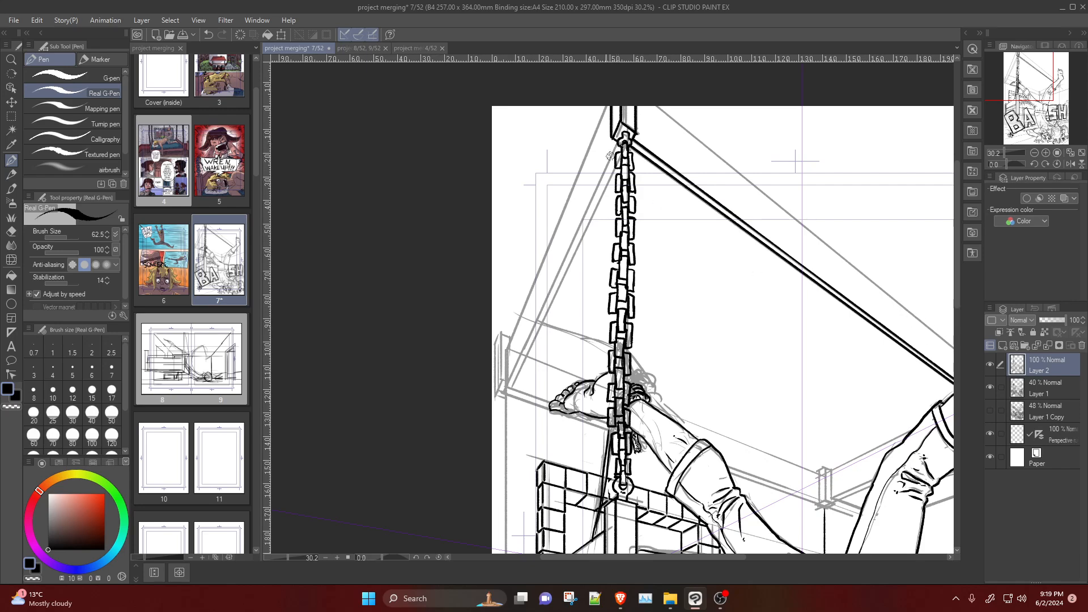
pyautogui.moveTo(618, 143)
pyautogui.mouseDown()
pyautogui.moveTo(518, 297)
pyautogui.moveTo(486, 377)
pyautogui.moveTo(511, 387)
pyautogui.moveTo(664, 174)
pyautogui.mouseUp()
pyautogui.hotkey('ctrl', 'z')
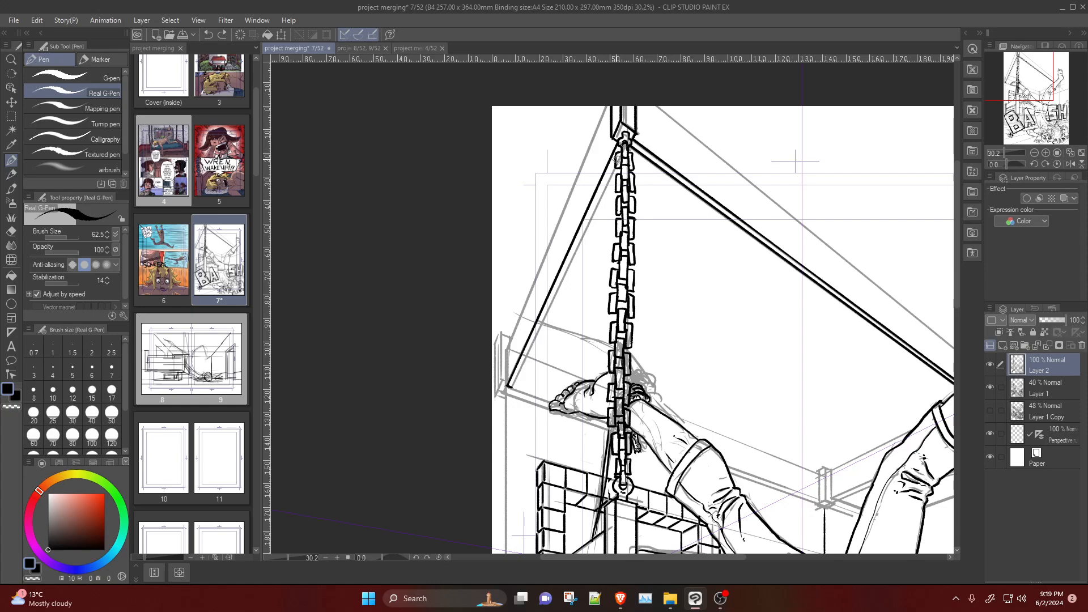
pyautogui.moveTo(584, 232); pyautogui.dragTo(503, 374)
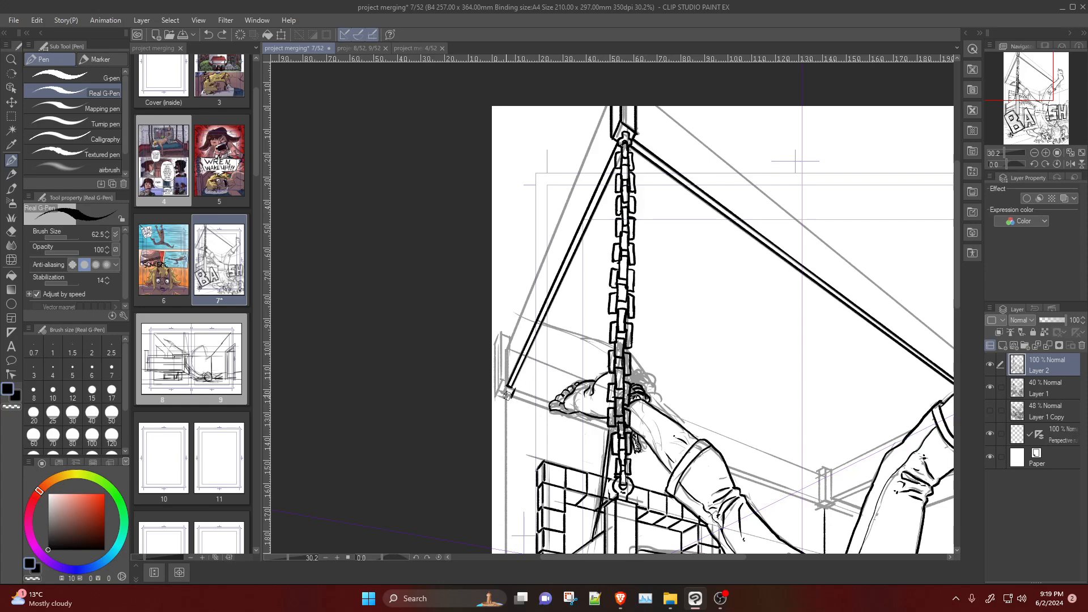
pyautogui.hotkey('ctrl', 'z')
pyautogui.moveTo(506, 356); pyautogui.dragTo(595, 133)
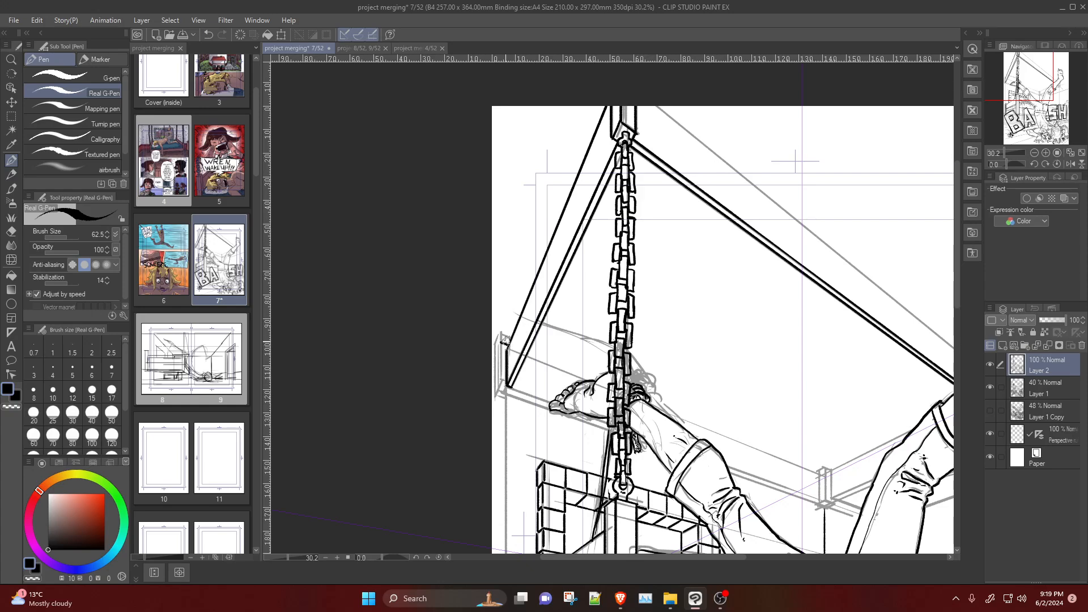
# Step: Ink the left corner bracket and the lower beam lines running from it behind the chained foot
pyautogui.moveTo(502, 343); pyautogui.dragTo(499, 375)
pyautogui.moveTo(509, 389); pyautogui.dragTo(603, 423)
pyautogui.hotkey('ctrl', 'z')
pyautogui.hotkey('ctrl', 'z')
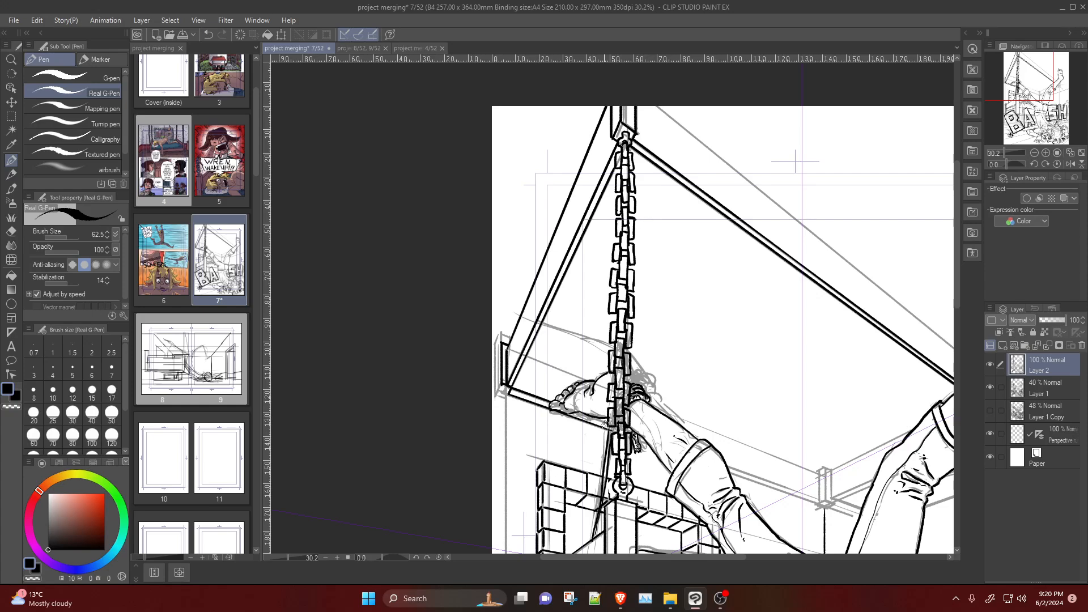
pyautogui.hotkey('ctrl', 'z')
pyautogui.moveTo(556, 411); pyautogui.dragTo(616, 431)
pyautogui.hotkey('ctrl', 'z')
pyautogui.moveTo(549, 410); pyautogui.dragTo(612, 423)
pyautogui.moveTo(573, 413); pyautogui.dragTo(604, 420)
# Step: Ink the beam lines meeting at the room corner between the legs, continuing the upper edge past the chained foot to the left bracket
pyautogui.moveTo(826, 501)
pyautogui.mouseDown()
pyautogui.moveTo(881, 478)
pyautogui.moveTo(856, 483)
pyautogui.moveTo(879, 475)
pyautogui.mouseUp()
pyautogui.hotkey('ctrl', 'z')
pyautogui.moveTo(829, 501)
pyautogui.mouseDown()
pyautogui.moveTo(879, 483)
pyautogui.moveTo(825, 475)
pyautogui.moveTo(908, 437)
pyautogui.mouseUp()
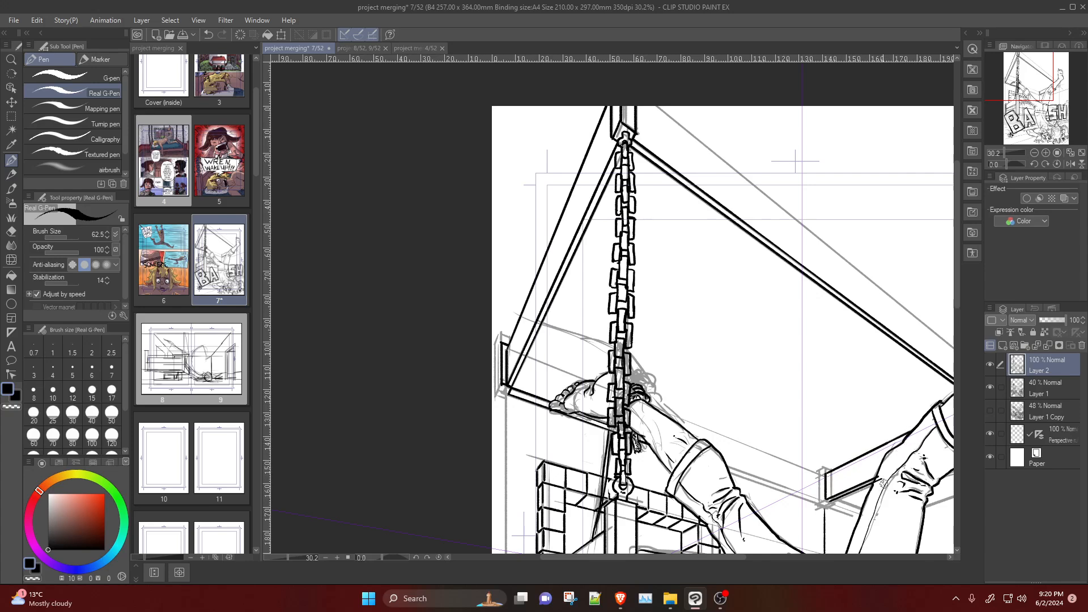
pyautogui.press('e')
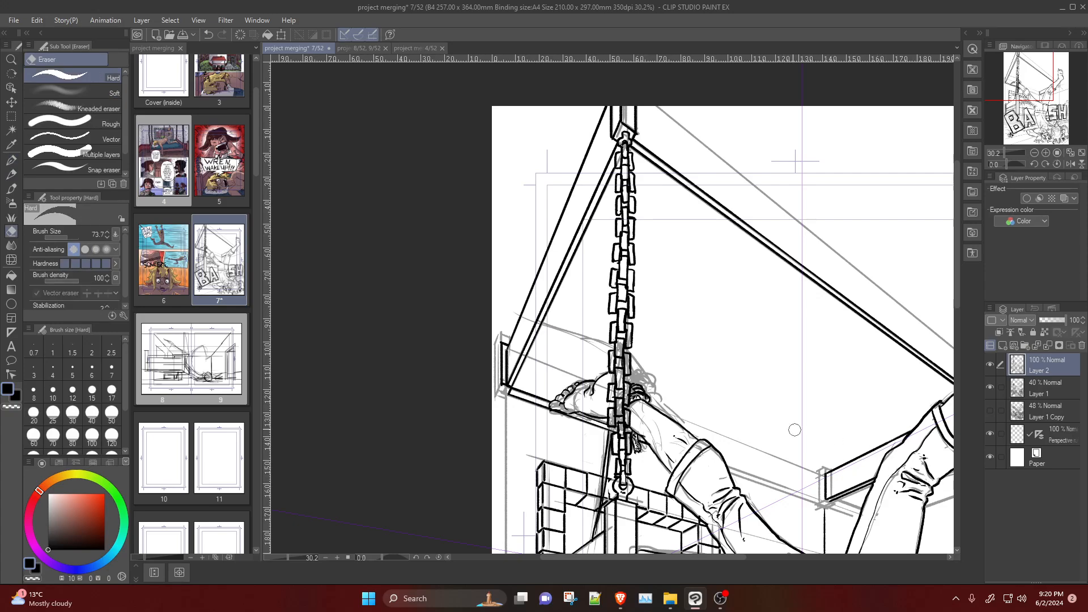
pyautogui.press('p')
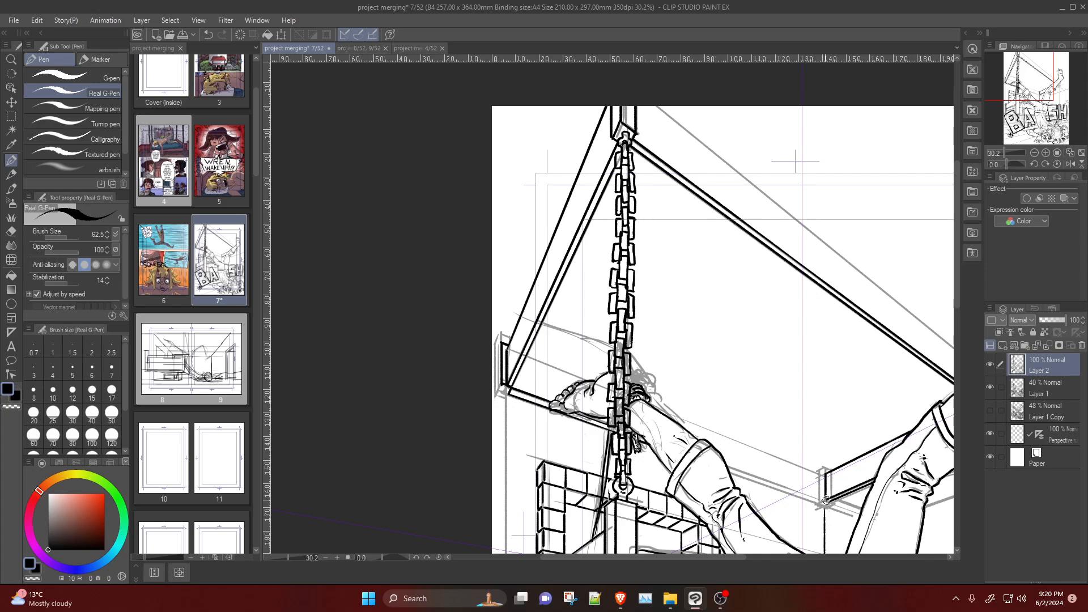
pyautogui.moveTo(826, 500)
pyautogui.mouseDown()
pyautogui.moveTo(724, 462)
pyautogui.moveTo(786, 479)
pyautogui.moveTo(728, 473)
pyautogui.moveTo(821, 494)
pyautogui.mouseUp()
pyautogui.hotkey('ctrl', 'z')
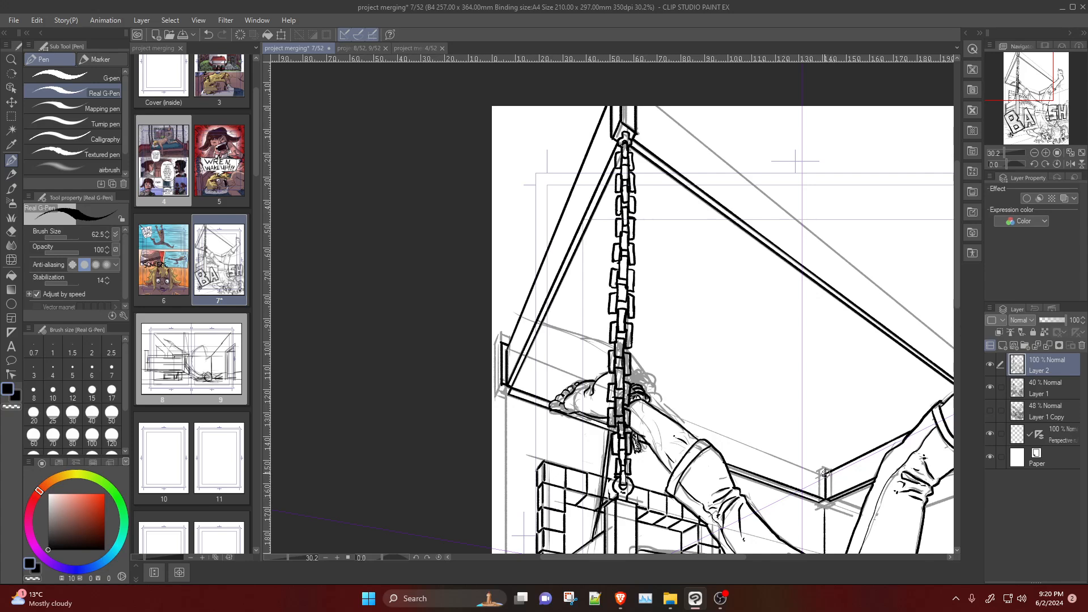
pyautogui.moveTo(825, 473); pyautogui.dragTo(657, 390)
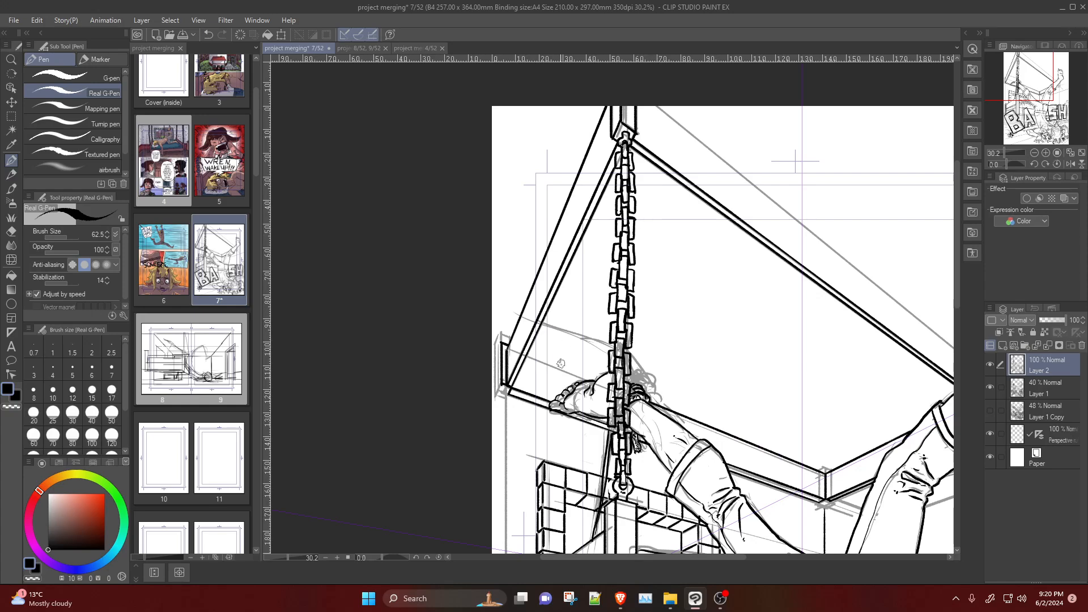
pyautogui.moveTo(581, 377); pyautogui.dragTo(529, 355)
# Step: Examine the whole page with the inked ceiling beams, and check the recording in OBS before returning to the page
pyautogui.scroll(-4, 757, 401)
pyautogui.scroll(3, 687, 375)
pyautogui.moveTo(595, 397); pyautogui.dragTo(837, 363)
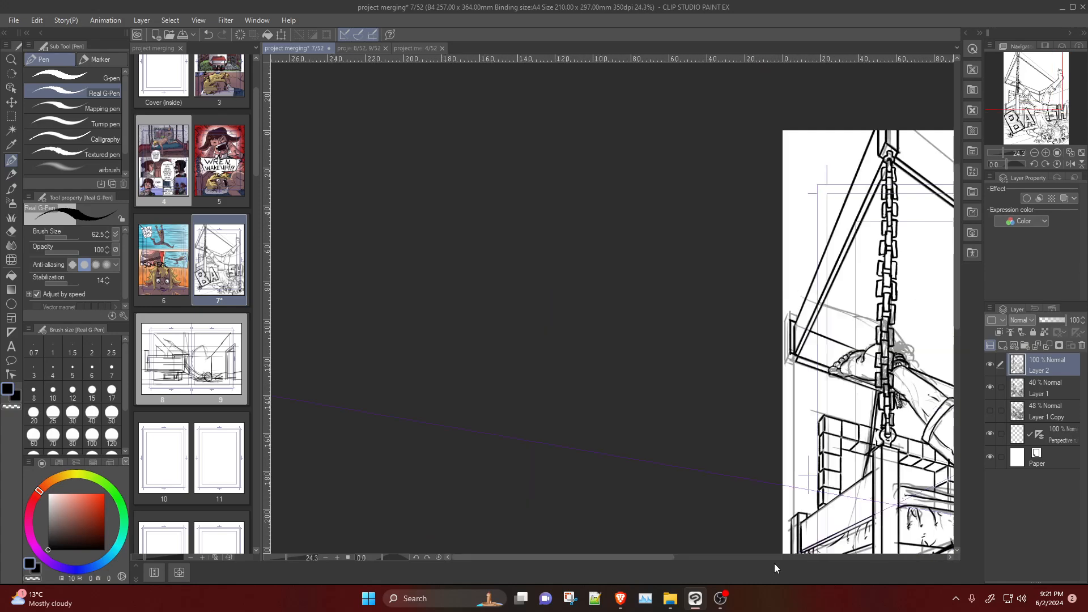
pyautogui.scroll(-8, 850, 340)
pyautogui.scroll(2, 884, 340)
pyautogui.moveTo(907, 278); pyautogui.dragTo(940, 396)
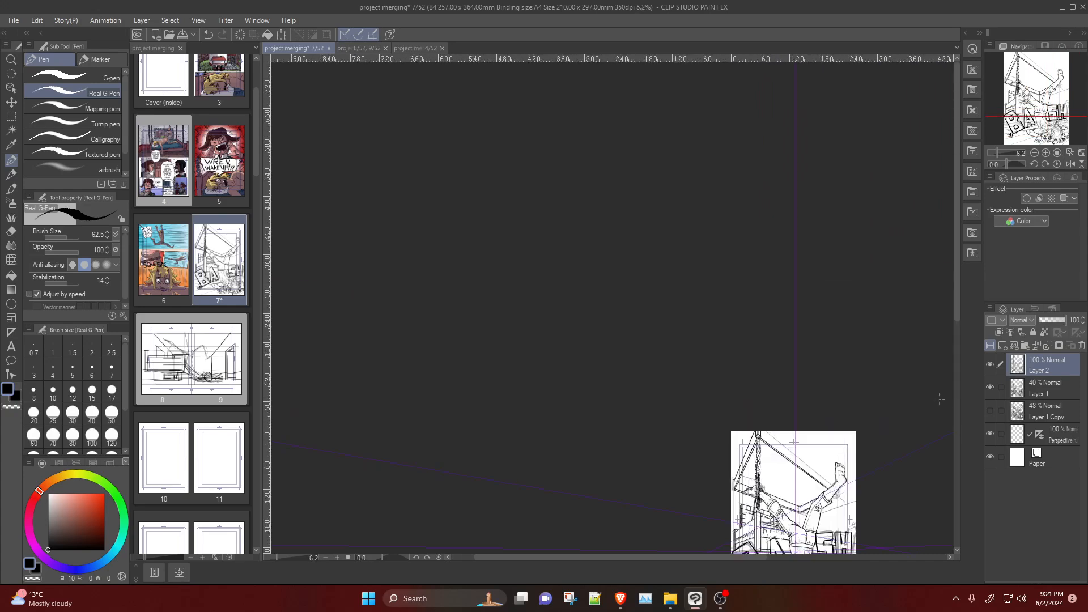
pyautogui.scroll(-4, 911, 433)
pyautogui.scroll(5, 831, 510)
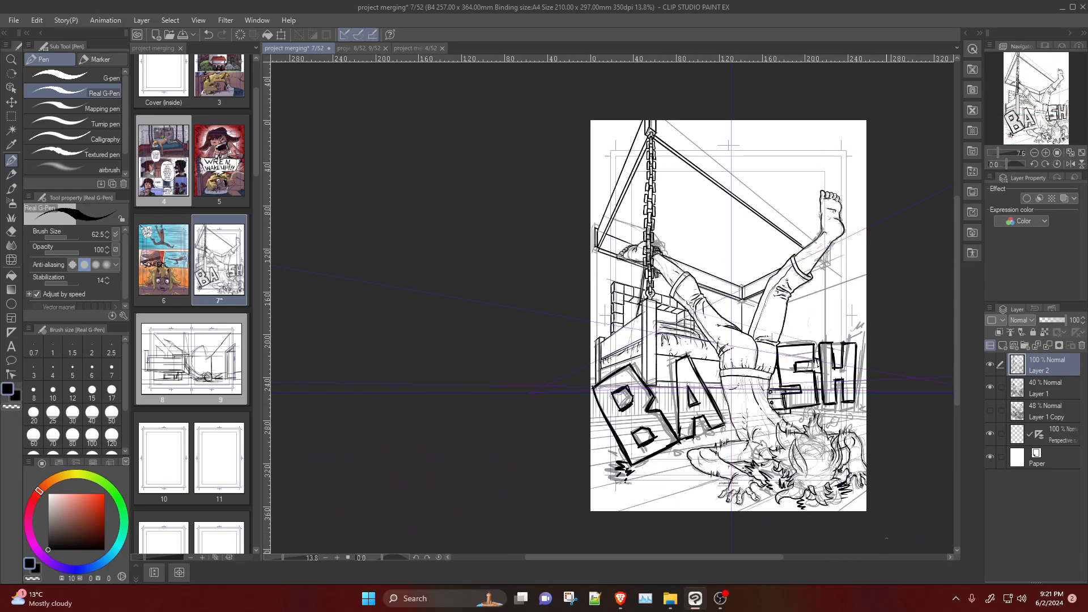
pyautogui.click(721, 610)
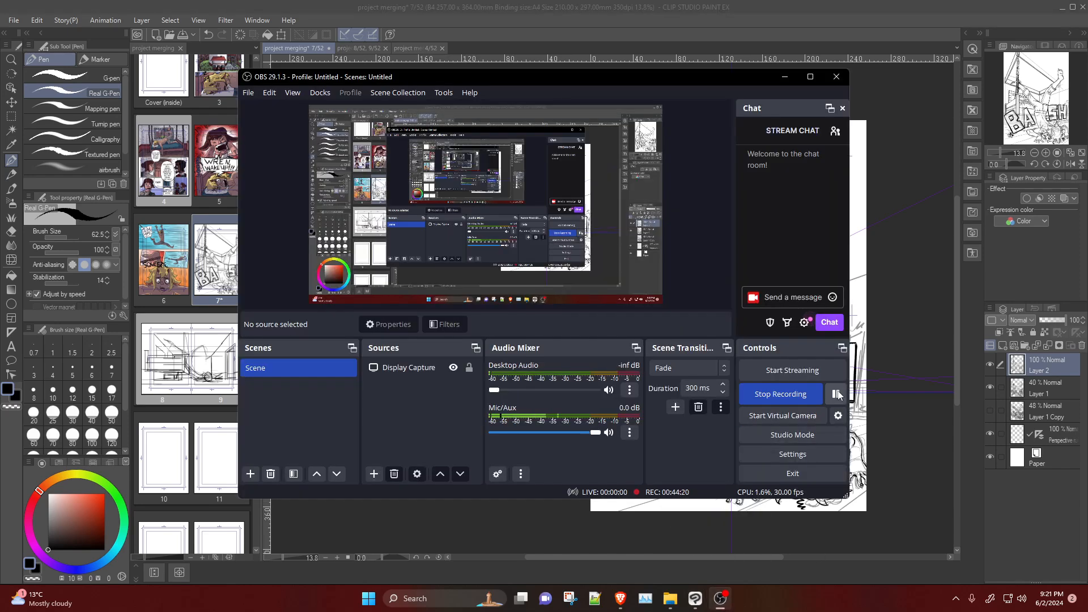
pyautogui.click(924, 403)
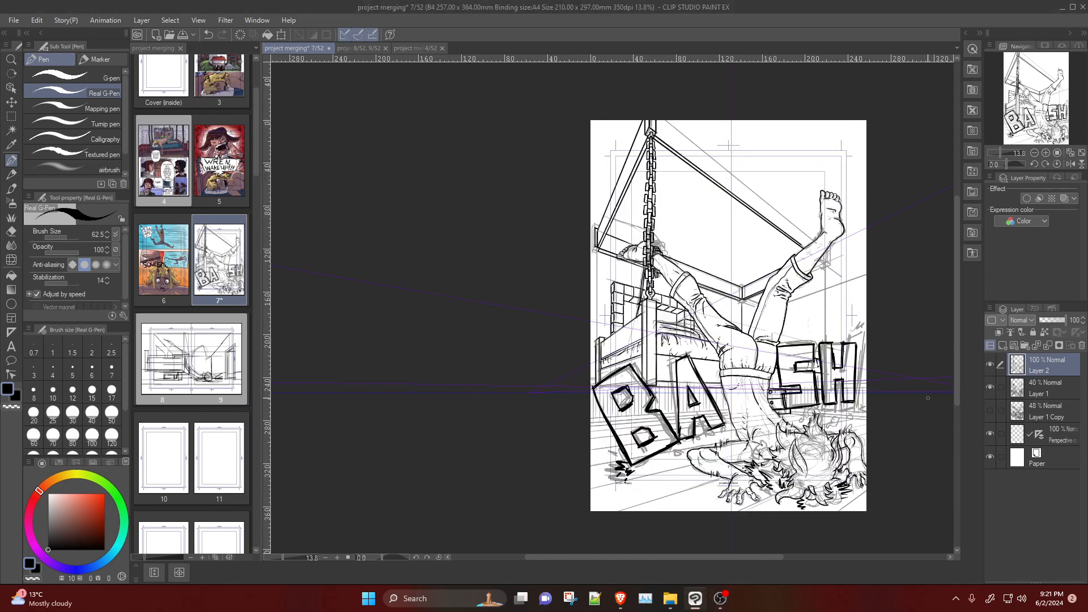
# Step: Ink the outer diagonal ceiling-beam line from the page's top edge down to the raised right foot
pyautogui.scroll(3, 809, 334)
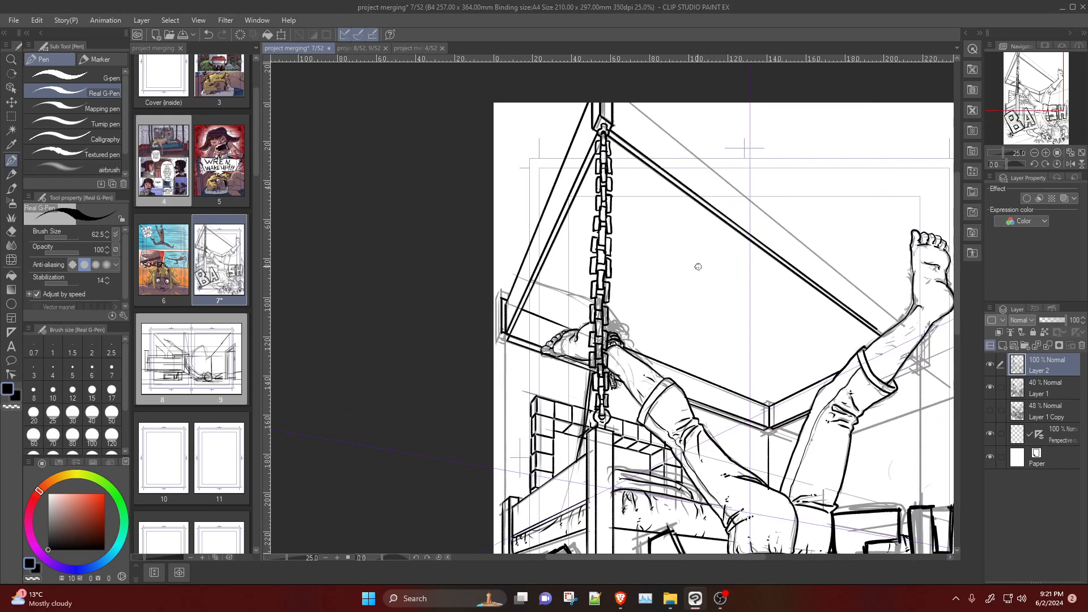
pyautogui.scroll(-1, 698, 267)
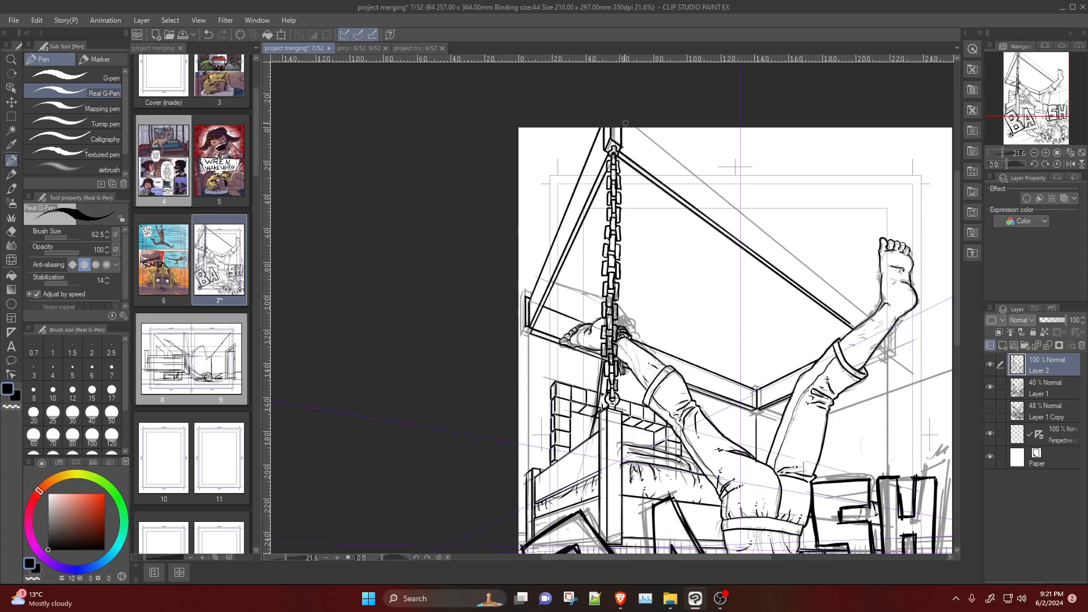
pyautogui.moveTo(630, 129); pyautogui.dragTo(837, 365)
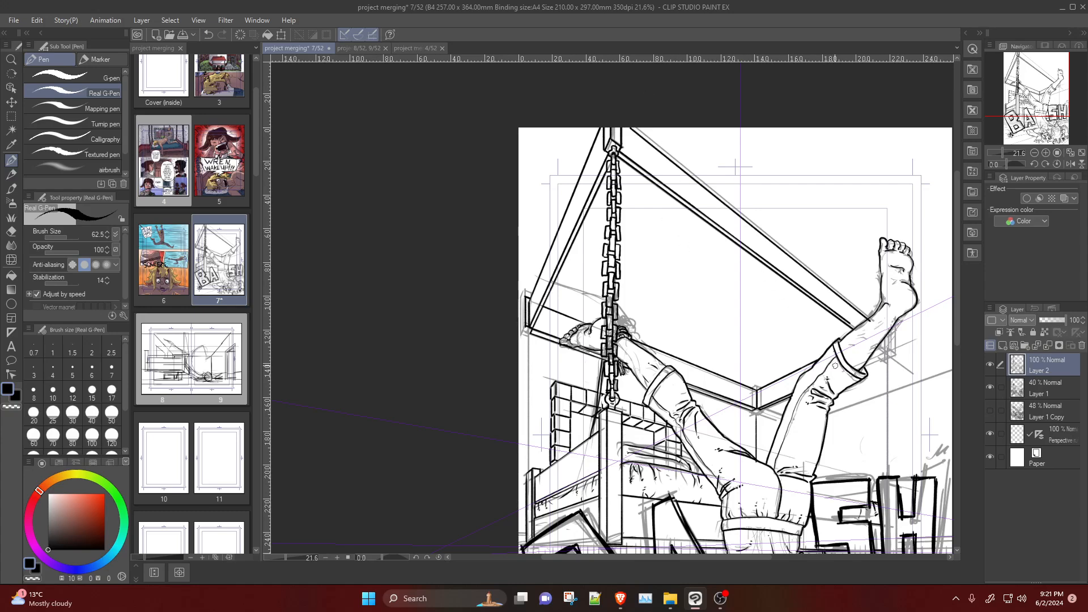
pyautogui.hotkey('ctrl', 'z')
pyautogui.moveTo(644, 128); pyautogui.dragTo(865, 315)
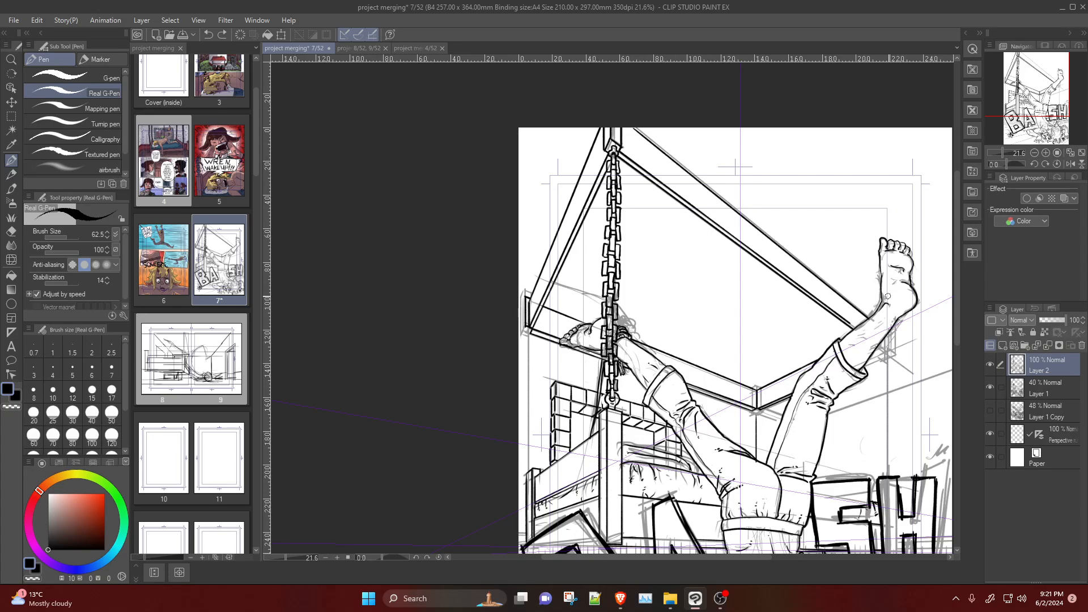
pyautogui.hotkey('ctrl', 'z')
pyautogui.hotkey('ctrl', 'z')
pyautogui.hotkey('ctrl', 'z')
pyautogui.hotkey('ctrl', 'z')
# Step: Ink the vertical edges of the beam's corner bracket just behind the raised right leg
pyautogui.scroll(-1, 933, 291)
pyautogui.scroll(8, 934, 362)
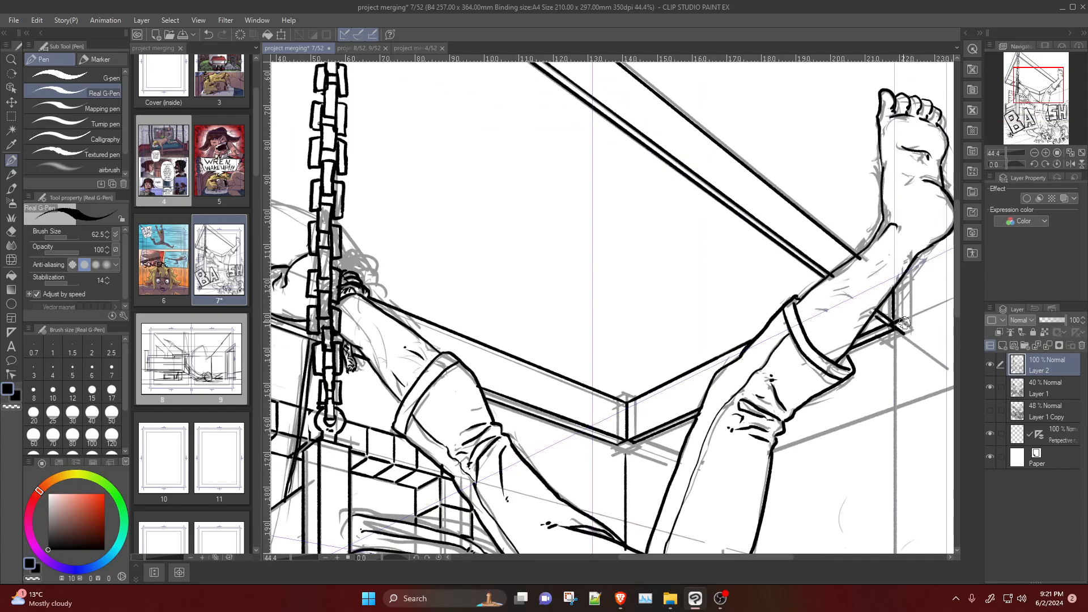
pyautogui.moveTo(904, 317)
pyautogui.mouseDown()
pyautogui.moveTo(917, 329)
pyautogui.moveTo(905, 335)
pyautogui.moveTo(904, 279)
pyautogui.mouseUp()
pyautogui.moveTo(916, 330); pyautogui.dragTo(915, 273)
pyautogui.hotkey('ctrl', 'z')
pyautogui.moveTo(914, 330); pyautogui.dragTo(908, 271)
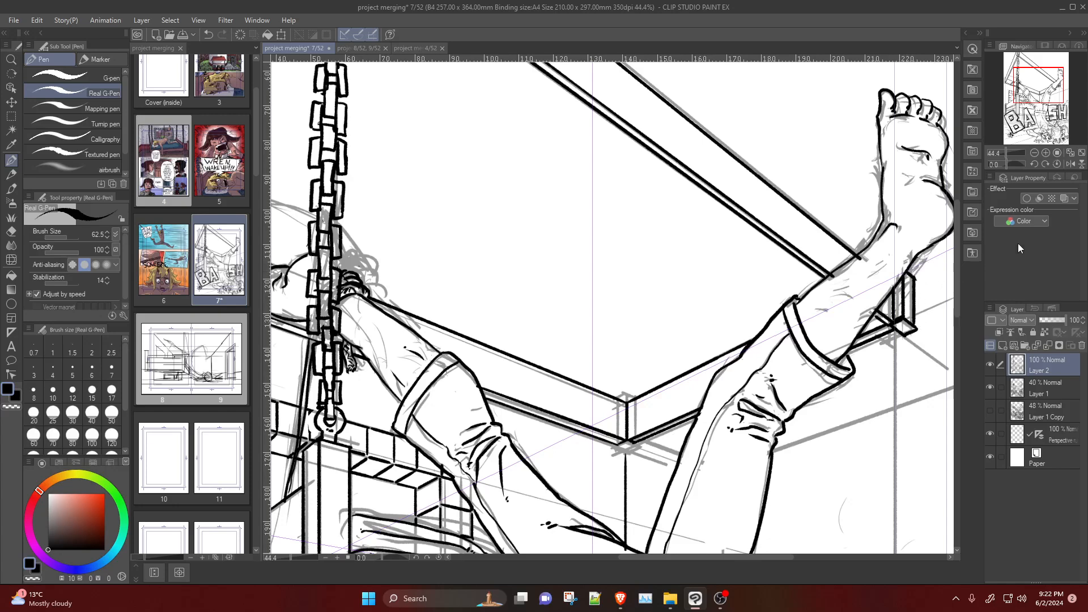
# Step: Ink the short cap lines at the upper and lower ends of the corner bracket between the legs
pyautogui.scroll(-2, 695, 345)
pyautogui.scroll(3, 695, 349)
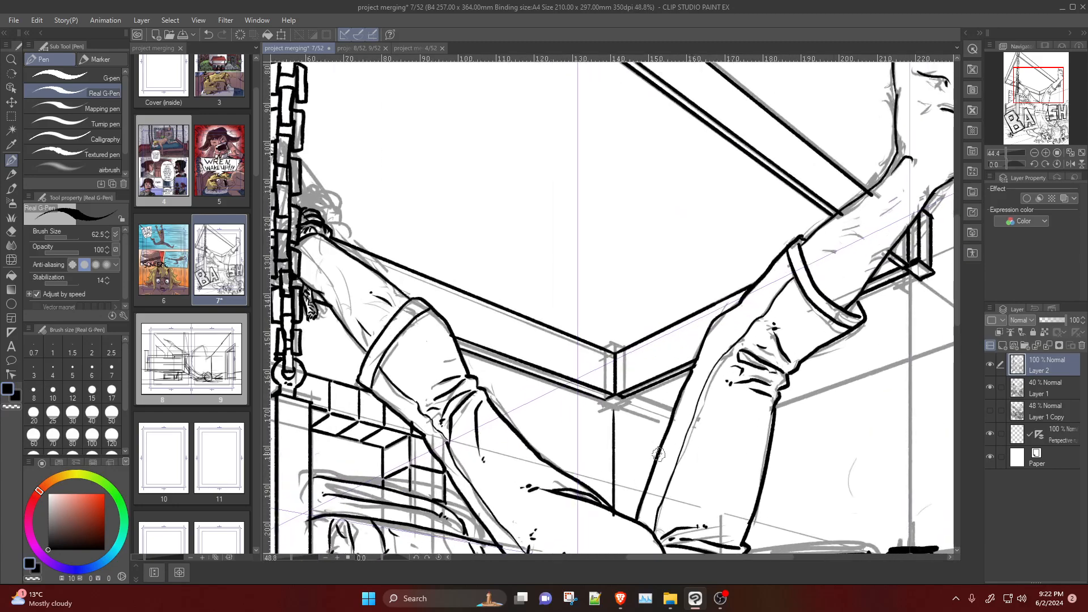
pyautogui.scroll(-8, 606, 436)
pyautogui.scroll(2, 607, 436)
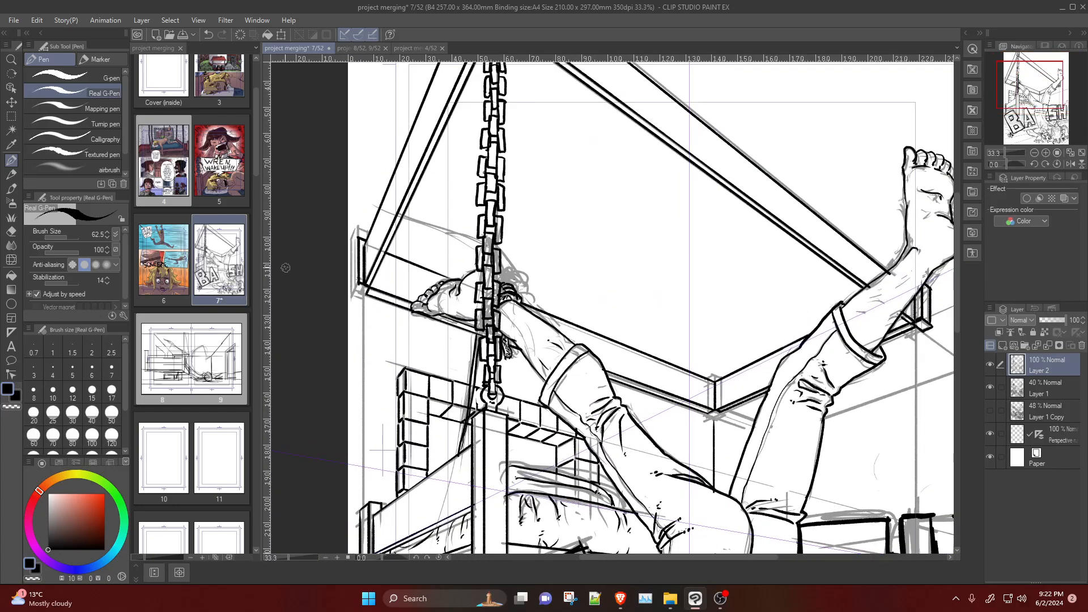
pyautogui.scroll(-1, 606, 298)
pyautogui.scroll(4, 606, 298)
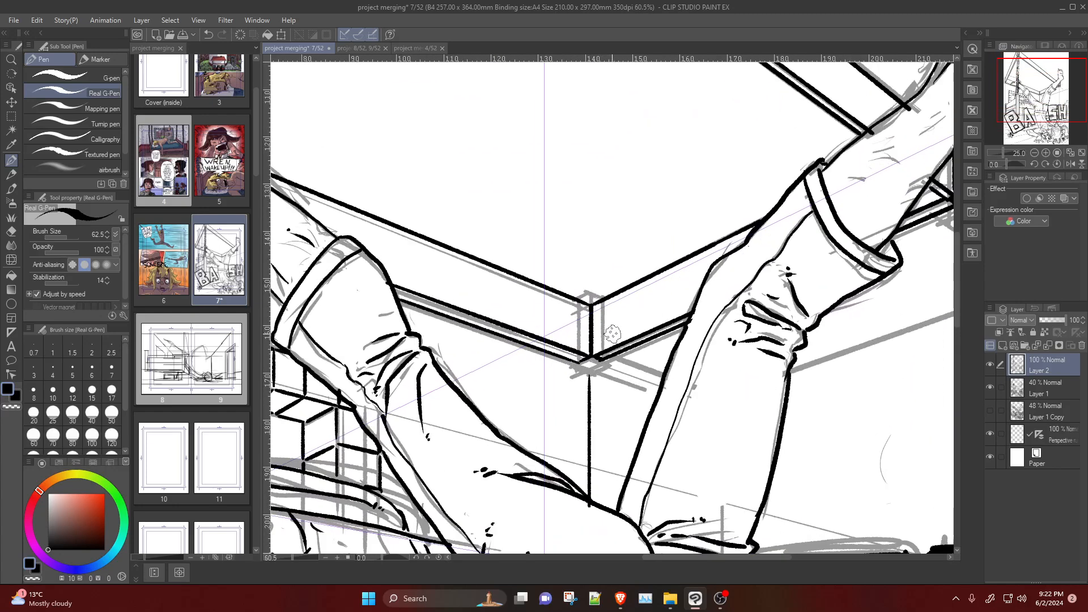
pyautogui.moveTo(581, 301); pyautogui.dragTo(601, 300)
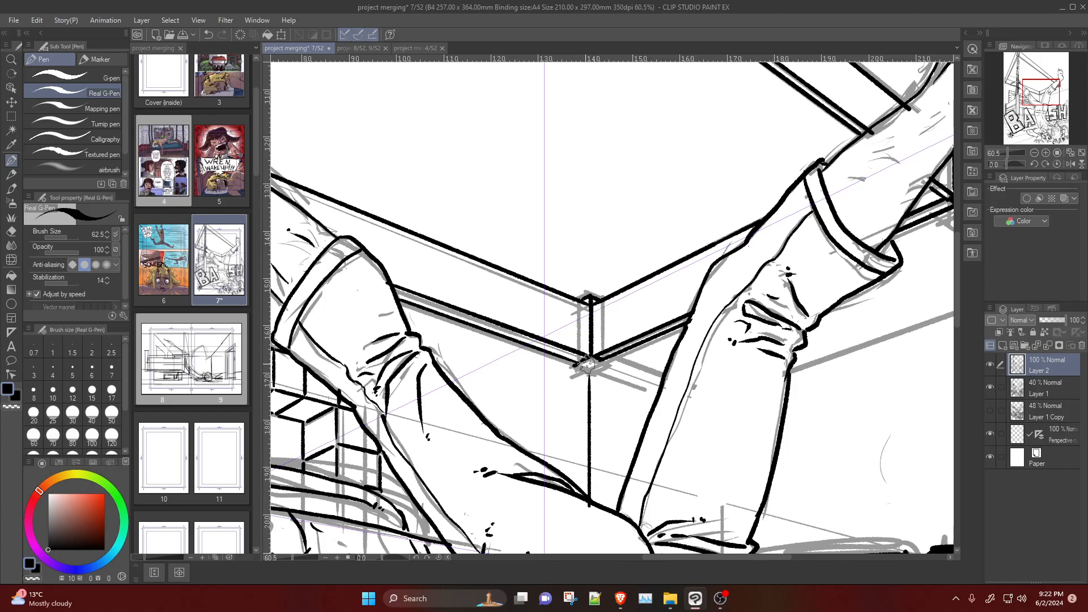
pyautogui.moveTo(574, 365); pyautogui.dragTo(610, 364)
pyautogui.hotkey('ctrl', 'z')
pyautogui.hotkey('ctrl', 'z')
pyautogui.hotkey('ctrl', 'z')
pyautogui.scroll(-5, 688, 182)
pyautogui.scroll(2, 618, 452)
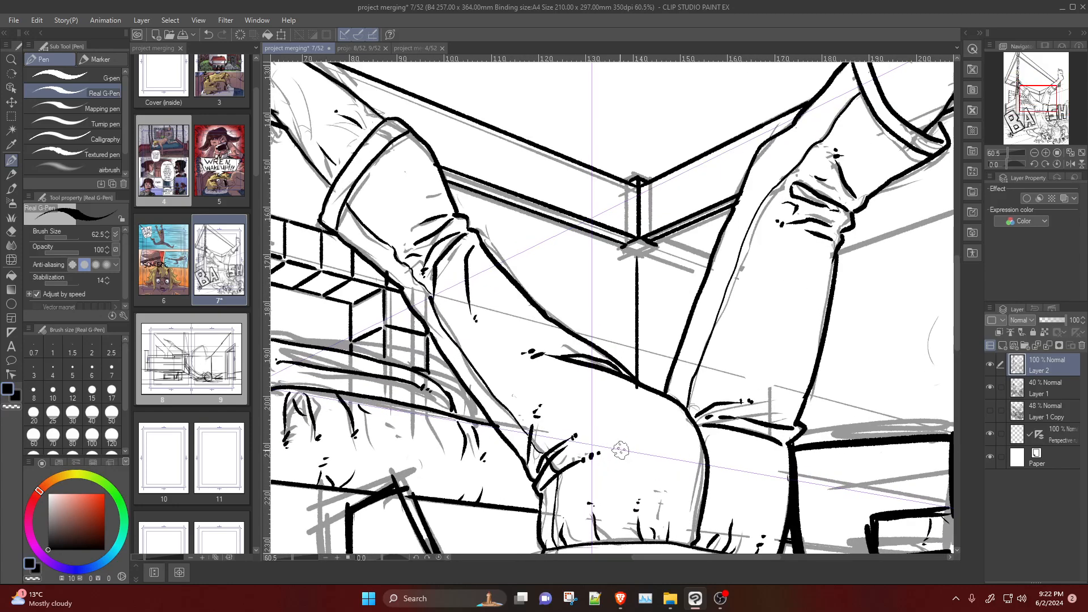
# Step: Erase the vertical room-corner line between the legs from Layer 2 and redraw it with the pen on Layer 1
pyautogui.press('e')
pyautogui.moveTo(633, 391)
pyautogui.mouseDown()
pyautogui.moveTo(636, 265)
pyautogui.moveTo(636, 308)
pyautogui.mouseUp()
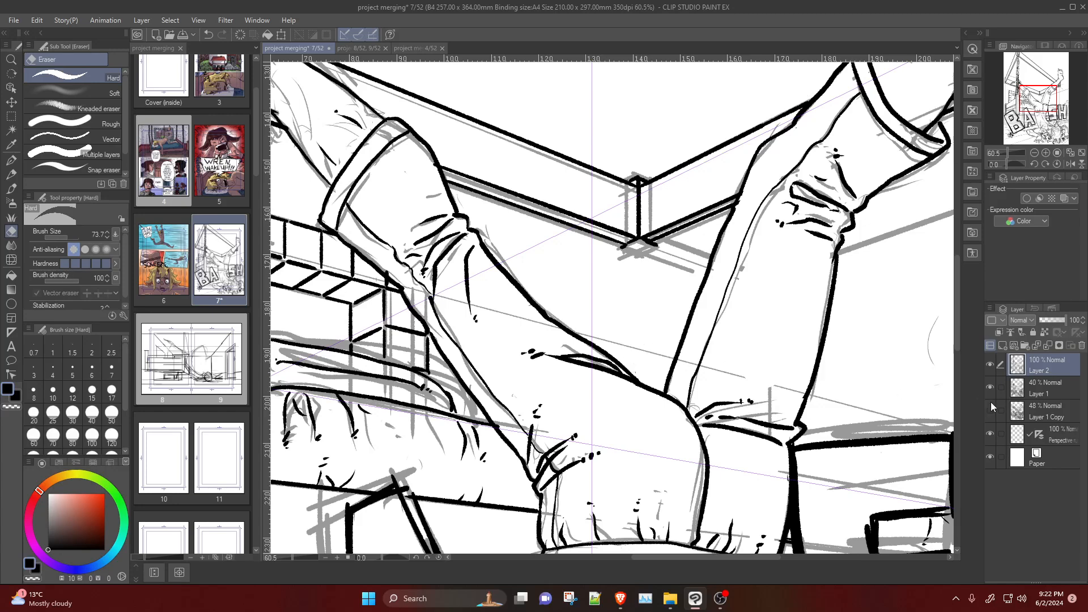
pyautogui.click(1019, 396)
pyautogui.press('p')
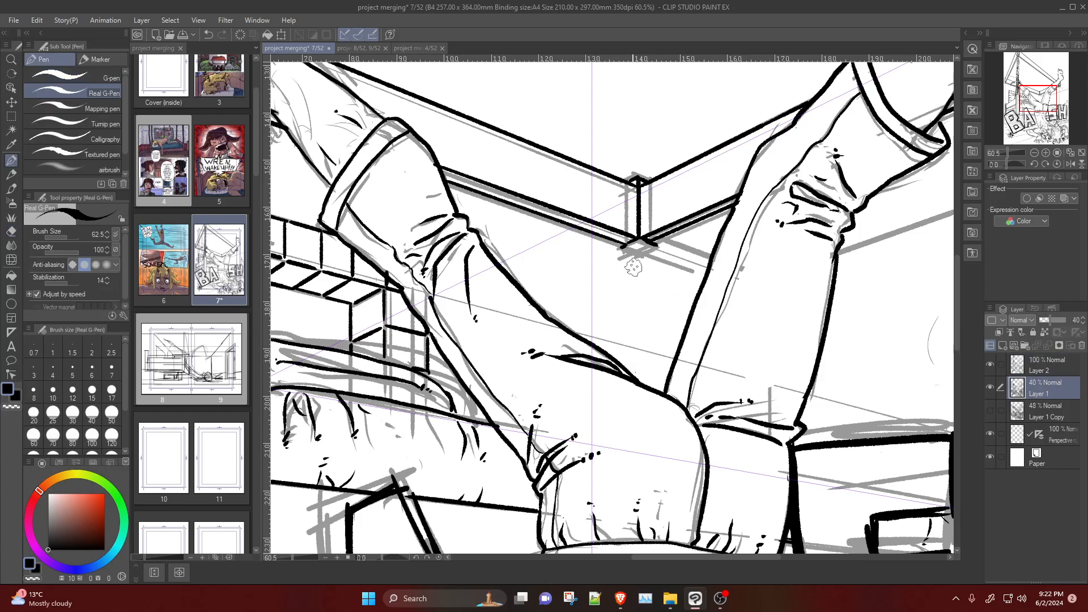
pyautogui.moveTo(639, 248); pyautogui.dragTo(635, 359)
pyautogui.hotkey('ctrl', 'z')
pyautogui.moveTo(639, 250); pyautogui.dragTo(634, 380)
pyautogui.scroll(-7, 711, 282)
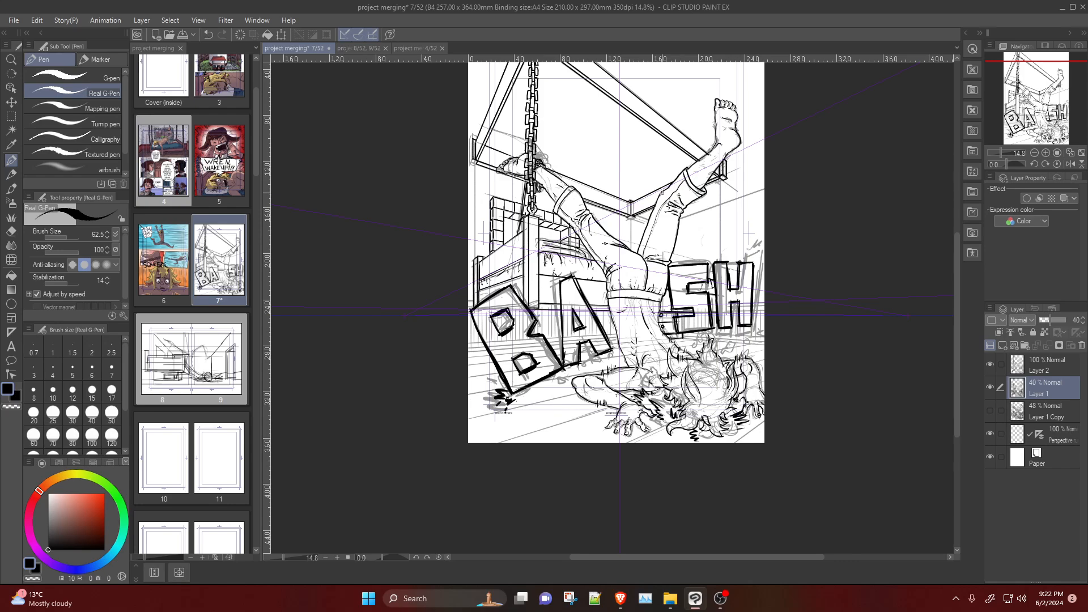
pyautogui.scroll(-1, 665, 204)
pyautogui.scroll(3, 763, 150)
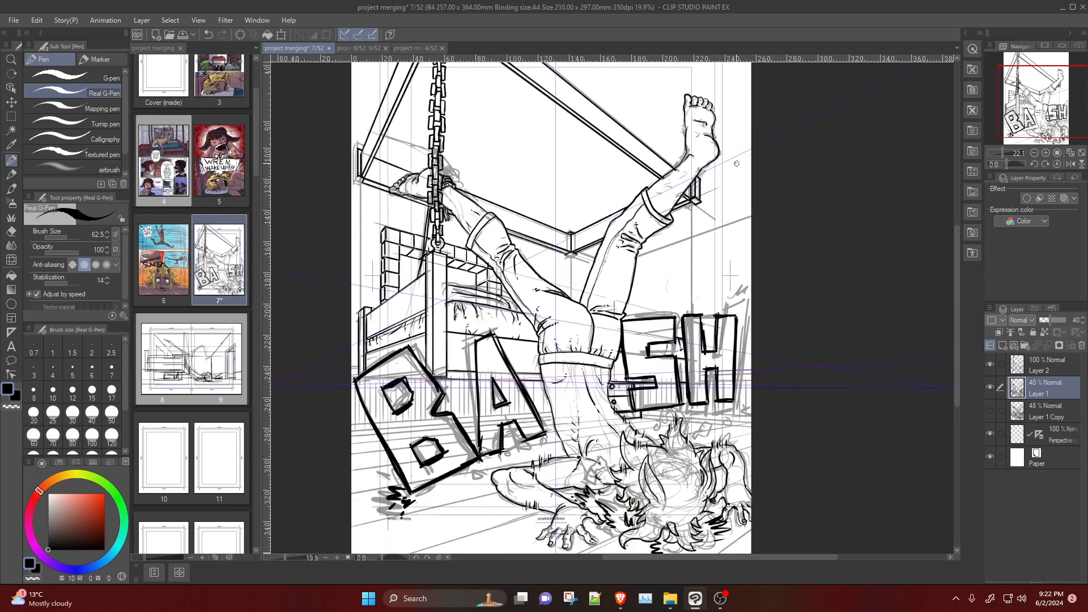
pyautogui.scroll(3, 727, 277)
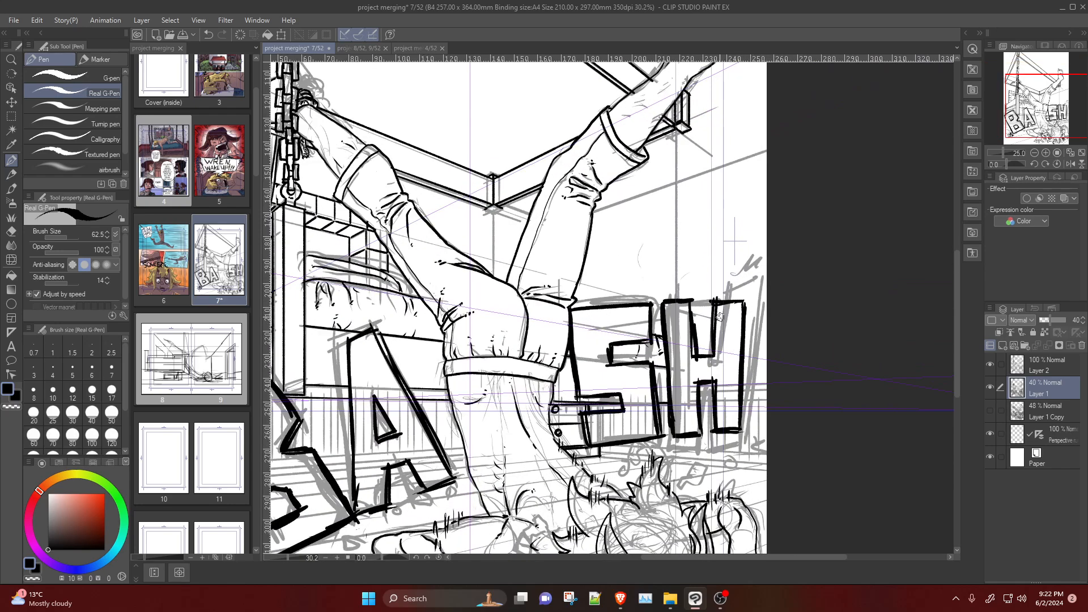
# Step: Select Layer 2 and erase the lower outer corner line of the beam bracket behind the raised right leg
pyautogui.scroll(1, 705, 336)
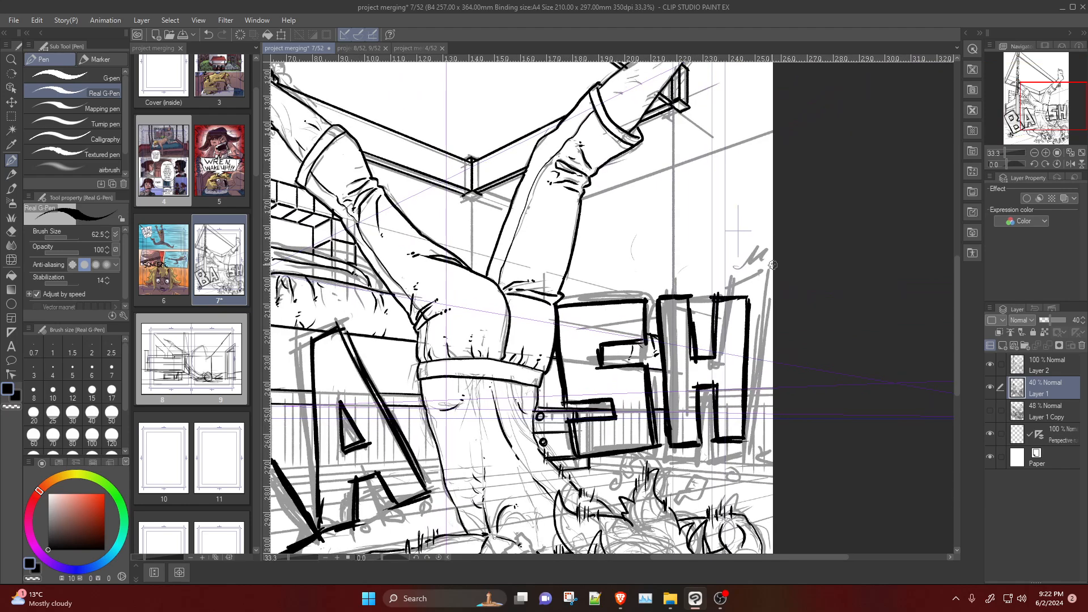
pyautogui.press('p')
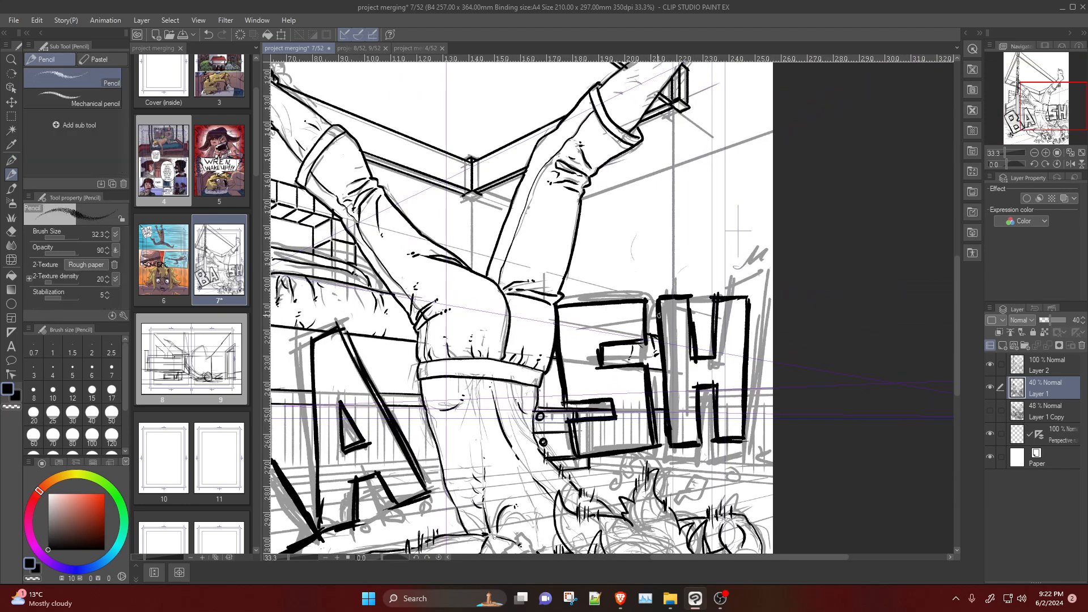
pyautogui.press('p')
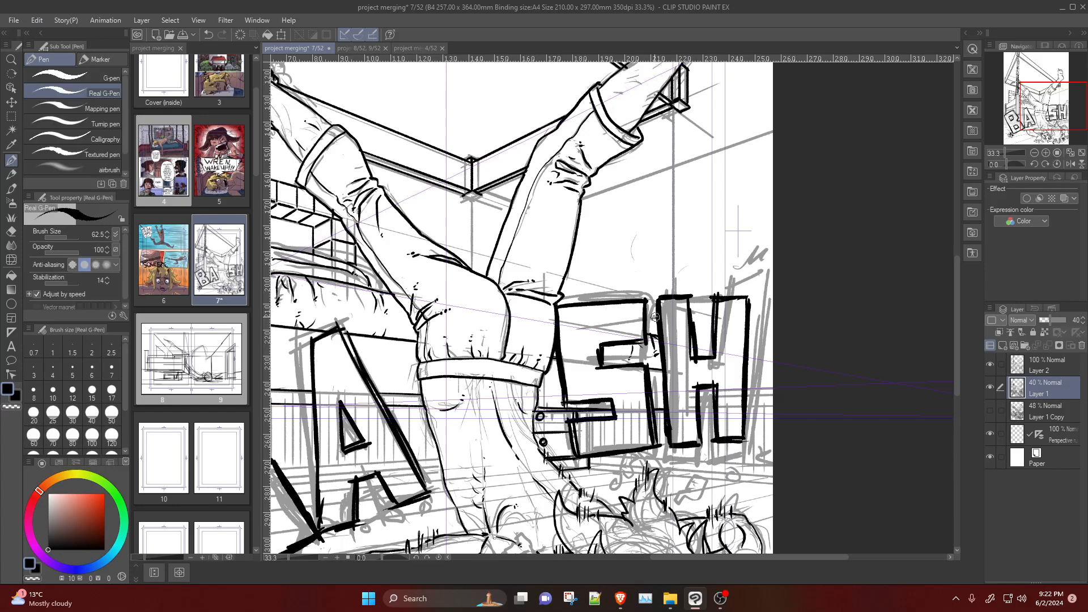
pyautogui.click(1007, 370)
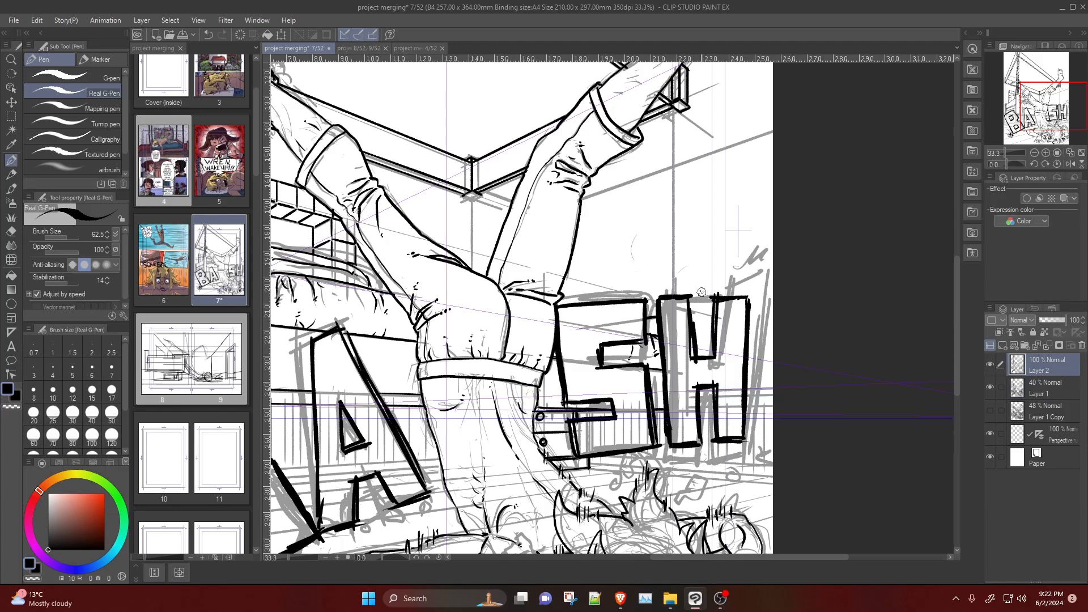
pyautogui.scroll(-4, 550, 250)
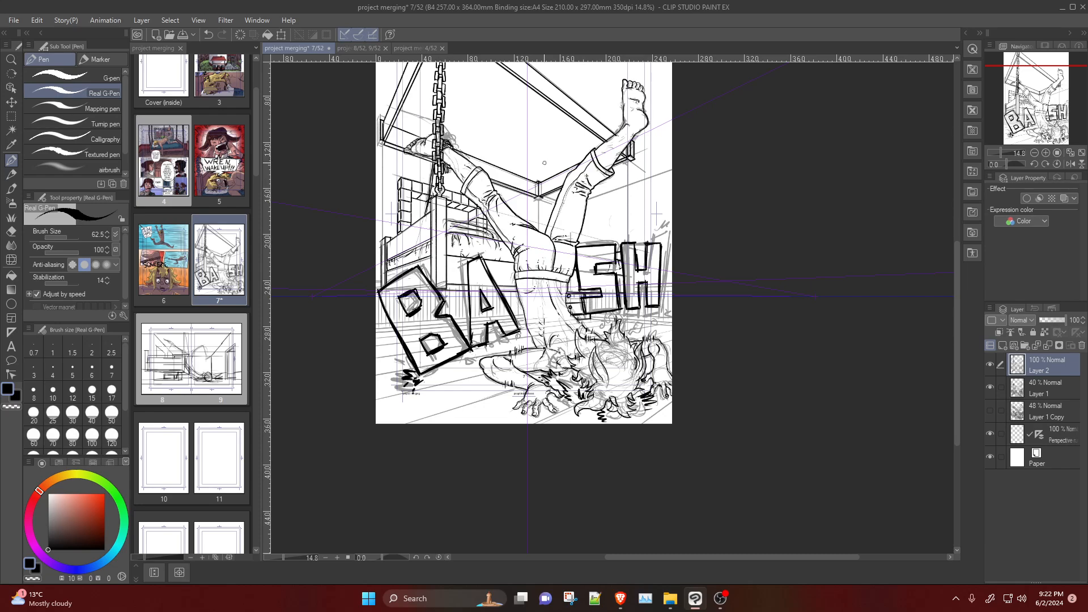
pyautogui.scroll(3, 584, 116)
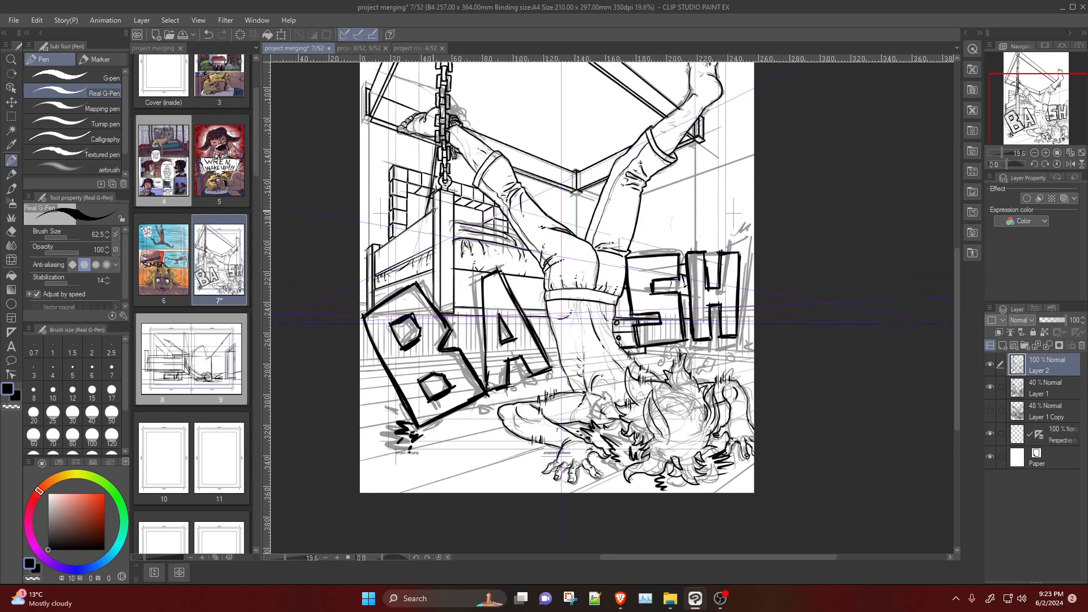
pyautogui.scroll(2, 550, 216)
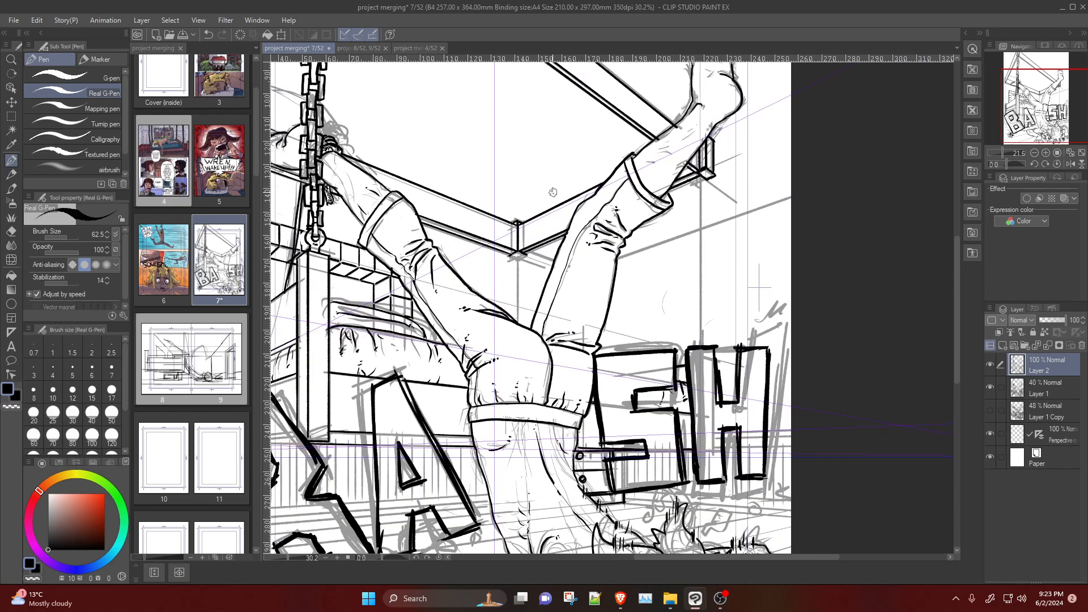
pyautogui.scroll(-3, 656, 195)
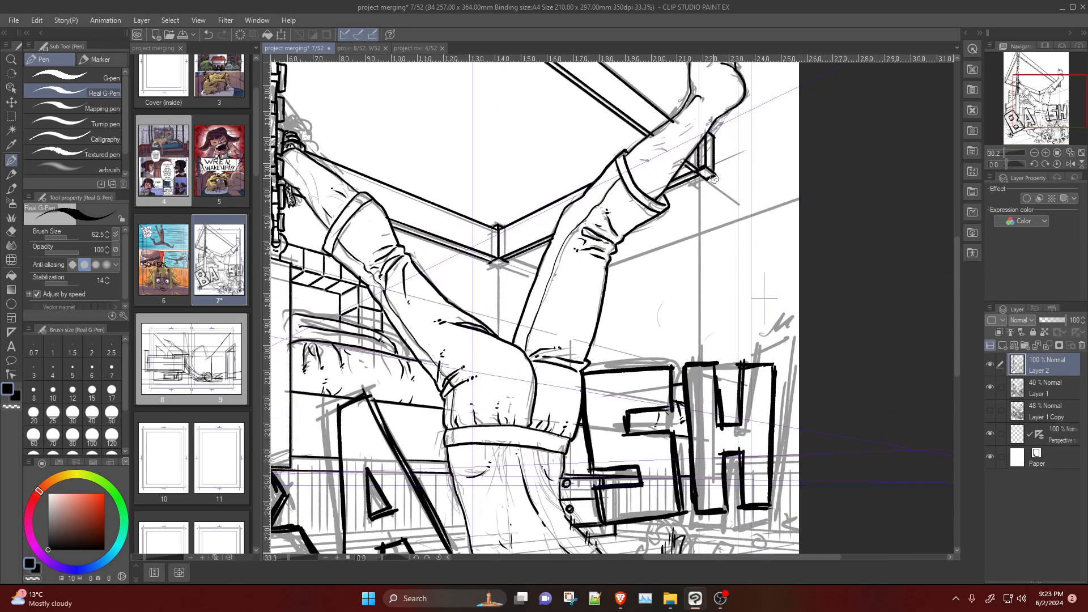
pyautogui.scroll(4, 731, 150)
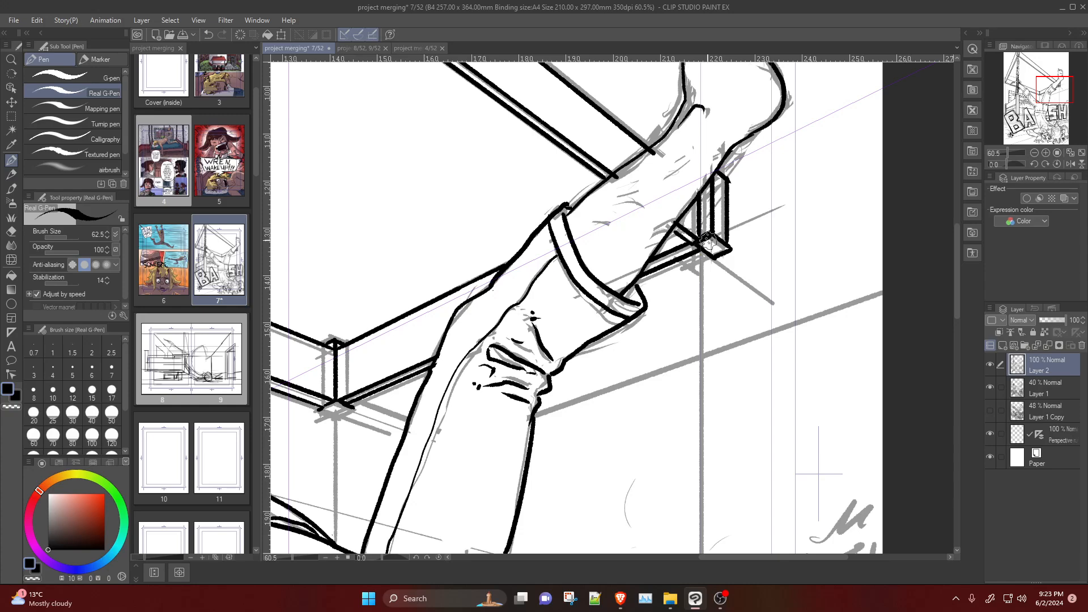
pyautogui.press('r')
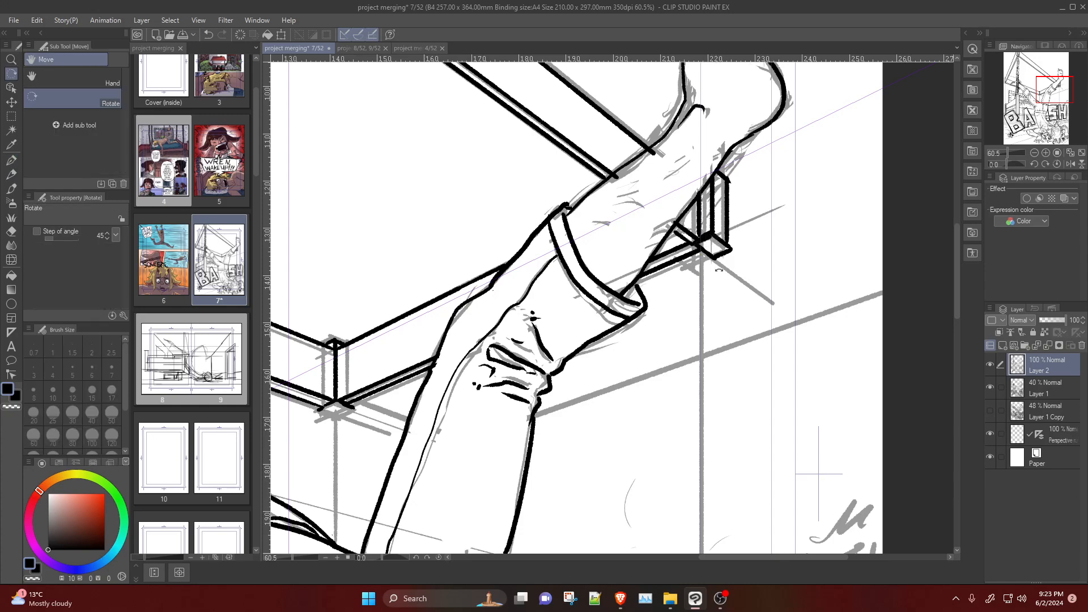
pyautogui.press('e')
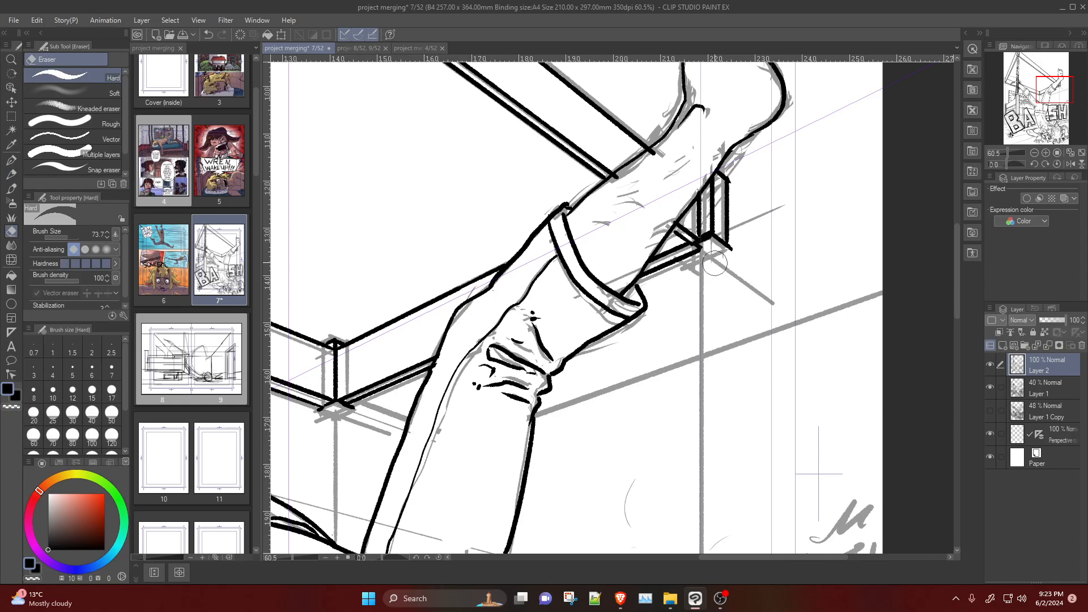
# Step: Hide the perspective ruler and ink a small hook with hanging chain links under the bracket behind the right leg
pyautogui.press('p')
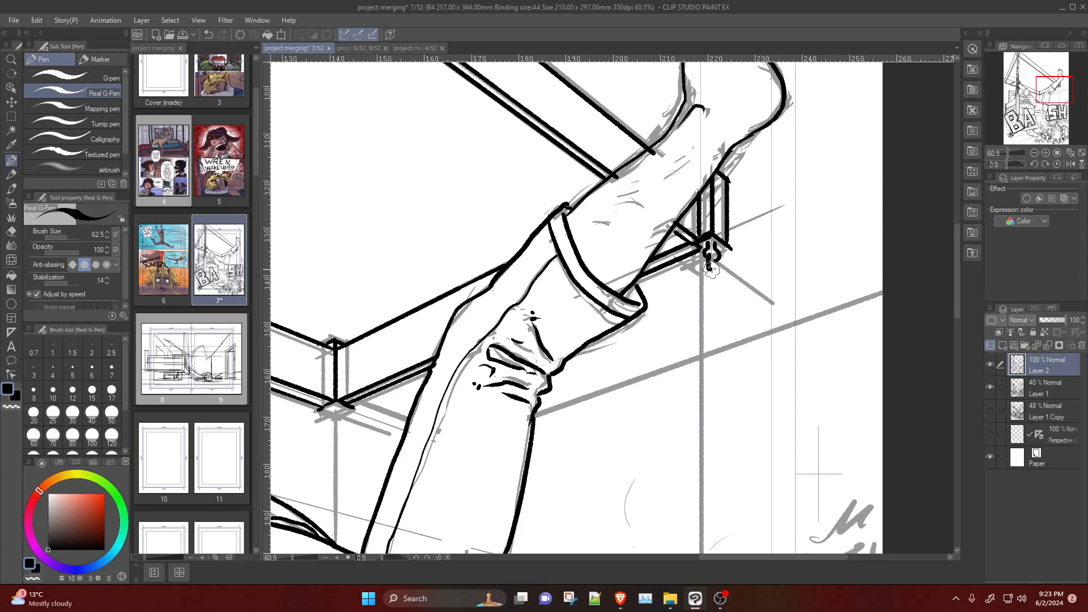
pyautogui.moveTo(710, 265)
pyautogui.mouseDown()
pyautogui.moveTo(706, 286)
pyautogui.moveTo(712, 271)
pyautogui.mouseUp()
pyautogui.moveTo(721, 266)
pyautogui.mouseDown()
pyautogui.moveTo(726, 285)
pyautogui.moveTo(716, 266)
pyautogui.moveTo(719, 278)
pyautogui.mouseUp()
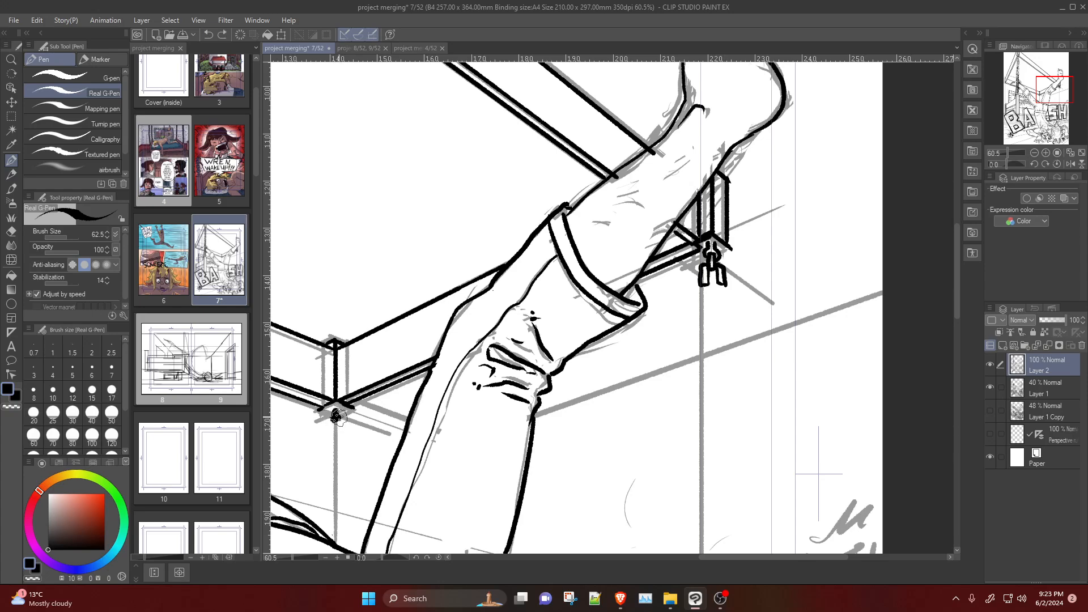
# Step: Ink a chain of links hanging from the corner bracket between the legs down to the thigh
pyautogui.moveTo(339, 417); pyautogui.dragTo(334, 430)
pyautogui.hotkey('ctrl', 'z')
pyautogui.hotkey('ctrl', 'z')
pyautogui.moveTo(341, 467); pyautogui.dragTo(336, 491)
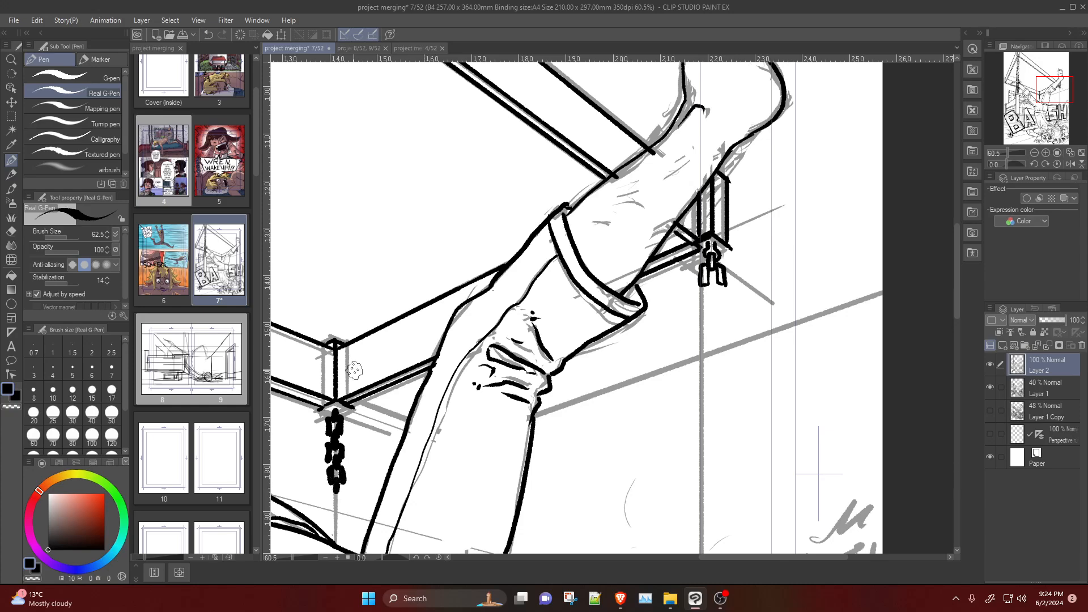
pyautogui.scroll(-10, 315, 337)
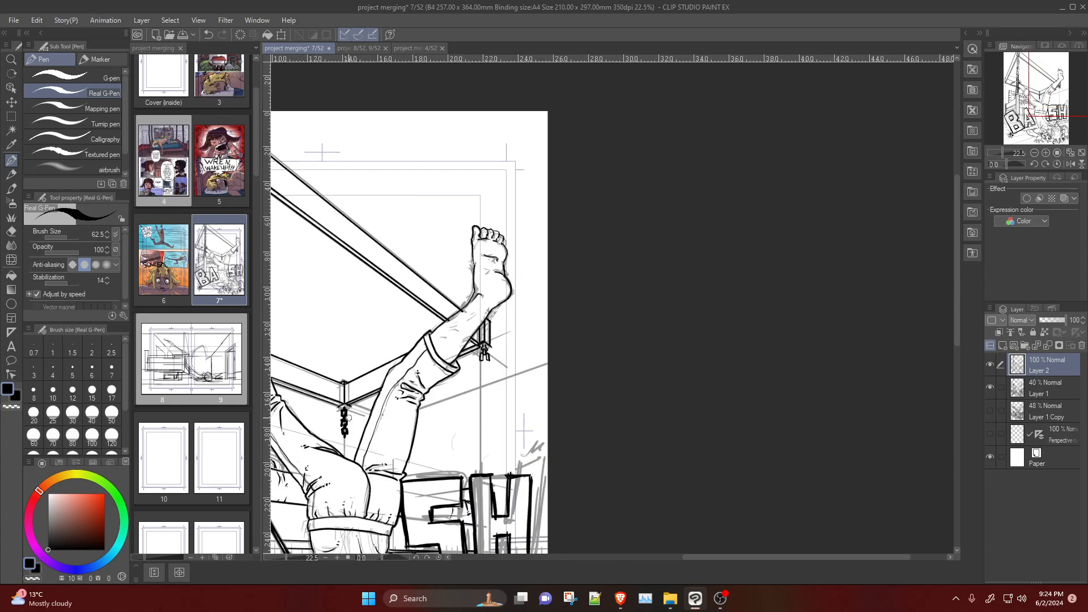
pyautogui.moveTo(318, 447); pyautogui.dragTo(373, 480)
pyautogui.scroll(9, 396, 476)
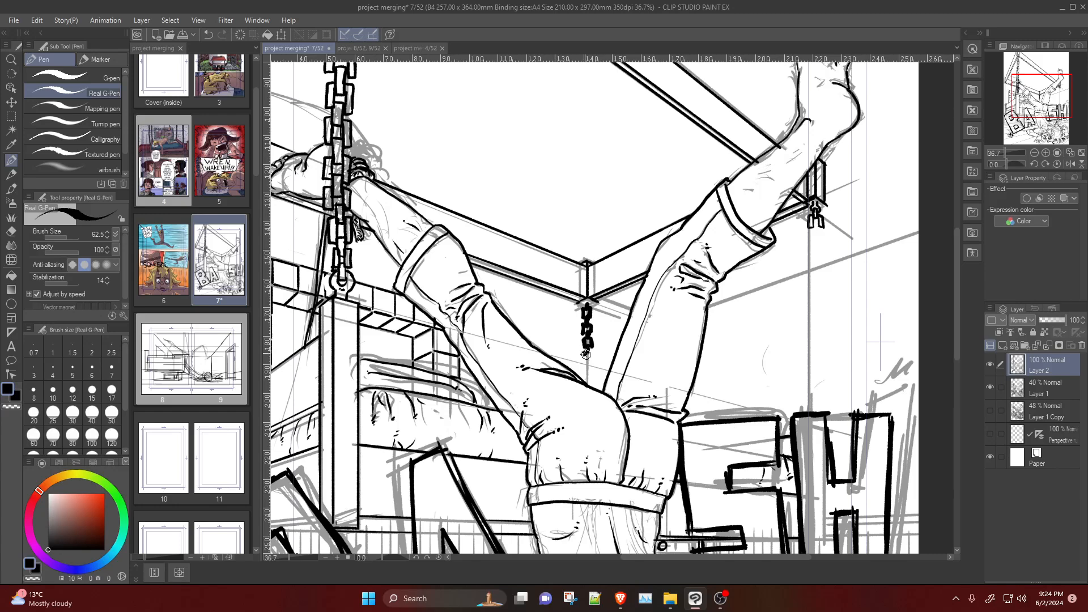
pyautogui.moveTo(585, 353); pyautogui.dragTo(593, 375)
# Step: Show the perspective ruler and ink the short underside edges of the brackets between the legs and behind the right leg
pyautogui.click(990, 434)
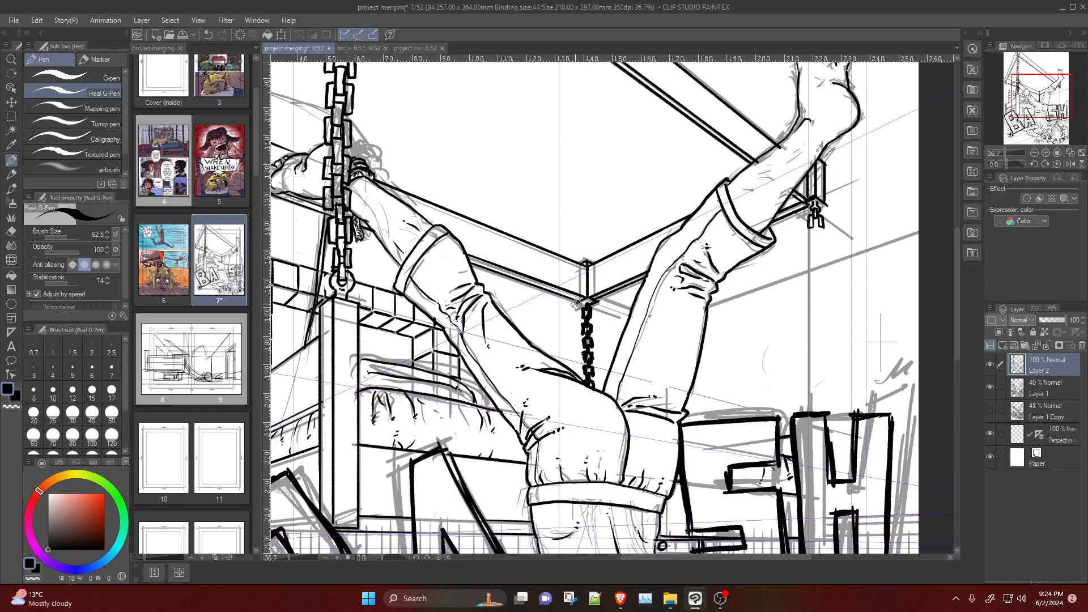
pyautogui.moveTo(583, 304); pyautogui.dragTo(598, 301)
pyautogui.hotkey('ctrl', 'z')
pyautogui.scroll(-2, 623, 293)
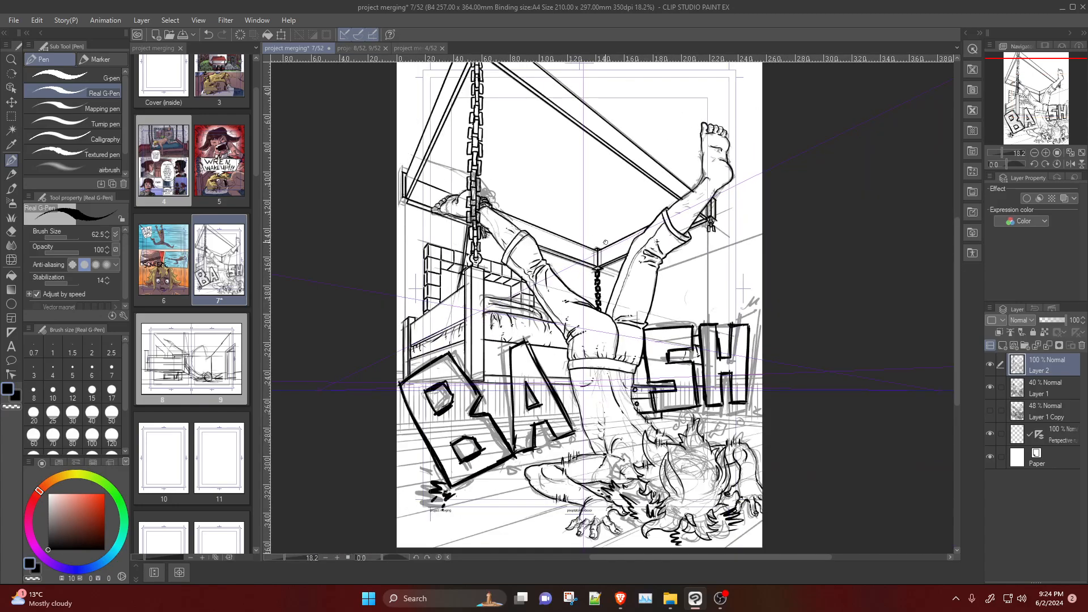
pyautogui.scroll(3, 392, 239)
pyautogui.scroll(-3, 392, 239)
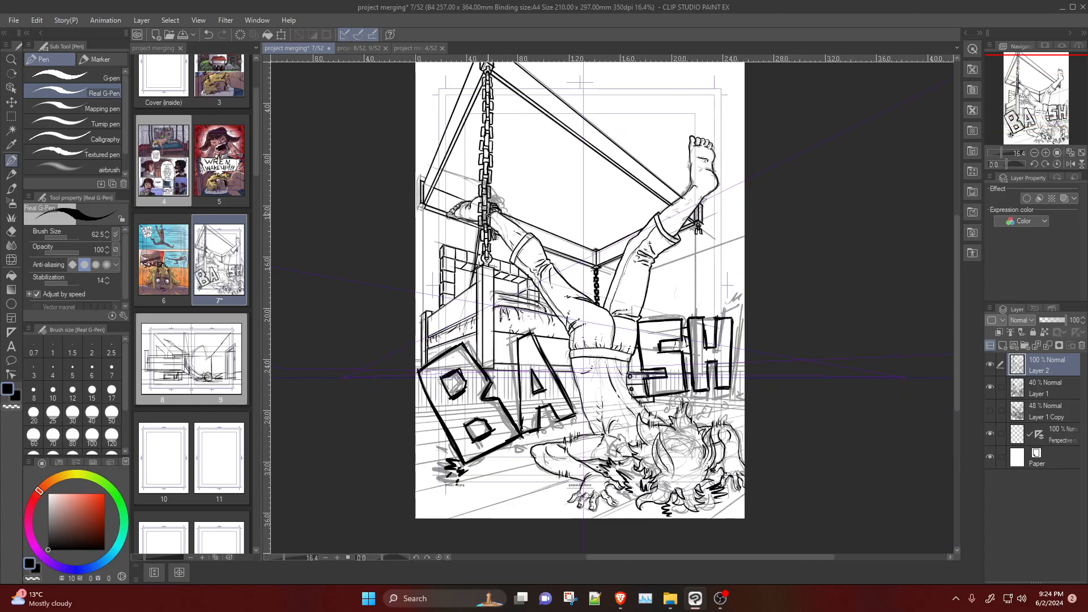
pyautogui.scroll(1, 393, 239)
pyautogui.scroll(3, 788, 216)
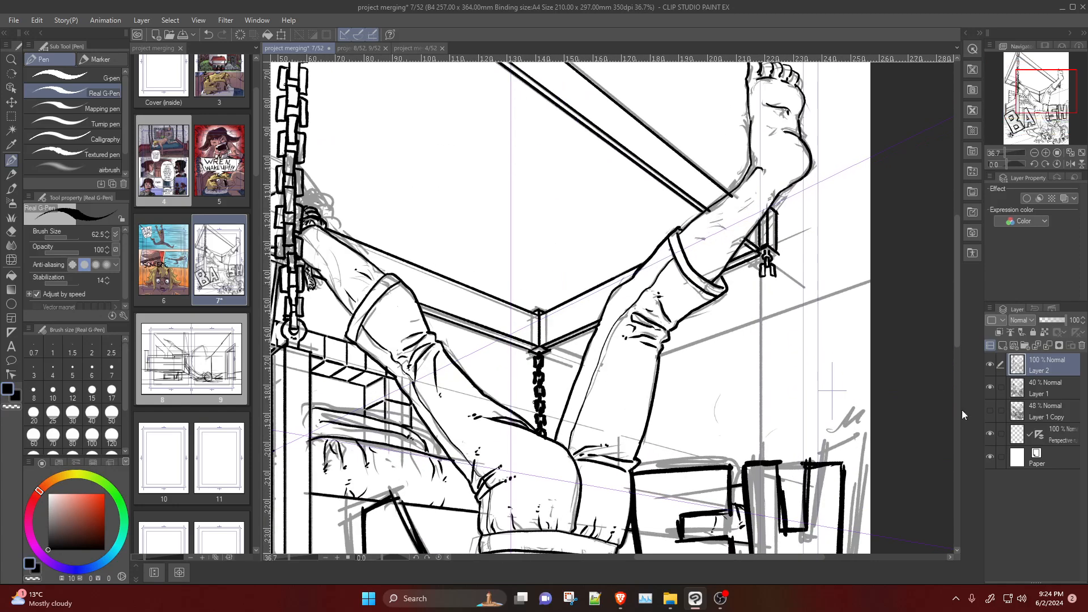
pyautogui.scroll(2, 813, 364)
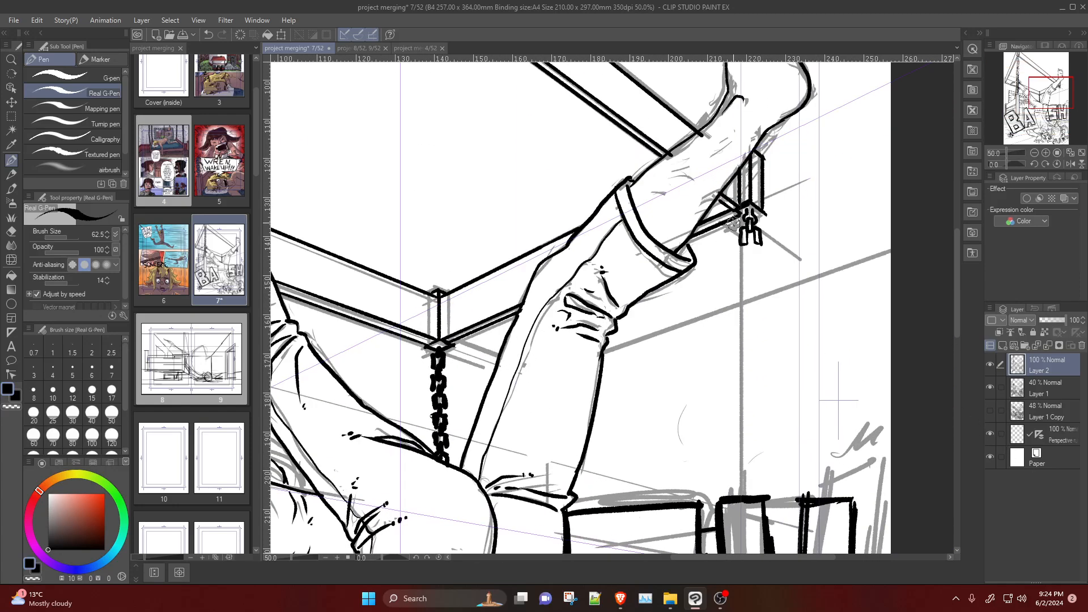
pyautogui.moveTo(740, 219); pyautogui.dragTo(747, 224)
pyautogui.hotkey('ctrl', 'z')
# Step: Hide the perspective ruler and ink a small hook with a chain link under the ceiling-beam bracket beside the left foot
pyautogui.scroll(-5, 765, 193)
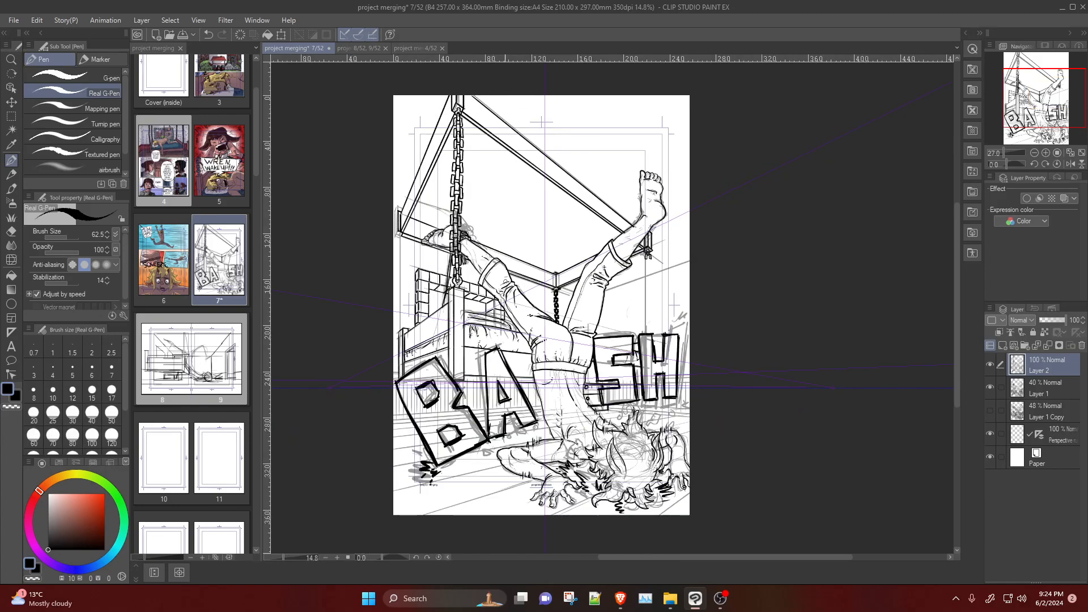
pyautogui.scroll(2, 426, 280)
pyautogui.scroll(4, 426, 280)
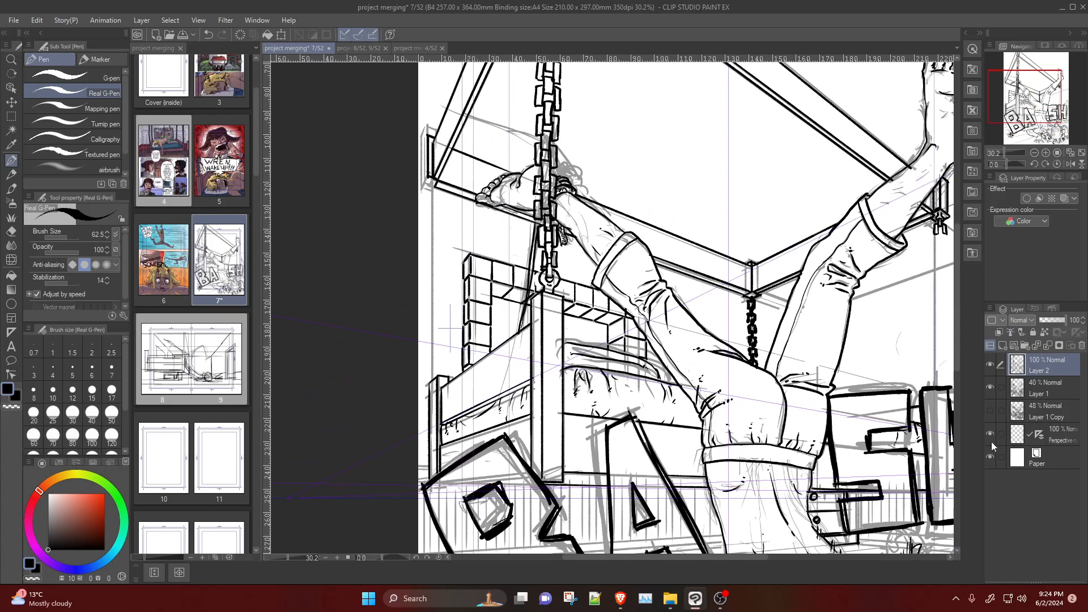
pyautogui.scroll(3, 387, 136)
pyautogui.scroll(1, 387, 136)
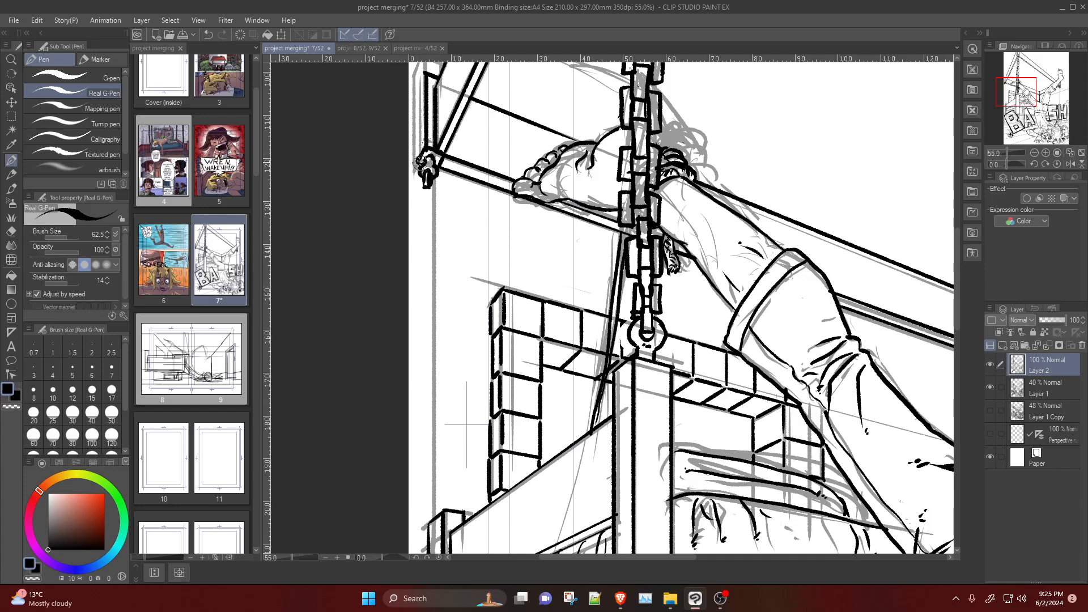
# Step: Ink the outer vertical edge of the beam bracket beside the left foot, showing the perspective ruler again
pyautogui.click(999, 434)
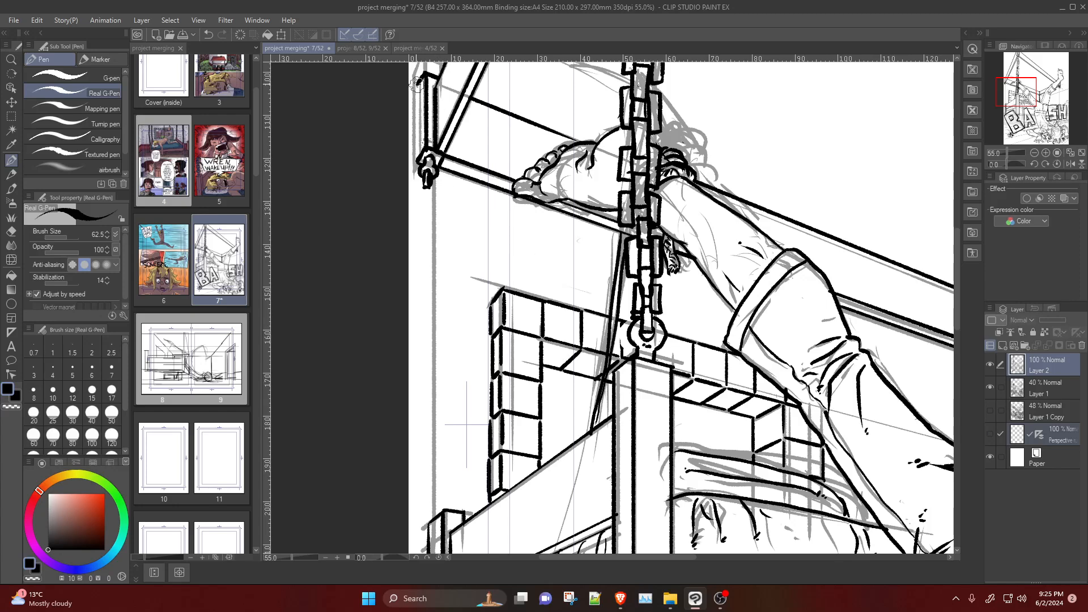
pyautogui.moveTo(417, 86); pyautogui.dragTo(412, 153)
pyautogui.hotkey('ctrl', 'z')
pyautogui.moveTo(418, 87); pyautogui.dragTo(420, 157)
pyautogui.click(990, 434)
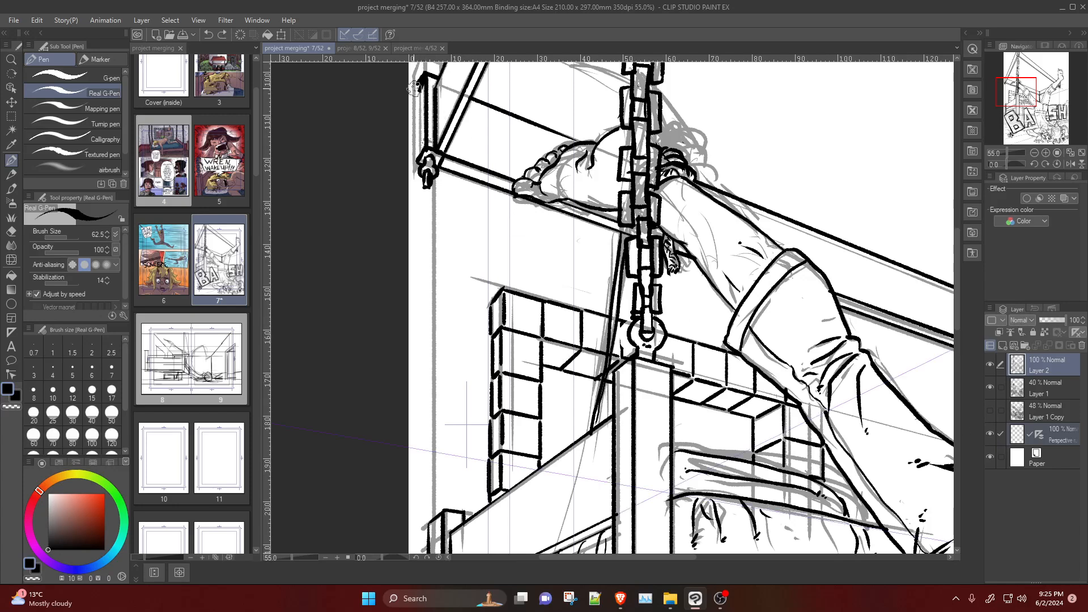
pyautogui.moveTo(426, 72)
pyautogui.mouseDown()
pyautogui.moveTo(411, 98)
pyautogui.moveTo(419, 160)
pyautogui.mouseUp()
# Step: Hide the perspective ruler and ink a small ring with a chain link on top of the far-left post
pyautogui.scroll(-4, 448, 119)
pyautogui.scroll(-7, 561, 181)
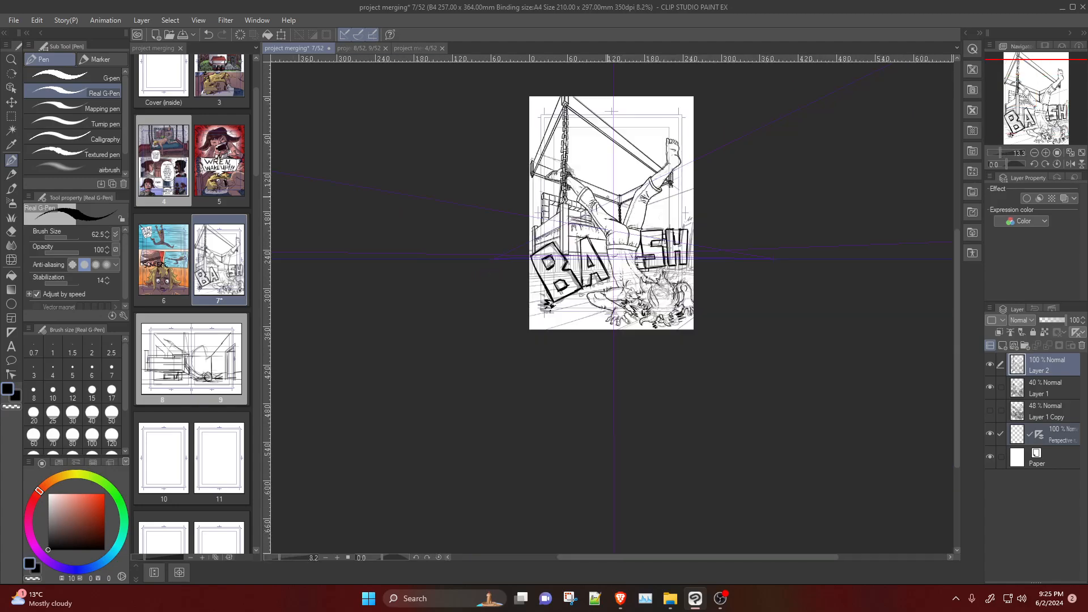
pyautogui.scroll(6, 689, 145)
pyautogui.scroll(-2, 591, 211)
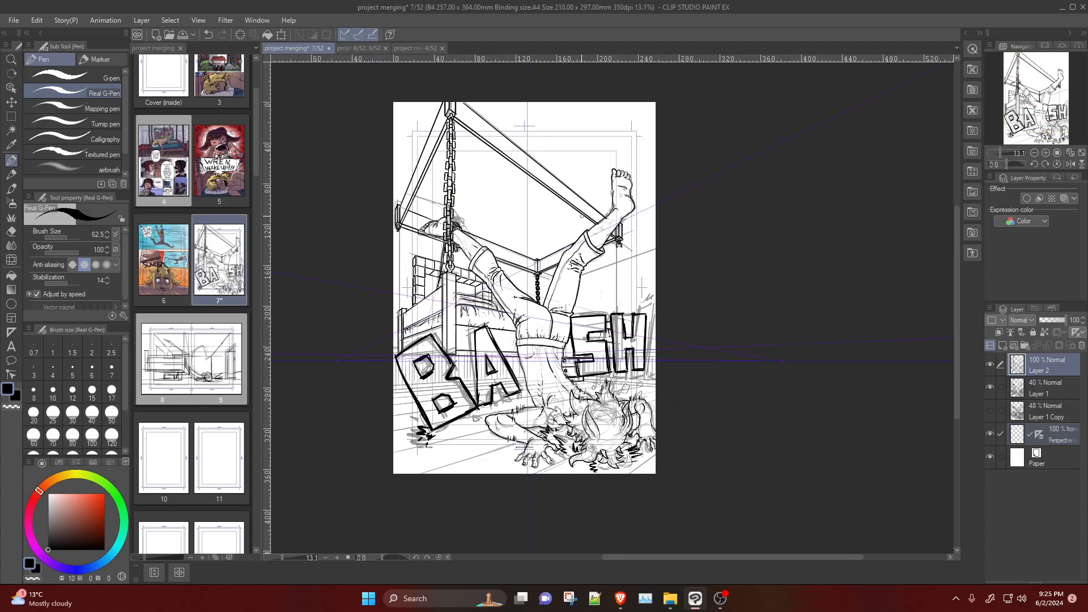
pyautogui.scroll(2, 614, 279)
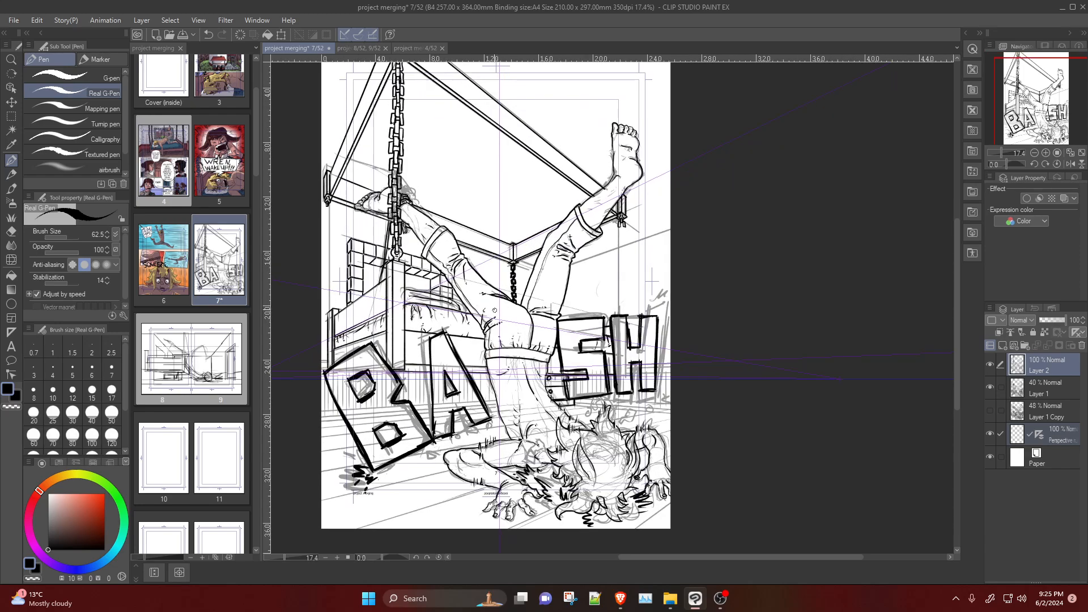
pyautogui.scroll(-1, 494, 310)
pyautogui.scroll(5, 395, 279)
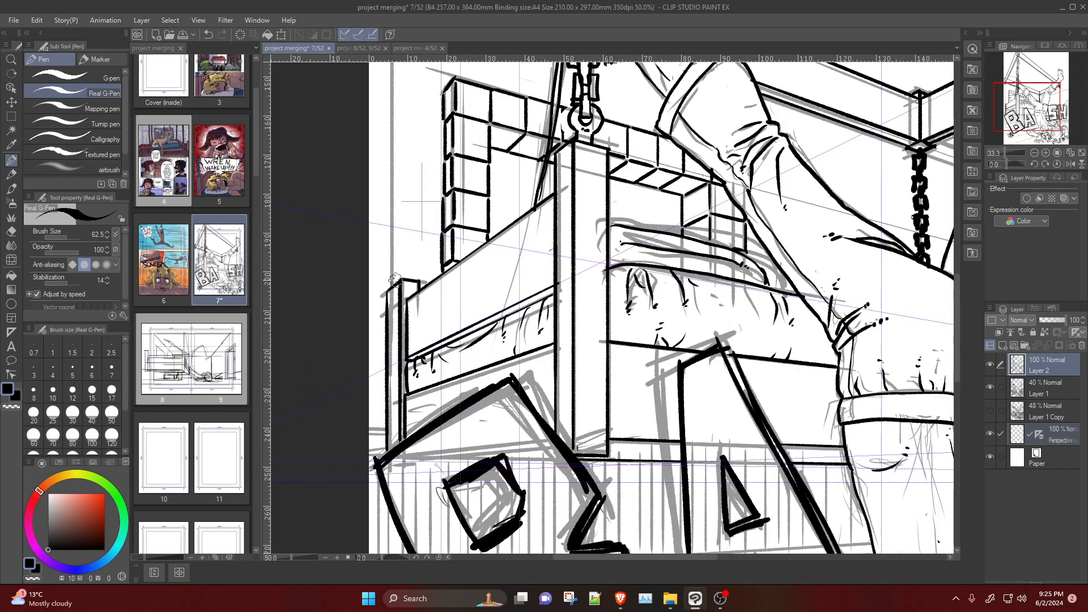
pyautogui.scroll(1, 395, 279)
pyautogui.click(993, 433)
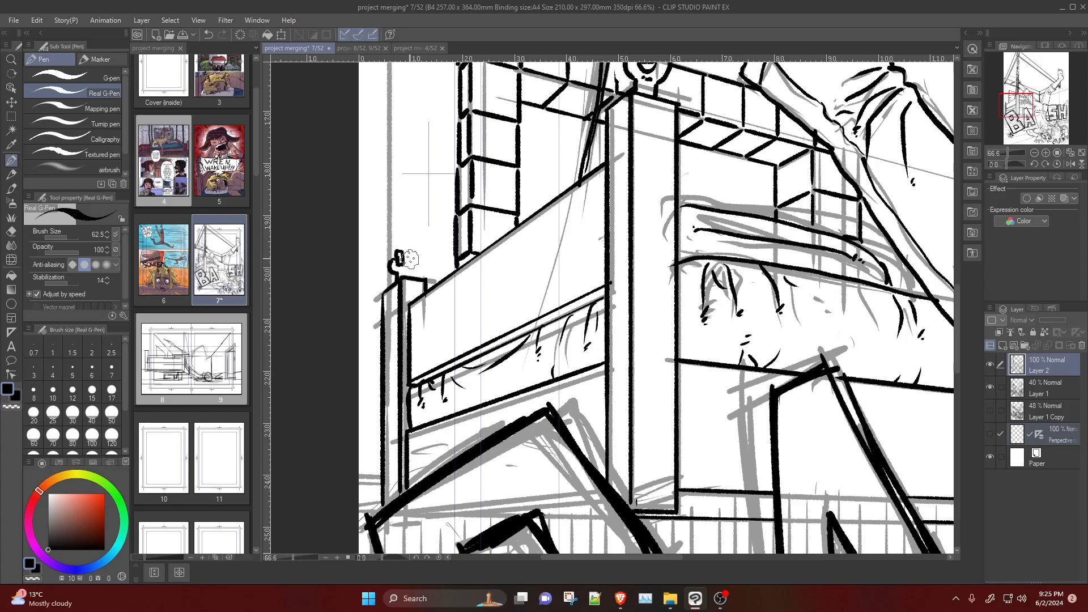
pyautogui.moveTo(407, 259); pyautogui.dragTo(407, 273)
pyautogui.hotkey('ctrl', 'z')
pyautogui.scroll(-5, 658, 160)
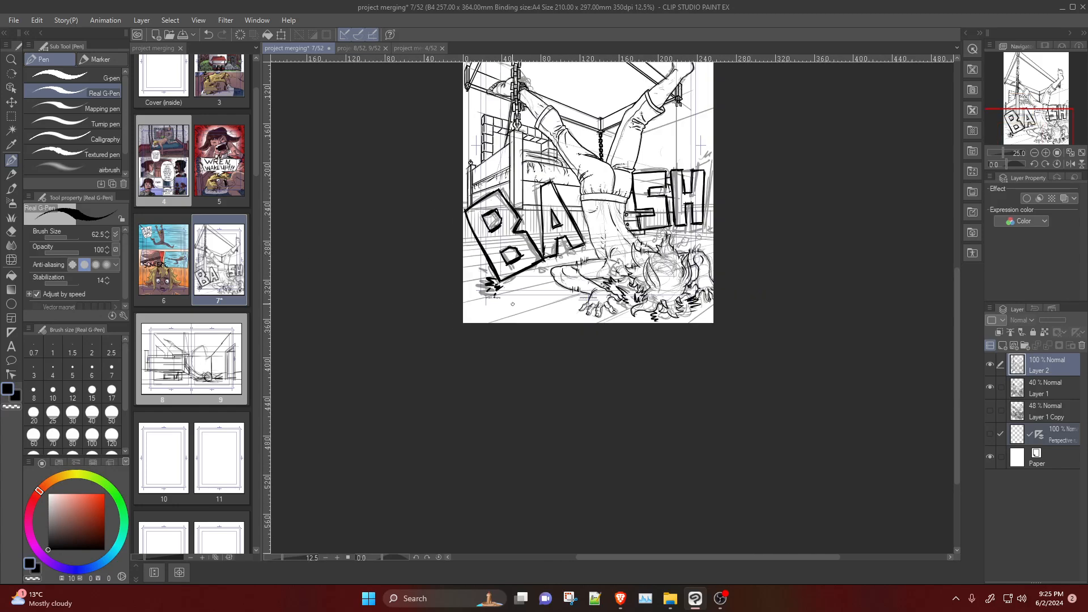
pyautogui.scroll(-2, 512, 304)
pyautogui.scroll(6, 558, 221)
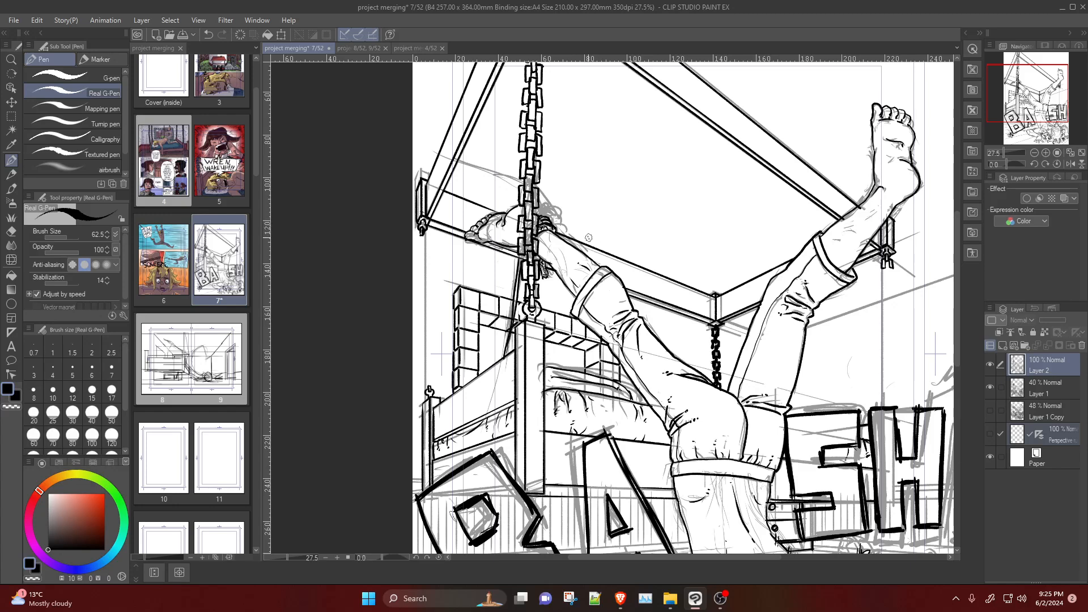
pyautogui.scroll(-1, 589, 238)
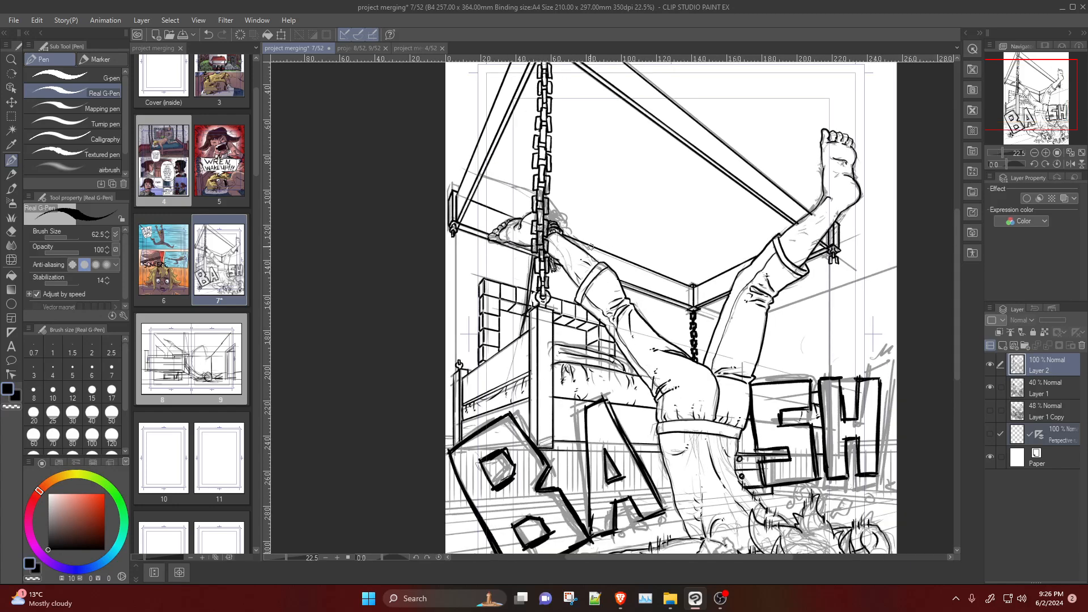
pyautogui.scroll(5, 855, 339)
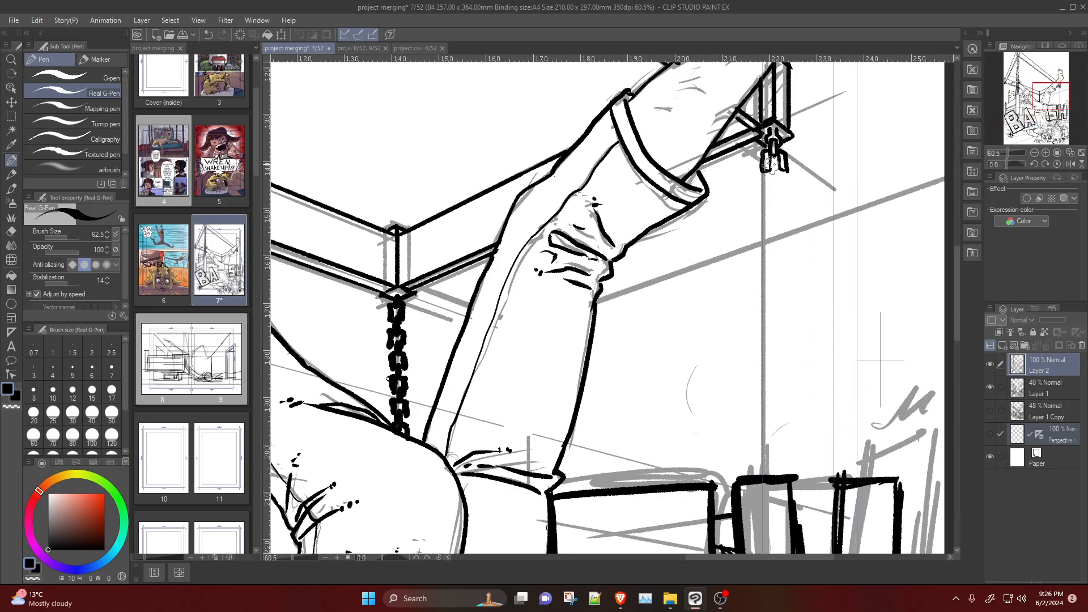
# Step: Ink the upper links of the chain hanging from the beam bracket beside the raised right leg
pyautogui.hotkey('ctrl', 'z')
pyautogui.moveTo(774, 160)
pyautogui.mouseDown()
pyautogui.moveTo(771, 184)
pyautogui.moveTo(780, 175)
pyautogui.moveTo(787, 198)
pyautogui.moveTo(780, 181)
pyautogui.moveTo(761, 199)
pyautogui.moveTo(778, 194)
pyautogui.mouseUp()
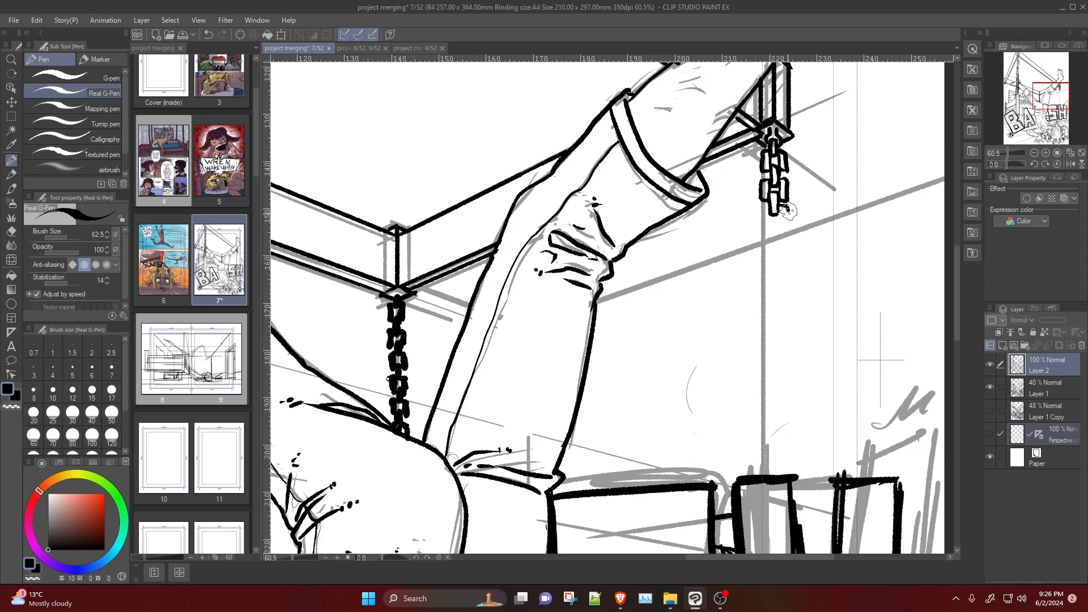
pyautogui.moveTo(785, 206)
pyautogui.mouseDown()
pyautogui.moveTo(789, 230)
pyautogui.moveTo(769, 206)
pyautogui.moveTo(763, 224)
pyautogui.moveTo(773, 214)
pyautogui.moveTo(781, 245)
pyautogui.moveTo(765, 242)
pyautogui.moveTo(763, 260)
pyautogui.moveTo(786, 236)
pyautogui.moveTo(791, 258)
pyautogui.moveTo(786, 266)
pyautogui.moveTo(773, 256)
pyautogui.moveTo(776, 278)
pyautogui.moveTo(780, 262)
pyautogui.mouseUp()
pyautogui.hotkey('ctrl', 'z')
pyautogui.hotkey('ctrl', 'z')
pyautogui.hotkey('ctrl', 'z')
pyautogui.hotkey('ctrl', 'z')
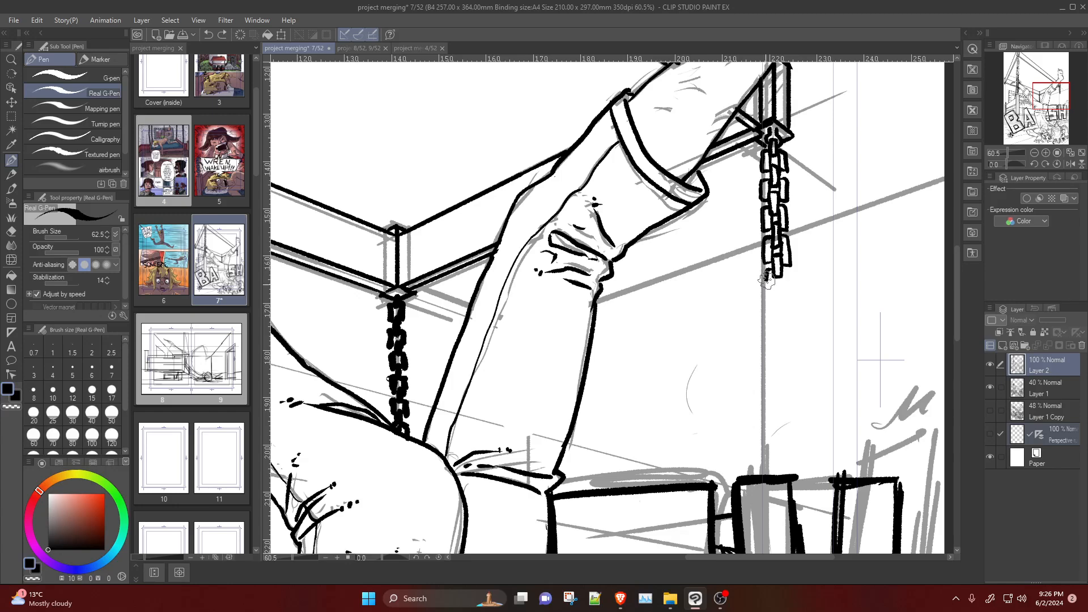
# Step: Continue inking the same chain's links downward along the sketched vertical guide toward the SH lettering
pyautogui.moveTo(766, 280)
pyautogui.mouseDown()
pyautogui.moveTo(765, 302)
pyautogui.moveTo(775, 277)
pyautogui.moveTo(792, 272)
pyautogui.moveTo(787, 310)
pyautogui.moveTo(777, 306)
pyautogui.moveTo(769, 324)
pyautogui.moveTo(791, 300)
pyautogui.moveTo(795, 325)
pyautogui.moveTo(779, 324)
pyautogui.moveTo(782, 314)
pyautogui.moveTo(785, 340)
pyautogui.moveTo(779, 331)
pyautogui.moveTo(771, 345)
pyautogui.moveTo(774, 358)
pyautogui.moveTo(778, 338)
pyautogui.moveTo(793, 341)
pyautogui.moveTo(798, 359)
pyautogui.moveTo(788, 343)
pyautogui.moveTo(786, 354)
pyautogui.moveTo(786, 335)
pyautogui.moveTo(791, 370)
pyautogui.moveTo(783, 374)
pyautogui.moveTo(775, 357)
pyautogui.moveTo(768, 387)
pyautogui.moveTo(795, 366)
pyautogui.mouseUp()
pyautogui.hotkey('ctrl', 'z')
pyautogui.hotkey('ctrl', 'z')
pyautogui.hotkey('ctrl', 'z')
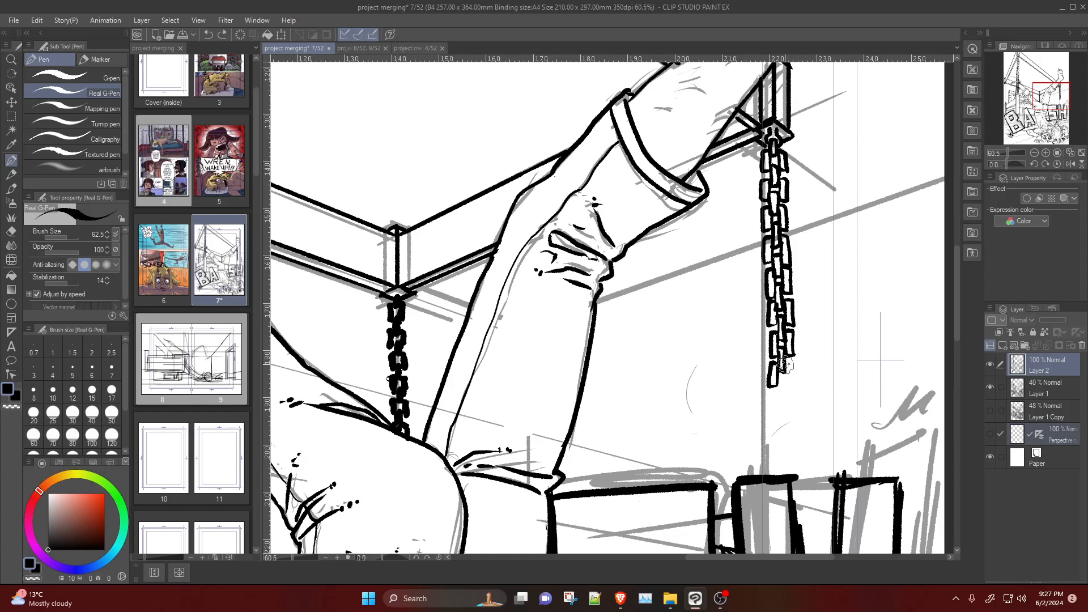
pyautogui.moveTo(785, 364)
pyautogui.mouseDown()
pyautogui.moveTo(795, 387)
pyautogui.moveTo(792, 368)
pyautogui.moveTo(791, 387)
pyautogui.moveTo(786, 370)
pyautogui.moveTo(776, 392)
pyautogui.mouseUp()
pyautogui.hotkey('ctrl', 'z')
pyautogui.moveTo(785, 403)
pyautogui.mouseDown()
pyautogui.moveTo(789, 392)
pyautogui.moveTo(781, 405)
pyautogui.moveTo(794, 428)
pyautogui.moveTo(786, 400)
pyautogui.moveTo(766, 423)
pyautogui.moveTo(776, 426)
pyautogui.moveTo(776, 404)
pyautogui.moveTo(789, 409)
pyautogui.moveTo(771, 428)
pyautogui.moveTo(780, 434)
pyautogui.moveTo(788, 405)
pyautogui.mouseUp()
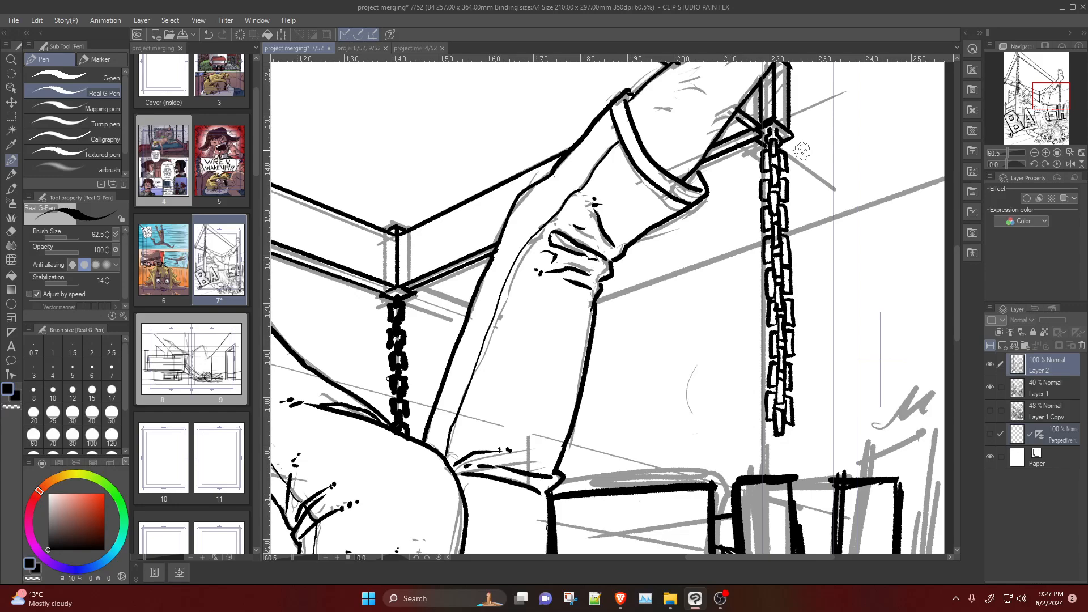
# Step: Ink the chain's last links down to the top edge of the letter H
pyautogui.scroll(-7, 801, 150)
pyautogui.scroll(10, 765, 294)
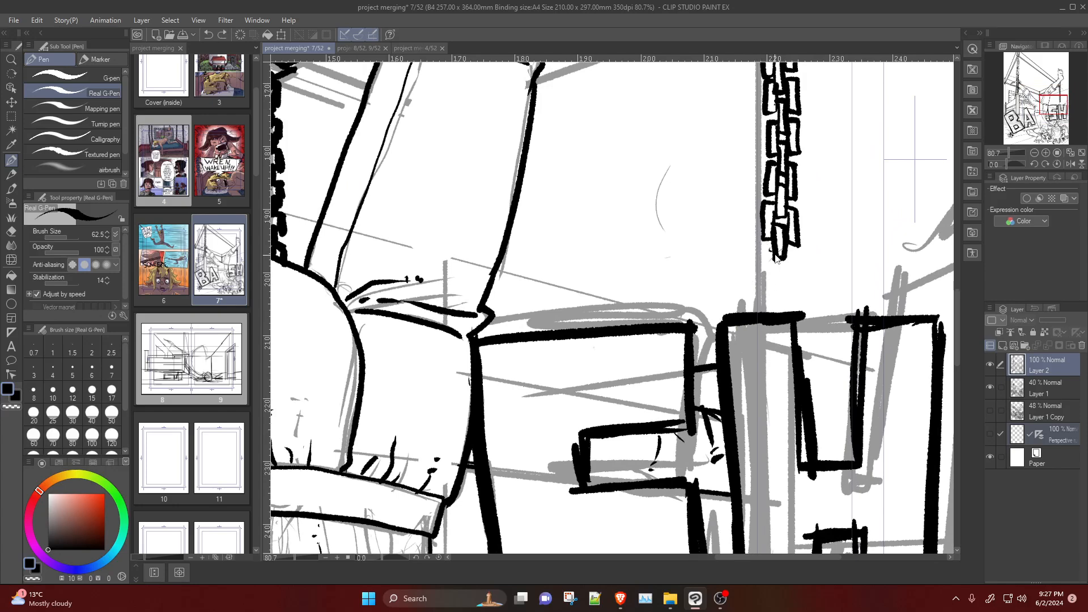
pyautogui.moveTo(765, 250)
pyautogui.mouseDown()
pyautogui.moveTo(763, 288)
pyautogui.moveTo(775, 257)
pyautogui.moveTo(799, 253)
pyautogui.moveTo(799, 289)
pyautogui.moveTo(778, 274)
pyautogui.moveTo(787, 275)
pyautogui.moveTo(776, 301)
pyautogui.moveTo(788, 301)
pyautogui.moveTo(788, 278)
pyautogui.moveTo(798, 317)
pyautogui.moveTo(775, 292)
pyautogui.moveTo(765, 314)
pyautogui.moveTo(797, 298)
pyautogui.mouseUp()
pyautogui.hotkey('ctrl', 'z')
pyautogui.hotkey('ctrl', '0')
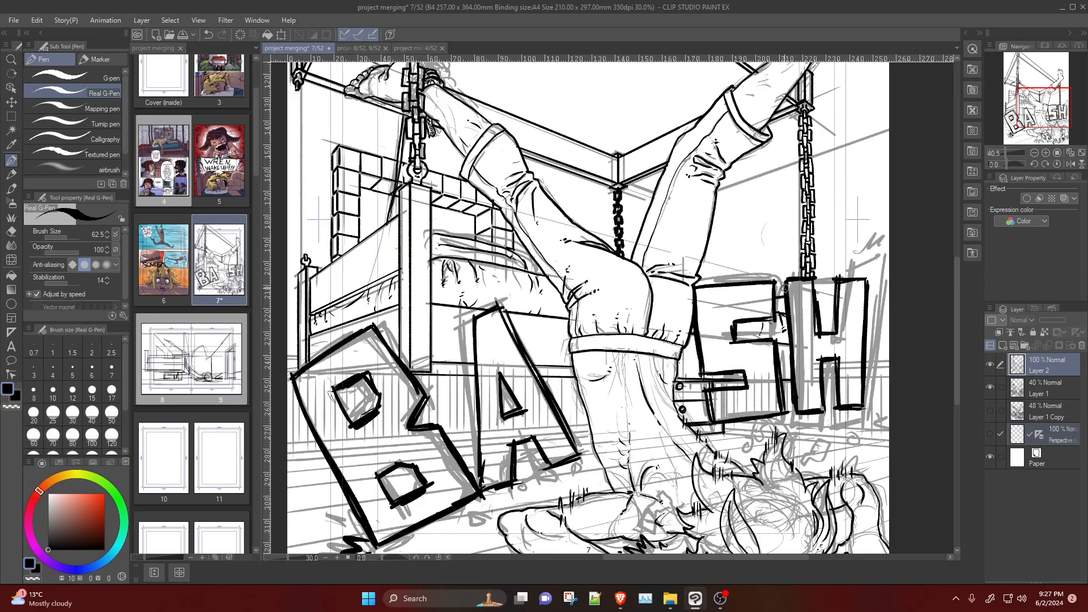
# Step: Show the perspective ruler and ink two parallel wall lines from the right trouser leg past the chain to the page's right edge
pyautogui.scroll(6, 704, 182)
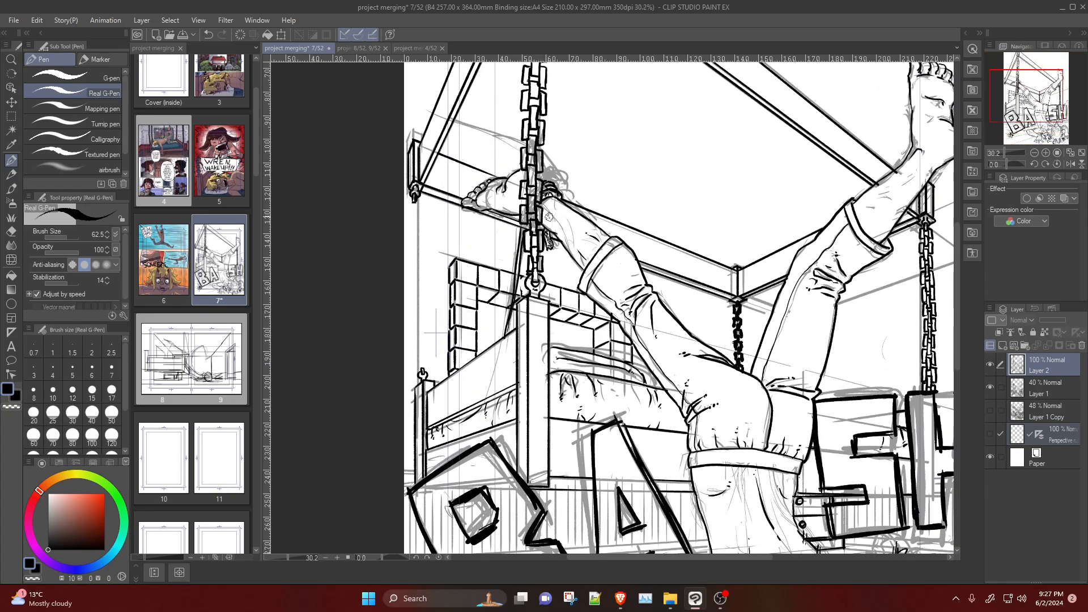
pyautogui.scroll(1, 570, 261)
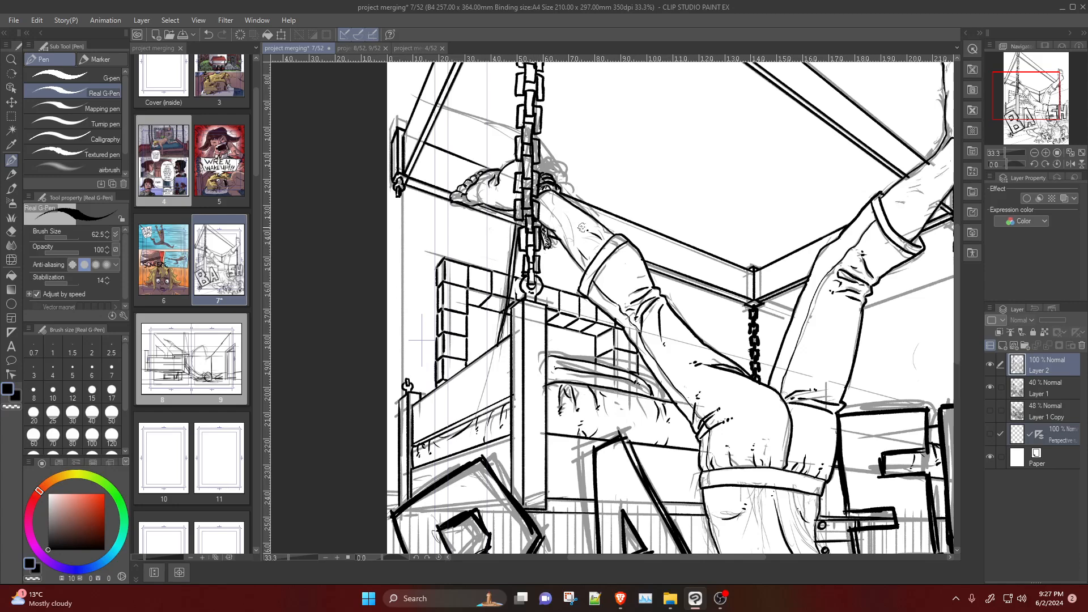
pyautogui.scroll(-3, 621, 227)
pyautogui.scroll(-1, 621, 227)
pyautogui.scroll(4, 736, 225)
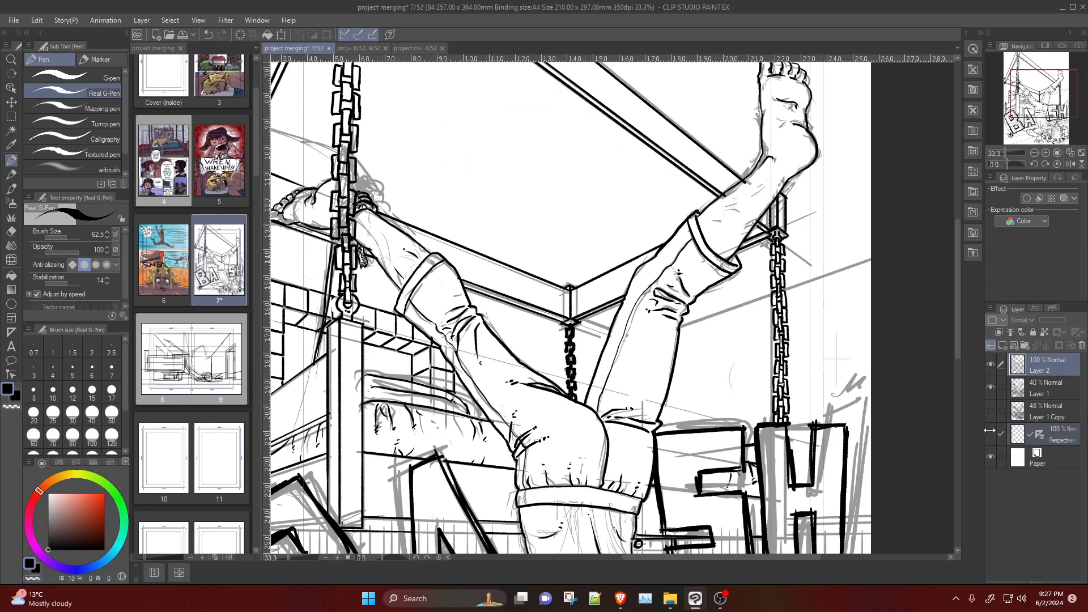
pyautogui.click(990, 433)
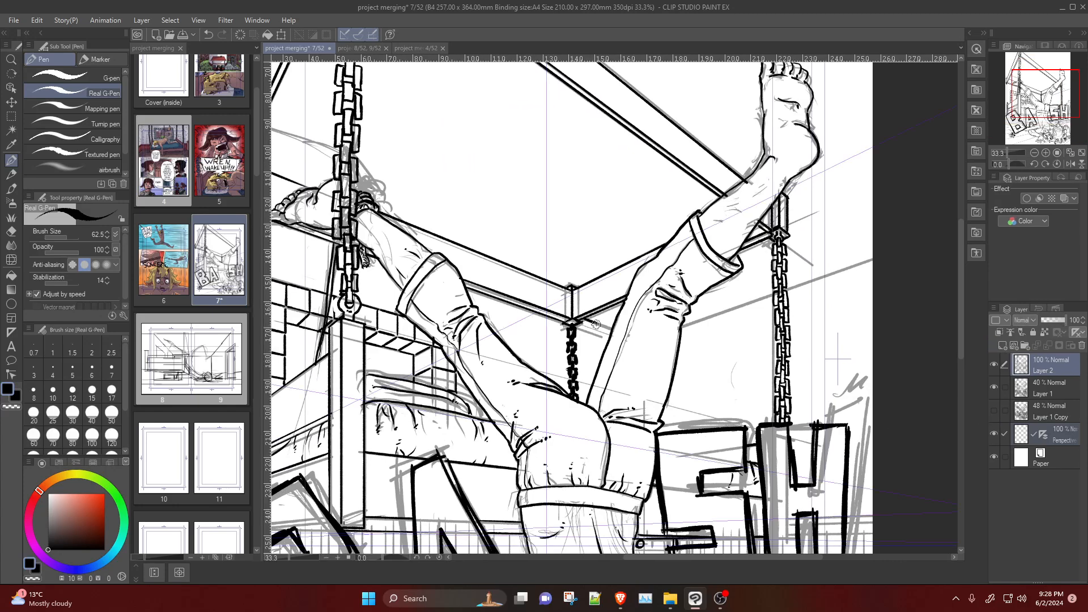
pyautogui.moveTo(680, 327)
pyautogui.mouseDown()
pyautogui.moveTo(776, 299)
pyautogui.moveTo(680, 329)
pyautogui.mouseUp()
pyautogui.hotkey('ctrl', 'z')
pyautogui.moveTo(785, 290)
pyautogui.mouseDown()
pyautogui.moveTo(874, 253)
pyautogui.moveTo(796, 294)
pyautogui.moveTo(766, 288)
pyautogui.moveTo(771, 280)
pyautogui.moveTo(687, 311)
pyautogui.mouseUp()
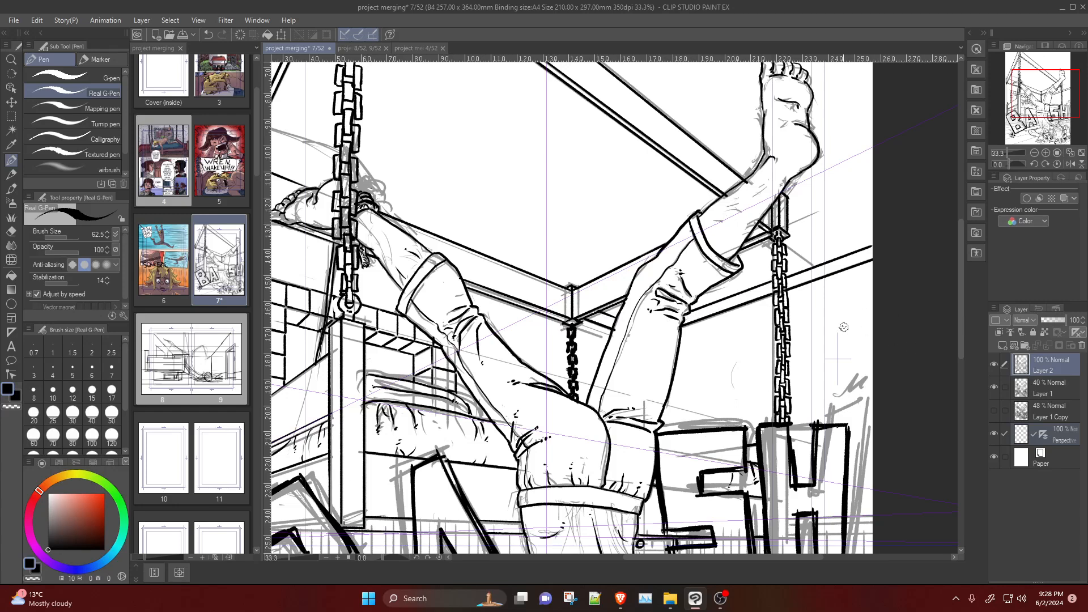
pyautogui.moveTo(812, 306); pyautogui.dragTo(771, 303)
pyautogui.moveTo(719, 118); pyautogui.dragTo(754, 117)
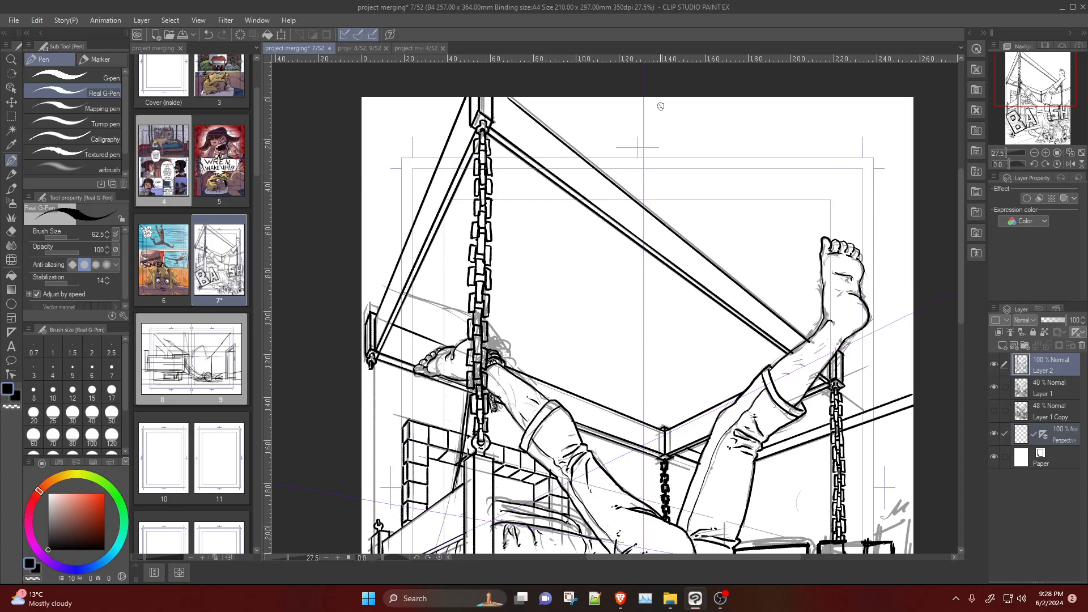
pyautogui.moveTo(619, 96); pyautogui.dragTo(817, 287)
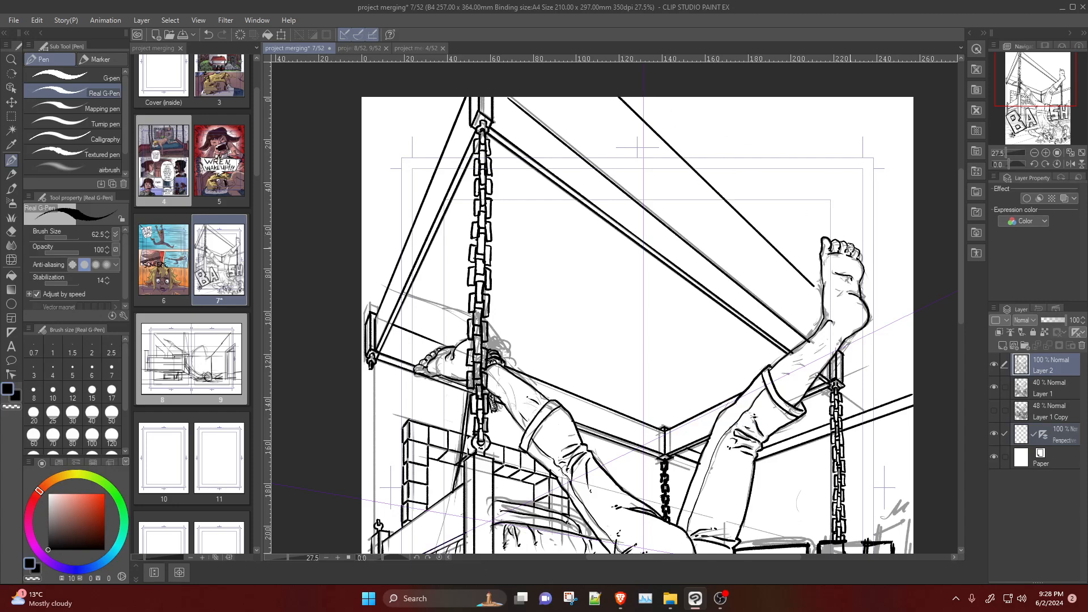
pyautogui.moveTo(627, 94); pyautogui.dragTo(836, 272)
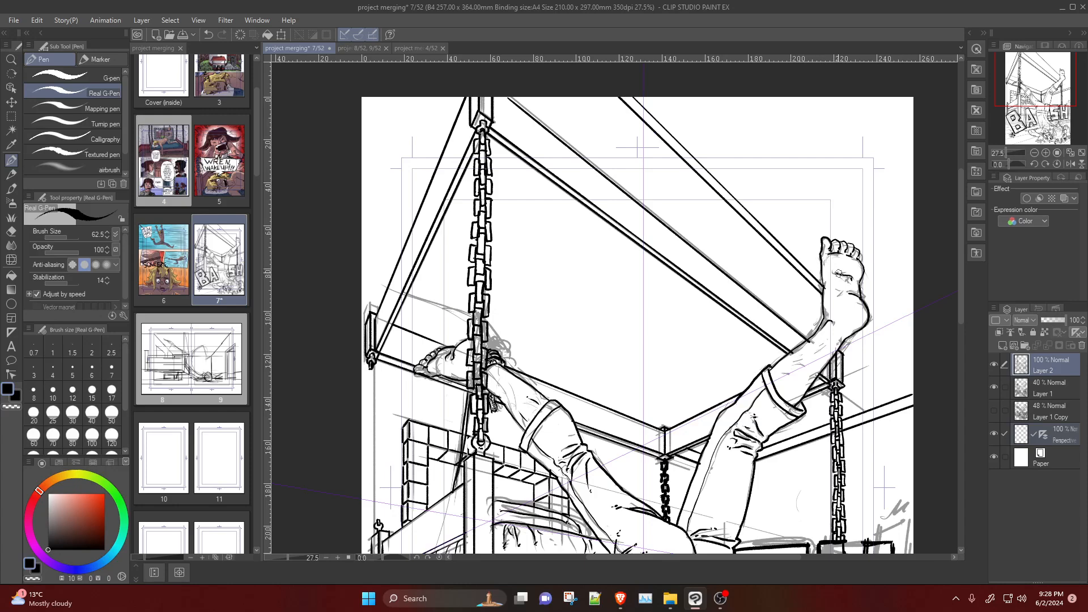
pyautogui.hotkey('ctrl', 'z')
pyautogui.hotkey('ctrl', 'z')
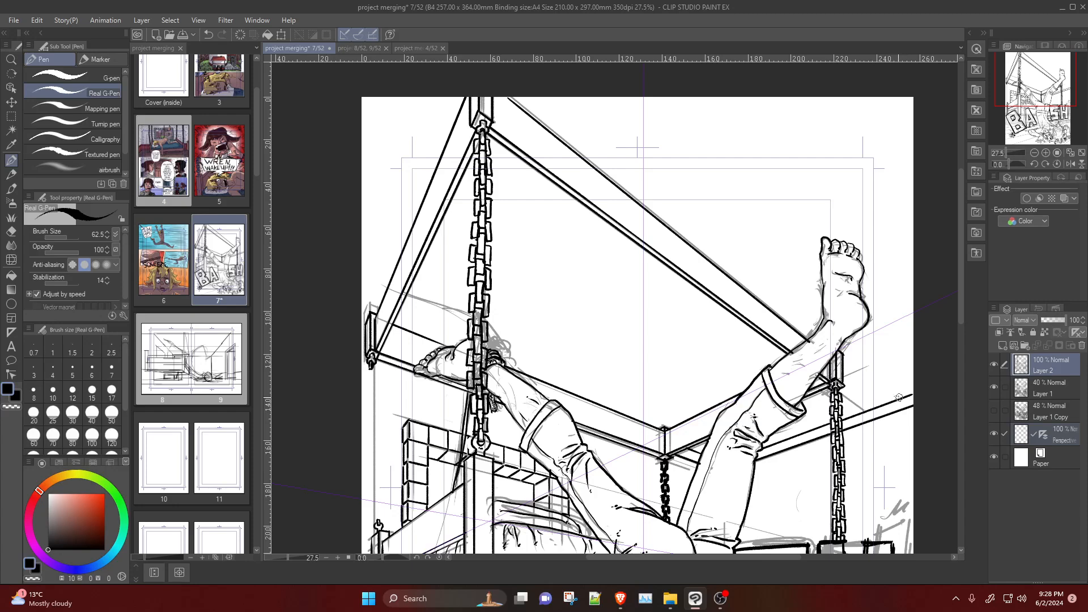
pyautogui.moveTo(904, 394); pyautogui.dragTo(839, 361)
pyautogui.hotkey('ctrl', 'z')
# Step: On Layer 1, sketch parallel perspective lines alongside the long ceiling beam, running from the page's top edge past the raised right foot
pyautogui.click(1005, 397)
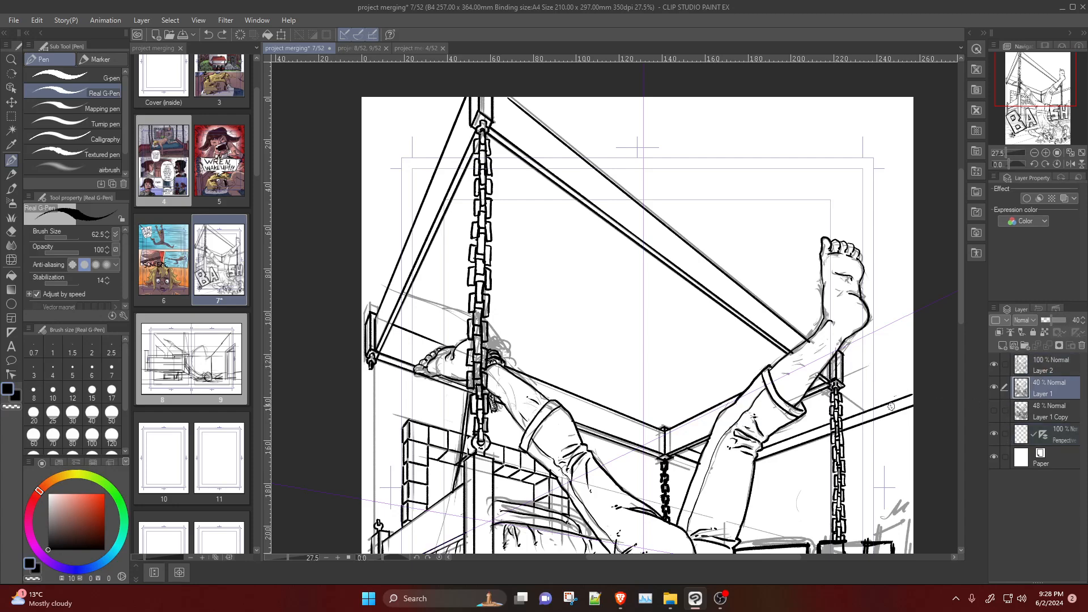
pyautogui.moveTo(894, 400); pyautogui.dragTo(543, 111)
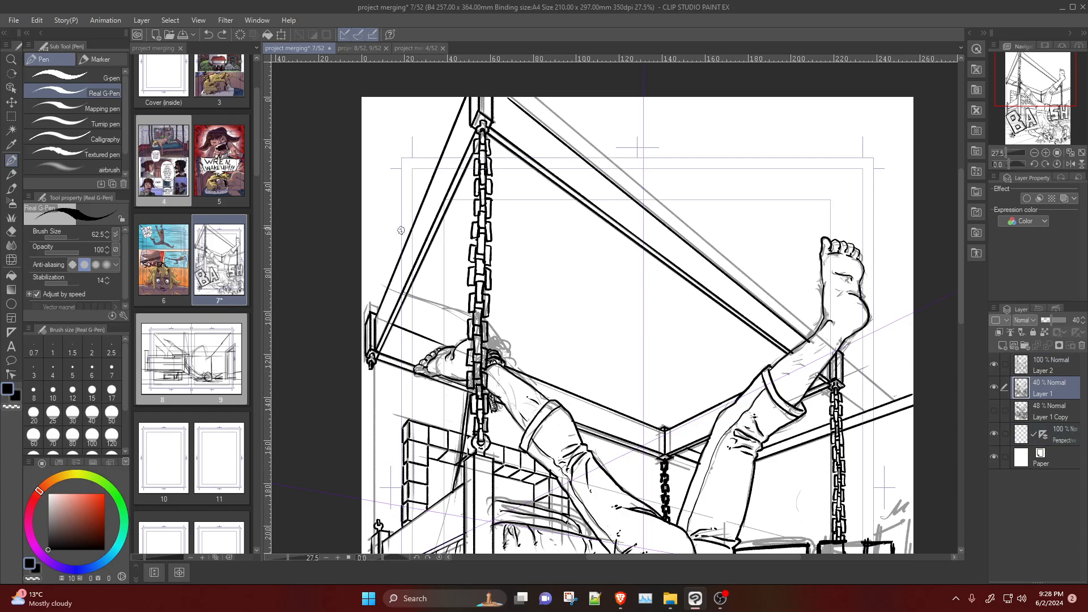
pyautogui.moveTo(906, 402); pyautogui.dragTo(561, 98)
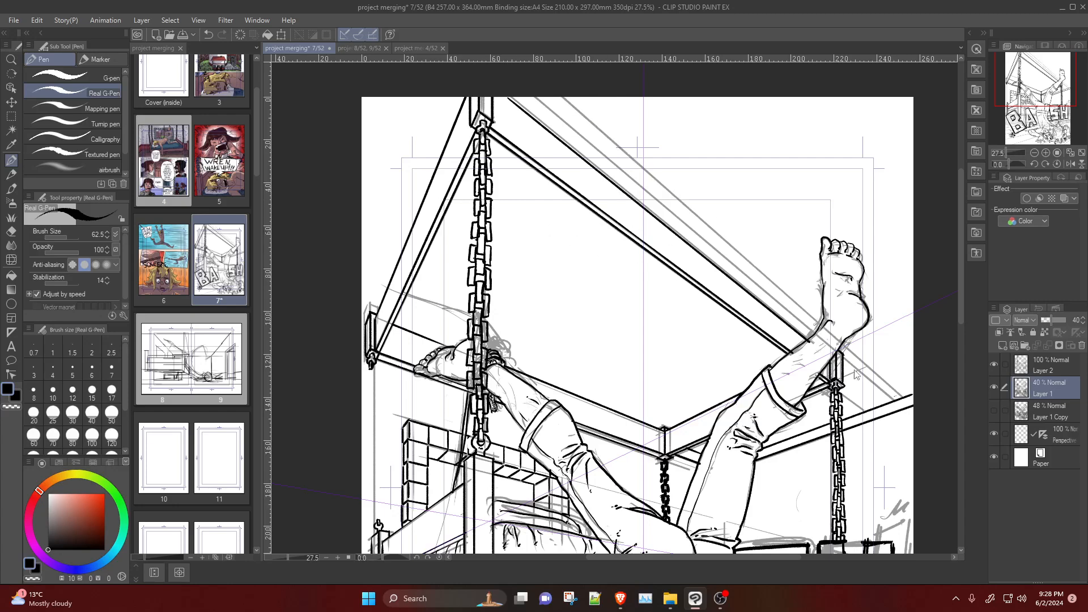
pyautogui.hotkey('ctrl', 'z')
pyautogui.moveTo(903, 398)
pyautogui.mouseDown()
pyautogui.moveTo(835, 350)
pyautogui.moveTo(434, 193)
pyautogui.mouseUp()
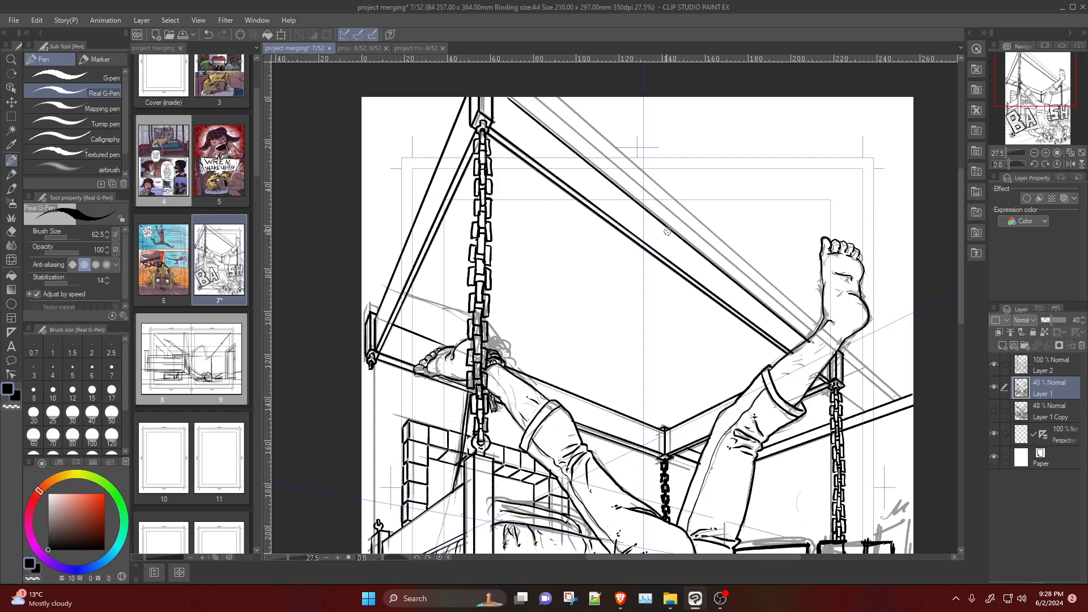
# Step: Sketch a pair of perspective lines for a crossbeam from the middle of the long ceiling beam up to the page's top edge
pyautogui.moveTo(668, 231); pyautogui.dragTo(939, 157)
pyautogui.moveTo(680, 234); pyautogui.dragTo(917, 112)
pyautogui.hotkey('ctrl', 'z')
pyautogui.moveTo(672, 235); pyautogui.dragTo(908, 178)
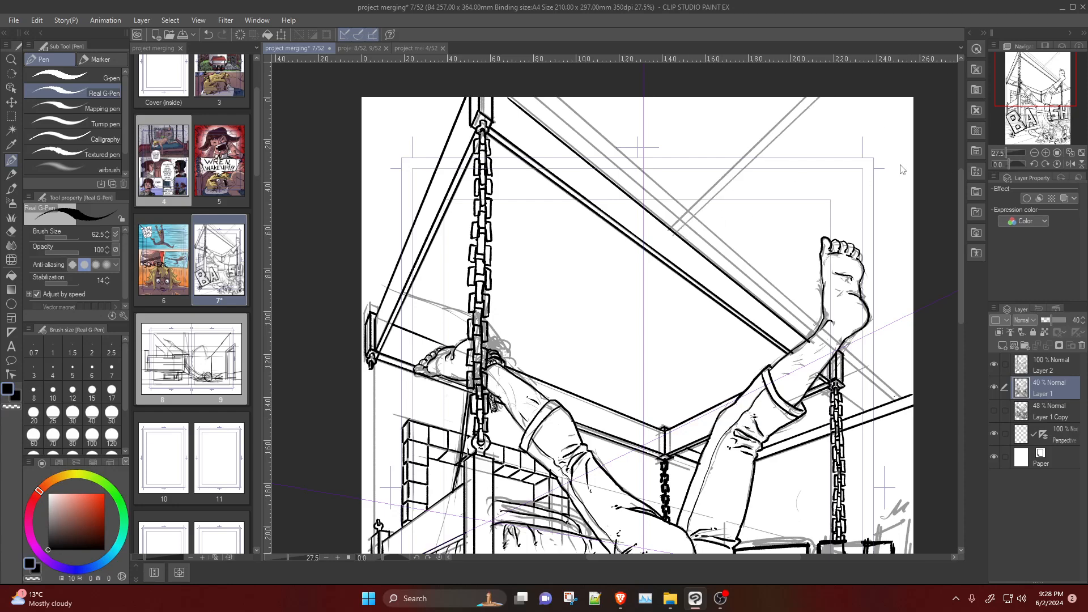
pyautogui.hotkey('ctrl', 'z')
pyautogui.moveTo(825, 98); pyautogui.dragTo(664, 230)
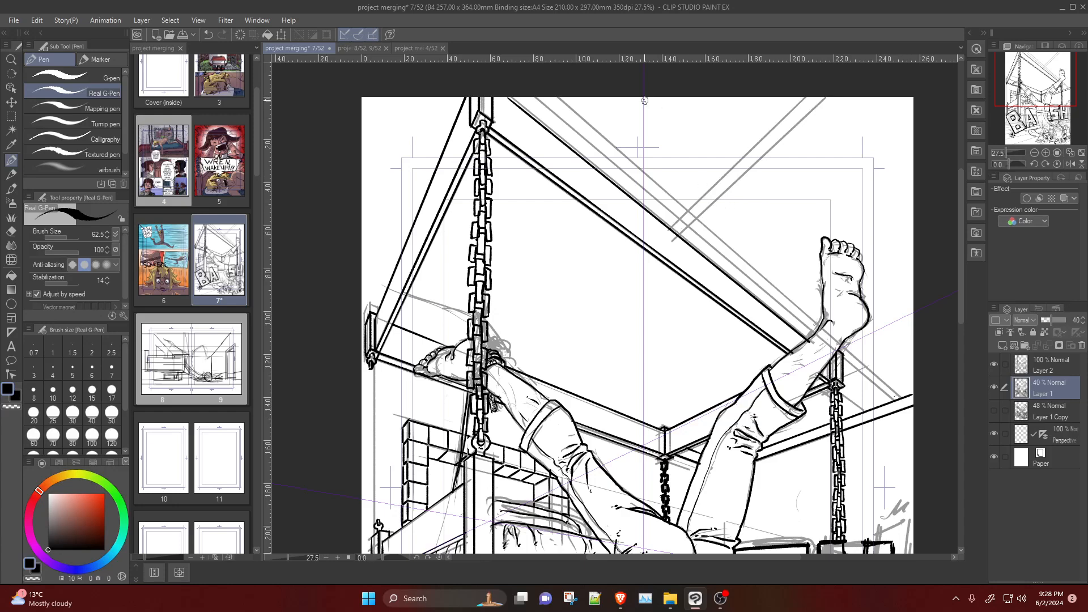
# Step: Sketch paired lines for the remaining crossbeams at the page's top edge, behind the raised right foot and along the upper-right corner
pyautogui.moveTo(612, 99)
pyautogui.mouseDown()
pyautogui.moveTo(567, 133)
pyautogui.moveTo(544, 125)
pyautogui.mouseUp()
pyautogui.hotkey('ctrl', 'z')
pyautogui.moveTo(772, 313); pyautogui.dragTo(933, 225)
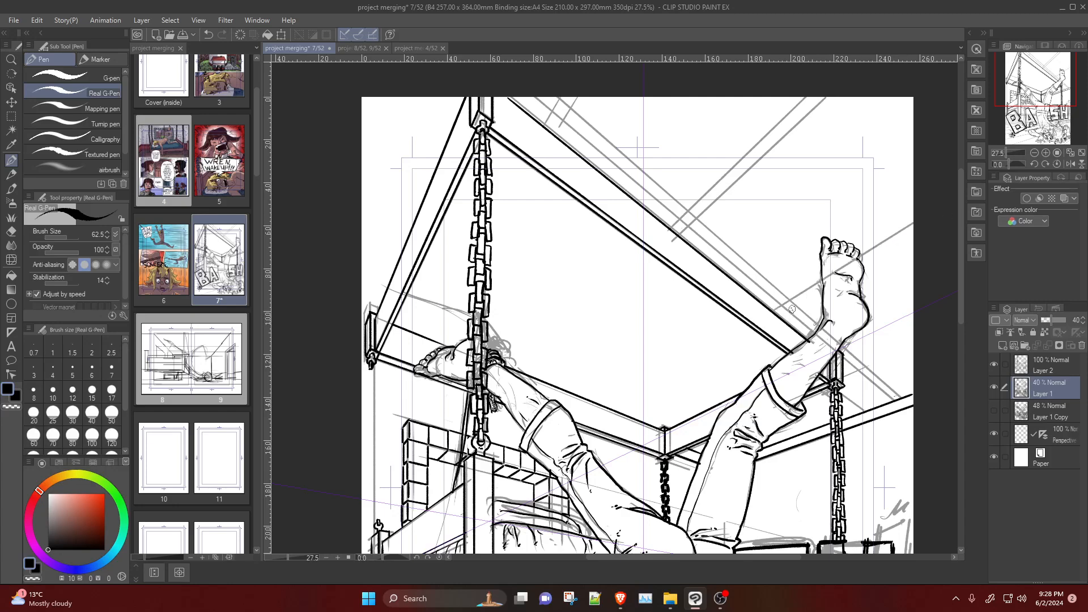
pyautogui.moveTo(778, 316)
pyautogui.mouseDown()
pyautogui.moveTo(899, 258)
pyautogui.moveTo(744, 109)
pyautogui.mouseUp()
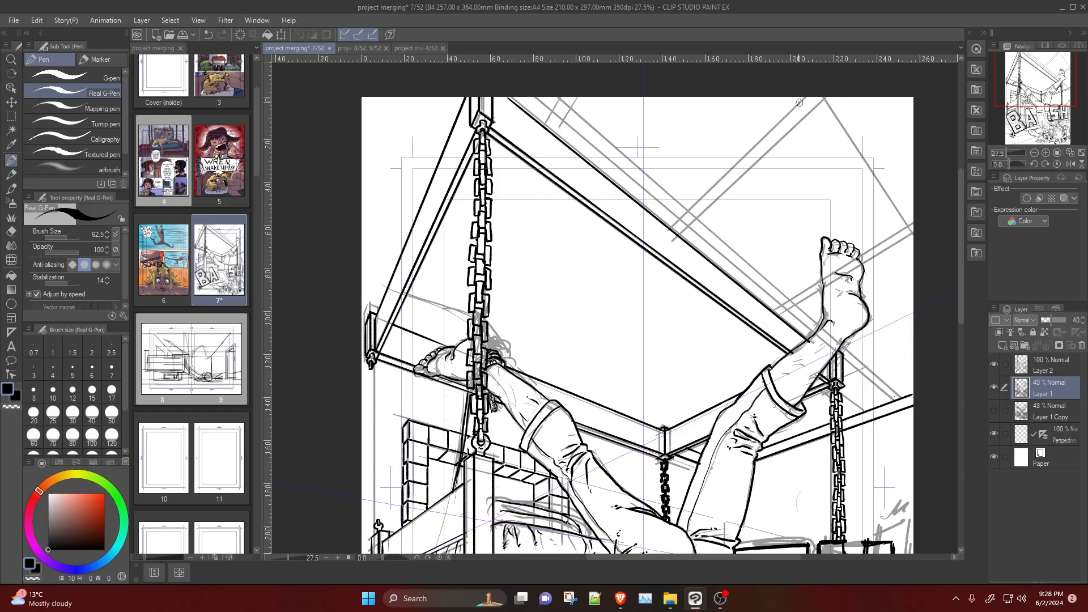
pyautogui.moveTo(828, 92); pyautogui.dragTo(956, 235)
# Step: Sketch paired perspective lines at the page's upper-left edge and along the wall beam behind the left foot, keeping the perspective ruler shown
pyautogui.moveTo(420, 214)
pyautogui.mouseDown()
pyautogui.moveTo(356, 182)
pyautogui.moveTo(335, 155)
pyautogui.moveTo(436, 206)
pyautogui.mouseUp()
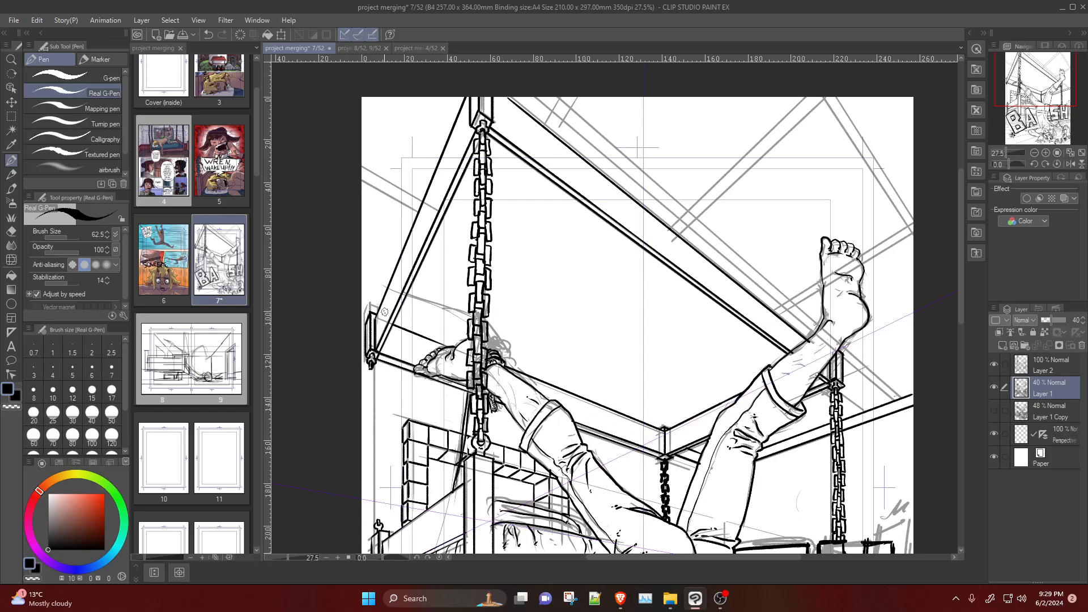
pyautogui.moveTo(675, 453); pyautogui.dragTo(327, 355)
pyautogui.moveTo(686, 447); pyautogui.dragTo(311, 338)
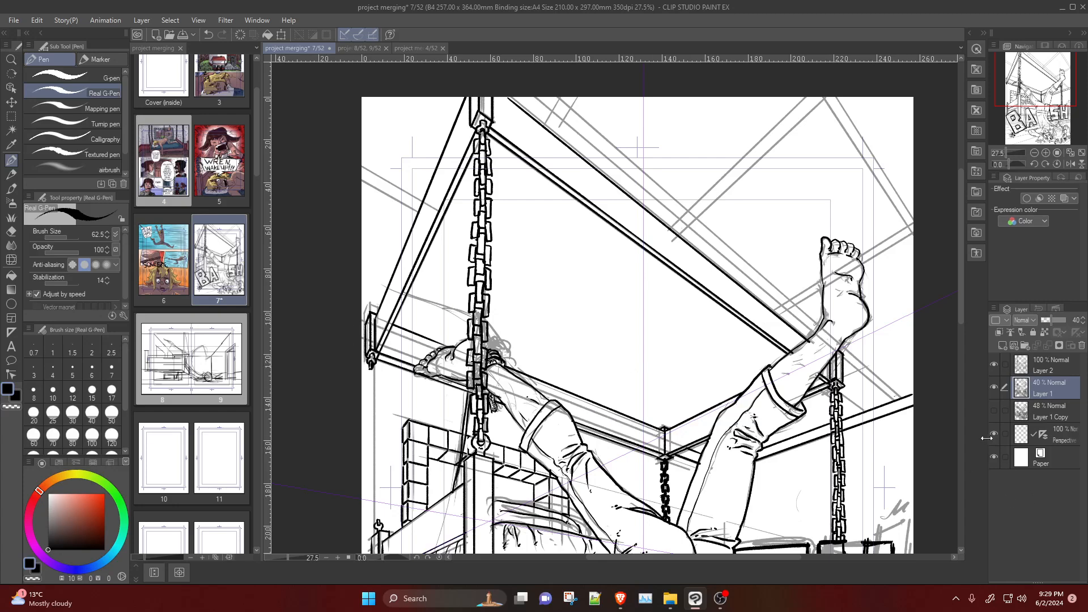
pyautogui.click(994, 435)
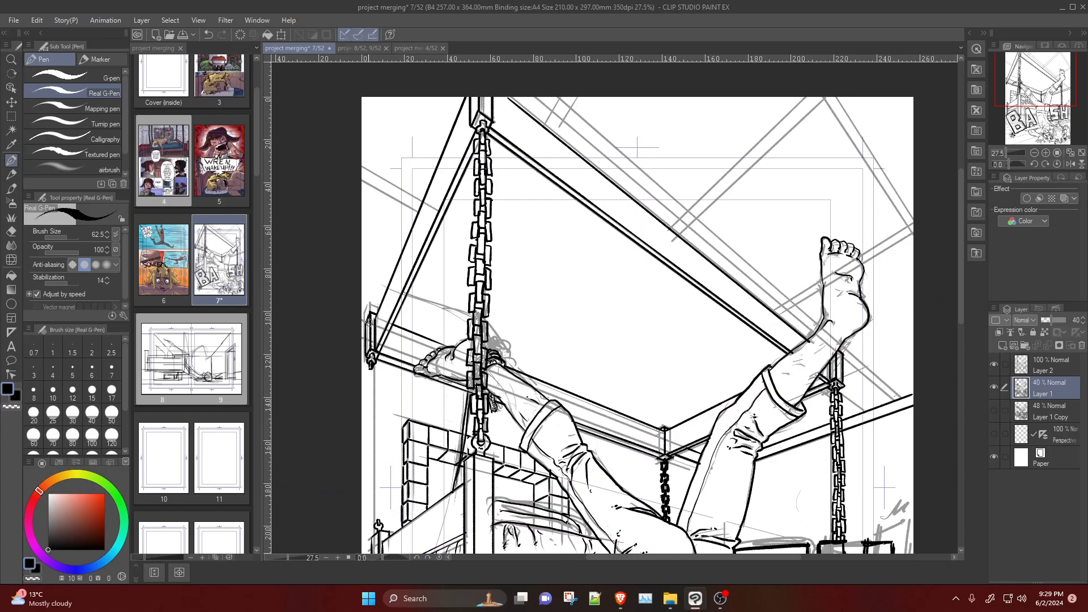
pyautogui.click(994, 435)
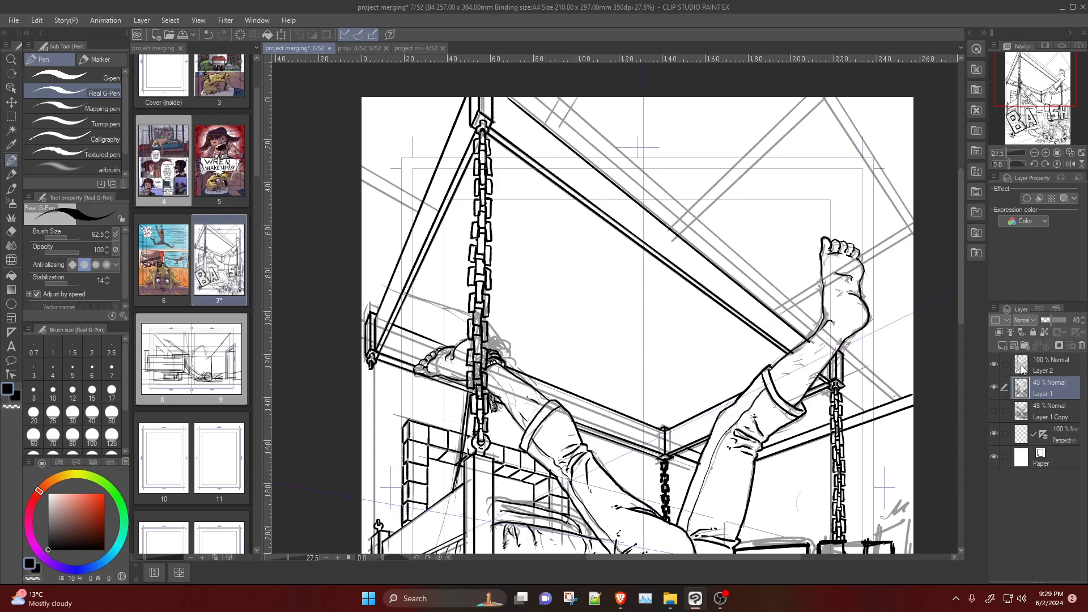
# Step: On Layer 2, ink the ceiling beam's outer edges between the two upper crossbeams and begin the short crossbeam near the page's top edge
pyautogui.click(1045, 365)
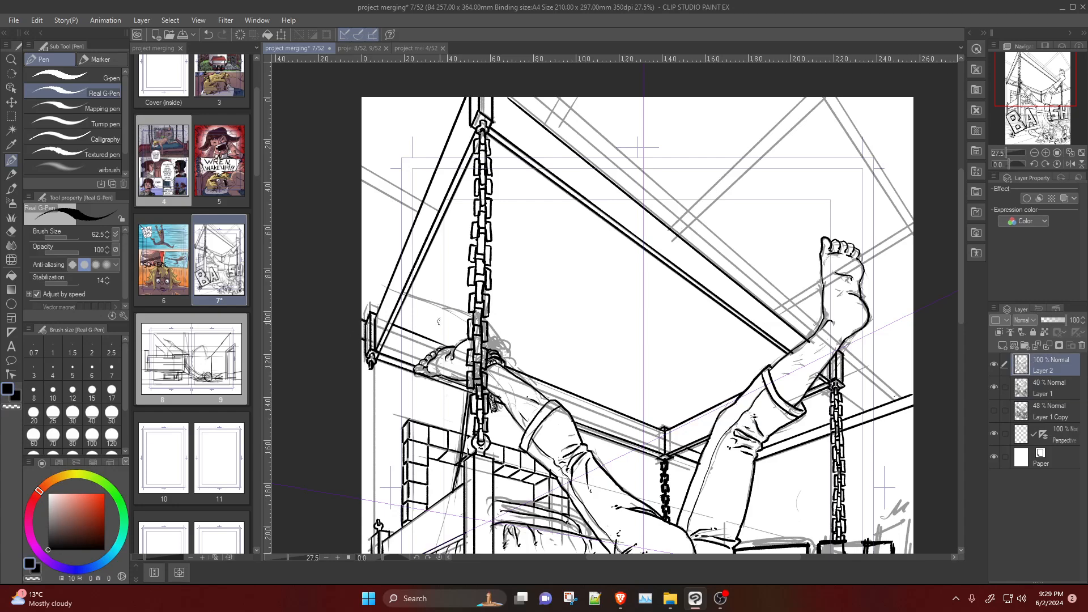
pyautogui.moveTo(671, 227)
pyautogui.mouseDown()
pyautogui.moveTo(681, 220)
pyautogui.moveTo(568, 121)
pyautogui.mouseUp()
pyautogui.hotkey('ctrl', 'z')
pyautogui.hotkey('ctrl', 'z')
pyautogui.hotkey('ctrl', 'z')
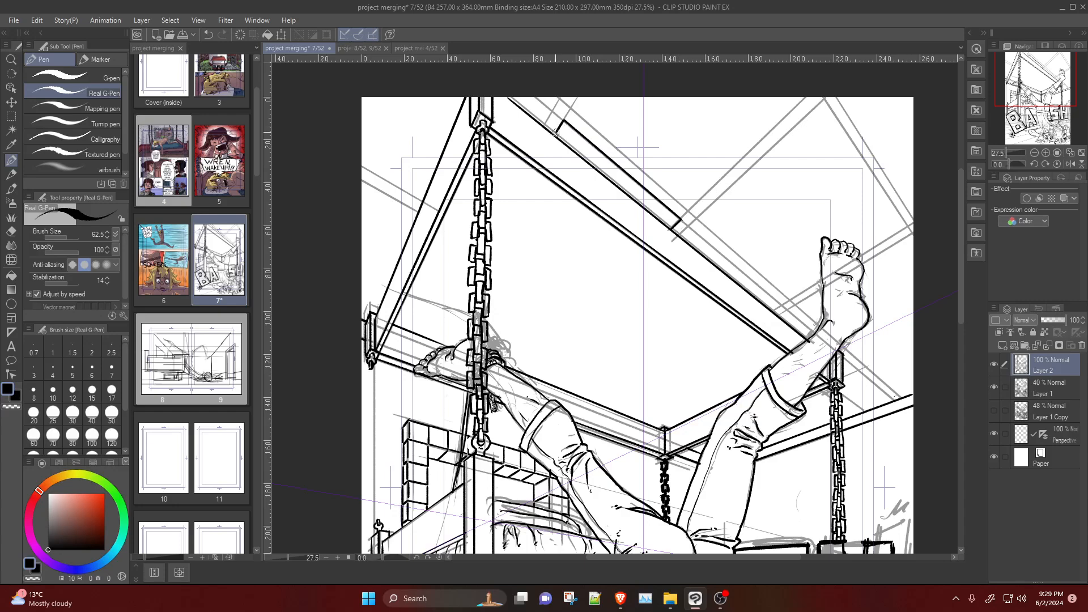
pyautogui.moveTo(543, 130)
pyautogui.mouseDown()
pyautogui.moveTo(553, 110)
pyautogui.moveTo(535, 89)
pyautogui.mouseUp()
# Step: Ink both edges of the long diagonal crossbeam and the inner edges of the frame between it and the right foot
pyautogui.moveTo(571, 111)
pyautogui.mouseDown()
pyautogui.moveTo(683, 213)
pyautogui.moveTo(818, 102)
pyautogui.mouseUp()
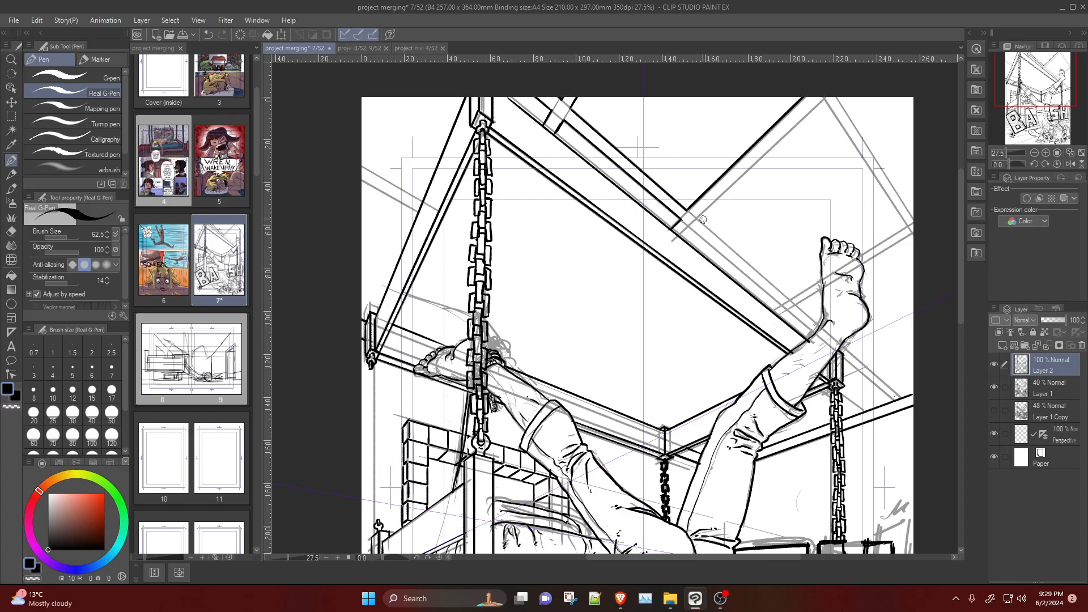
pyautogui.moveTo(698, 217); pyautogui.dragTo(821, 100)
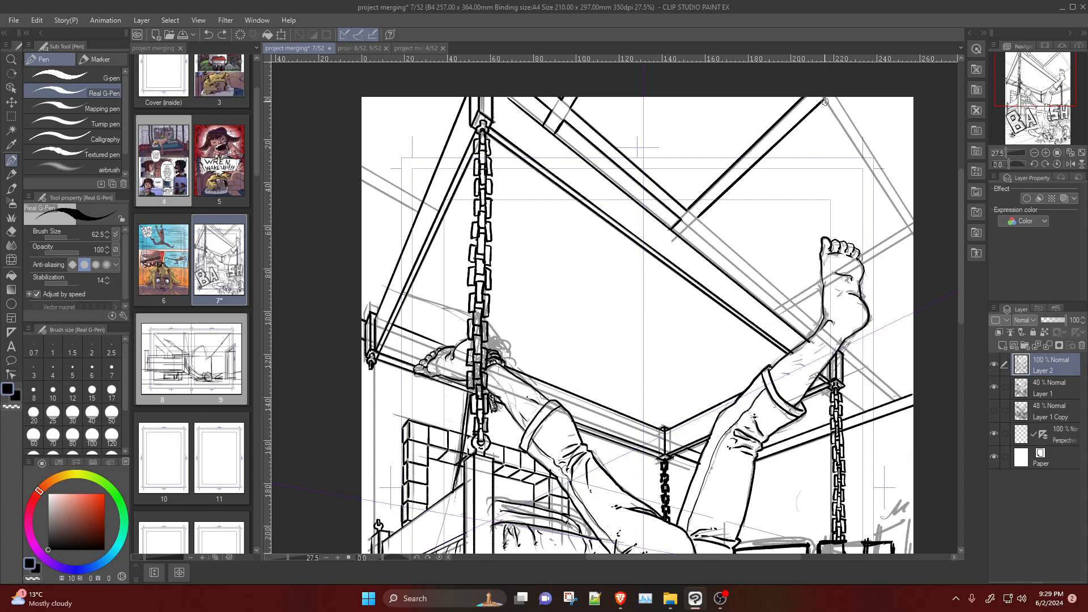
pyautogui.moveTo(825, 102)
pyautogui.mouseDown()
pyautogui.moveTo(936, 201)
pyautogui.moveTo(860, 254)
pyautogui.mouseUp()
pyautogui.hotkey('ctrl', 'z')
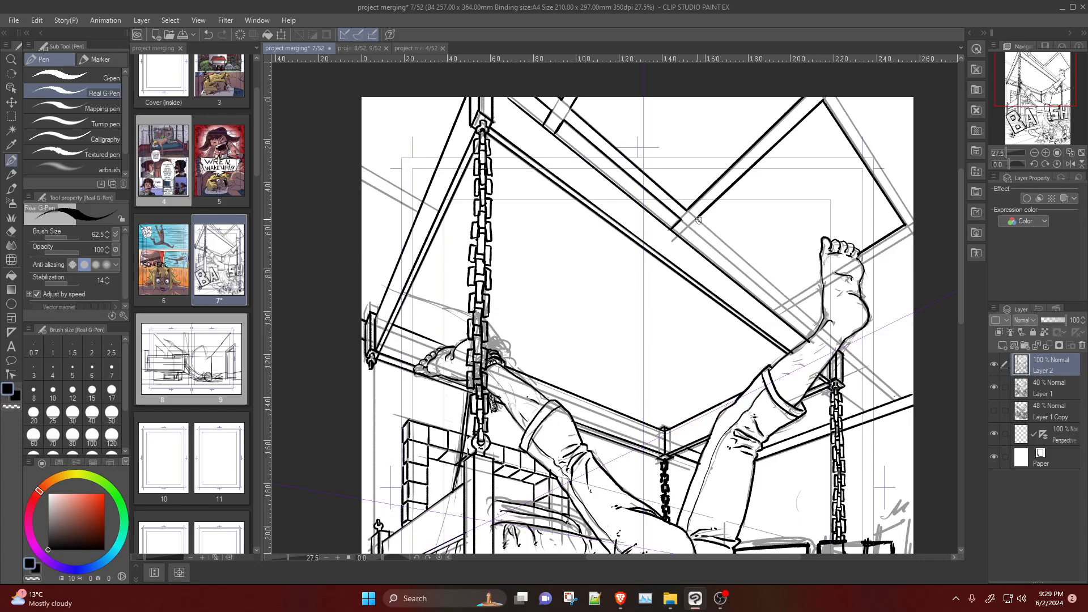
# Step: Ink the ceiling beam's parallel edges from the diagonal crossbeam to the raised foot, plus the crossbeam edges meeting the foot's left side
pyautogui.moveTo(698, 220)
pyautogui.mouseDown()
pyautogui.moveTo(792, 283)
pyautogui.moveTo(789, 297)
pyautogui.moveTo(818, 279)
pyautogui.mouseUp()
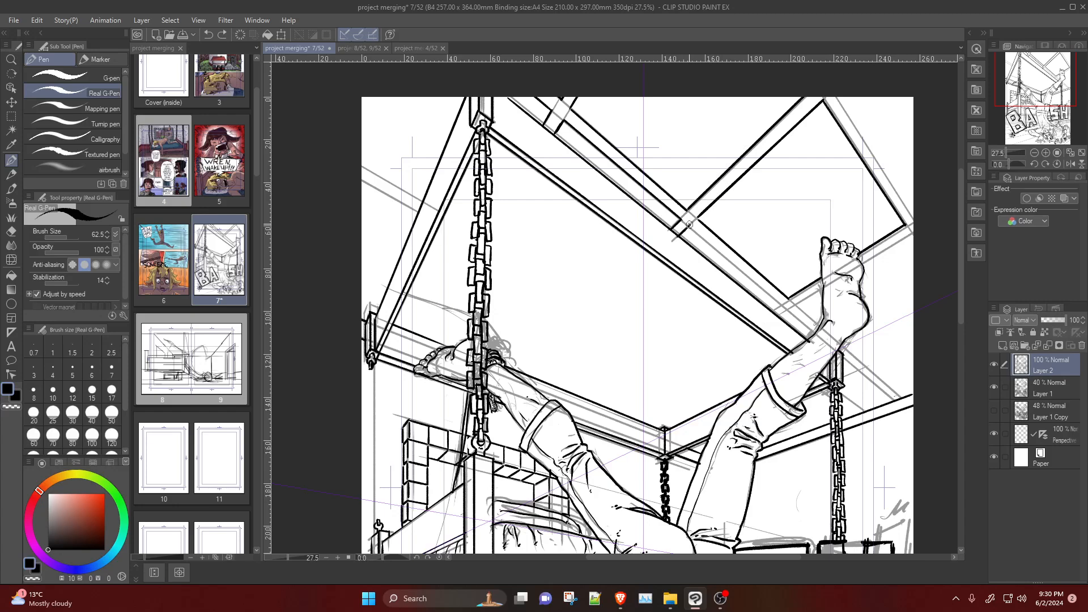
pyautogui.moveTo(688, 227); pyautogui.dragTo(781, 292)
pyautogui.moveTo(787, 311)
pyautogui.mouseDown()
pyautogui.moveTo(824, 336)
pyautogui.moveTo(786, 311)
pyautogui.moveTo(813, 332)
pyautogui.moveTo(798, 305)
pyautogui.moveTo(820, 295)
pyautogui.mouseUp()
pyautogui.hotkey('ctrl', 'z')
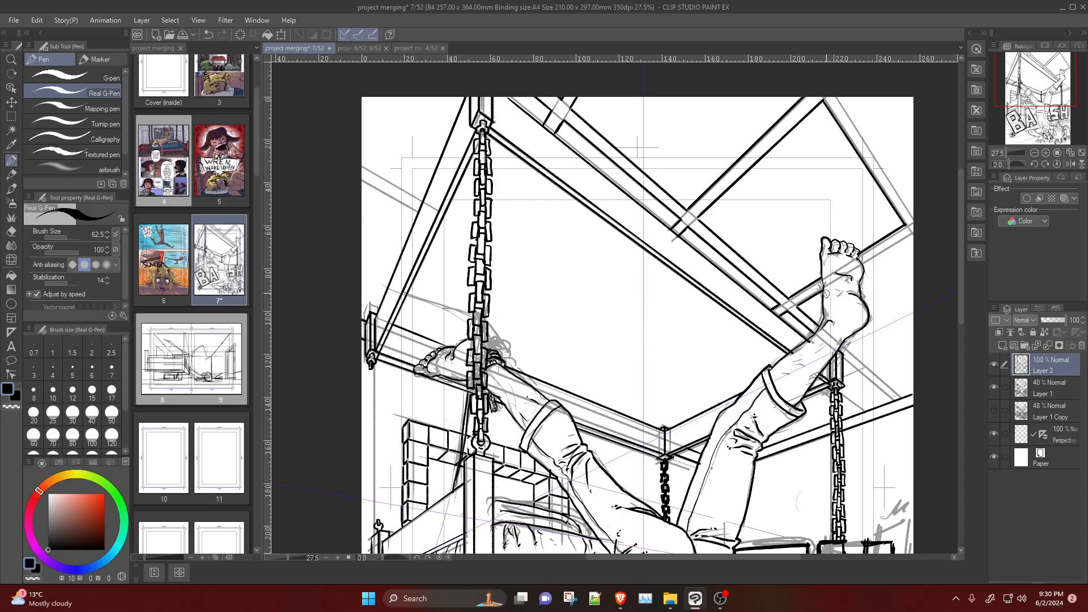
# Step: Ink the lower edge of the crossbeam beyond the right foot and the outer edge of the upper-right corner beam
pyautogui.moveTo(863, 266); pyautogui.dragTo(914, 236)
pyautogui.hotkey('ctrl', 'z')
pyautogui.moveTo(864, 265); pyautogui.dragTo(914, 237)
pyautogui.moveTo(833, 95); pyautogui.dragTo(912, 222)
pyautogui.hotkey('ctrl', 'z')
pyautogui.moveTo(841, 96); pyautogui.dragTo(941, 197)
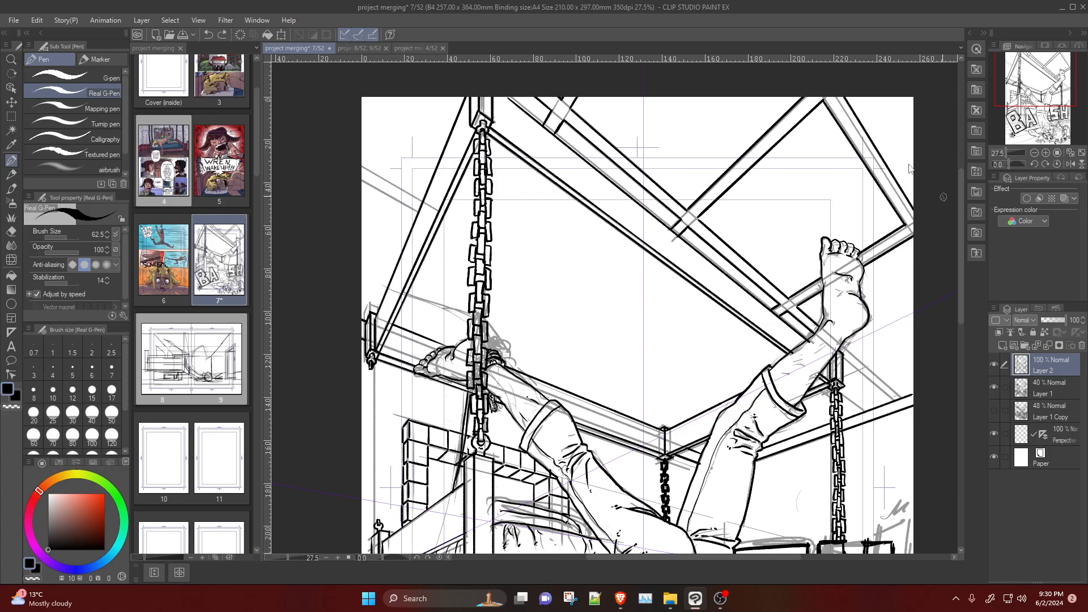
# Step: Ink the upper-right corner beam's outer edge, the beam lines at the page's upper-left edge, and the beam edges right of the raised foot
pyautogui.hotkey('ctrl', 'z')
pyautogui.moveTo(844, 96); pyautogui.dragTo(919, 171)
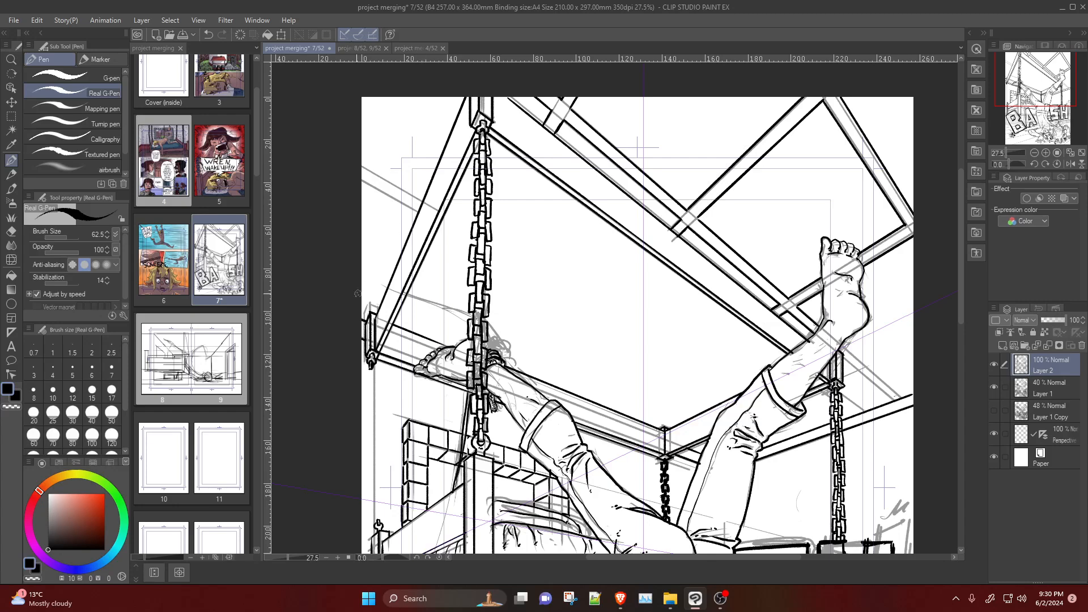
pyautogui.moveTo(424, 202)
pyautogui.mouseDown()
pyautogui.moveTo(355, 175)
pyautogui.moveTo(374, 99)
pyautogui.mouseUp()
pyautogui.moveTo(361, 180)
pyautogui.mouseDown()
pyautogui.moveTo(405, 198)
pyautogui.moveTo(378, 190)
pyautogui.mouseUp()
pyautogui.hotkey('ctrl', 'z')
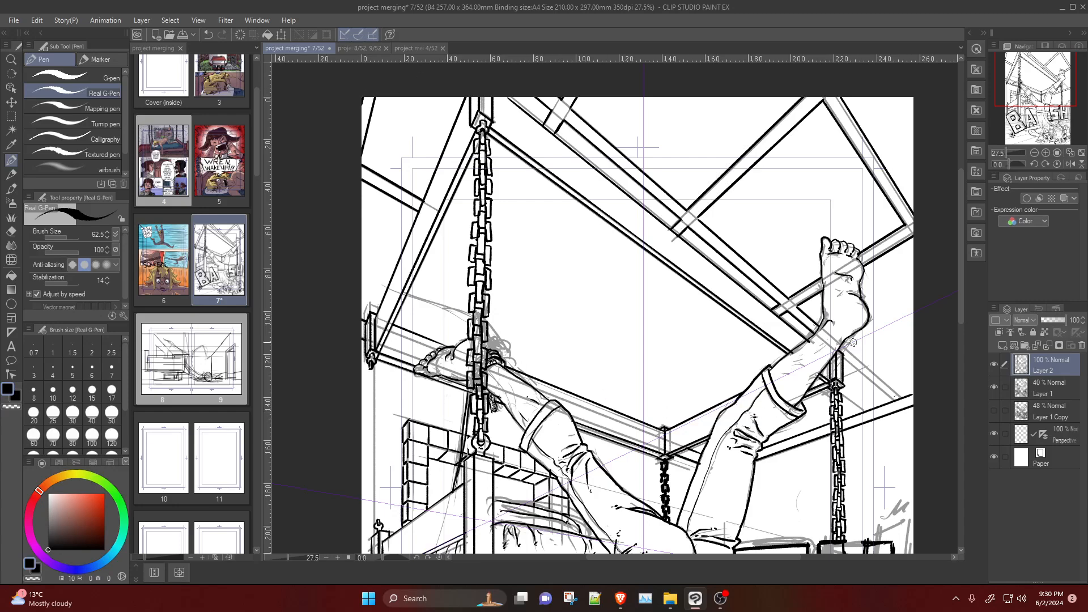
pyautogui.moveTo(843, 343)
pyautogui.mouseDown()
pyautogui.moveTo(899, 385)
pyautogui.moveTo(852, 367)
pyautogui.mouseUp()
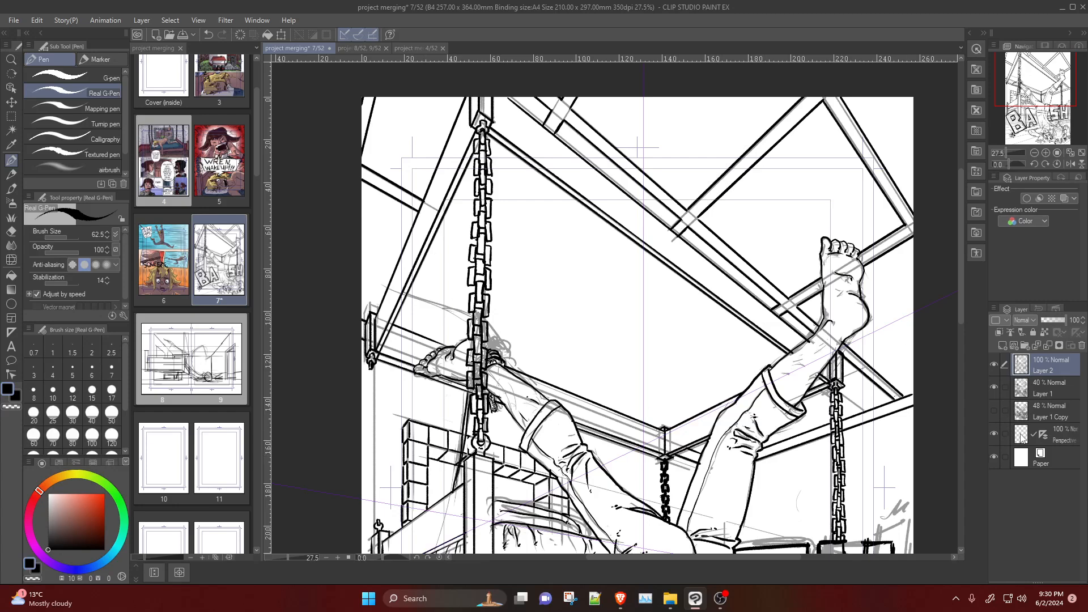
# Step: On Layer 1, sketch two parallel edges of a diagonal ceiling beam from the upper-left crossbeam past the raised leg, and reselect Layer 2
pyautogui.click(1005, 395)
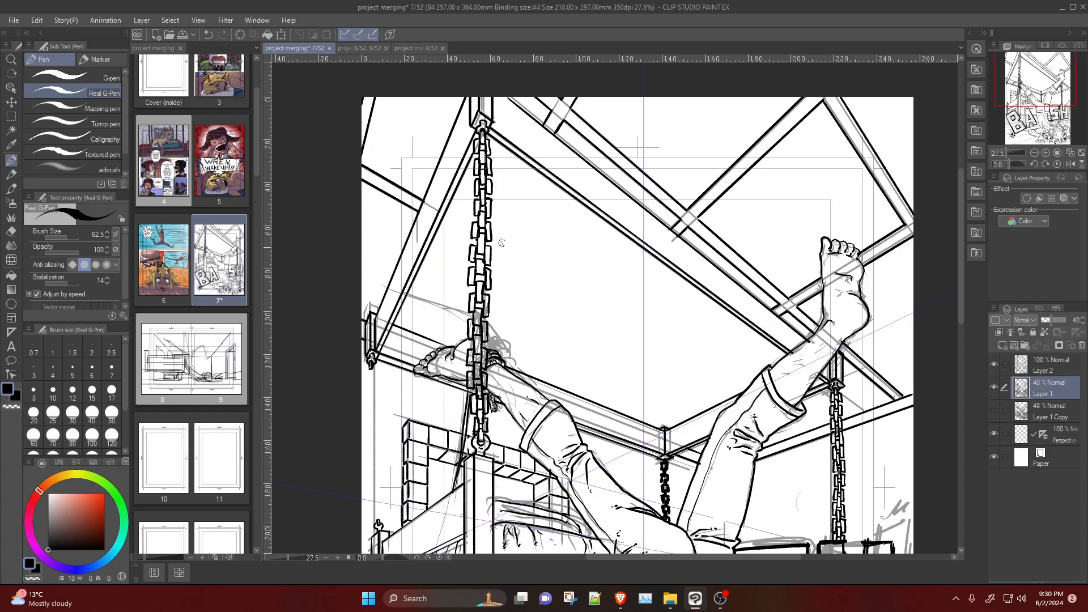
pyautogui.moveTo(409, 207); pyautogui.dragTo(844, 379)
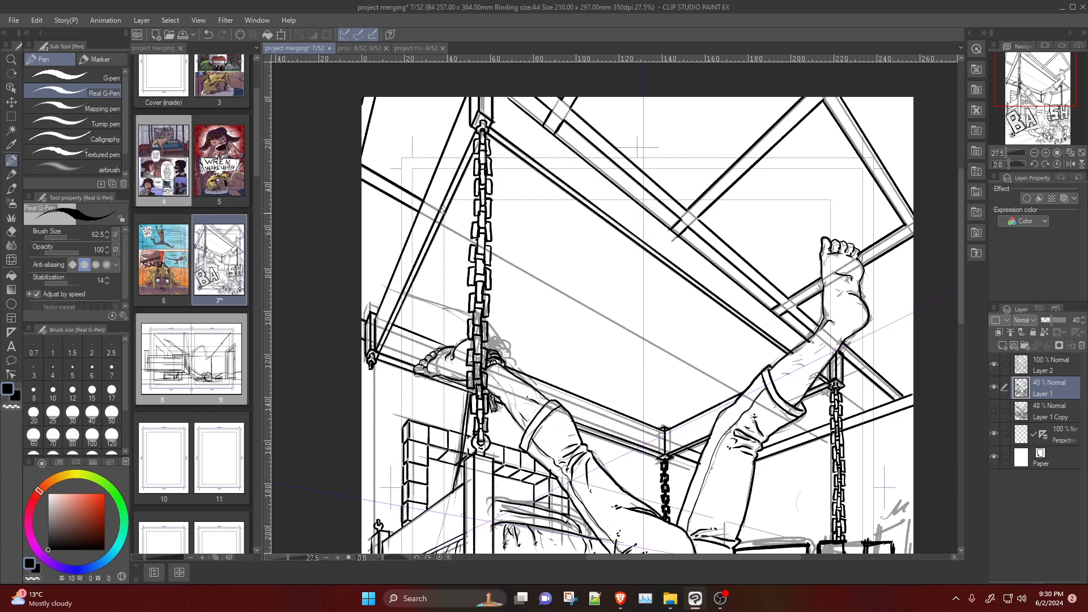
pyautogui.moveTo(442, 208)
pyautogui.mouseDown()
pyautogui.moveTo(643, 313)
pyautogui.moveTo(844, 386)
pyautogui.mouseUp()
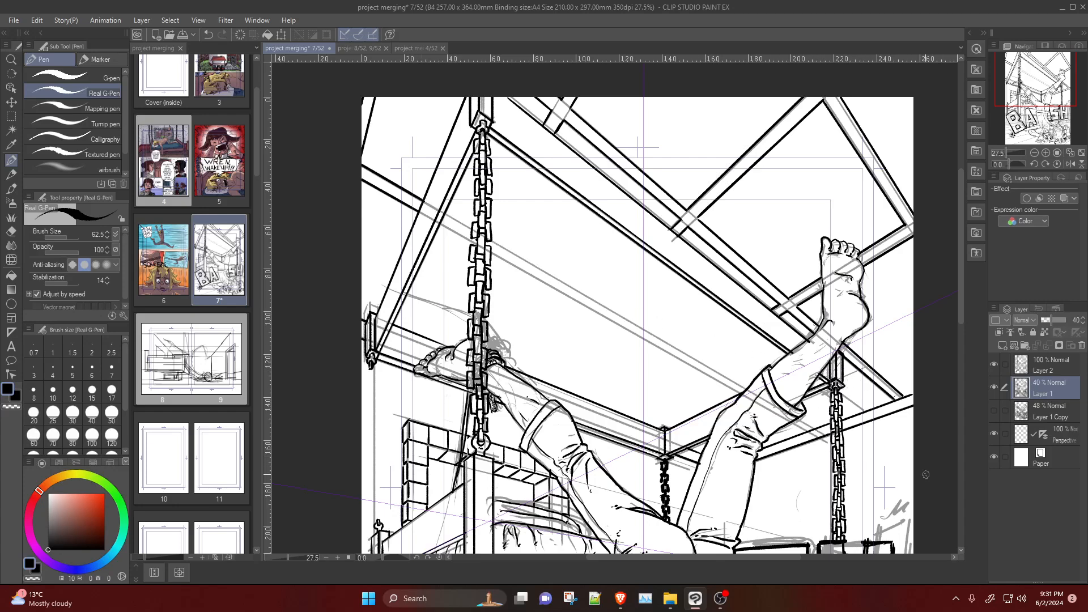
pyautogui.click(997, 433)
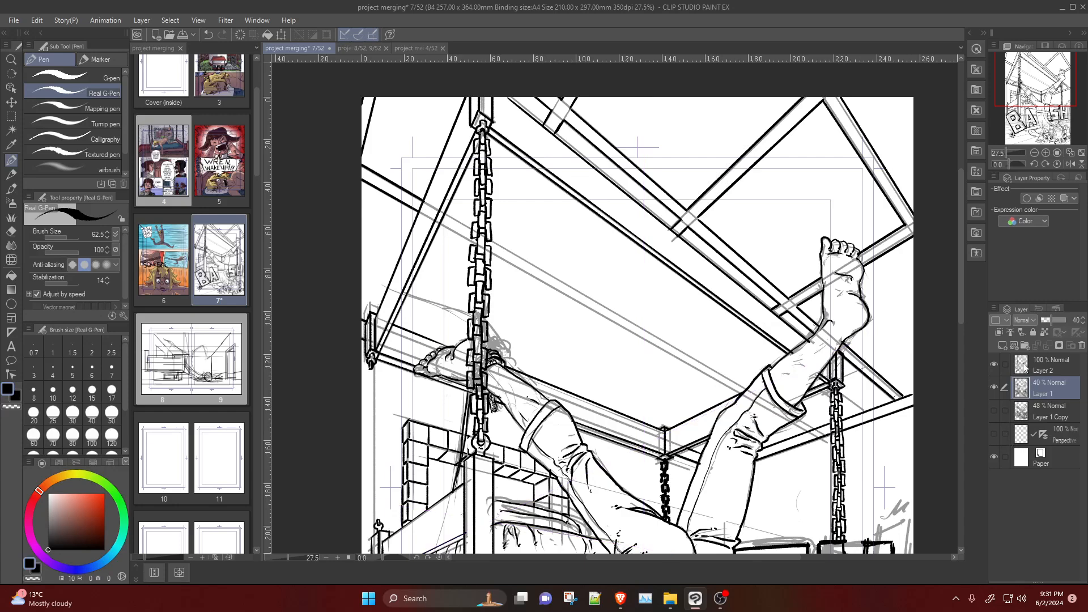
pyautogui.click(1024, 367)
pyautogui.click(995, 436)
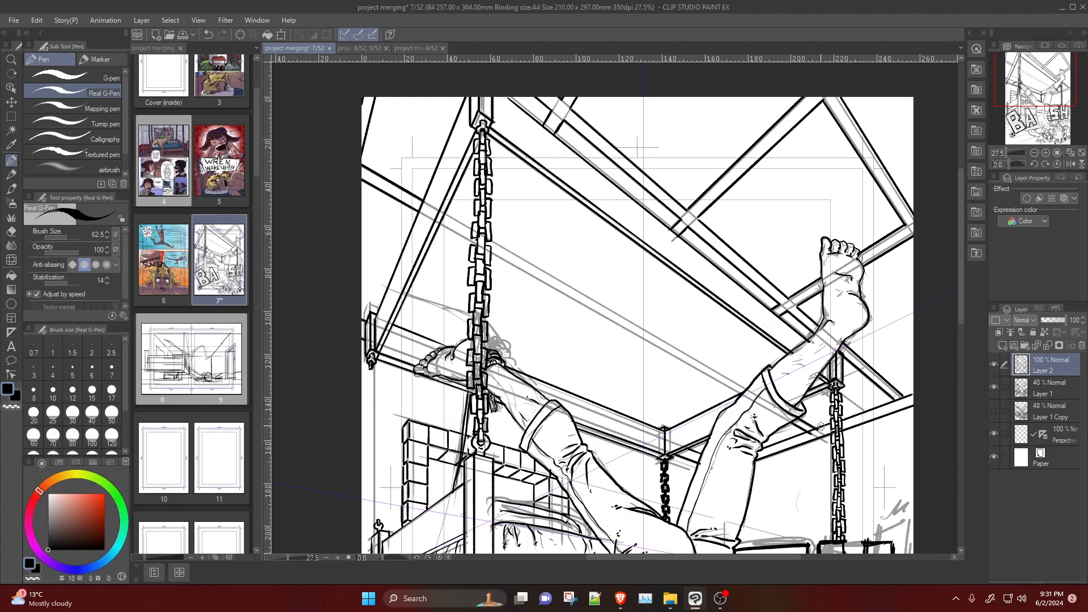
# Step: Examine the whole page's composition, comparing the inked ceiling beams and chains with the remaining rough sketch
pyautogui.scroll(-5, 643, 349)
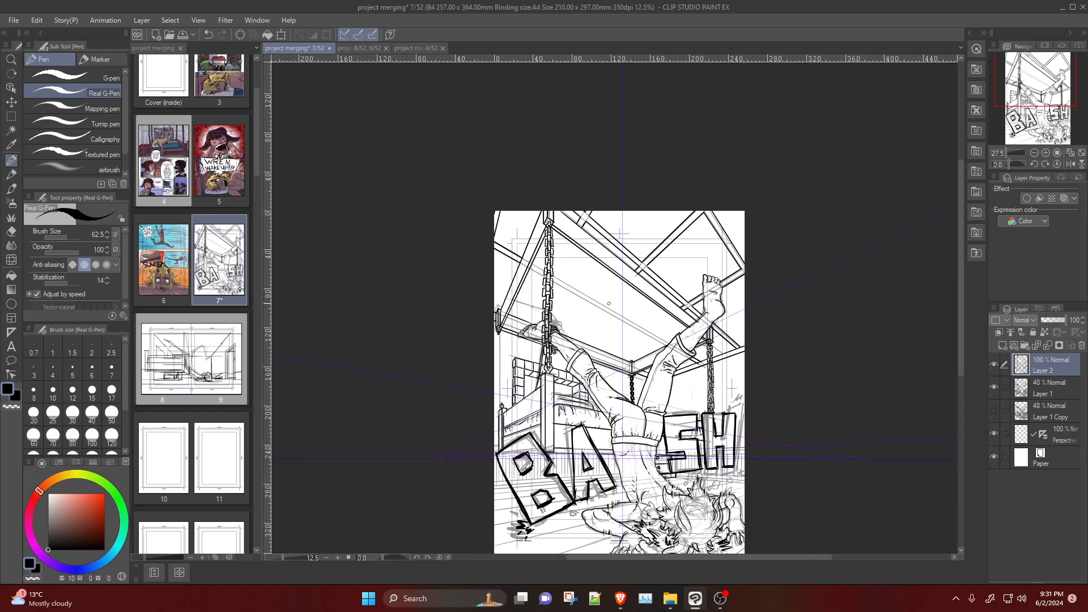
pyautogui.scroll(4, 652, 371)
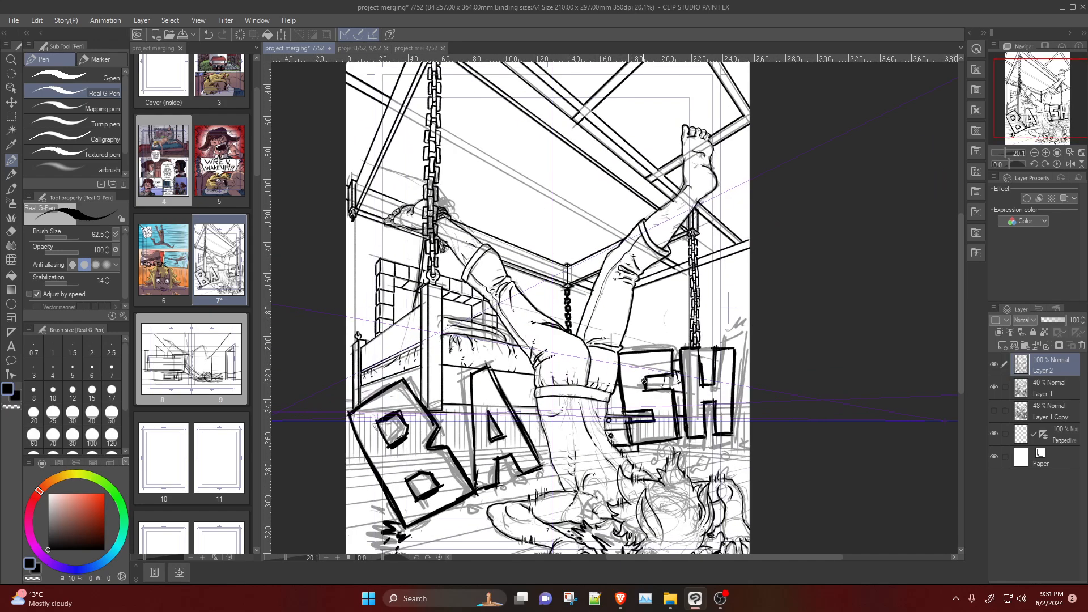
pyautogui.scroll(-2, 576, 346)
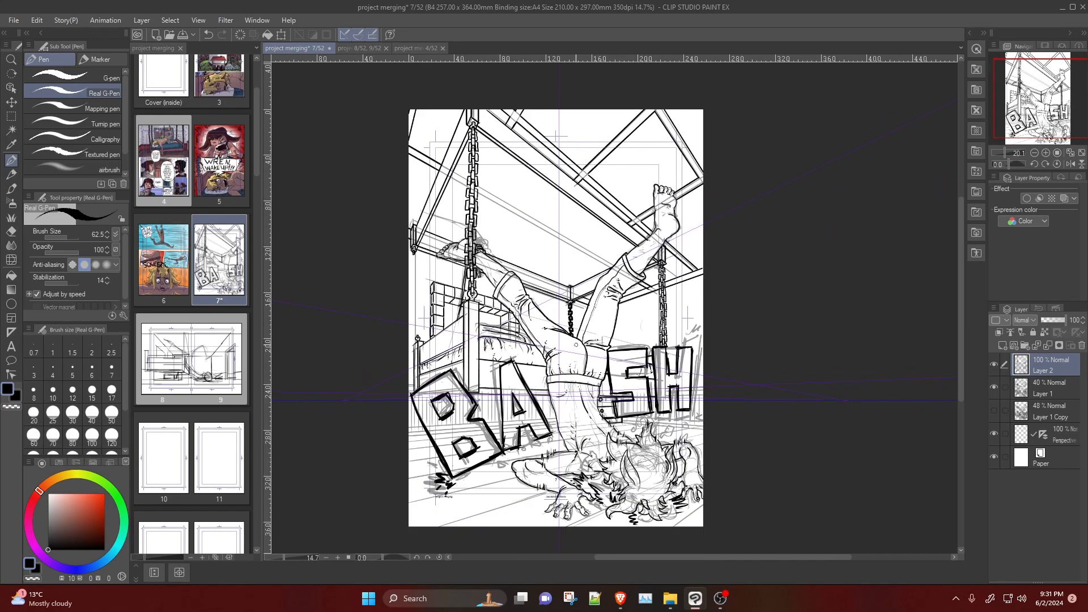
pyautogui.scroll(3, 539, 318)
pyautogui.scroll(-2, 510, 291)
pyautogui.scroll(-2, 510, 291)
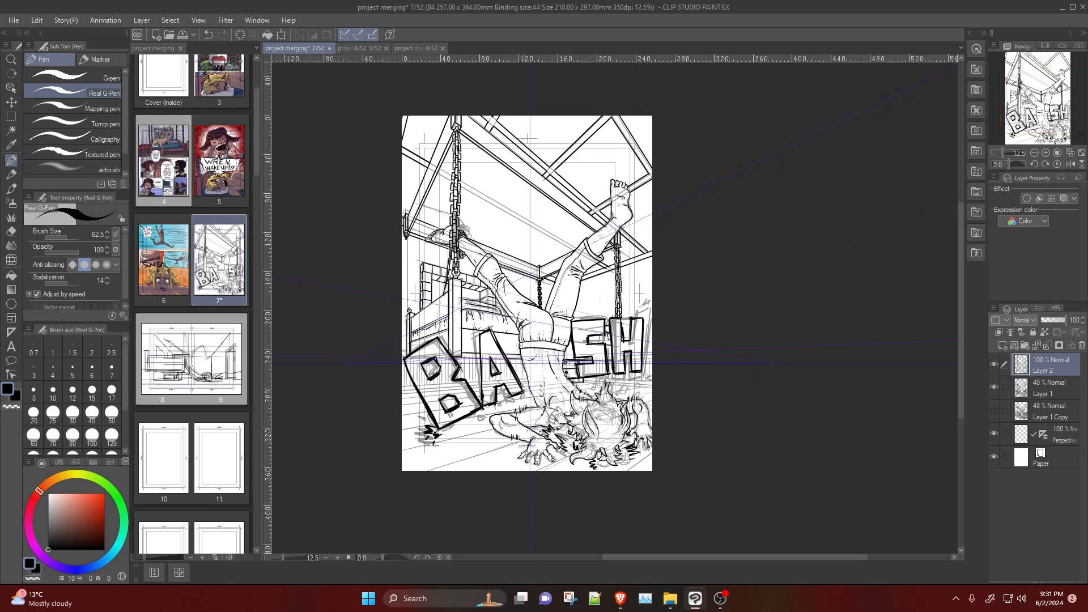
pyautogui.scroll(5, 395, 389)
pyautogui.scroll(-4, 396, 390)
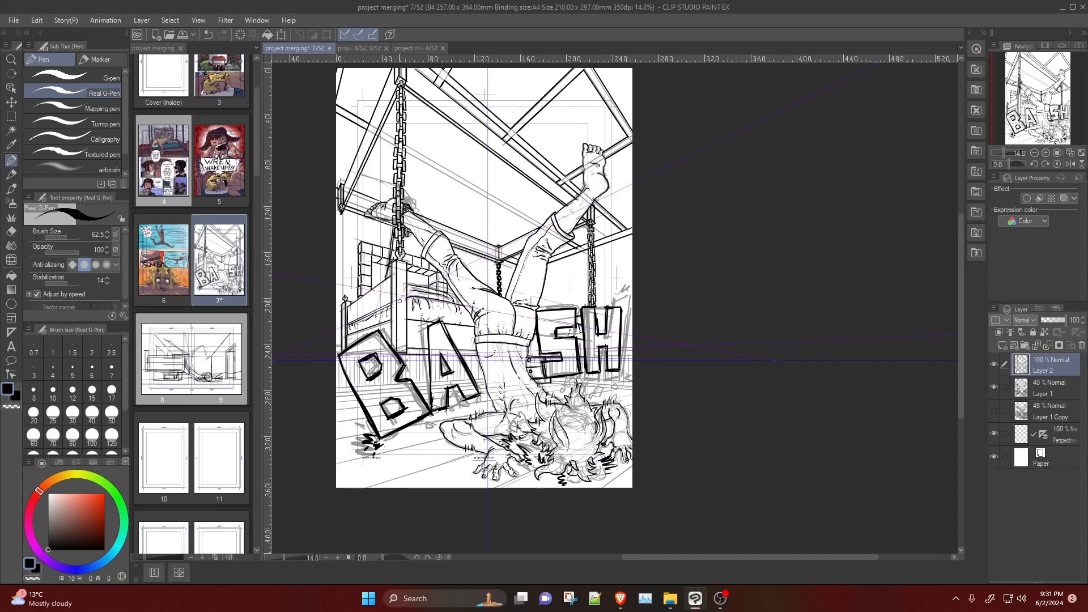
pyautogui.scroll(2, 376, 280)
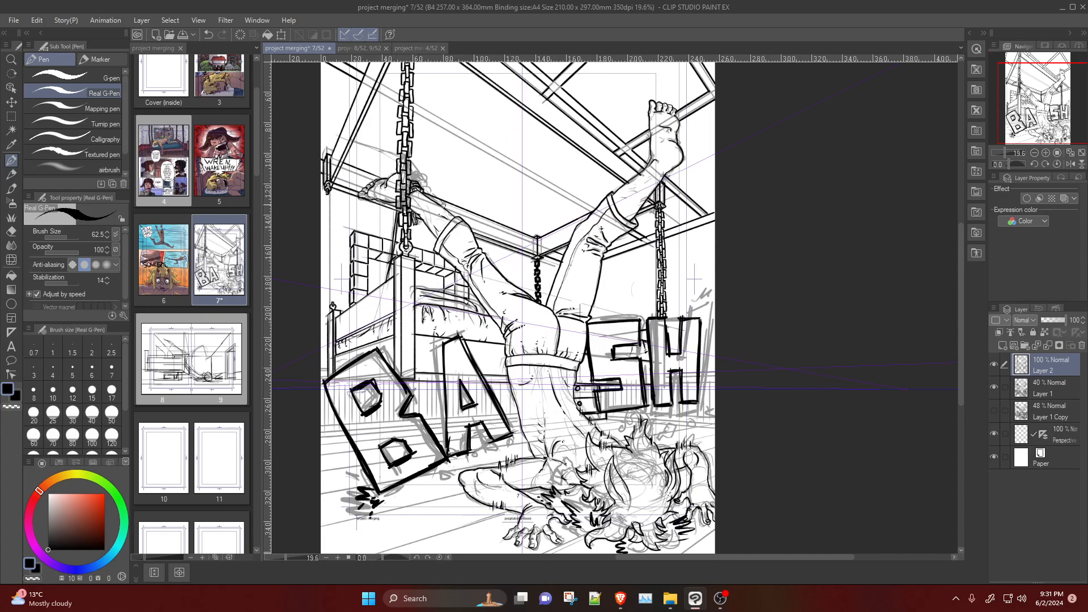
# Step: Hide the perspective ruler layer for freehand inking around the bracket and bedpost at the page's left edge
pyautogui.click(994, 435)
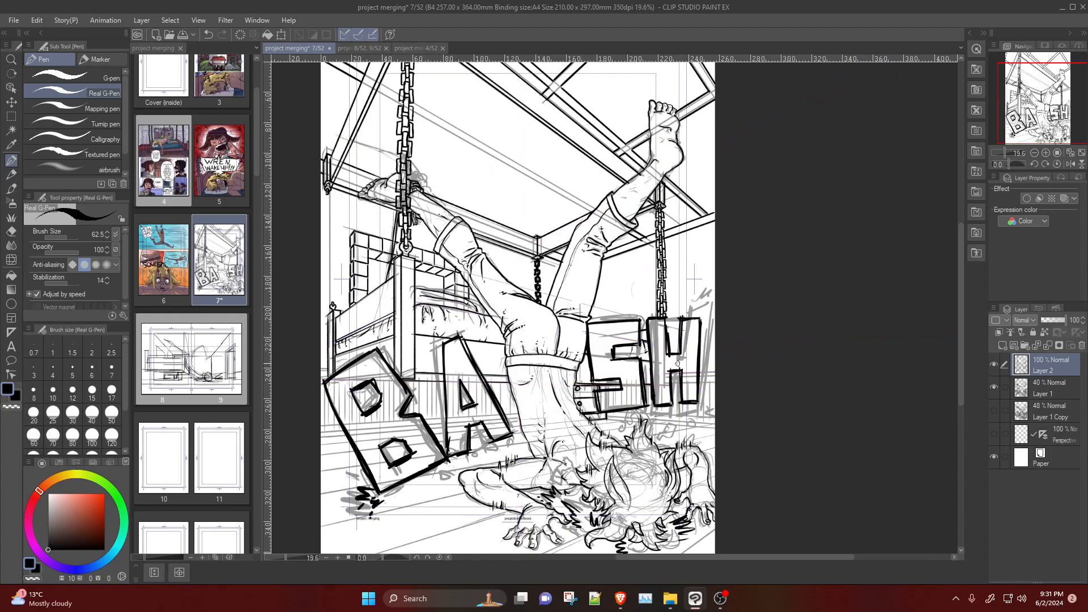
pyautogui.scroll(2, 344, 240)
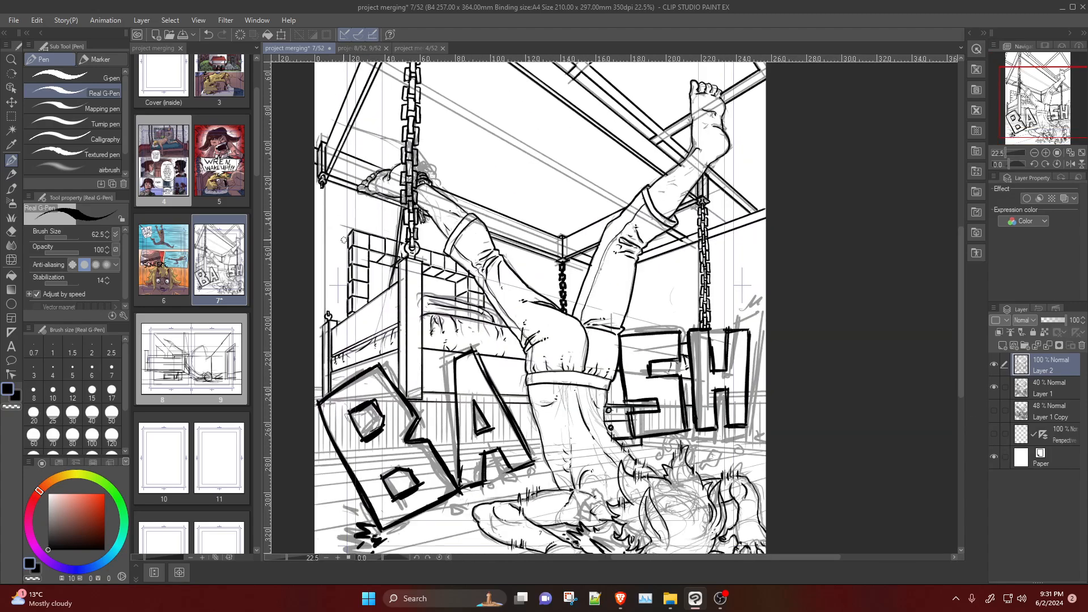
pyautogui.scroll(1, 336, 355)
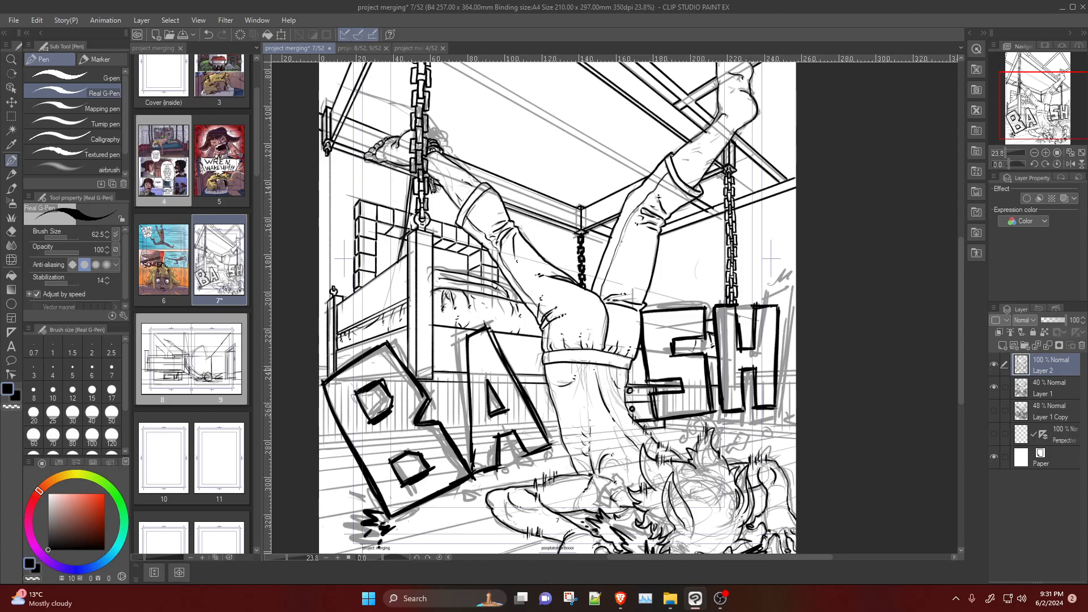
pyautogui.scroll(6, 340, 164)
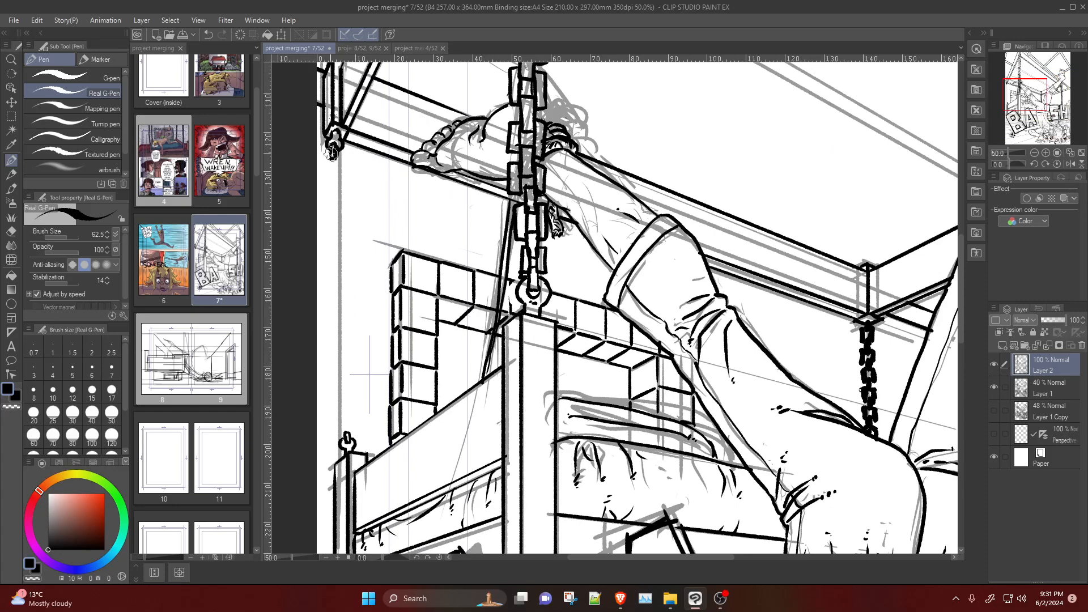
# Step: Try to ink a chain link by link downward from the bracket at the page's left edge, redoing misplaced links
pyautogui.moveTo(332, 154)
pyautogui.mouseDown()
pyautogui.moveTo(322, 173)
pyautogui.moveTo(338, 152)
pyautogui.moveTo(342, 176)
pyautogui.moveTo(335, 159)
pyautogui.moveTo(340, 176)
pyautogui.moveTo(328, 166)
pyautogui.moveTo(335, 186)
pyautogui.mouseUp()
pyautogui.hotkey('ctrl', 'z')
pyautogui.hotkey('ctrl', 'z')
pyautogui.moveTo(330, 171)
pyautogui.mouseDown()
pyautogui.moveTo(322, 195)
pyautogui.moveTo(342, 183)
pyautogui.moveTo(343, 201)
pyautogui.moveTo(336, 188)
pyautogui.moveTo(328, 201)
pyautogui.moveTo(340, 218)
pyautogui.moveTo(336, 198)
pyautogui.moveTo(319, 222)
pyautogui.moveTo(326, 234)
pyautogui.moveTo(329, 209)
pyautogui.moveTo(321, 224)
pyautogui.moveTo(328, 230)
pyautogui.moveTo(330, 210)
pyautogui.moveTo(342, 231)
pyautogui.mouseUp()
pyautogui.hotkey('ctrl', 'z')
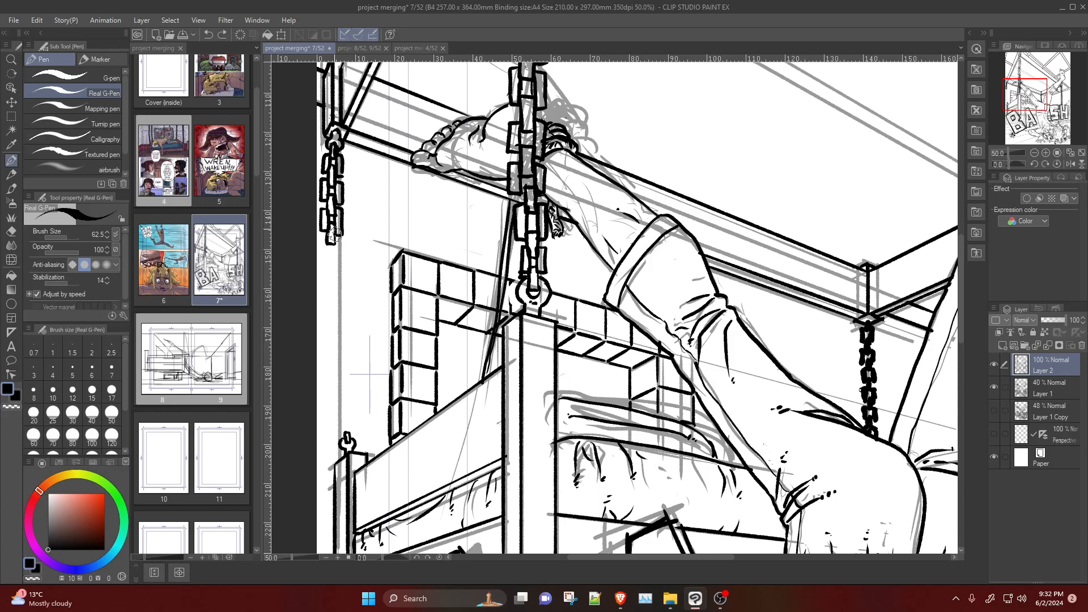
pyautogui.moveTo(326, 235)
pyautogui.mouseDown()
pyautogui.moveTo(321, 271)
pyautogui.moveTo(320, 245)
pyautogui.moveTo(320, 266)
pyautogui.moveTo(327, 262)
pyautogui.mouseUp()
pyautogui.hotkey('ctrl', 'z')
pyautogui.hotkey('ctrl', 'z')
pyautogui.hotkey('ctrl', 'z')
pyautogui.hotkey('ctrl', 'z')
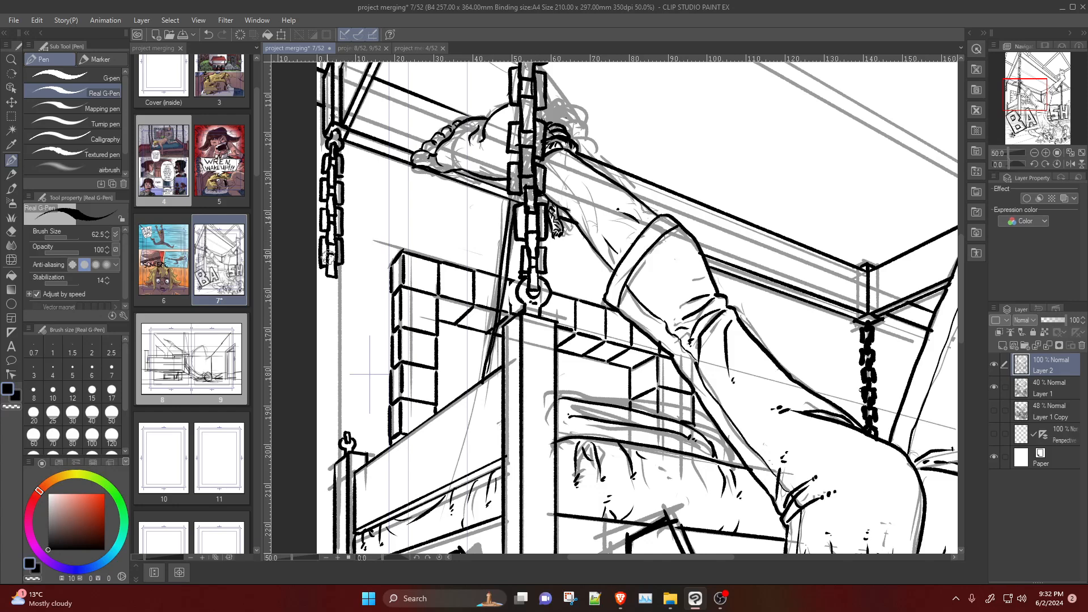
pyautogui.moveTo(327, 275); pyautogui.dragTo(323, 294)
pyautogui.hotkey('ctrl', 'z')
pyautogui.hotkey('ctrl', 'z')
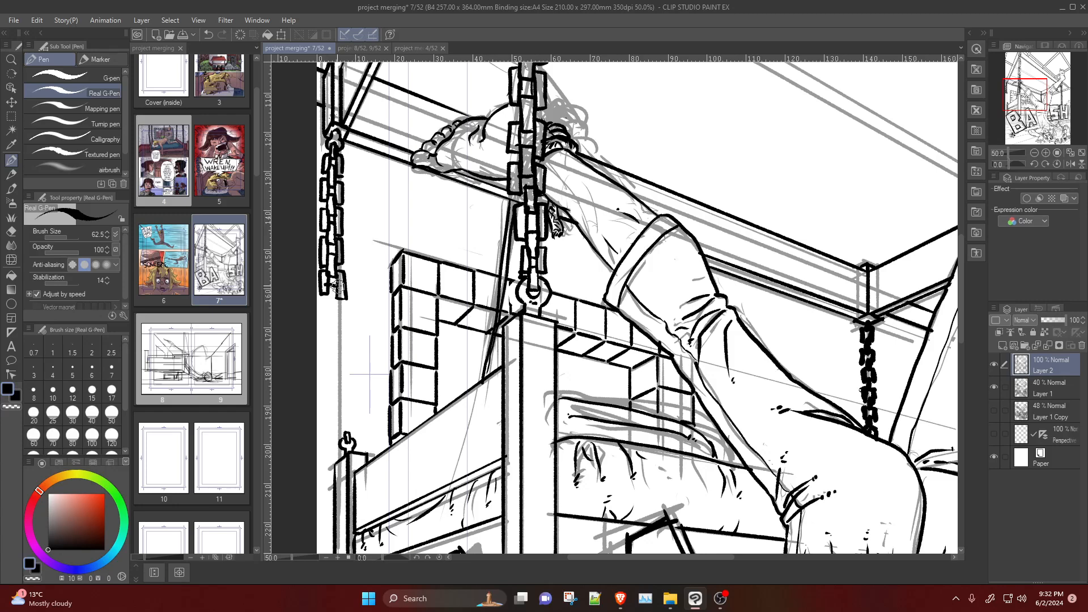
pyautogui.moveTo(335, 288)
pyautogui.mouseDown()
pyautogui.moveTo(338, 315)
pyautogui.moveTo(328, 317)
pyautogui.moveTo(327, 289)
pyautogui.moveTo(346, 311)
pyautogui.moveTo(343, 330)
pyautogui.moveTo(339, 315)
pyautogui.mouseUp()
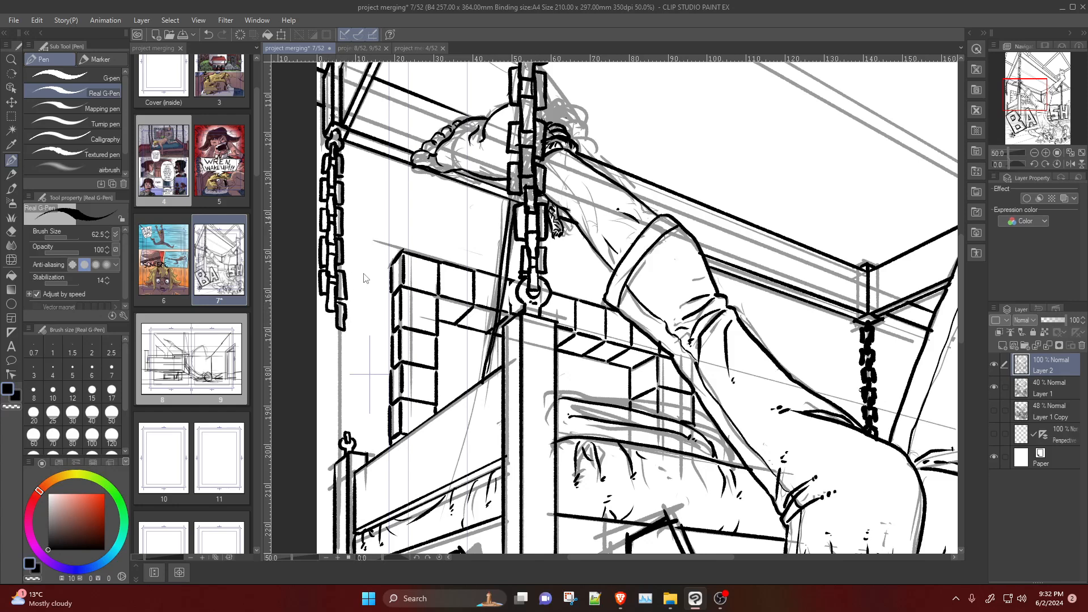
# Step: Erase the chain links inked below the bracket at the page's left edge
pyautogui.press('e')
pyautogui.moveTo(321, 205)
pyautogui.mouseDown()
pyautogui.moveTo(330, 296)
pyautogui.moveTo(337, 221)
pyautogui.moveTo(342, 337)
pyautogui.mouseUp()
pyautogui.moveTo(334, 194)
pyautogui.mouseDown()
pyautogui.moveTo(339, 166)
pyautogui.moveTo(331, 225)
pyautogui.moveTo(334, 135)
pyautogui.mouseUp()
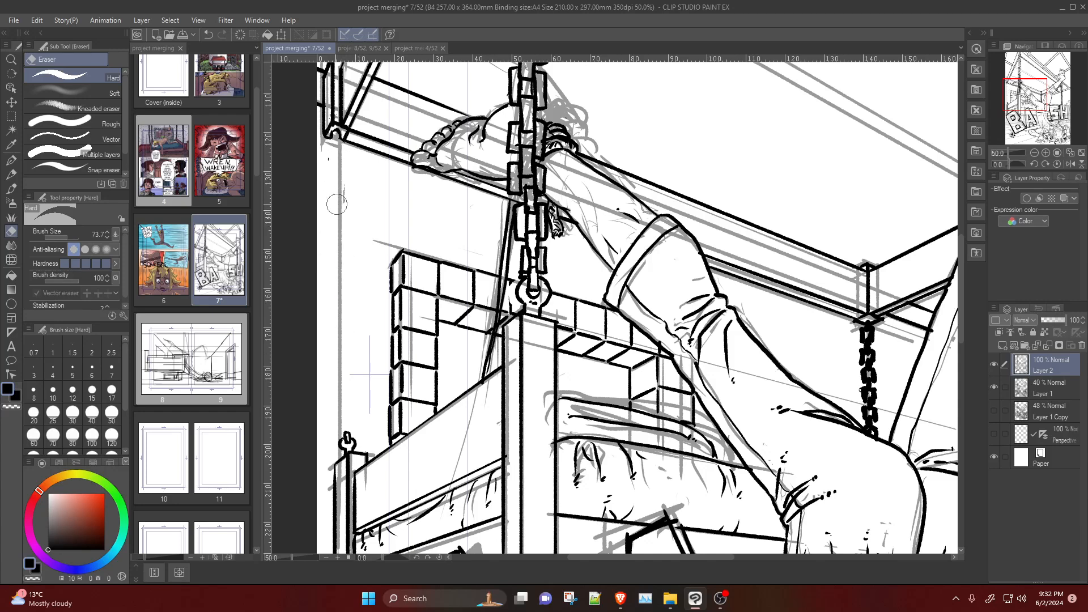
# Step: With the Real G-Pen, ink the hook below the left-edge bracket and the first chain links rising from the far-left bedpost
pyautogui.press('p')
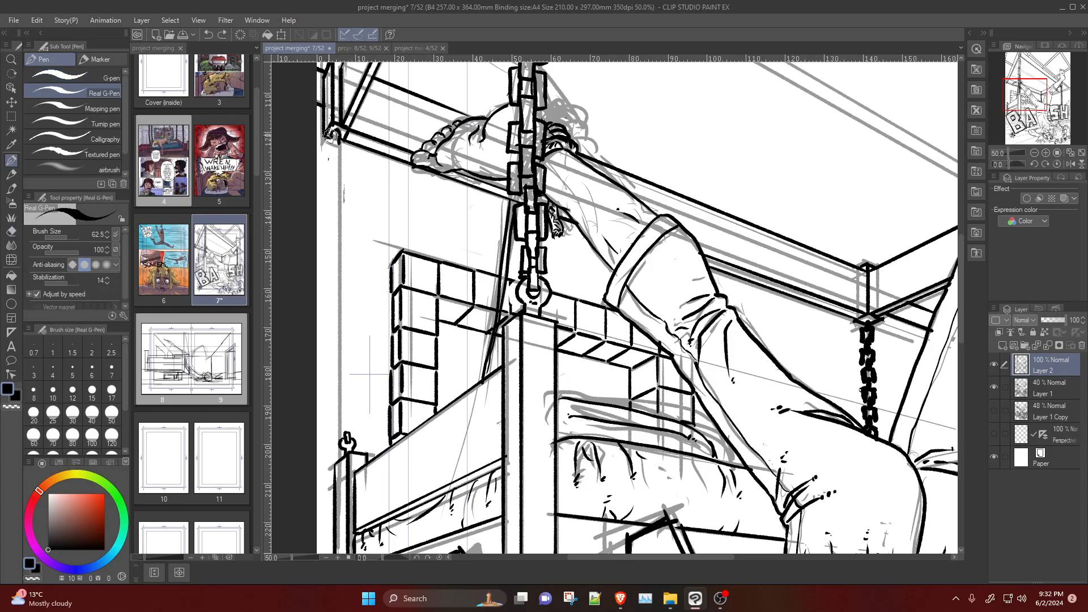
pyautogui.moveTo(331, 143); pyautogui.dragTo(339, 152)
pyautogui.hotkey('ctrl', 'z')
pyautogui.moveTo(345, 435)
pyautogui.mouseDown()
pyautogui.moveTo(353, 426)
pyautogui.moveTo(339, 439)
pyautogui.moveTo(340, 412)
pyautogui.moveTo(343, 442)
pyautogui.moveTo(337, 420)
pyautogui.moveTo(352, 437)
pyautogui.mouseUp()
pyautogui.hotkey('ctrl', 'z')
pyautogui.hotkey('ctrl', 'z')
pyautogui.hotkey('ctrl', 'z')
pyautogui.hotkey('ctrl', 'z')
pyautogui.moveTo(346, 425); pyautogui.dragTo(345, 432)
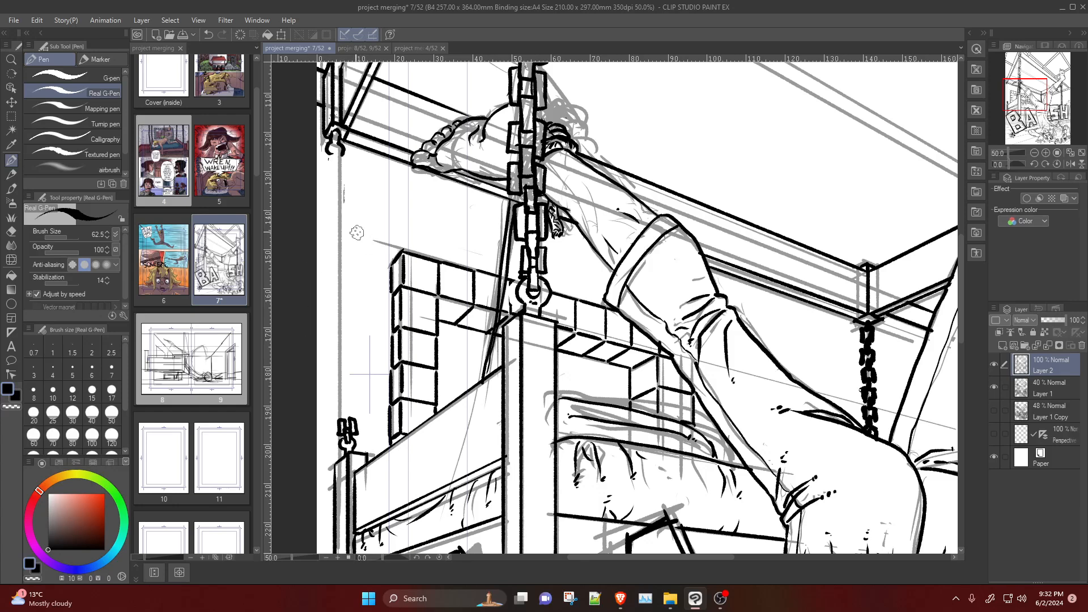
pyautogui.moveTo(349, 423)
pyautogui.mouseDown()
pyautogui.moveTo(355, 390)
pyautogui.moveTo(344, 411)
pyautogui.moveTo(339, 393)
pyautogui.moveTo(344, 412)
pyautogui.moveTo(342, 400)
pyautogui.mouseUp()
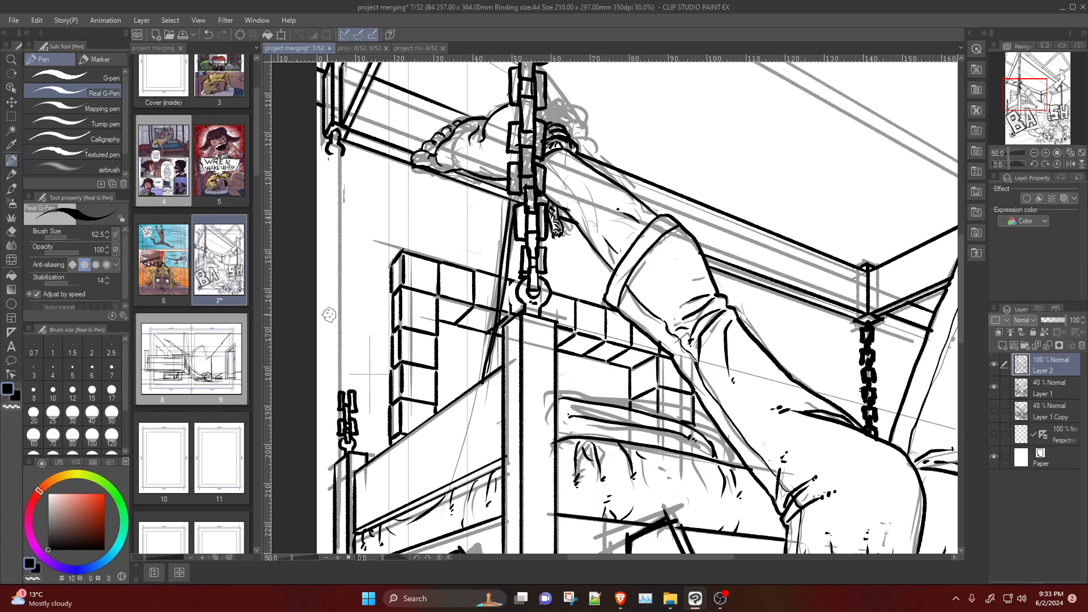
# Step: Ink the top chain links below the left-edge bracket and extend the bedpost chain upward to about half its height
pyautogui.moveTo(336, 150)
pyautogui.mouseDown()
pyautogui.moveTo(328, 174)
pyautogui.moveTo(345, 160)
pyautogui.moveTo(342, 189)
pyautogui.mouseUp()
pyautogui.hotkey('ctrl', 'z')
pyautogui.hotkey('ctrl', 'z')
pyautogui.hotkey('ctrl', 'z')
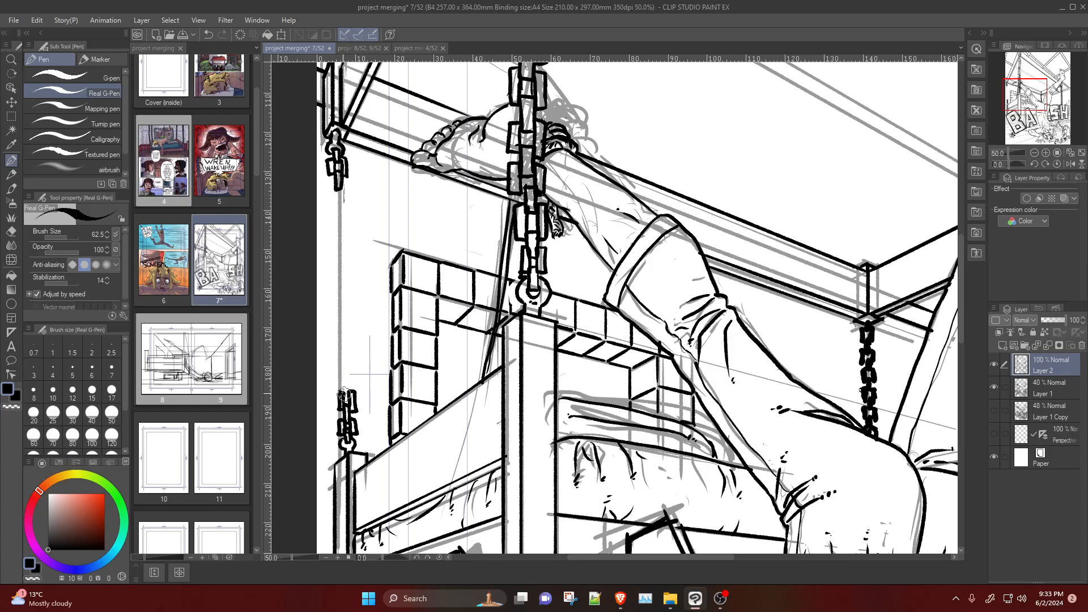
pyautogui.moveTo(344, 394)
pyautogui.mouseDown()
pyautogui.moveTo(350, 385)
pyautogui.moveTo(352, 398)
pyautogui.moveTo(339, 377)
pyautogui.moveTo(352, 385)
pyautogui.moveTo(334, 368)
pyautogui.moveTo(351, 385)
pyautogui.mouseUp()
pyautogui.hotkey('ctrl', 'z')
pyautogui.hotkey('ctrl', 'z')
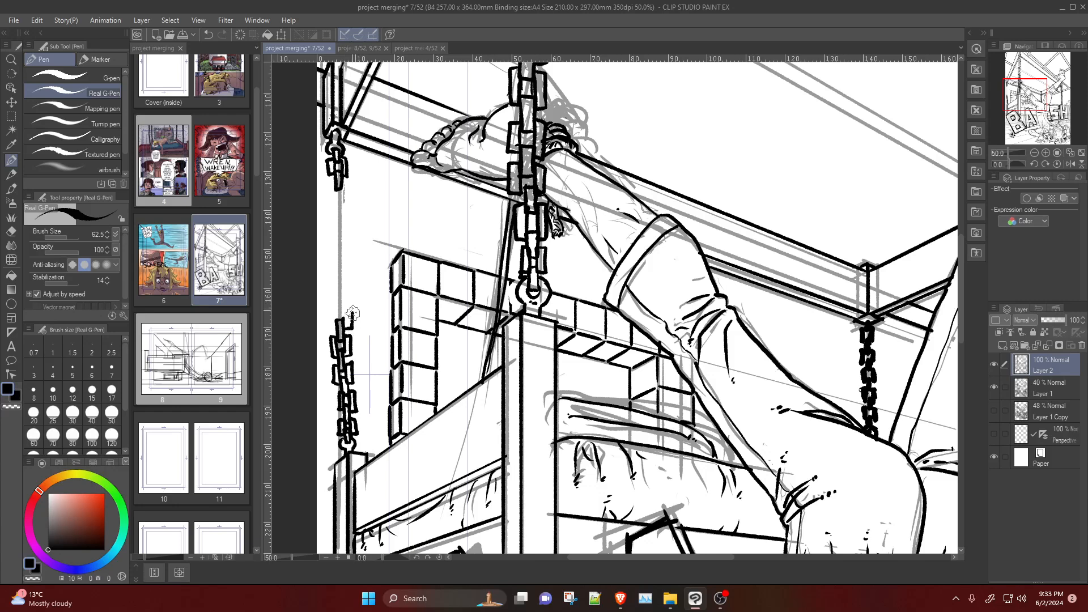
pyautogui.hotkey('ctrl', 'z')
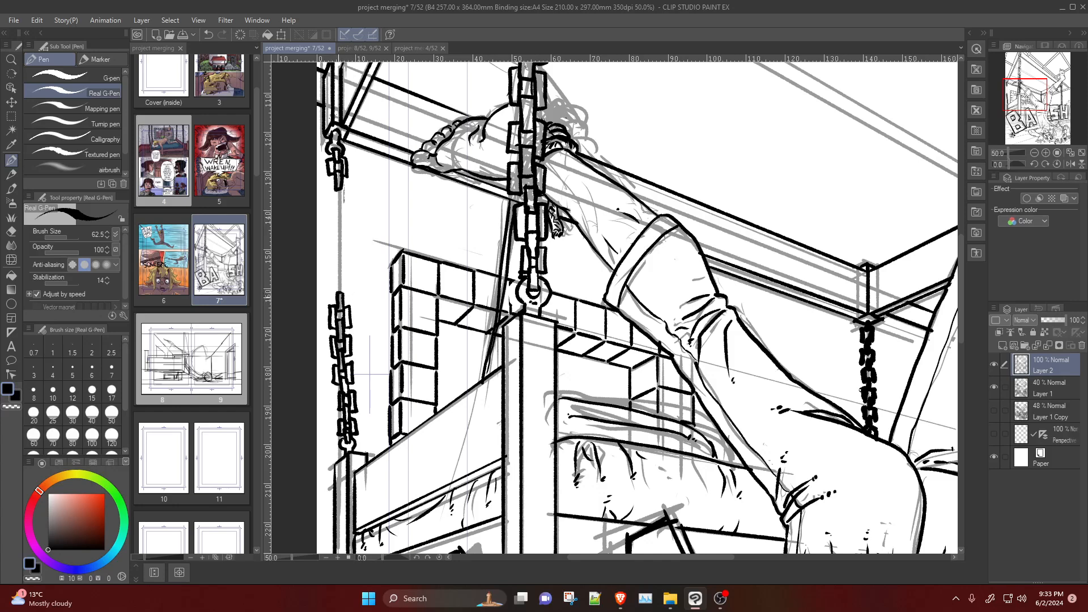
# Step: Ink the remaining middle links so the bedpost chain joins the links hanging from the left-edge bracket
pyautogui.moveTo(349, 299)
pyautogui.mouseDown()
pyautogui.moveTo(344, 279)
pyautogui.moveTo(340, 296)
pyautogui.mouseUp()
pyautogui.moveTo(338, 275)
pyautogui.mouseDown()
pyautogui.moveTo(339, 199)
pyautogui.moveTo(336, 207)
pyautogui.mouseUp()
pyautogui.hotkey('ctrl', 'z')
pyautogui.hotkey('ctrl', 'z')
pyautogui.moveTo(342, 248)
pyautogui.mouseDown()
pyautogui.moveTo(347, 272)
pyautogui.moveTo(340, 265)
pyautogui.mouseUp()
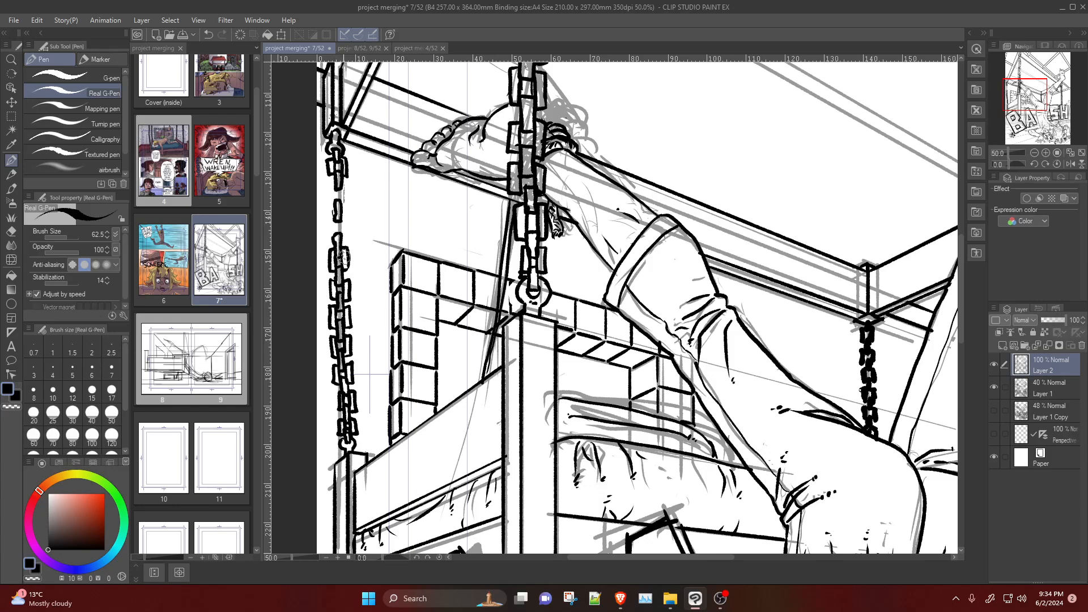
pyautogui.moveTo(352, 236)
pyautogui.mouseDown()
pyautogui.moveTo(342, 211)
pyautogui.moveTo(350, 220)
pyautogui.mouseUp()
pyautogui.hotkey('ctrl', 'z')
pyautogui.moveTo(328, 218)
pyautogui.mouseDown()
pyautogui.moveTo(335, 238)
pyautogui.moveTo(349, 184)
pyautogui.moveTo(341, 208)
pyautogui.moveTo(328, 185)
pyautogui.moveTo(330, 205)
pyautogui.moveTo(335, 198)
pyautogui.mouseUp()
pyautogui.hotkey('ctrl', 'z')
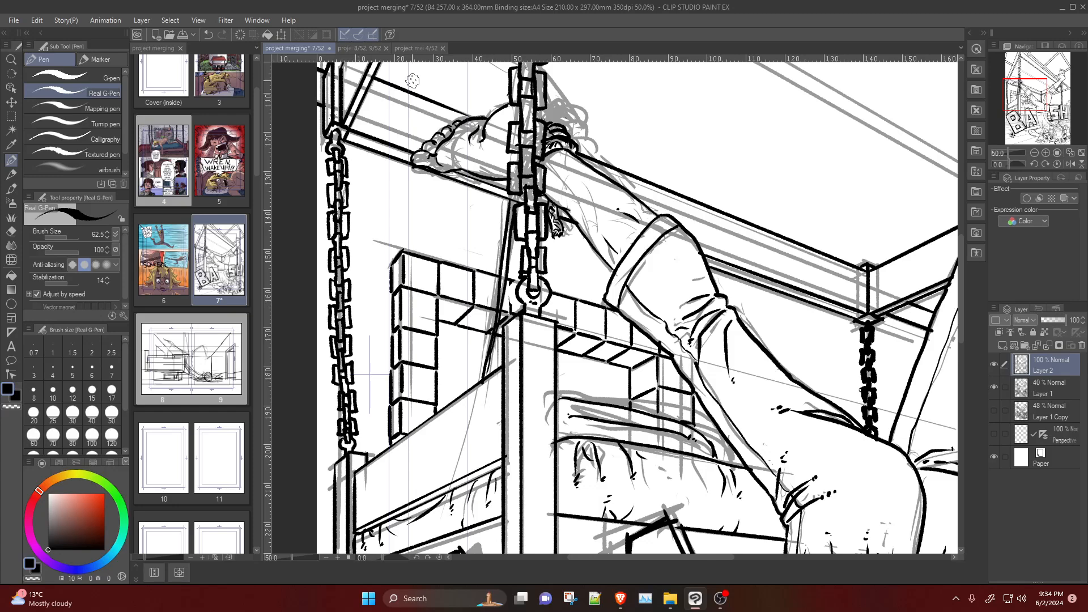
# Step: Undo the trial floor line beside the letter B and turn the perspective ruler layer back on
pyautogui.scroll(-5, 578, 226)
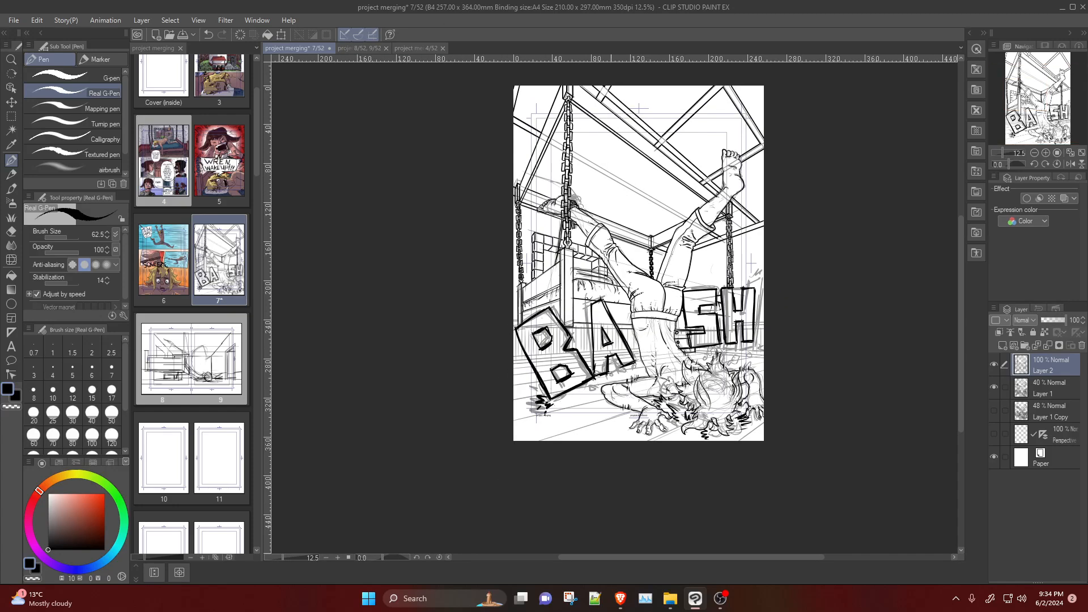
pyautogui.scroll(2, 607, 283)
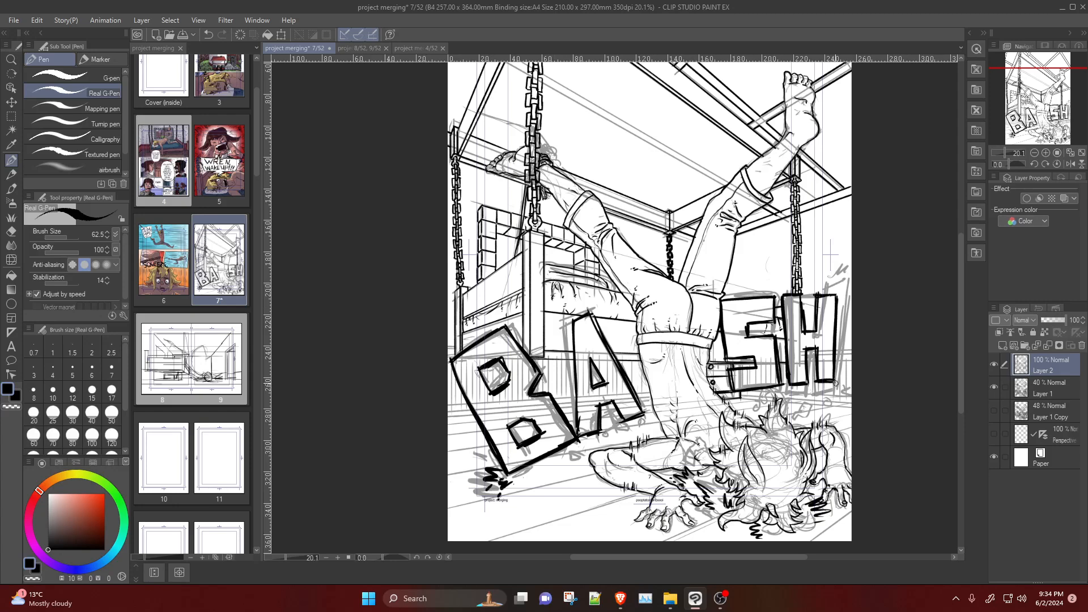
pyautogui.scroll(3, 451, 363)
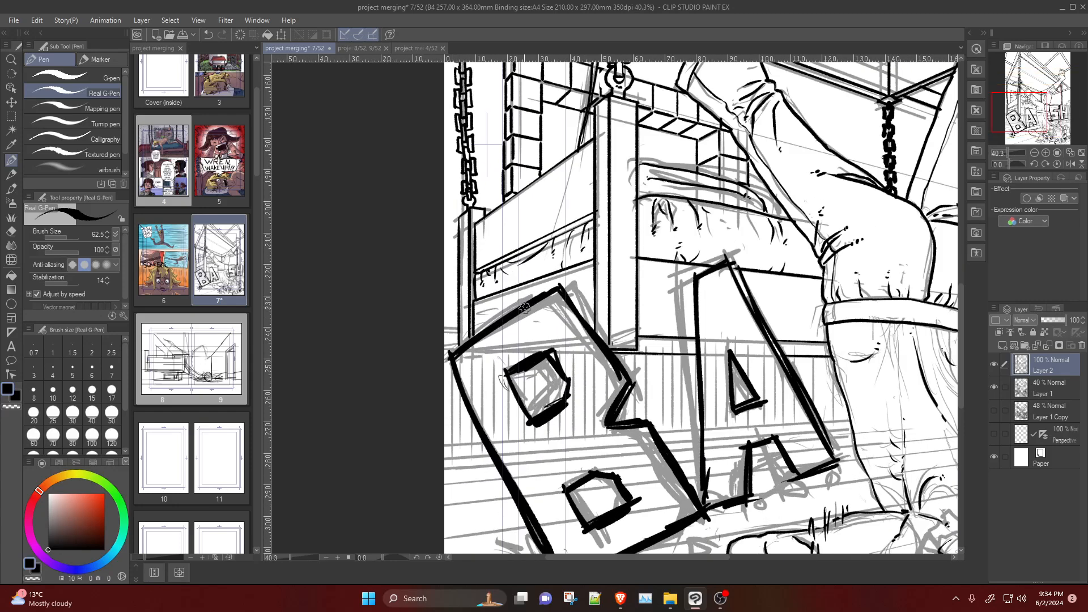
pyautogui.moveTo(443, 445); pyautogui.dragTo(480, 438)
pyautogui.press('super')
pyautogui.press('super')
pyautogui.hotkey('ctrl', 'z')
pyautogui.click(994, 435)
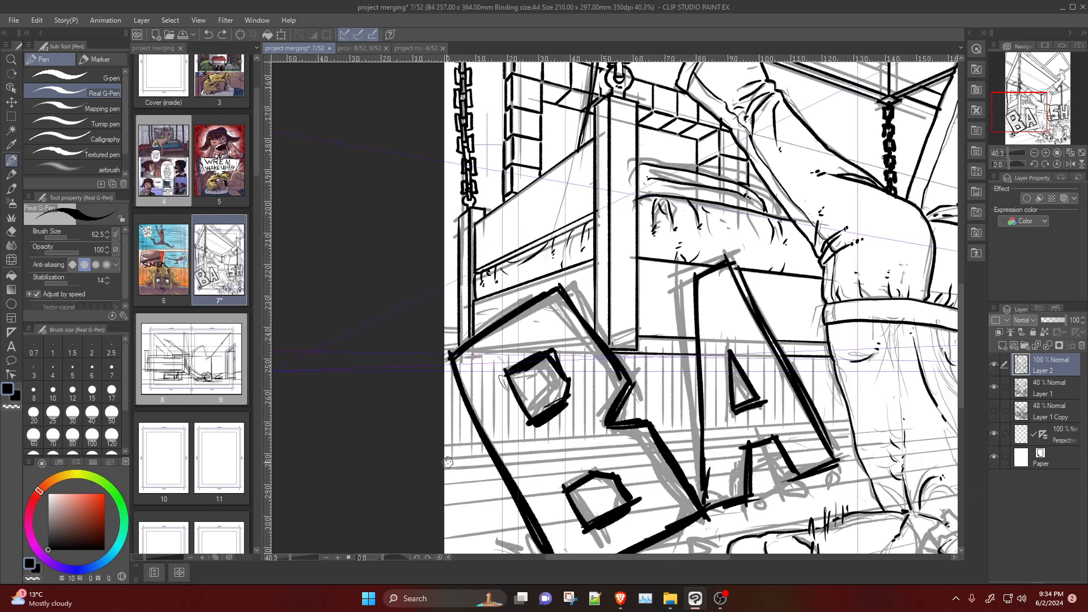
# Step: Ink the lower baseboard lines from the page edge to the letter B and between the B and the A
pyautogui.moveTo(444, 458); pyautogui.dragTo(485, 454)
pyautogui.hotkey('ctrl', 'z')
pyautogui.moveTo(440, 468); pyautogui.dragTo(494, 464)
pyautogui.moveTo(657, 443); pyautogui.dragTo(693, 440)
pyautogui.hotkey('ctrl', 'z')
pyautogui.moveTo(670, 449); pyautogui.dragTo(700, 446)
pyautogui.moveTo(441, 460); pyautogui.dragTo(499, 456)
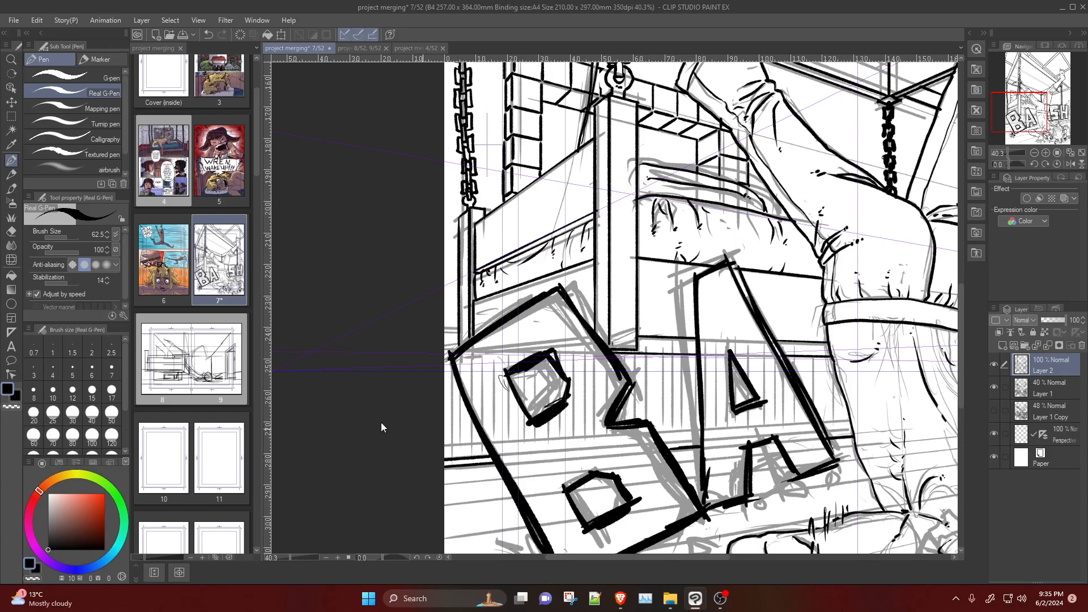
pyautogui.hotkey('ctrl', 'z')
# Step: Open page 4 to check the wall panelling and floor in its finished bedroom panel, then return to page 7
pyautogui.doubleClick(164, 169)
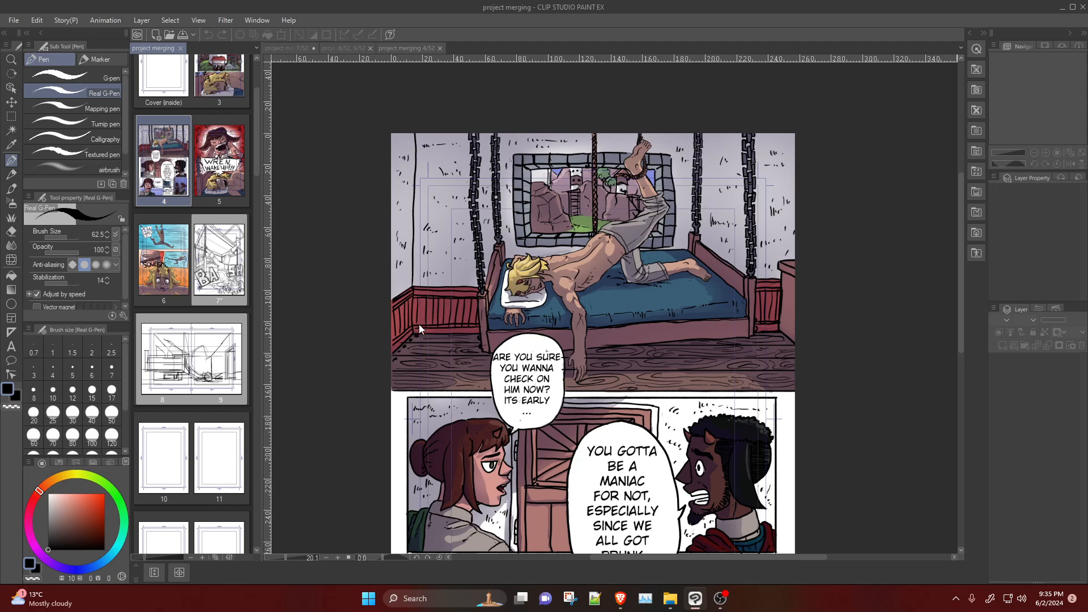
pyautogui.click(439, 50)
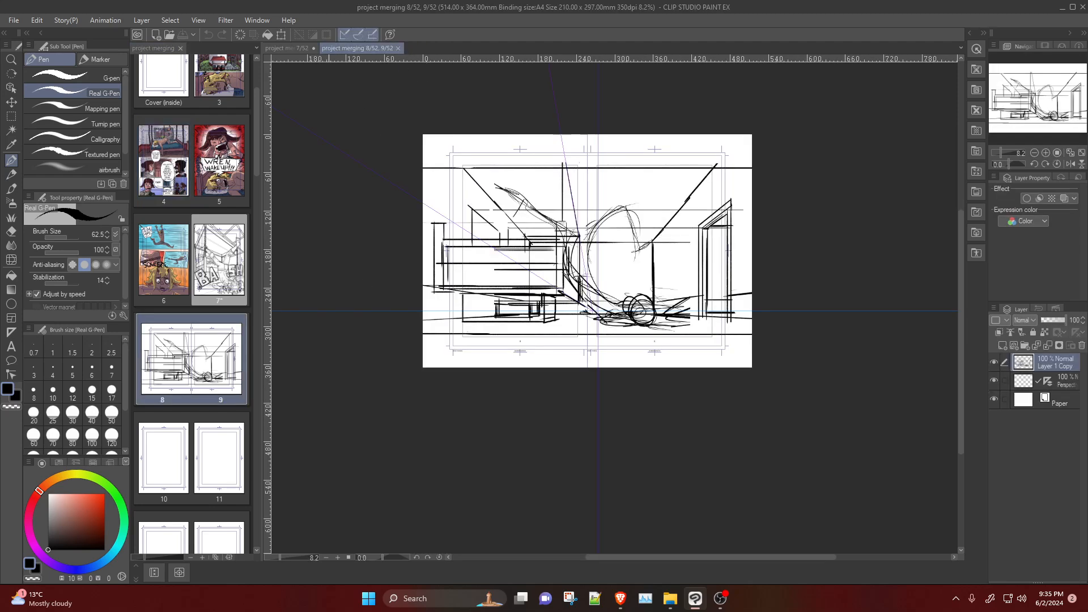
pyautogui.click(290, 48)
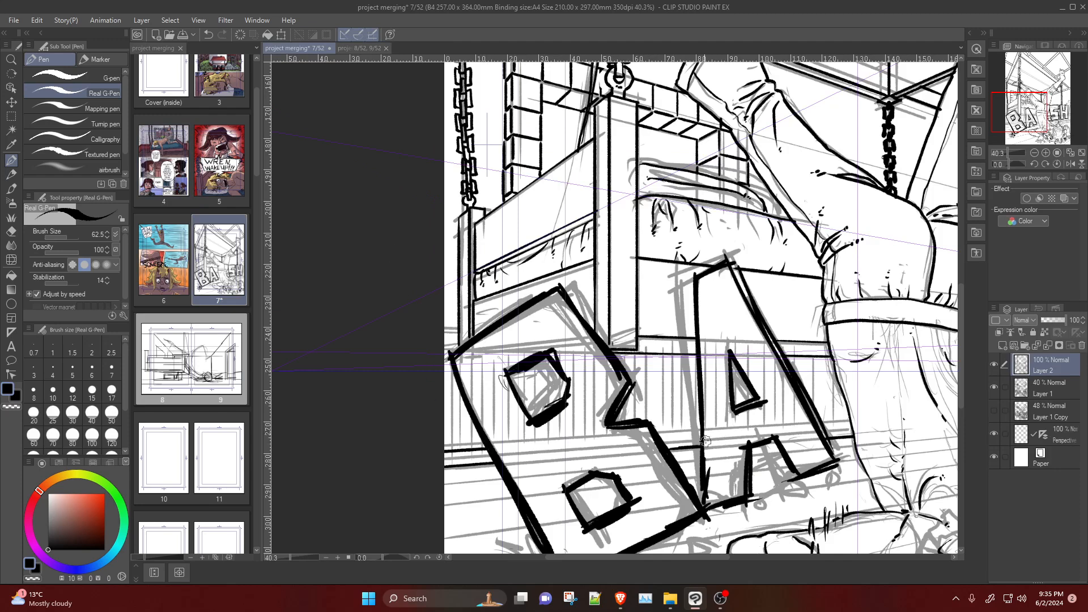
# Step: Ink the upper baseboard line between the letters B and A and from the A to the character's body
pyautogui.moveTo(657, 437); pyautogui.dragTo(705, 429)
pyautogui.hotkey('ctrl', 'z')
pyautogui.moveTo(823, 423); pyautogui.dragTo(849, 420)
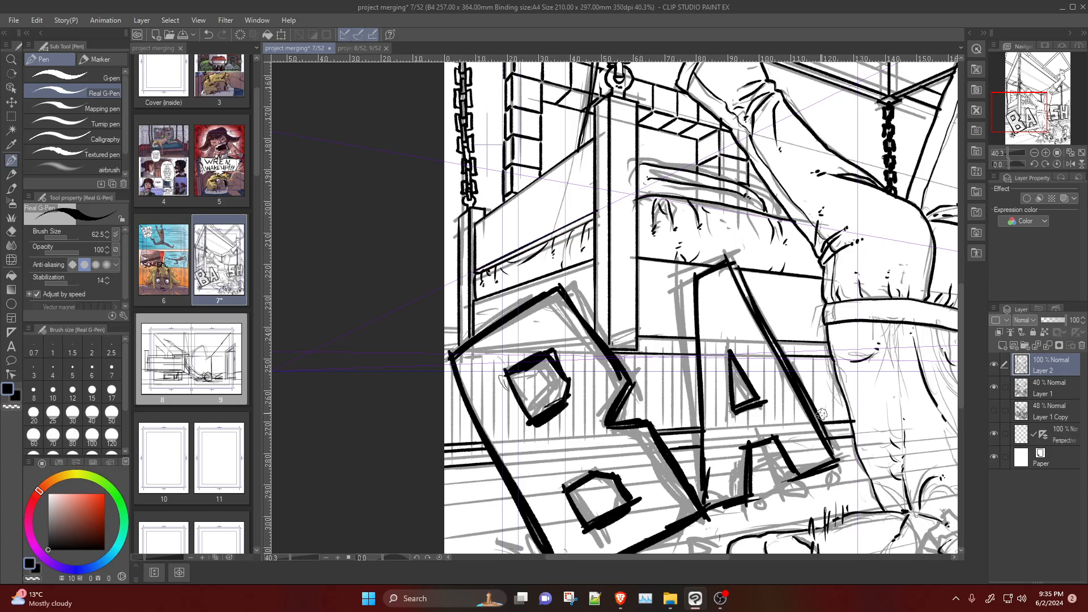
pyautogui.moveTo(820, 421); pyautogui.dragTo(857, 418)
pyautogui.hotkey('ctrl', 'z')
pyautogui.moveTo(465, 326)
pyautogui.mouseDown()
pyautogui.moveTo(446, 327)
pyautogui.moveTo(458, 327)
pyautogui.mouseUp()
pyautogui.hotkey('ctrl', 'z')
# Step: Ink the baseboard lines below the letters S and H to the page edge, plus the panelling's top rail beside the H
pyautogui.scroll(-6, 901, 358)
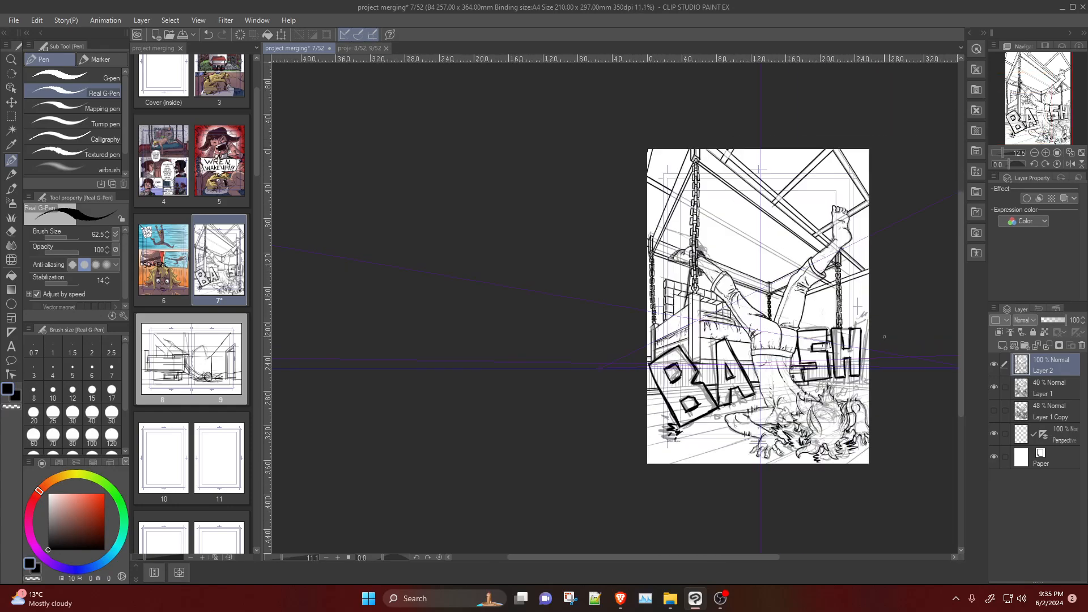
pyautogui.scroll(5, 885, 336)
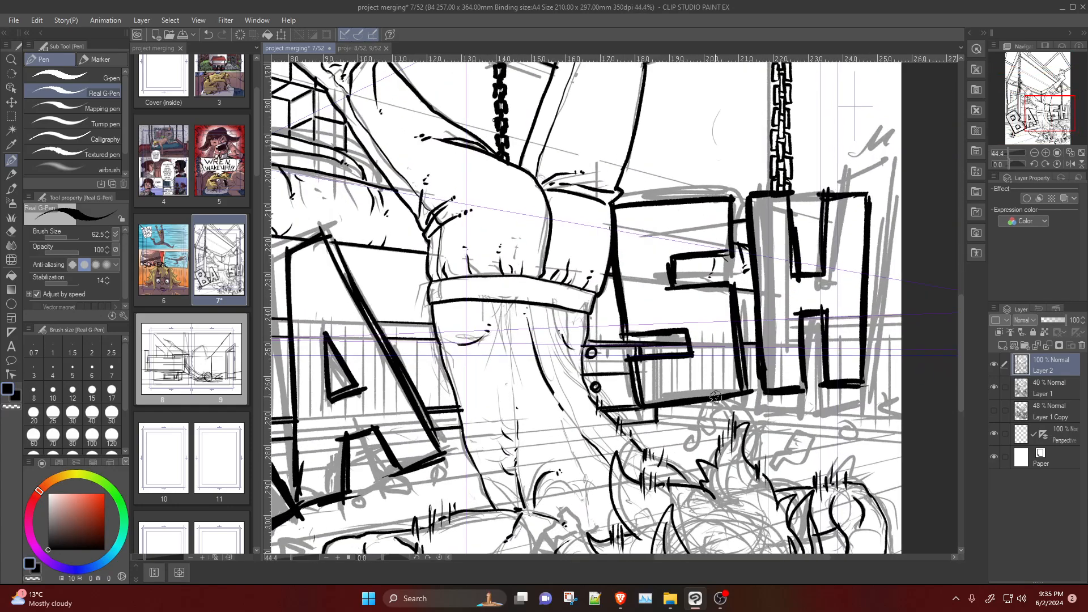
pyautogui.scroll(-3, 719, 374)
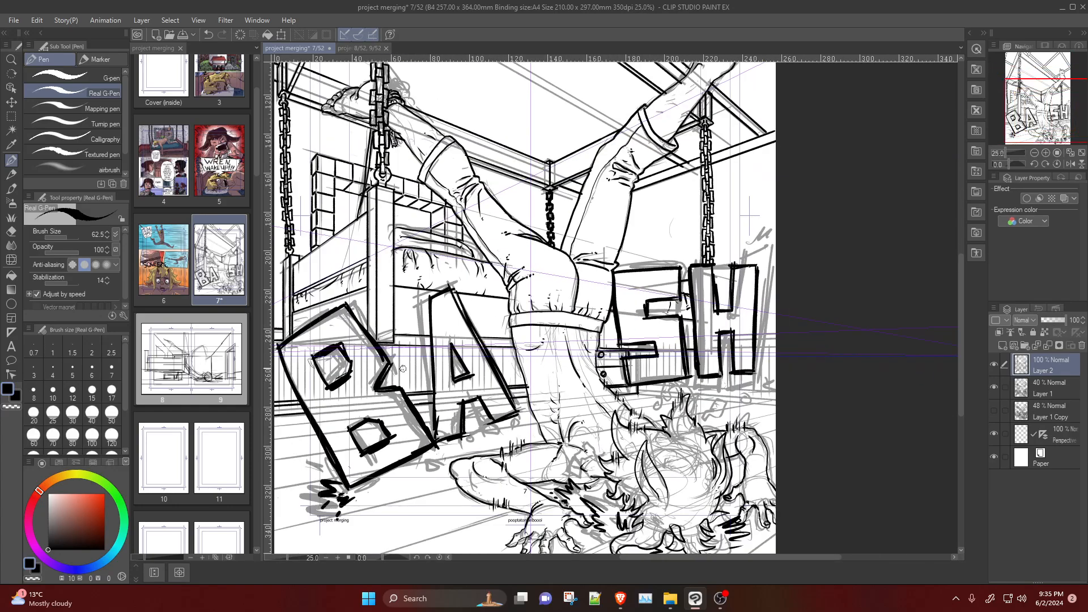
pyautogui.scroll(2, 705, 377)
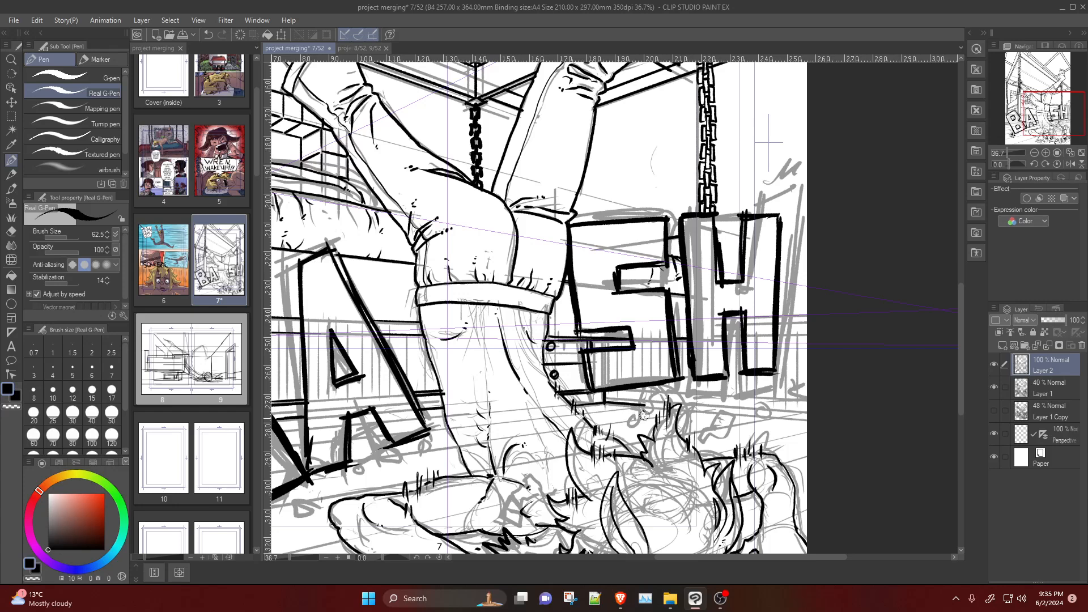
pyautogui.moveTo(679, 408)
pyautogui.mouseDown()
pyautogui.moveTo(814, 450)
pyautogui.moveTo(791, 405)
pyautogui.moveTo(809, 402)
pyautogui.moveTo(616, 393)
pyautogui.moveTo(721, 394)
pyautogui.mouseUp()
pyautogui.hotkey('ctrl', 'z')
pyautogui.hotkey('ctrl', 'z')
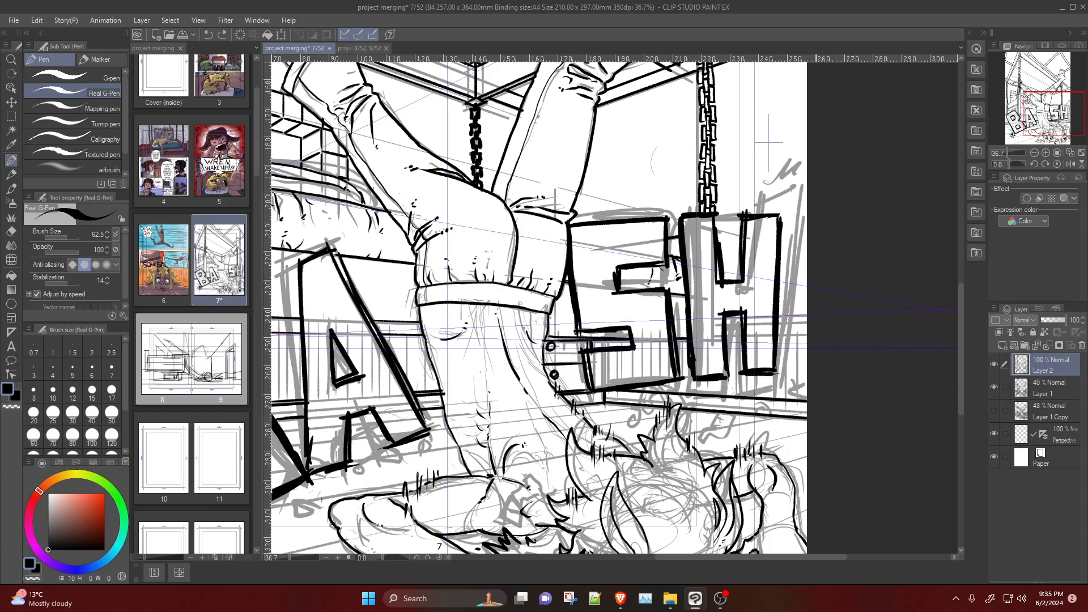
pyautogui.moveTo(811, 397); pyautogui.dragTo(624, 393)
pyautogui.moveTo(774, 316)
pyautogui.mouseDown()
pyautogui.moveTo(812, 315)
pyautogui.moveTo(817, 334)
pyautogui.mouseUp()
pyautogui.hotkey('ctrl', 'z')
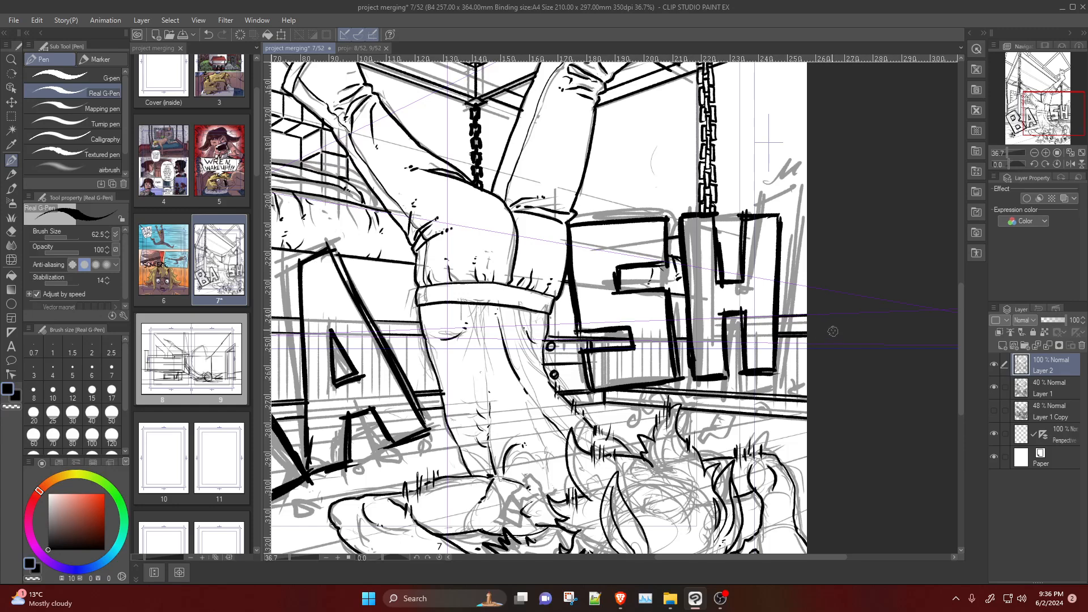
# Step: Ink the vertical wall panelling slats beside the letter B and in the gap between the B and the A
pyautogui.scroll(-6, 445, 321)
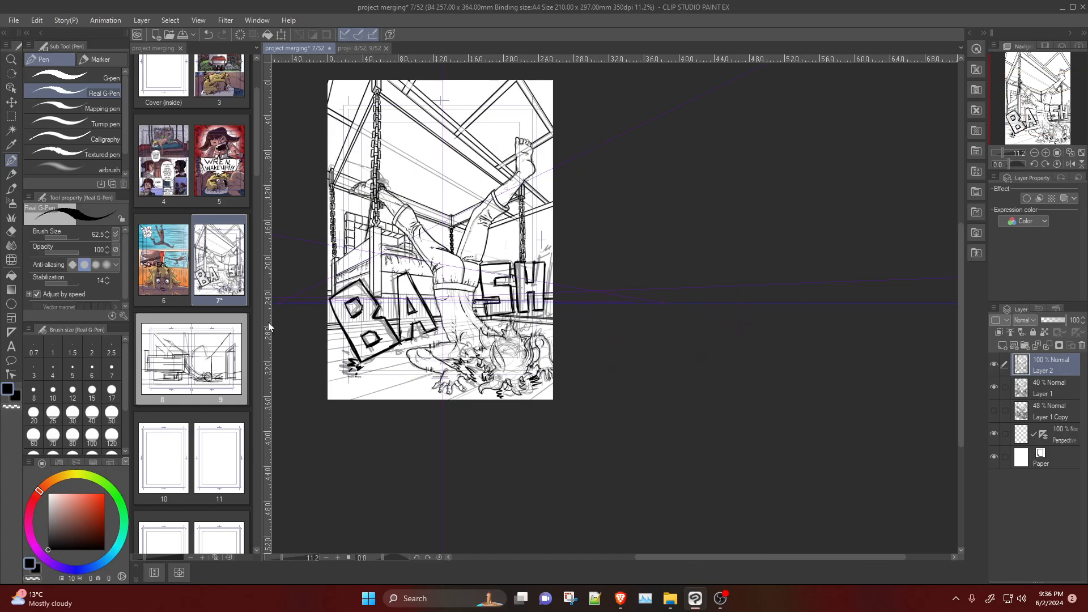
pyautogui.scroll(-2, 378, 362)
pyautogui.scroll(6, 374, 397)
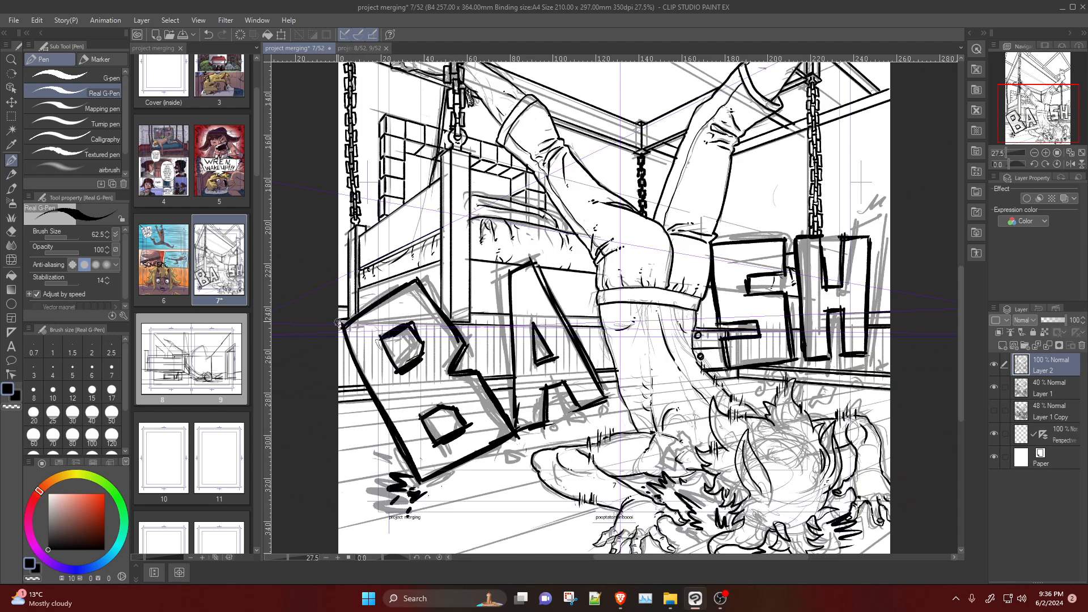
pyautogui.hotkey('ctrl', 'z')
pyautogui.moveTo(346, 322); pyautogui.dragTo(343, 386)
pyautogui.moveTo(351, 345); pyautogui.dragTo(353, 376)
pyautogui.hotkey('ctrl', 'z')
pyautogui.moveTo(468, 326)
pyautogui.mouseDown()
pyautogui.moveTo(461, 360)
pyautogui.moveTo(472, 351)
pyautogui.moveTo(459, 361)
pyautogui.moveTo(476, 326)
pyautogui.moveTo(474, 363)
pyautogui.moveTo(485, 326)
pyautogui.moveTo(482, 369)
pyautogui.mouseUp()
pyautogui.hotkey('ctrl', 'z')
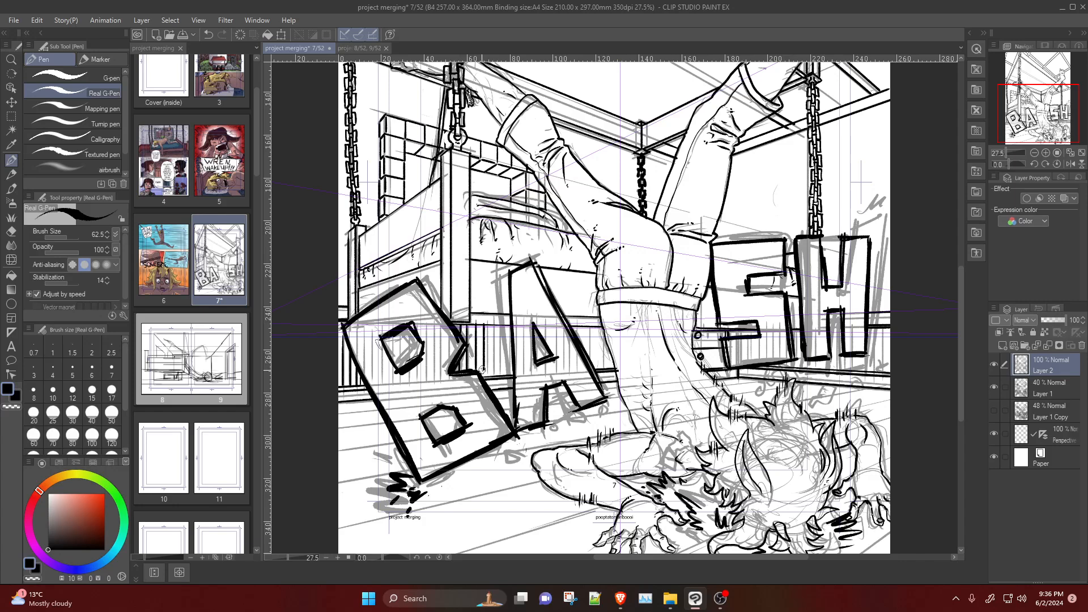
pyautogui.moveTo(492, 325); pyautogui.dragTo(489, 376)
pyautogui.moveTo(500, 325); pyautogui.dragTo(498, 375)
pyautogui.moveTo(507, 328); pyautogui.dragTo(505, 373)
# Step: Ink the vertical panelling slats between the letter A and the character's body
pyautogui.moveTo(594, 324); pyautogui.dragTo(592, 369)
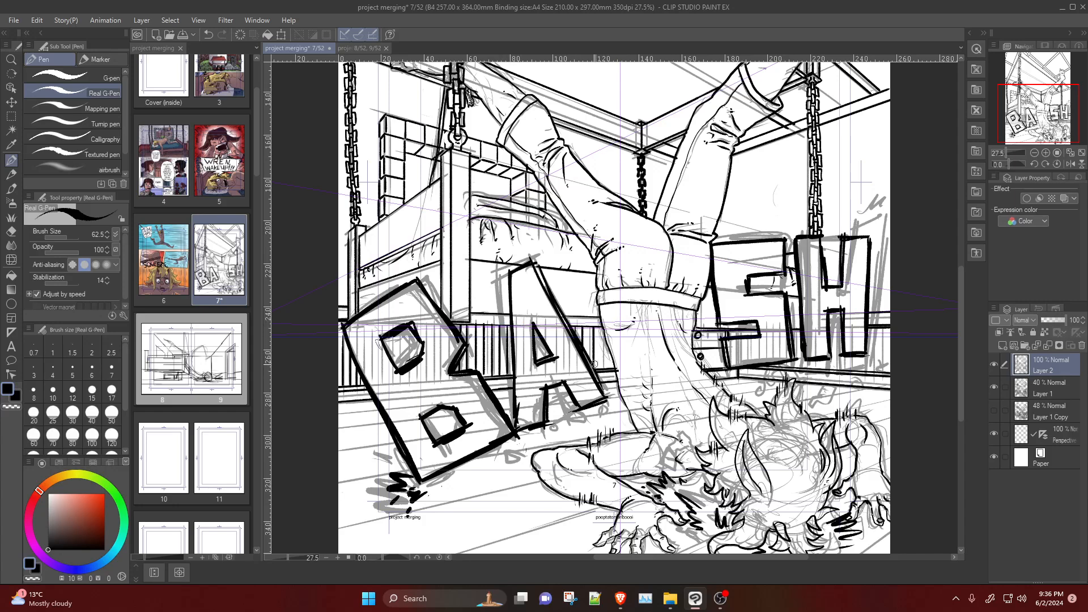
pyautogui.hotkey('ctrl', 'z')
pyautogui.moveTo(593, 323); pyautogui.dragTo(592, 362)
pyautogui.moveTo(603, 325); pyautogui.dragTo(596, 369)
pyautogui.hotkey('ctrl', 'z')
pyautogui.hotkey('ctrl', 'z')
pyautogui.moveTo(587, 326); pyautogui.dragTo(596, 366)
pyautogui.hotkey('ctrl', 'z')
pyautogui.moveTo(598, 324)
pyautogui.mouseDown()
pyautogui.moveTo(598, 368)
pyautogui.moveTo(607, 357)
pyautogui.mouseUp()
pyautogui.scroll(2, 661, 307)
pyautogui.scroll(-3, 661, 307)
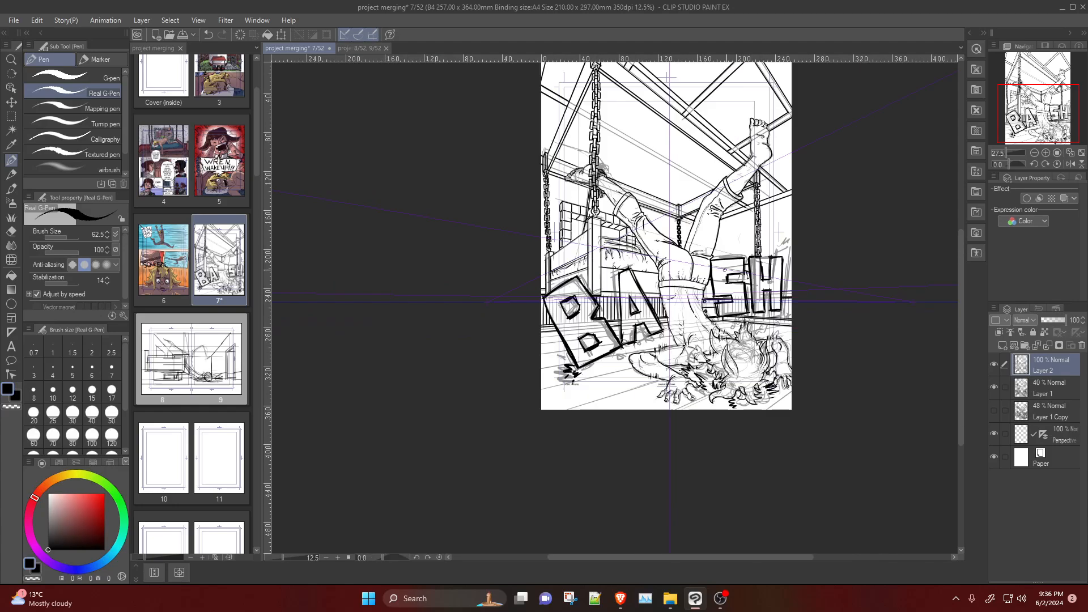
# Step: Ink the vertical panelling slats between the letter H and the right edge of the page
pyautogui.scroll(4, 846, 313)
pyautogui.click(222, 431)
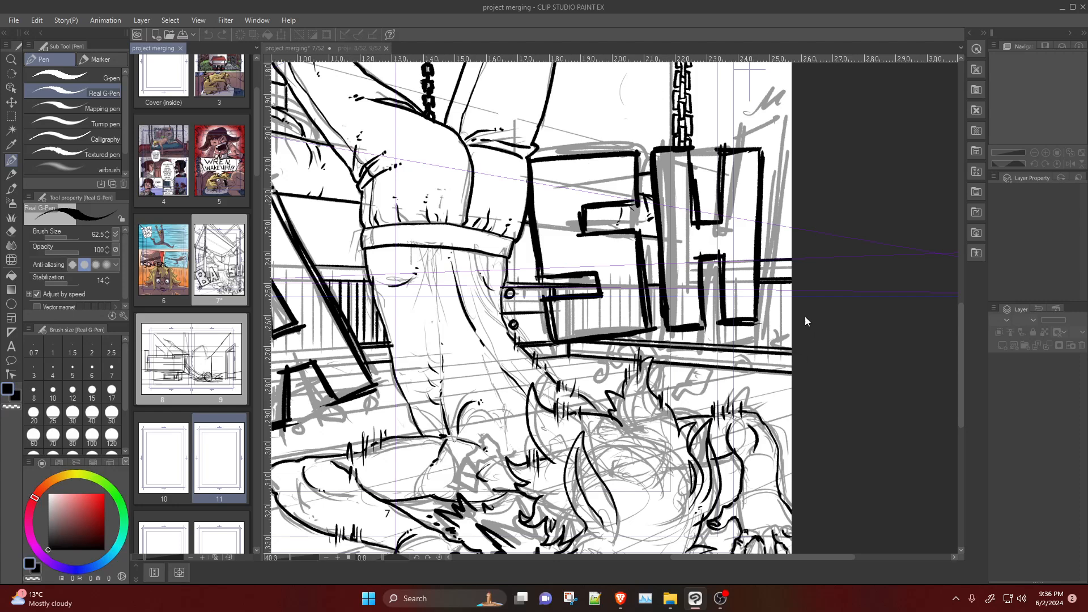
pyautogui.click(789, 296)
pyautogui.moveTo(788, 277); pyautogui.dragTo(788, 352)
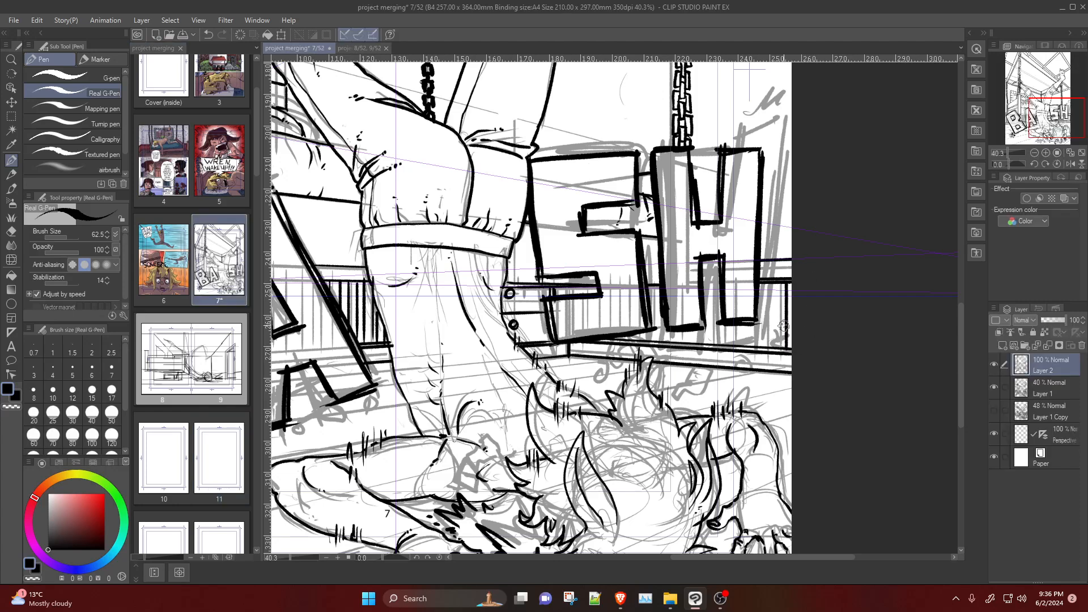
pyautogui.moveTo(777, 281); pyautogui.dragTo(777, 352)
pyautogui.moveTo(768, 281); pyautogui.dragTo(769, 351)
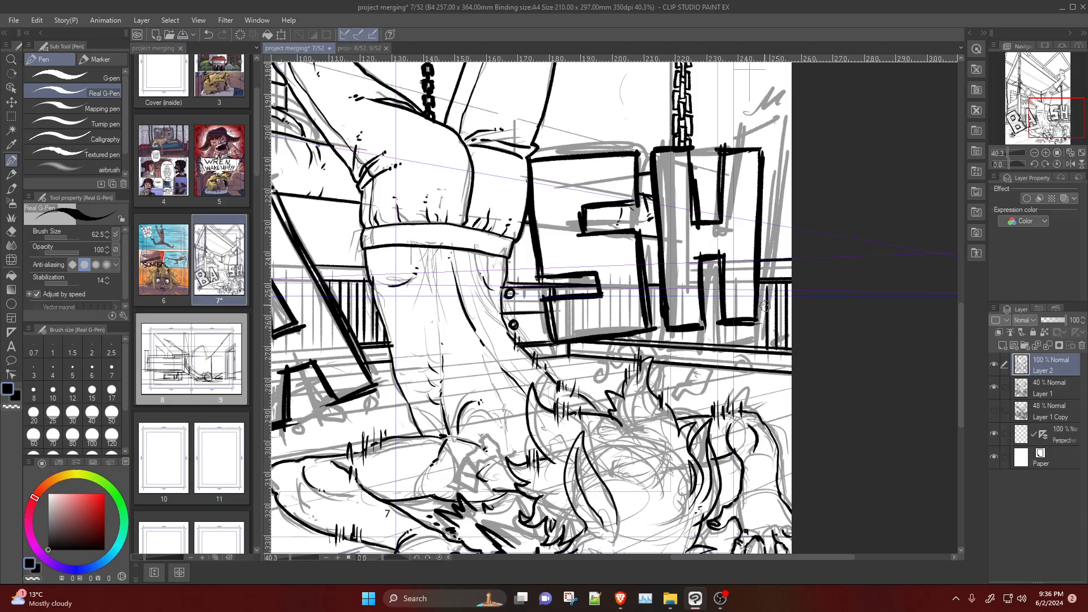
pyautogui.moveTo(757, 313)
pyautogui.mouseDown()
pyautogui.moveTo(757, 347)
pyautogui.moveTo(752, 320)
pyautogui.moveTo(744, 346)
pyautogui.moveTo(747, 321)
pyautogui.moveTo(747, 342)
pyautogui.moveTo(725, 345)
pyautogui.mouseUp()
pyautogui.hotkey('ctrl', 'z')
# Step: Ink the panelling slats inside the H's lower opening, between the S and H, and around the lower part of the S
pyautogui.moveTo(721, 272)
pyautogui.mouseDown()
pyautogui.moveTo(696, 259)
pyautogui.moveTo(715, 328)
pyautogui.mouseUp()
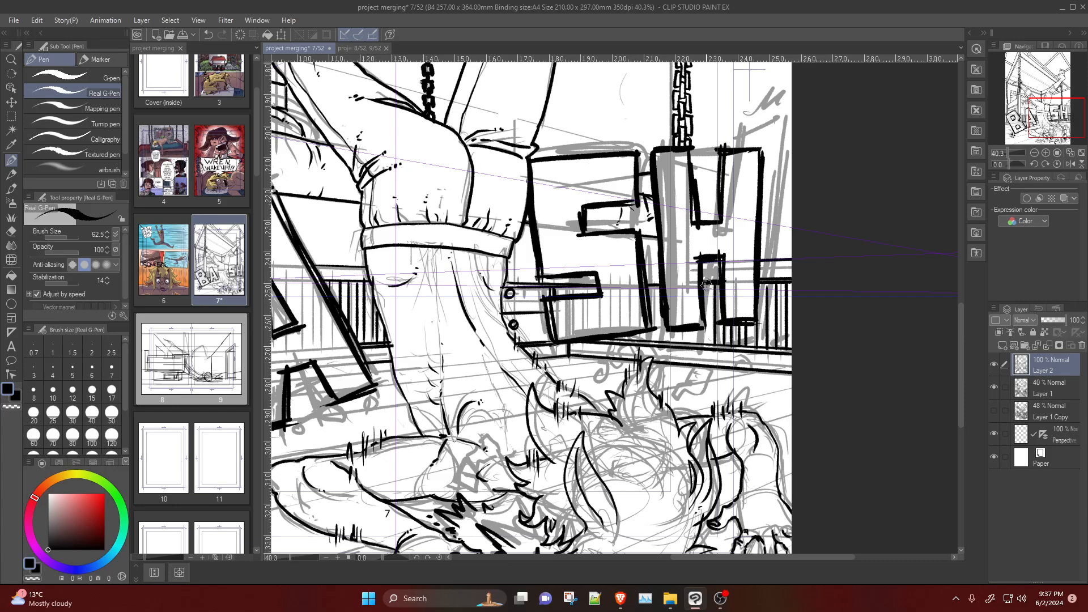
pyautogui.moveTo(707, 280)
pyautogui.mouseDown()
pyautogui.moveTo(706, 339)
pyautogui.moveTo(690, 327)
pyautogui.moveTo(684, 341)
pyautogui.mouseUp()
pyautogui.hotkey('ctrl', 'z')
pyautogui.hotkey('ctrl', 'z')
pyautogui.moveTo(656, 285); pyautogui.dragTo(660, 337)
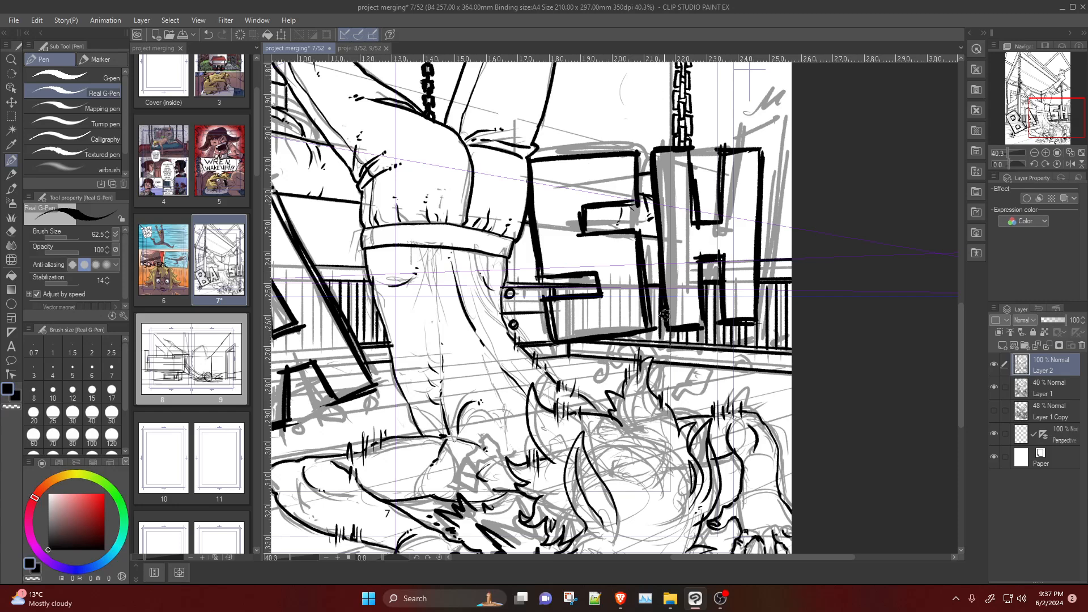
pyautogui.moveTo(652, 279); pyautogui.dragTo(655, 337)
pyautogui.hotkey('ctrl', 'z')
pyautogui.moveTo(655, 282); pyautogui.dragTo(651, 329)
pyautogui.hotkey('ctrl', 'z')
pyautogui.moveTo(652, 279); pyautogui.dragTo(648, 337)
pyautogui.moveTo(575, 287); pyautogui.dragTo(595, 293)
# Step: Ink a doubled floorboard line from the page's bottom edge up to the character's hand
pyautogui.scroll(-5, 637, 244)
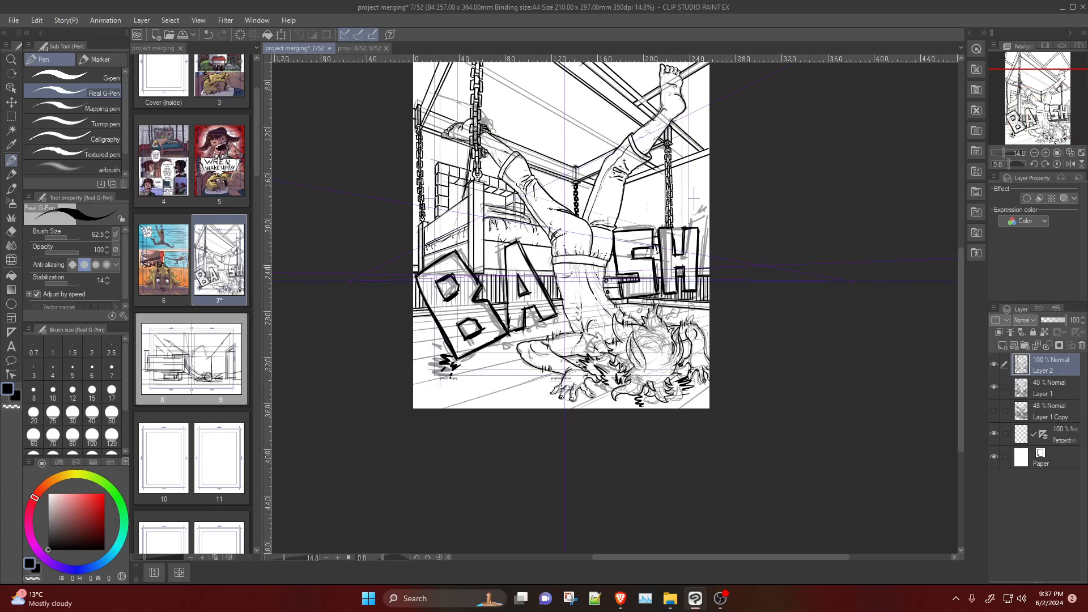
pyautogui.scroll(2, 416, 410)
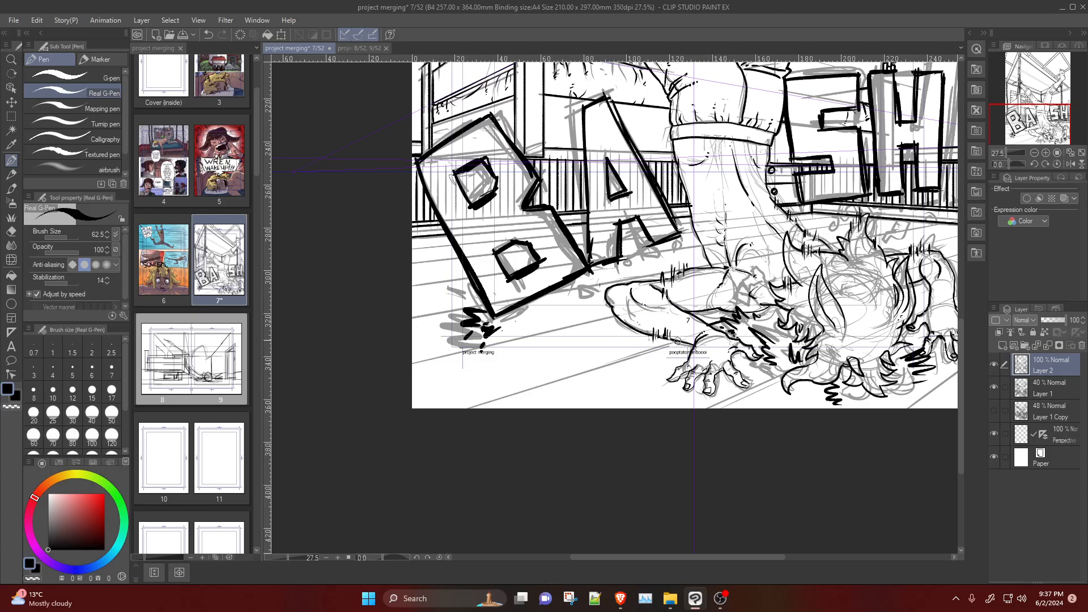
pyautogui.moveTo(677, 341)
pyautogui.mouseDown()
pyautogui.moveTo(454, 408)
pyautogui.moveTo(527, 386)
pyautogui.mouseUp()
pyautogui.hotkey('ctrl', 'z')
pyautogui.moveTo(456, 410); pyautogui.dragTo(627, 357)
pyautogui.hotkey('ctrl', 'z')
pyautogui.hotkey('ctrl', 'z')
pyautogui.moveTo(456, 409); pyautogui.dragTo(680, 342)
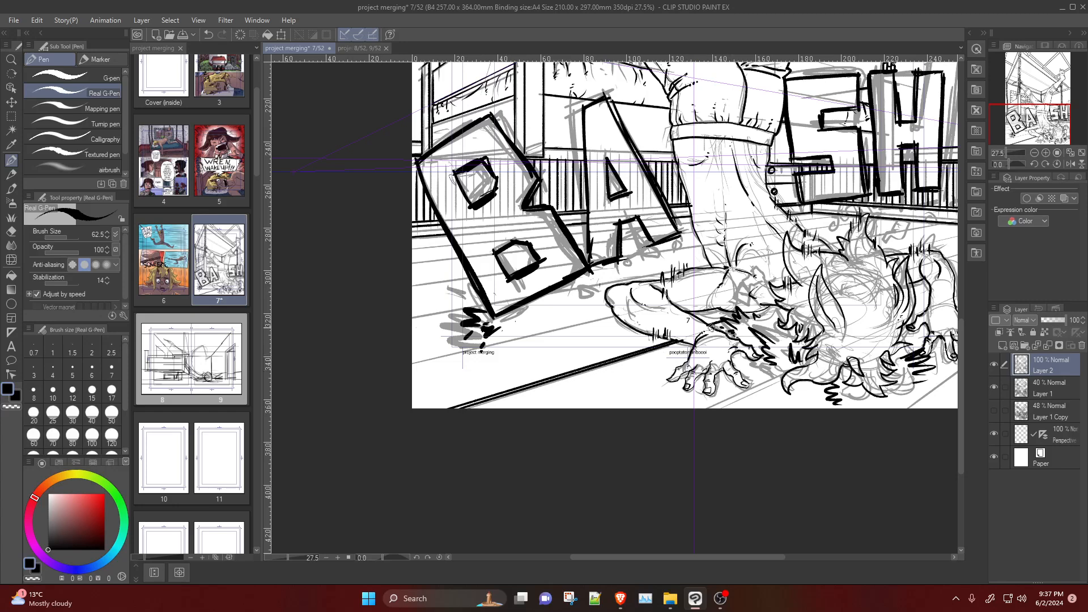
# Step: Ink floorboard lines from the left page edge to the B's base and the forearm, and a pair rising from the bottom edge below the hair
pyautogui.moveTo(412, 366); pyautogui.dragTo(617, 321)
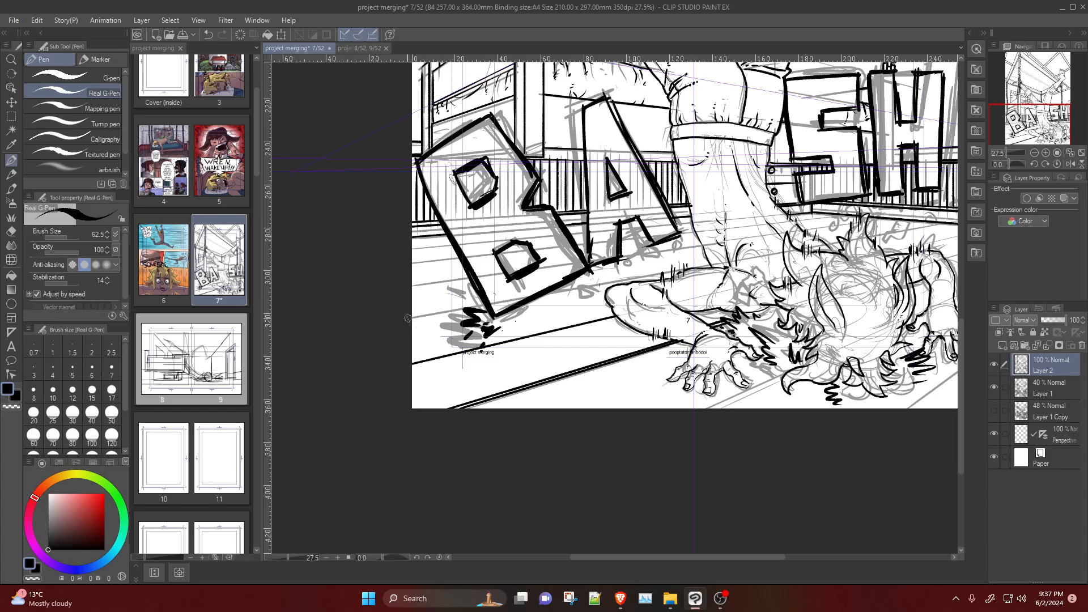
pyautogui.moveTo(403, 318); pyautogui.dragTo(479, 310)
pyautogui.moveTo(410, 361); pyautogui.dragTo(619, 321)
pyautogui.moveTo(711, 408); pyautogui.dragTo(784, 377)
pyautogui.moveTo(729, 403); pyautogui.dragTo(795, 375)
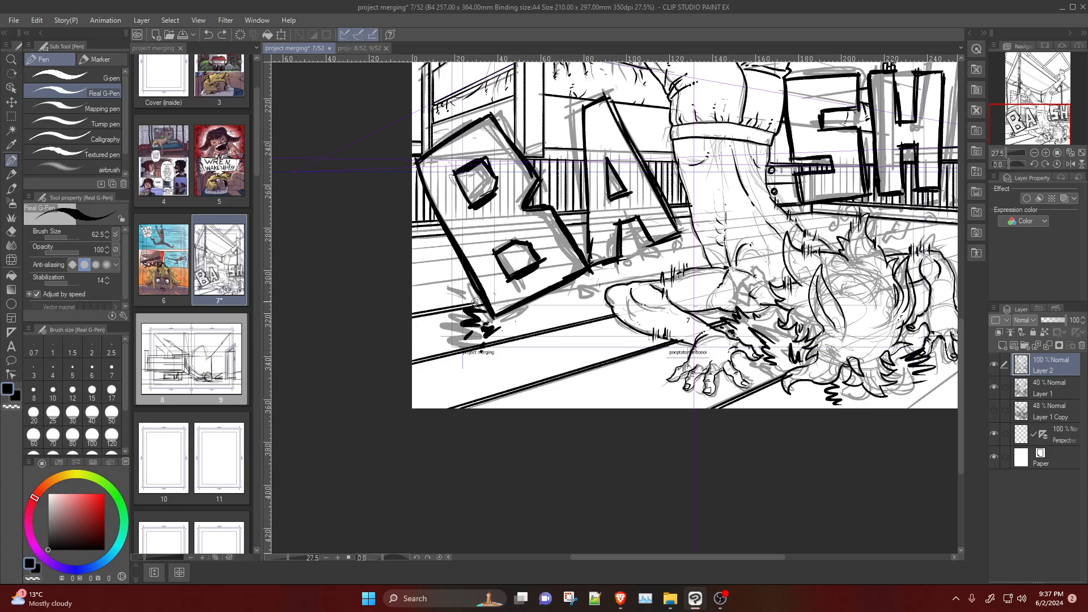
# Step: Thicken the floorboard line beside the B's base and ink the floorboard lines running from the B to the character's body
pyautogui.moveTo(404, 318); pyautogui.dragTo(474, 304)
pyautogui.moveTo(540, 295); pyautogui.dragTo(727, 277)
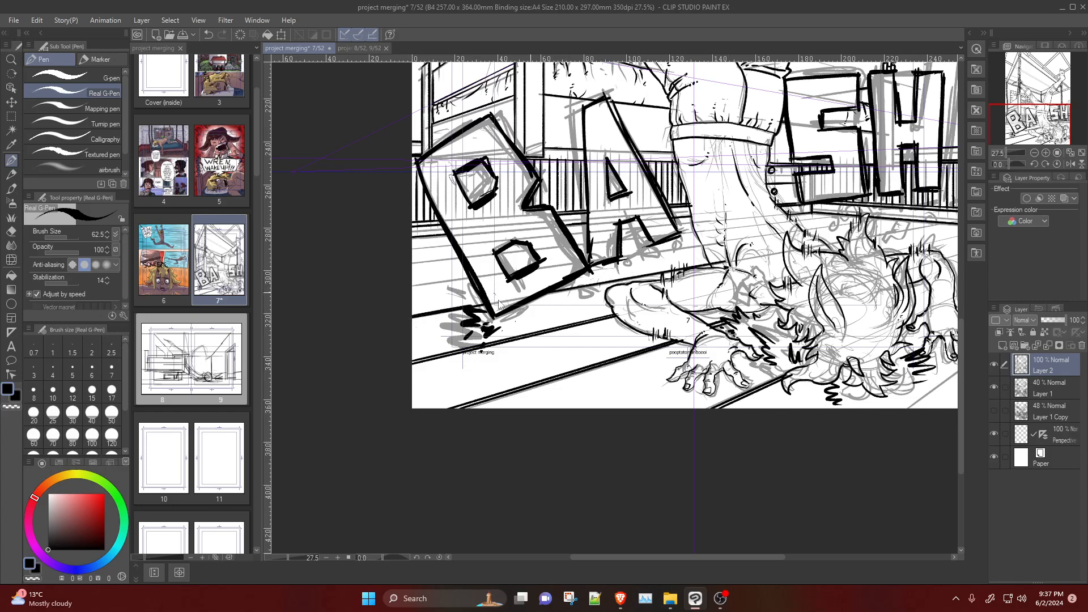
pyautogui.hotkey('ctrl', 'z')
pyautogui.hotkey('ctrl', 'z')
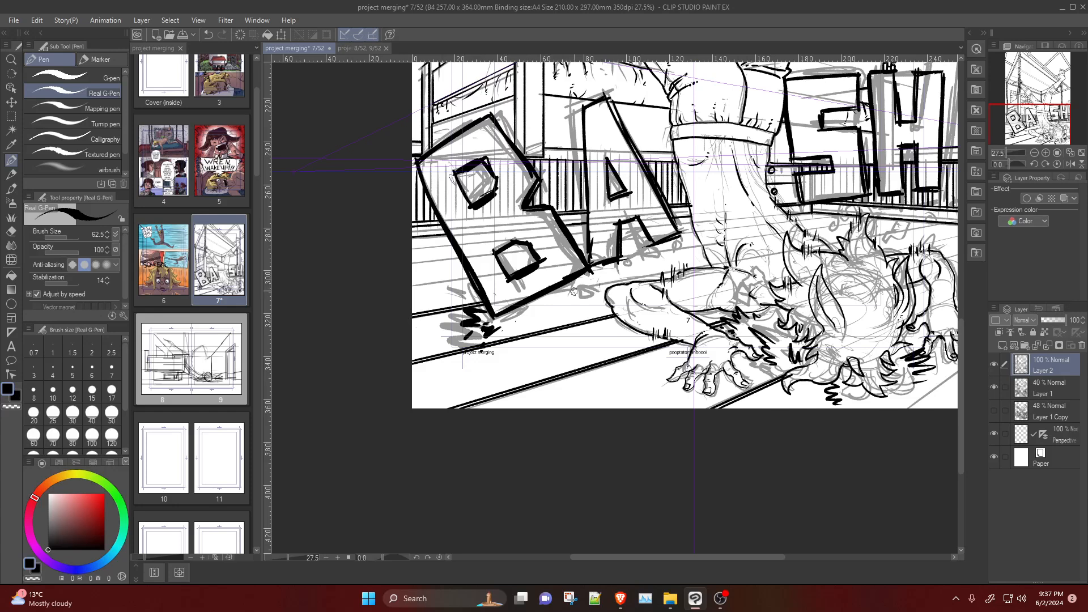
pyautogui.moveTo(542, 295); pyautogui.dragTo(717, 277)
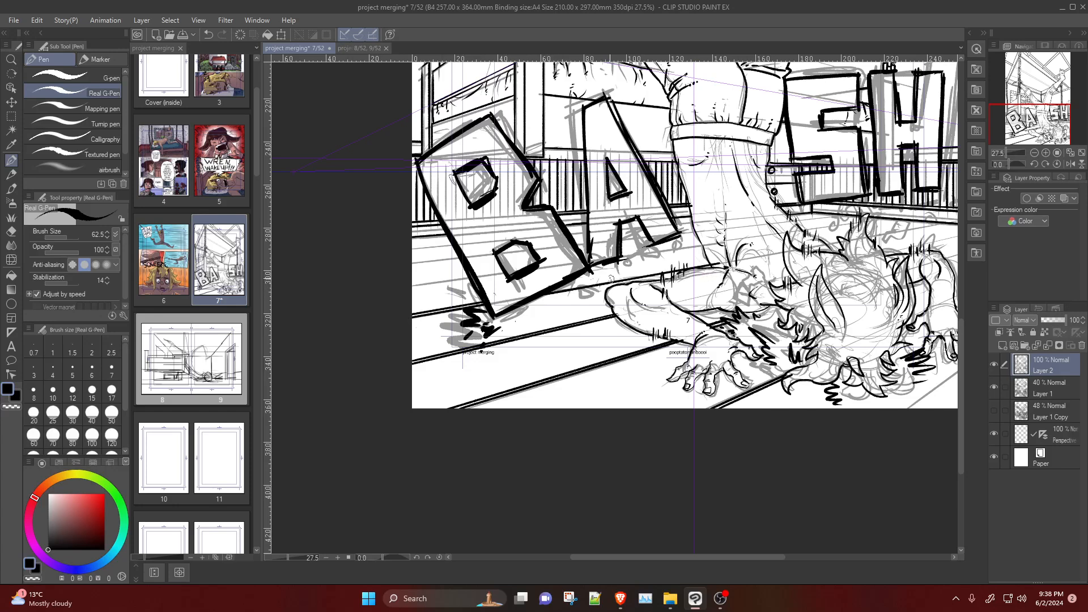
pyautogui.moveTo(548, 290); pyautogui.dragTo(726, 264)
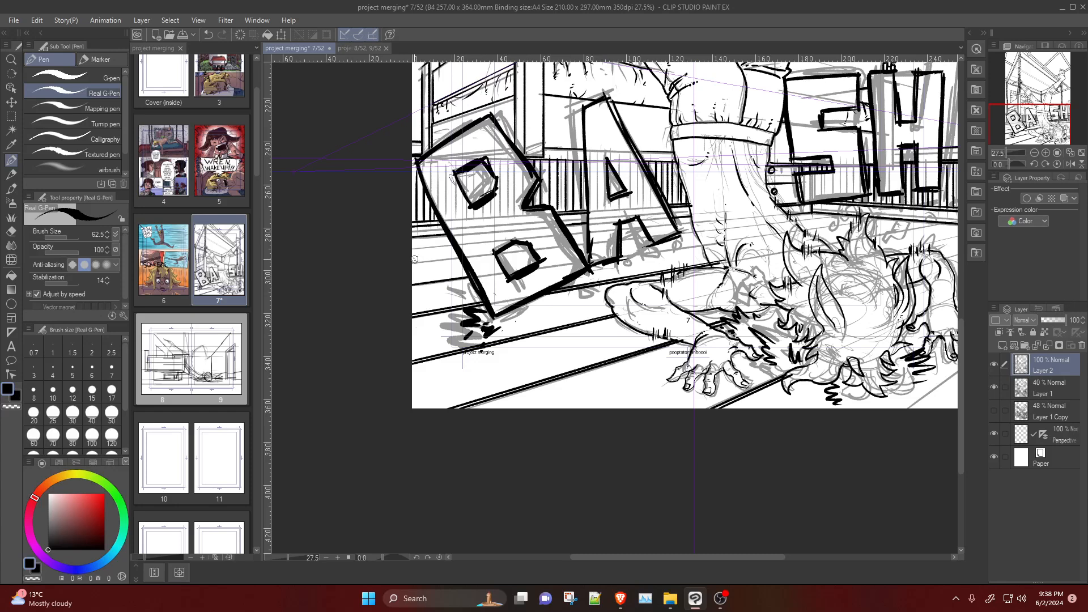
# Step: Ink the remaining floorboard lines beside the letter B and in the gap between the B and the A
pyautogui.moveTo(503, 273); pyautogui.dragTo(529, 268)
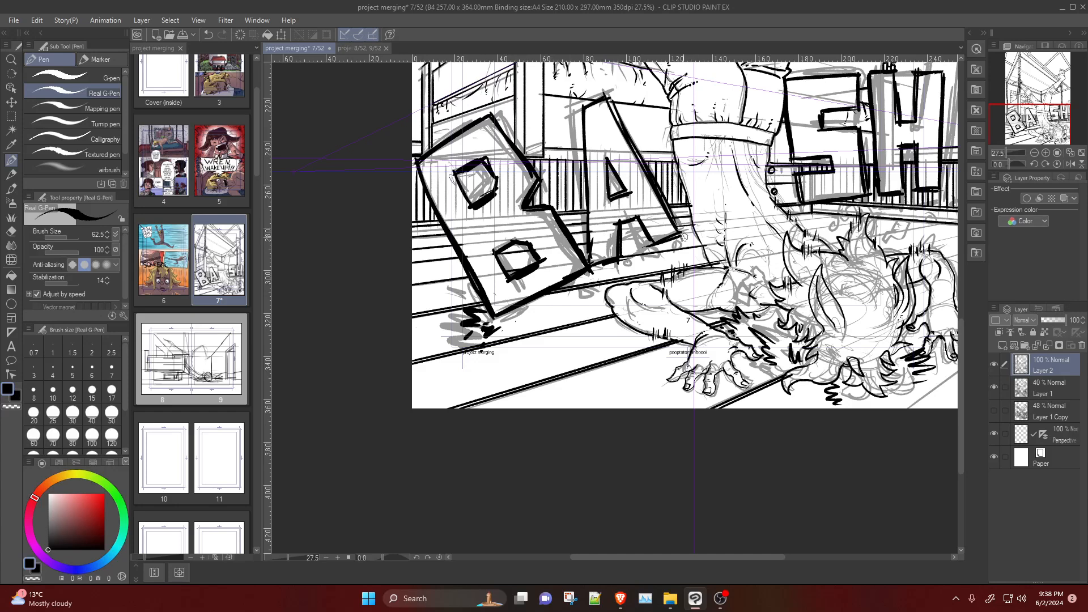
pyautogui.moveTo(623, 241); pyautogui.dragTo(676, 239)
pyautogui.hotkey('ctrl', 'z')
pyautogui.hotkey('ctrl', 'z')
pyautogui.hotkey('ctrl', 'z')
pyautogui.hotkey('ctrl', 'z')
# Step: Ink the floorboard lines behind the character's hair, just below the baseboard under the letters S and H
pyautogui.moveTo(793, 218)
pyautogui.mouseDown()
pyautogui.moveTo(829, 217)
pyautogui.moveTo(755, 225)
pyautogui.moveTo(823, 219)
pyautogui.mouseUp()
pyautogui.hotkey('ctrl', 'z')
pyautogui.moveTo(792, 226); pyautogui.dragTo(858, 216)
pyautogui.moveTo(797, 235); pyautogui.dragTo(893, 218)
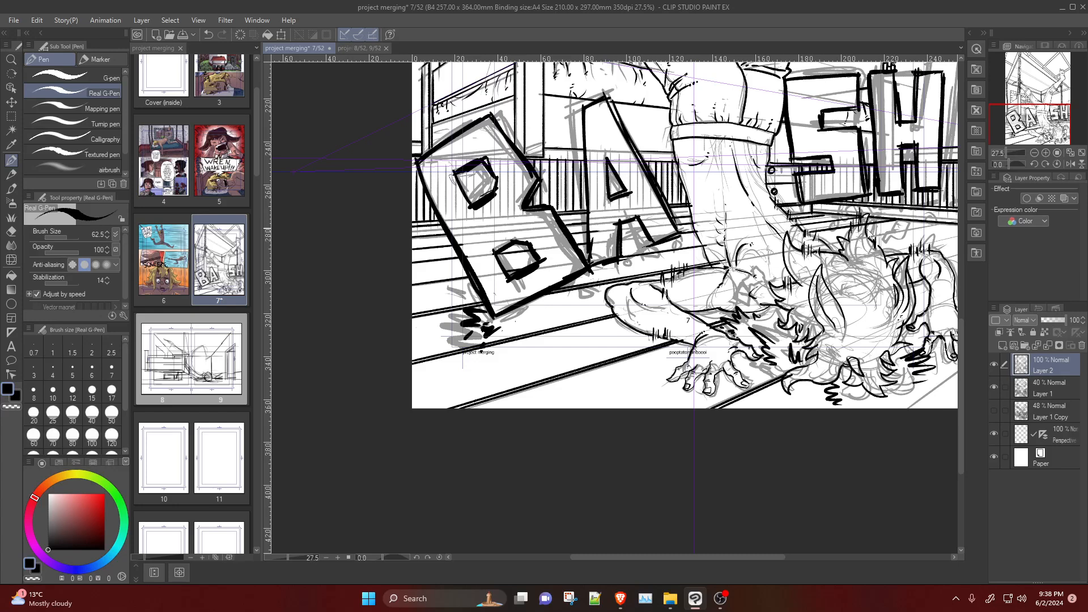
pyautogui.hotkey('ctrl', 'z')
pyautogui.moveTo(811, 230); pyautogui.dragTo(883, 224)
pyautogui.hotkey('ctrl', 'z')
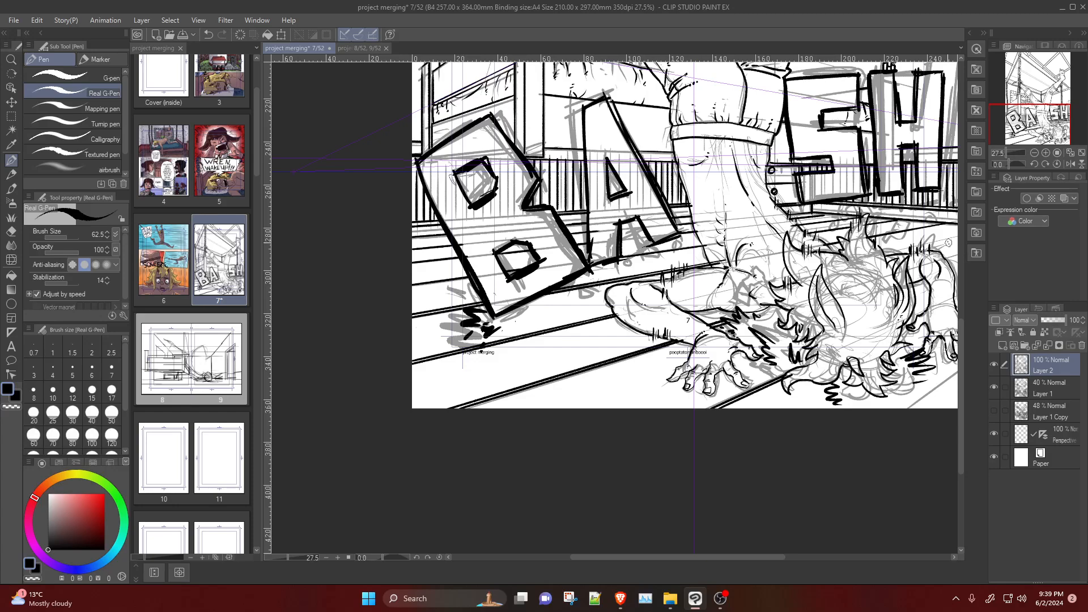
# Step: Ink the floorboard lines from the hair to the right page edge and across the page's bottom-right corner
pyautogui.scroll(-3, 935, 247)
pyautogui.scroll(3, 929, 251)
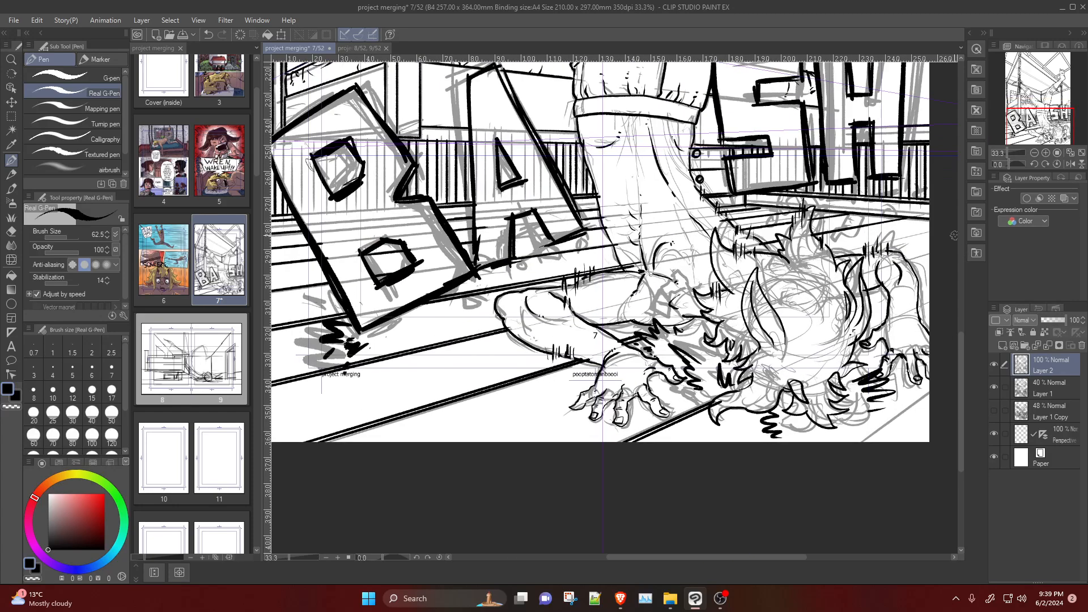
pyautogui.moveTo(843, 252); pyautogui.dragTo(931, 234)
pyautogui.moveTo(868, 440); pyautogui.dragTo(941, 387)
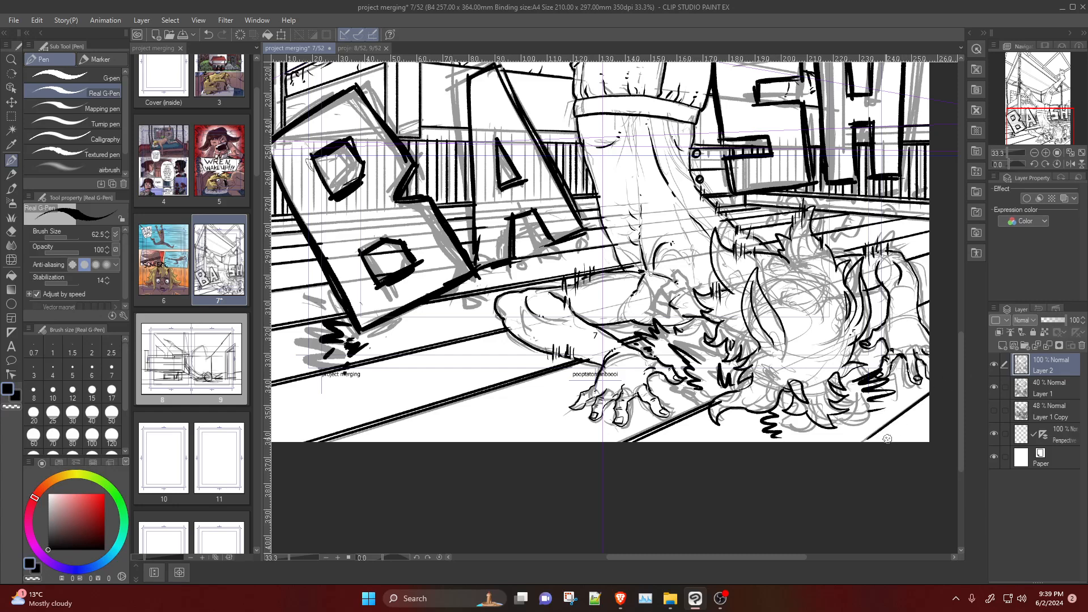
# Step: Ink the last floorboard line at the page's bottom-right corner, and hide the Layer 1 sketch and the perspective ruler layer
pyautogui.moveTo(872, 443); pyautogui.dragTo(950, 392)
pyautogui.scroll(-4, 771, 322)
pyautogui.scroll(2, 771, 322)
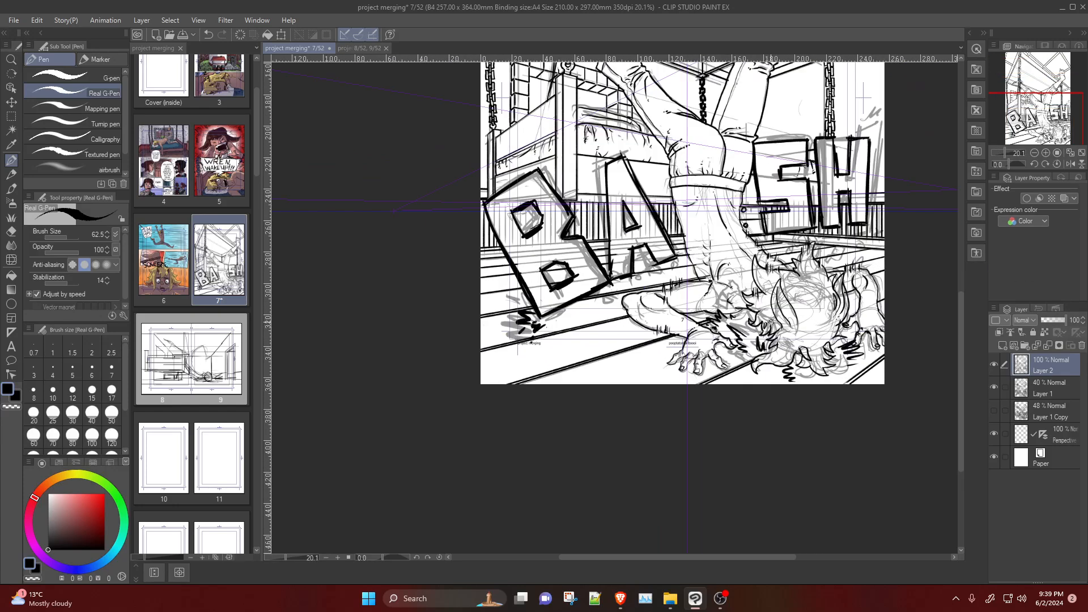
pyautogui.click(994, 388)
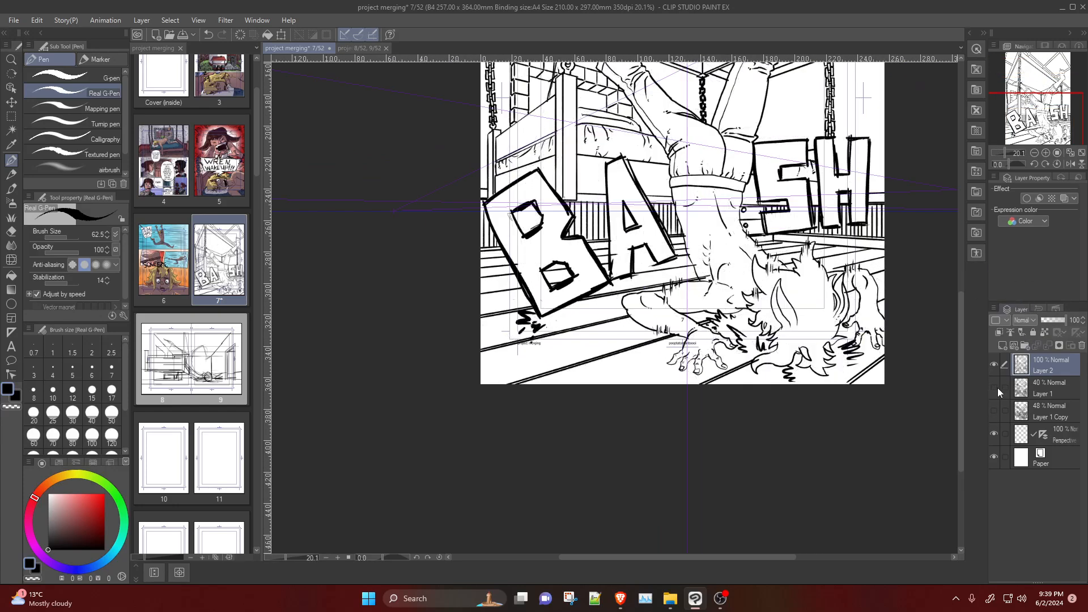
pyautogui.scroll(-3, 766, 252)
pyautogui.scroll(1, 767, 252)
pyautogui.scroll(3, 766, 252)
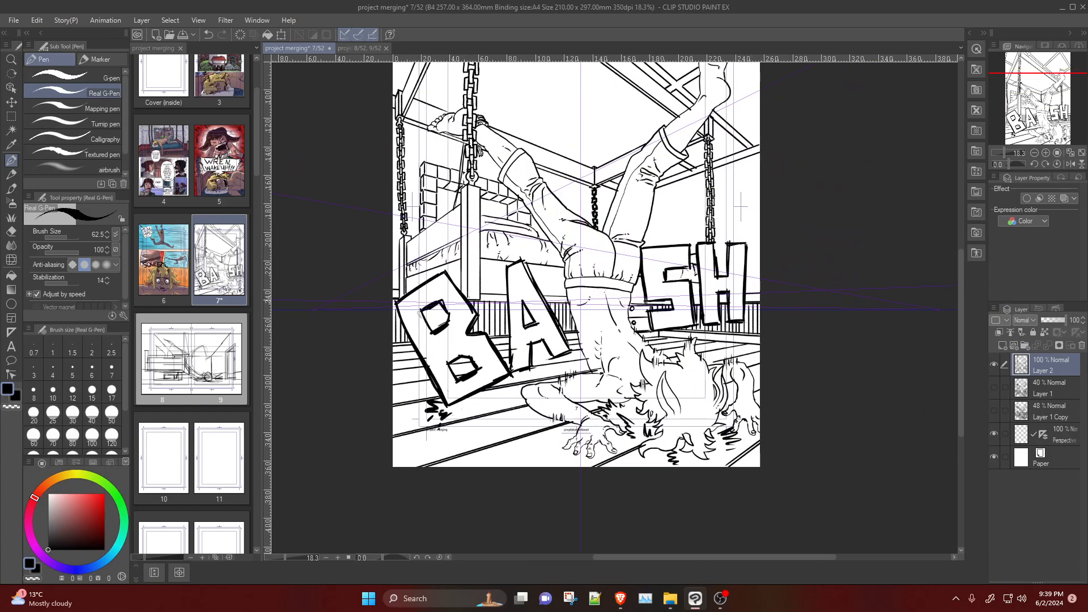
pyautogui.click(994, 434)
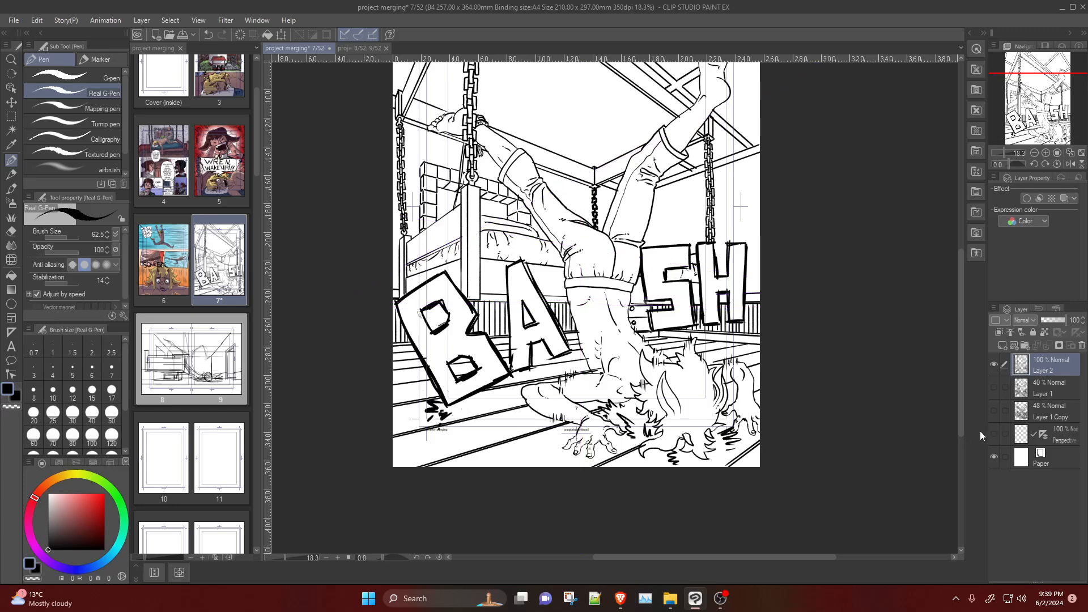
# Step: Ink short texture marks on the wall around the far-left chain, beside the brick frame and below the raised foot
pyautogui.scroll(2, 464, 214)
pyautogui.scroll(3, 464, 215)
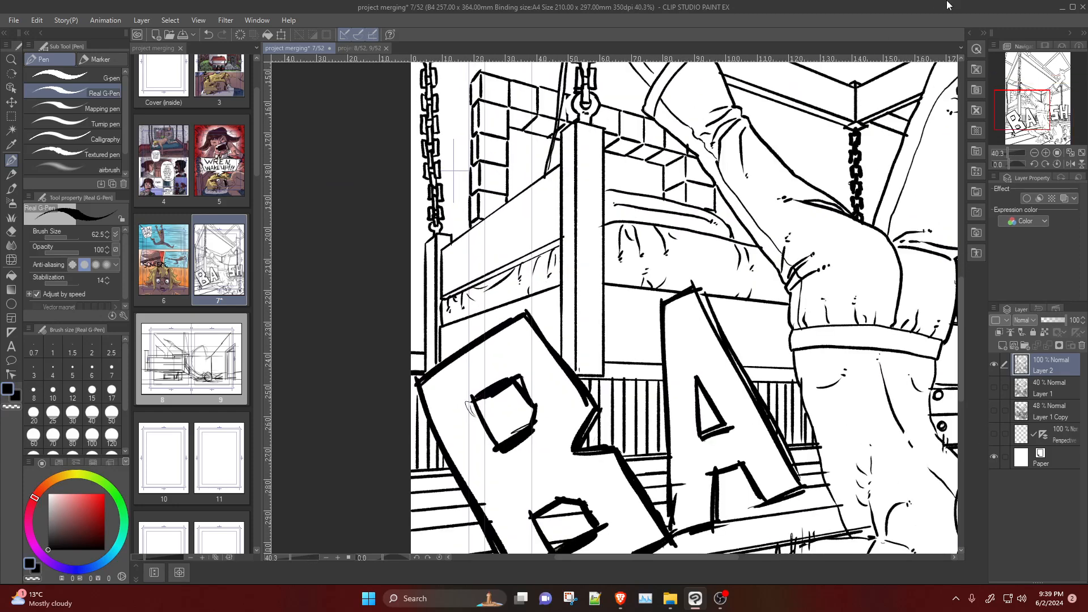
pyautogui.moveTo(445, 106); pyautogui.dragTo(453, 137)
pyautogui.moveTo(416, 171)
pyautogui.mouseDown()
pyautogui.moveTo(458, 206)
pyautogui.moveTo(417, 240)
pyautogui.mouseUp()
pyautogui.moveTo(413, 261); pyautogui.dragTo(424, 315)
pyautogui.scroll(-4, 556, 268)
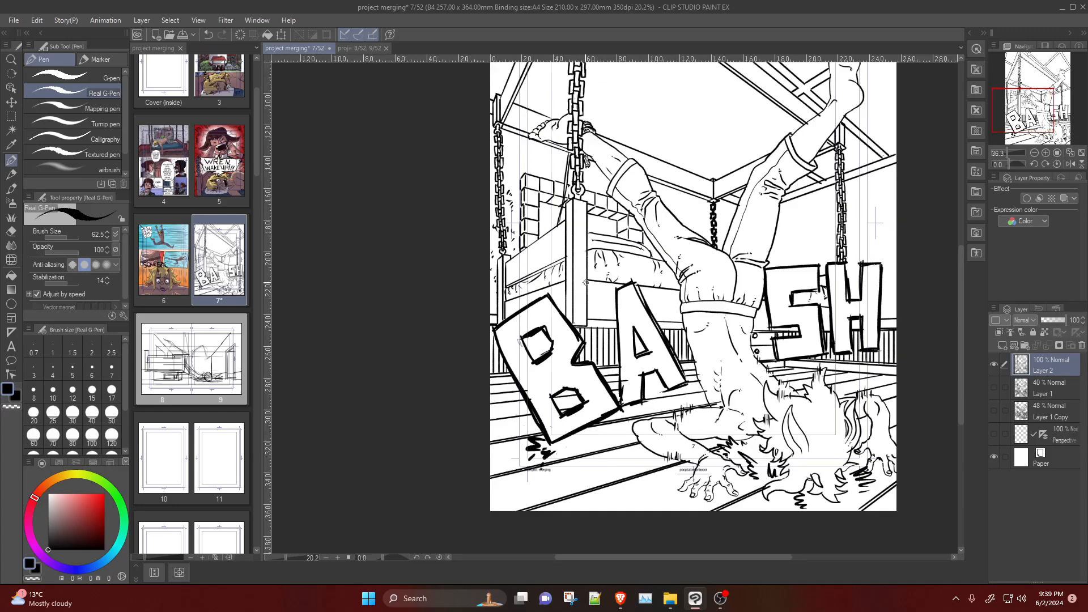
pyautogui.moveTo(526, 133); pyautogui.dragTo(549, 190)
pyautogui.scroll(1, 549, 190)
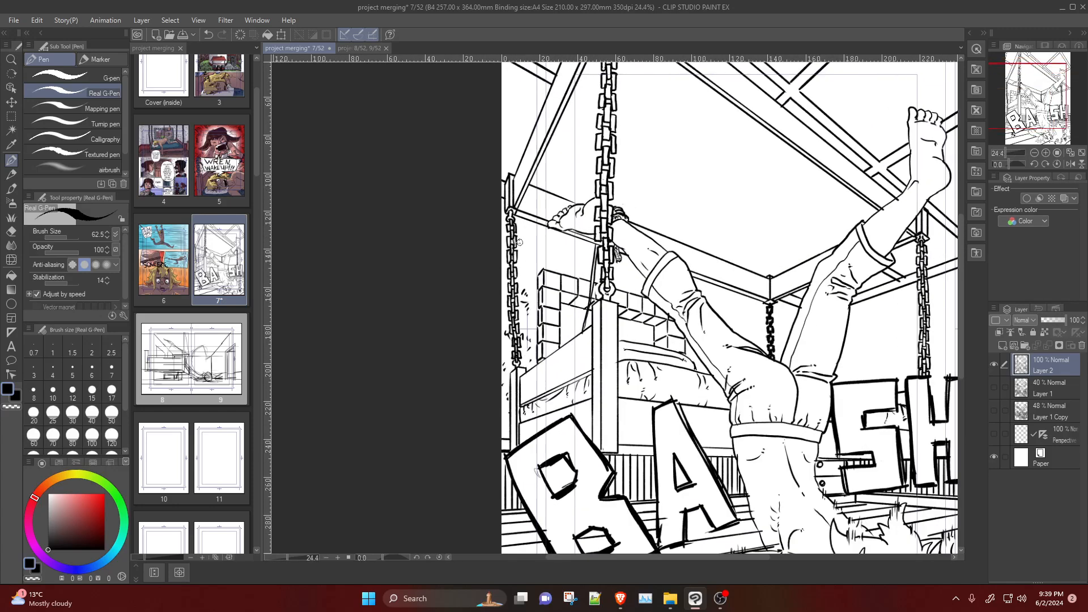
# Step: Scatter short texture marks over the wall behind the character's legs, around the corner chain and towards the right chain
pyautogui.moveTo(536, 243); pyautogui.dragTo(550, 248)
pyautogui.moveTo(878, 333); pyautogui.dragTo(876, 336)
pyautogui.moveTo(886, 332); pyautogui.dragTo(884, 334)
pyautogui.moveTo(618, 270); pyautogui.dragTo(619, 275)
pyautogui.moveTo(626, 273); pyautogui.dragTo(627, 277)
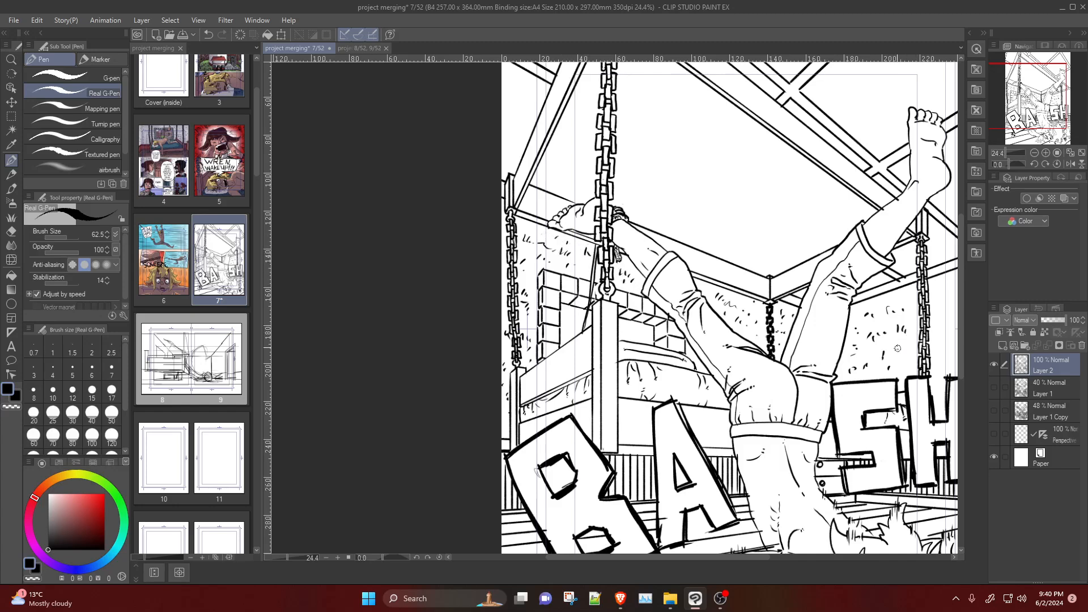
pyautogui.moveTo(897, 342); pyautogui.dragTo(902, 343)
pyautogui.scroll(-4, 773, 303)
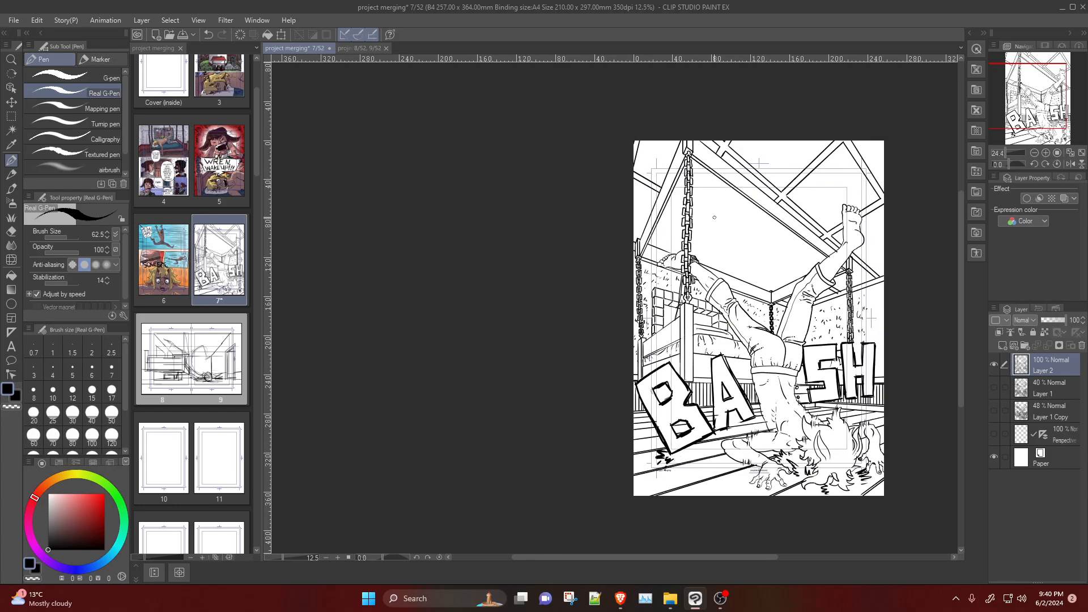
# Step: Add texture marks to the wall between the right chain and the page edge, down beside the letter H
pyautogui.scroll(4, 853, 260)
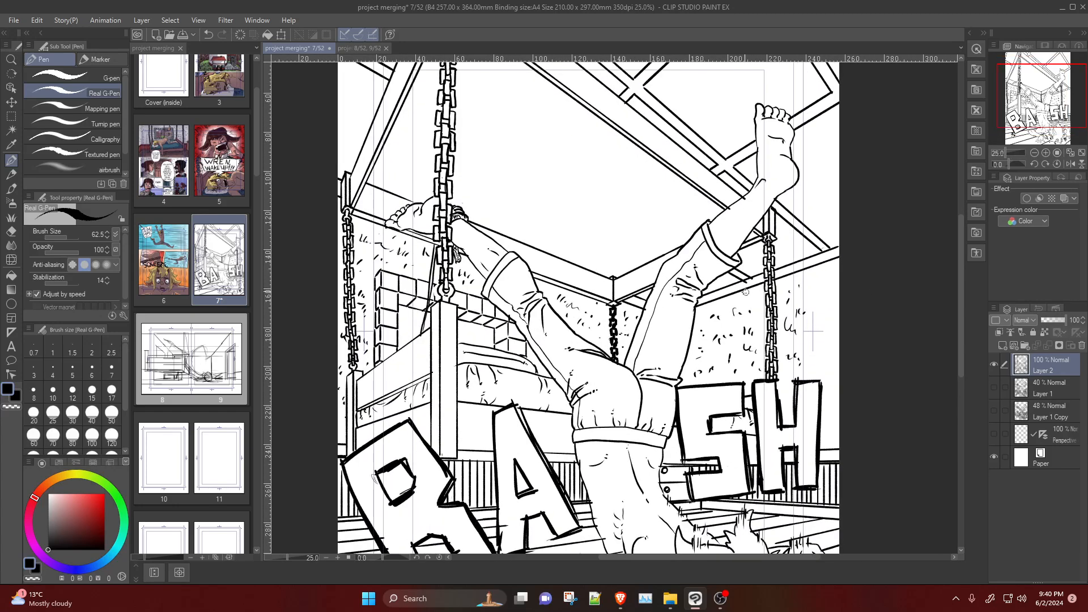
pyautogui.moveTo(815, 279); pyautogui.dragTo(820, 272)
pyautogui.moveTo(826, 273); pyautogui.dragTo(828, 273)
pyautogui.moveTo(825, 398); pyautogui.dragTo(829, 409)
pyautogui.scroll(-4, 654, 283)
pyautogui.scroll(4, 660, 372)
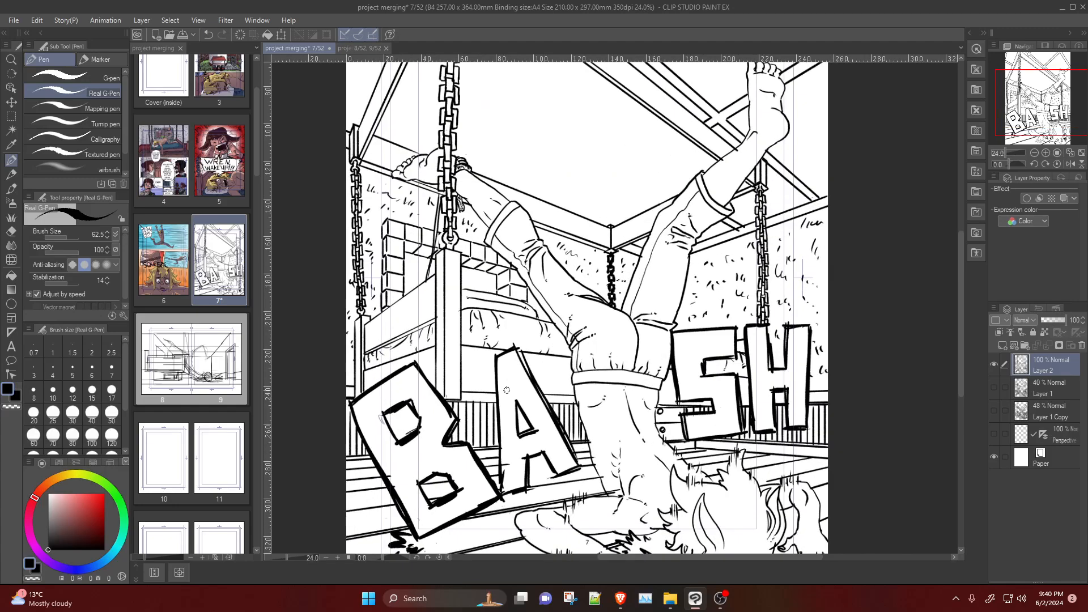
# Step: Try inking wood-grain knots and first grain lines on the bed's upper side board
pyautogui.scroll(-5, 492, 369)
pyautogui.scroll(3, 420, 370)
pyautogui.scroll(4, 400, 442)
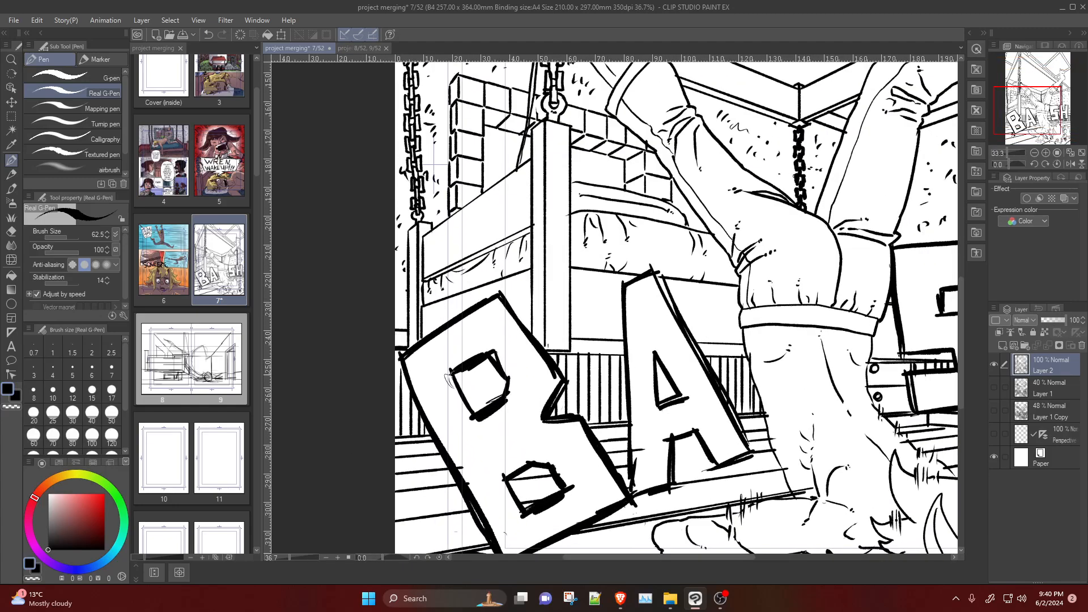
pyautogui.moveTo(525, 192); pyautogui.dragTo(462, 230)
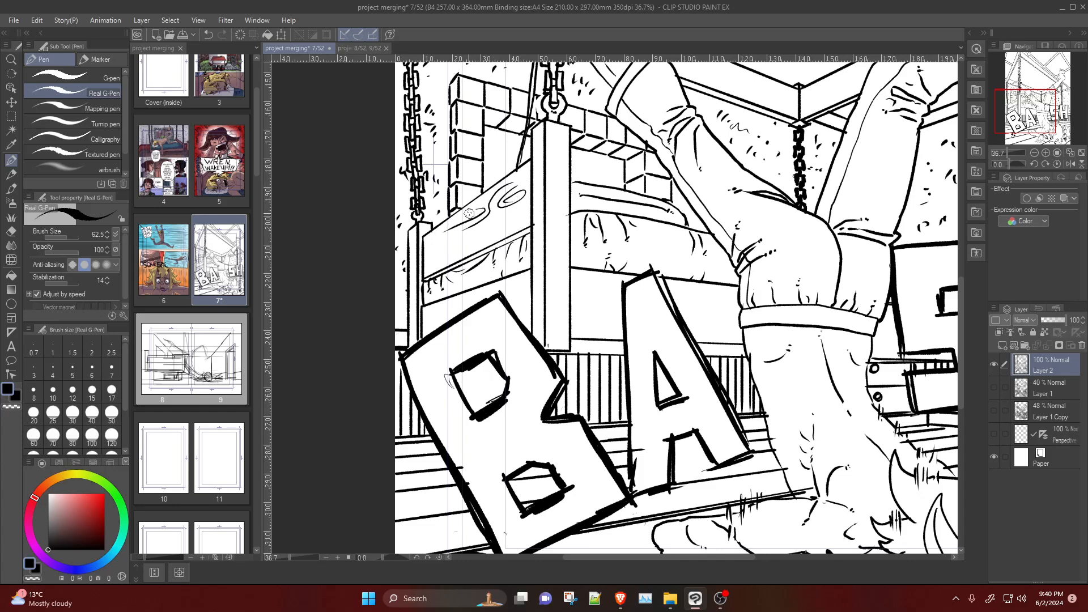
pyautogui.moveTo(468, 215); pyautogui.dragTo(437, 228)
pyautogui.hotkey('ctrl', 'z')
pyautogui.hotkey('ctrl', 'z')
pyautogui.moveTo(511, 182)
pyautogui.mouseDown()
pyautogui.moveTo(485, 217)
pyautogui.moveTo(437, 244)
pyautogui.mouseUp()
pyautogui.moveTo(479, 206)
pyautogui.mouseDown()
pyautogui.moveTo(449, 229)
pyautogui.moveTo(462, 213)
pyautogui.moveTo(455, 225)
pyautogui.moveTo(469, 222)
pyautogui.moveTo(429, 247)
pyautogui.mouseUp()
pyautogui.hotkey('ctrl', 'z')
pyautogui.hotkey('ctrl', 'z')
pyautogui.hotkey('ctrl', 'z')
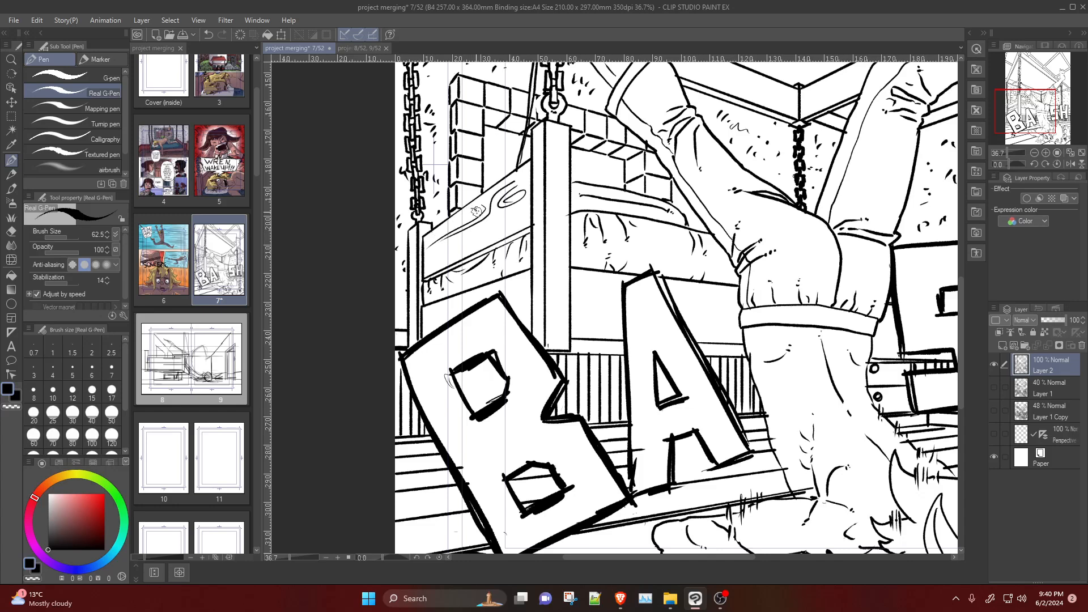
# Step: Try filling the rest of the bed's upper side board with flowing wood-grain lines
pyautogui.moveTo(483, 206); pyautogui.dragTo(430, 237)
pyautogui.hotkey('ctrl', 'z')
pyautogui.moveTo(495, 209)
pyautogui.mouseDown()
pyautogui.moveTo(531, 205)
pyautogui.moveTo(488, 221)
pyautogui.moveTo(524, 225)
pyautogui.moveTo(475, 240)
pyautogui.moveTo(486, 224)
pyautogui.moveTo(463, 241)
pyautogui.moveTo(464, 254)
pyautogui.moveTo(446, 243)
pyautogui.moveTo(420, 273)
pyautogui.mouseUp()
pyautogui.moveTo(458, 239)
pyautogui.mouseDown()
pyautogui.moveTo(442, 248)
pyautogui.moveTo(440, 271)
pyautogui.mouseUp()
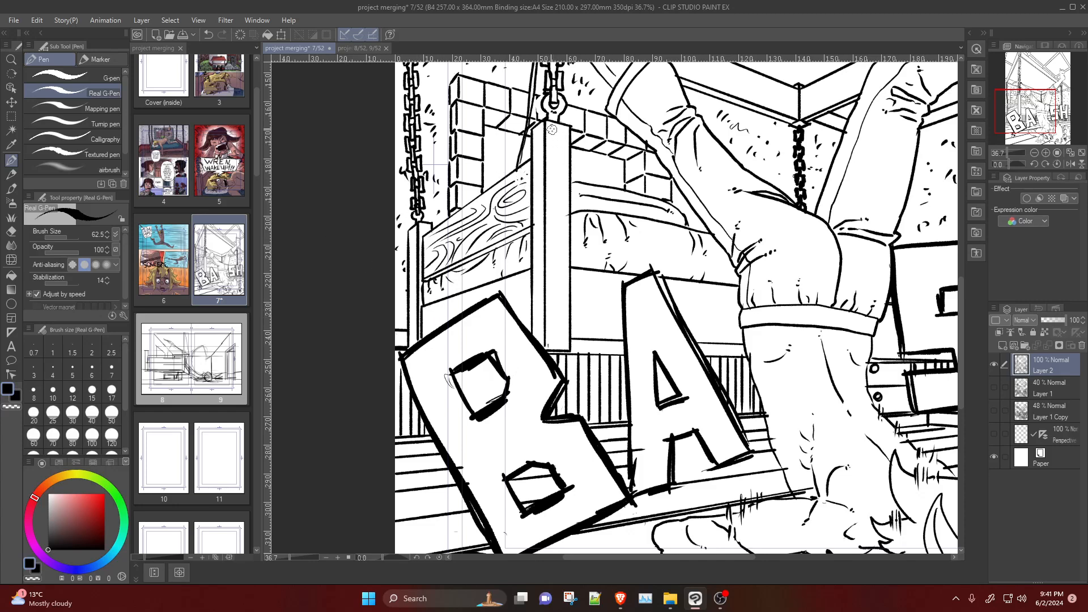
# Step: Try inking knots and vertical wood grain along the full length of the bed's front post
pyautogui.moveTo(553, 134)
pyautogui.mouseDown()
pyautogui.moveTo(552, 165)
pyautogui.moveTo(560, 132)
pyautogui.moveTo(565, 173)
pyautogui.moveTo(546, 168)
pyautogui.moveTo(548, 180)
pyautogui.moveTo(567, 180)
pyautogui.moveTo(546, 184)
pyautogui.moveTo(565, 192)
pyautogui.moveTo(557, 209)
pyautogui.moveTo(545, 202)
pyautogui.moveTo(564, 196)
pyautogui.moveTo(565, 248)
pyautogui.moveTo(568, 219)
pyautogui.moveTo(566, 229)
pyautogui.moveTo(548, 213)
pyautogui.moveTo(562, 209)
pyautogui.moveTo(548, 223)
pyautogui.moveTo(553, 255)
pyautogui.moveTo(549, 237)
pyautogui.moveTo(559, 246)
pyautogui.moveTo(552, 293)
pyautogui.mouseUp()
pyautogui.moveTo(546, 237)
pyautogui.mouseDown()
pyautogui.moveTo(549, 270)
pyautogui.moveTo(566, 264)
pyautogui.moveTo(558, 270)
pyautogui.moveTo(559, 255)
pyautogui.moveTo(562, 265)
pyautogui.mouseUp()
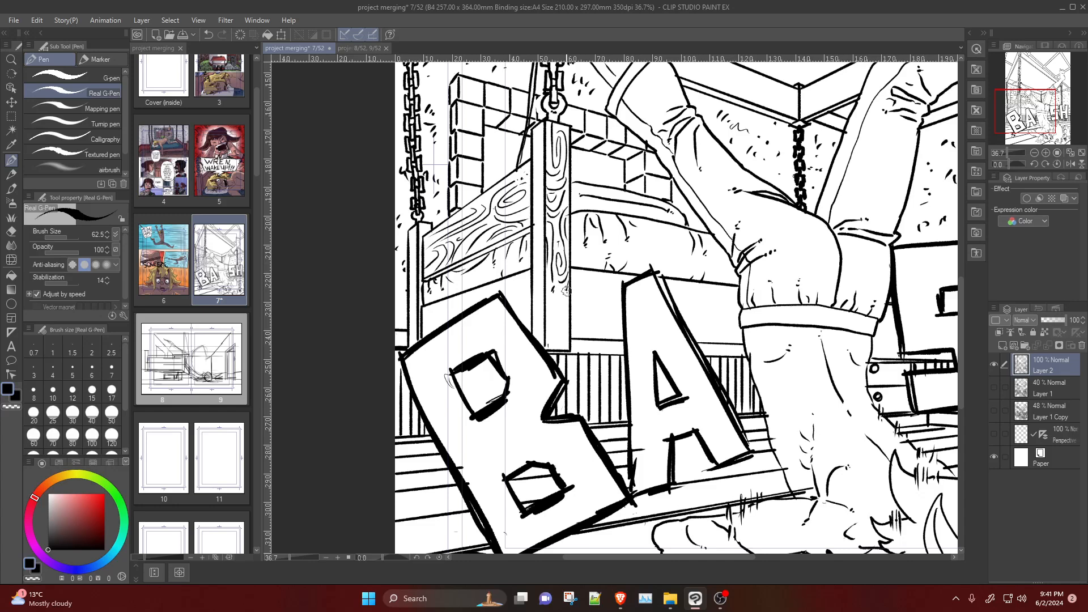
pyautogui.moveTo(558, 293)
pyautogui.mouseDown()
pyautogui.moveTo(559, 355)
pyautogui.moveTo(570, 307)
pyautogui.moveTo(563, 355)
pyautogui.mouseUp()
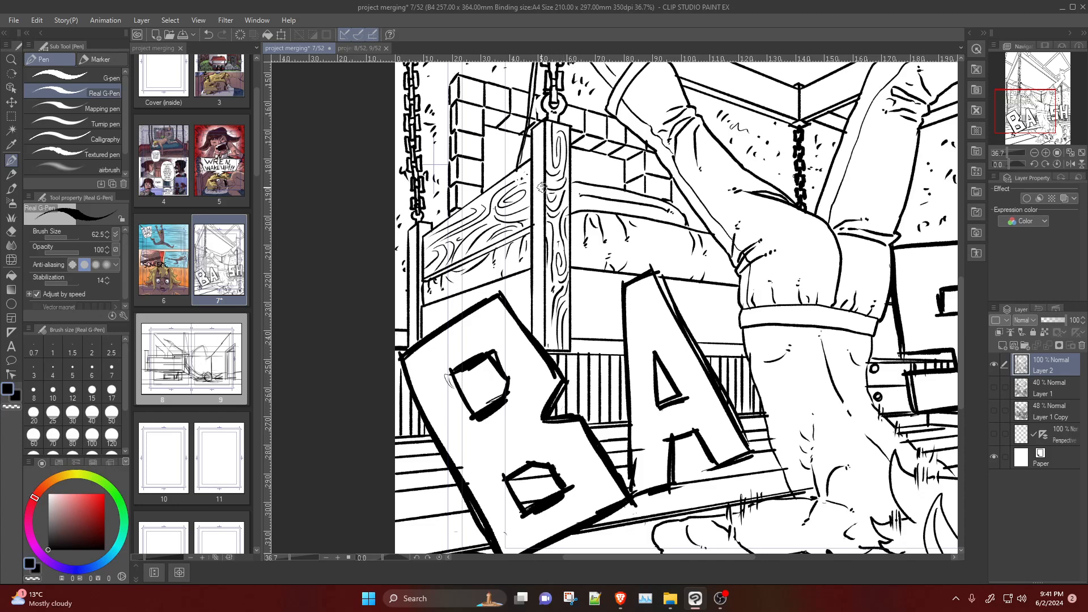
pyautogui.moveTo(538, 152)
pyautogui.mouseDown()
pyautogui.moveTo(542, 187)
pyautogui.moveTo(543, 126)
pyautogui.mouseUp()
pyautogui.moveTo(543, 225); pyautogui.dragTo(541, 277)
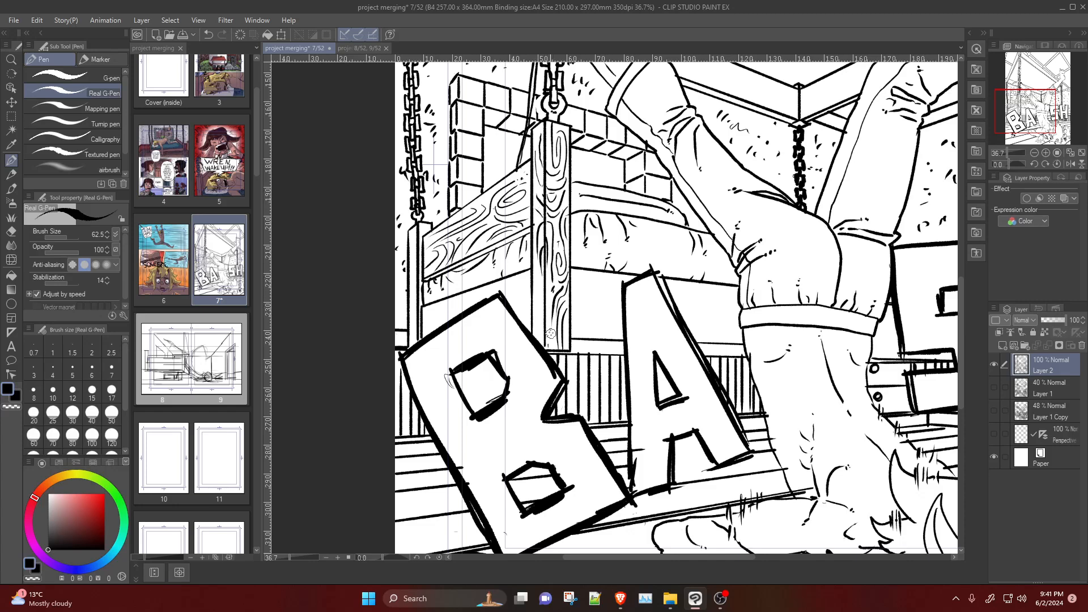
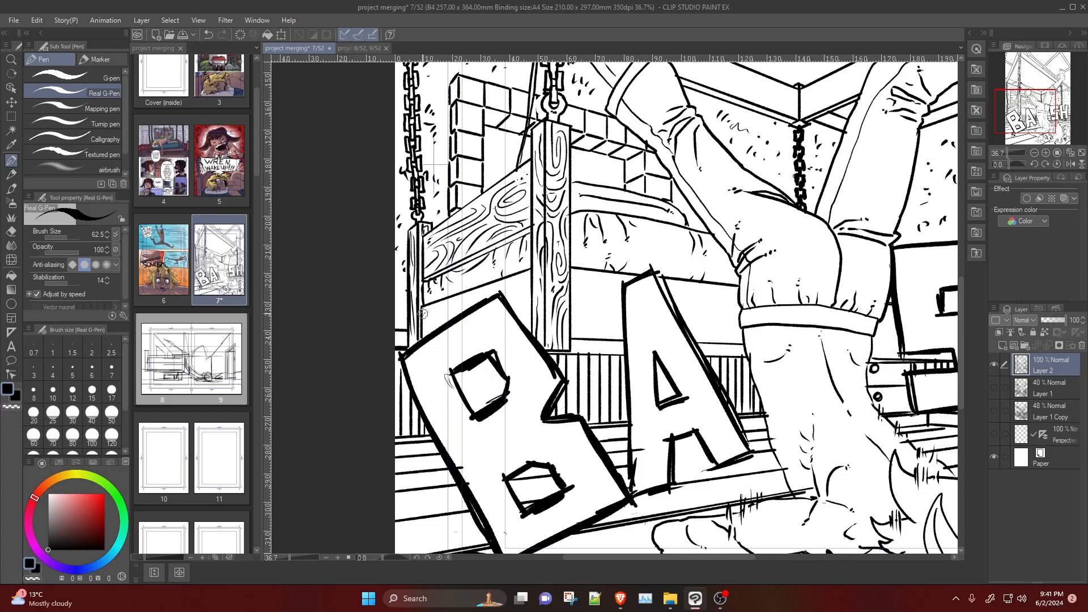
# Step: Try inking wood grain on the bed's lower side board, just above the letter B
pyautogui.moveTo(450, 312)
pyautogui.mouseDown()
pyautogui.moveTo(425, 332)
pyautogui.moveTo(454, 317)
pyautogui.moveTo(460, 304)
pyautogui.moveTo(445, 301)
pyautogui.moveTo(476, 307)
pyautogui.moveTo(474, 292)
pyautogui.moveTo(507, 294)
pyautogui.moveTo(484, 287)
pyautogui.moveTo(524, 289)
pyautogui.moveTo(512, 292)
pyautogui.moveTo(527, 299)
pyautogui.moveTo(509, 300)
pyautogui.moveTo(518, 318)
pyautogui.moveTo(499, 278)
pyautogui.moveTo(495, 286)
pyautogui.moveTo(527, 279)
pyautogui.mouseUp()
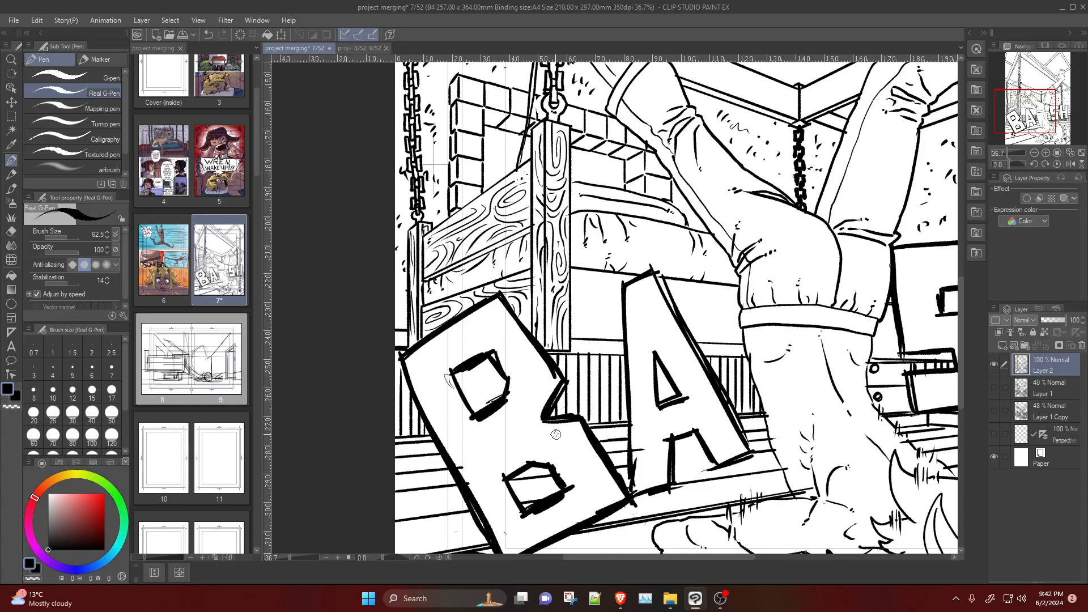
pyautogui.scroll(-4, 645, 394)
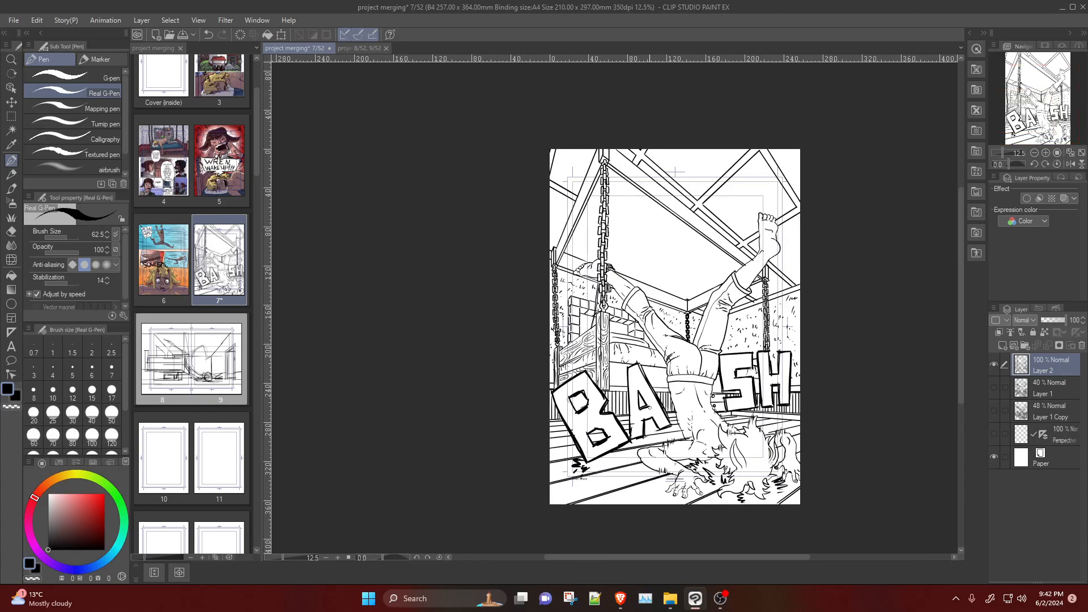
pyautogui.scroll(3, 676, 408)
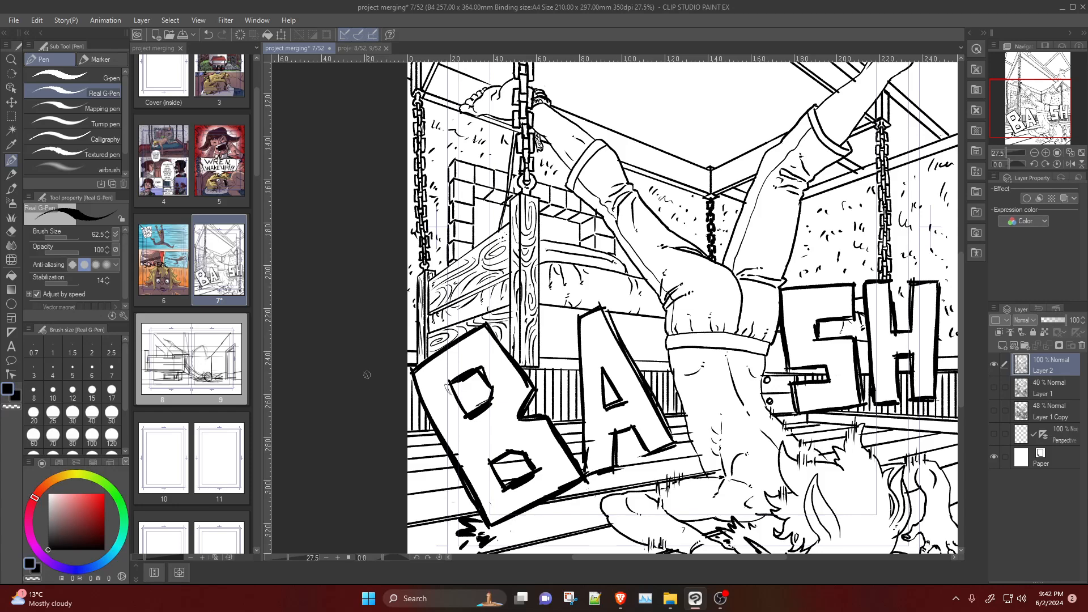
# Step: Open page 4 to examine how the bed and floor are textured, close it and return to page 7
pyautogui.doubleClick(182, 173)
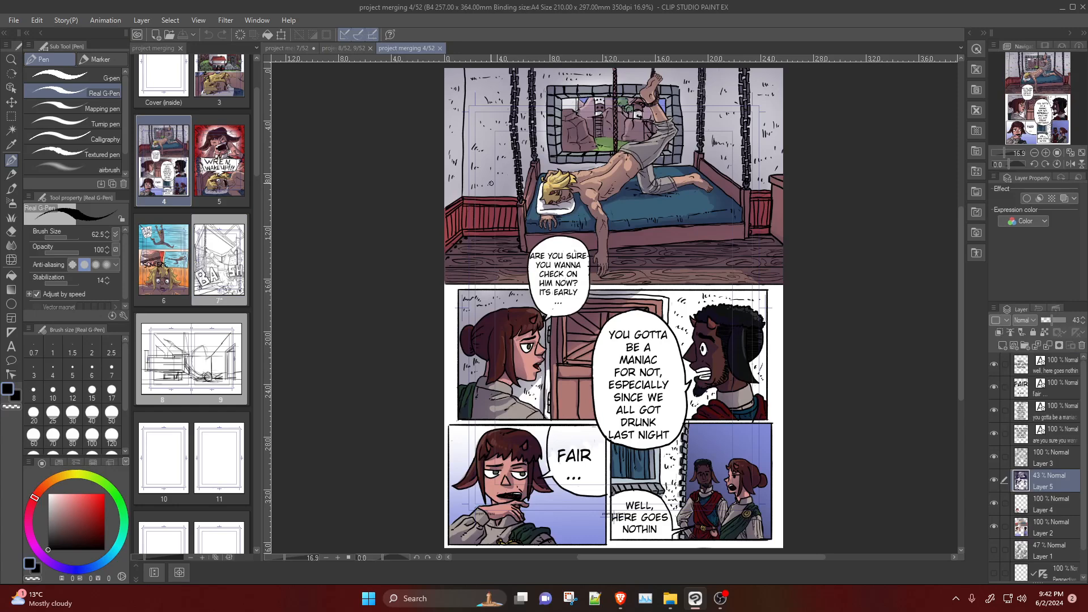
pyautogui.click(441, 49)
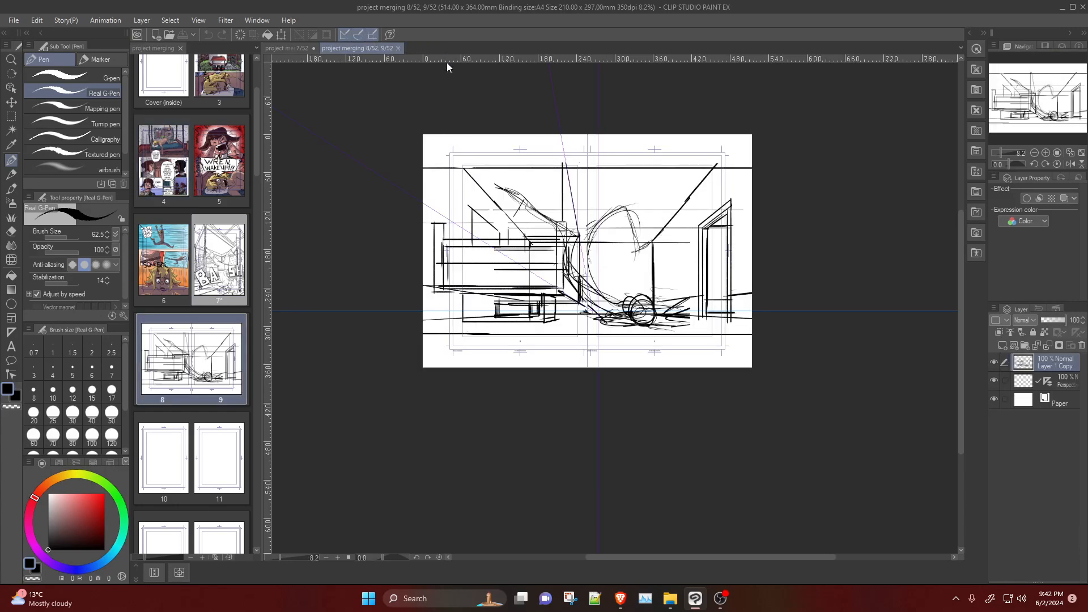
pyautogui.click(288, 47)
# Step: Undo all the wood-grain strokes on the bed's posts and side boards, keeping the wall texture marks
pyautogui.hotkey('ctrl', 'z')
pyautogui.hotkey('ctrl', 'z')
pyautogui.hotkey('ctrl', 'z')
pyautogui.hotkey('ctrl', 'z')
pyautogui.hotkey('ctrl', 'z')
pyautogui.hotkey('ctrl', 'z')
pyautogui.hotkey('ctrl', 'z')
pyautogui.hotkey('ctrl', 'z')
pyautogui.hotkey('ctrl', 'z')
pyautogui.hotkey('ctrl', 'z')
pyautogui.hotkey('ctrl', 'z')
pyautogui.hotkey('ctrl', 'z')
pyautogui.hotkey('ctrl', 'z')
pyautogui.hotkey('ctrl', 'z')
pyautogui.hotkey('ctrl', 'z')
pyautogui.hotkey('ctrl', 'z')
pyautogui.hotkey('ctrl', 'z')
pyautogui.hotkey('ctrl', 'z')
pyautogui.hotkey('ctrl', 'z')
pyautogui.hotkey('ctrl', 'z')
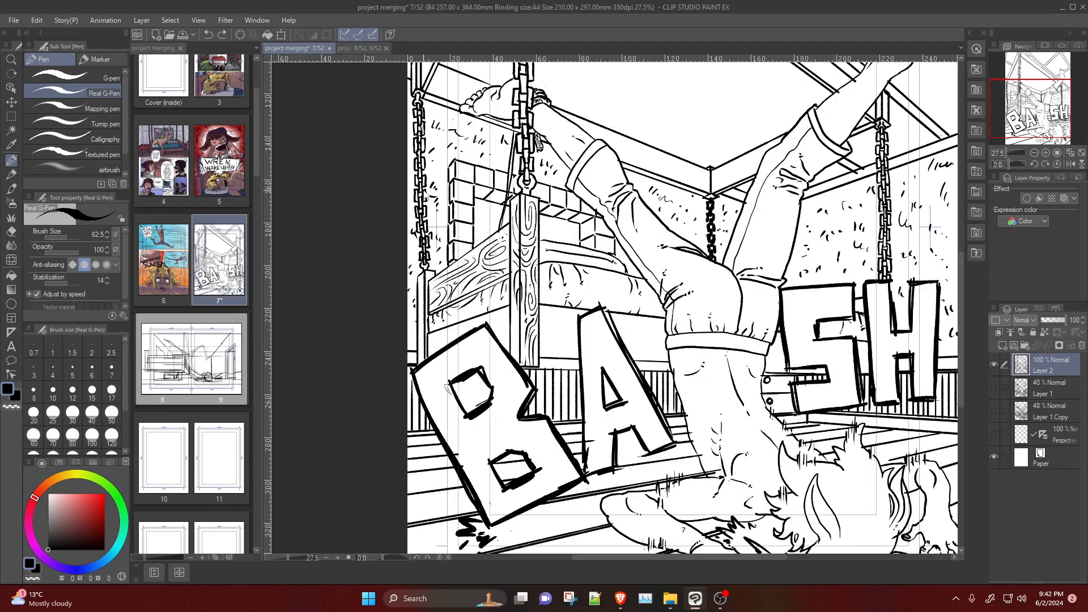
pyautogui.hotkey('ctrl', 'z')
pyautogui.hotkey('ctrl', 'z')
pyautogui.hotkey('ctrl', 'z')
pyautogui.hotkey('ctrl', 'z')
pyautogui.hotkey('ctrl', 'z')
pyautogui.hotkey('ctrl', 'z')
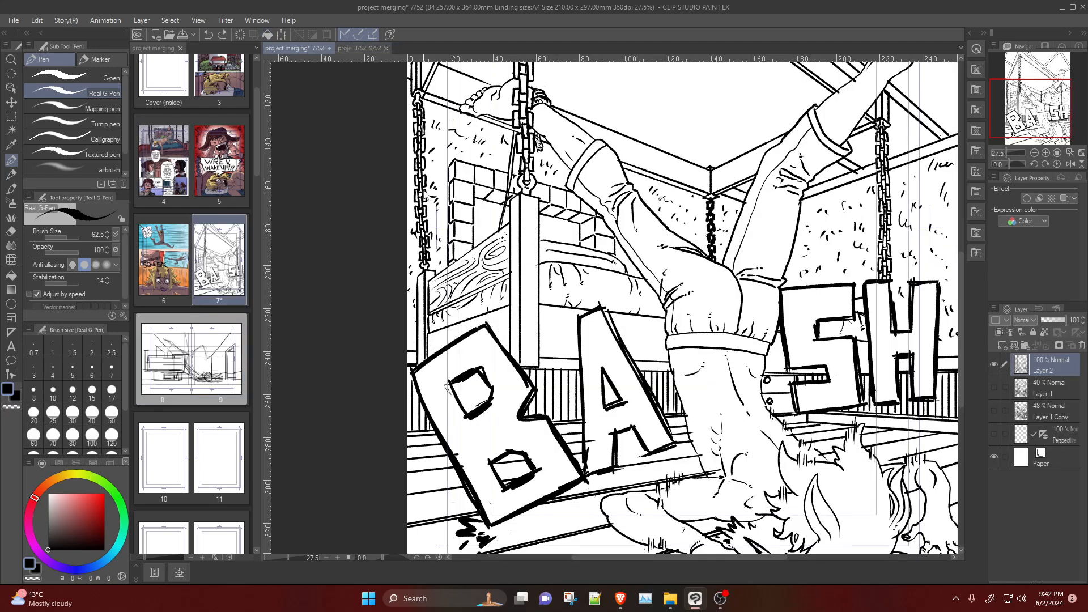
pyautogui.hotkey('ctrl', 'z')
pyautogui.hotkey('ctrl', 'z')
pyautogui.hotkey('ctrl', 'z')
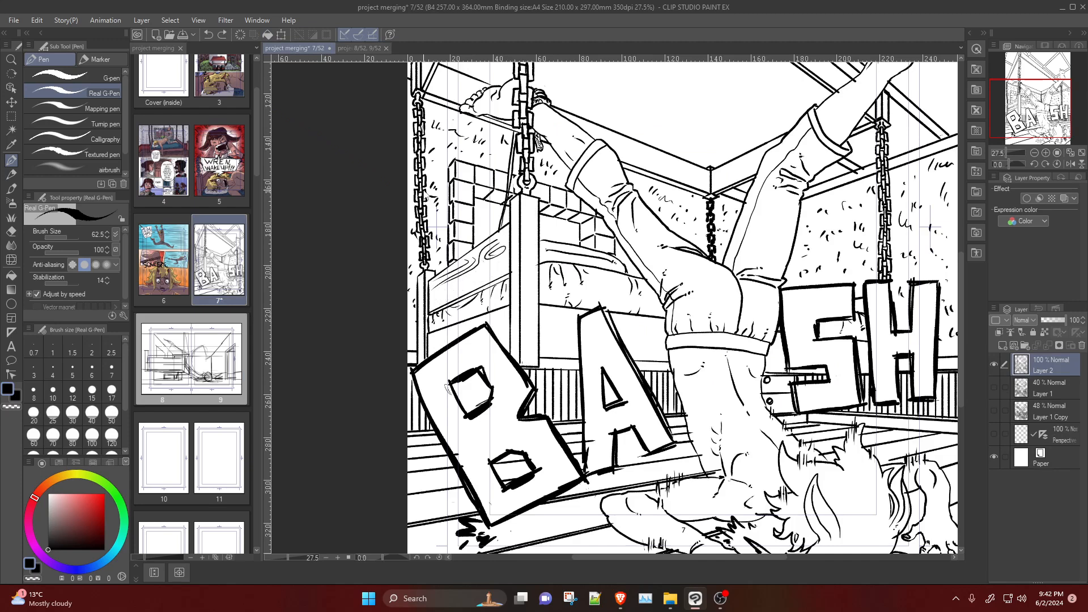
pyautogui.hotkey('ctrl', 'z')
pyautogui.hotkey('ctrl', 'z')
pyautogui.hotkey('ctrl', 'z')
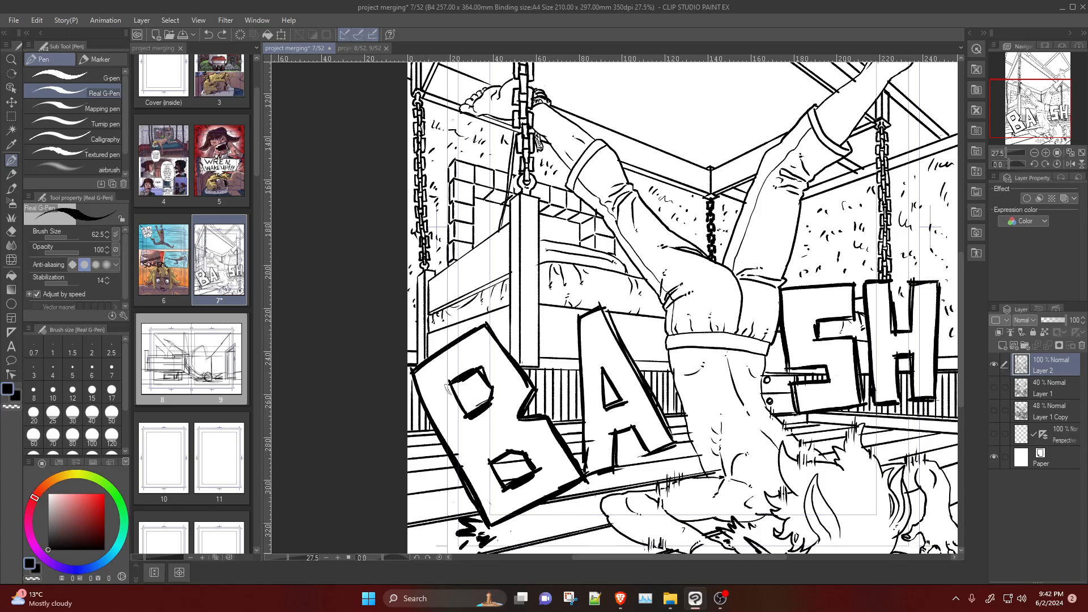
# Step: Ink a large wood-grain knot on the floorboard at the page's bottom edge, with grain lines running up to the character's hand
pyautogui.scroll(-3, 553, 241)
pyautogui.scroll(2, 698, 375)
pyautogui.scroll(-3, 697, 385)
pyautogui.scroll(3, 629, 499)
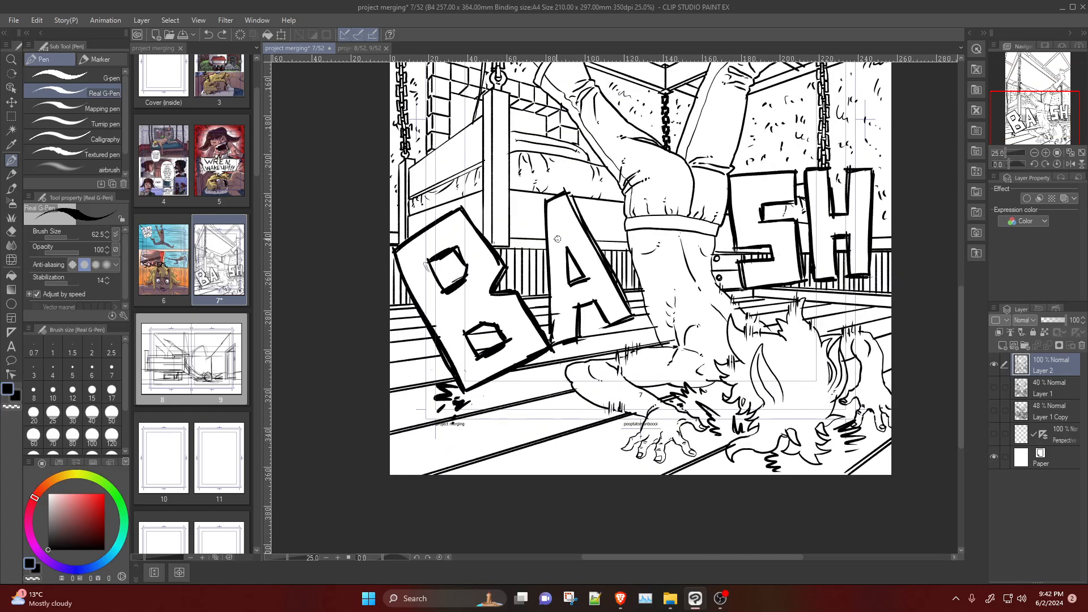
pyautogui.moveTo(478, 475)
pyautogui.mouseDown()
pyautogui.moveTo(553, 455)
pyautogui.moveTo(543, 481)
pyautogui.moveTo(537, 463)
pyautogui.moveTo(597, 453)
pyautogui.moveTo(612, 460)
pyautogui.moveTo(604, 477)
pyautogui.moveTo(551, 451)
pyautogui.moveTo(611, 440)
pyautogui.moveTo(630, 452)
pyautogui.mouseUp()
pyautogui.hotkey('ctrl', 'z')
pyautogui.moveTo(537, 477)
pyautogui.mouseDown()
pyautogui.moveTo(579, 463)
pyautogui.moveTo(597, 478)
pyautogui.mouseUp()
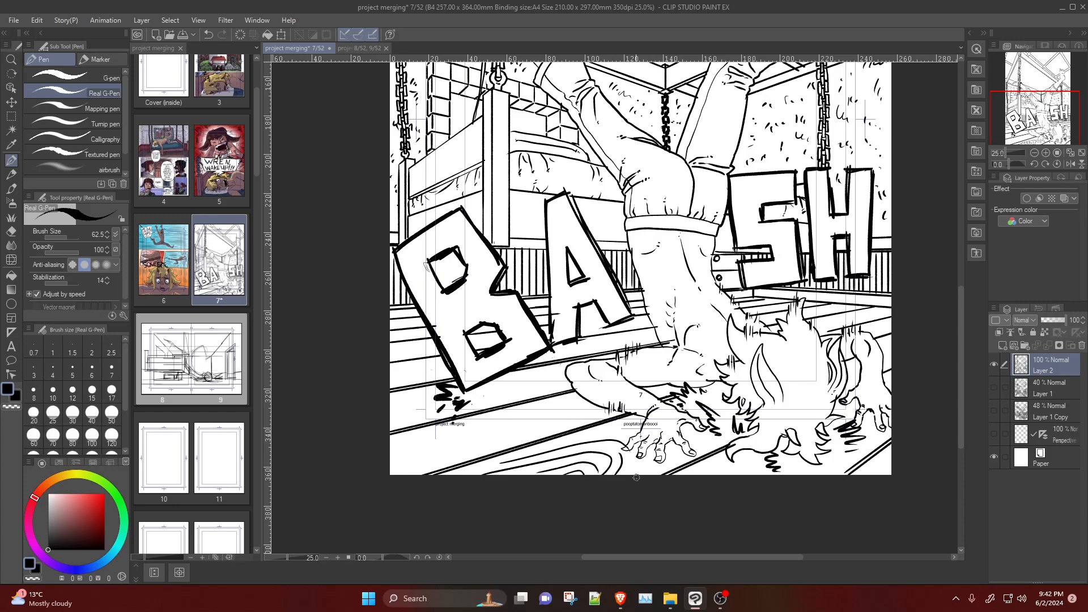
pyautogui.moveTo(642, 458)
pyautogui.mouseDown()
pyautogui.moveTo(664, 474)
pyautogui.moveTo(641, 466)
pyautogui.moveTo(702, 425)
pyautogui.mouseUp()
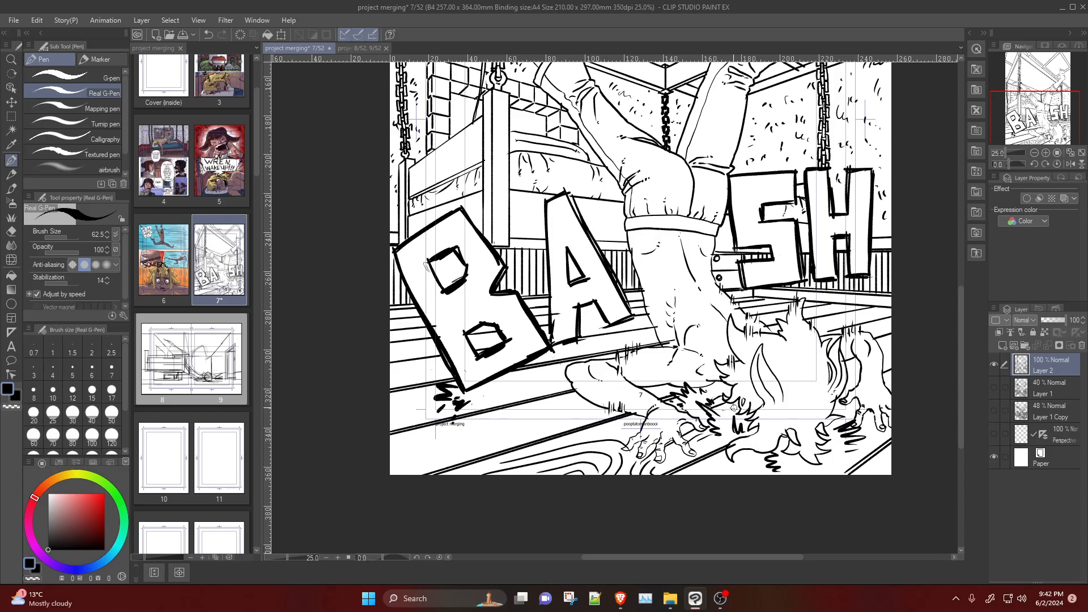
# Step: Ink wood grain on the floorboards around the character's hand and below the hair along the page's bottom edge
pyautogui.moveTo(723, 438)
pyautogui.mouseDown()
pyautogui.moveTo(682, 469)
pyautogui.moveTo(682, 443)
pyautogui.mouseUp()
pyautogui.moveTo(606, 430); pyautogui.dragTo(575, 444)
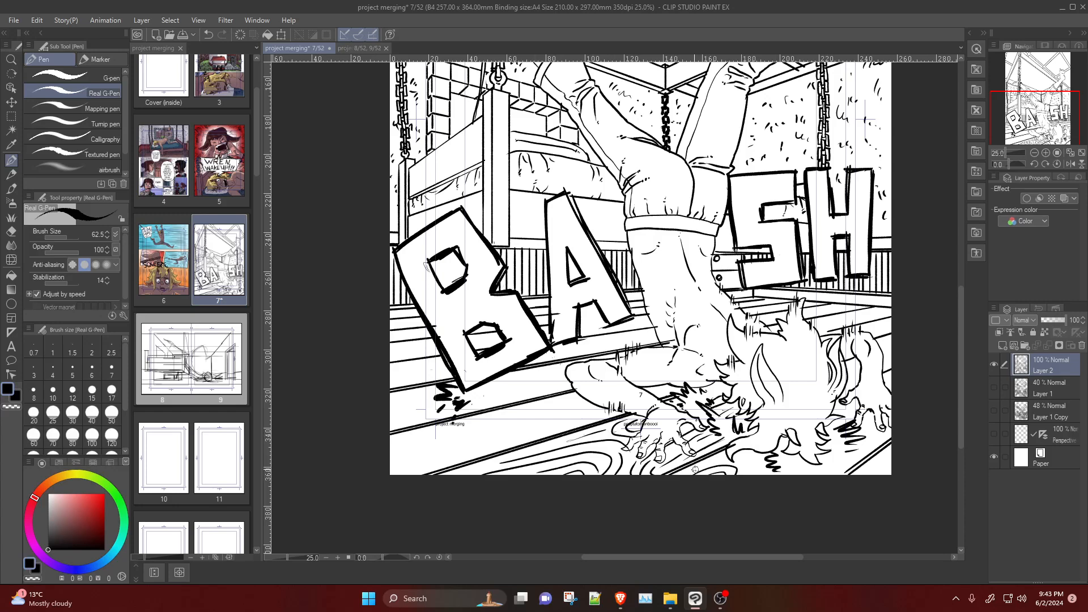
pyautogui.moveTo(729, 451)
pyautogui.mouseDown()
pyautogui.moveTo(752, 463)
pyautogui.moveTo(756, 451)
pyautogui.moveTo(744, 454)
pyautogui.moveTo(762, 448)
pyautogui.moveTo(743, 475)
pyautogui.moveTo(795, 460)
pyautogui.mouseUp()
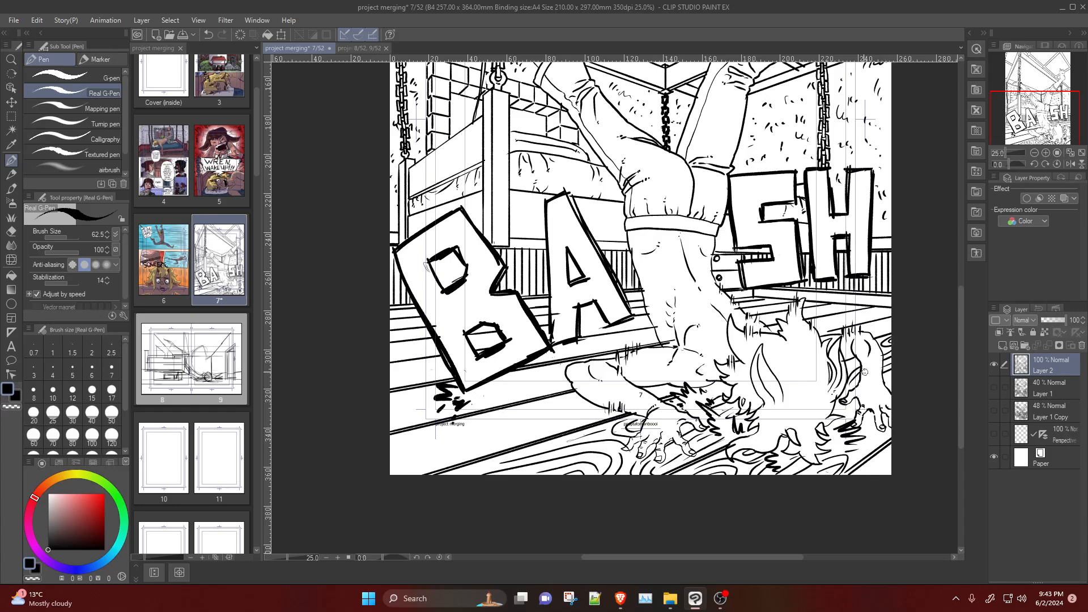
pyautogui.moveTo(859, 362)
pyautogui.mouseDown()
pyautogui.moveTo(849, 381)
pyautogui.moveTo(845, 372)
pyautogui.mouseUp()
pyautogui.hotkey('ctrl', 'z')
pyautogui.hotkey('ctrl', 'z')
pyautogui.hotkey('ctrl', 'z')
pyautogui.hotkey('ctrl', 'z')
pyautogui.moveTo(857, 400)
pyautogui.mouseDown()
pyautogui.moveTo(842, 413)
pyautogui.moveTo(859, 408)
pyautogui.mouseUp()
pyautogui.hotkey('ctrl', 'z')
# Step: Ink wood grain on the floorboards in the page's bottom-right corner and behind the hair below the letters S and H
pyautogui.moveTo(827, 448)
pyautogui.mouseDown()
pyautogui.moveTo(862, 455)
pyautogui.moveTo(834, 439)
pyautogui.moveTo(869, 446)
pyautogui.mouseUp()
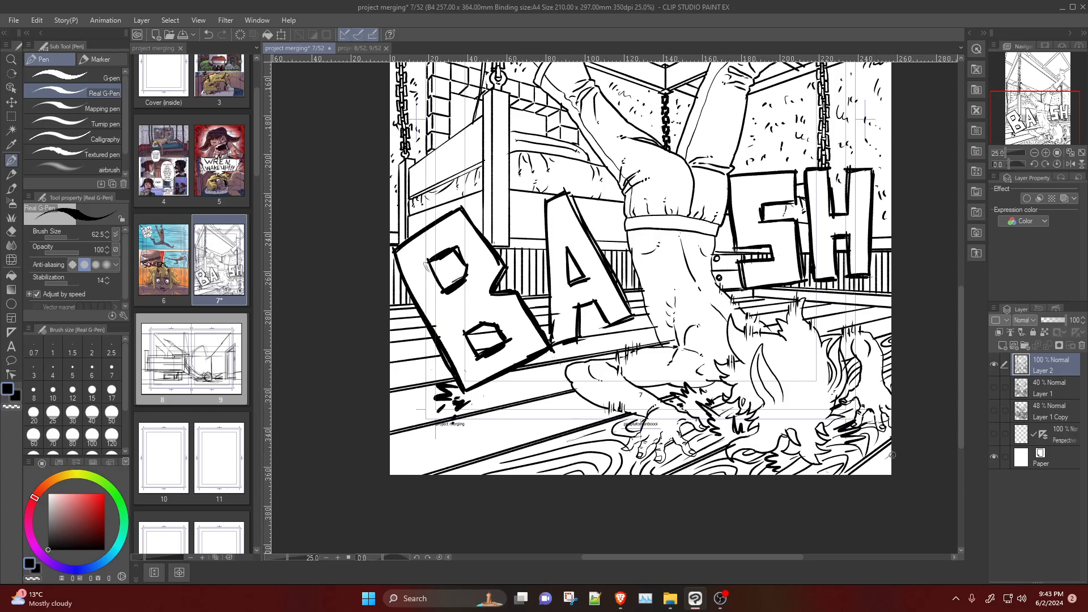
pyautogui.moveTo(892, 455)
pyautogui.mouseDown()
pyautogui.moveTo(867, 474)
pyautogui.moveTo(880, 474)
pyautogui.mouseUp()
pyautogui.moveTo(888, 319)
pyautogui.mouseDown()
pyautogui.moveTo(852, 325)
pyautogui.moveTo(897, 327)
pyautogui.moveTo(898, 315)
pyautogui.moveTo(869, 308)
pyautogui.moveTo(864, 317)
pyautogui.moveTo(889, 309)
pyautogui.moveTo(843, 329)
pyautogui.moveTo(868, 325)
pyautogui.moveTo(876, 319)
pyautogui.moveTo(830, 329)
pyautogui.moveTo(860, 316)
pyautogui.moveTo(841, 316)
pyautogui.moveTo(806, 330)
pyautogui.moveTo(863, 313)
pyautogui.moveTo(820, 323)
pyautogui.mouseUp()
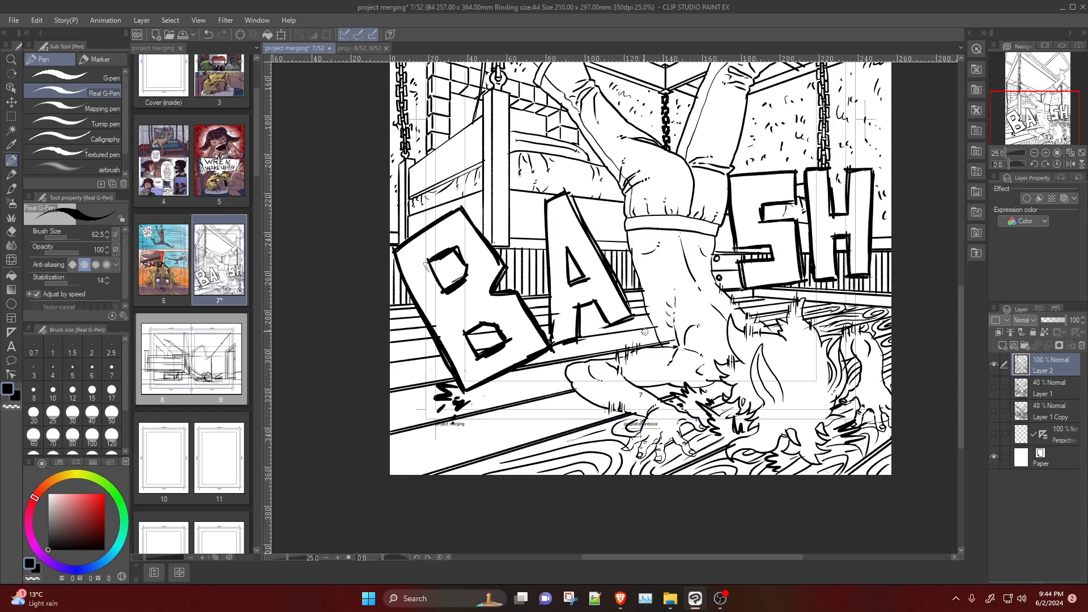
# Step: Ink wood grain with curved knots on the floorboard in the page's bottom-left corner
pyautogui.moveTo(388, 448)
pyautogui.mouseDown()
pyautogui.moveTo(458, 431)
pyautogui.moveTo(477, 442)
pyautogui.moveTo(410, 446)
pyautogui.moveTo(460, 453)
pyautogui.mouseUp()
pyautogui.moveTo(390, 450)
pyautogui.mouseDown()
pyautogui.moveTo(424, 446)
pyautogui.moveTo(431, 459)
pyautogui.moveTo(399, 475)
pyautogui.moveTo(408, 456)
pyautogui.moveTo(389, 475)
pyautogui.moveTo(413, 475)
pyautogui.mouseUp()
pyautogui.hotkey('ctrl', 'z')
pyautogui.hotkey('ctrl', 'z')
pyautogui.hotkey('ctrl', 'z')
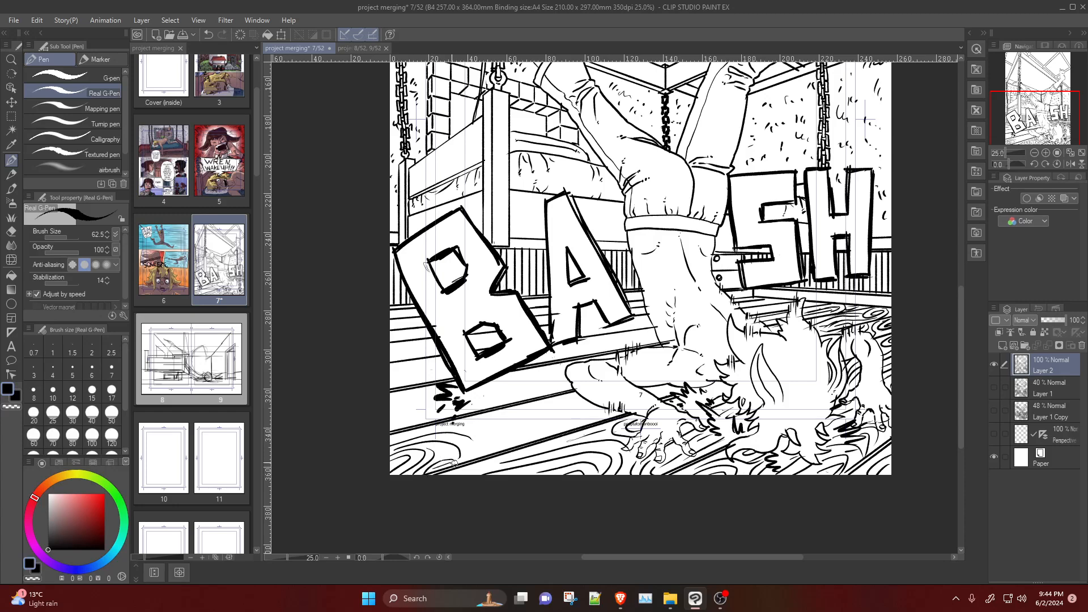
# Step: Ink wood grain along the floorboards between the page's bottom-left corner and the character's flat hand
pyautogui.moveTo(460, 440)
pyautogui.mouseDown()
pyautogui.moveTo(495, 441)
pyautogui.moveTo(470, 437)
pyautogui.moveTo(533, 421)
pyautogui.mouseUp()
pyautogui.hotkey('ctrl', 'z')
pyautogui.hotkey('ctrl', 'z')
pyautogui.moveTo(468, 437); pyautogui.dragTo(543, 435)
pyautogui.hotkey('ctrl', 'z')
pyautogui.moveTo(468, 437); pyautogui.dragTo(561, 423)
pyautogui.moveTo(497, 445)
pyautogui.mouseDown()
pyautogui.moveTo(459, 460)
pyautogui.moveTo(533, 434)
pyautogui.mouseUp()
pyautogui.hotkey('ctrl', 'z')
pyautogui.hotkey('ctrl', 'z')
pyautogui.hotkey('ctrl', 'z')
pyautogui.moveTo(471, 461)
pyautogui.mouseDown()
pyautogui.moveTo(530, 440)
pyautogui.moveTo(472, 425)
pyautogui.moveTo(488, 418)
pyautogui.moveTo(500, 435)
pyautogui.moveTo(552, 417)
pyautogui.moveTo(516, 414)
pyautogui.moveTo(481, 429)
pyautogui.moveTo(533, 429)
pyautogui.moveTo(559, 416)
pyautogui.moveTo(497, 430)
pyautogui.moveTo(574, 401)
pyautogui.mouseUp()
pyautogui.hotkey('ctrl', 'z')
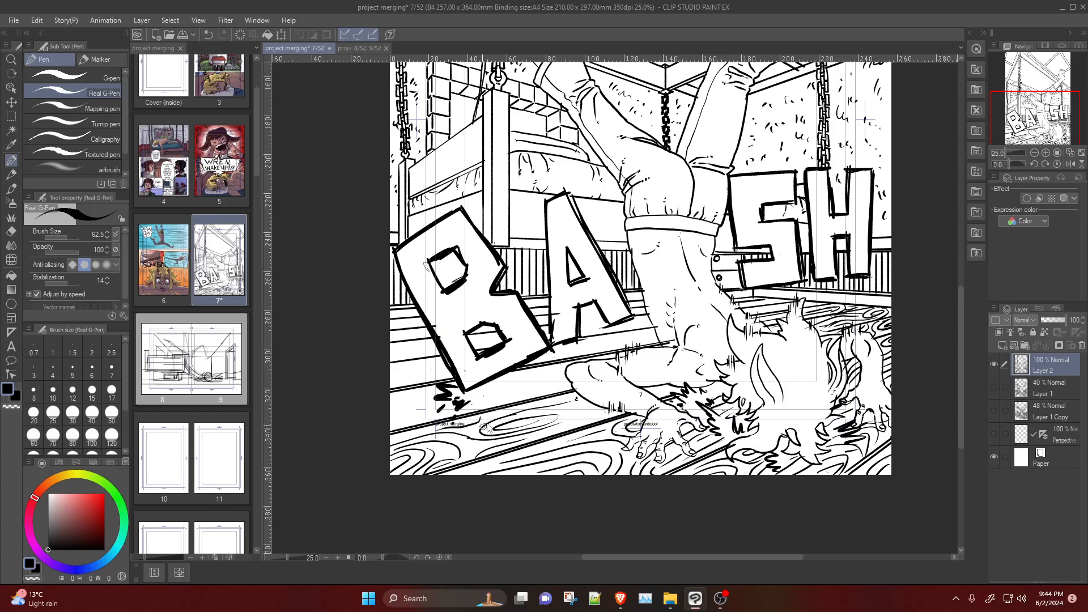
# Step: Ink knots and grain lines on the floorboards directly below the letter B, out to the page's left edge
pyautogui.moveTo(482, 419); pyautogui.dragTo(406, 435)
pyautogui.moveTo(525, 425)
pyautogui.mouseDown()
pyautogui.moveTo(571, 421)
pyautogui.moveTo(557, 430)
pyautogui.moveTo(604, 412)
pyautogui.mouseUp()
pyautogui.hotkey('ctrl', 'z')
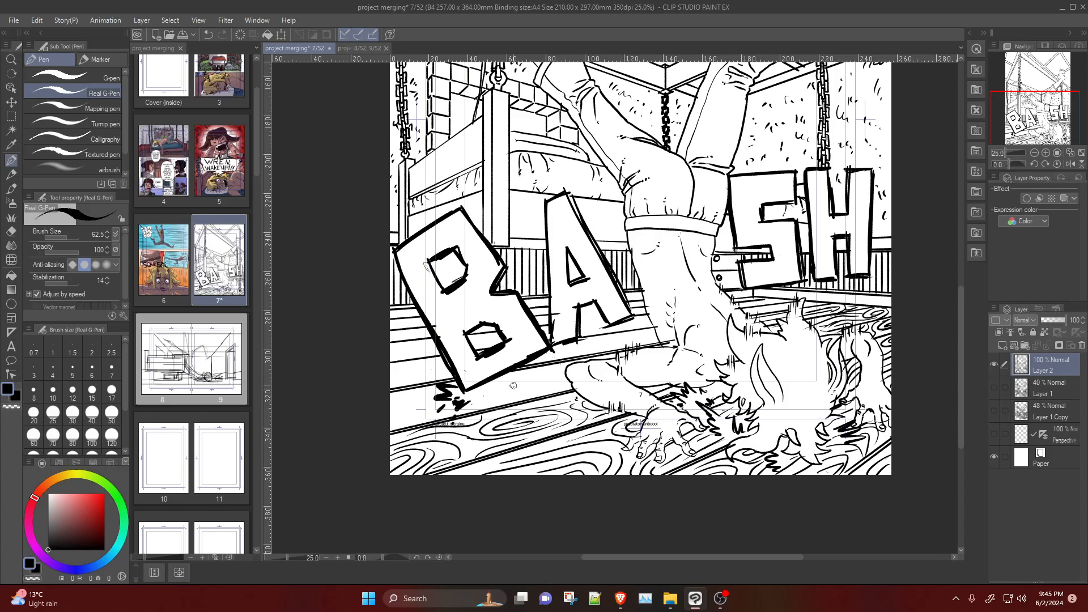
pyautogui.moveTo(513, 386)
pyautogui.mouseDown()
pyautogui.moveTo(487, 397)
pyautogui.moveTo(547, 388)
pyautogui.moveTo(521, 385)
pyautogui.moveTo(475, 407)
pyautogui.moveTo(480, 390)
pyautogui.moveTo(462, 412)
pyautogui.moveTo(393, 432)
pyautogui.mouseUp()
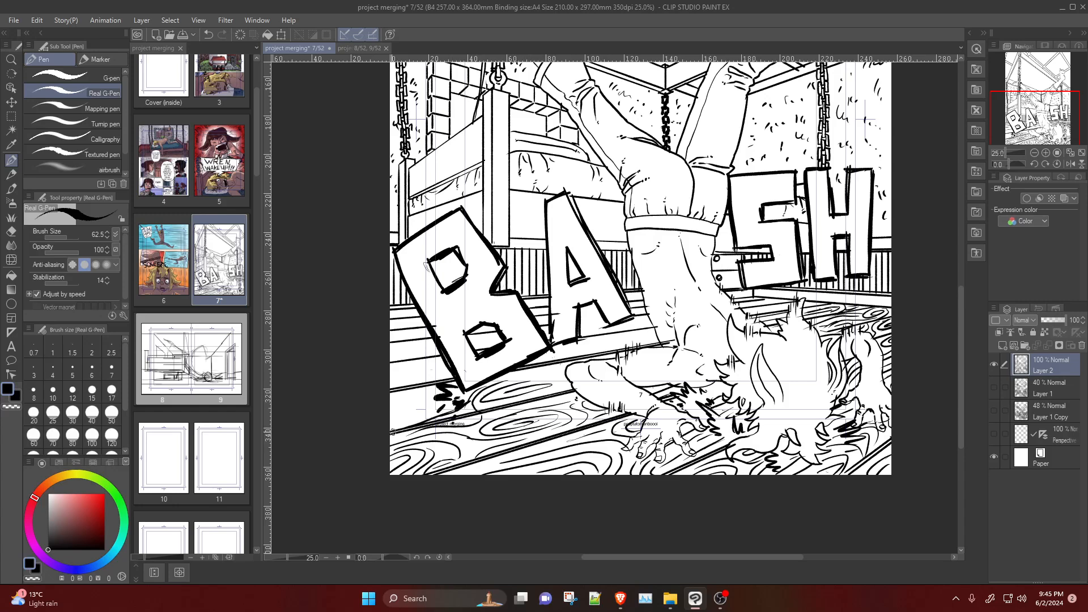
pyautogui.hotkey('ctrl', 'z')
pyautogui.moveTo(452, 413)
pyautogui.mouseDown()
pyautogui.moveTo(375, 430)
pyautogui.moveTo(422, 414)
pyautogui.moveTo(404, 405)
pyautogui.moveTo(391, 413)
pyautogui.moveTo(433, 410)
pyautogui.moveTo(418, 408)
pyautogui.mouseUp()
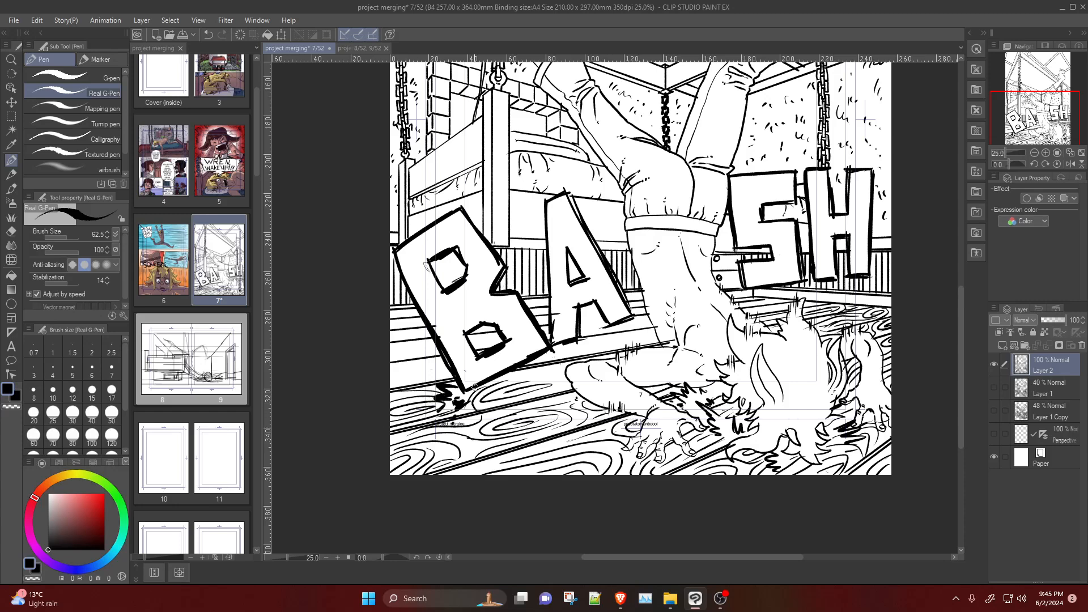
# Step: Ink wood grain on the floorboard between the letter B's lower edge and the character's bent elbow
pyautogui.moveTo(502, 384)
pyautogui.mouseDown()
pyautogui.moveTo(572, 370)
pyautogui.moveTo(574, 380)
pyautogui.moveTo(569, 369)
pyautogui.mouseUp()
pyautogui.hotkey('ctrl', 'z')
pyautogui.moveTo(780, 307)
pyautogui.mouseDown()
pyautogui.moveTo(763, 310)
pyautogui.moveTo(778, 312)
pyautogui.mouseUp()
pyautogui.hotkey('ctrl', 'z')
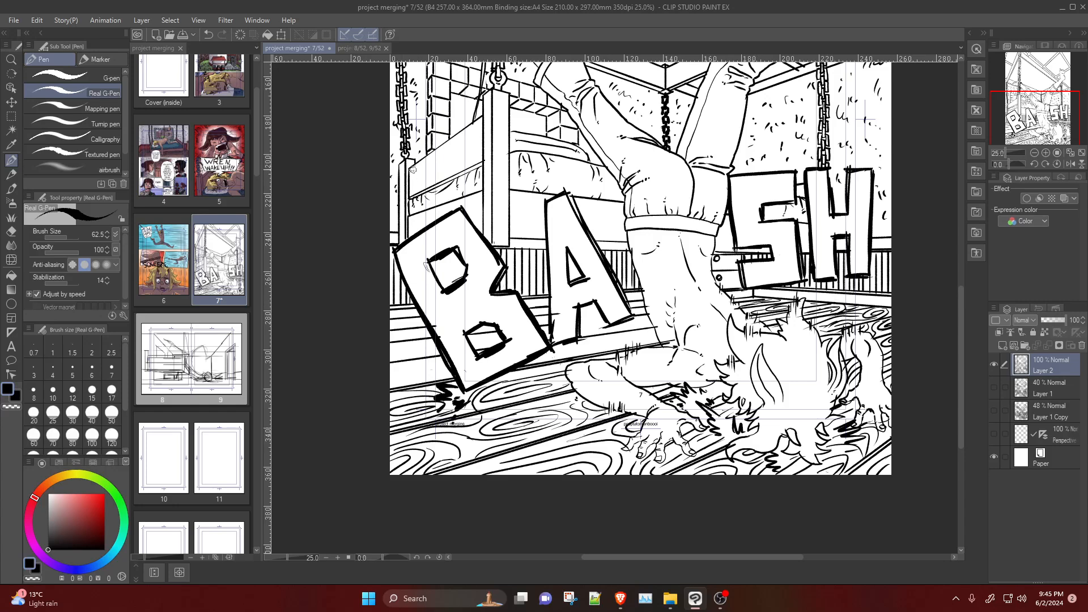
# Step: Ink wood grain on the floorboards beside the letter B's lower left side and beneath the letter A
pyautogui.moveTo(399, 162)
pyautogui.mouseDown()
pyautogui.moveTo(416, 177)
pyautogui.moveTo(405, 201)
pyautogui.mouseUp()
pyautogui.hotkey('ctrl', 'z')
pyautogui.moveTo(391, 376)
pyautogui.mouseDown()
pyautogui.moveTo(421, 373)
pyautogui.moveTo(384, 389)
pyautogui.moveTo(397, 377)
pyautogui.moveTo(386, 371)
pyautogui.moveTo(419, 376)
pyautogui.moveTo(395, 380)
pyautogui.moveTo(431, 365)
pyautogui.moveTo(400, 365)
pyautogui.moveTo(453, 372)
pyautogui.moveTo(416, 382)
pyautogui.moveTo(440, 364)
pyautogui.mouseUp()
pyautogui.hotkey('ctrl', 'z')
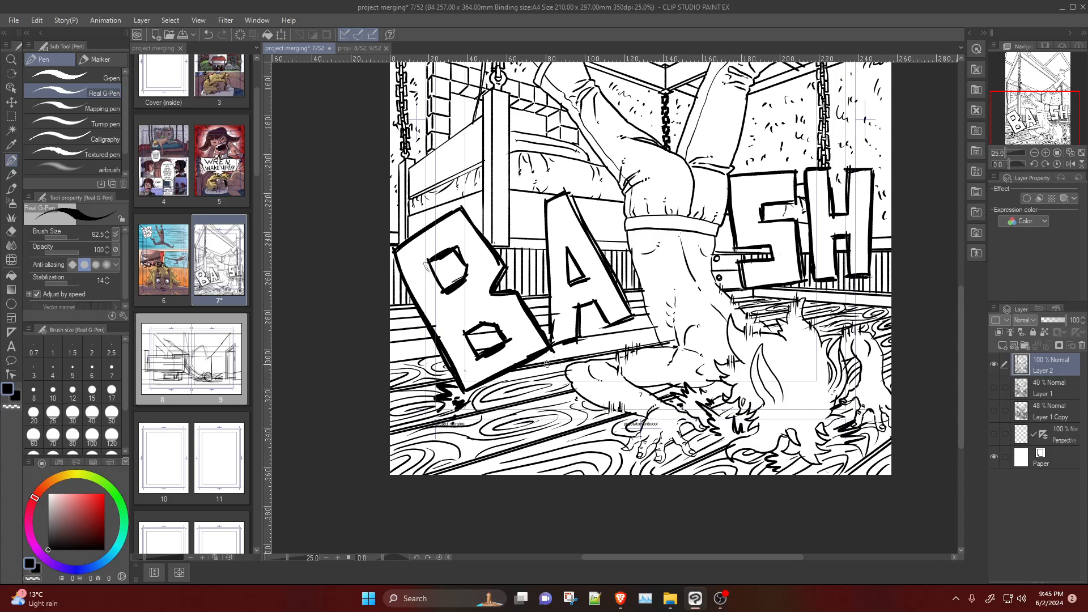
pyautogui.moveTo(524, 360)
pyautogui.mouseDown()
pyautogui.moveTo(614, 344)
pyautogui.moveTo(600, 340)
pyautogui.moveTo(617, 353)
pyautogui.moveTo(641, 341)
pyautogui.moveTo(612, 340)
pyautogui.moveTo(662, 333)
pyautogui.mouseUp()
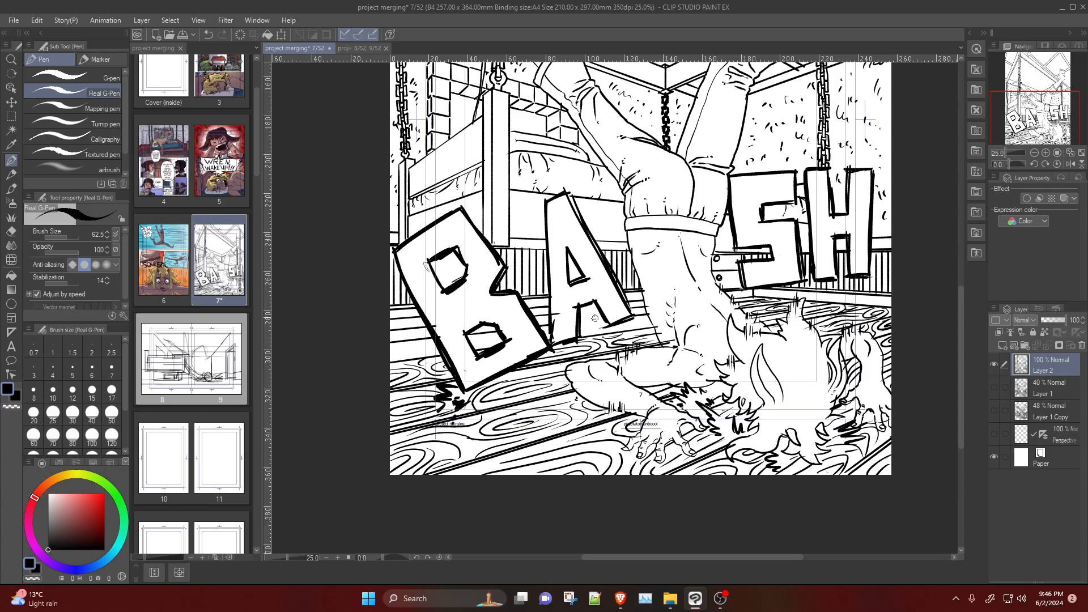
# Step: Show the perspective ruler layer, ink the background lines through the openings of the letters A and B, and hide the ruler layer again
pyautogui.click(994, 433)
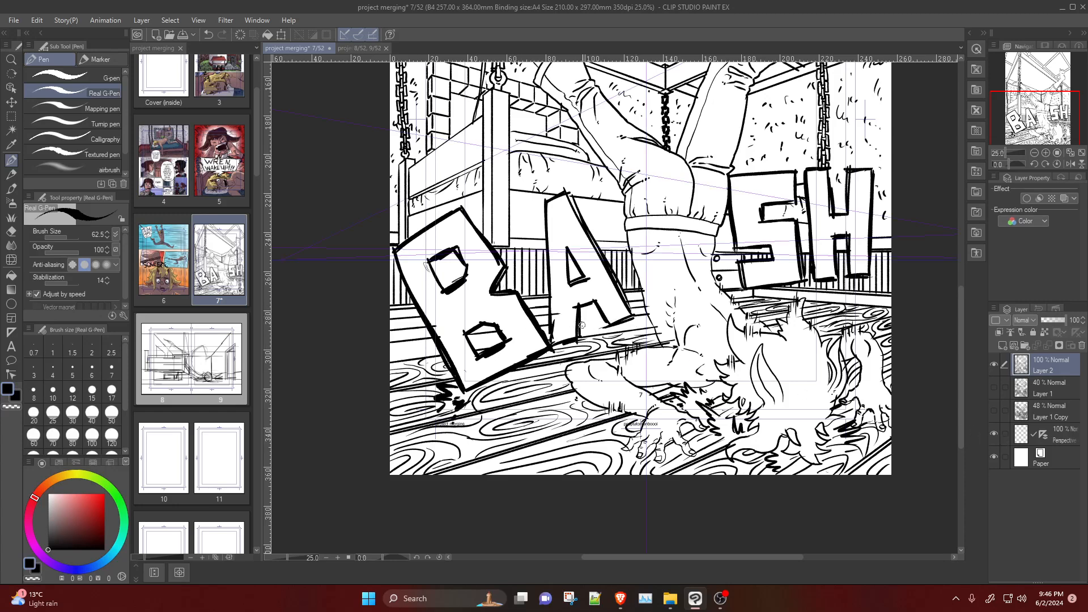
pyautogui.moveTo(579, 322); pyautogui.dragTo(610, 310)
pyautogui.moveTo(567, 270)
pyautogui.mouseDown()
pyautogui.moveTo(567, 253)
pyautogui.moveTo(578, 277)
pyautogui.mouseUp()
pyautogui.moveTo(431, 259)
pyautogui.mouseDown()
pyautogui.moveTo(444, 284)
pyautogui.moveTo(458, 277)
pyautogui.mouseUp()
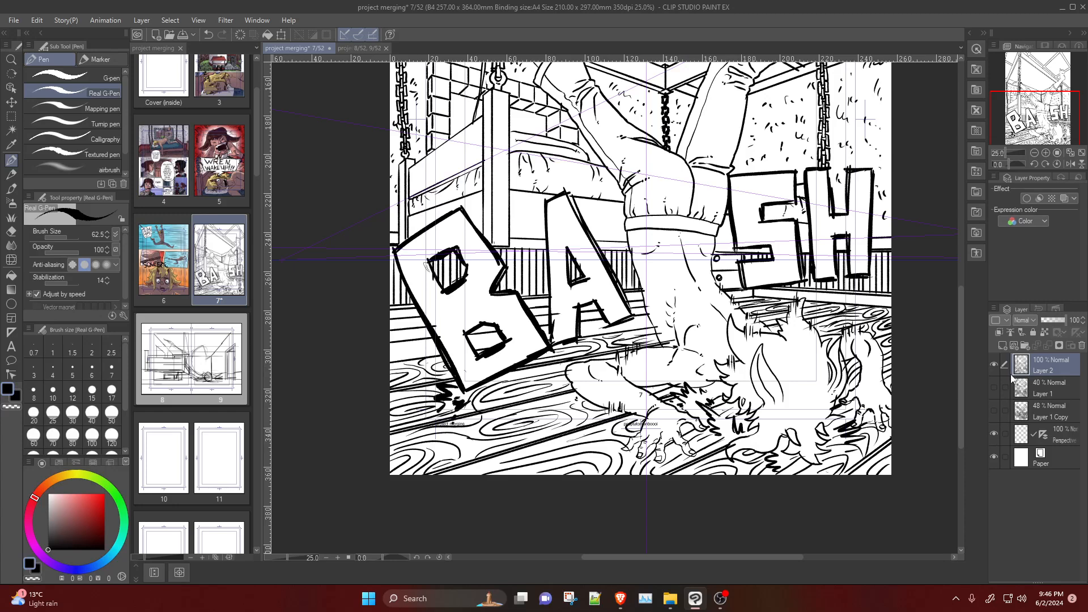
pyautogui.click(994, 433)
pyautogui.click(994, 434)
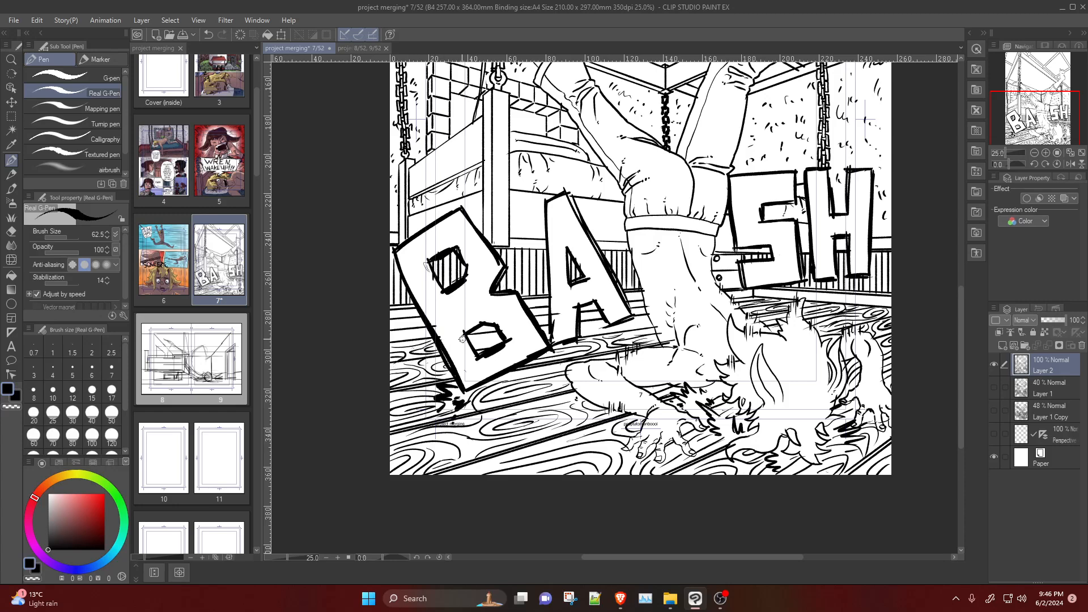
# Step: Ink floorboard grain through the letter B's lower opening and between the letter A's legs
pyautogui.moveTo(461, 338)
pyautogui.mouseDown()
pyautogui.moveTo(502, 331)
pyautogui.moveTo(481, 339)
pyautogui.moveTo(509, 342)
pyautogui.moveTo(497, 342)
pyautogui.mouseUp()
pyautogui.hotkey('ctrl', 'z')
pyautogui.hotkey('ctrl', 'z')
pyautogui.hotkey('ctrl', 'z')
pyautogui.press('e')
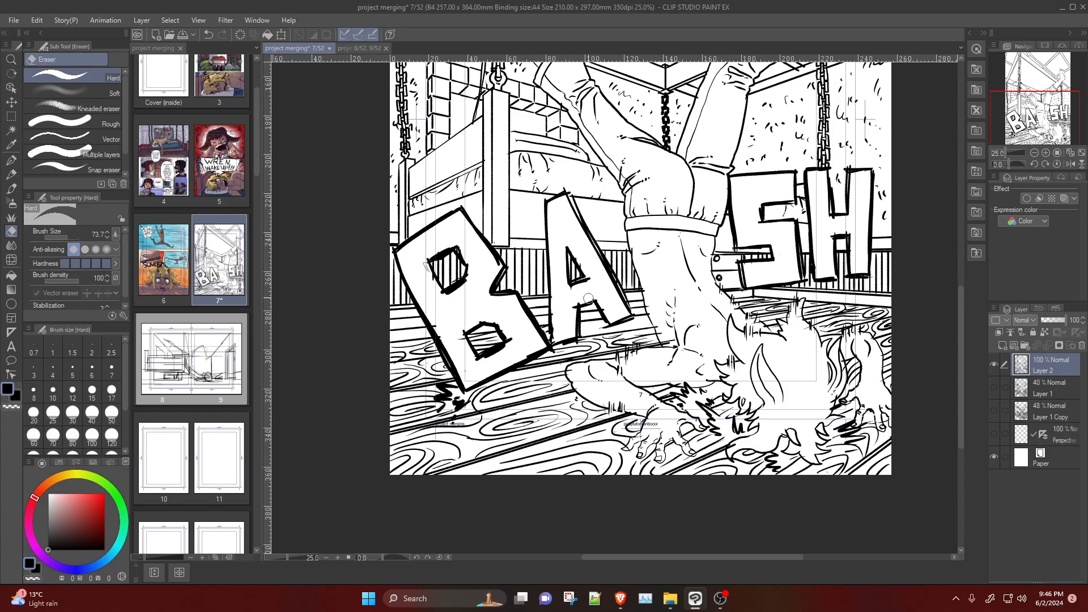
pyautogui.press('p')
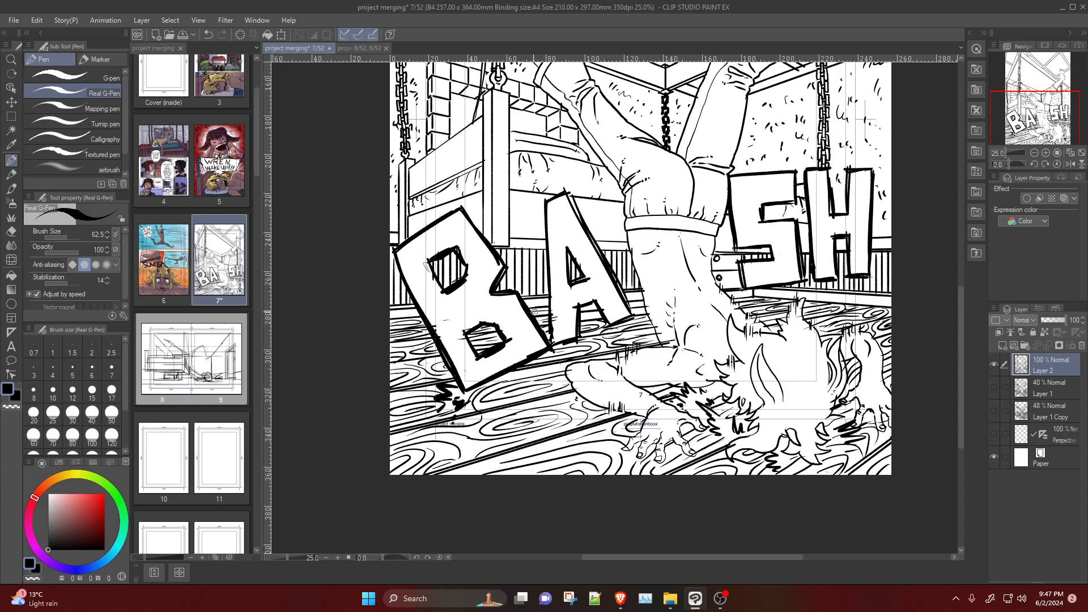
pyautogui.moveTo(580, 314)
pyautogui.mouseDown()
pyautogui.moveTo(603, 317)
pyautogui.moveTo(599, 308)
pyautogui.mouseUp()
# Step: Examine the whole inked page 7 from a distance and close up to judge the finished line work
pyautogui.scroll(-4, 712, 142)
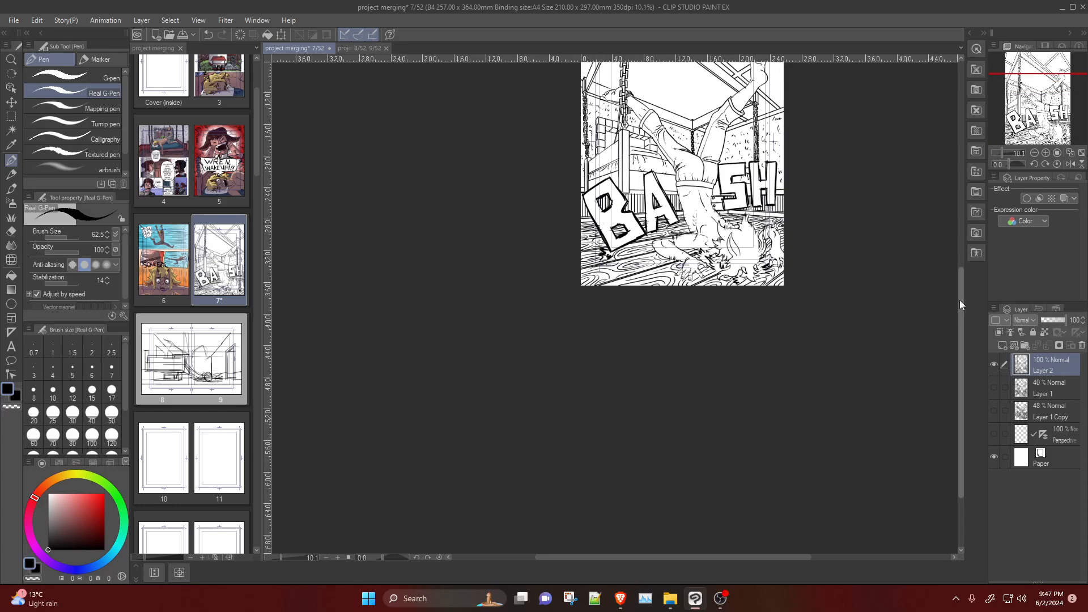
pyautogui.scroll(1, 772, 141)
pyautogui.scroll(-2, 737, 133)
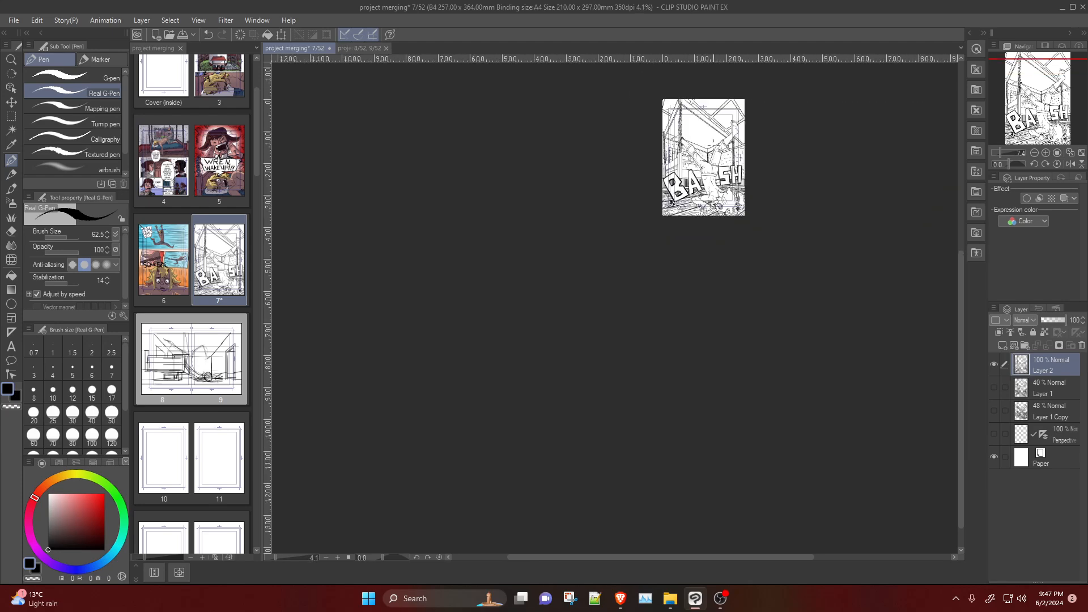
pyautogui.scroll(4, 706, 124)
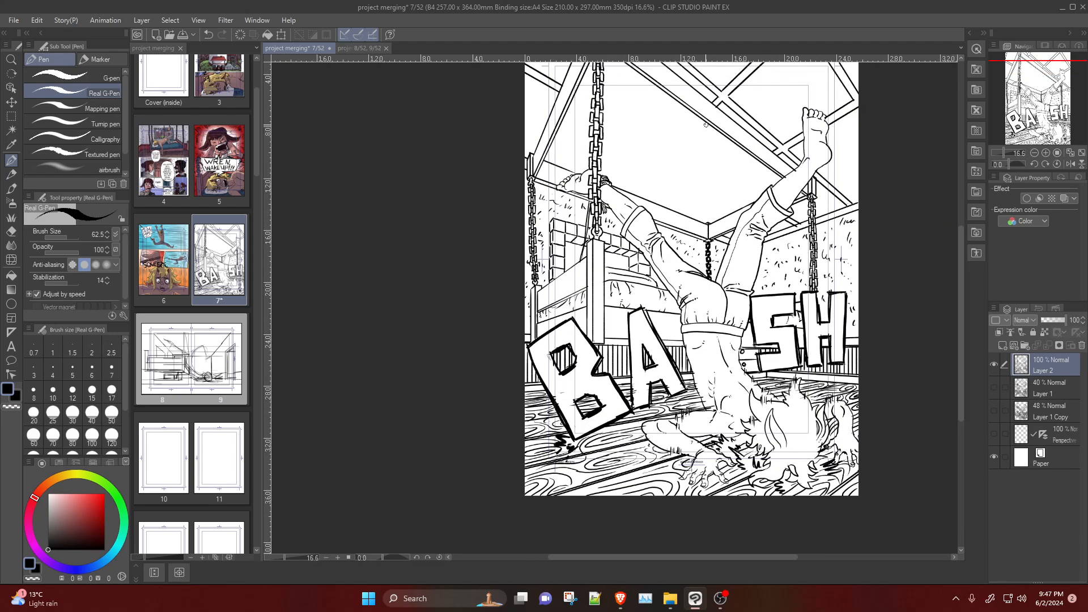
pyautogui.scroll(-3, 706, 124)
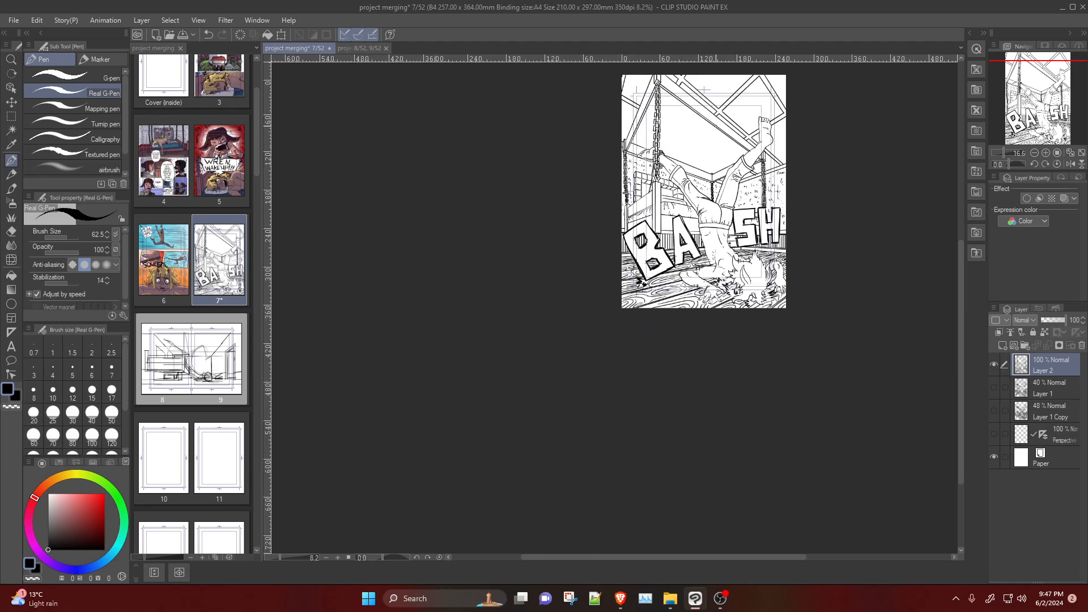
pyautogui.scroll(2, 711, 129)
pyautogui.scroll(-3, 717, 133)
pyautogui.scroll(1, 724, 138)
pyautogui.scroll(1, 724, 138)
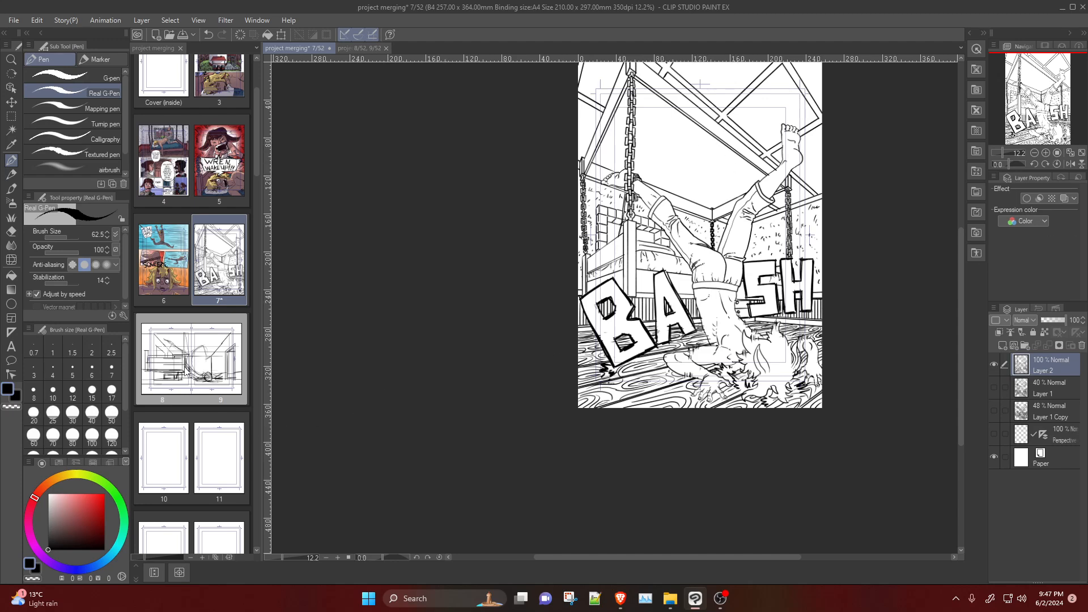
# Step: Check the sketched spread of pages 8 and 9, return to page 7 and save it
pyautogui.click(187, 368)
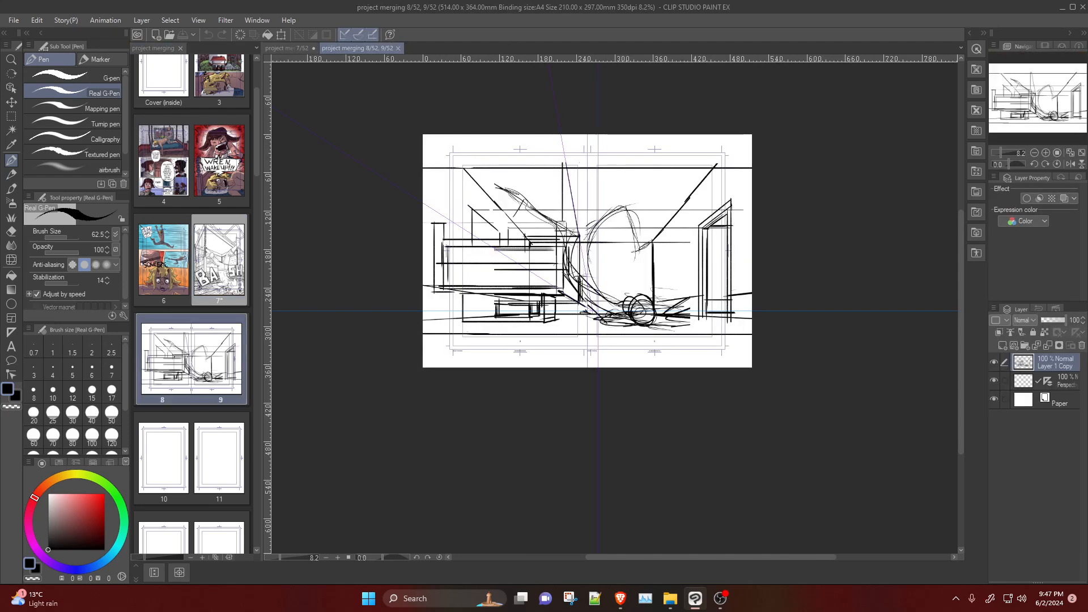
pyautogui.doubleClick(236, 258)
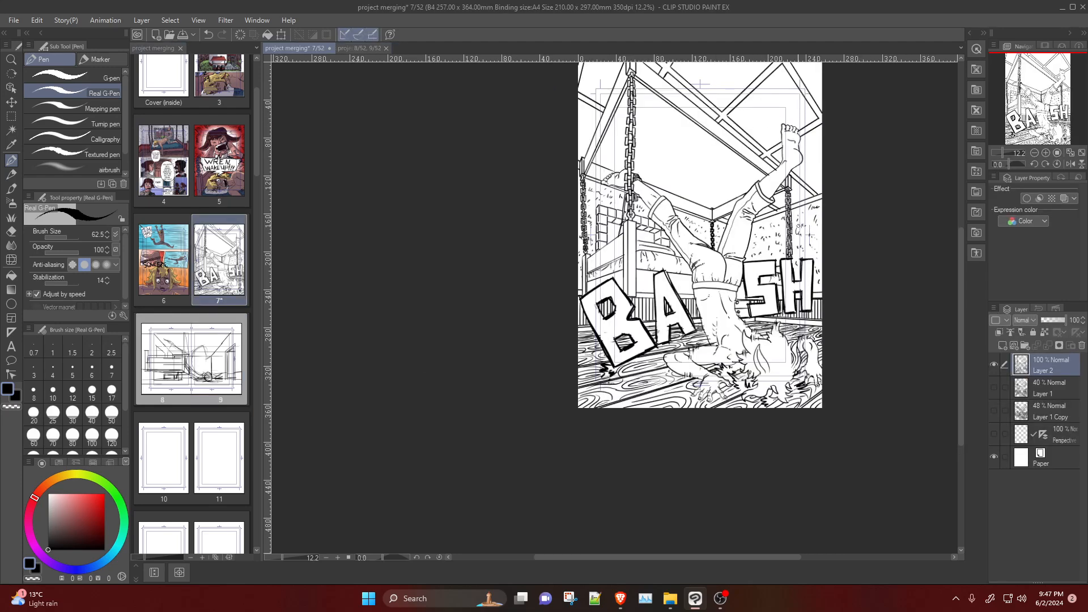
pyautogui.hotkey('ctrl', 's')
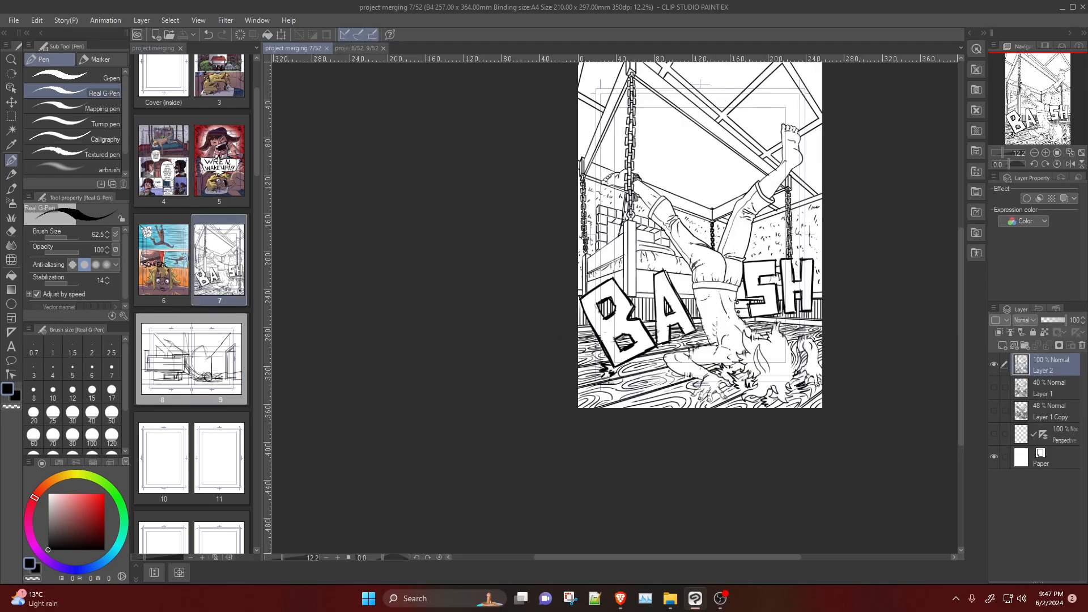
# Step: Open page 6, examine its coloured panels closely, and close the page
pyautogui.doubleClick(158, 253)
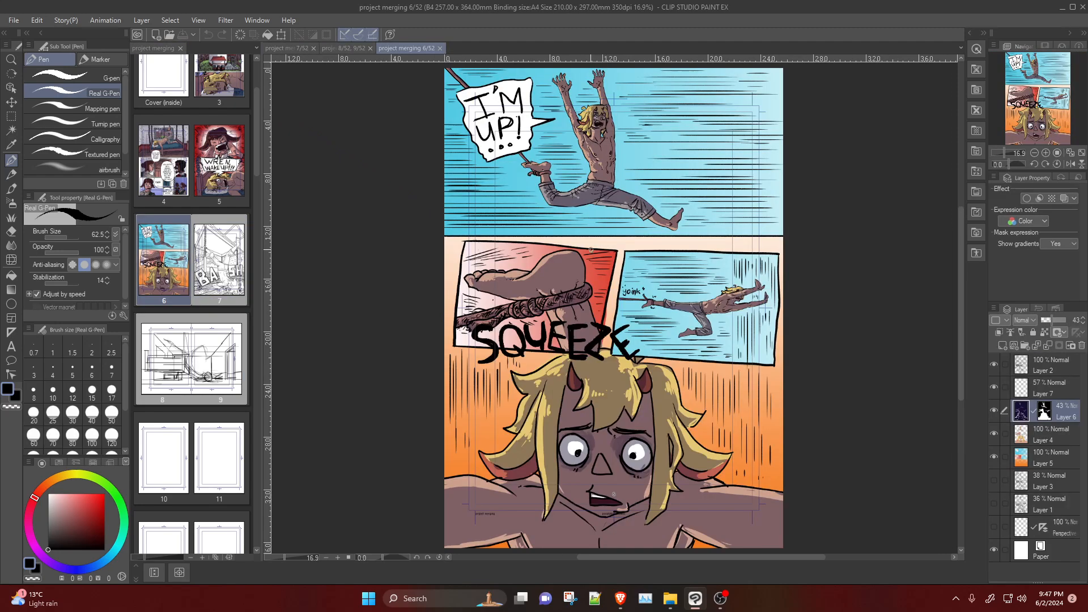
pyautogui.scroll(1, 591, 248)
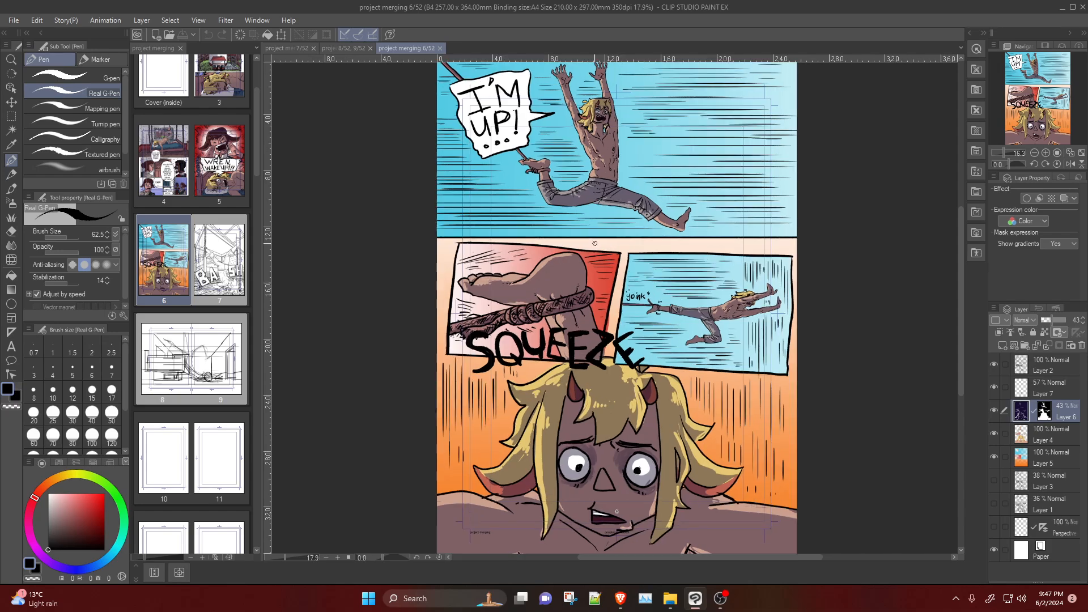
pyautogui.scroll(-2, 589, 244)
pyautogui.scroll(3, 669, 318)
pyautogui.scroll(-1, 550, 193)
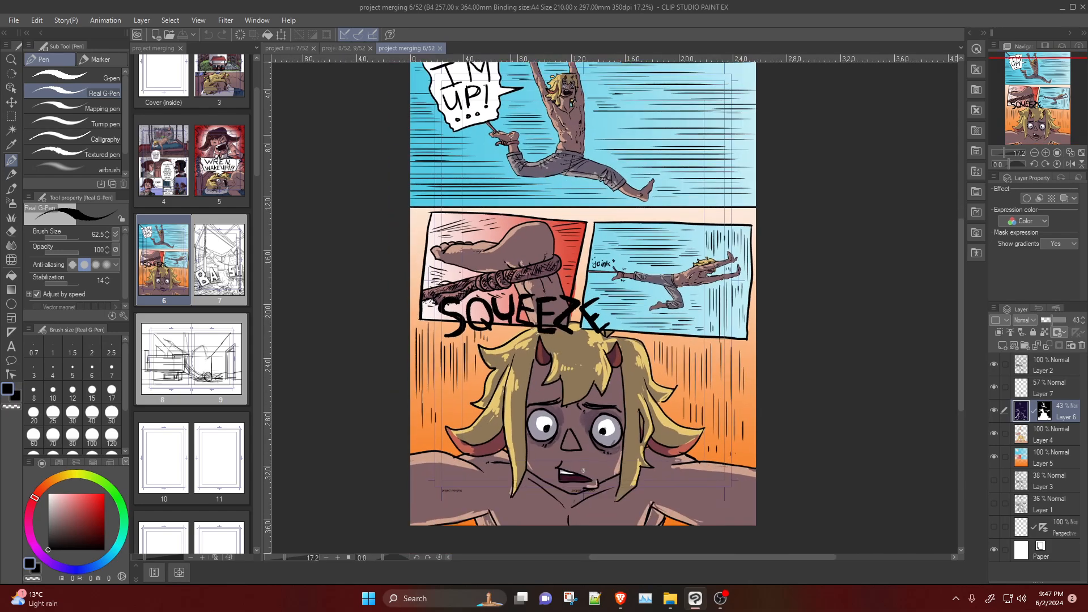
pyautogui.scroll(4, 522, 282)
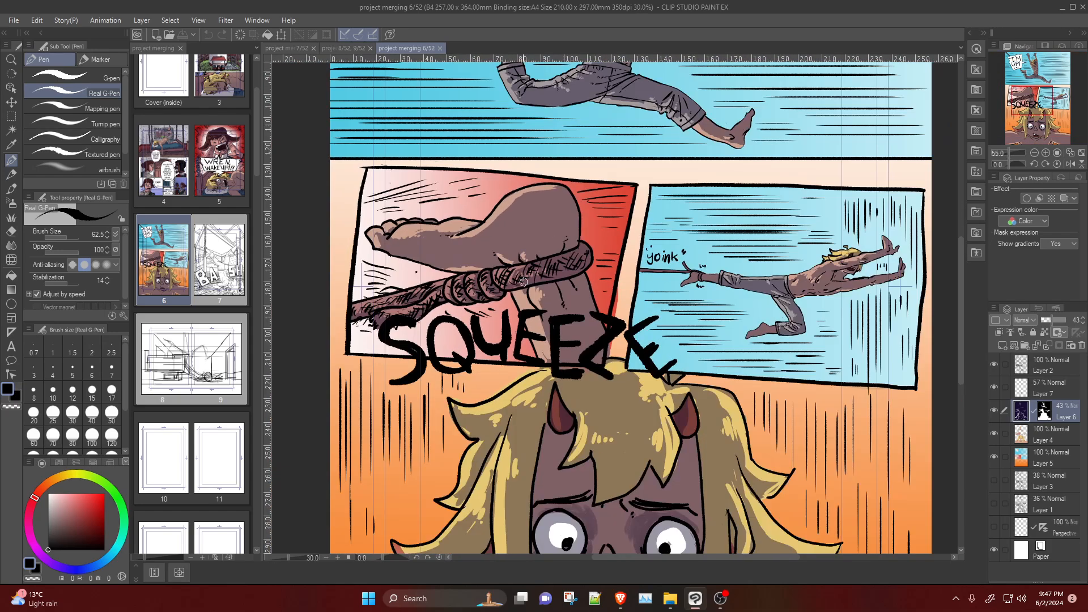
pyautogui.scroll(-4, 522, 282)
pyautogui.scroll(5, 578, 394)
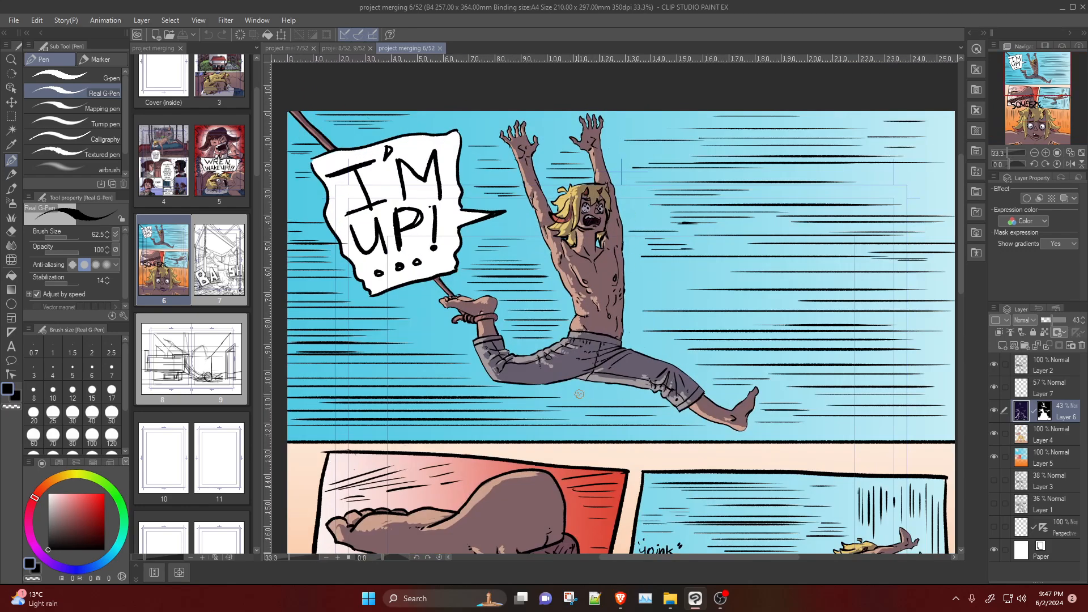
pyautogui.scroll(-3, 650, 348)
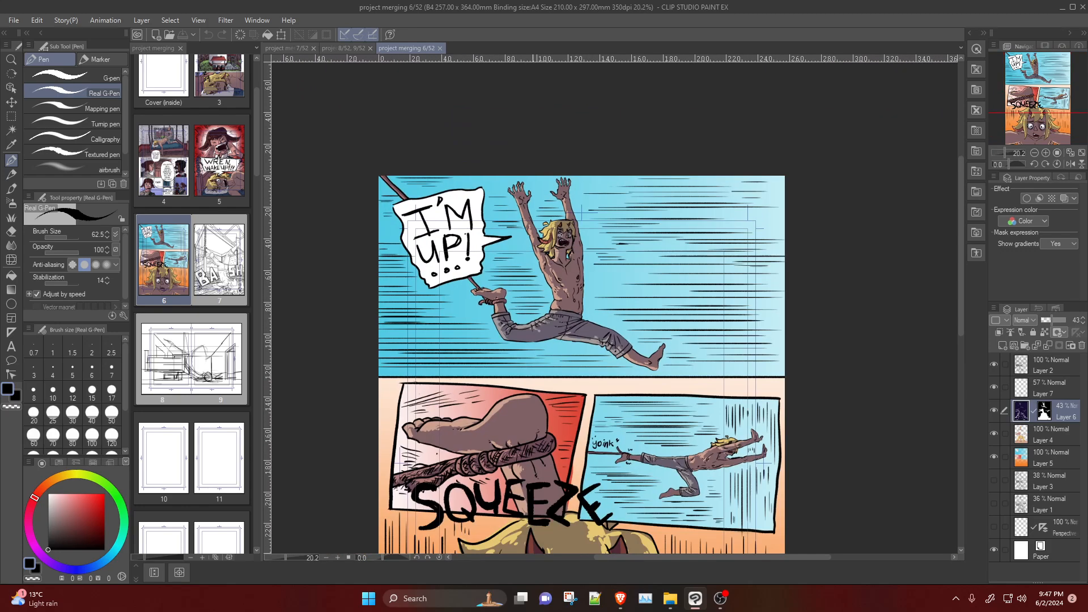
pyautogui.scroll(-2, 639, 415)
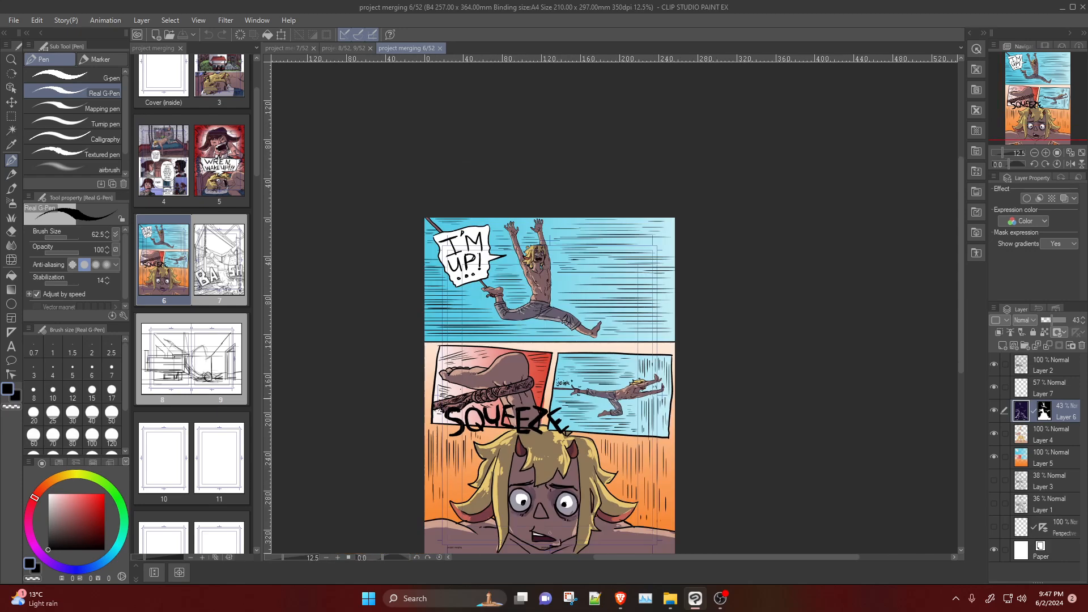
pyautogui.click(441, 49)
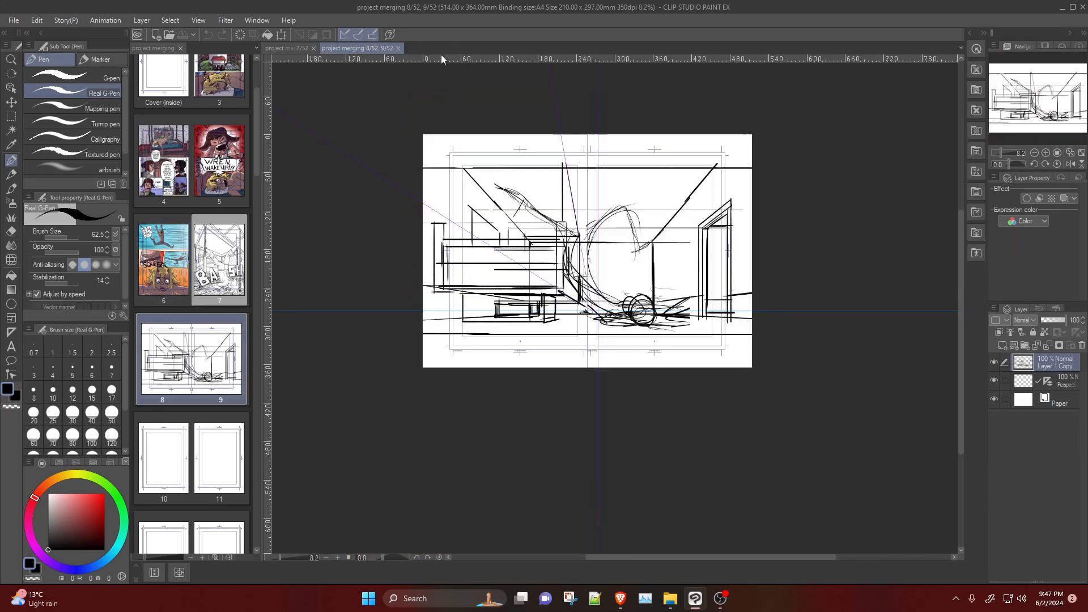
# Step: Close the spread of pages 8 and 9 so that only page 7 stays open for editing
pyautogui.click(290, 48)
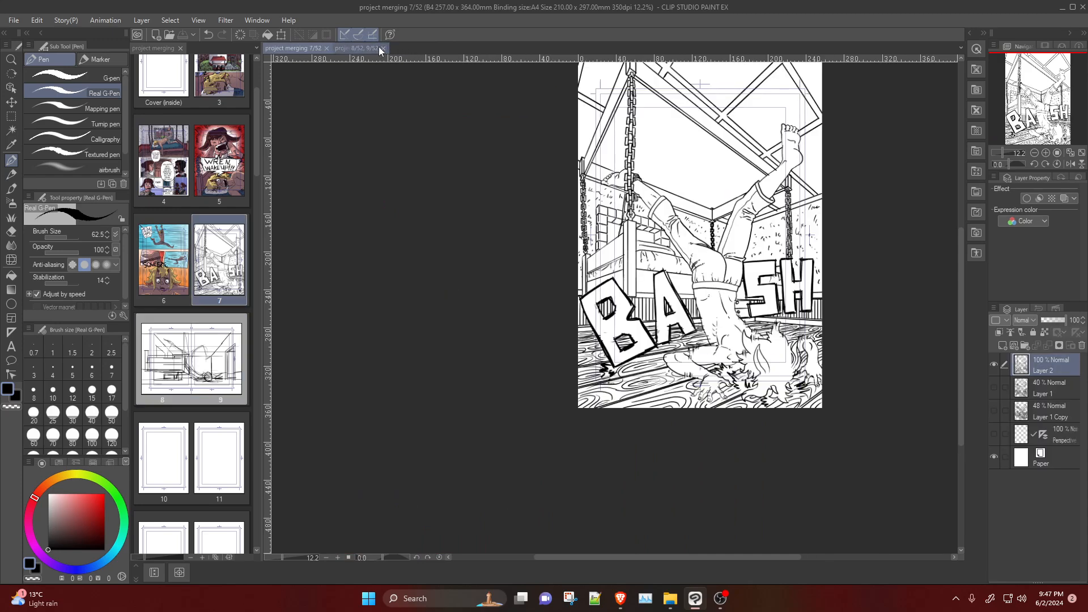
pyautogui.click(382, 48)
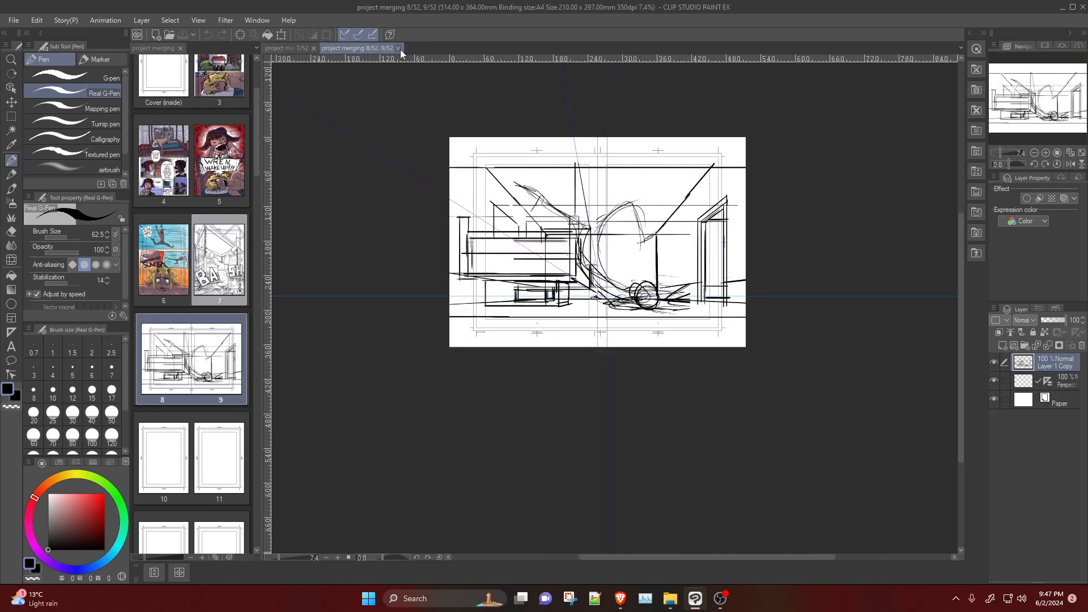
pyautogui.click(399, 48)
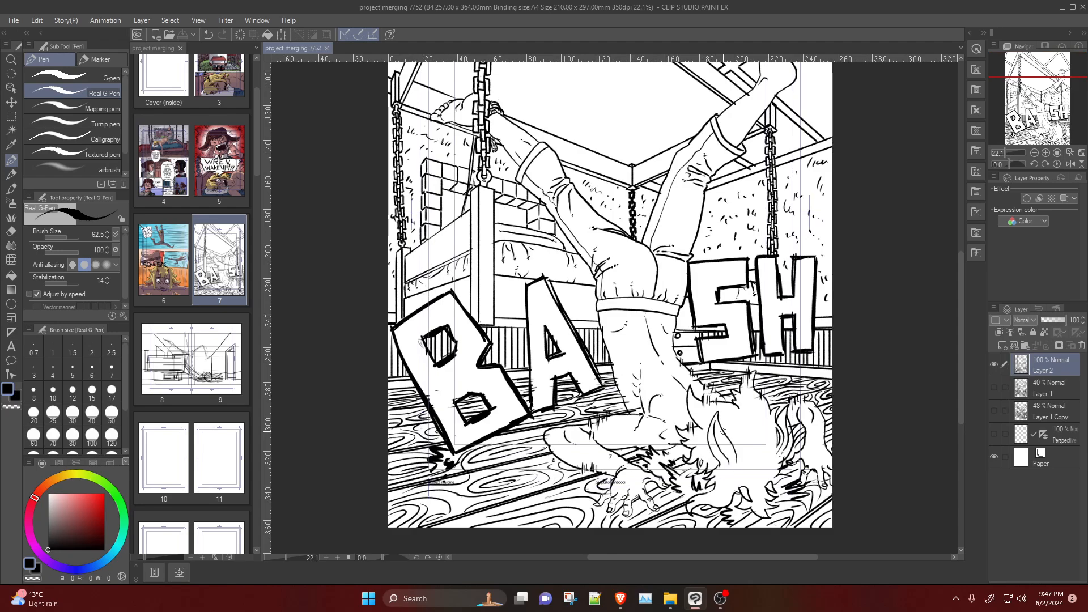
# Step: Touch up the ink where the hanging chain crosses the character's raised foot at the bed's corner
pyautogui.scroll(-2, 685, 144)
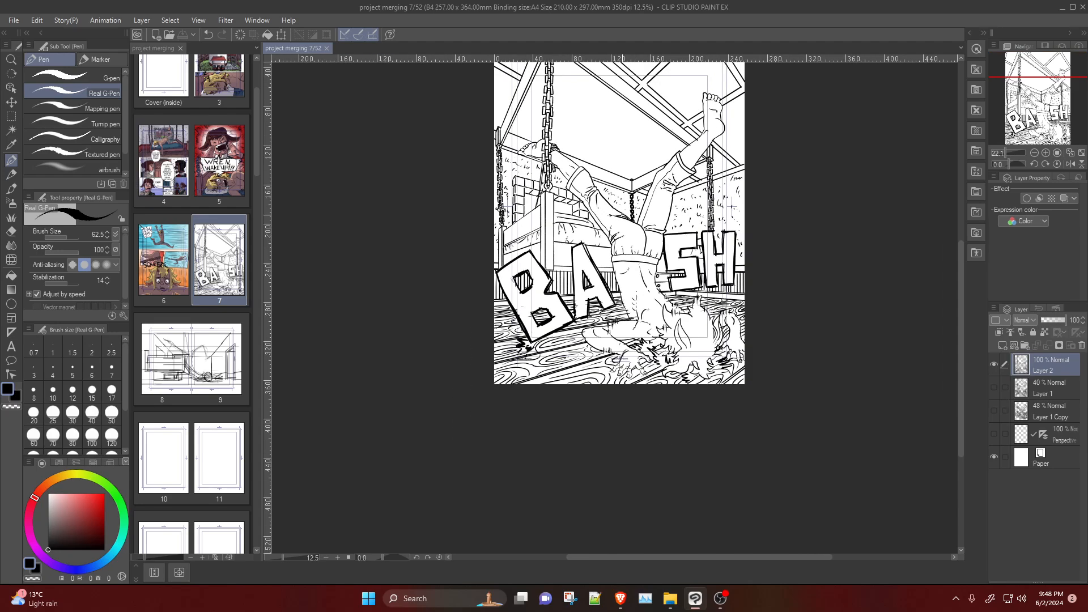
pyautogui.scroll(5, 529, 124)
pyautogui.scroll(1, 529, 123)
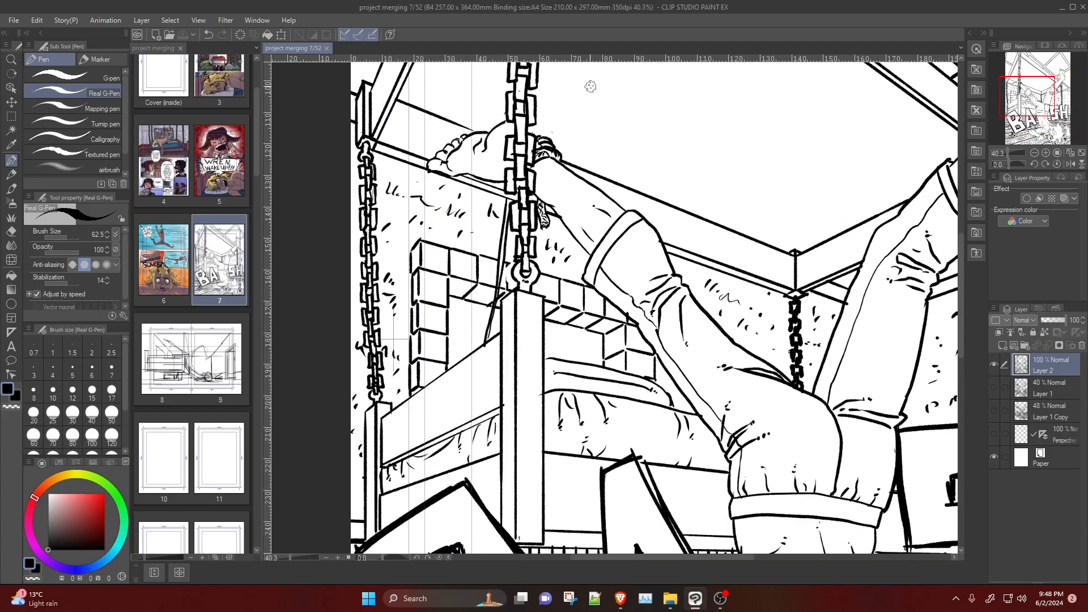
pyautogui.click(532, 129)
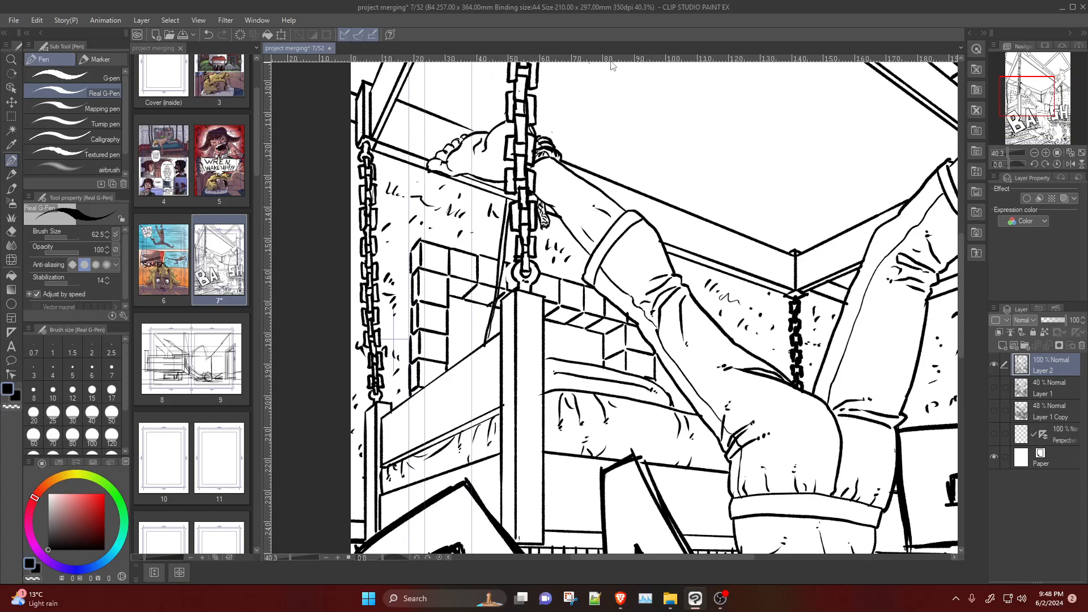
# Step: Examine the finished page 7 line art as a whole and around the BASH lettering and floorboards
pyautogui.scroll(-8, 743, 178)
pyautogui.scroll(3, 742, 178)
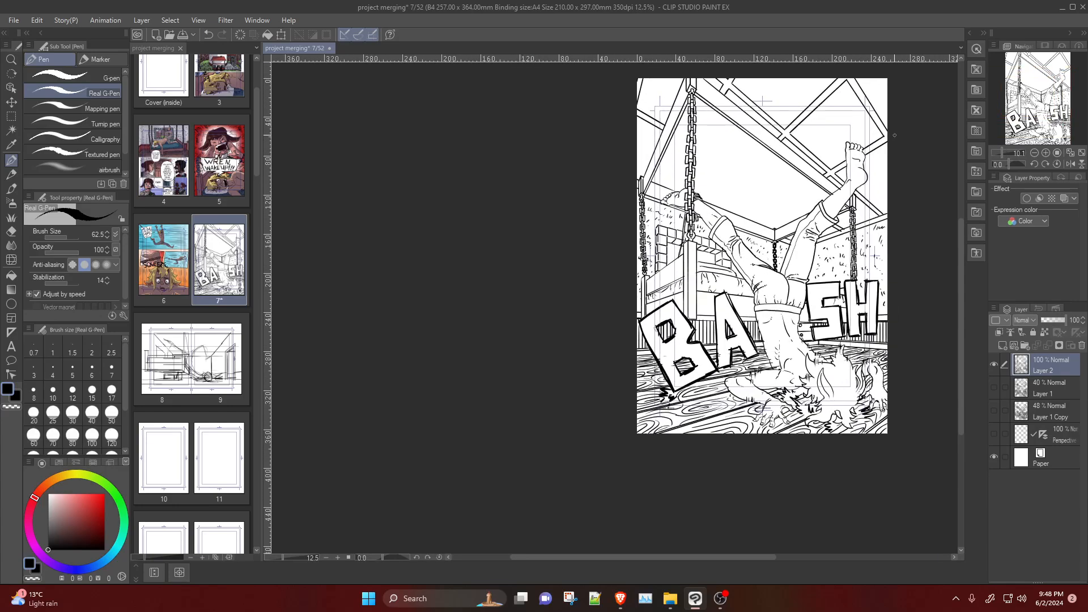
pyautogui.scroll(-3, 841, 491)
pyautogui.scroll(4, 841, 491)
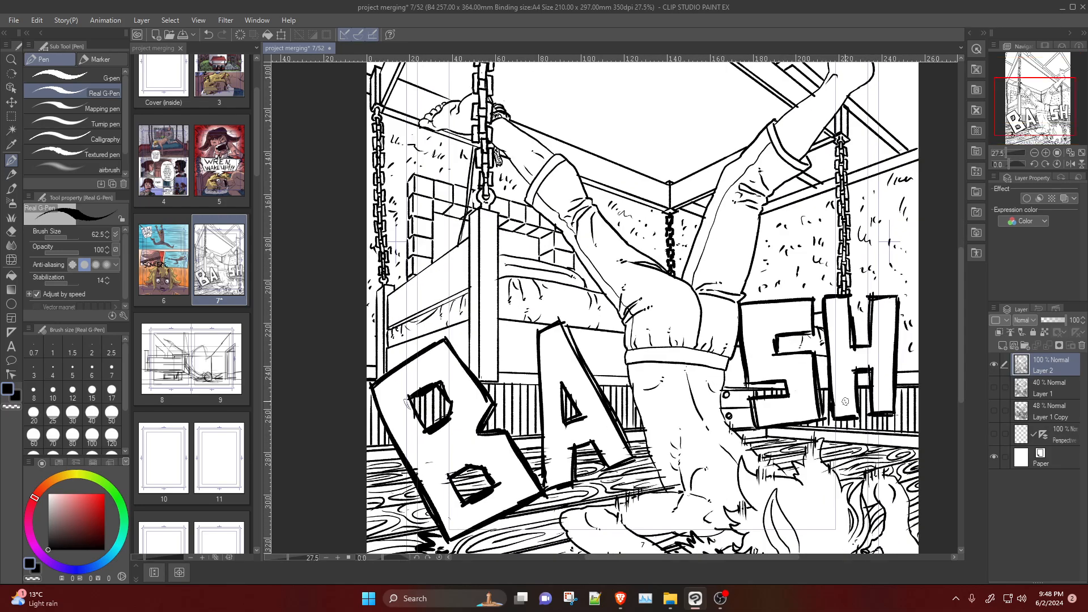
pyautogui.scroll(2, 841, 491)
pyautogui.scroll(-3, 841, 491)
pyautogui.scroll(2, 842, 510)
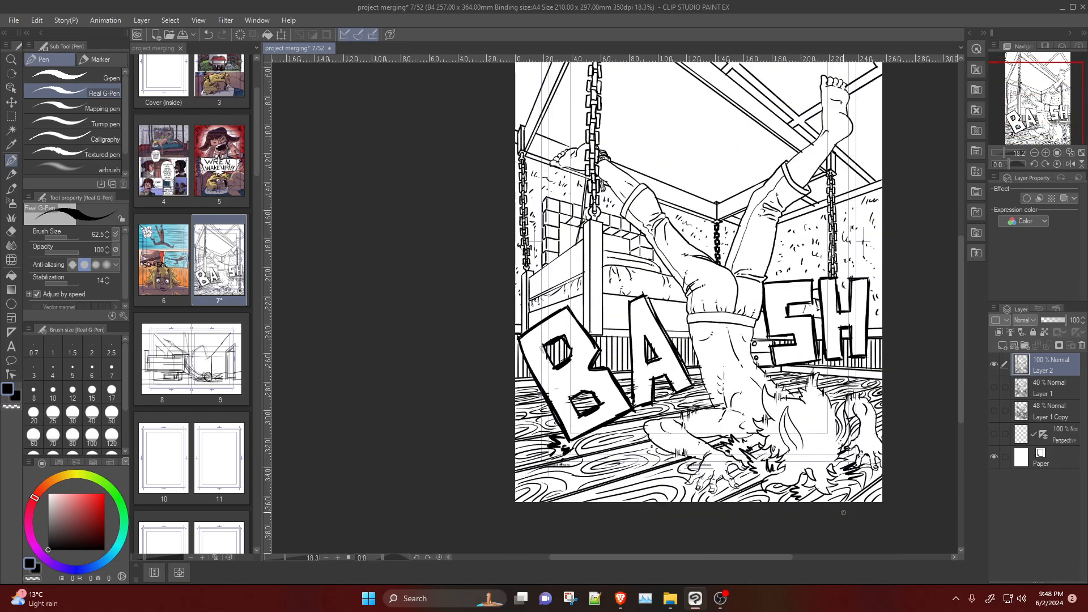
pyautogui.scroll(1, 842, 512)
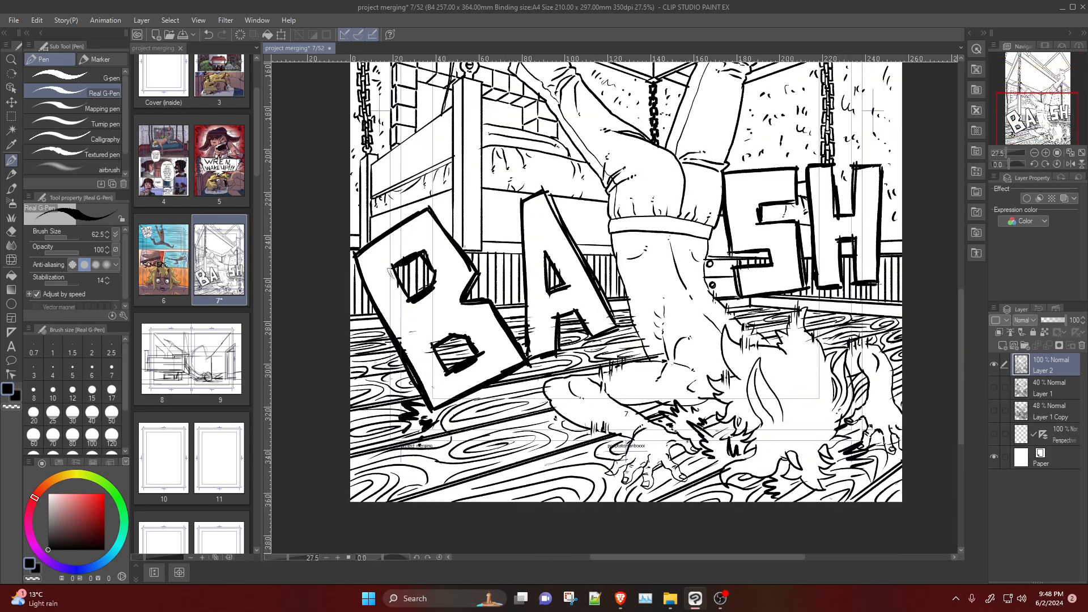
pyautogui.click(720, 601)
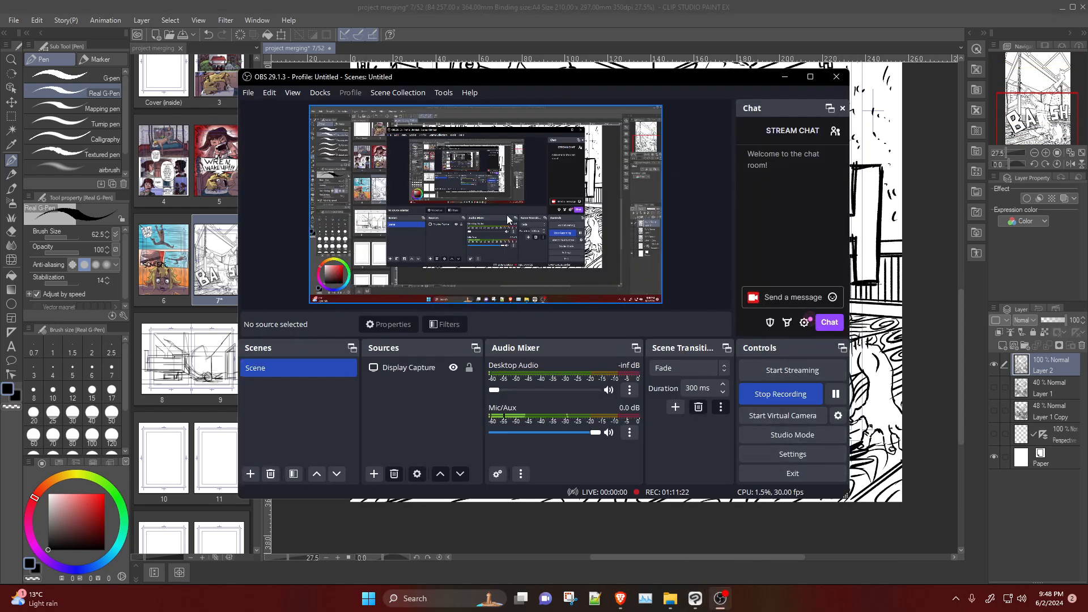